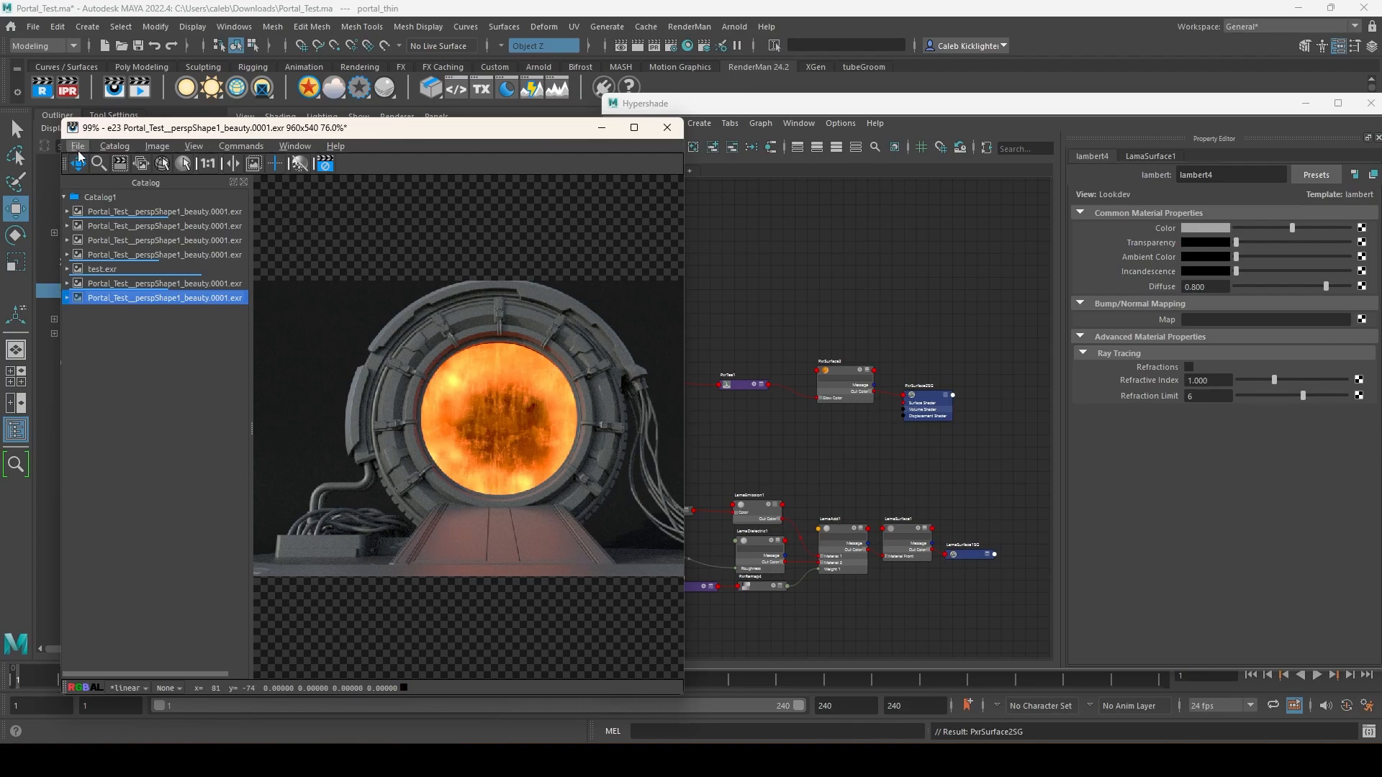
- Narrow the render window so the Hypershade graph is uncovered, and examine the output end of the LamaSurface1 network
alt+middle_drag(524, 464, 483, 422)
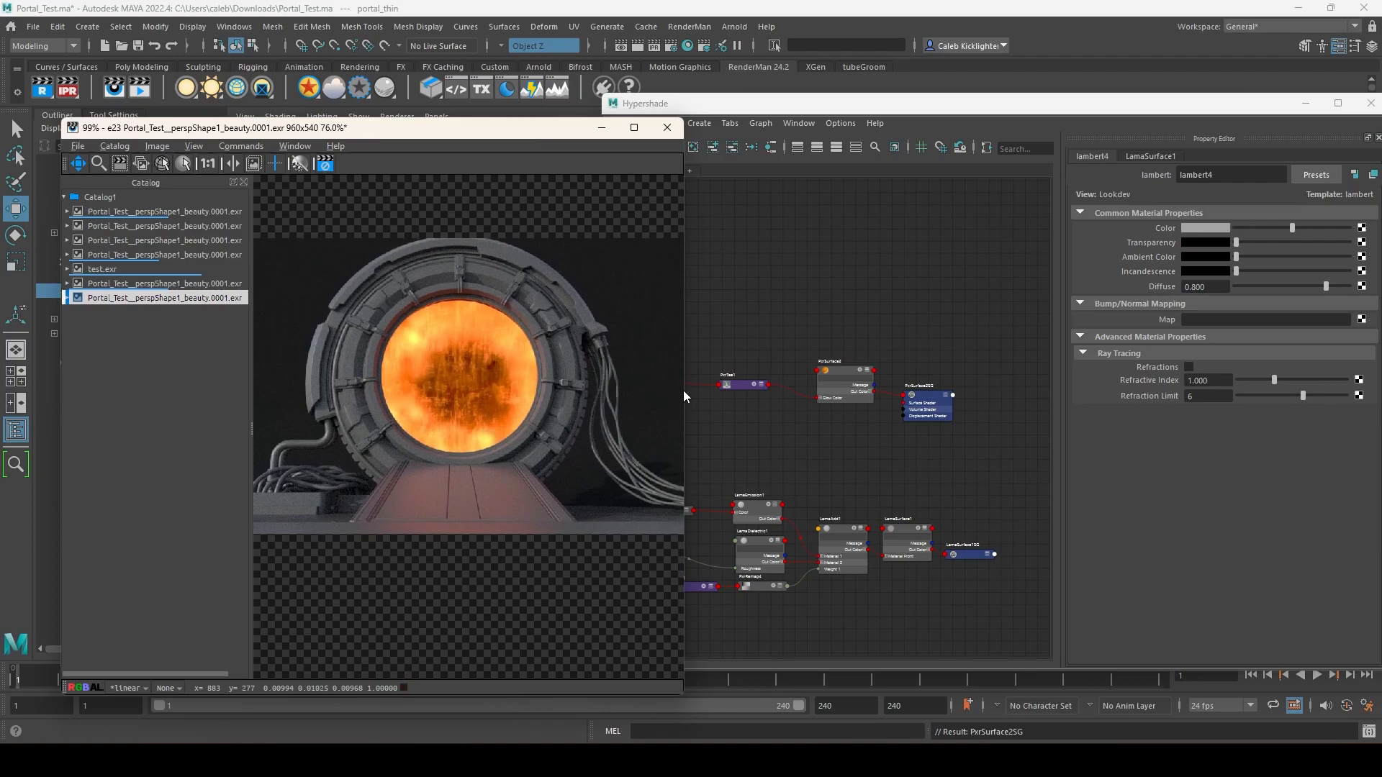
drag(684, 389, 599, 389)
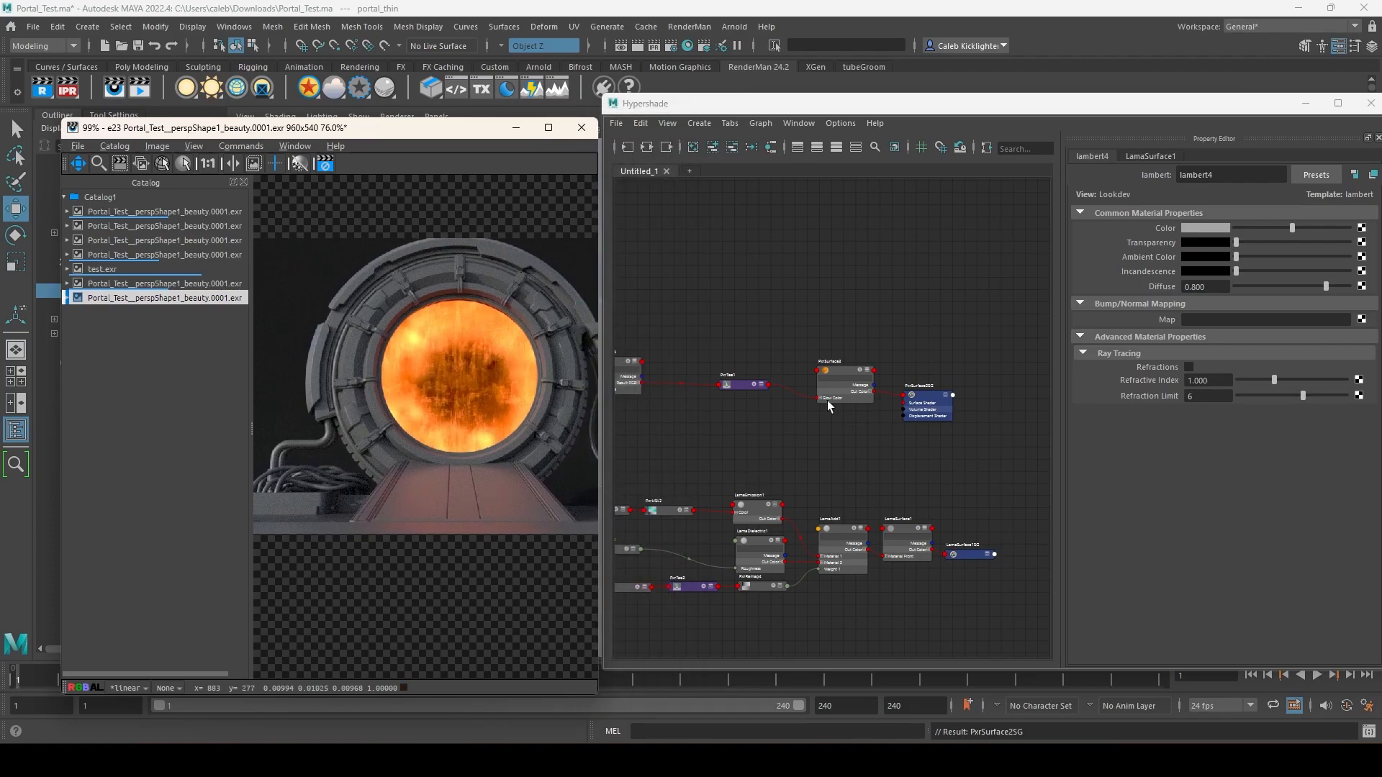
scroll(828, 403, up, 3)
alt+middle_drag(844, 438, 810, 245)
scroll(837, 538, up, 5)
scroll(800, 436, down, 3)
alt+middle_drag(935, 335, 795, 333)
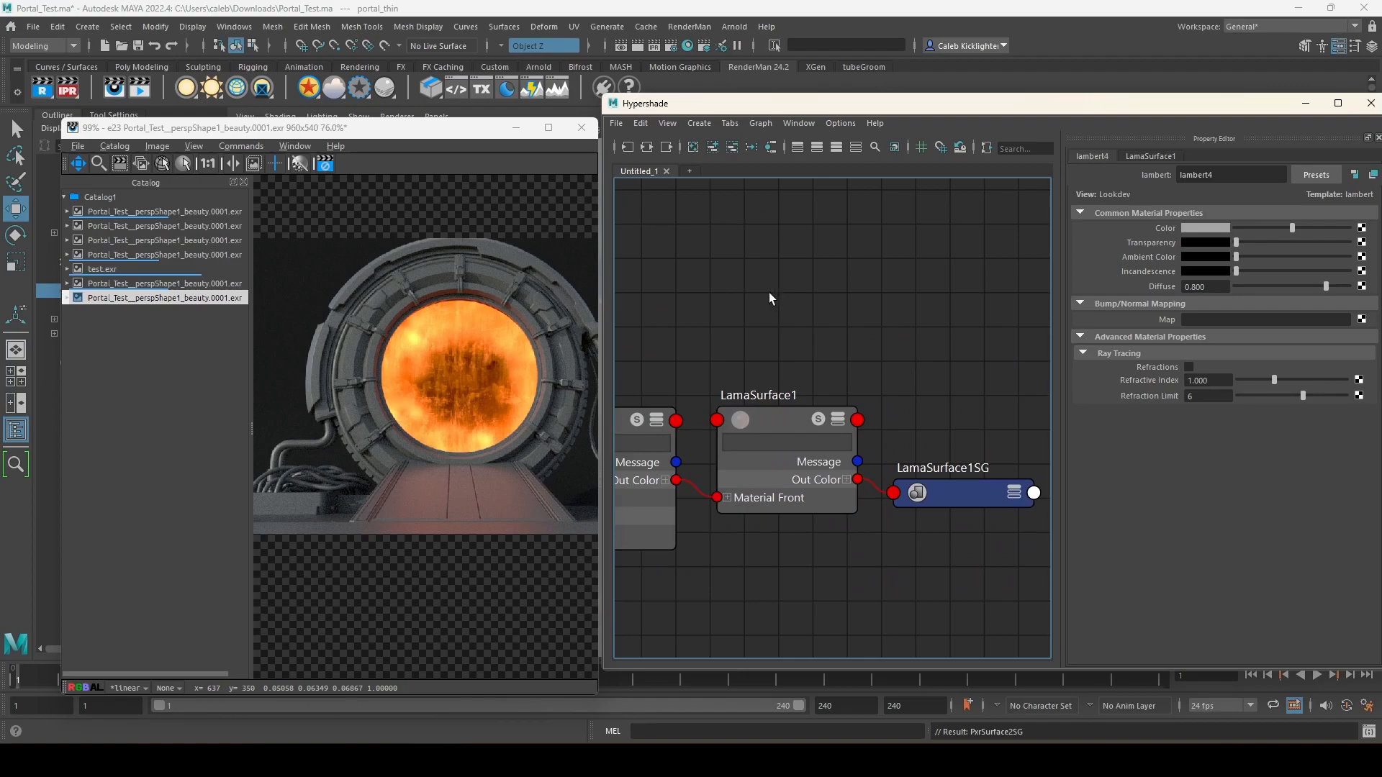
- Collapse the emissiveMap, PxrHSL3 and PxrRemap6 nodes and line them up in one row
mouse_move(750, 297)
alt+middle_down()
mouse_move(842, 305)
mouse_move(864, 449)
mouse_move(778, 283)
mouse_move(878, 684)
mouse_move(746, 540)
mouse_move(886, 520)
alt+middle_up()
alt+middle_drag(800, 526, 1002, 521)
scroll(803, 503, down, 5)
alt+middle_drag(745, 512, 850, 523)
scroll(750, 519, up, 3)
click(773, 440)
key(1)
click(838, 385)
key(1)
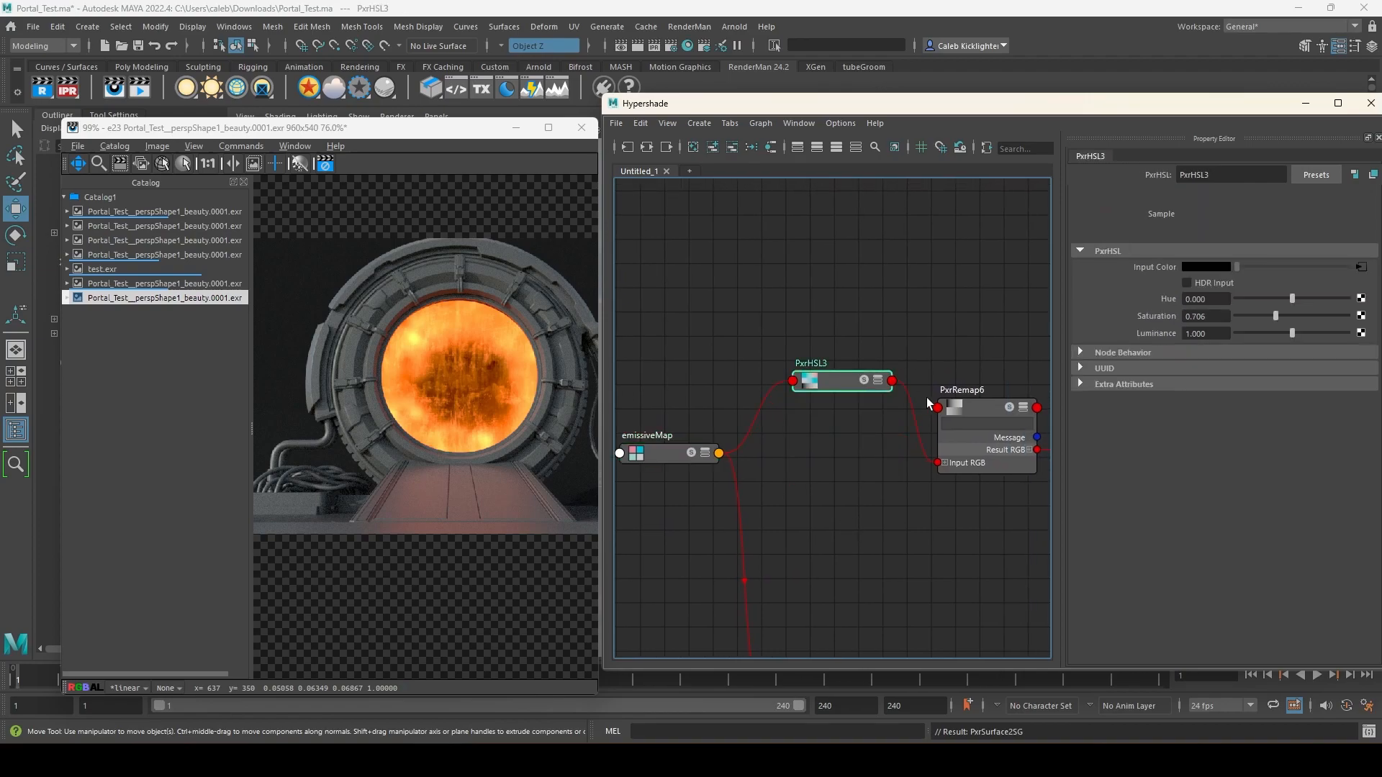
click(983, 400)
key(1)
drag(842, 385, 830, 452)
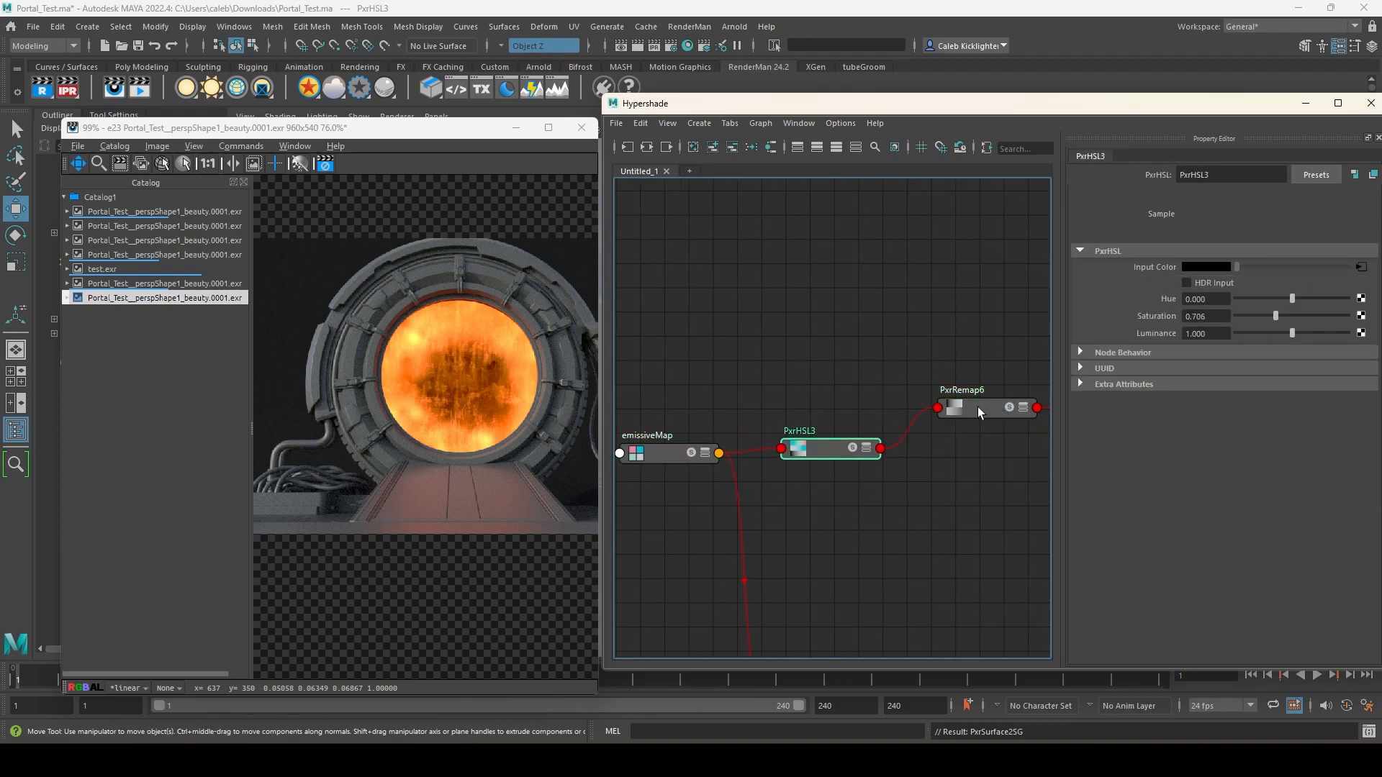
drag(977, 407, 971, 452)
- Select the PxrSurface2 material and review its Diffuse, Specular, Glass and Glow attributes, expanding Glass and collapsing Globals
alt+middle_drag(928, 504, 534, 536)
alt+middle_drag(956, 530, 792, 505)
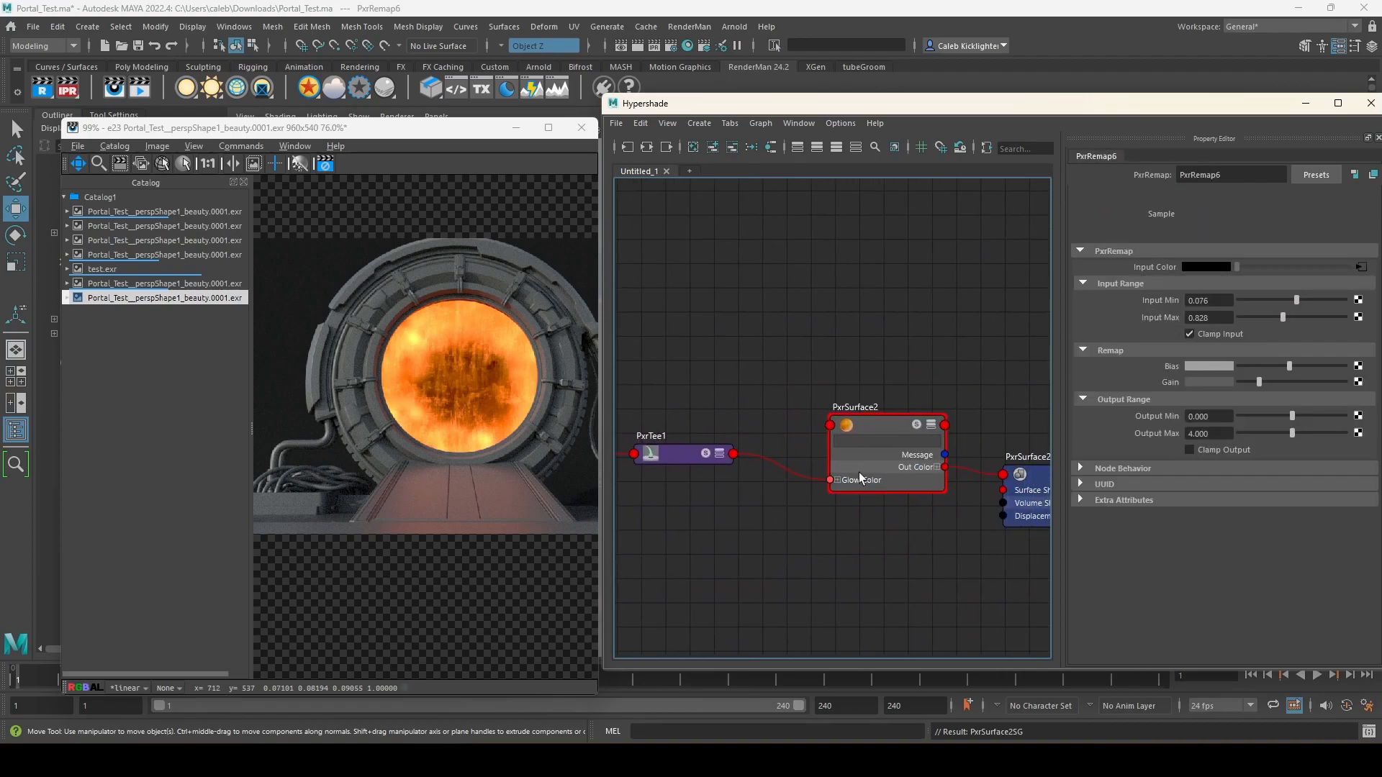
click(858, 472)
click(1160, 351)
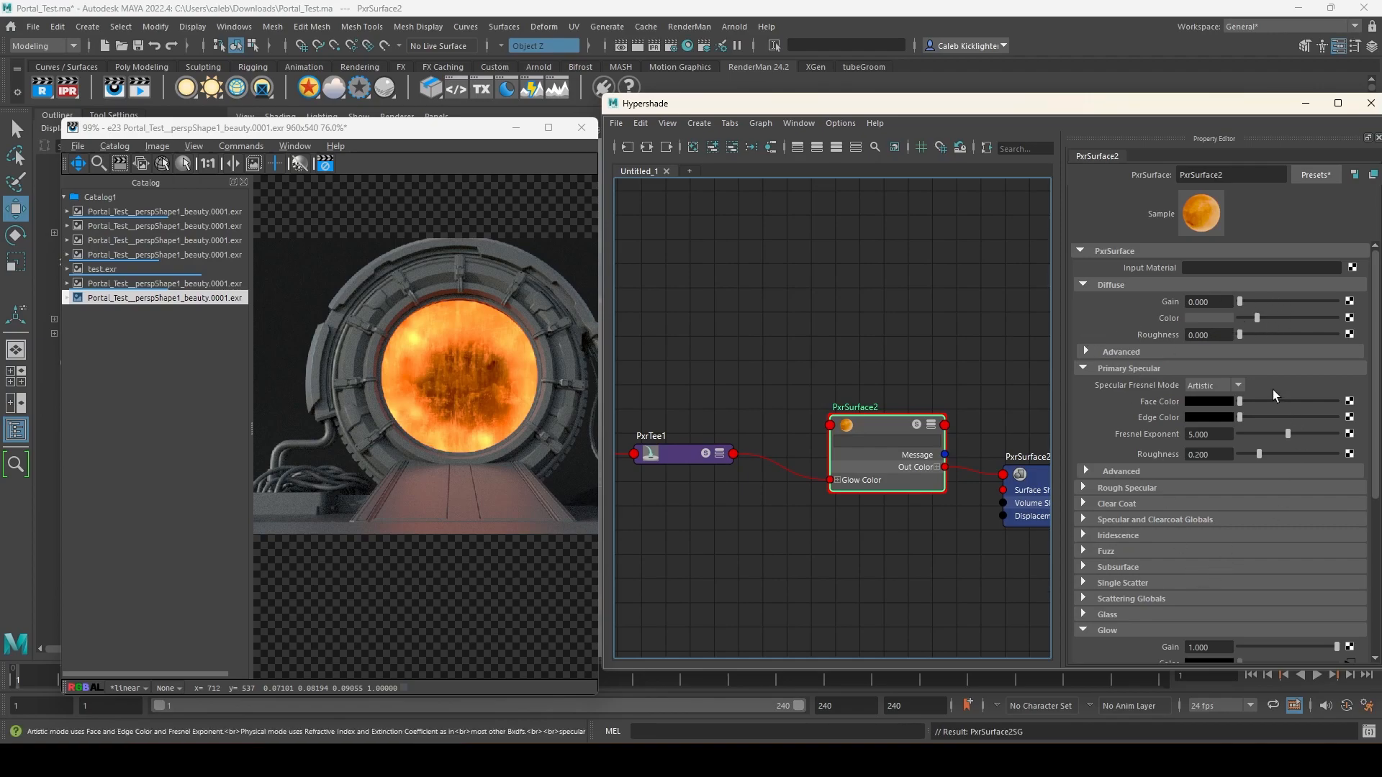
scroll(1099, 507, down, 3)
click(1084, 485)
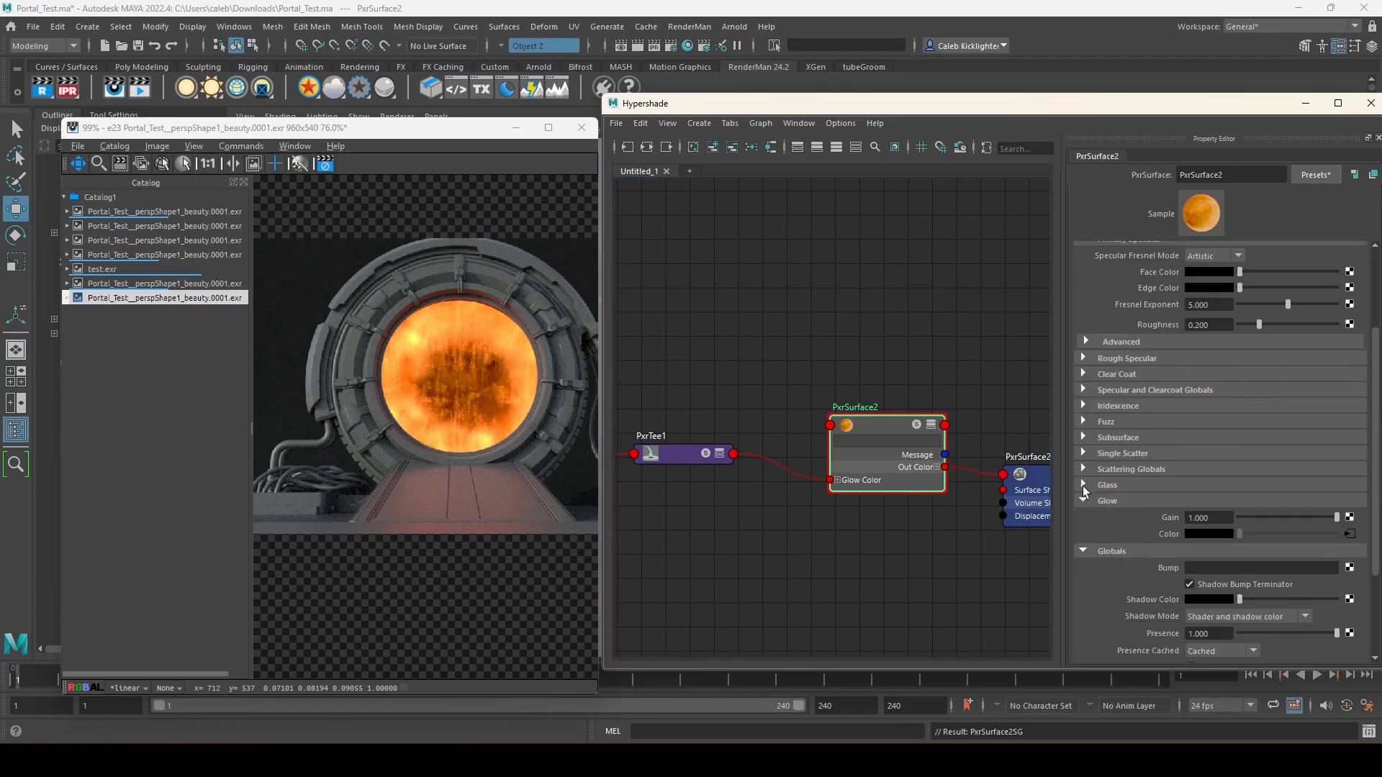
scroll(1127, 477, down, 5)
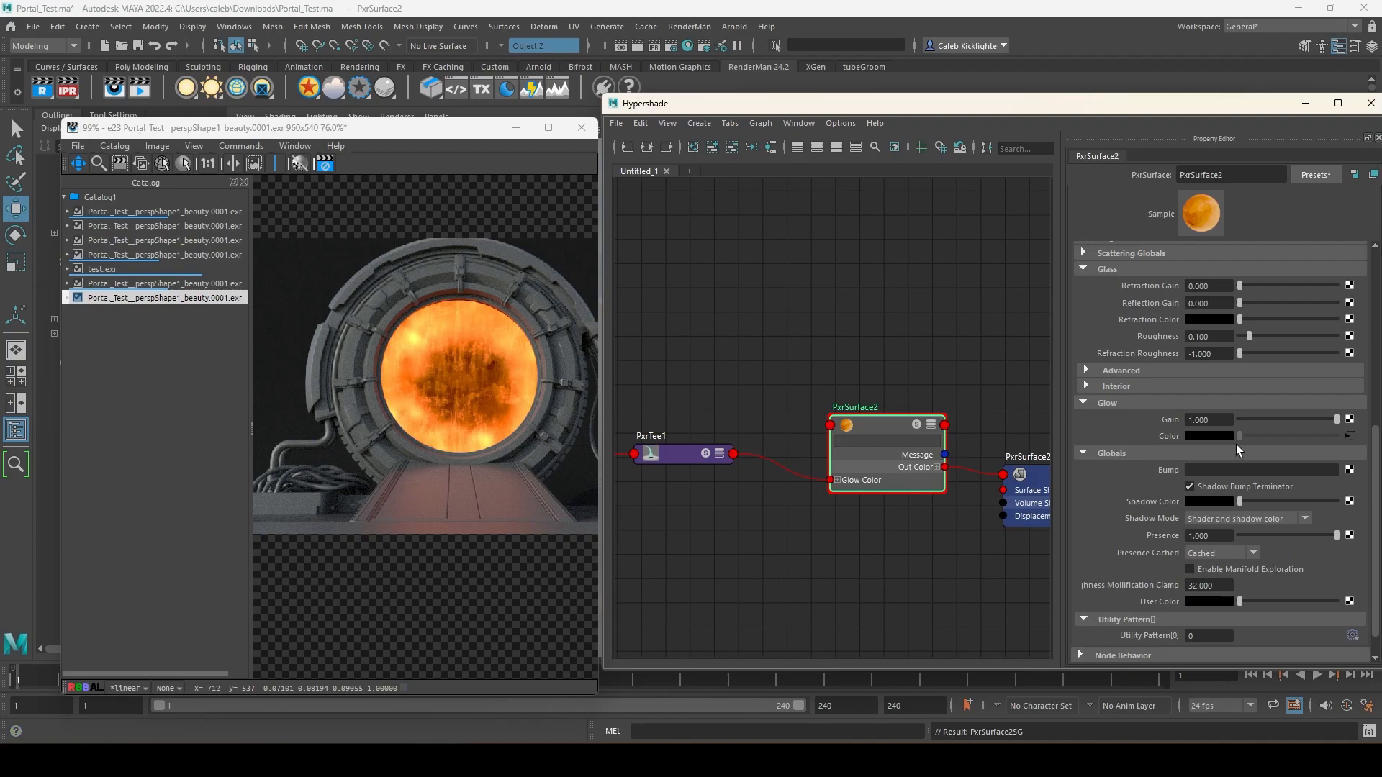
click(1083, 452)
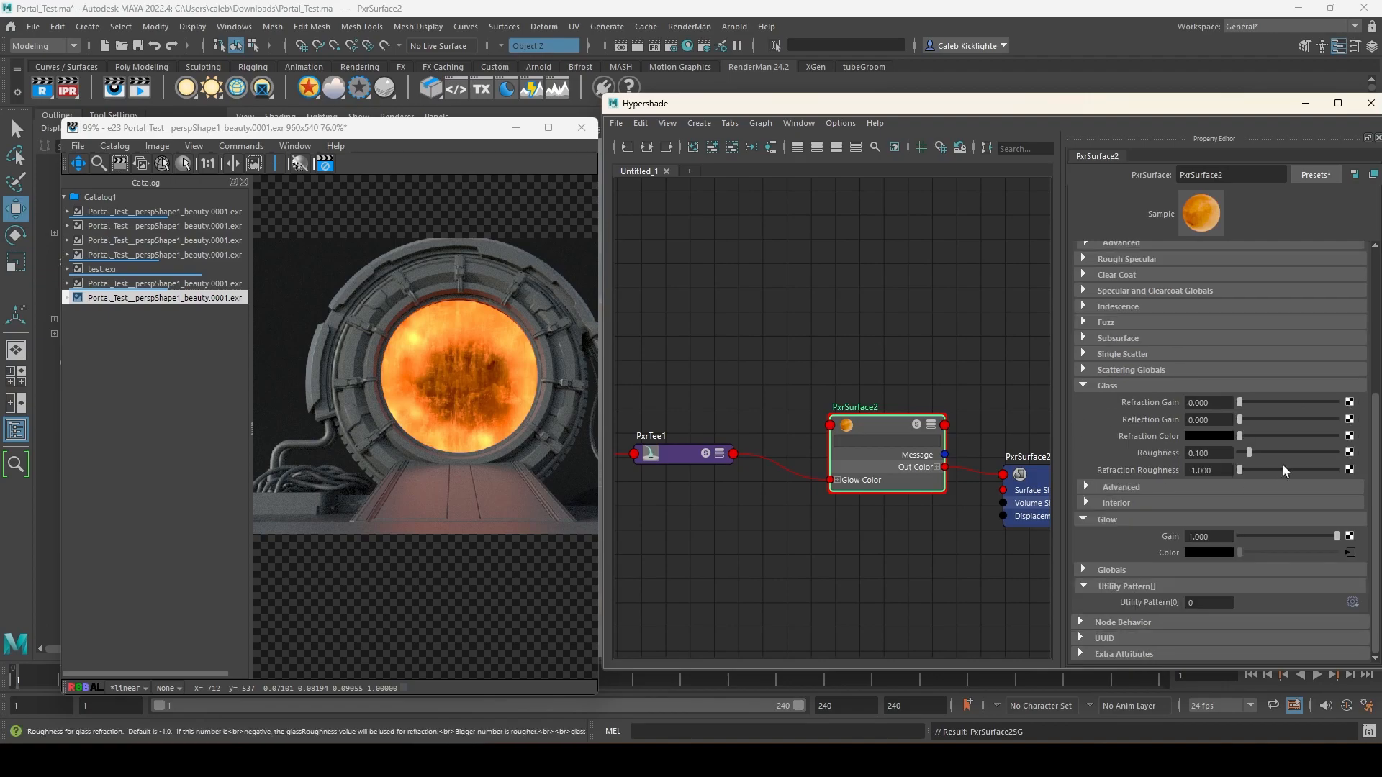
- Set PxrSurface2's Glow Gain to 0 and compare the live render with the preceding render in the catalog
drag(1322, 537, 1147, 545)
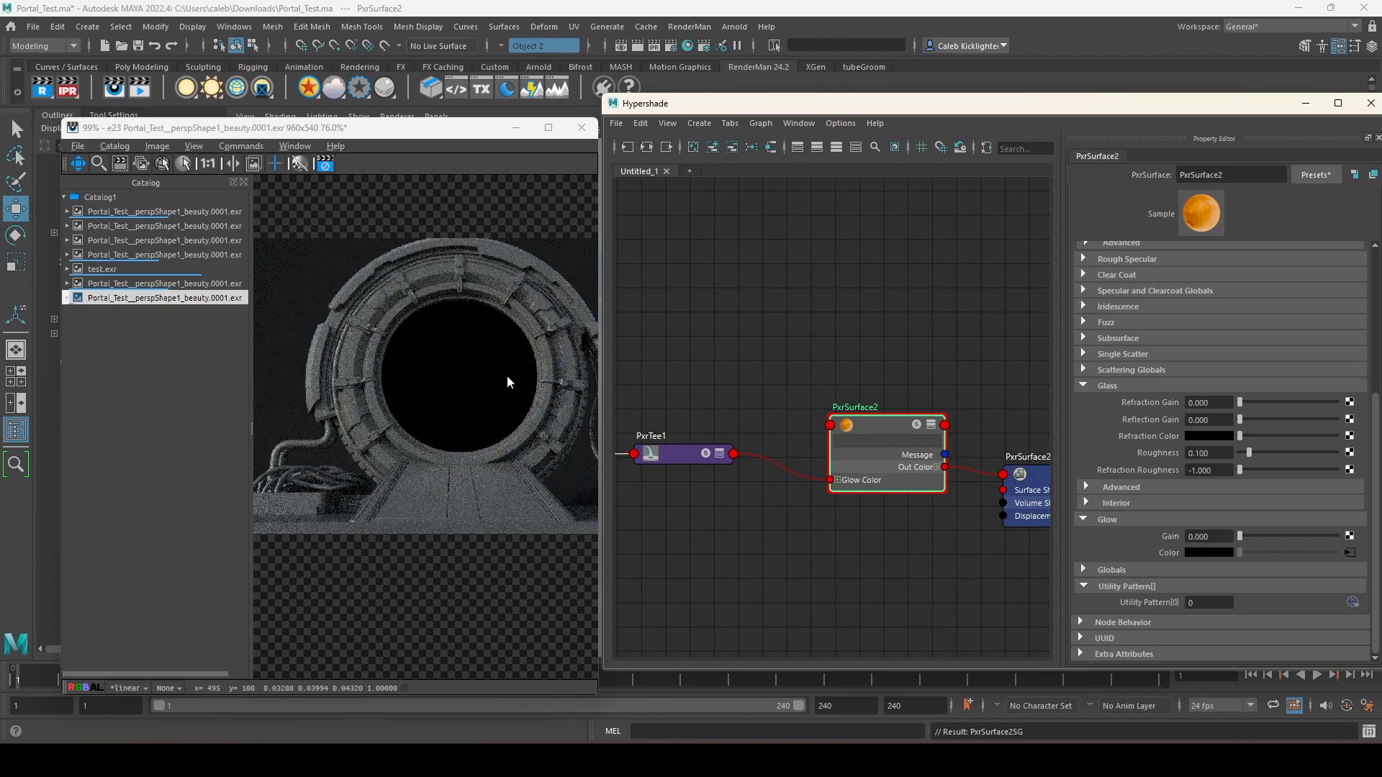
click(176, 284)
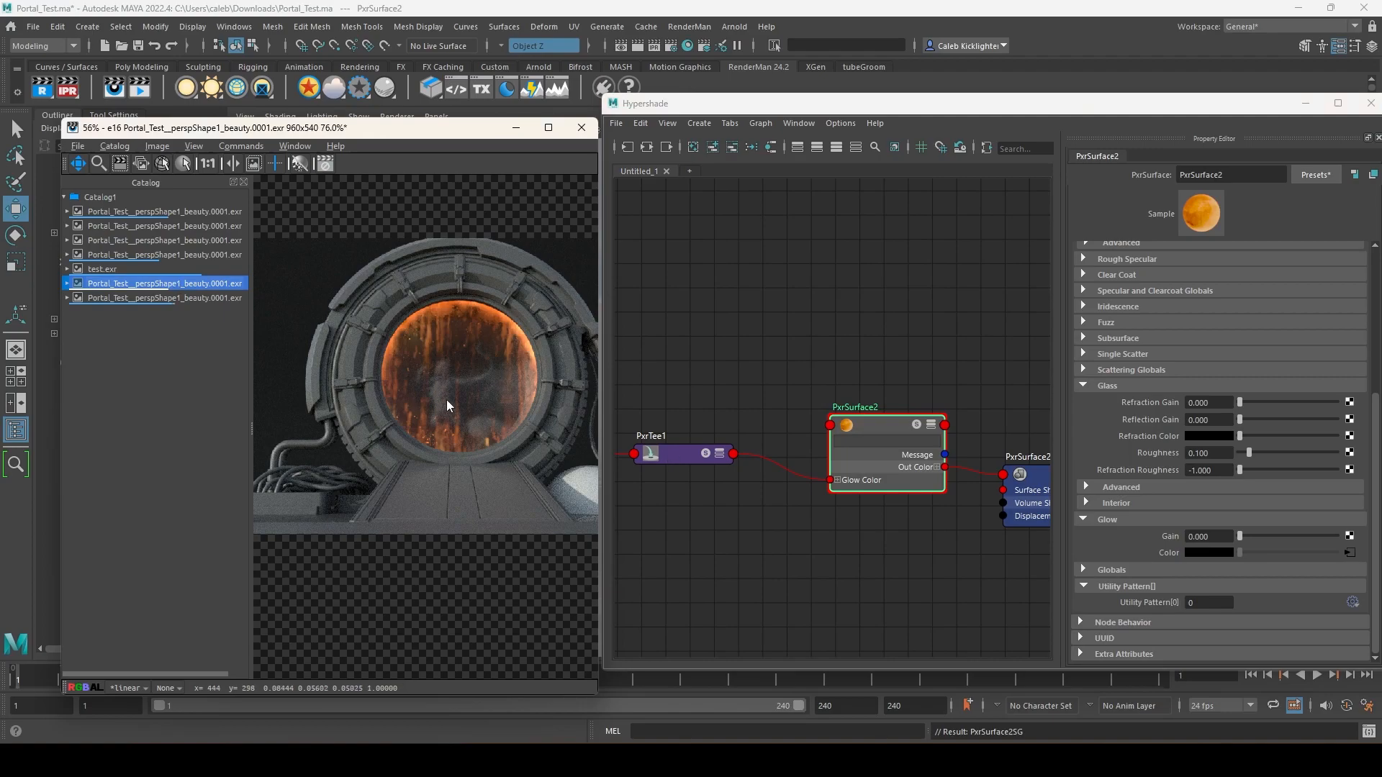
click(154, 298)
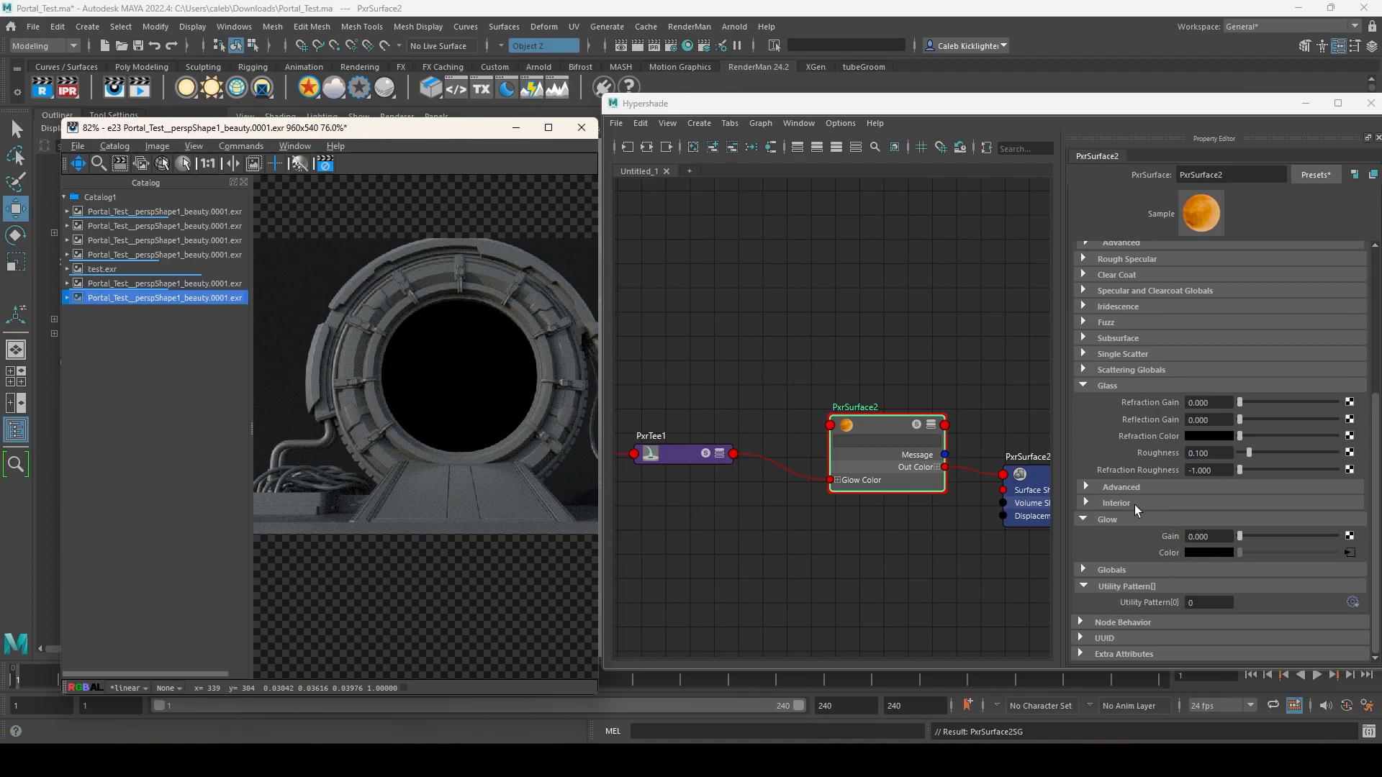
- Expand PxrSurface2's Globals attributes, look over the Glass settings and restore the Glow Gain to 1
click(1105, 569)
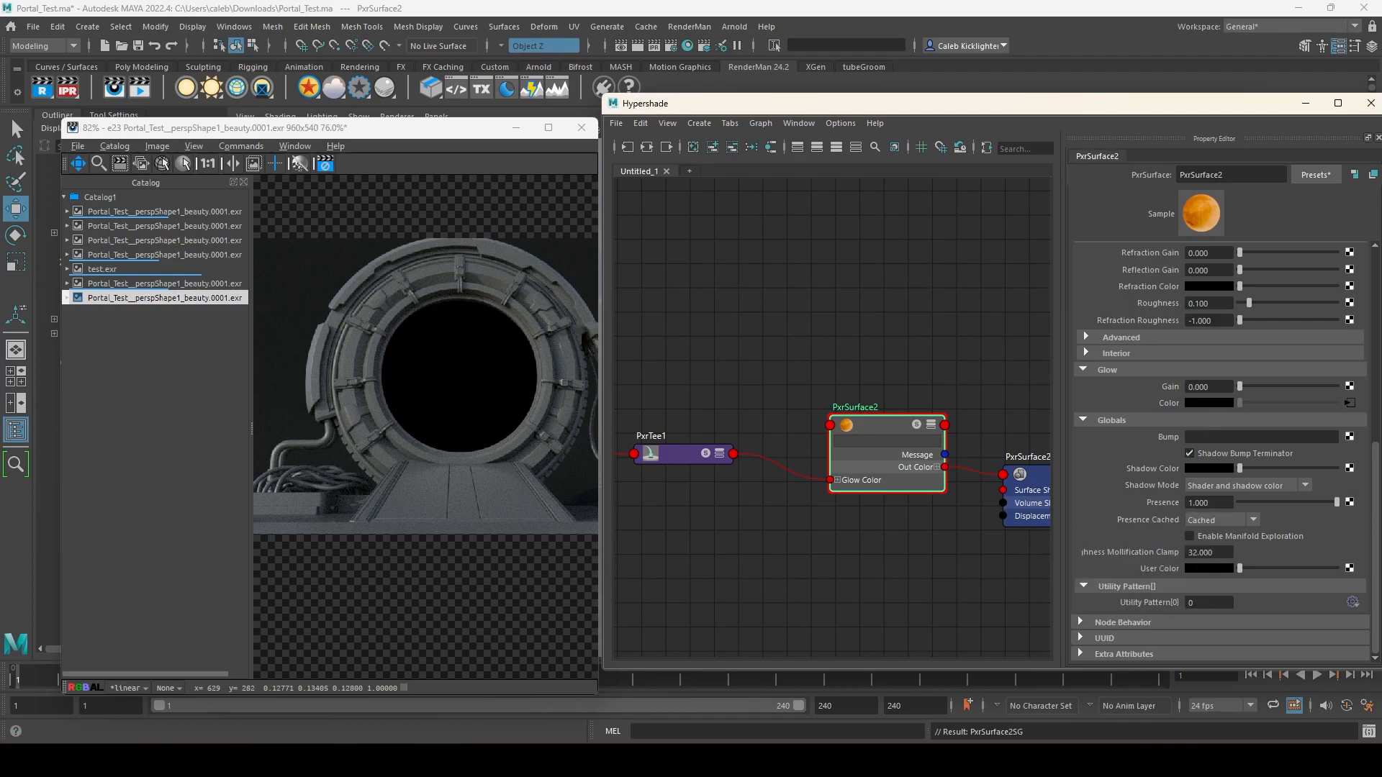
scroll(1176, 447, up, 3)
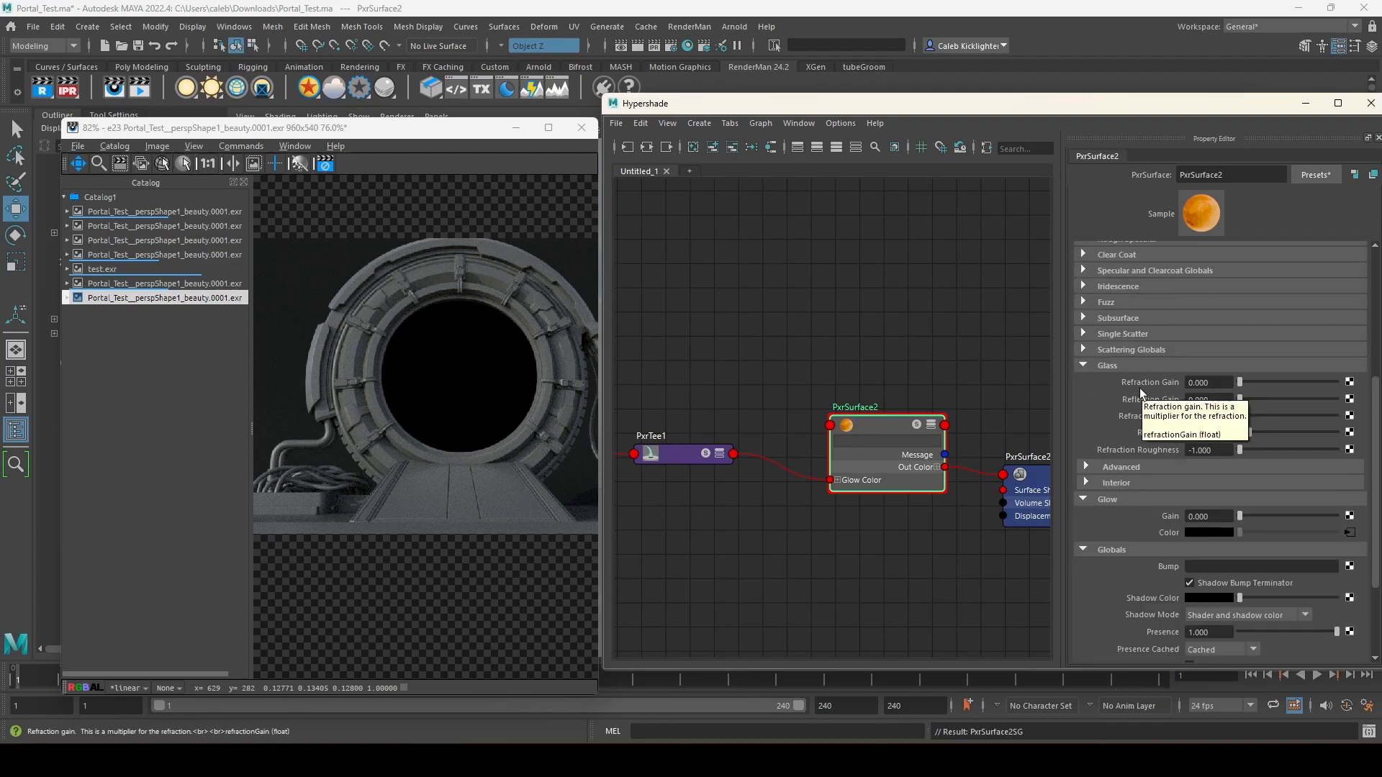
scroll(1195, 500, down, 3)
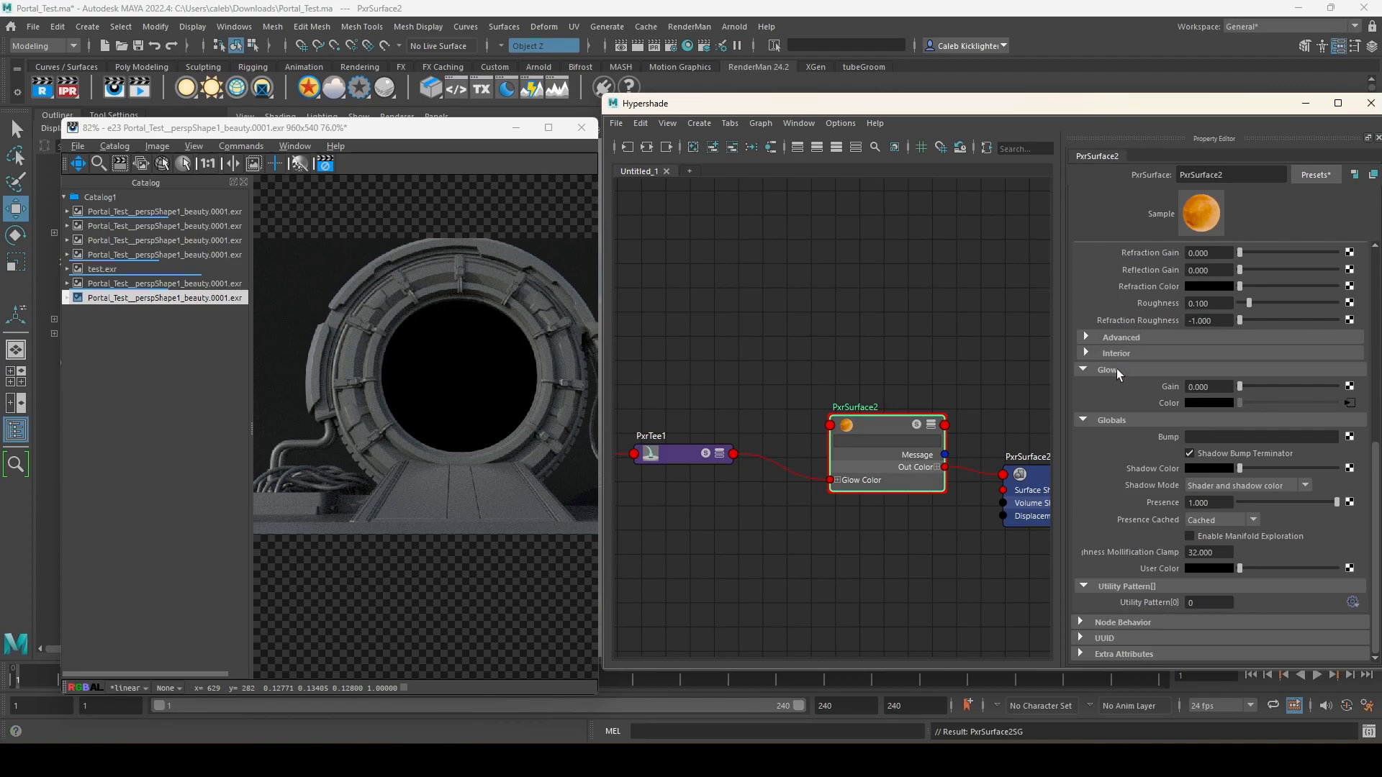
drag(1251, 386, 1336, 386)
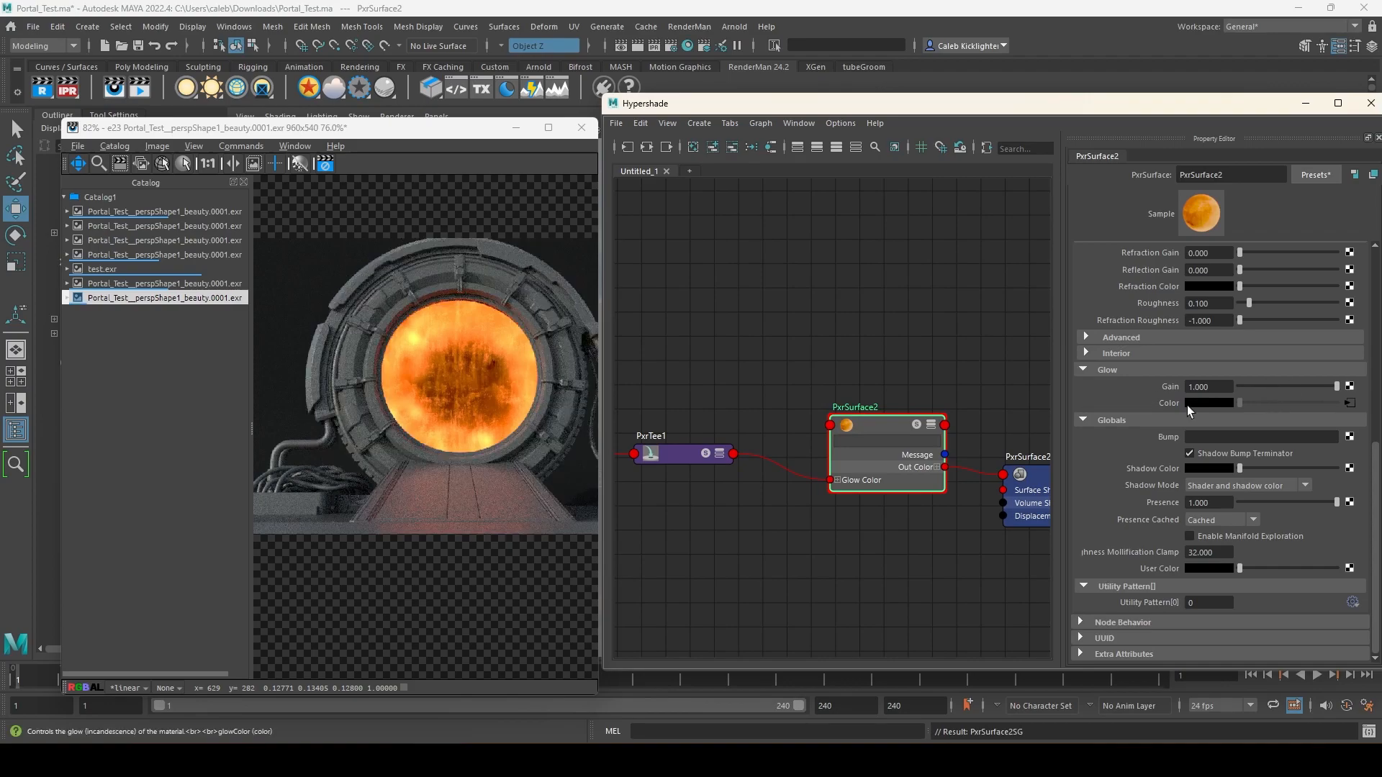
- Select the emissiveMap texture node and take a snapshot of the portal render without AOVs, returning to the live render
alt+middle_drag(677, 471, 1332, 527)
click(689, 405)
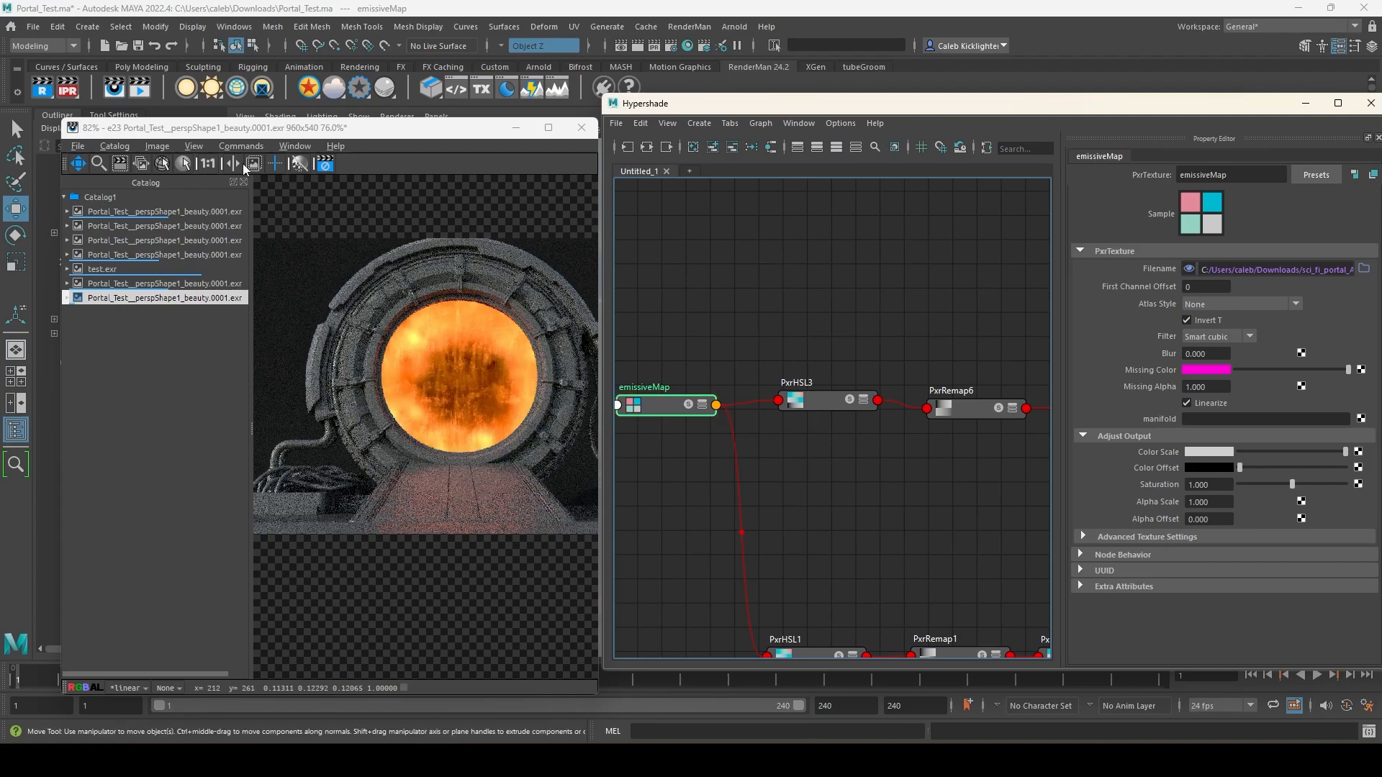
right_click(482, 345)
mouse_move(521, 407)
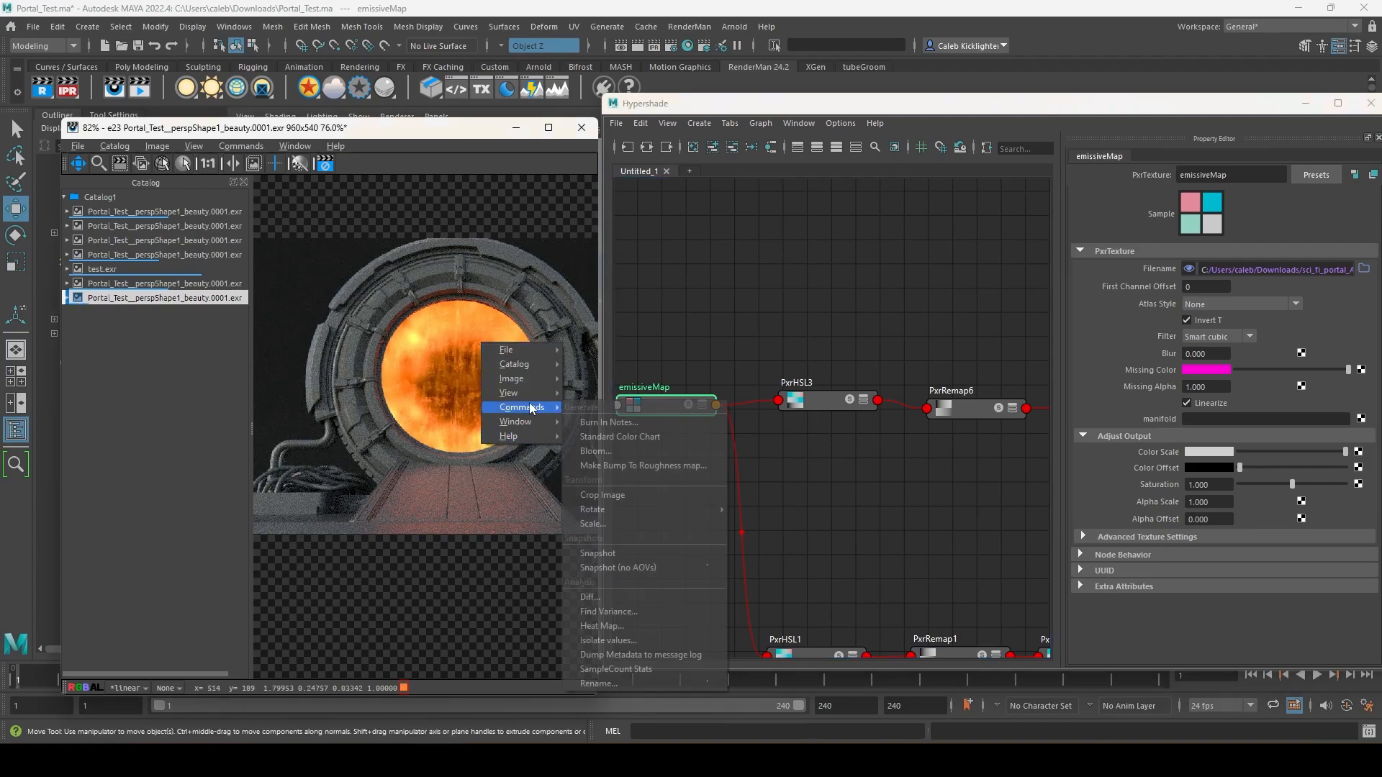
click(615, 568)
click(175, 313)
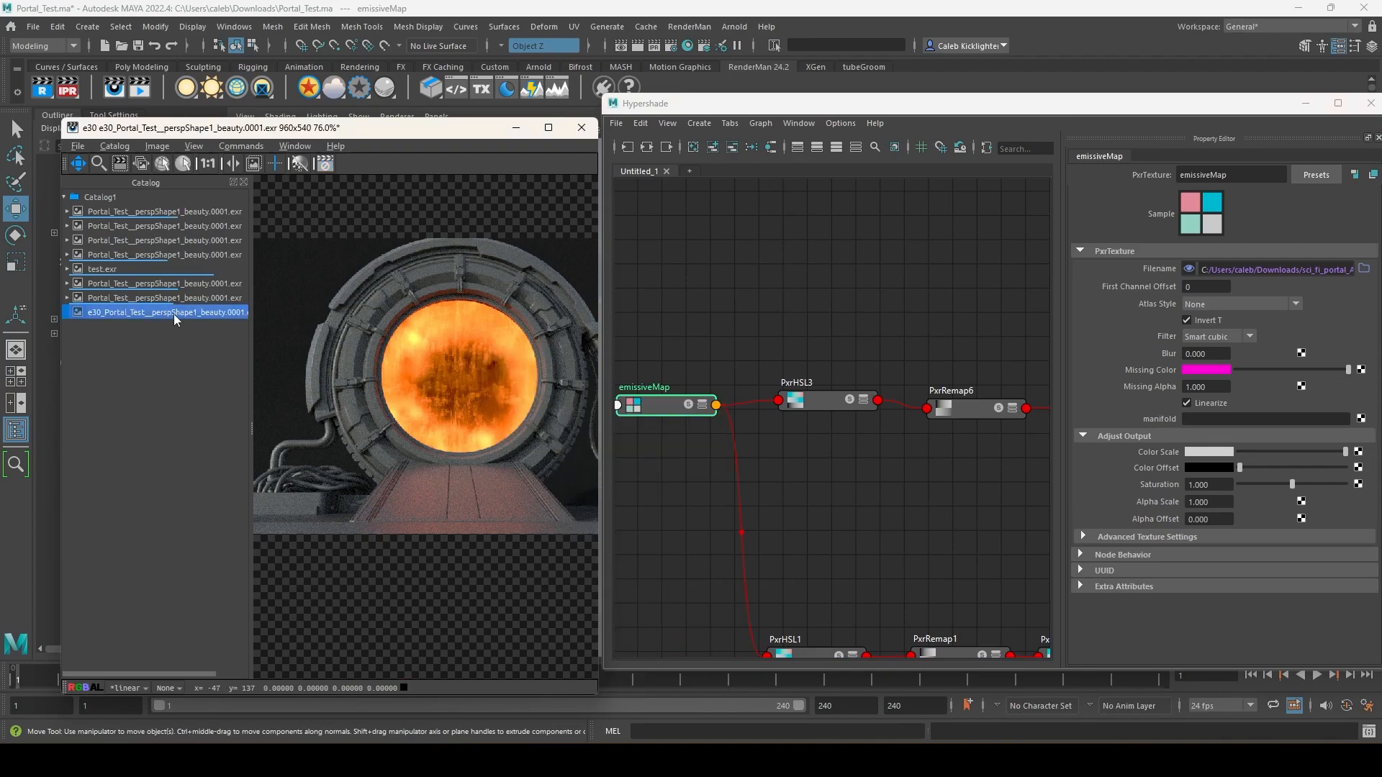
click(213, 297)
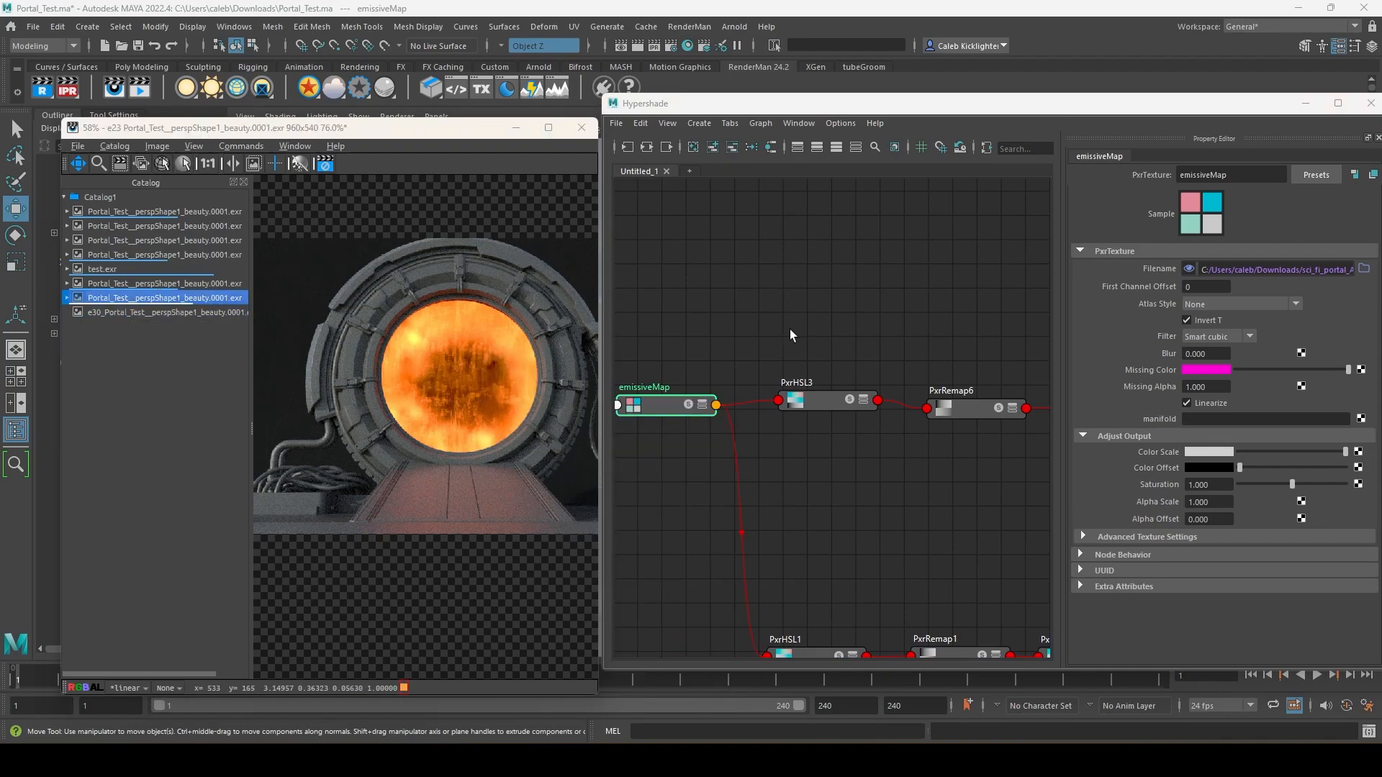
- Connect emissiveMap's Result RGB directly to the Glow Color of PxrSurface2, bypassing the HSL and remap nodes
key(a)
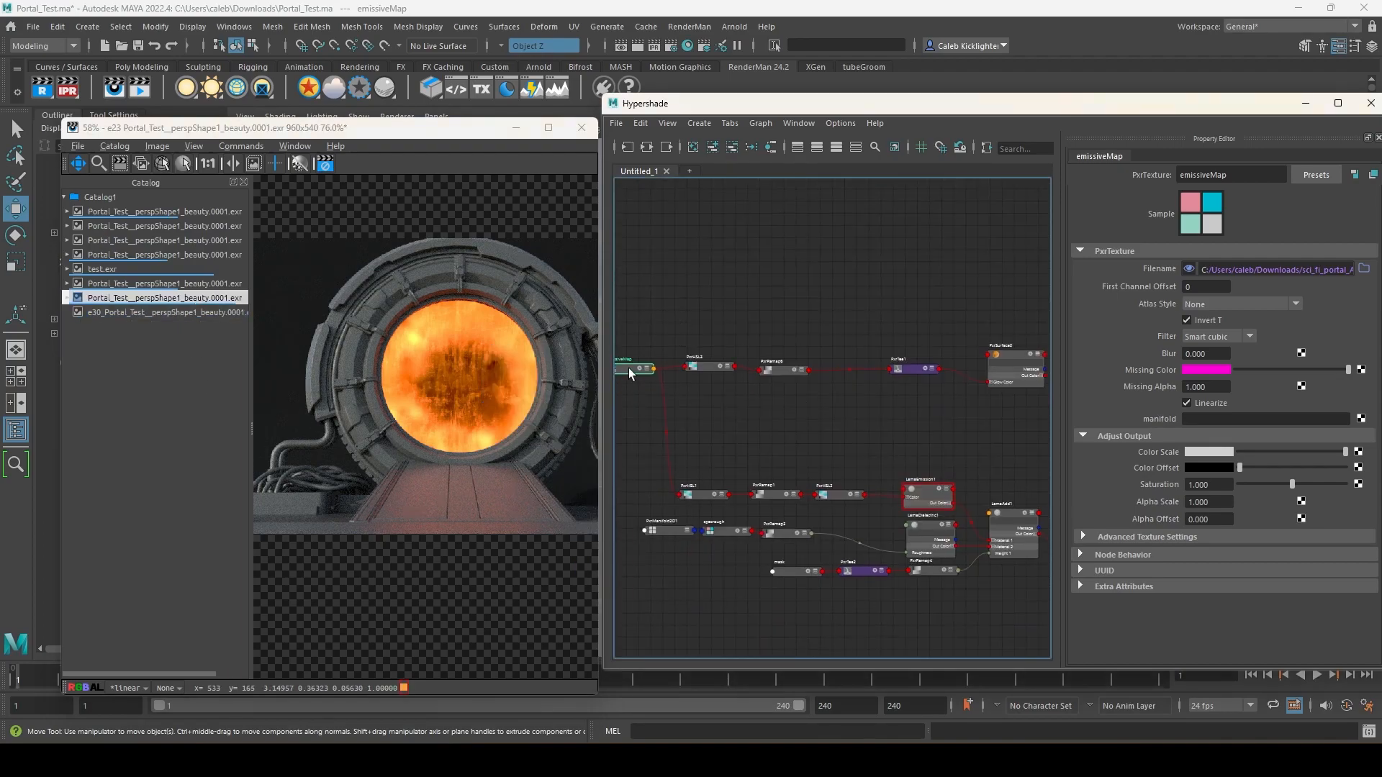
click(1020, 380)
drag(653, 389, 990, 383)
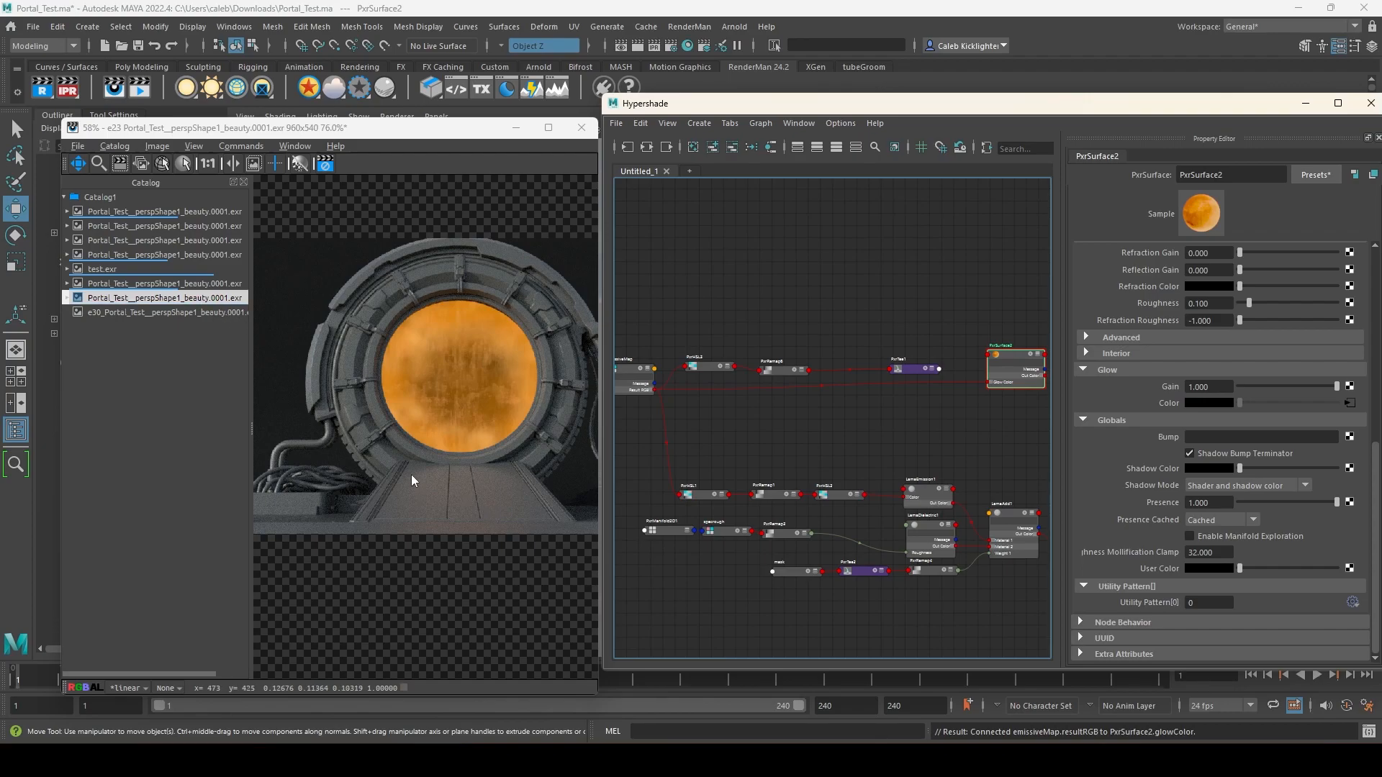
- Compare the saved snapshot with the live render of the unadjusted emissive map
click(212, 311)
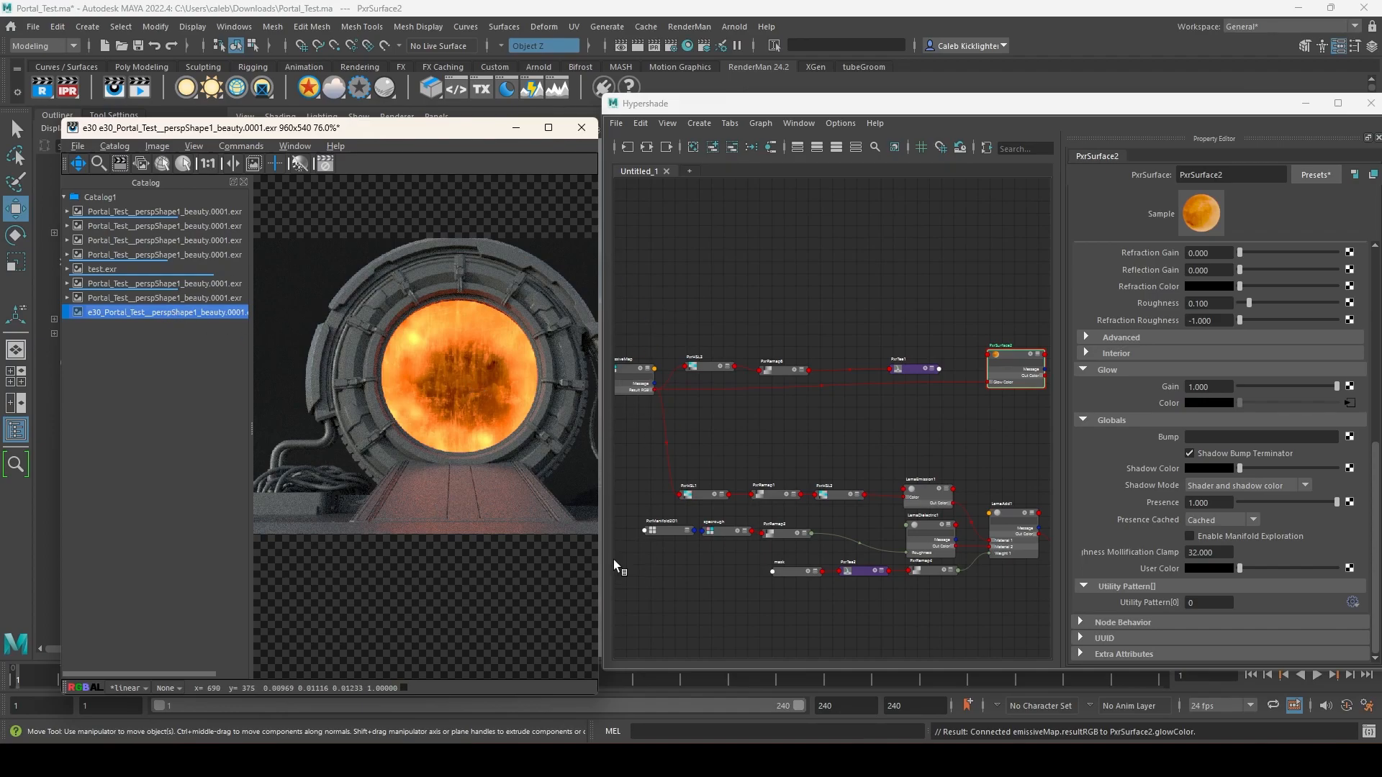
click(196, 296)
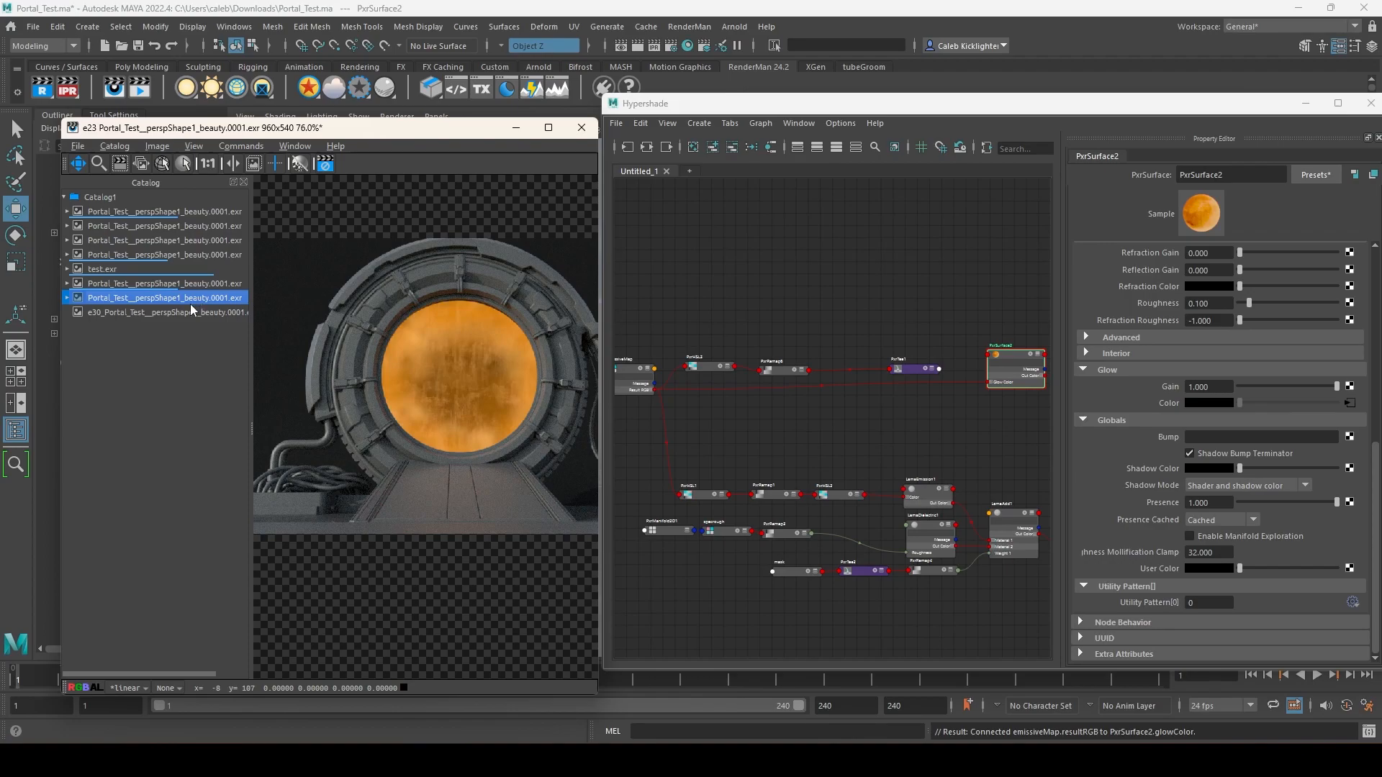
click(179, 312)
- Trace the Glow Color connection back to emissiveMap, show that node's connected attributes and view the live render
scroll(849, 417, up, 2)
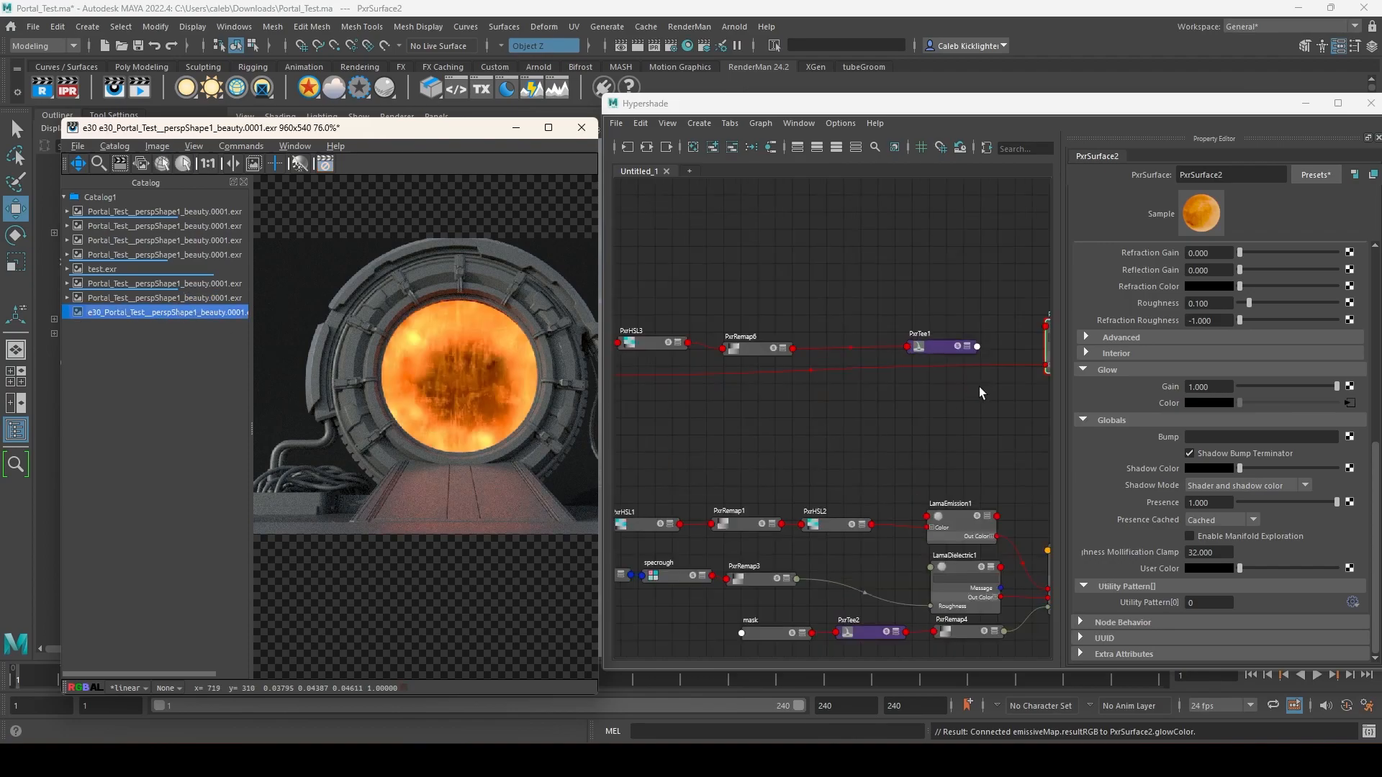
scroll(978, 387, up, 1)
alt+middle_drag(978, 389, 685, 454)
scroll(856, 407, up, 3)
alt+middle_drag(722, 567, 955, 594)
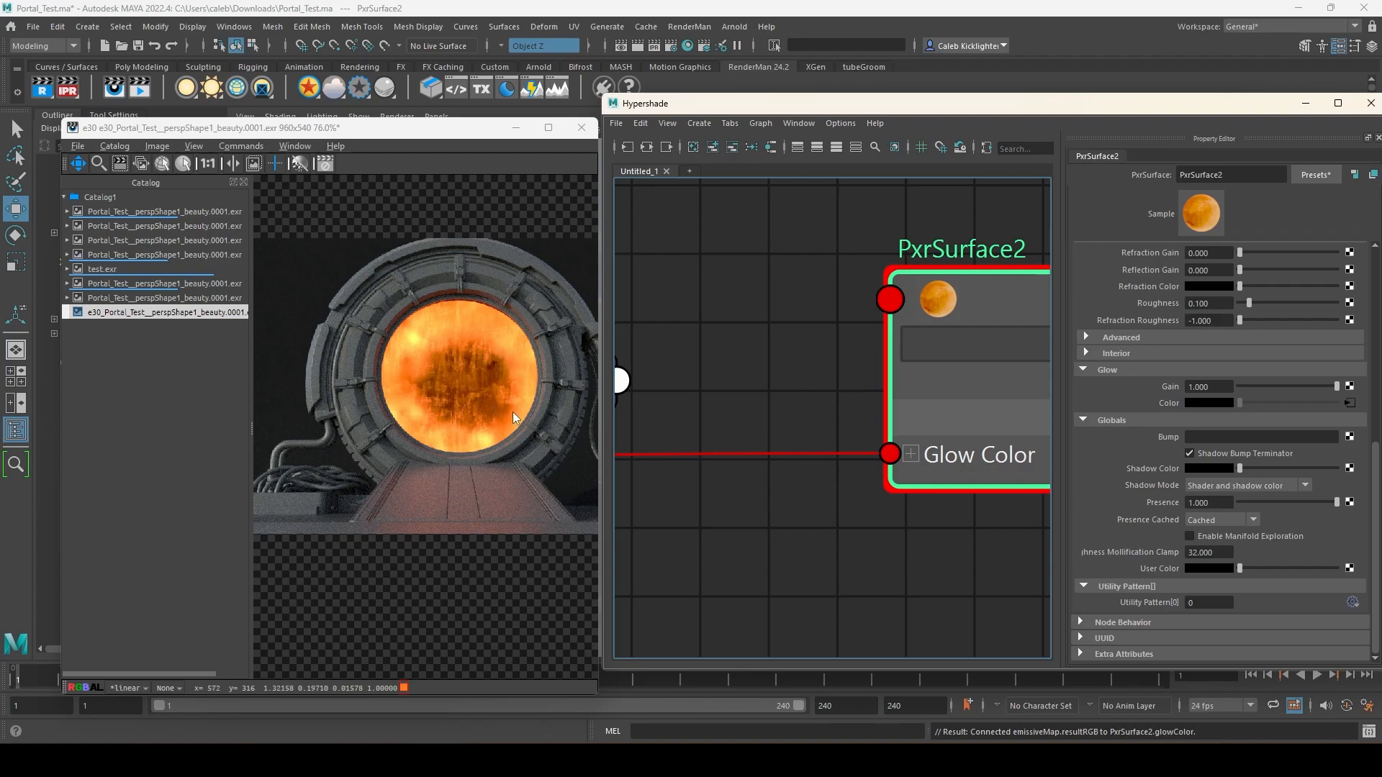
scroll(784, 520, down, 2)
alt+middle_drag(757, 533, 978, 529)
scroll(936, 529, down, 3)
alt+middle_drag(829, 533, 1156, 491)
scroll(1156, 491, up, 1)
click(667, 465)
key(1)
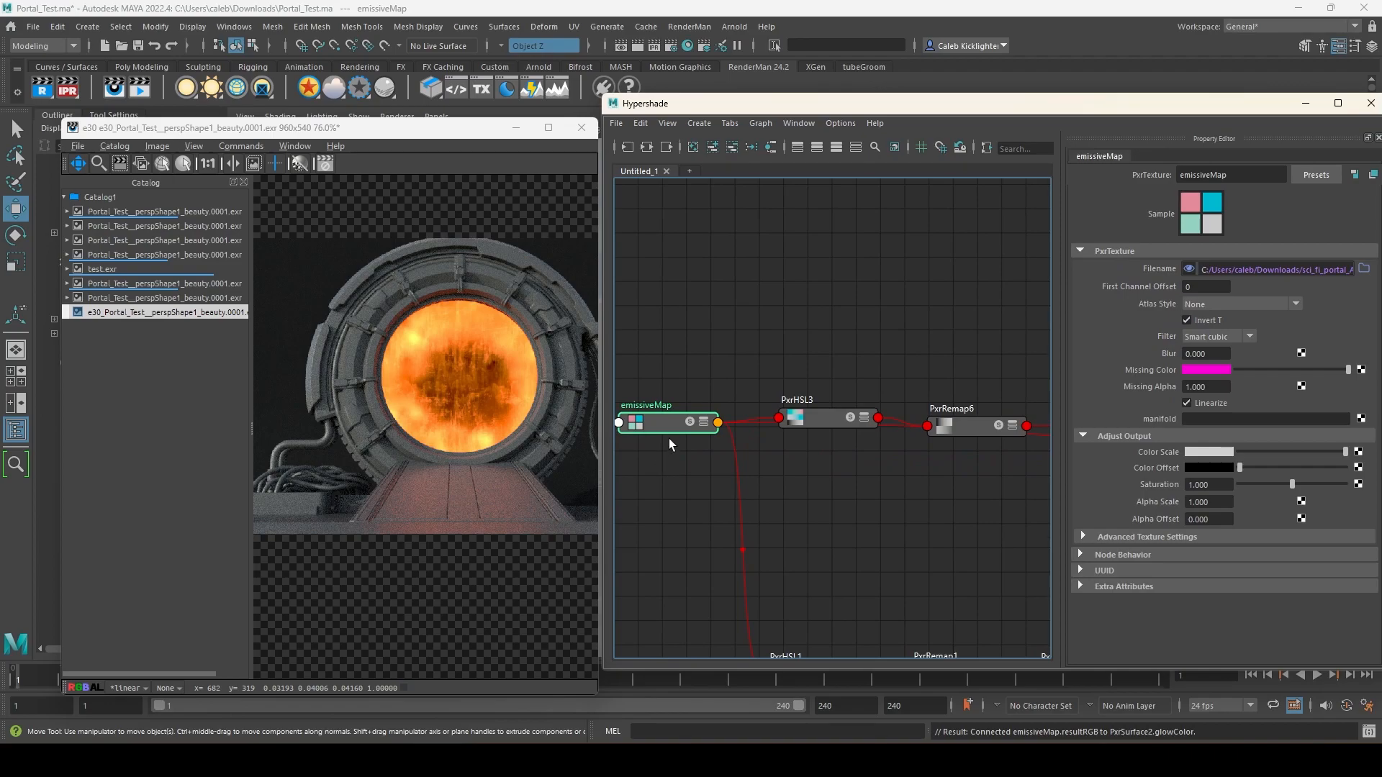
key(2)
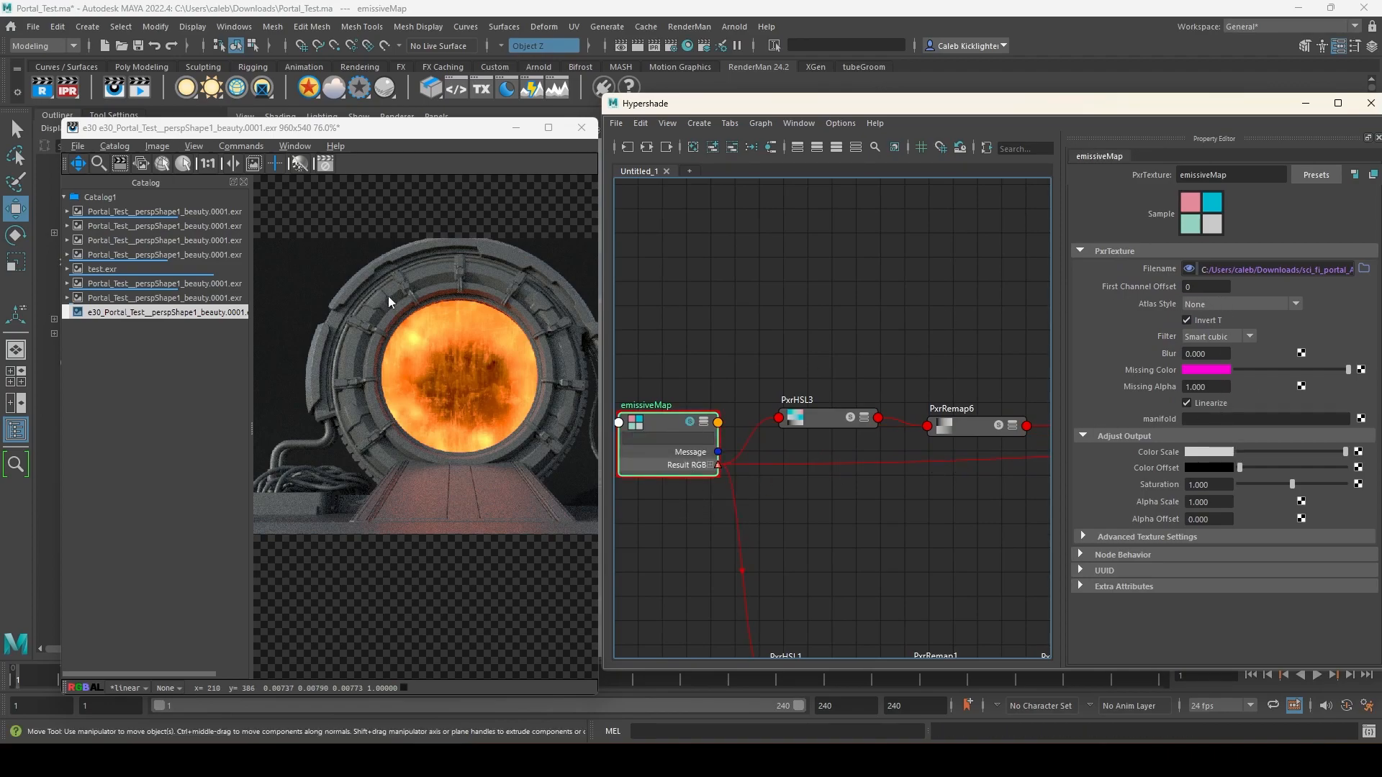
click(172, 298)
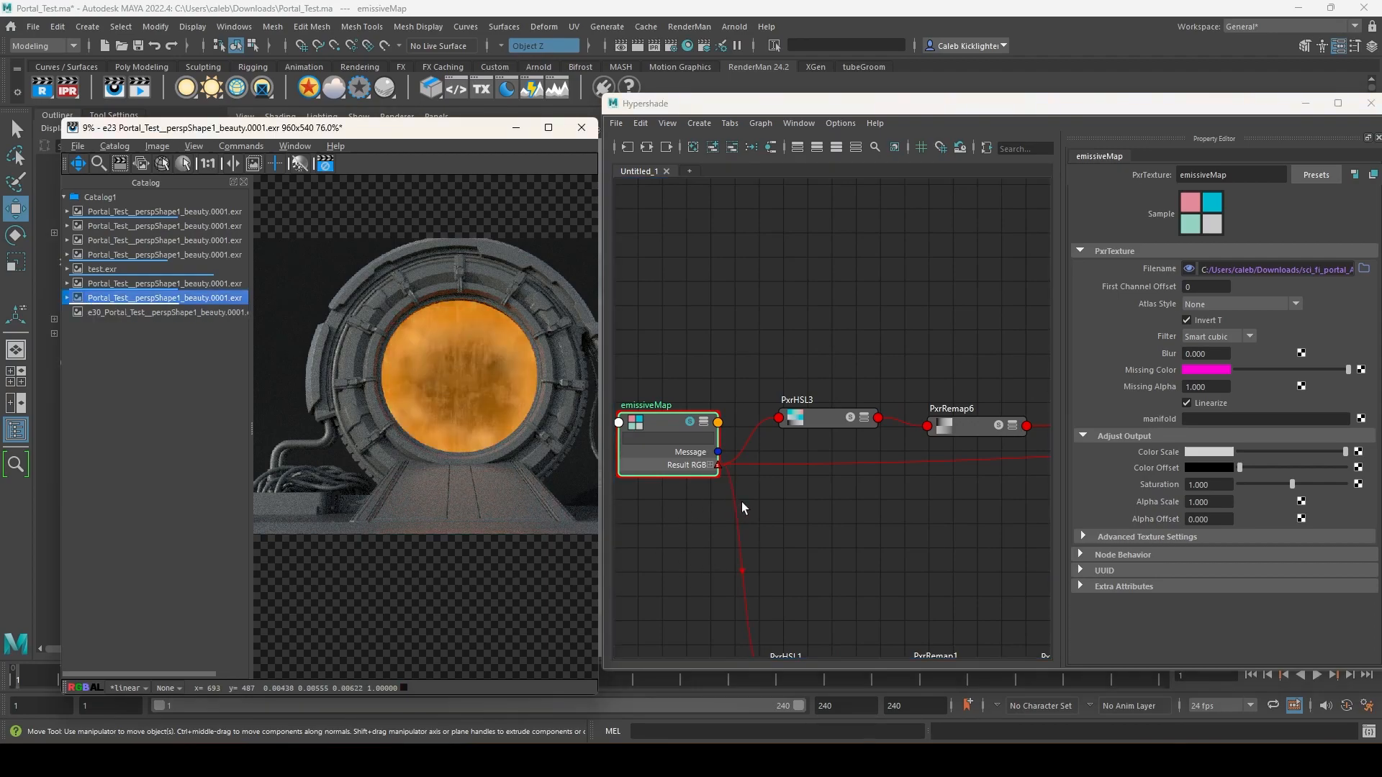
- Move the PxrRemap6 and PxrHSL3 nodes up, clear of the direct emissiveMap connection
alt+middle_drag(877, 516, 847, 519)
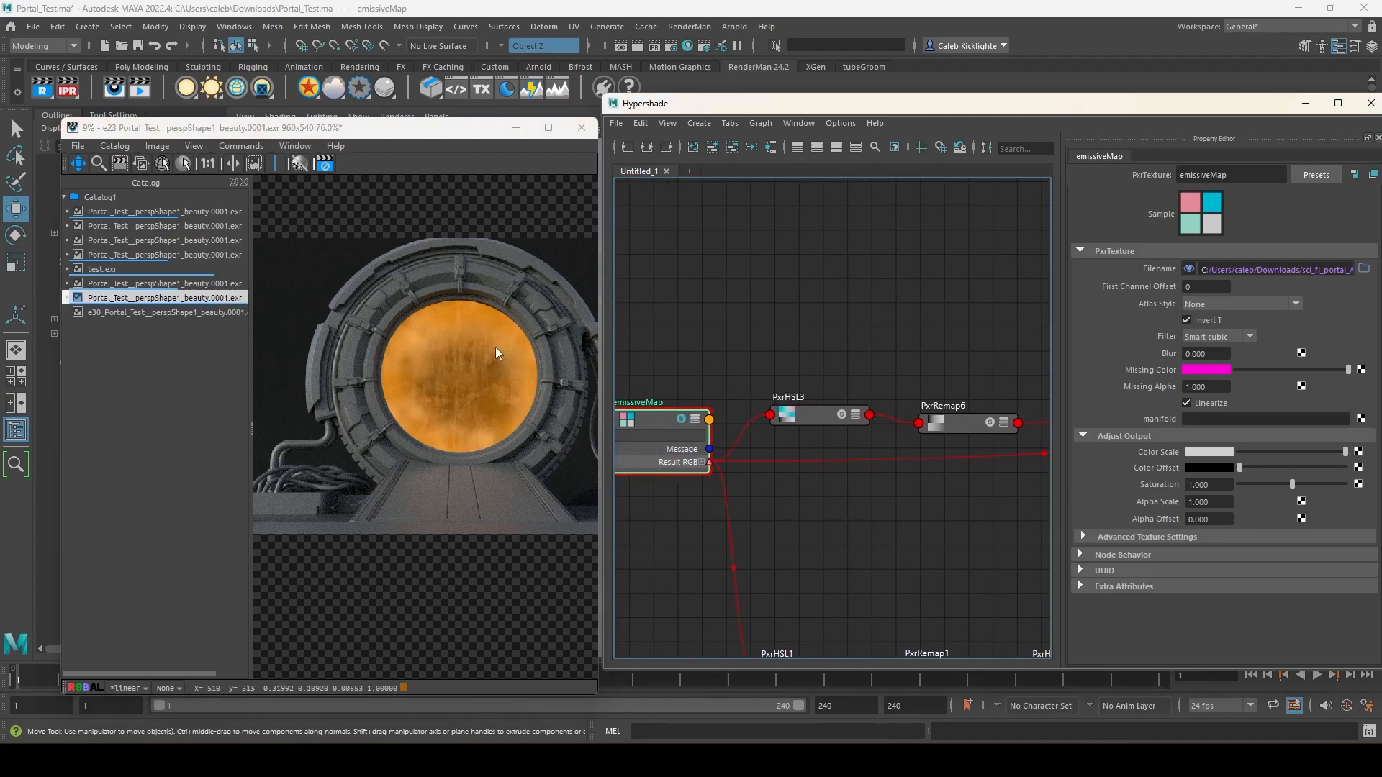
alt+middle_drag(866, 499, 753, 509)
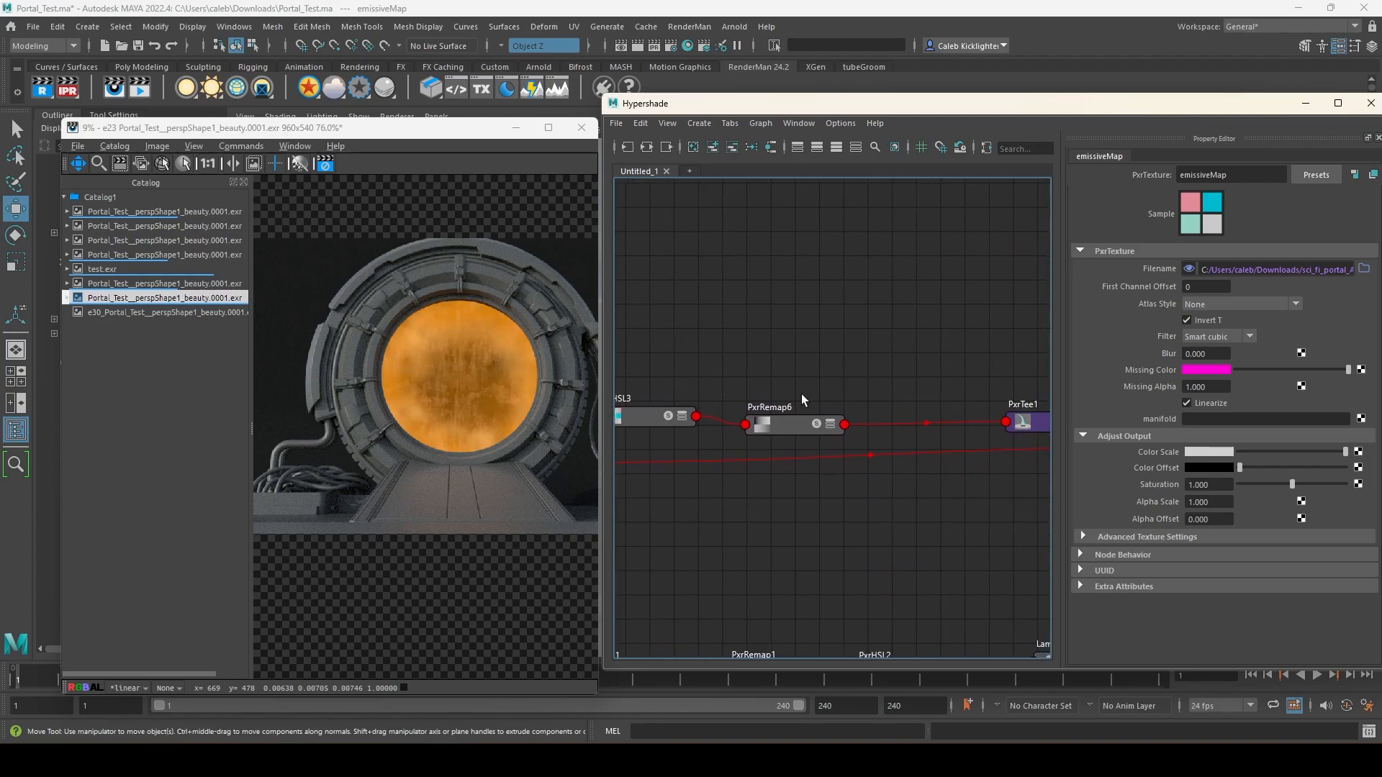
drag(796, 429, 808, 351)
drag(632, 425, 655, 365)
- Add a PxrRemap node and insert it into the connection between emissiveMap and PxrSurface2's Glow Color
key(Tab)
text(remap)
key(Down)
key(Down)
key(Down)
key(Down)
key(Return)
drag(880, 566, 809, 393)
scroll(797, 571, down, 4)
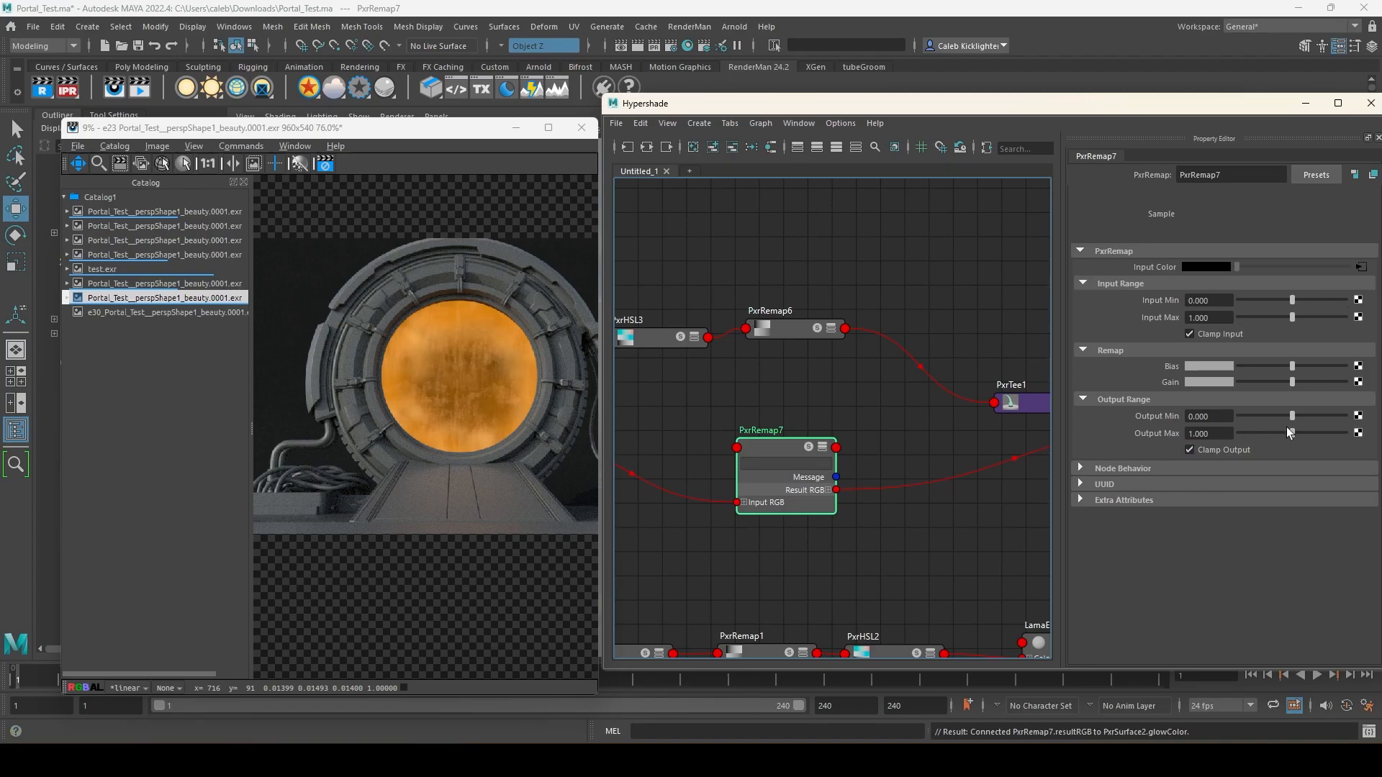
- Set the new PxrRemap node's Output Max to 1.669 to brighten the portal's glow
drag(1217, 416, 1075, 415)
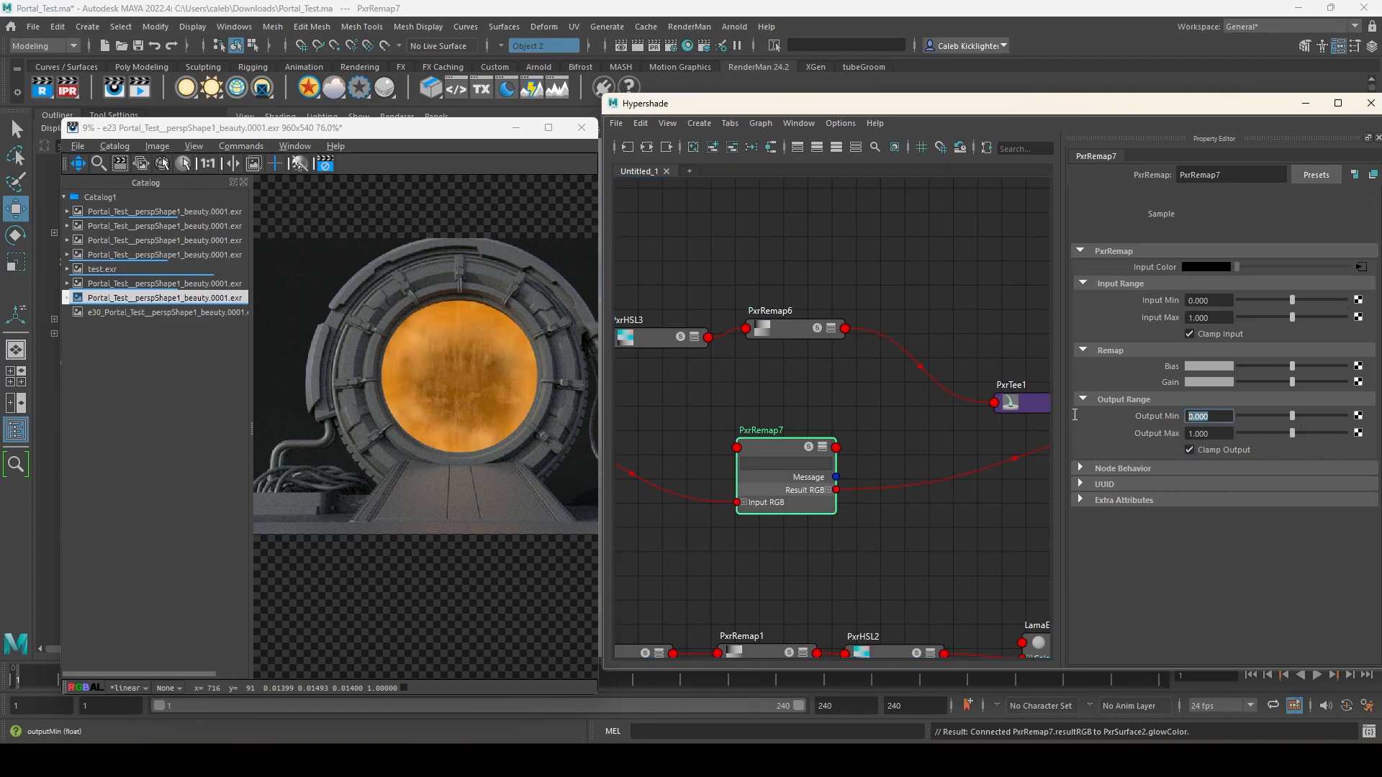
click(1216, 433)
drag(1213, 433, 1106, 448)
drag(1295, 432, 1325, 431)
click(825, 452)
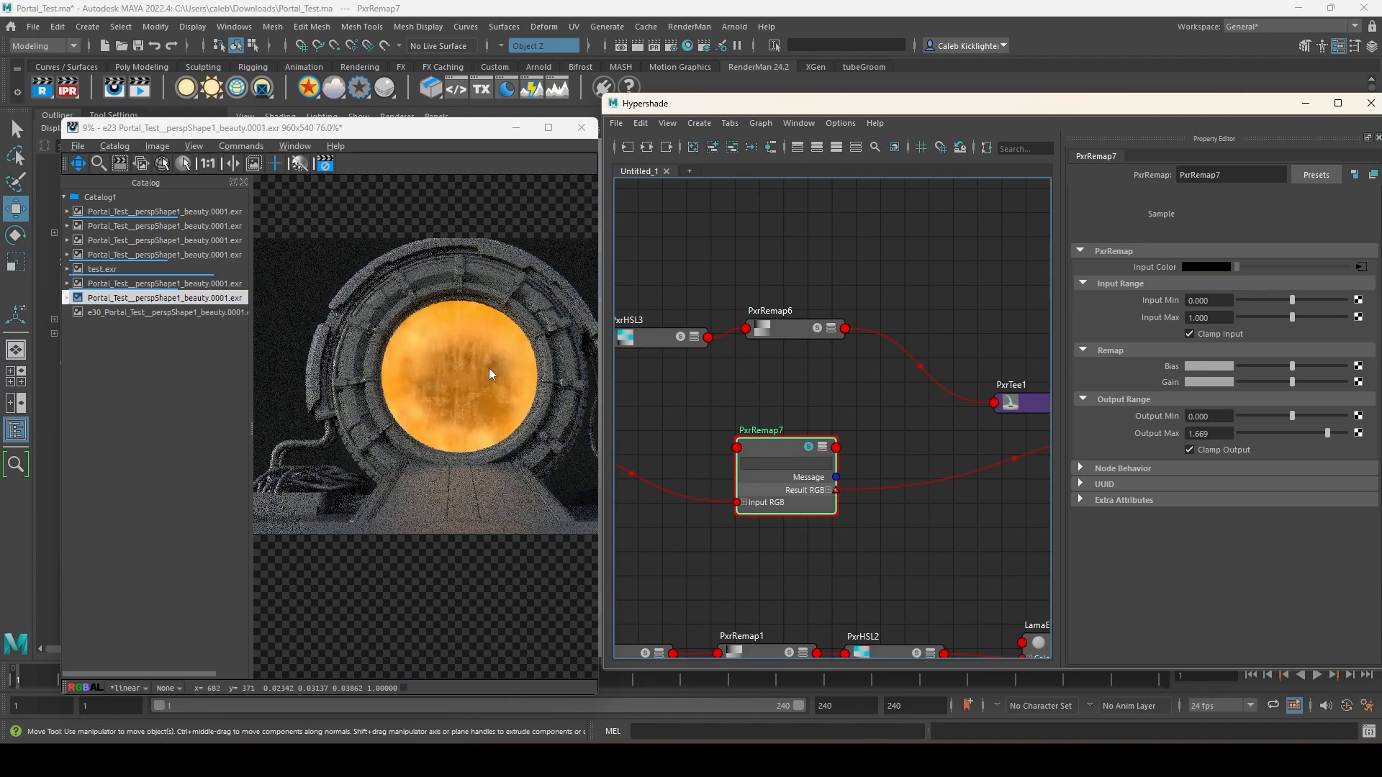
- Turn off Clamp Output on PxrRemap7 and set its Output Max to 4
drag(1326, 433, 1331, 432)
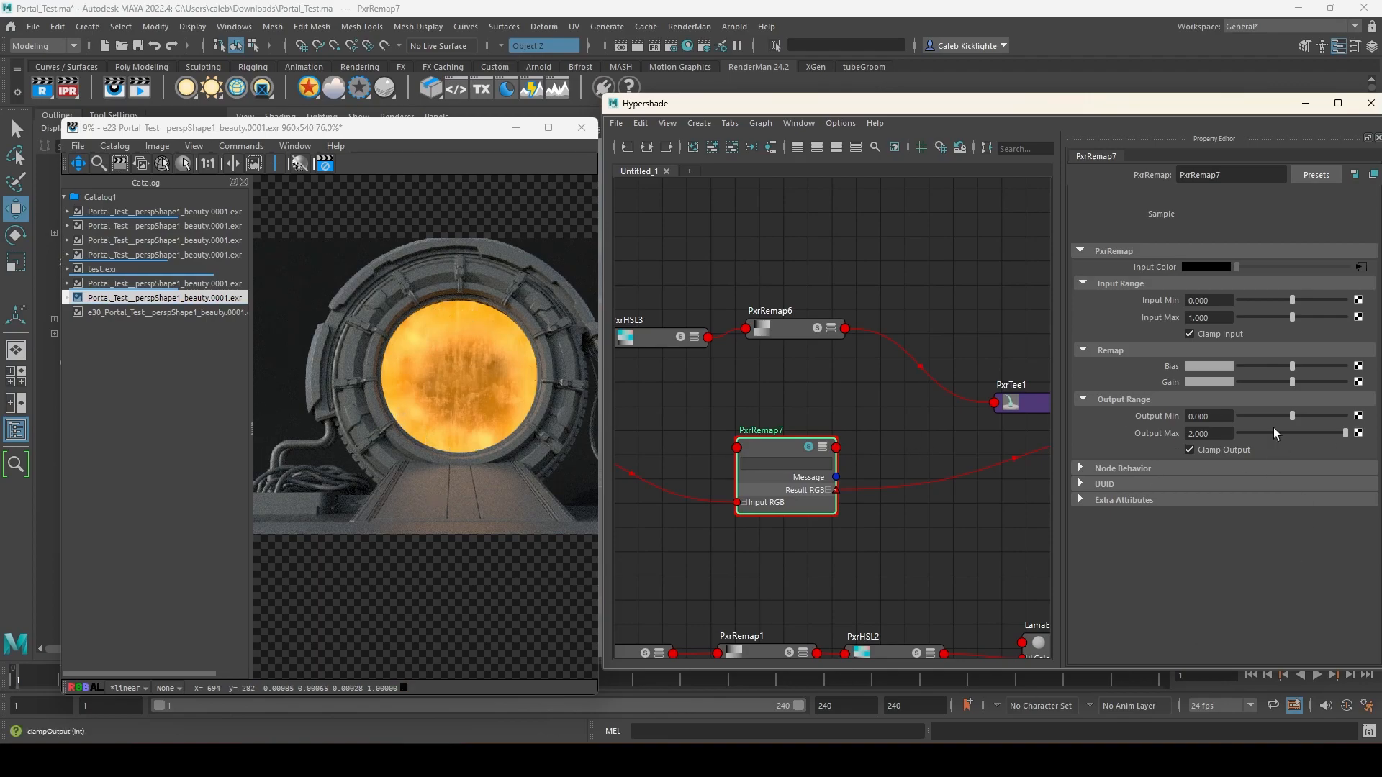
click(1234, 450)
alt+middle_drag(886, 483, 877, 463)
double_click(1222, 432)
text(4)
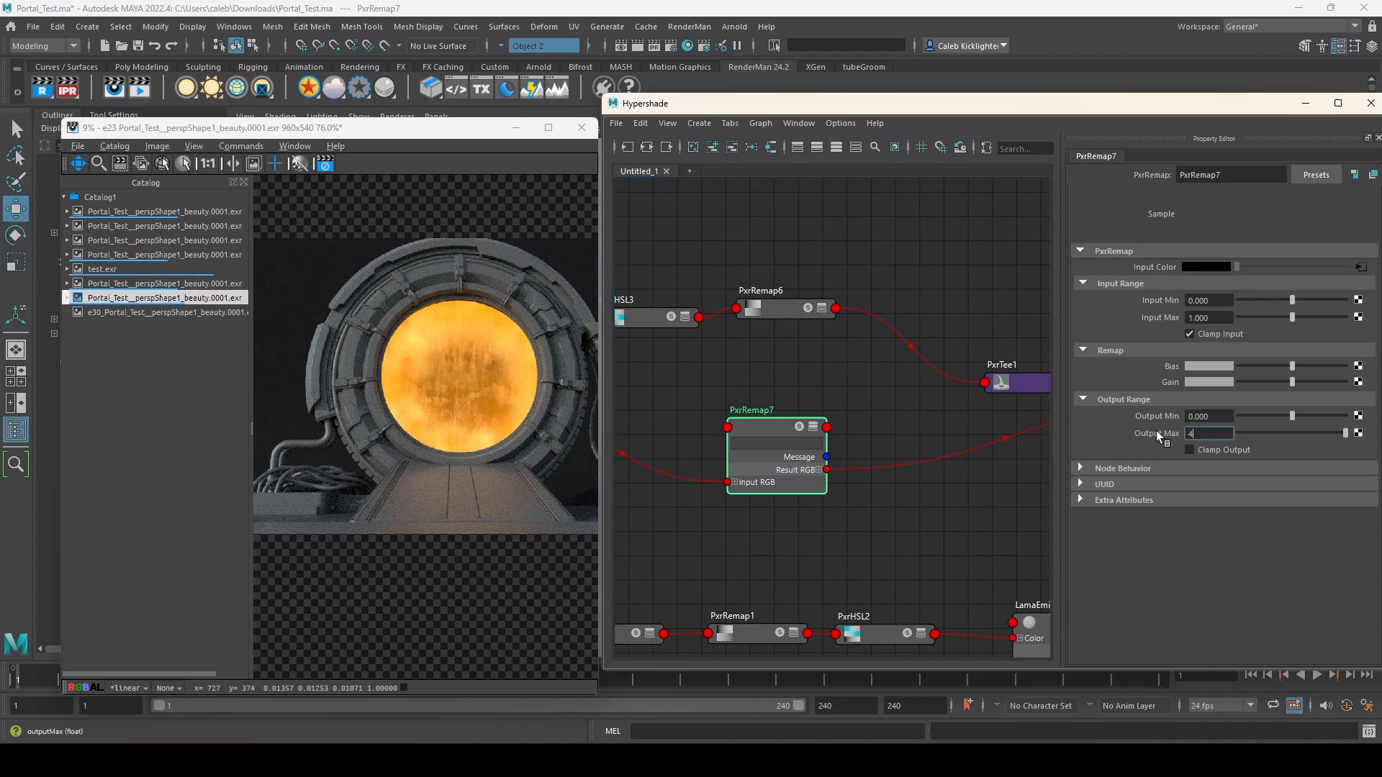
key(Return)
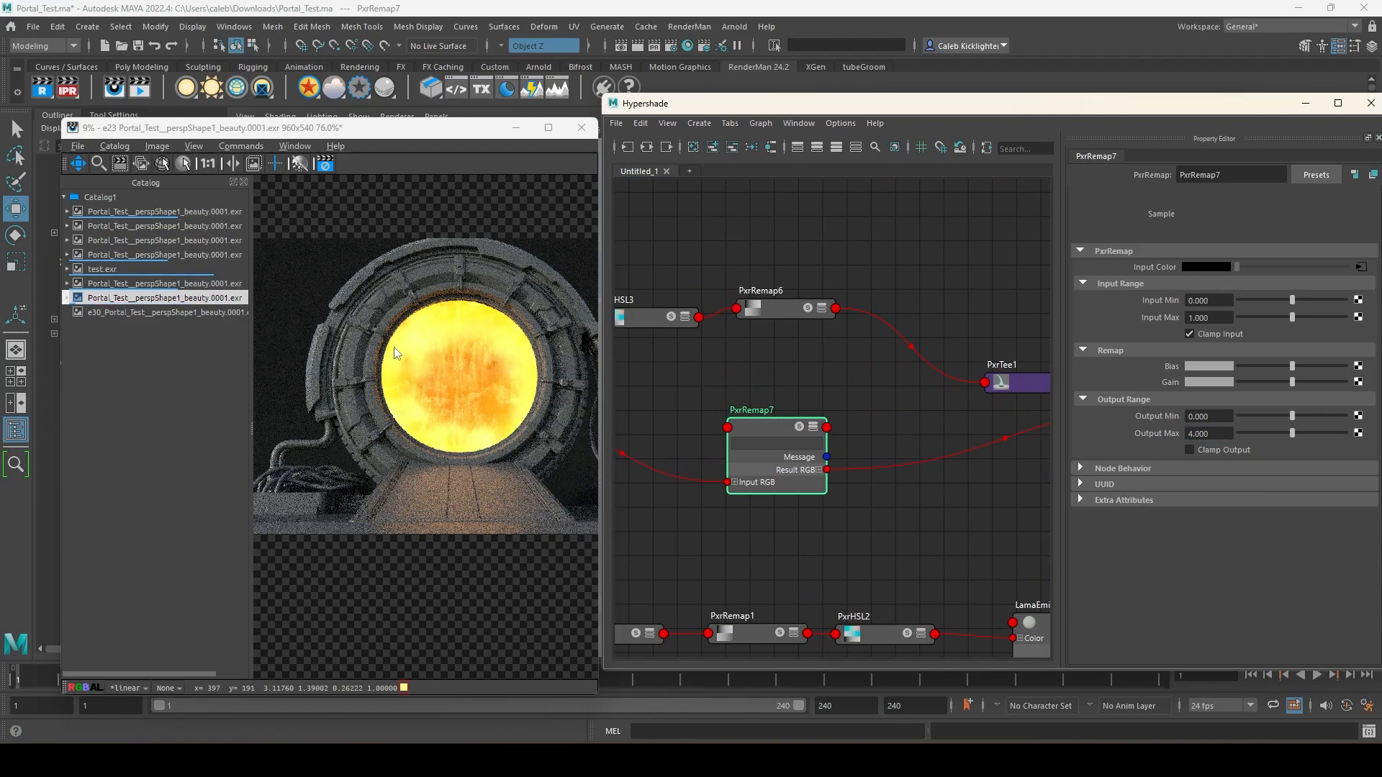
- Reposition PxrRemap7 slightly up and to the right within the node graph
alt+middle_drag(828, 514, 931, 532)
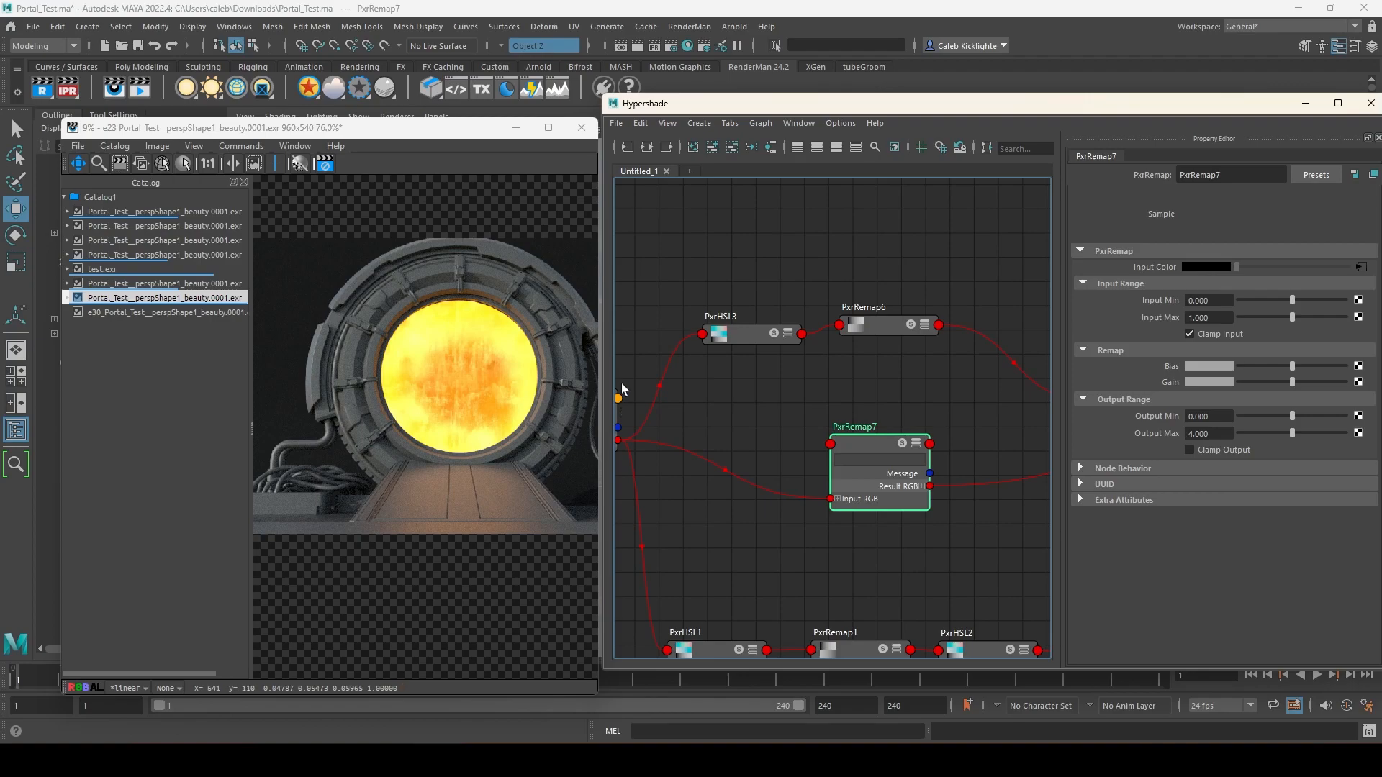
alt+middle_drag(807, 557, 757, 546)
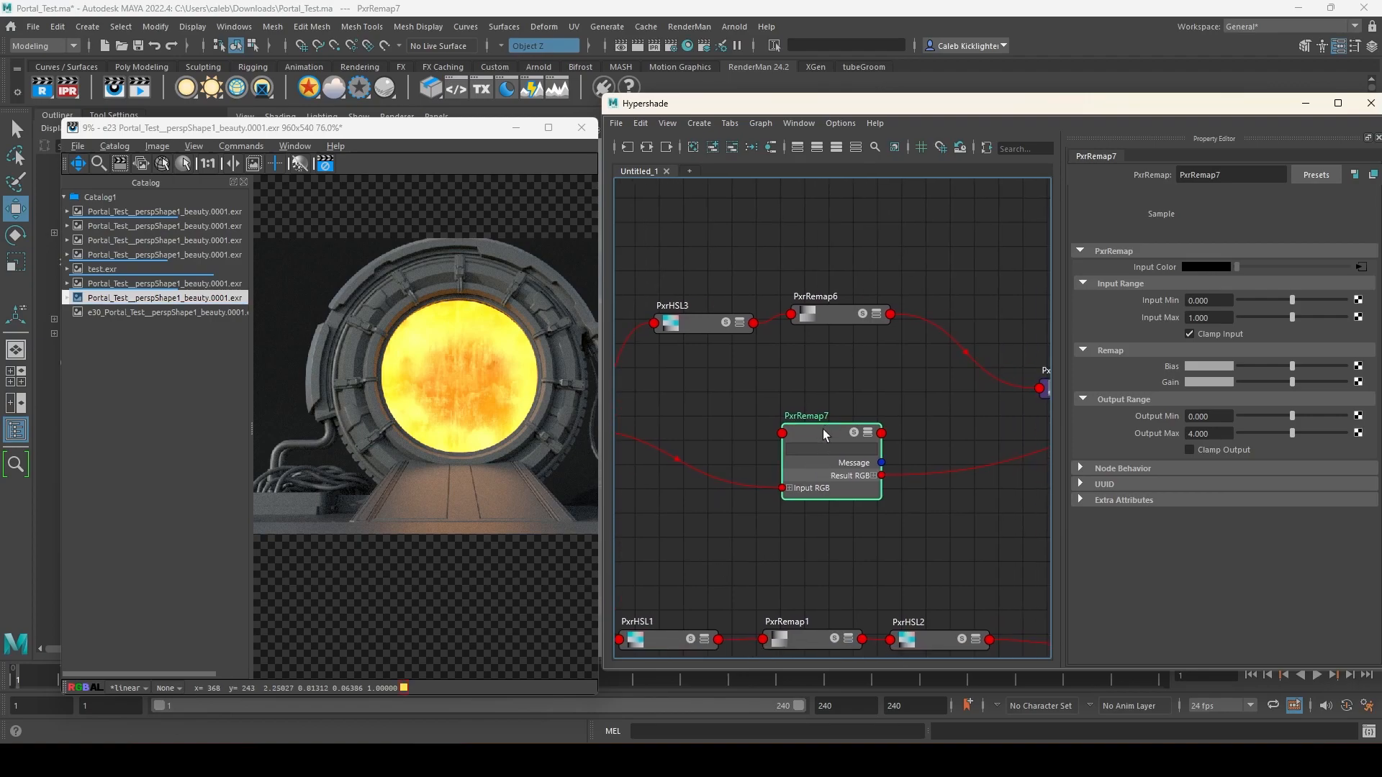
drag(823, 430, 852, 420)
alt+middle_drag(921, 541, 867, 530)
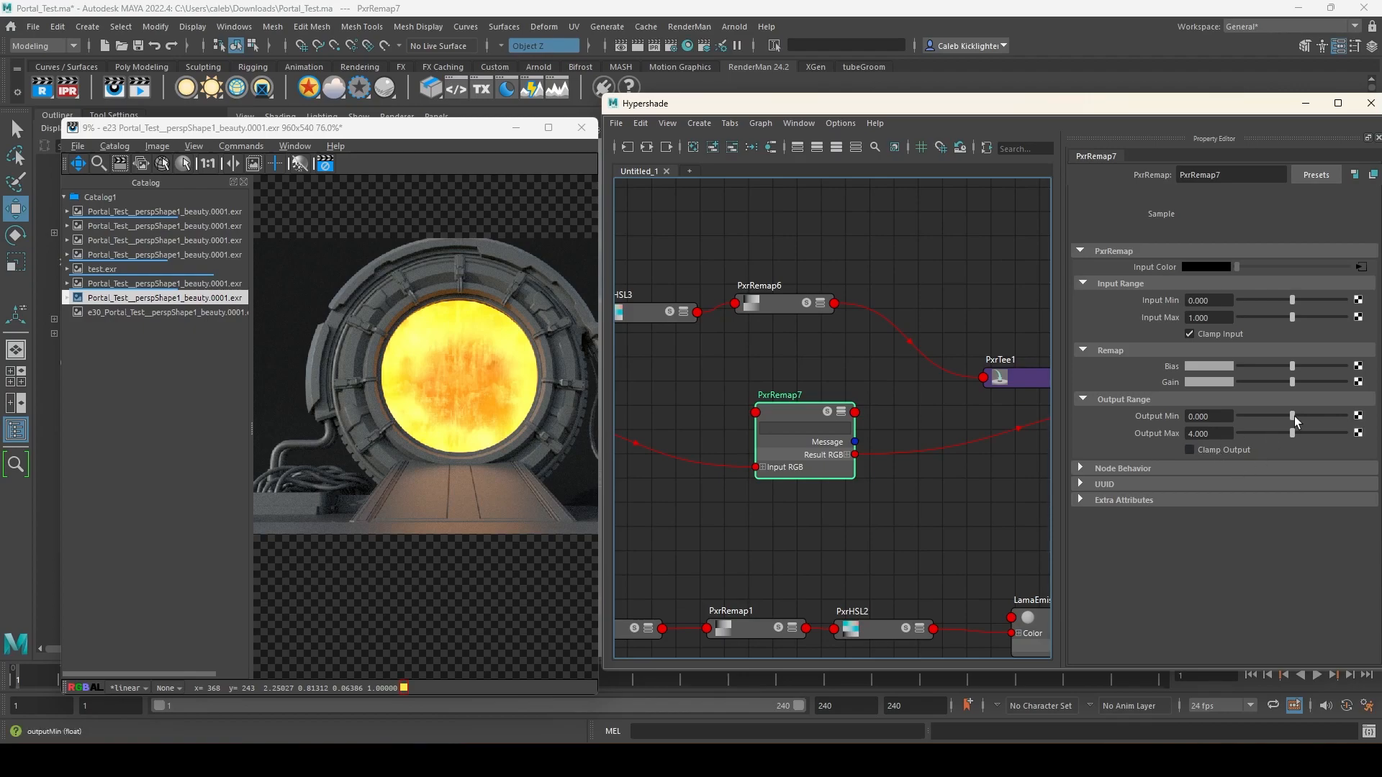
- Try a slightly raised Output Min on PxrRemap7 and reset it to 0
drag(1294, 413, 1087, 408)
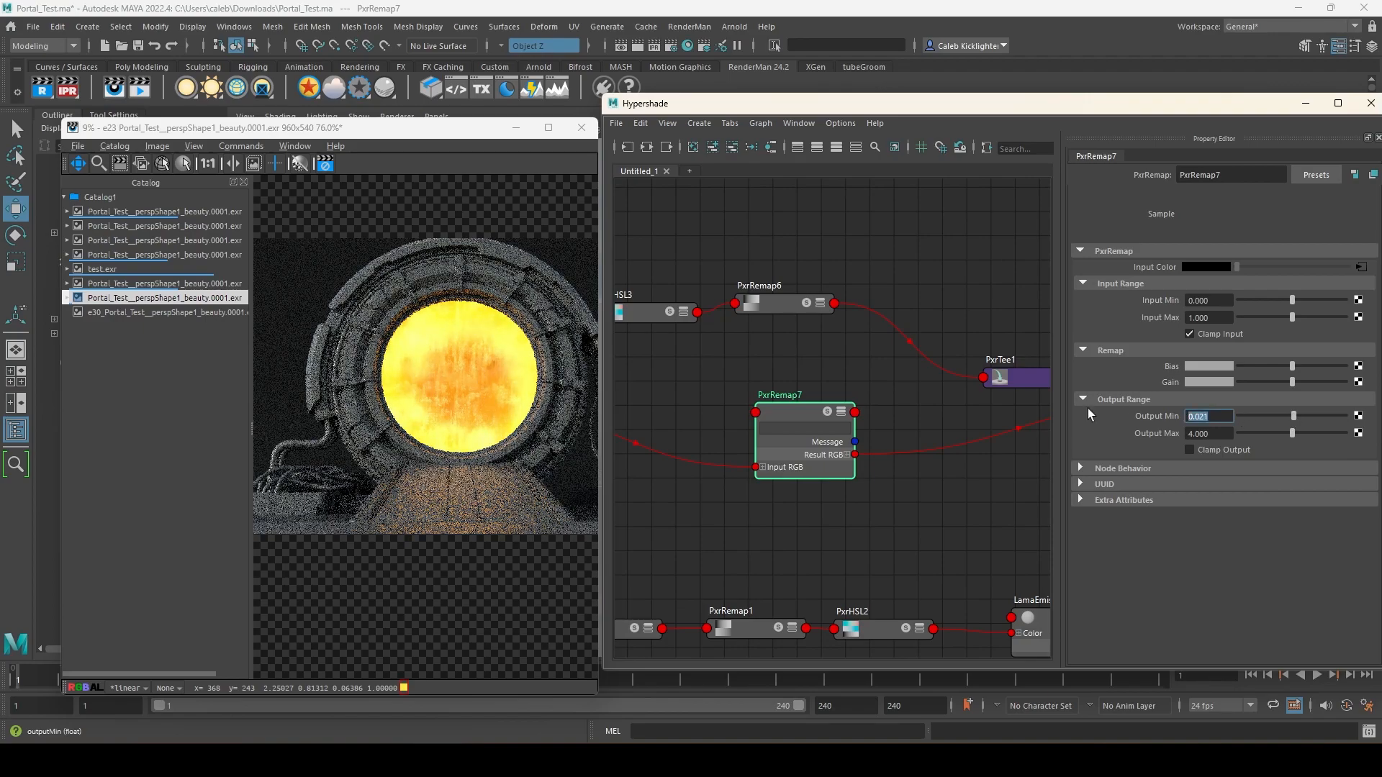
text(0)
key(Return)
- Narrow PxrRemap7's input range to Input Min 0.117 and Input Max 0.800, and slightly lower its Bias and Gain
drag(1294, 301, 1281, 320)
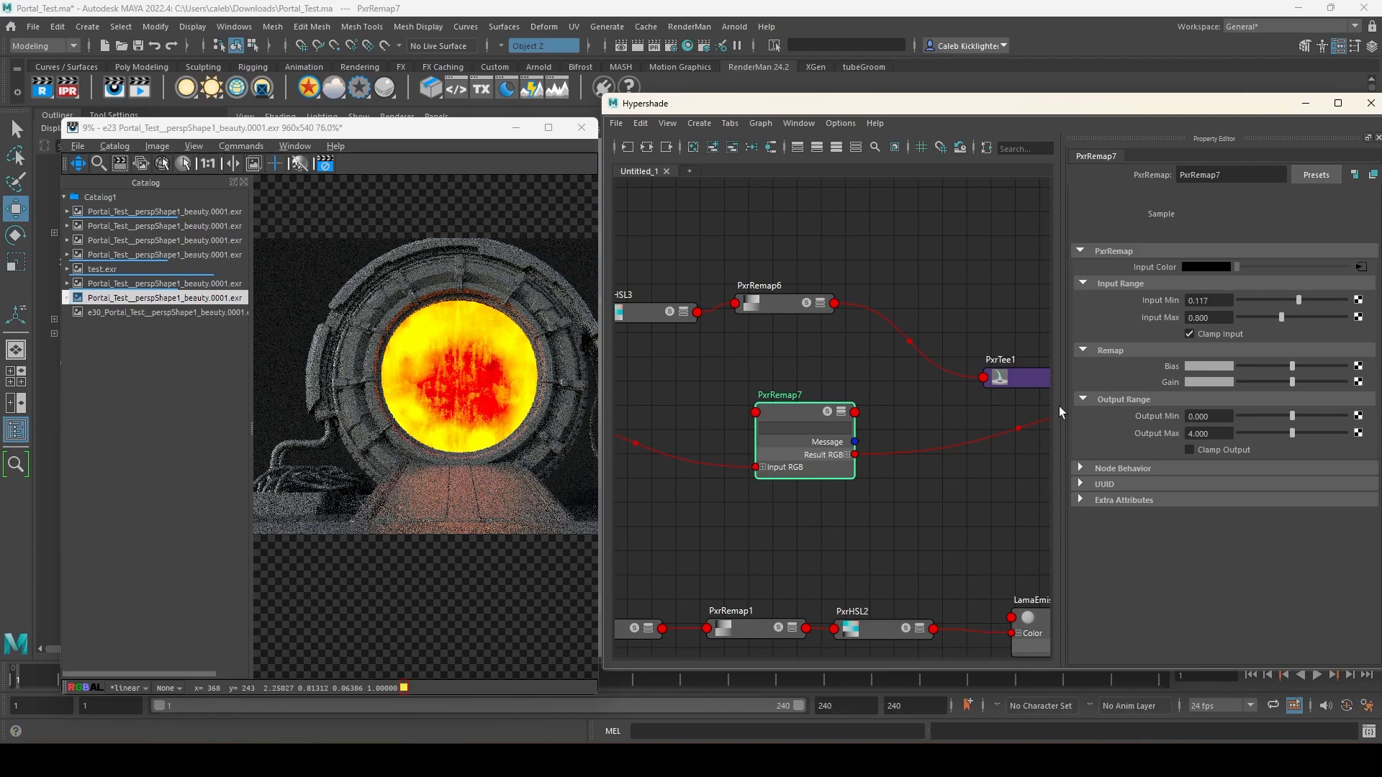
mouse_move(1291, 382)
mouse_down()
mouse_move(1258, 381)
mouse_move(1286, 381)
mouse_move(1259, 367)
mouse_move(1272, 369)
mouse_up()
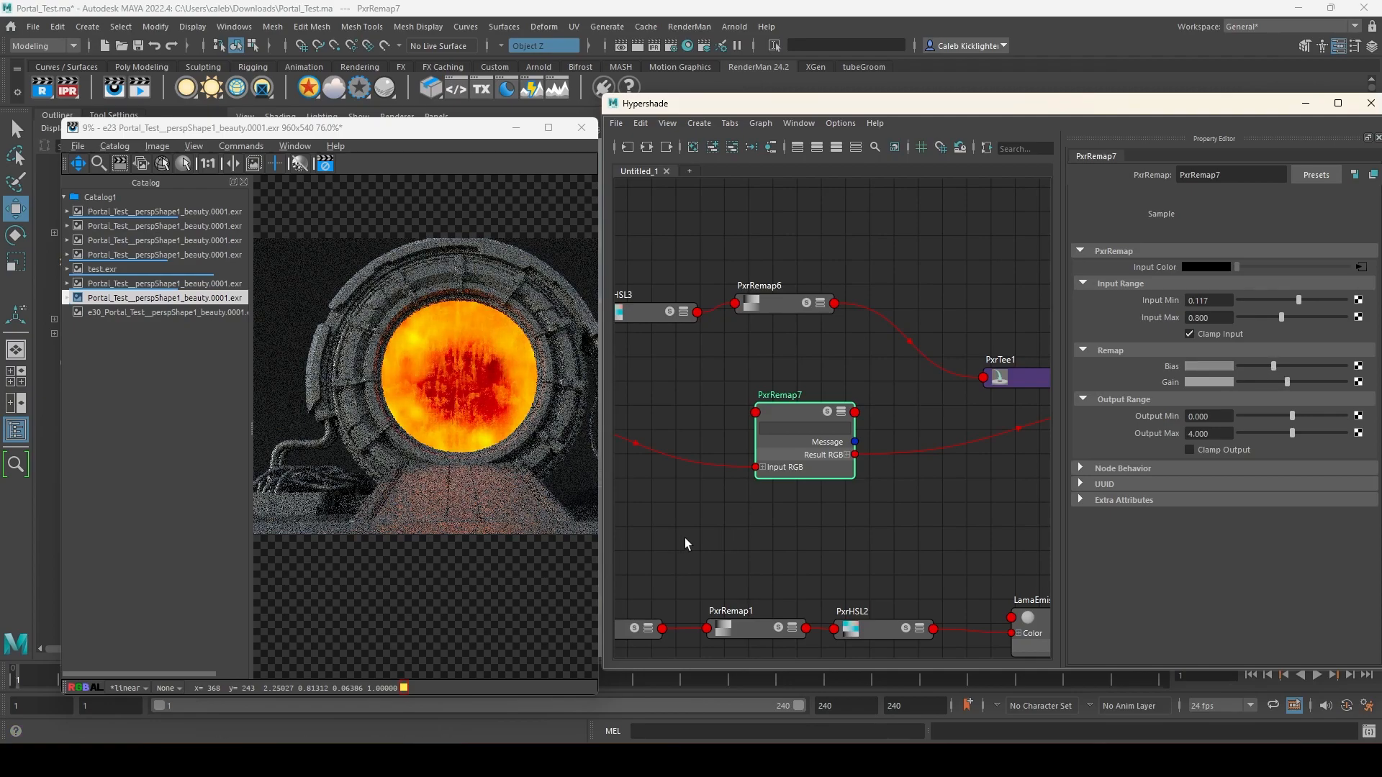
- Add a PxrHSL node and place it between emissiveMap and PxrRemap7
alt+middle_drag(686, 541, 786, 533)
click(786, 531)
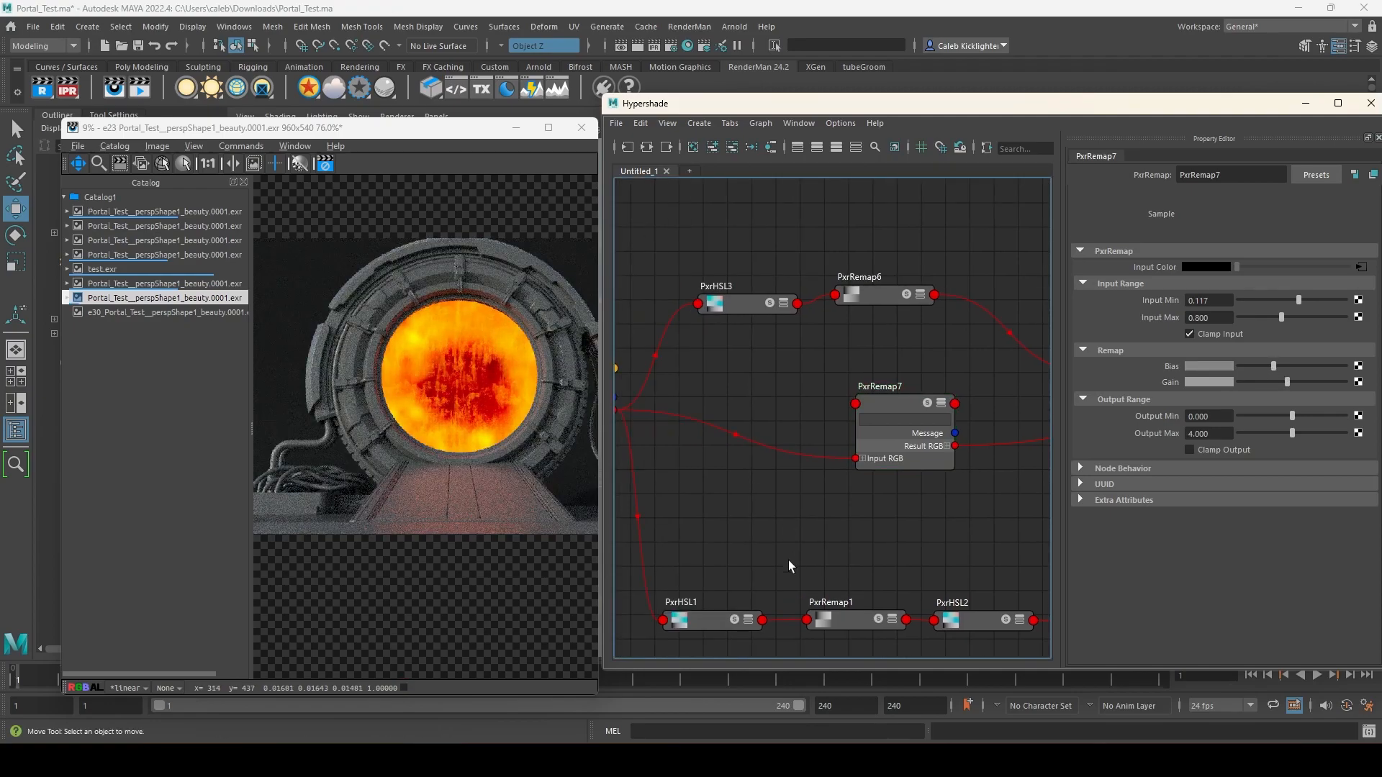
key(Tab)
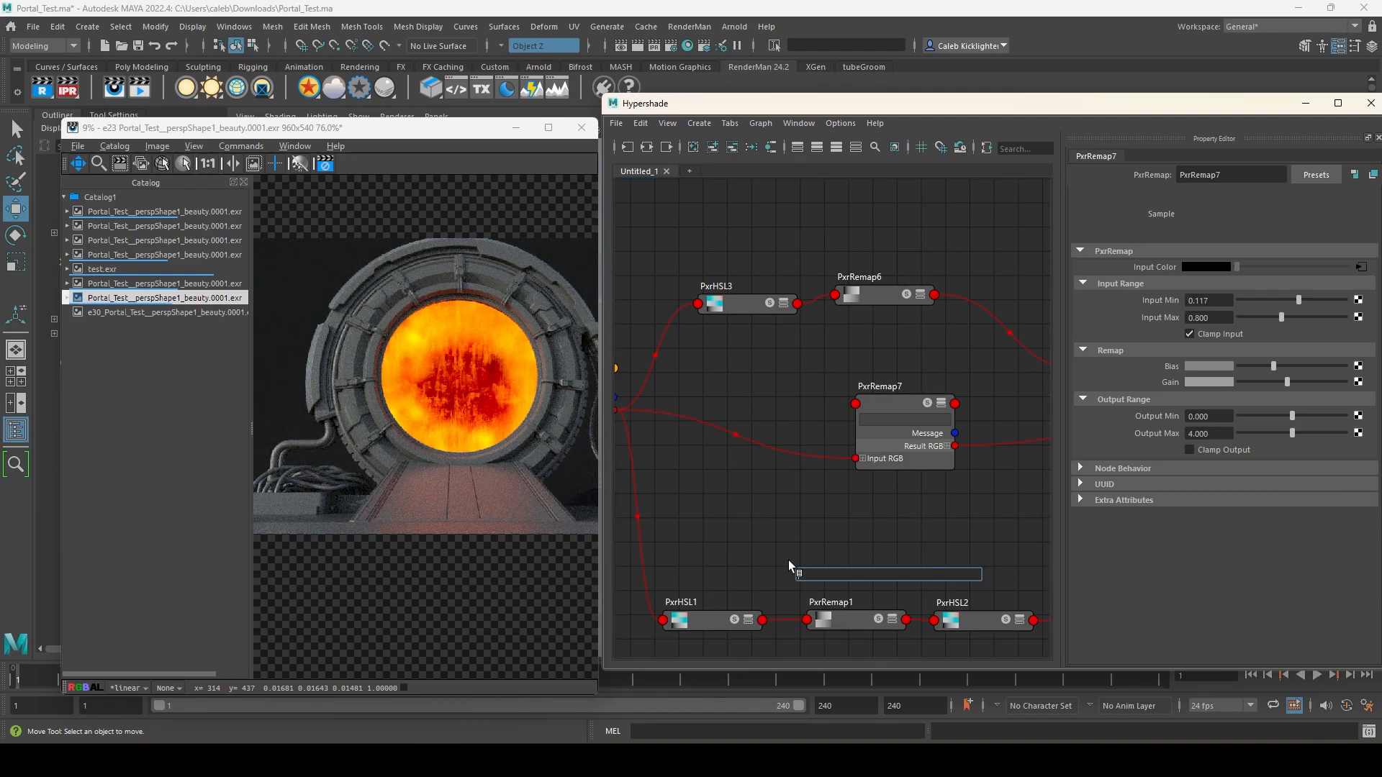
text(pxrhsl)
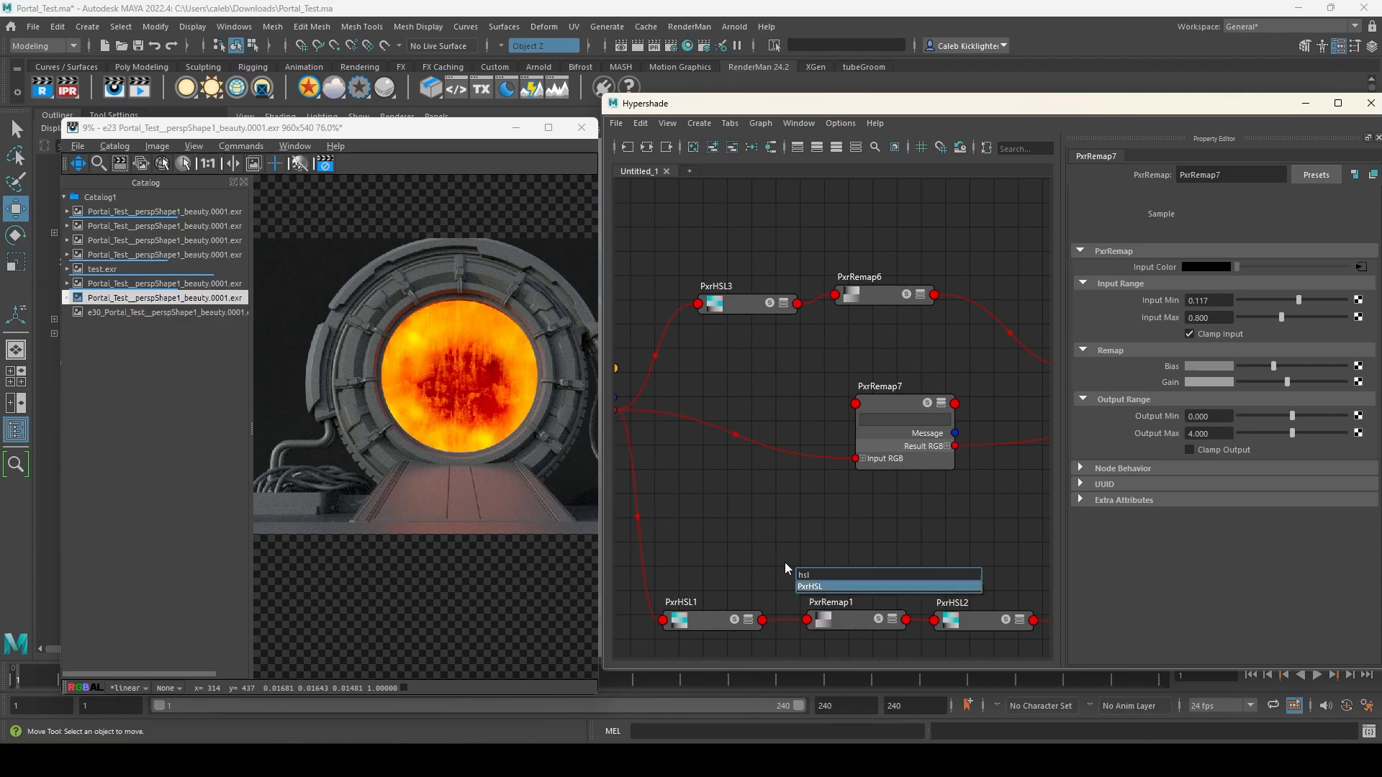
key(Return)
drag(822, 582, 703, 378)
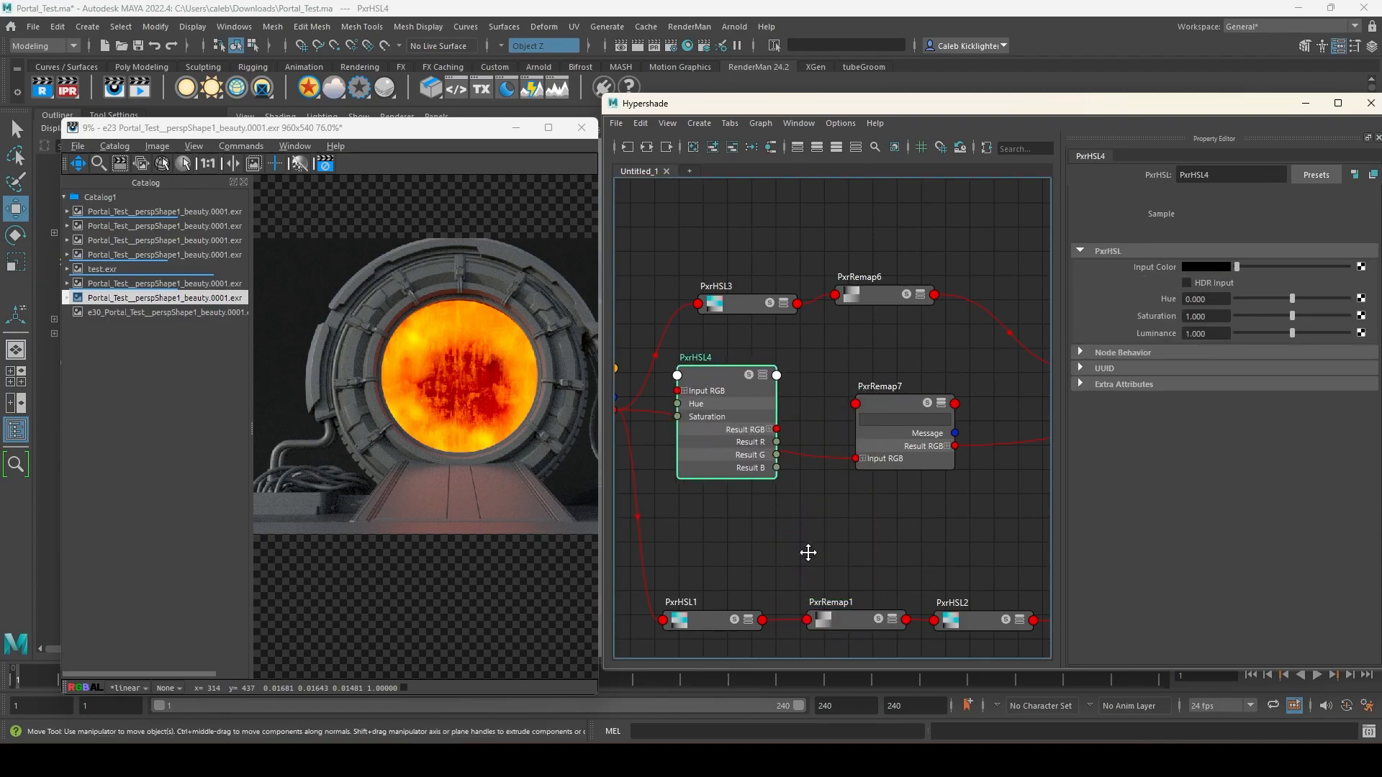
- Wire emissiveMap's Result RGB into the new PxrHSL node's Input RGB, and its Result RGB into PxrRemap7's Input RGB
alt+middle_drag(786, 556, 857, 547)
drag(741, 385, 749, 383)
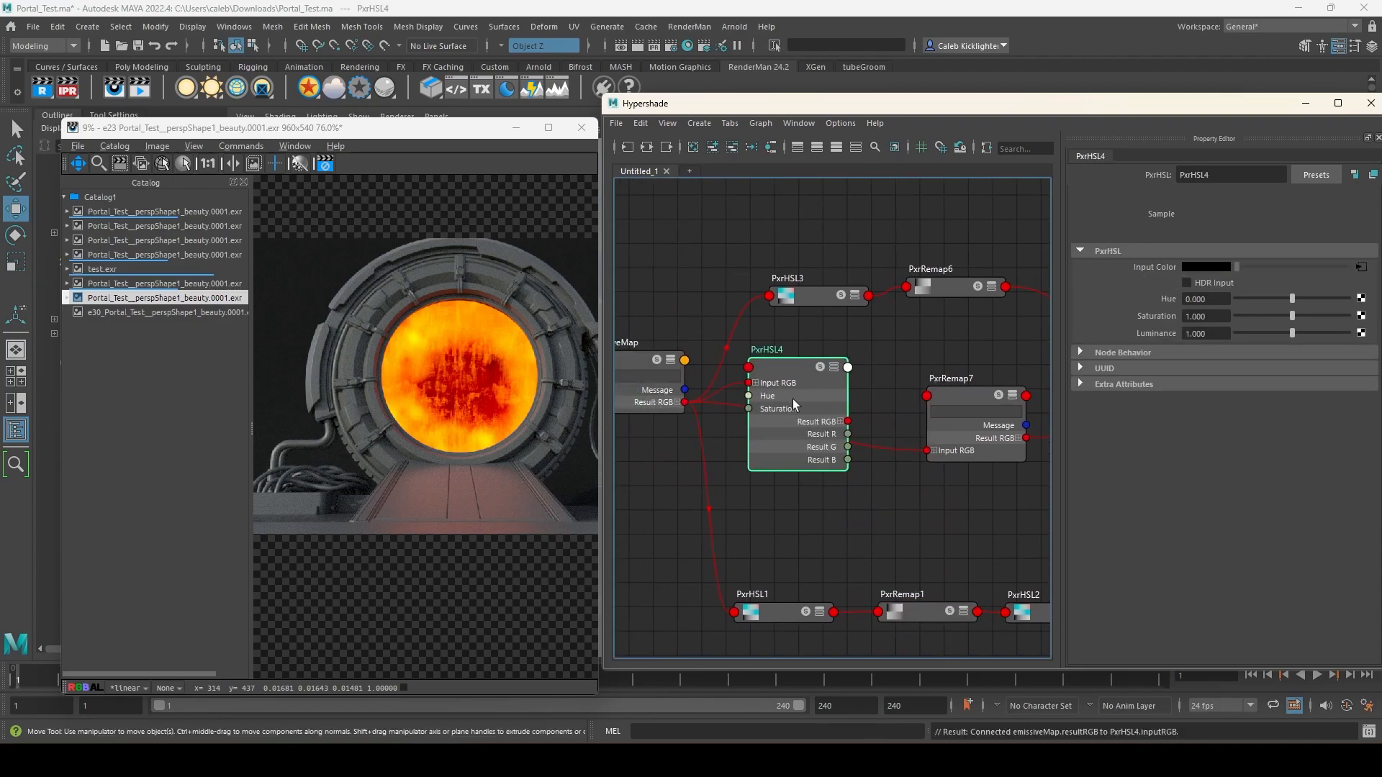
drag(848, 422, 932, 452)
click(936, 455)
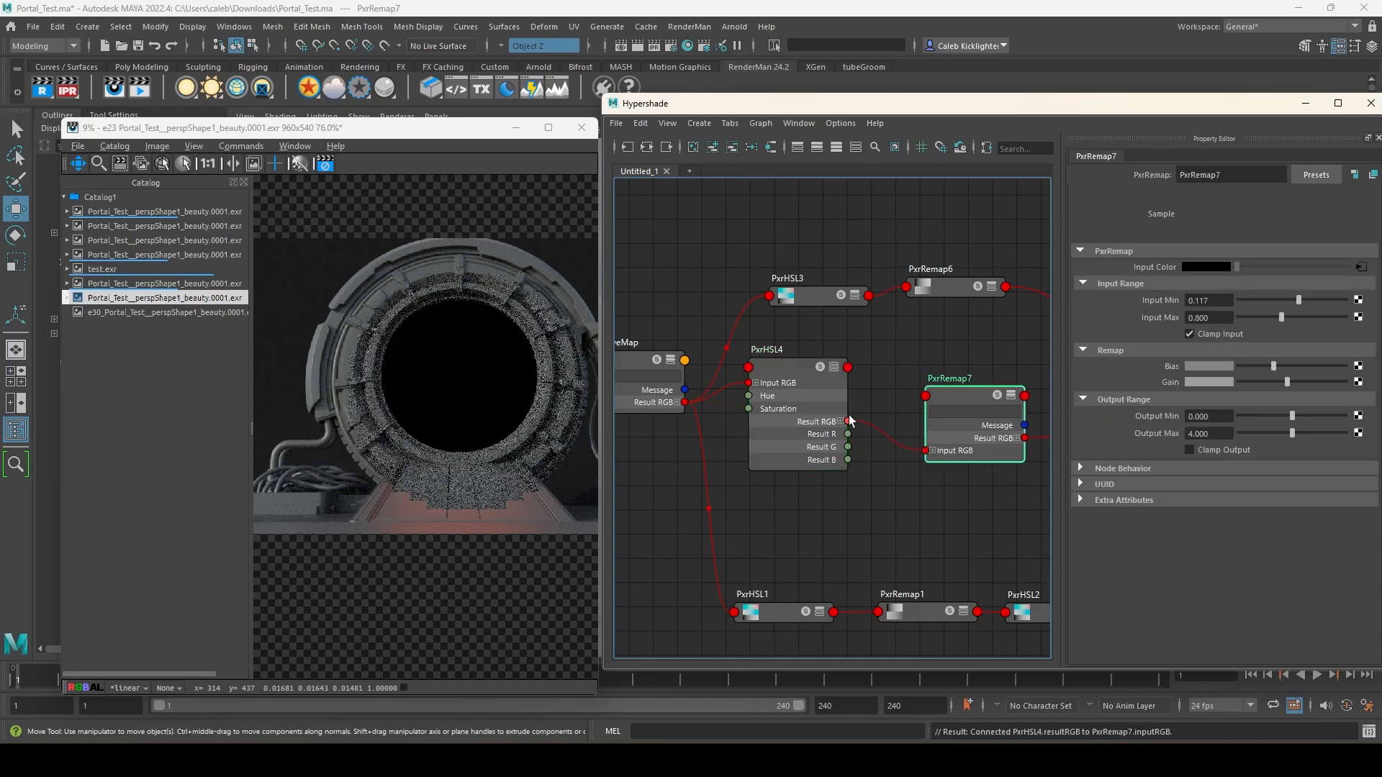
- Collapse the PxrHSL4 node and line it up between emissiveMap and PxrRemap7
click(782, 368)
key(2)
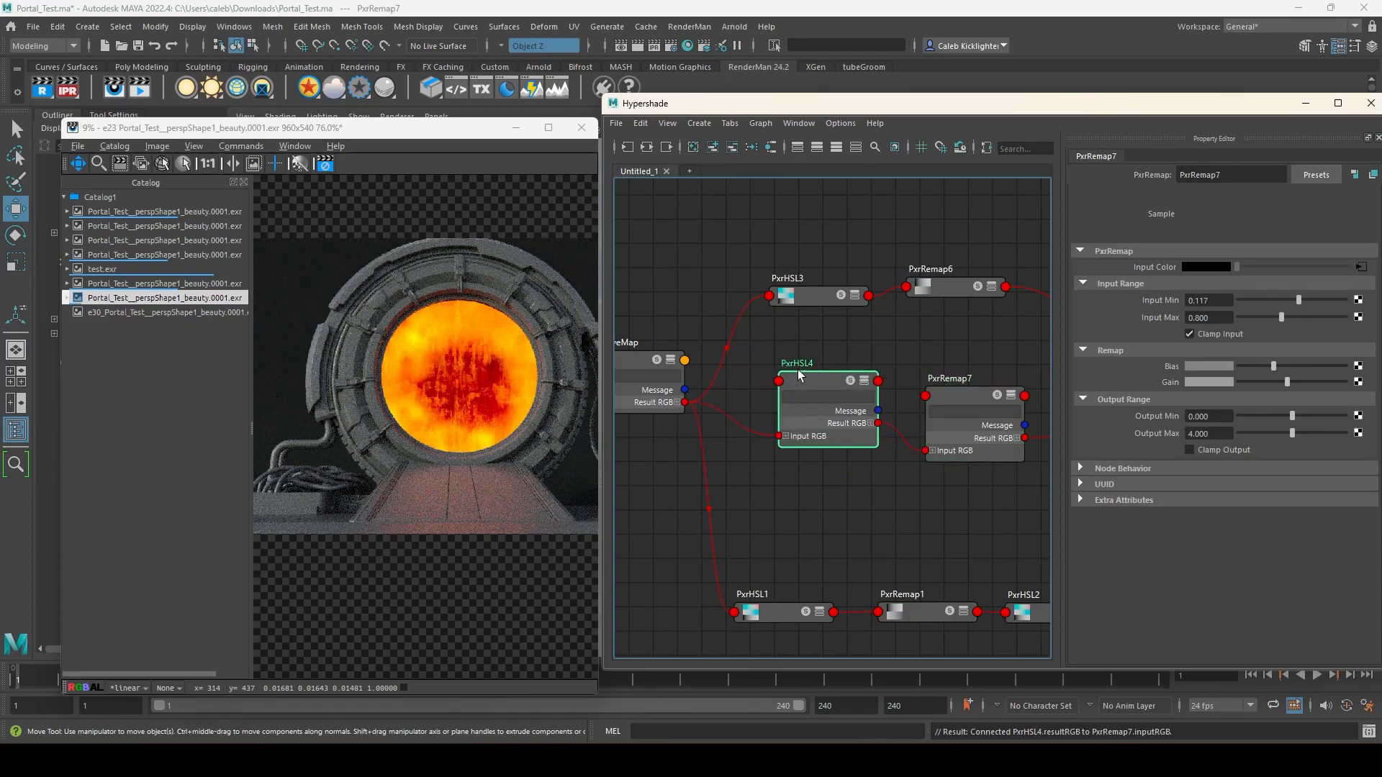
key(1)
drag(821, 378, 810, 435)
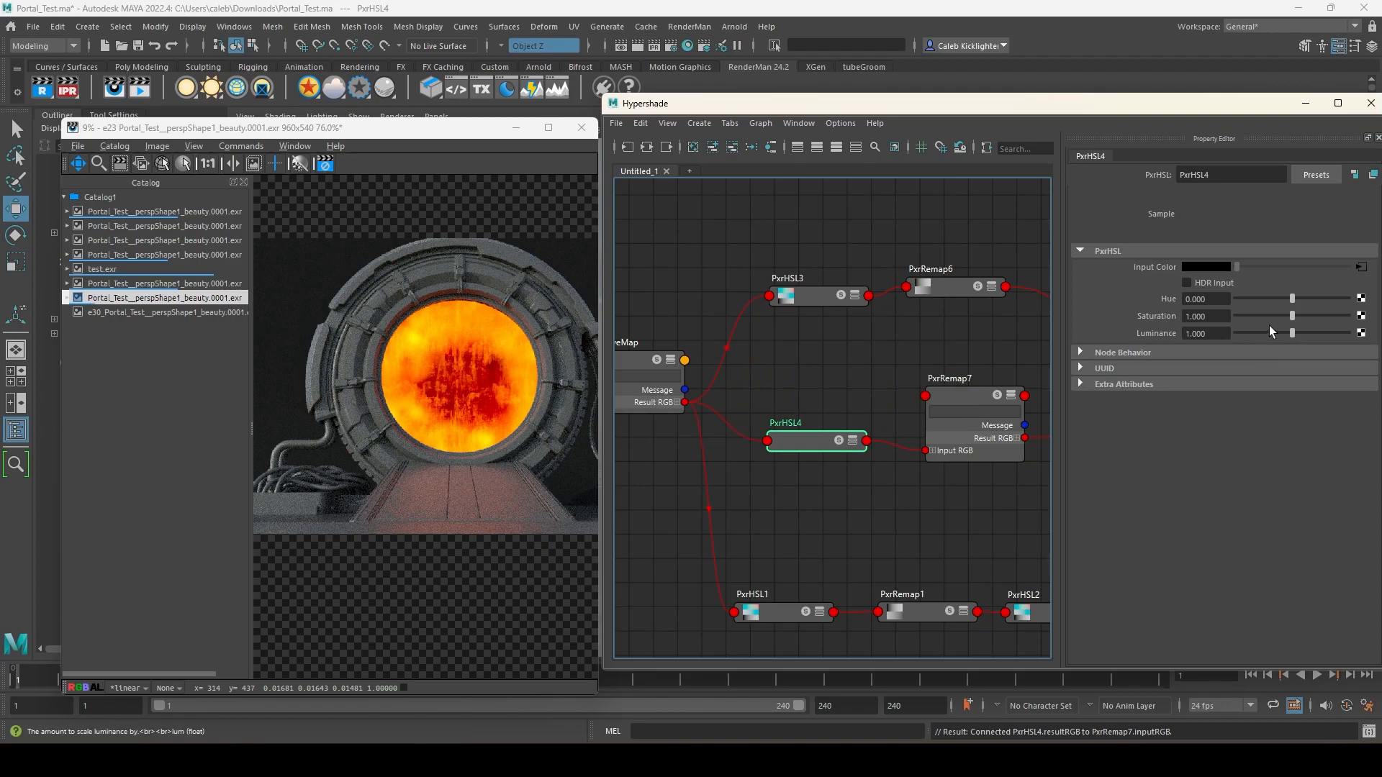
- Reduce PxrHSL4's Saturation to 0.837, comparing the live render with the saved e30 snapshot along the way
drag(1292, 315, 1275, 315)
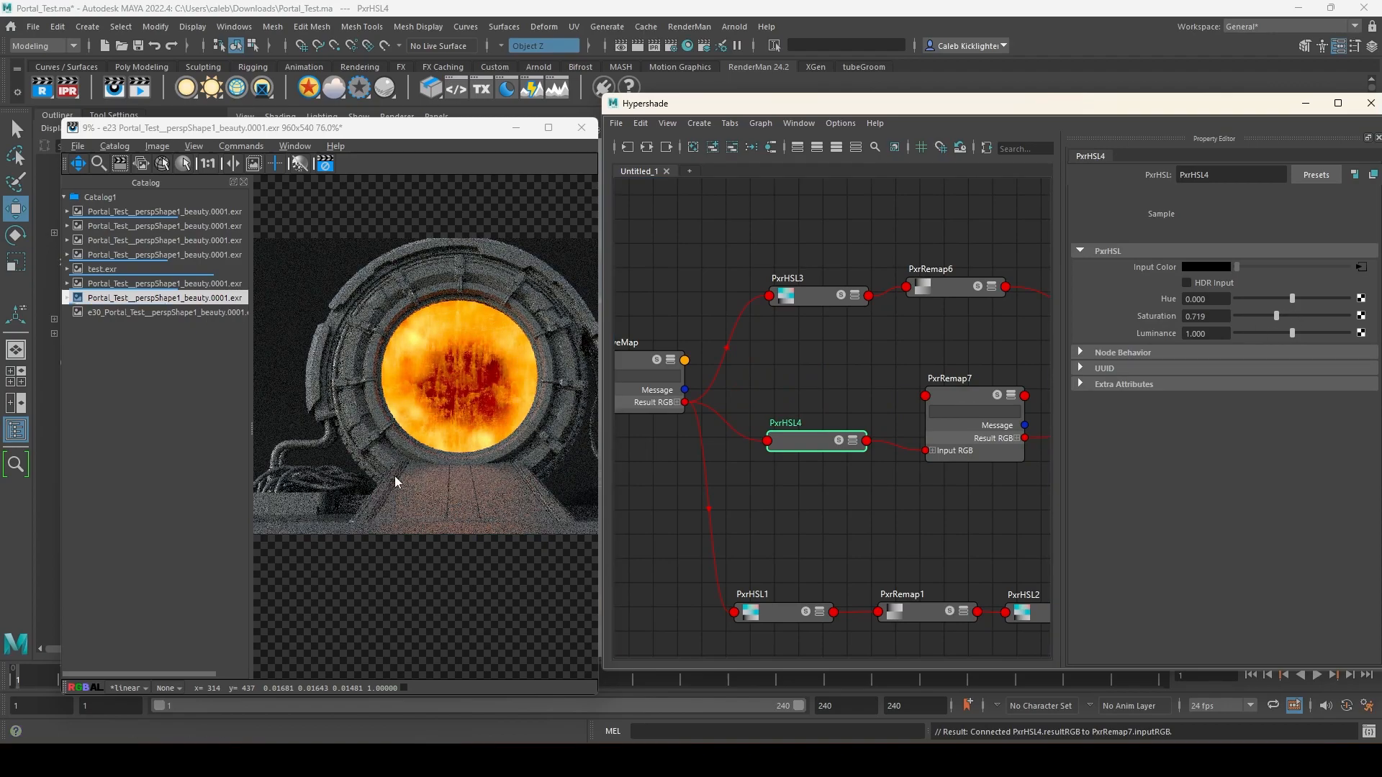
click(154, 312)
click(172, 297)
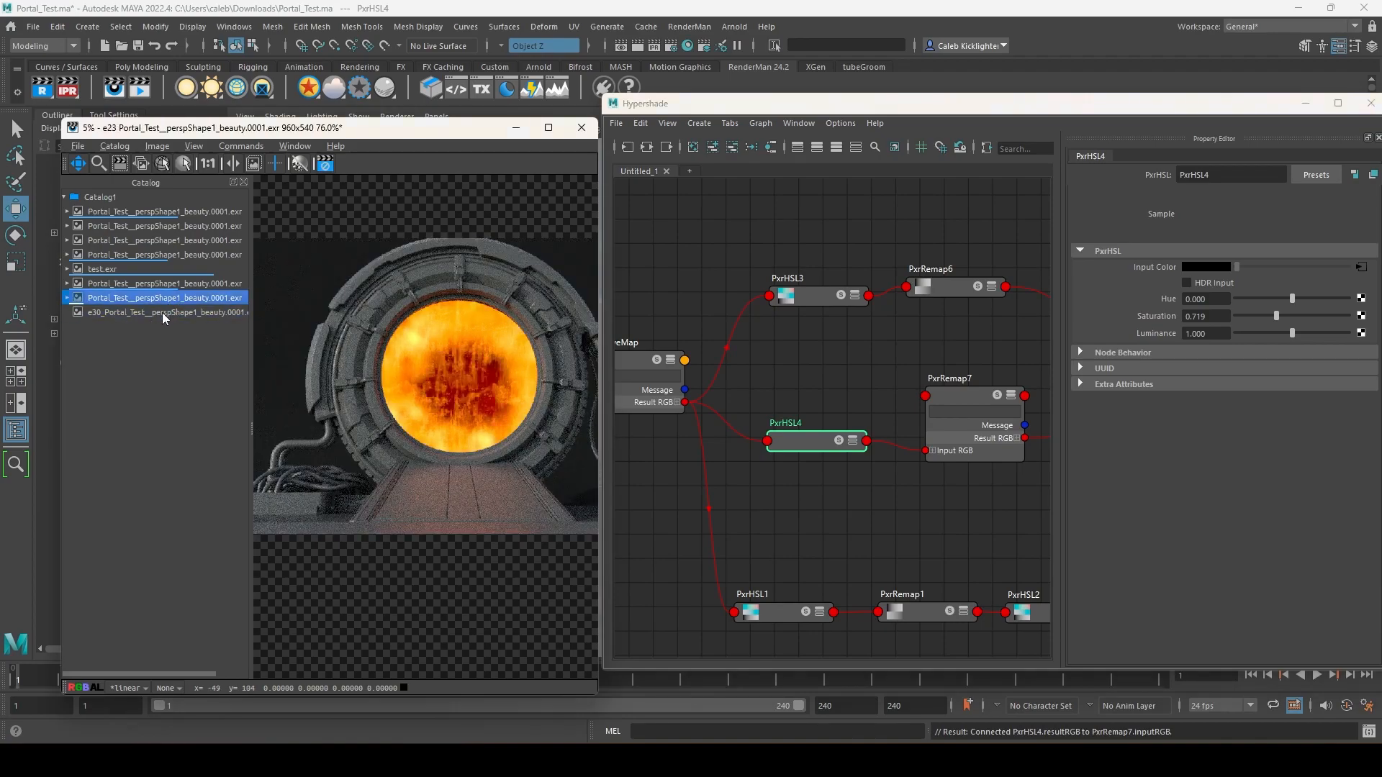
click(162, 313)
click(193, 301)
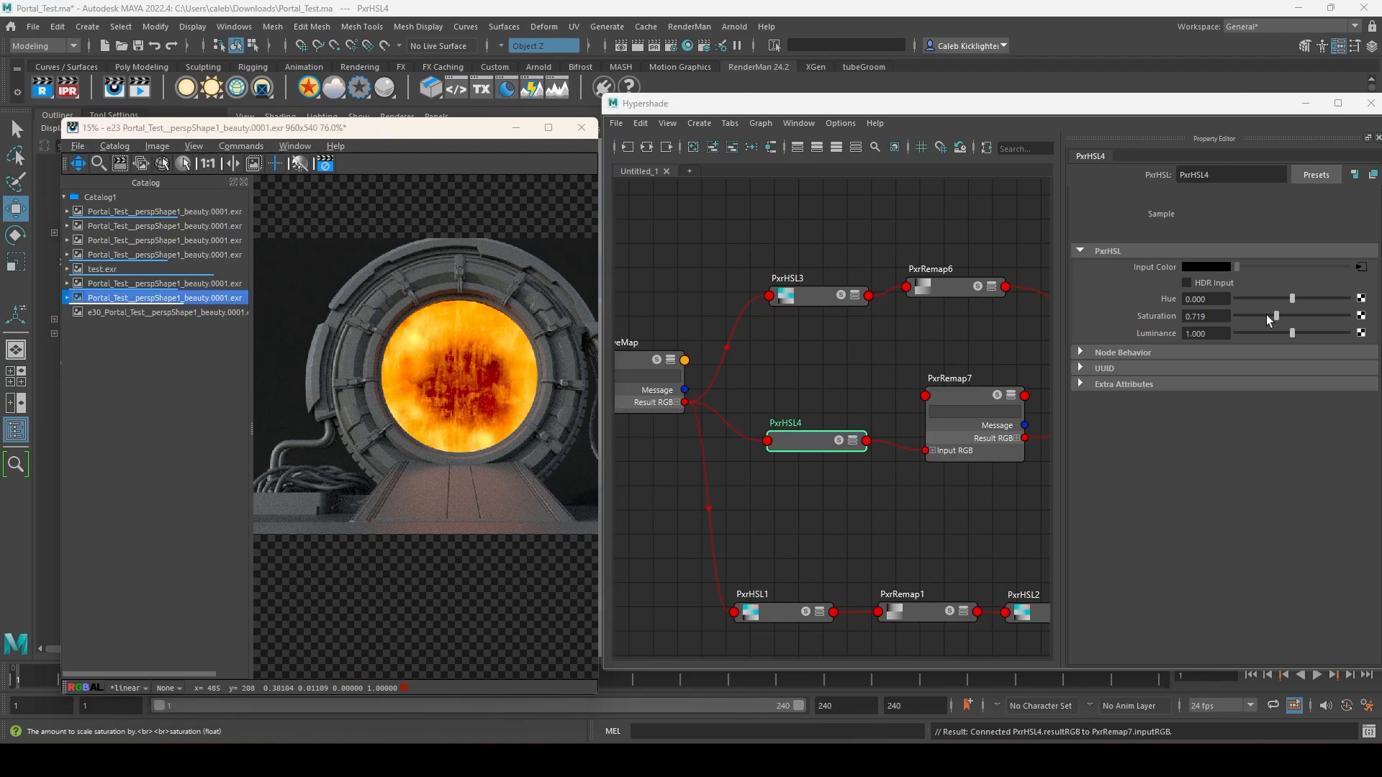
drag(1254, 316, 1284, 316)
scroll(487, 508, down, 2)
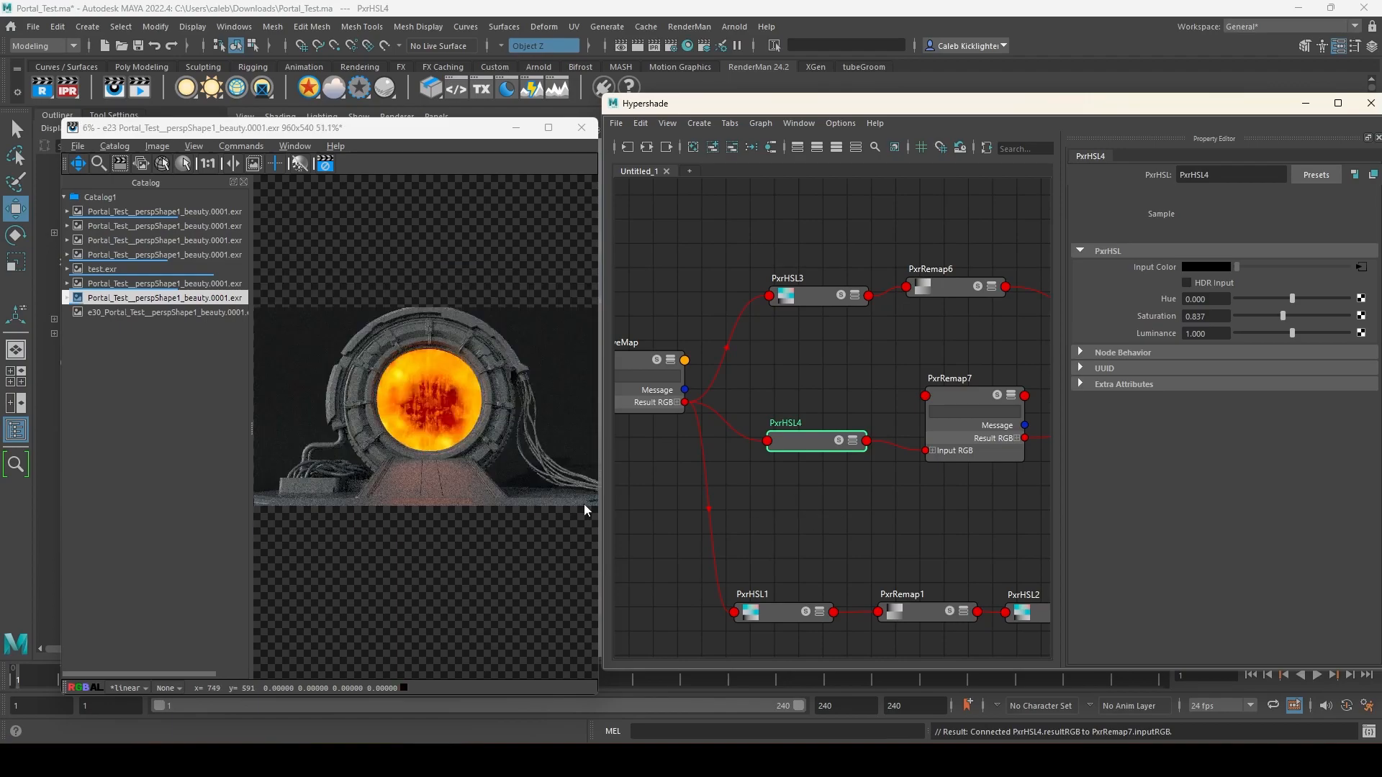
- View the earlier portal renders in the catalog, including test.exr and the e30 snapshot
alt+middle_drag(908, 475, 694, 450)
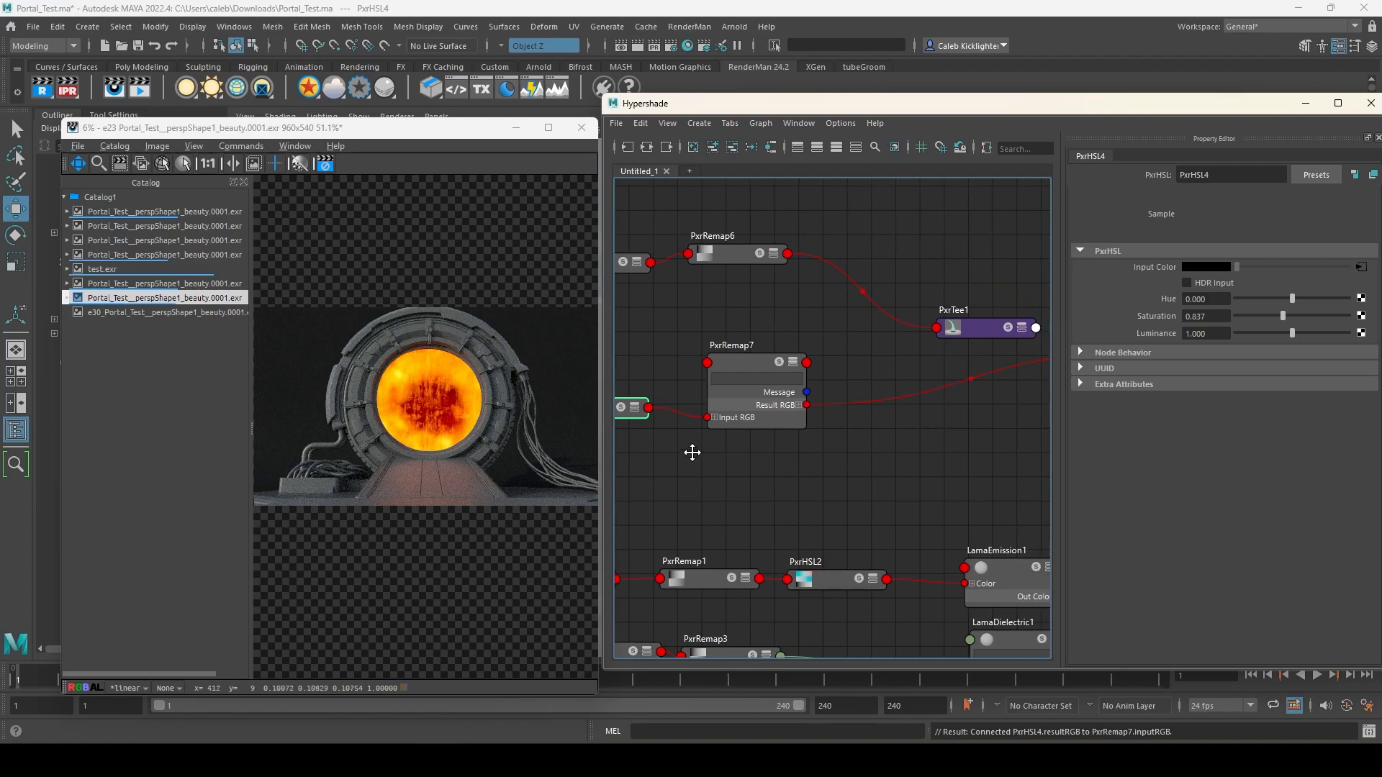
click(147, 225)
click(152, 269)
click(153, 285)
click(154, 311)
- Inspect the emissiveMap texture node and its outgoing connections alongside the live portal render
alt+middle_drag(800, 513, 1000, 497)
alt+middle_drag(837, 455, 893, 443)
click(673, 317)
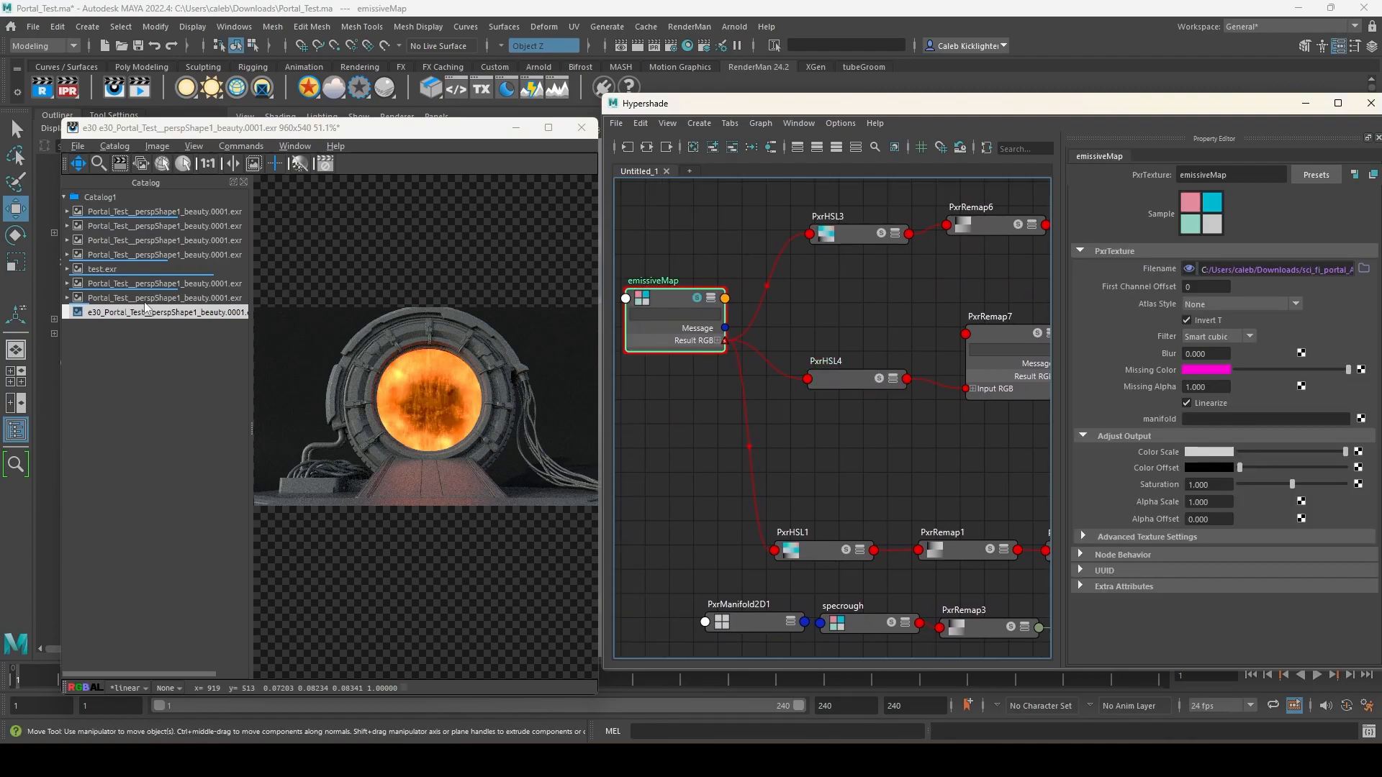
click(151, 297)
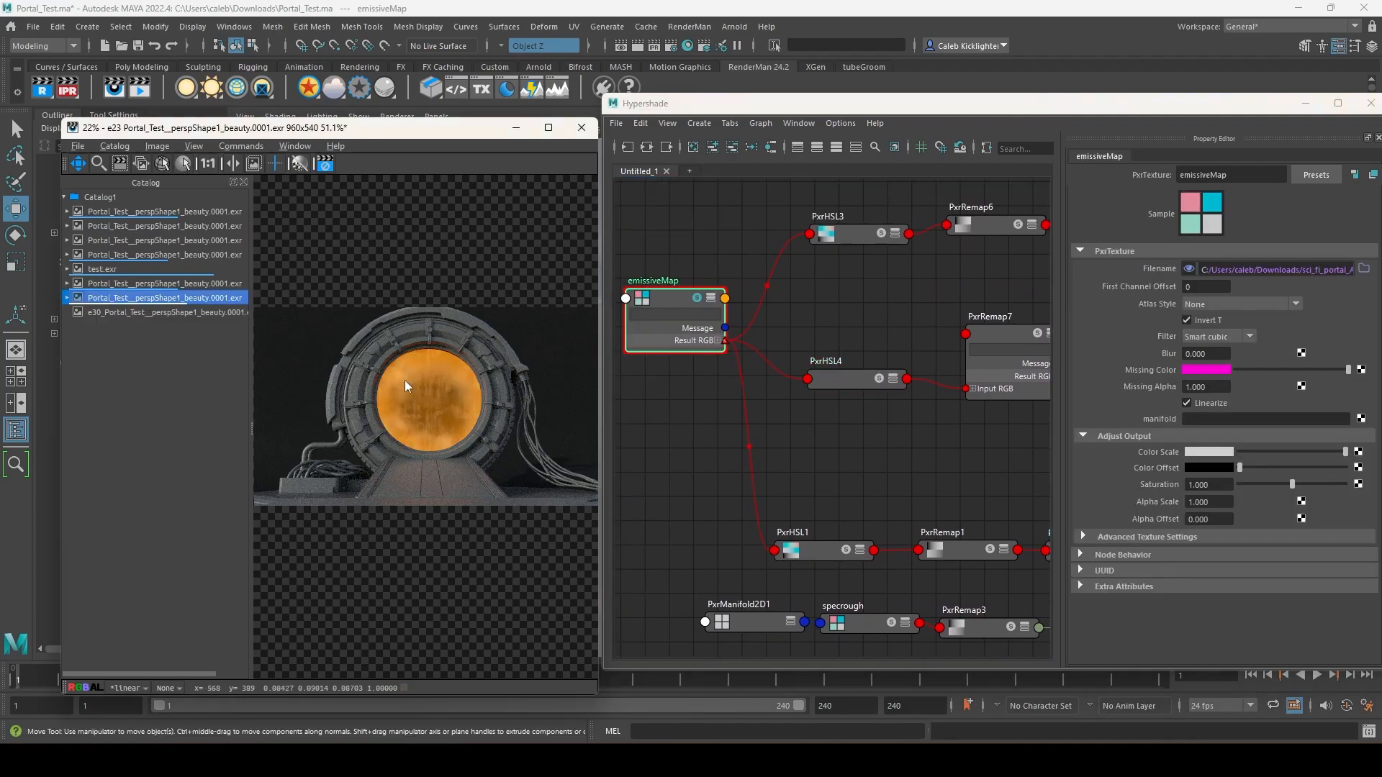
alt+middle_drag(811, 475, 705, 512)
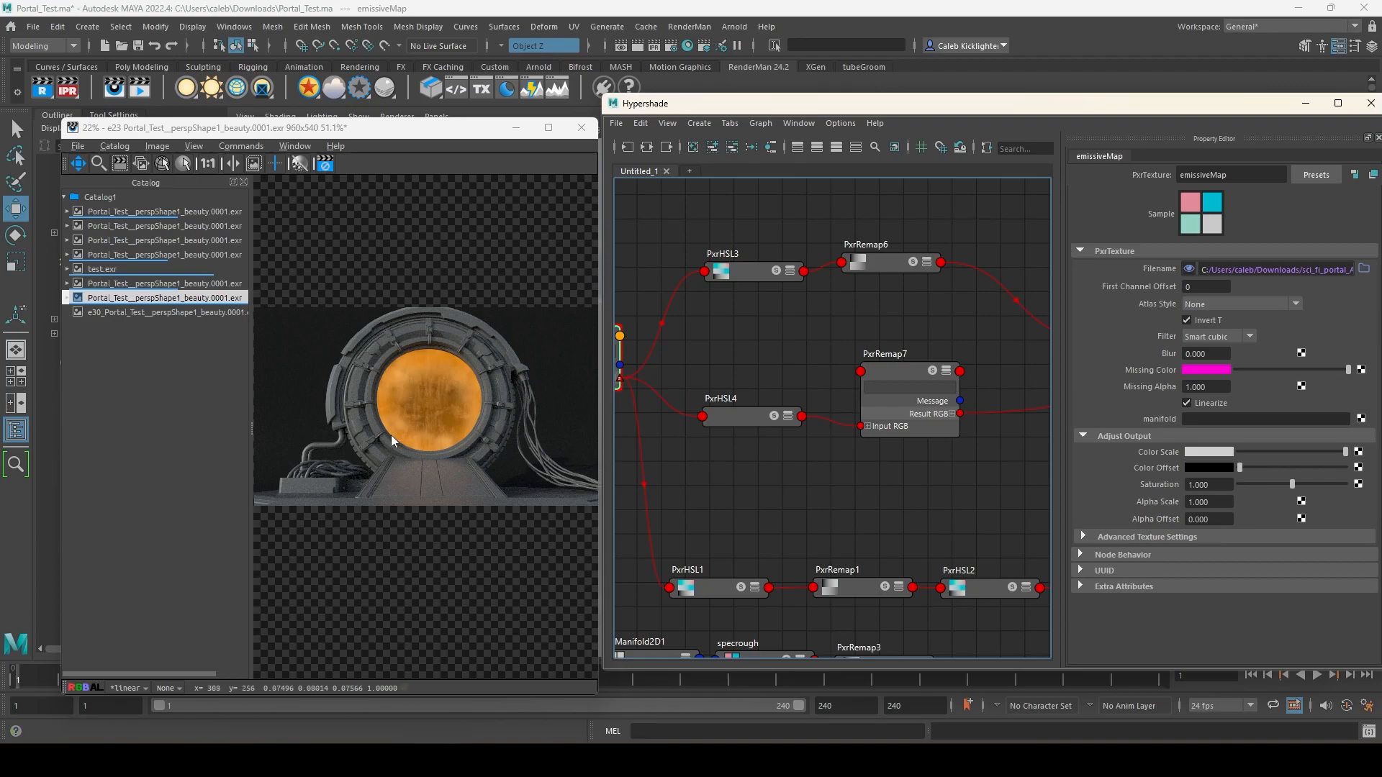
- Move the PxrTee1 node up, away from the PxrRemap7 to PxrSurface2 connection
alt+middle_drag(787, 476, 883, 441)
alt+middle_drag(1010, 436, 613, 502)
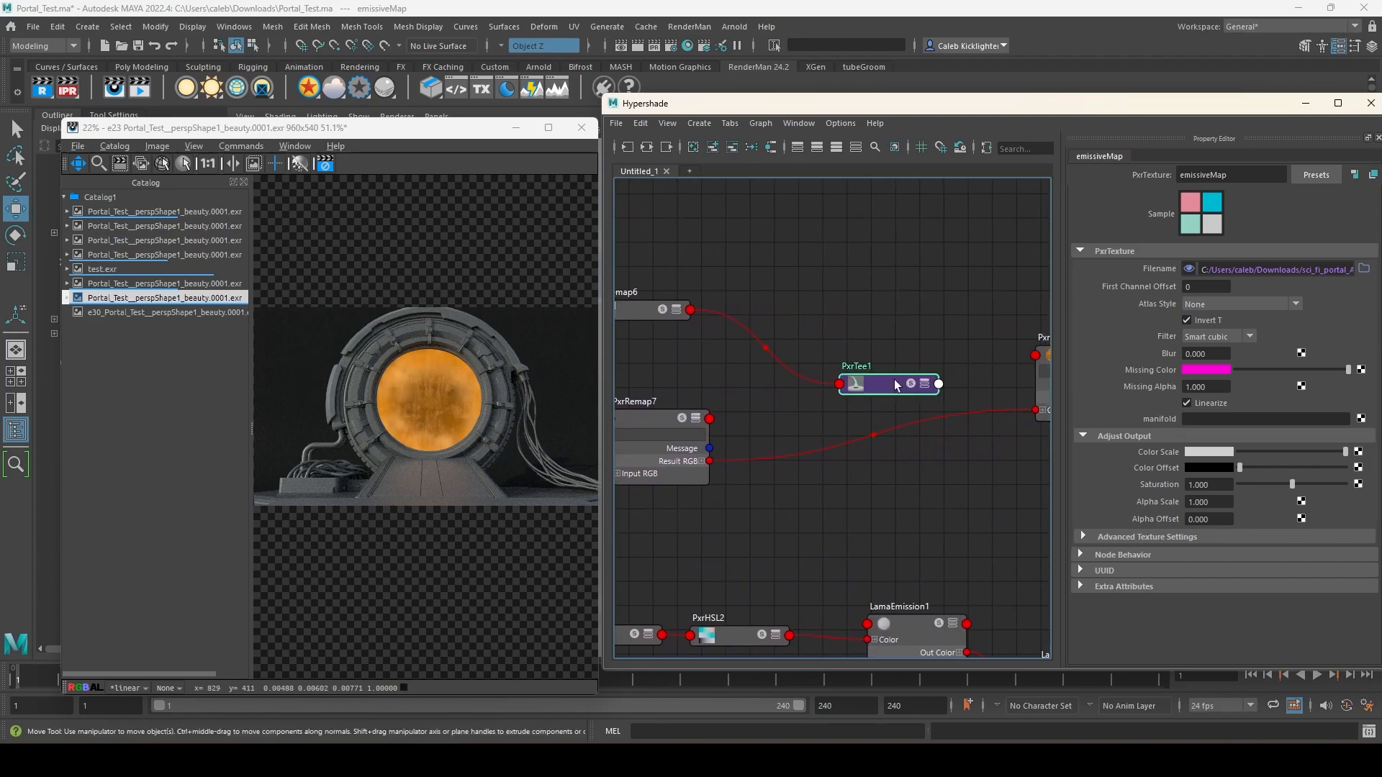
drag(895, 381, 892, 310)
- Pick the glowing portal surface in the live render and assign the LamaSurface1 material to it
alt+middle_drag(812, 516, 907, 491)
alt+middle_drag(878, 263, 580, 290)
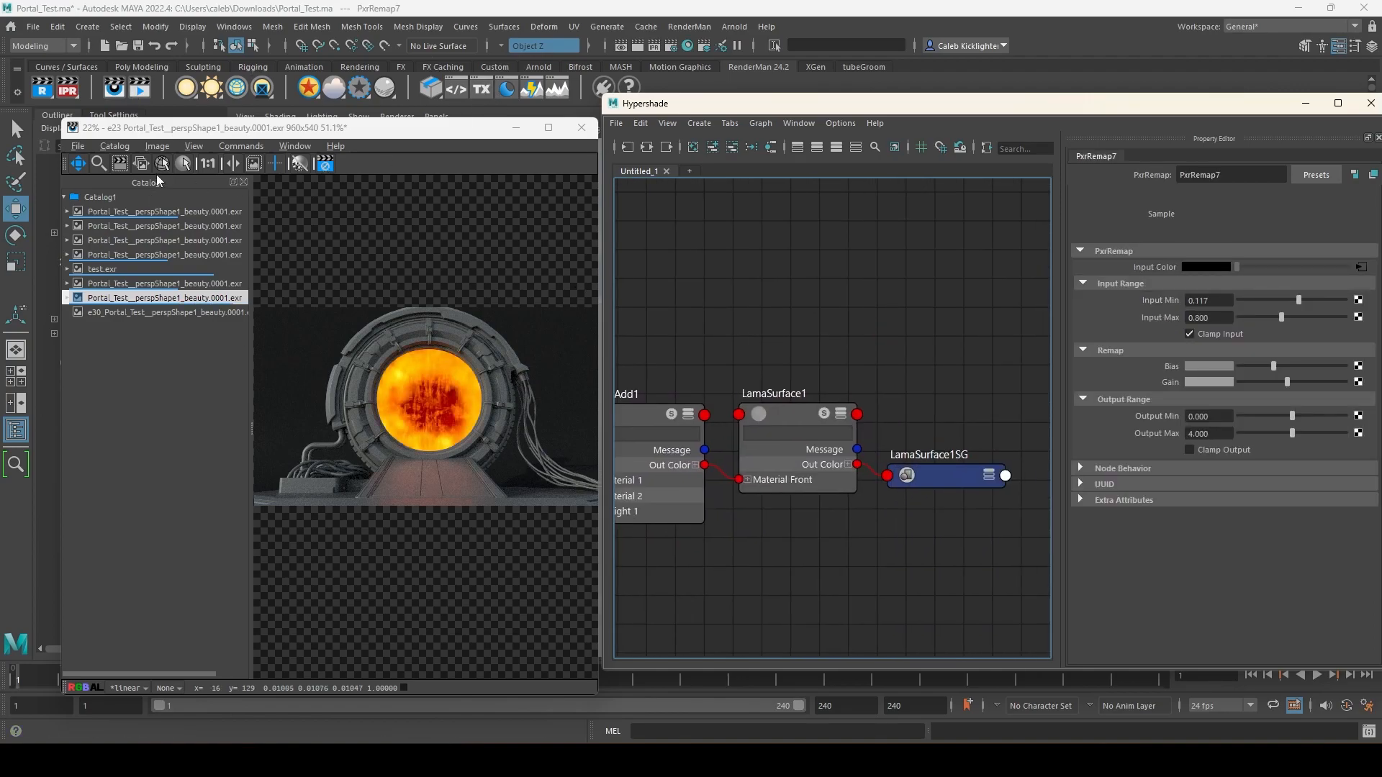
click(161, 164)
click(468, 410)
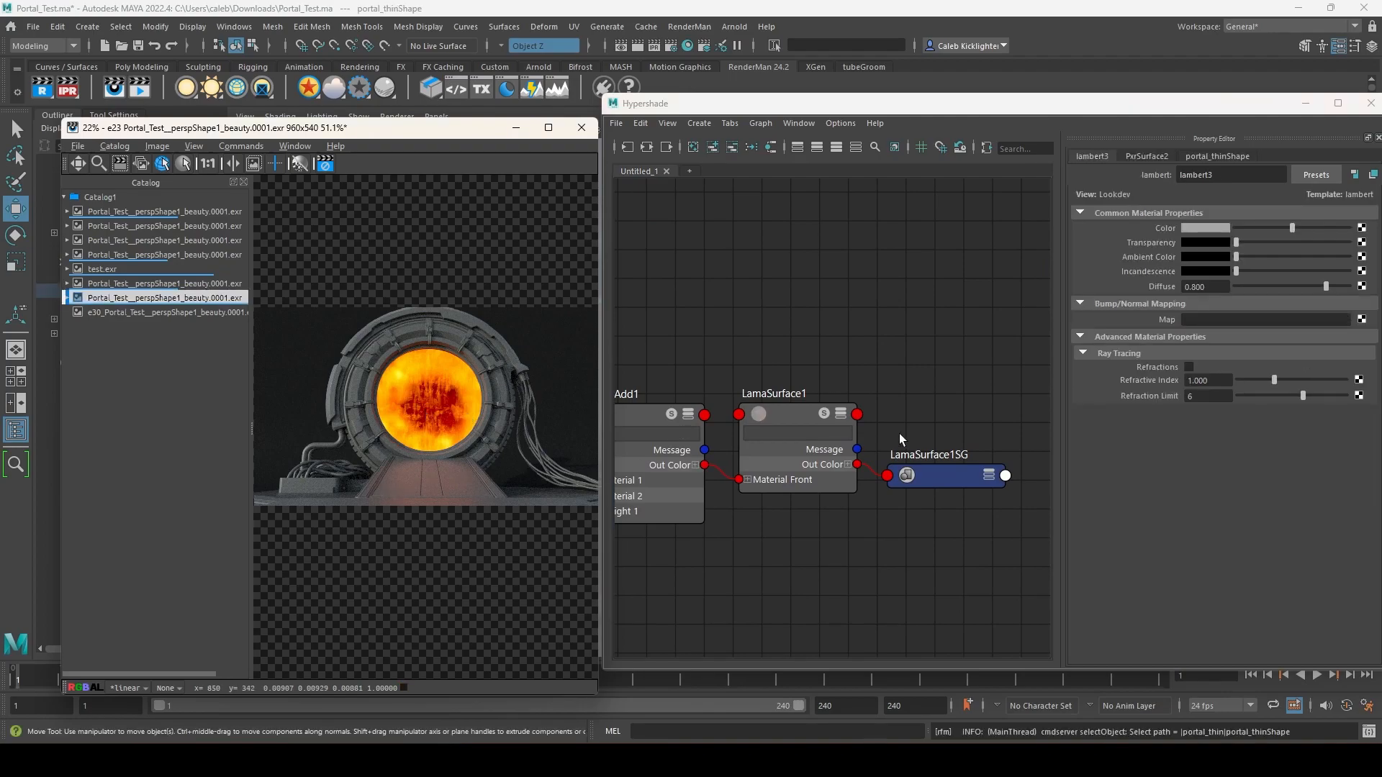
right_drag(771, 413, 777, 339)
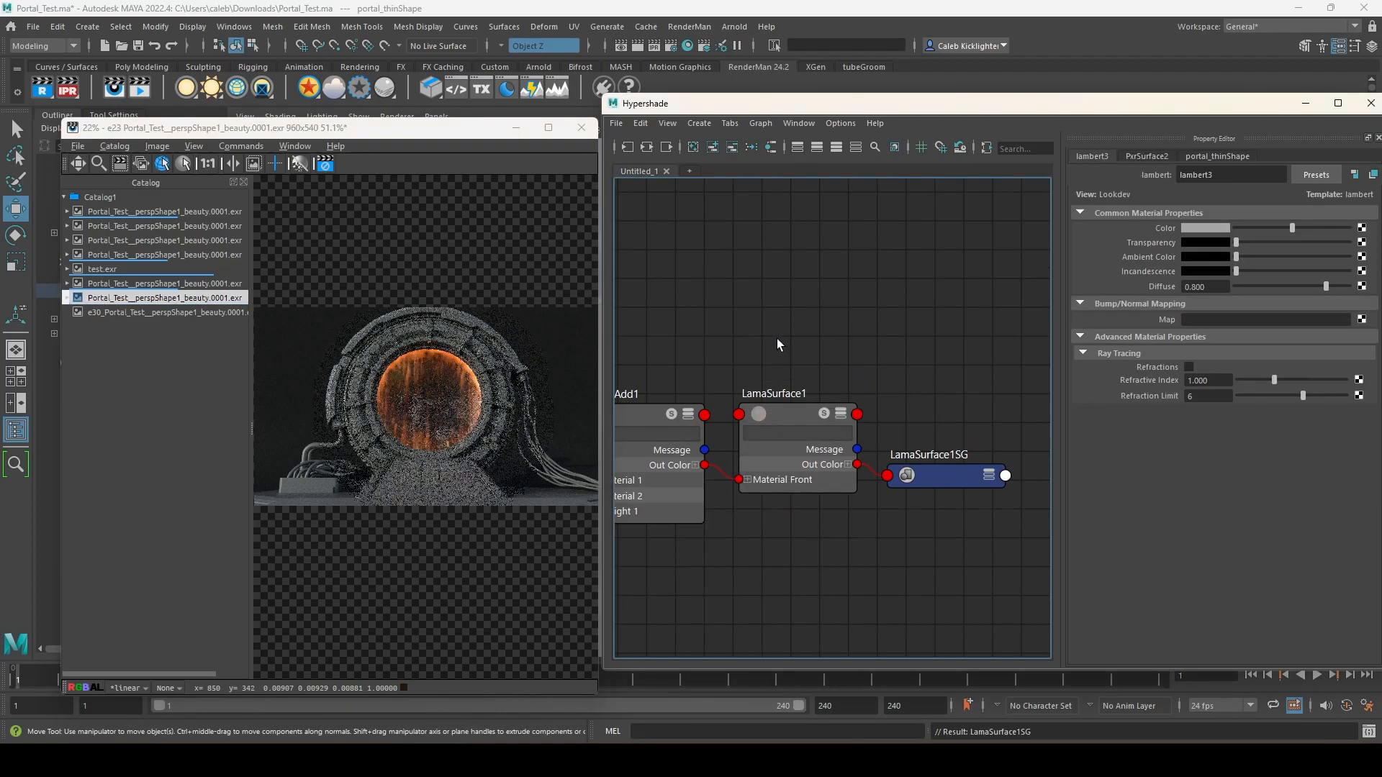
- Examine PxrSurface2's Diffuse, Primary Specular, Glass and Glow parameters
alt+middle_drag(782, 530, 768, 497)
alt+middle_drag(807, 277, 870, 546)
scroll(806, 573, down, 2)
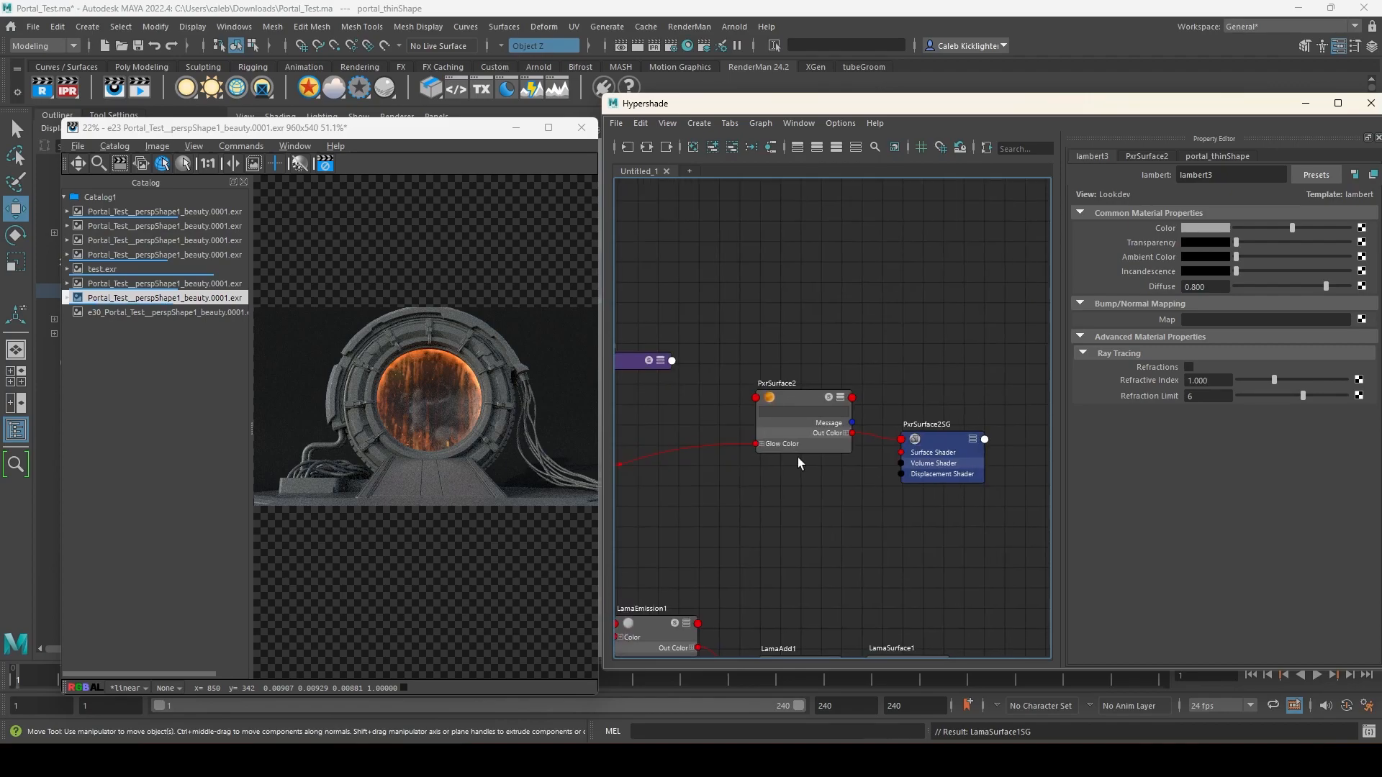
drag(987, 557, 818, 401)
scroll(814, 462, up, 2)
alt+middle_drag(821, 440, 793, 504)
click(793, 455)
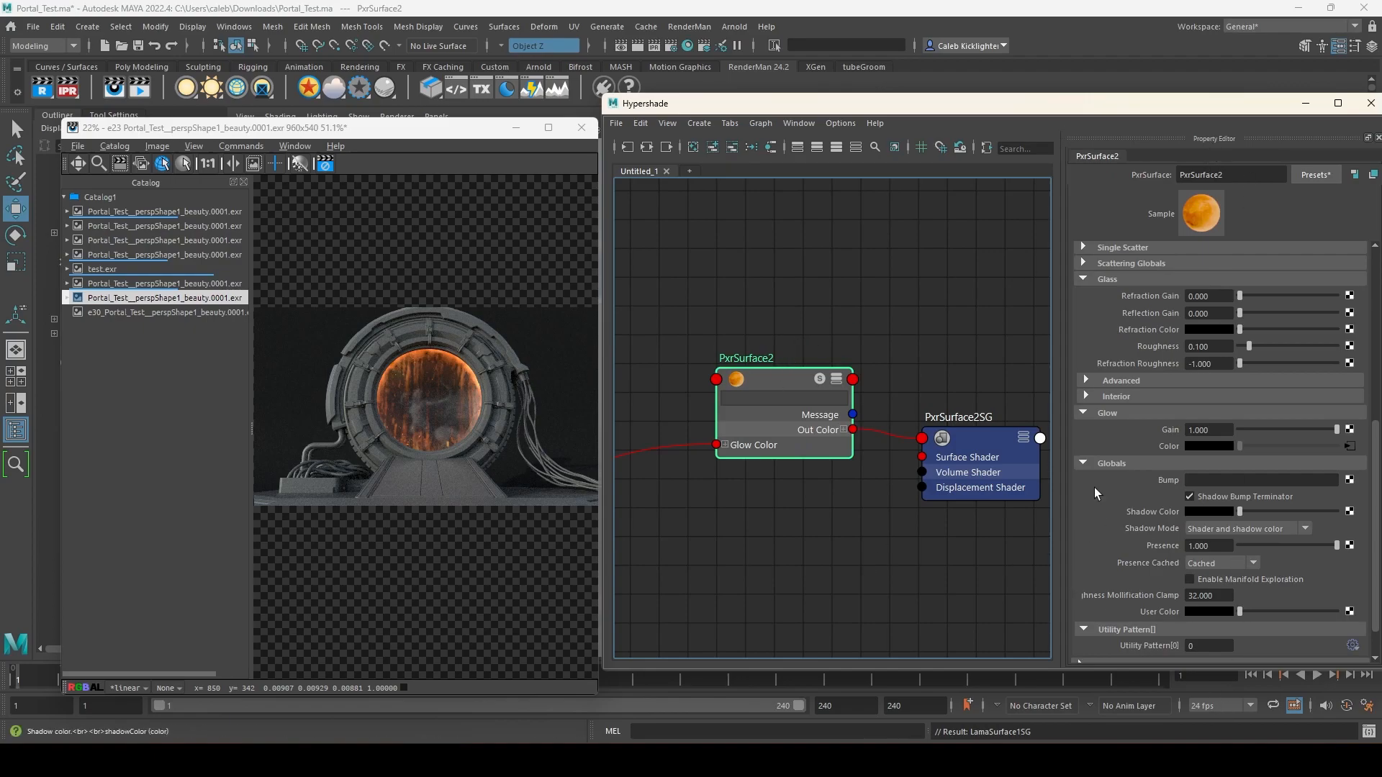
scroll(1155, 446, up, 5)
scroll(1155, 446, up, 3)
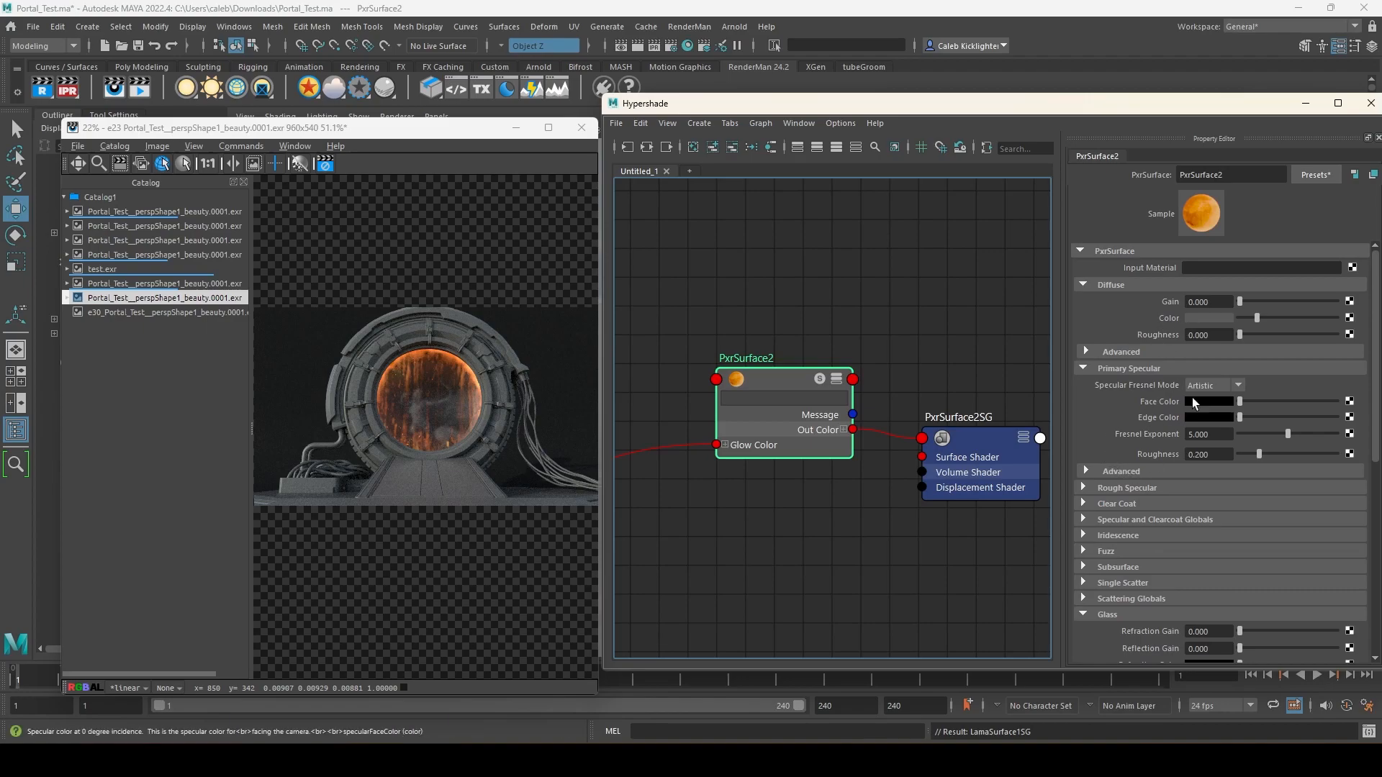
scroll(1152, 532, down, 1)
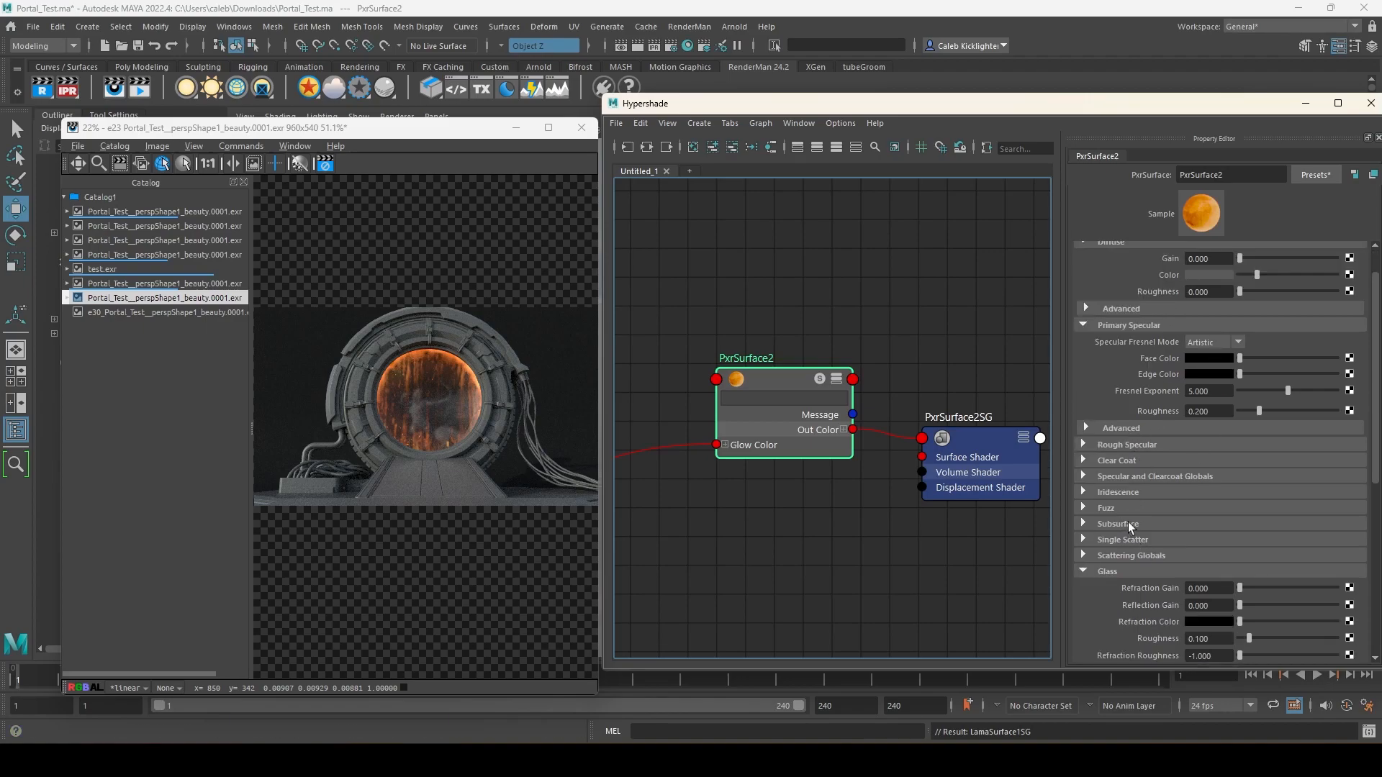
scroll(1107, 576, down, 3)
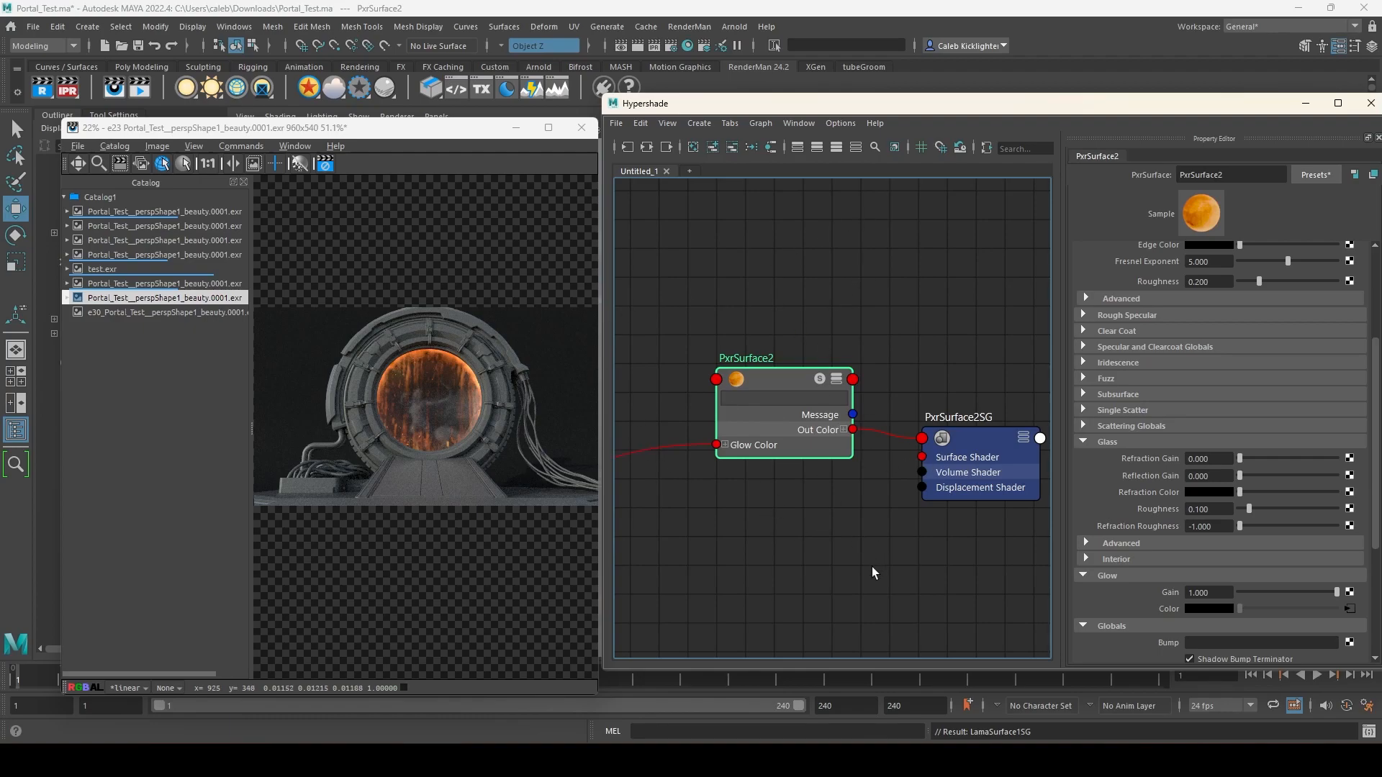
- Select the LamaSurface1 node and shift it slightly away from LamaAdd1, closer to LamaSurface1SG
alt+middle_drag(872, 565, 816, 280)
alt+middle_drag(706, 352, 673, 277)
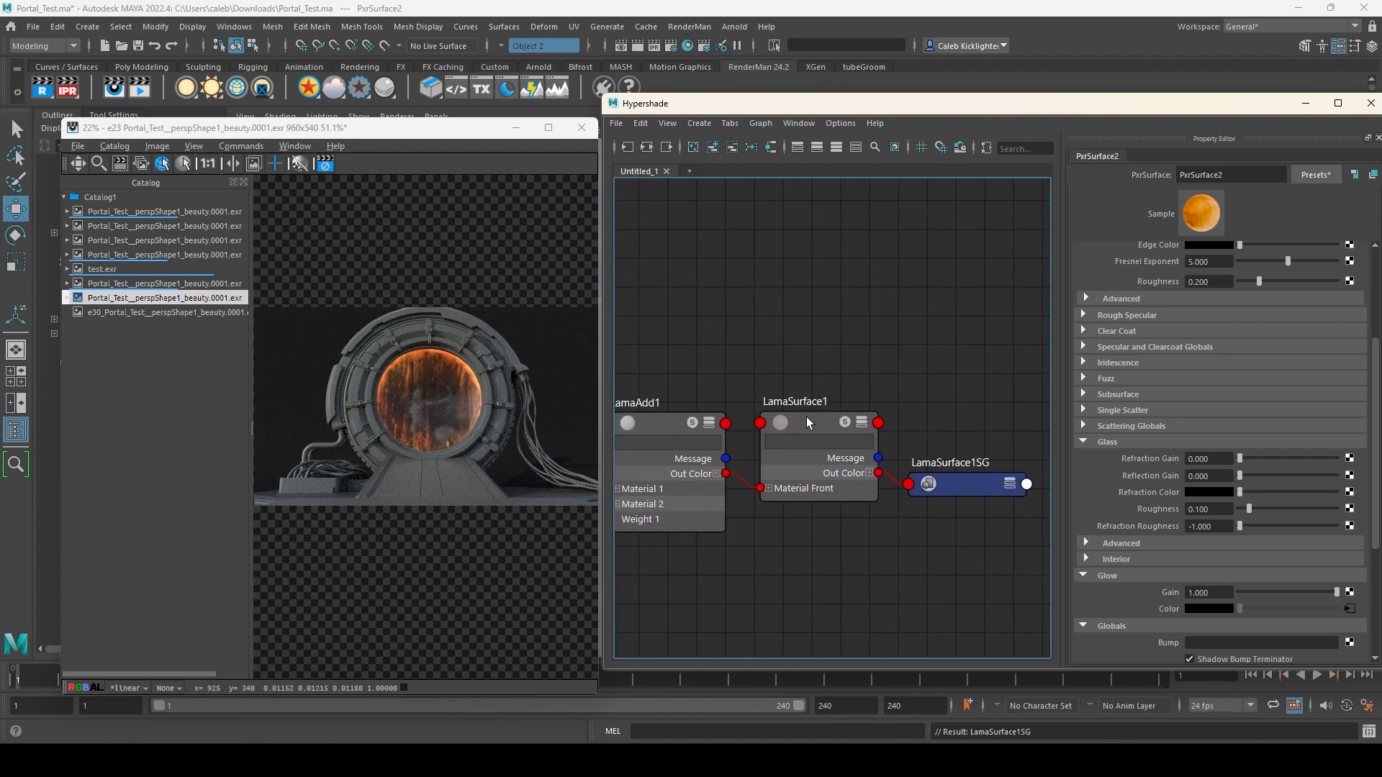
click(867, 436)
mouse_move(774, 552)
alt+middle_down()
mouse_move(950, 530)
mouse_move(974, 561)
mouse_move(790, 561)
alt+middle_up()
alt+middle_drag(939, 534, 676, 567)
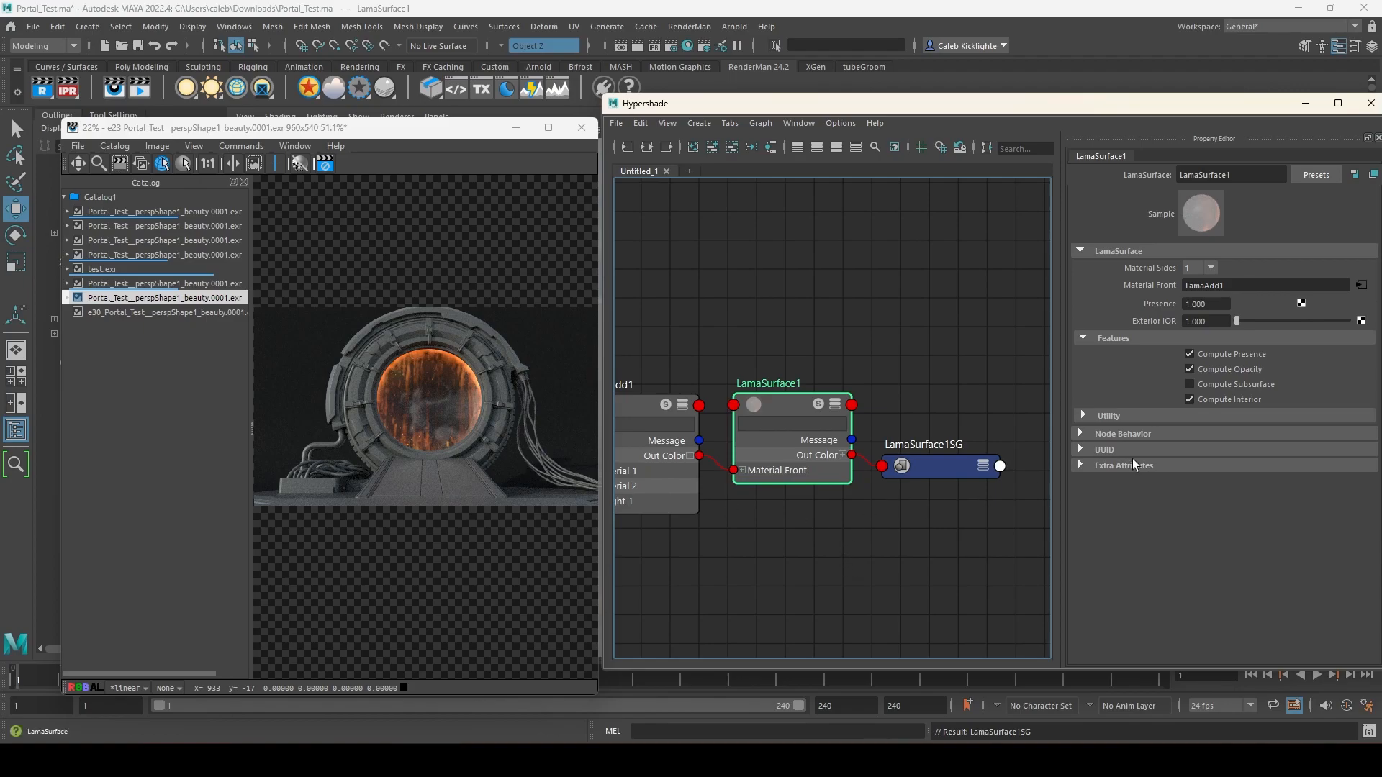
mouse_move(788, 405)
mouse_down()
mouse_move(771, 415)
mouse_move(799, 407)
mouse_up()
drag(788, 404, 792, 400)
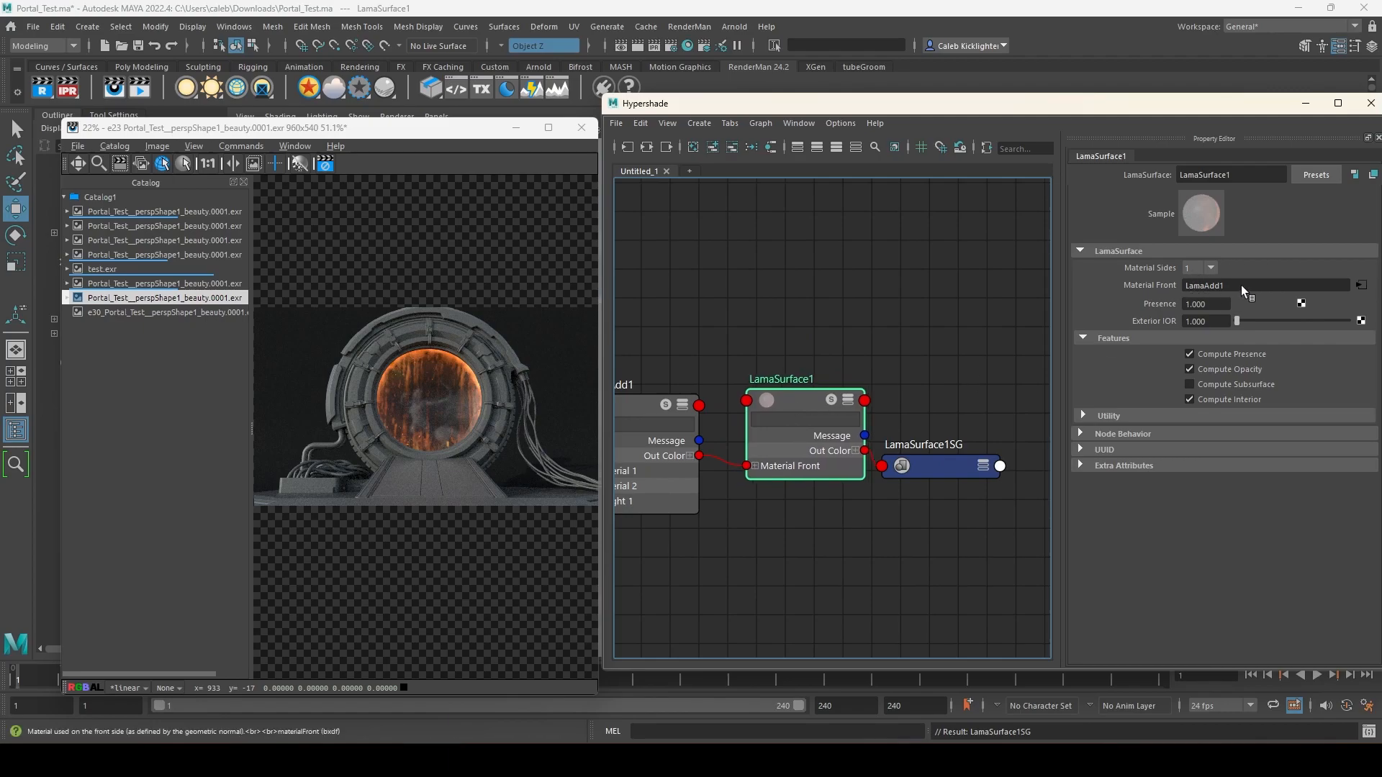
- Examine LamaSurface1's Material Front and Presence settings, switching Compute Presence off and back on
alt+middle_drag(765, 577, 960, 561)
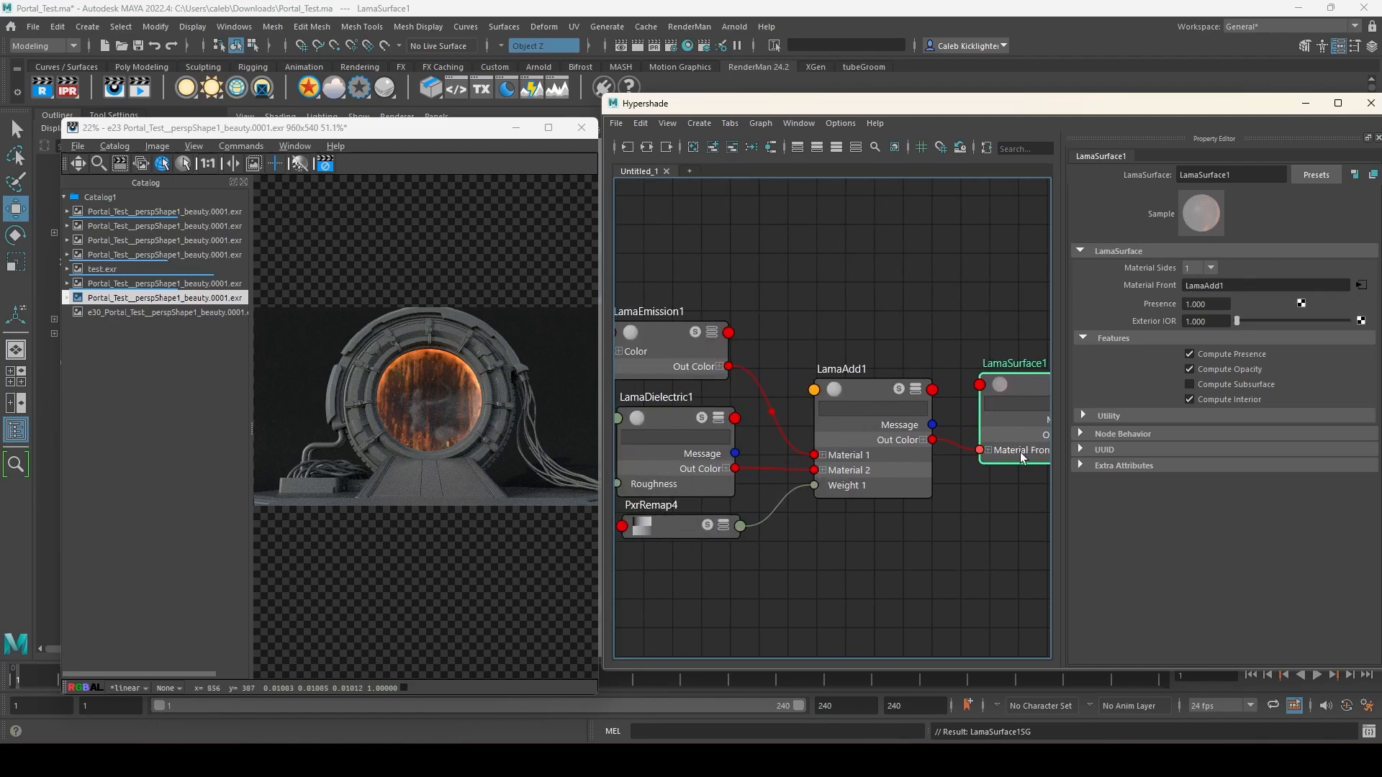
alt+middle_drag(1022, 455, 877, 469)
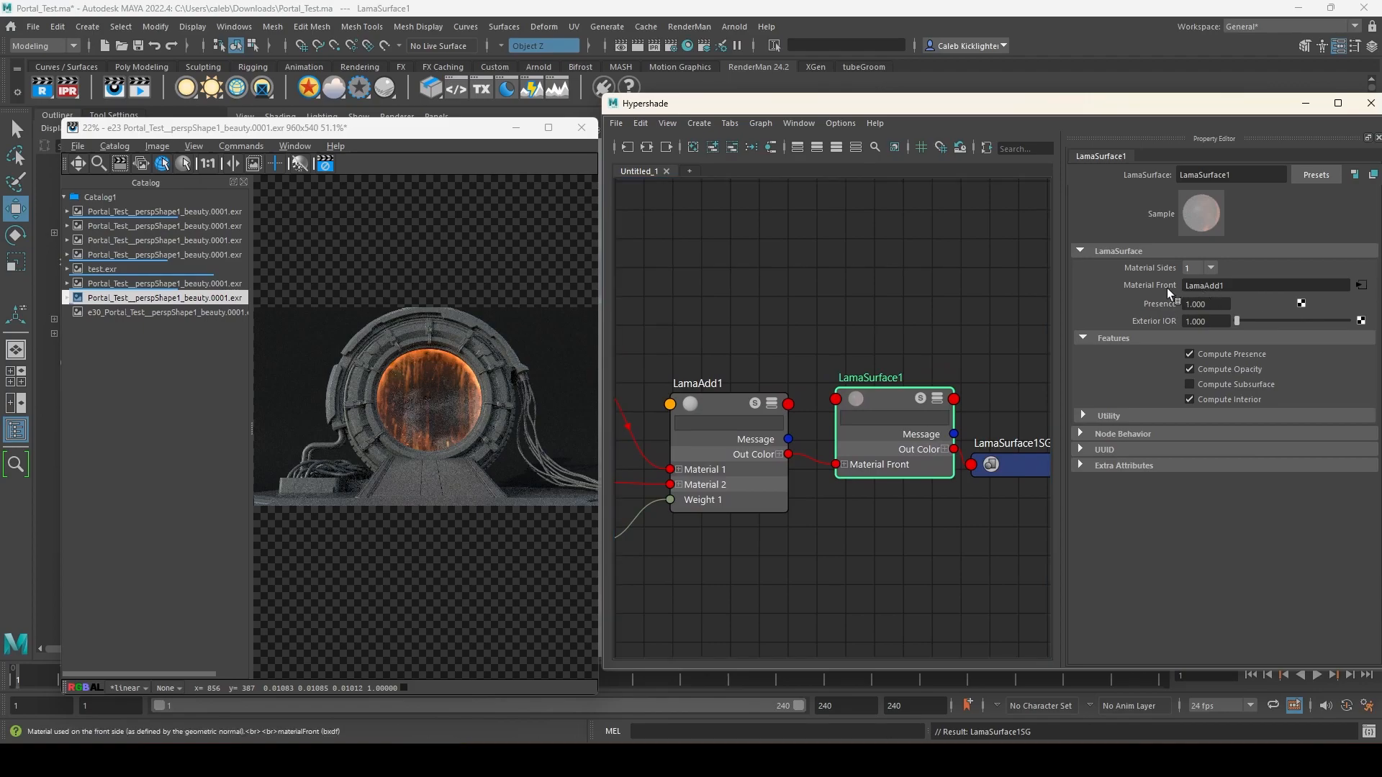
click(1183, 303)
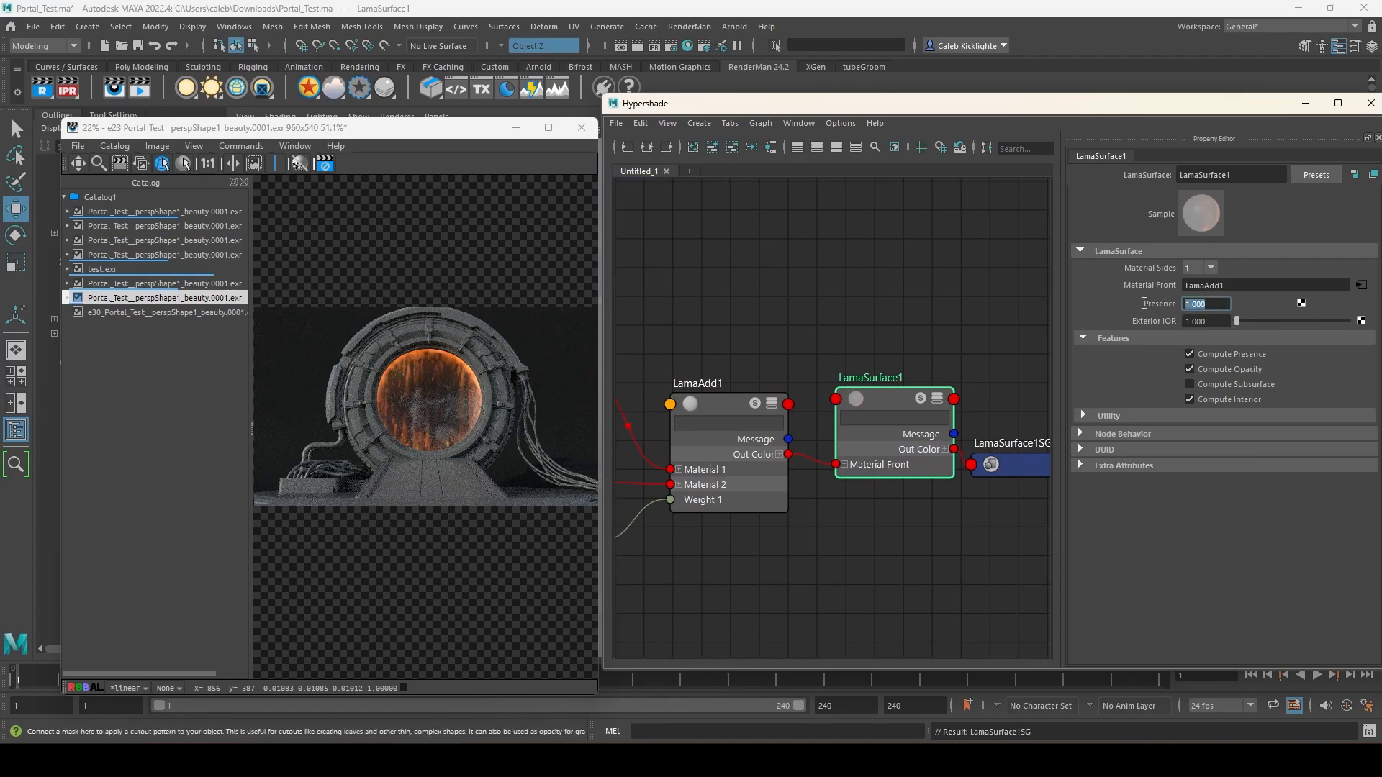
click(1189, 354)
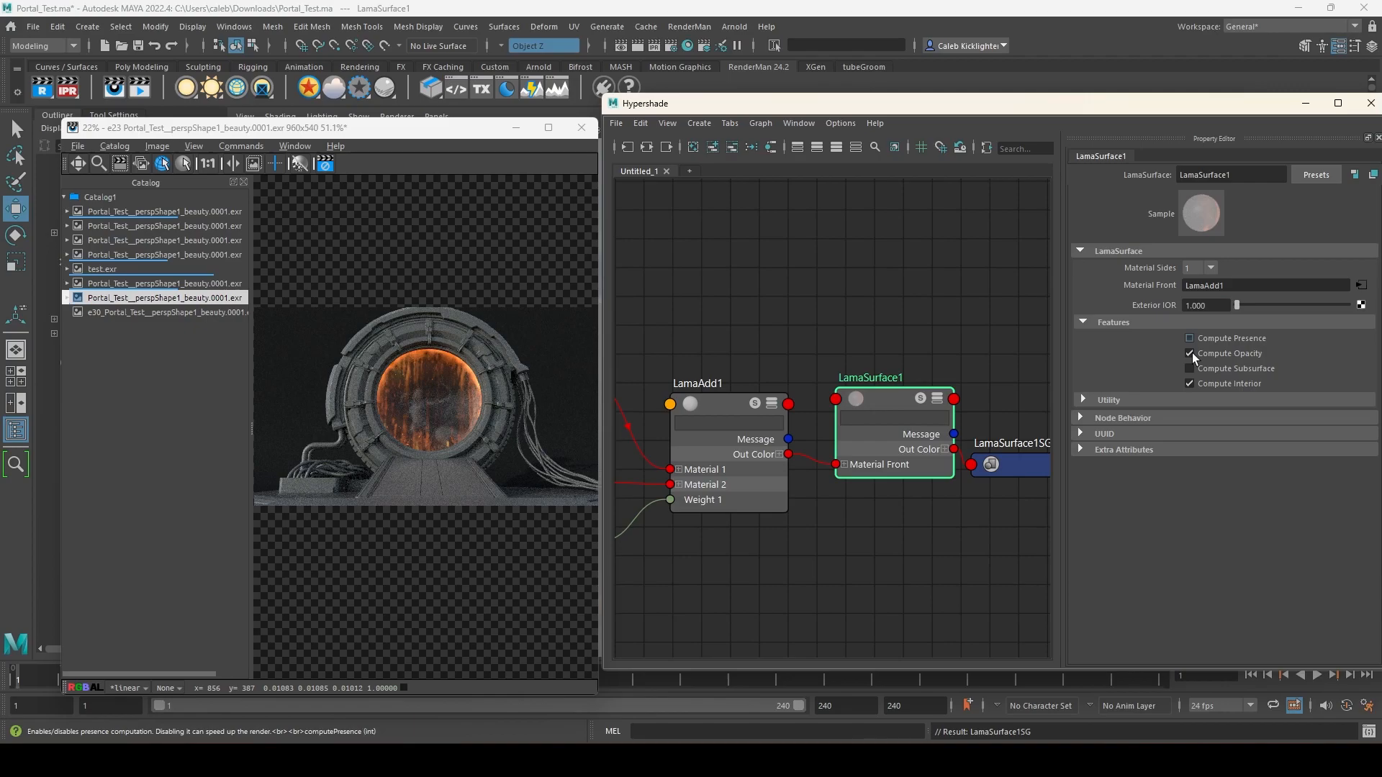
click(1189, 339)
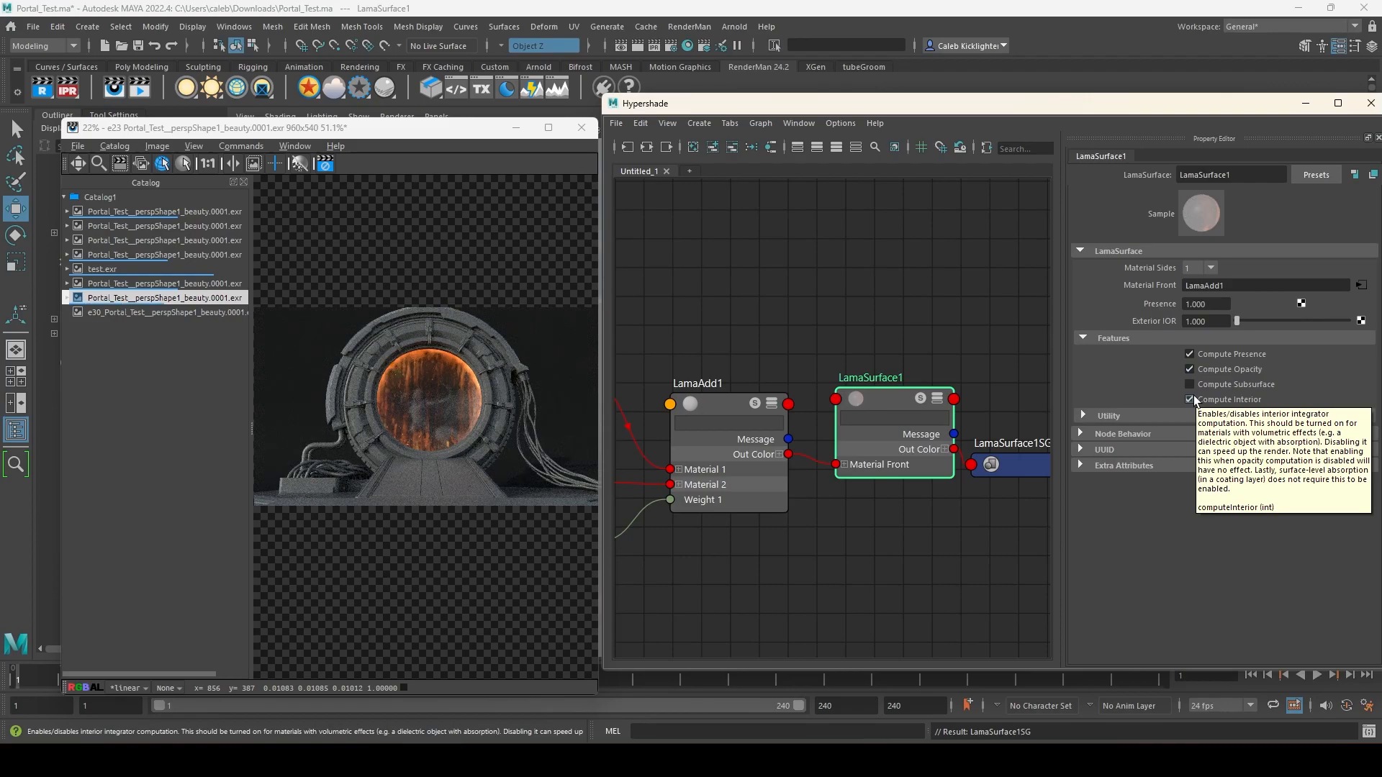
- Examine LamaAdd1's materials and weights and compare its network with the PxrSurface2 network
alt+middle_drag(780, 562, 892, 543)
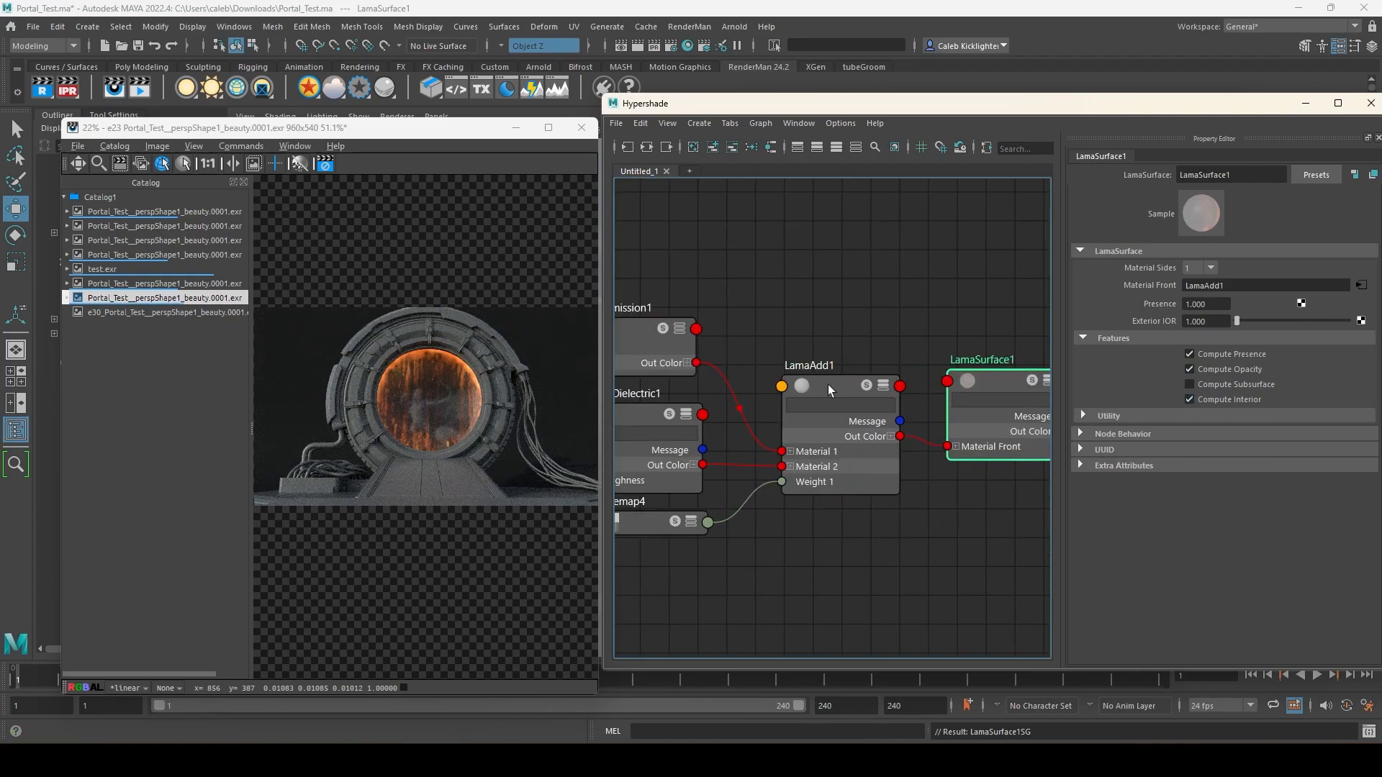
click(831, 386)
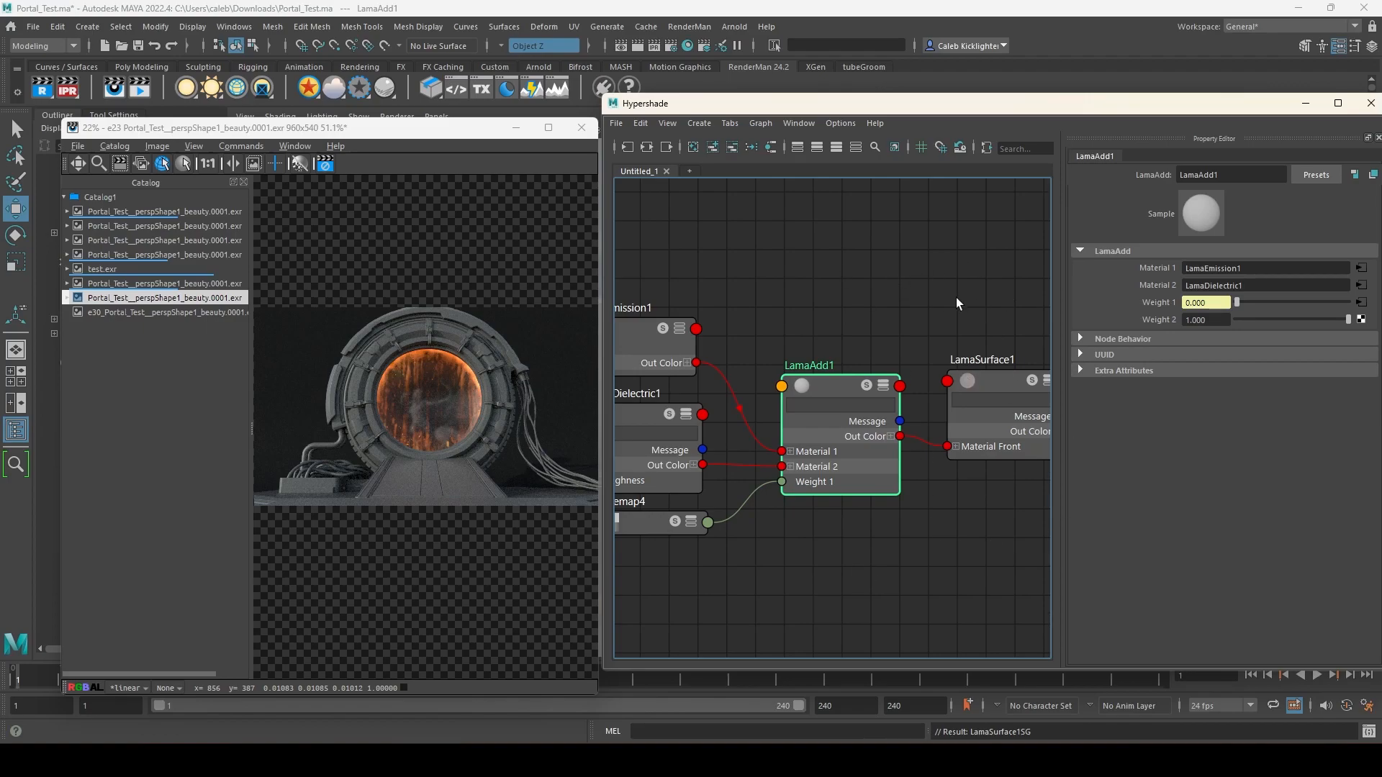
alt+middle_drag(956, 297, 697, 580)
alt+middle_drag(684, 249, 688, 474)
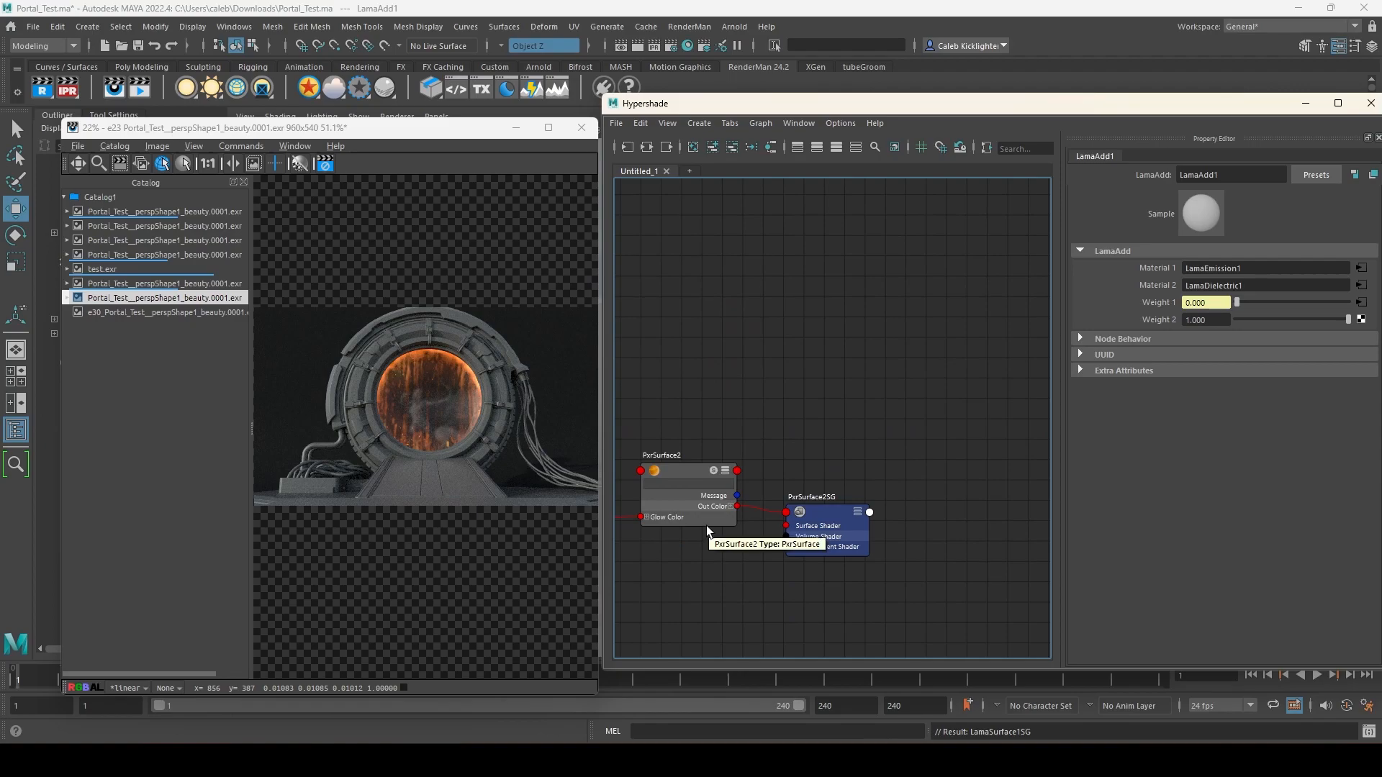
alt+middle_drag(734, 585, 800, 359)
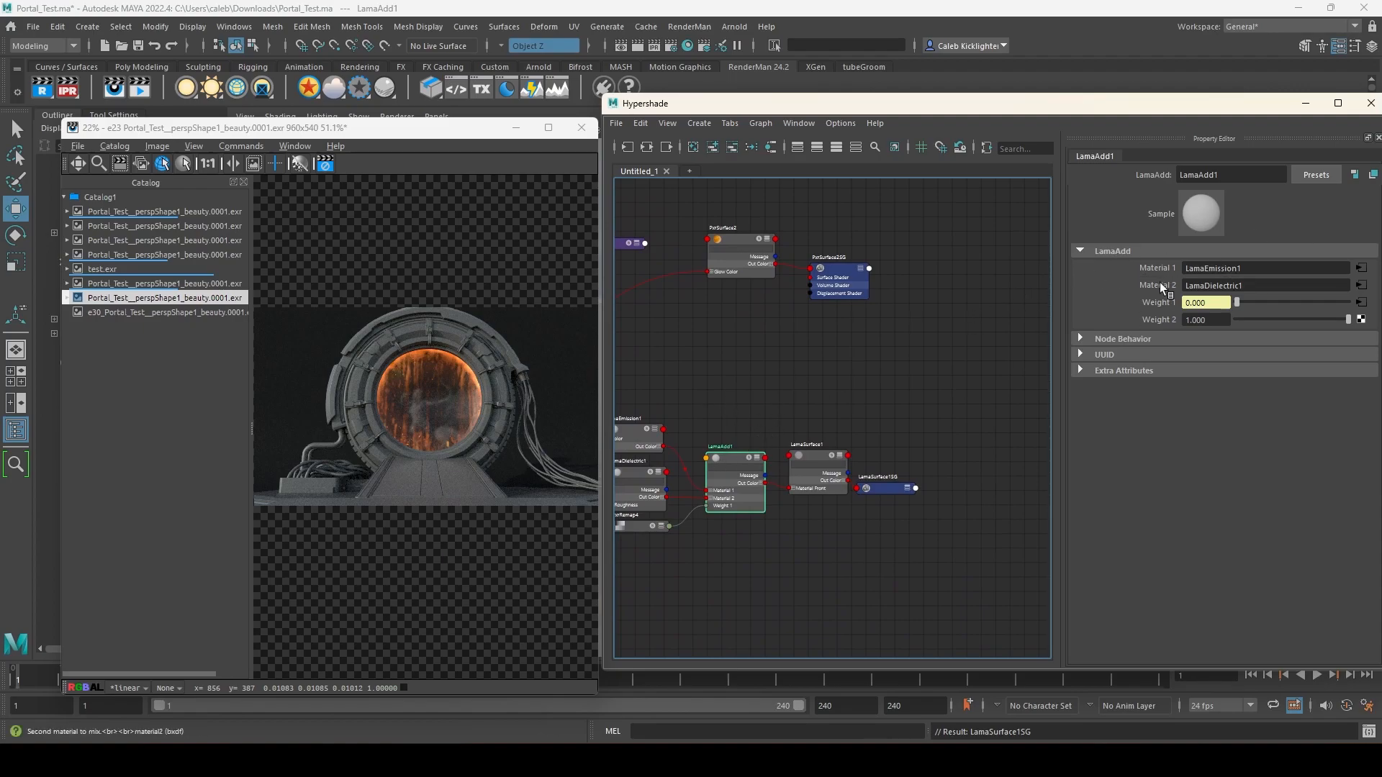
- Examine the LamaEmission1 and LamaDielectric1 parameters and trace the texture, remap and mask nodes feeding the Lama network
scroll(838, 367, up, 4)
alt+middle_drag(783, 373, 1163, 216)
click(818, 328)
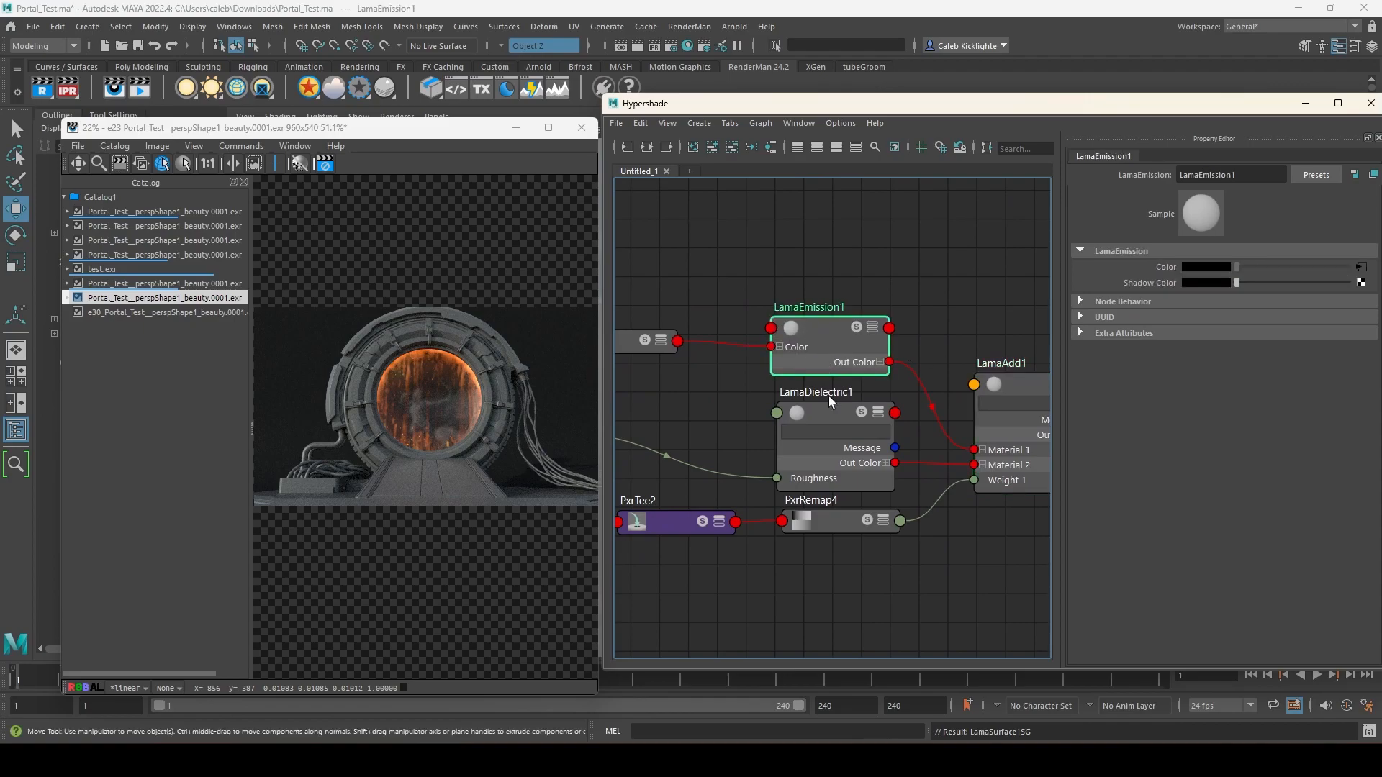
click(819, 416)
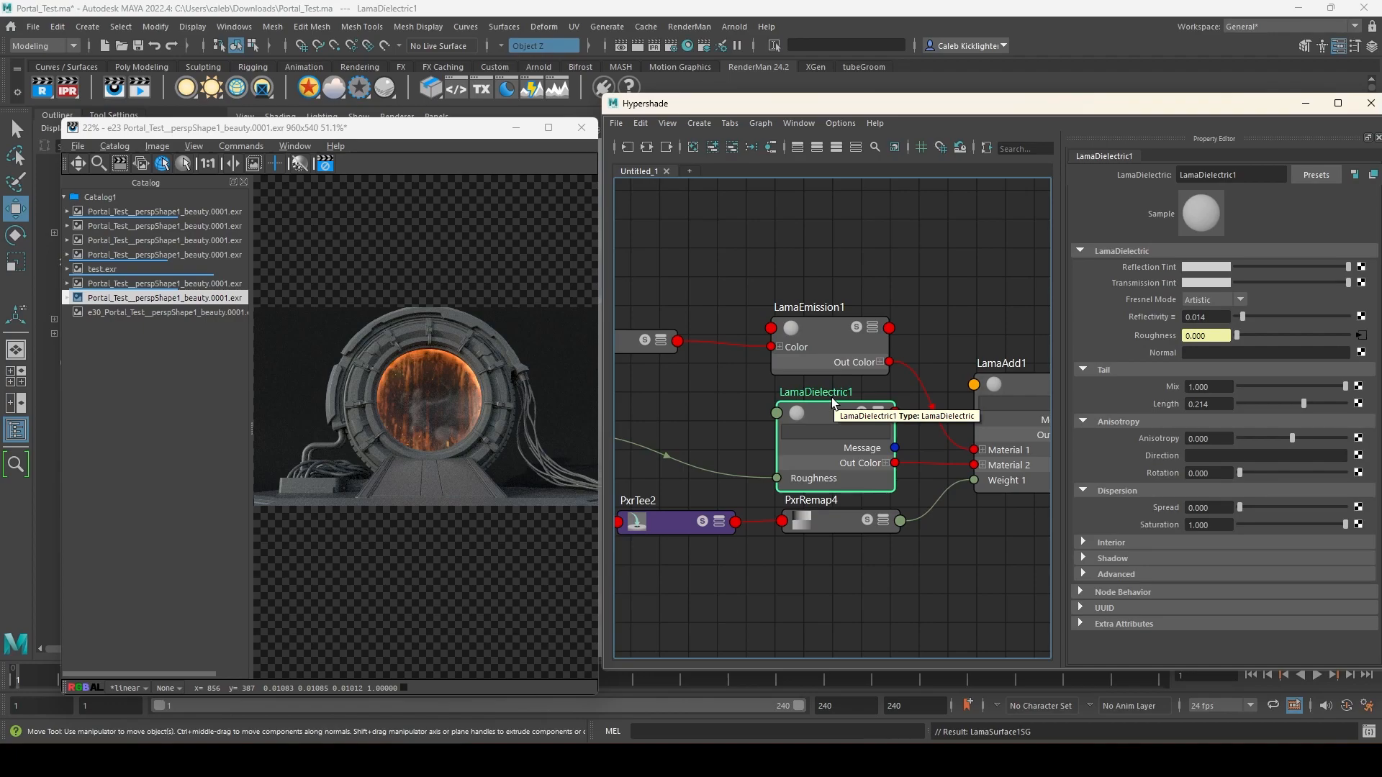
scroll(831, 398, down, 1)
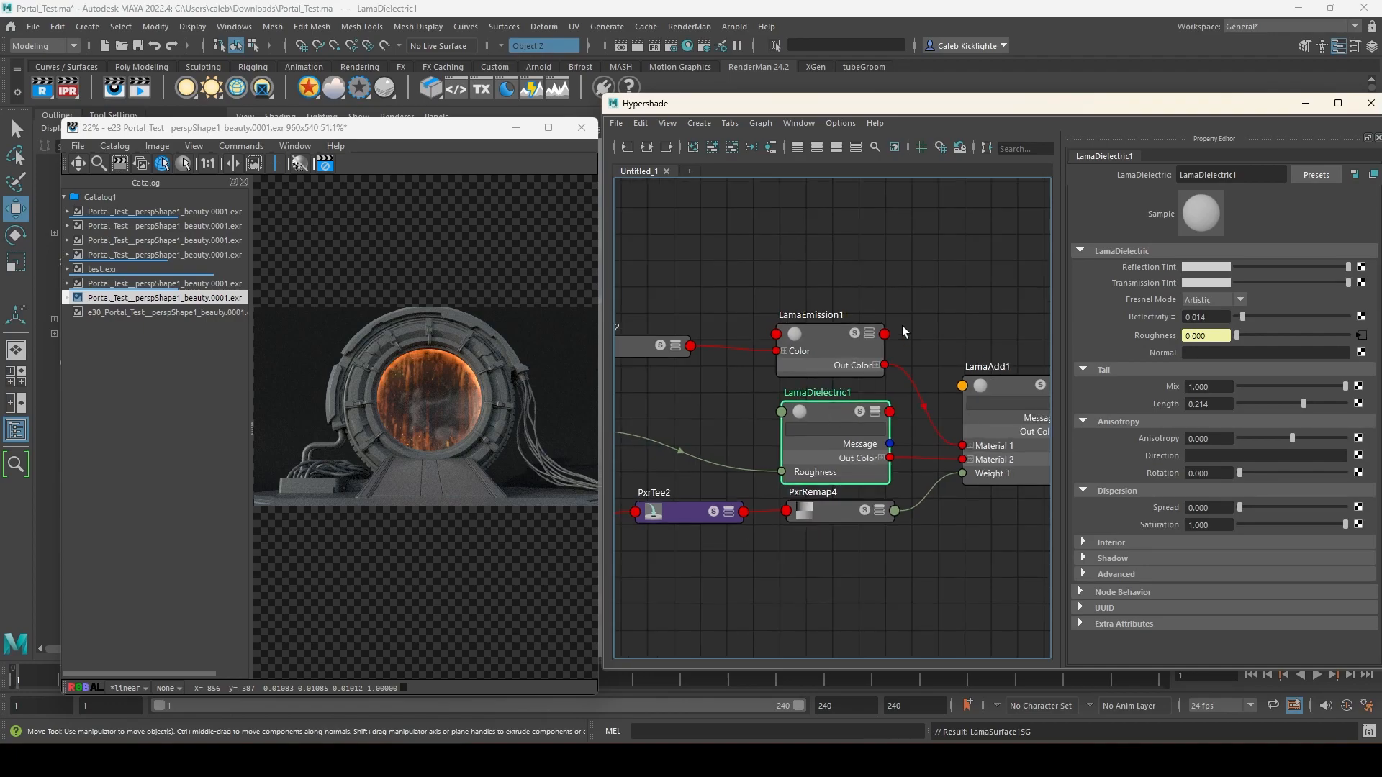
alt+middle_drag(903, 332, 860, 295)
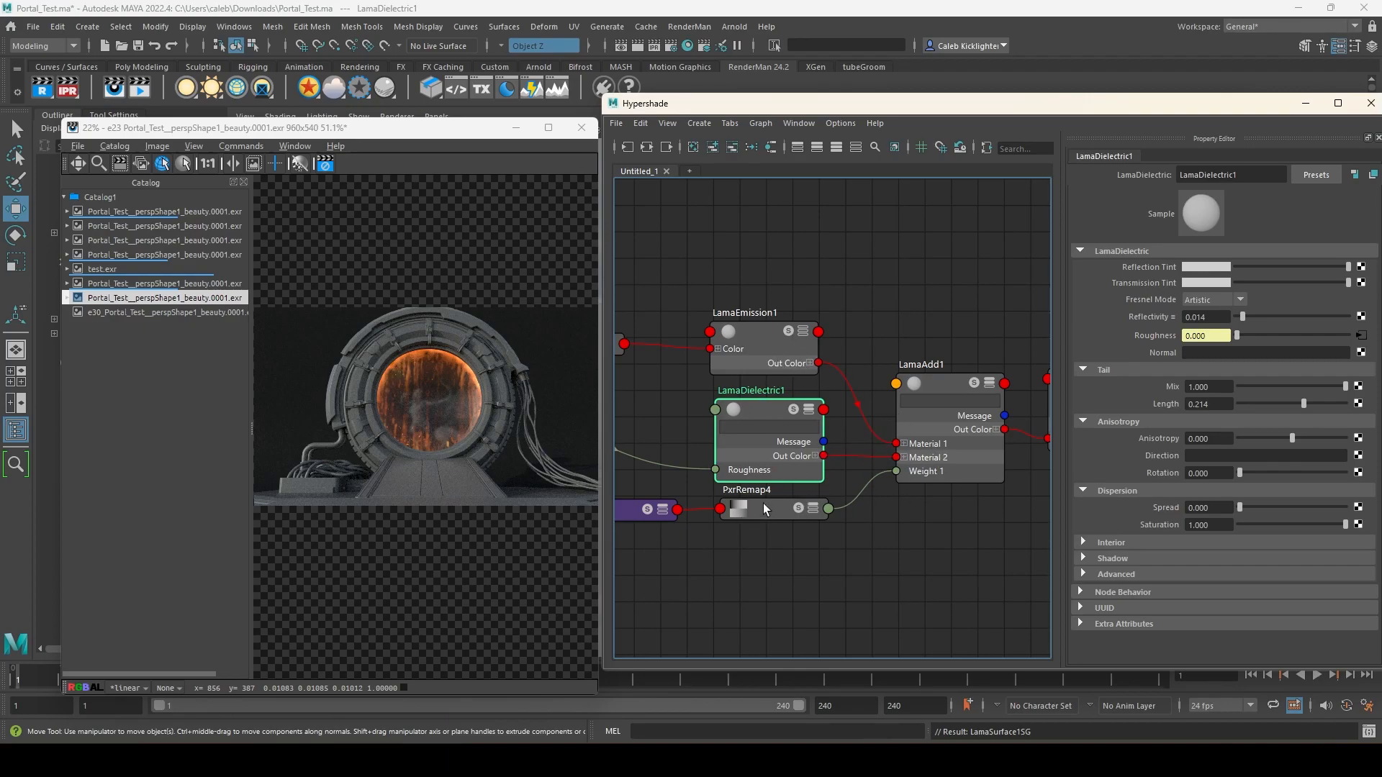
alt+middle_drag(762, 376, 1000, 359)
alt+middle_drag(642, 374, 825, 376)
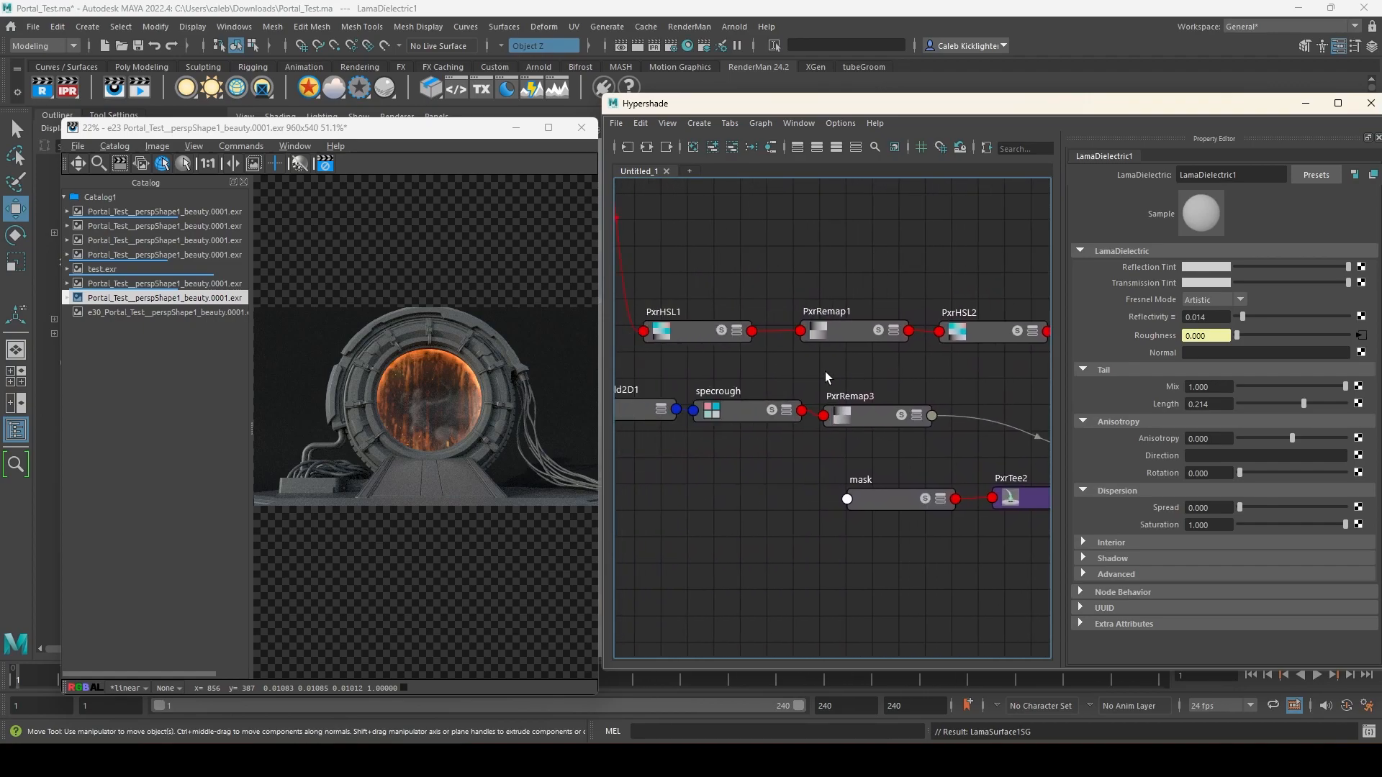
- Solo PxrHSL1, PxrHSL2 and PxrRemap1 in turn to compare their outputs in the live render, ending on PxrHSL2
click(722, 330)
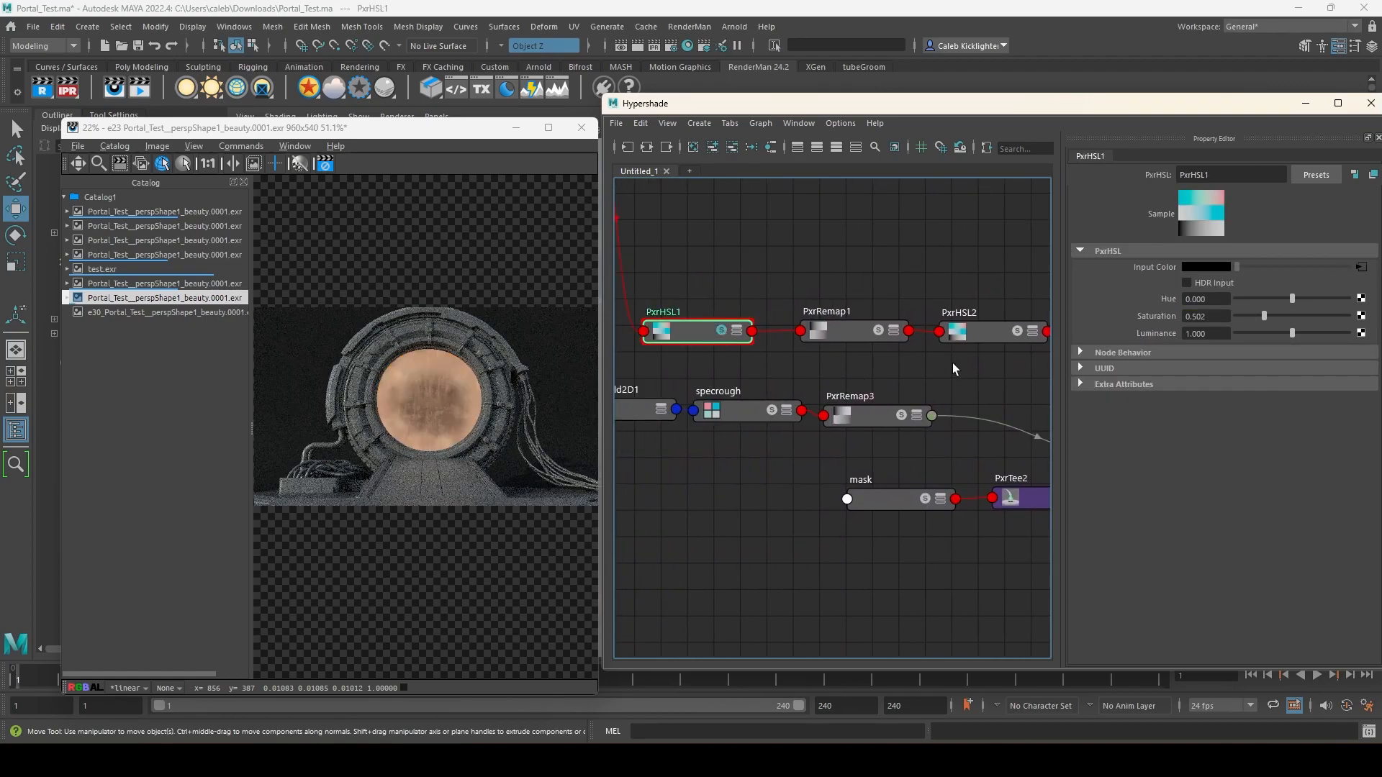
alt+middle_drag(790, 331, 910, 364)
alt+middle_drag(1011, 395, 819, 397)
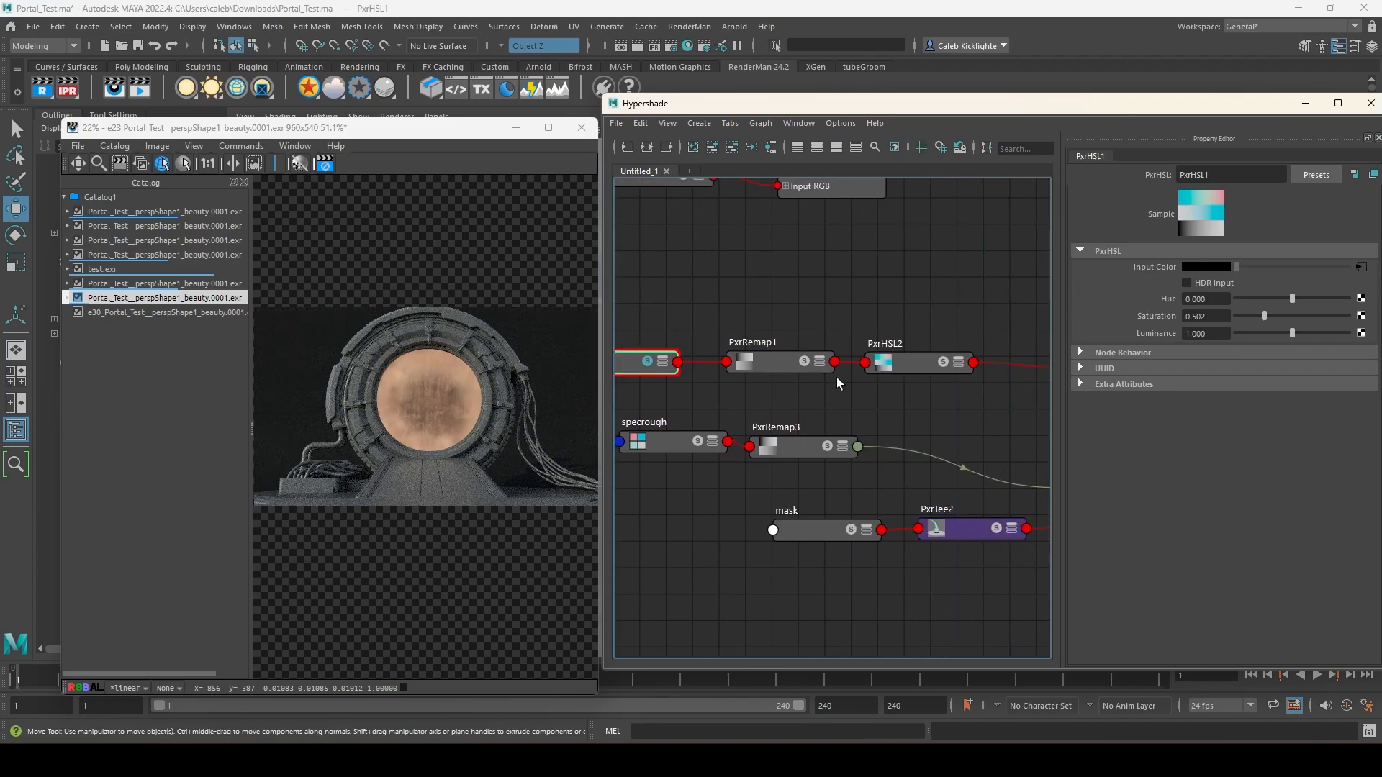
click(940, 365)
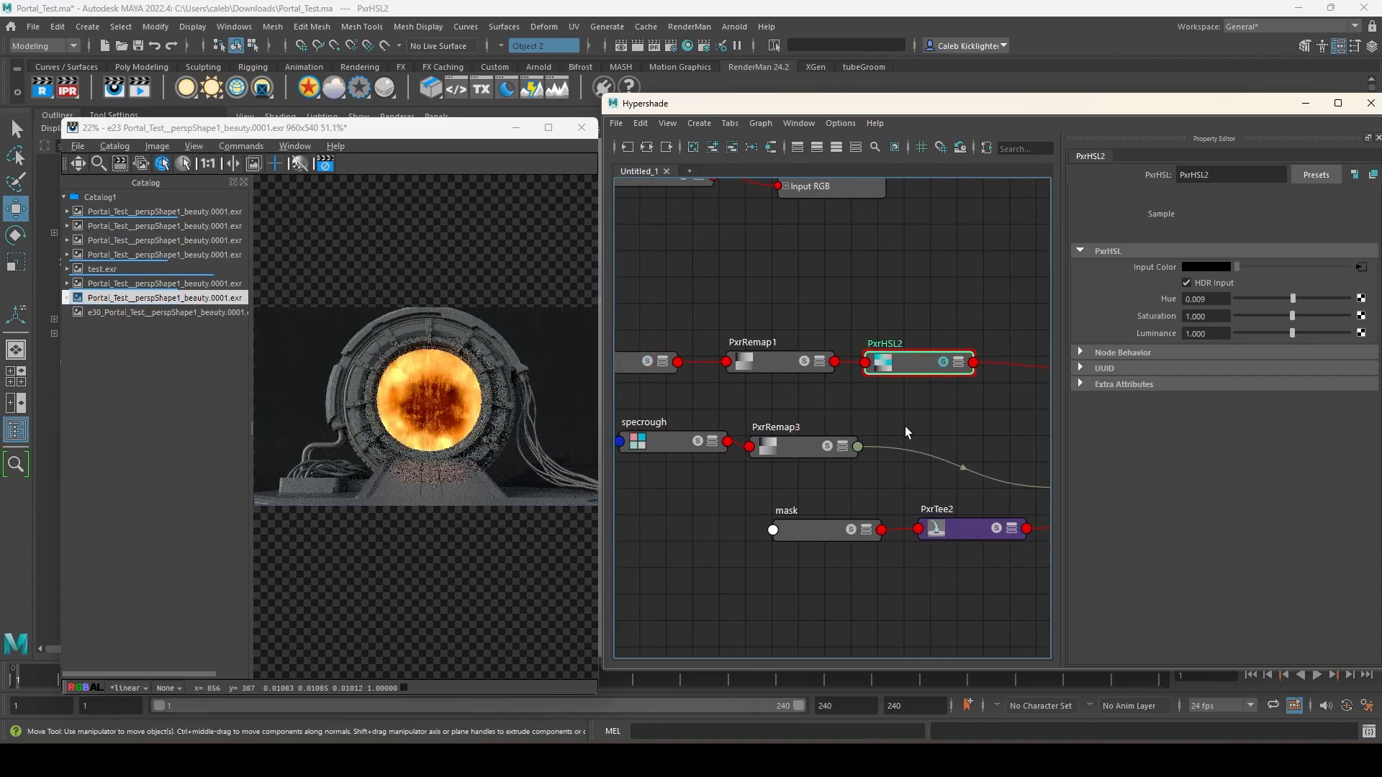
click(803, 362)
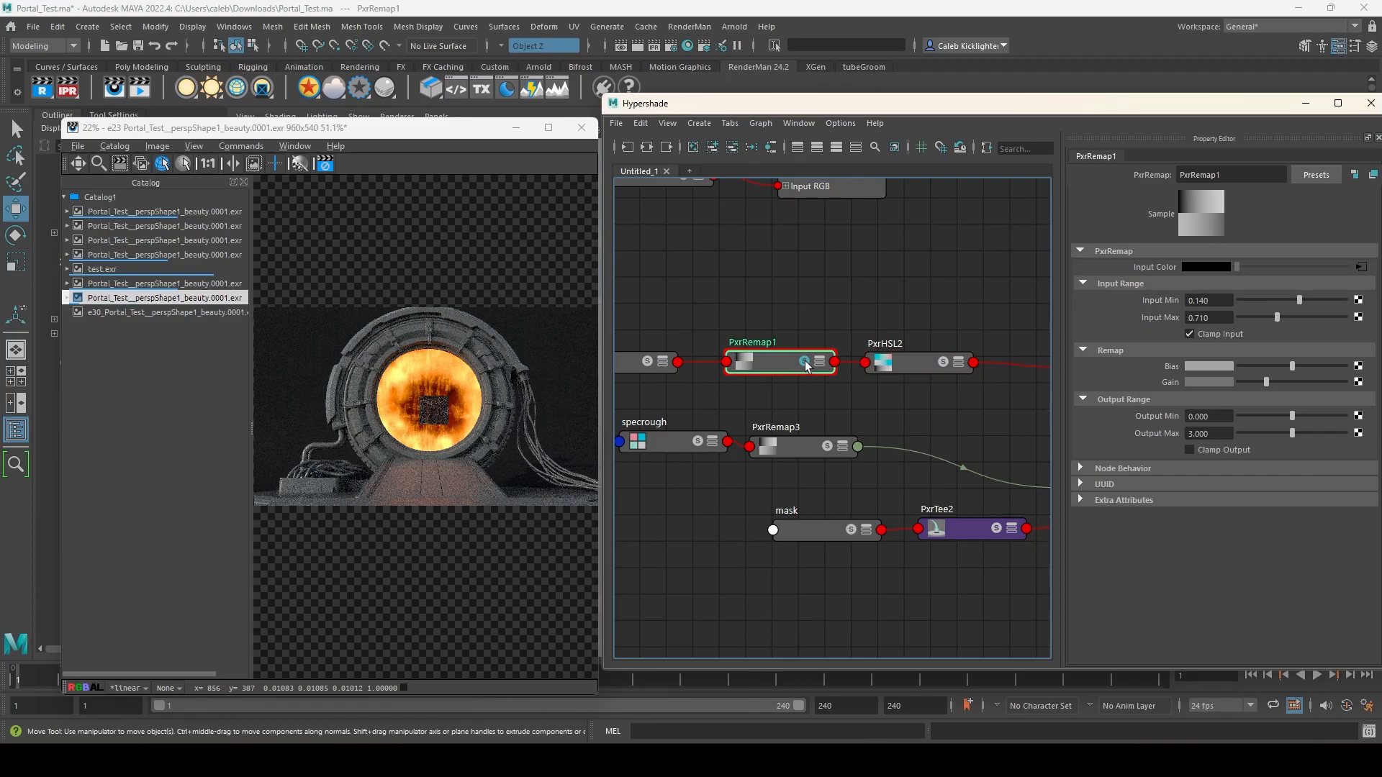
click(944, 362)
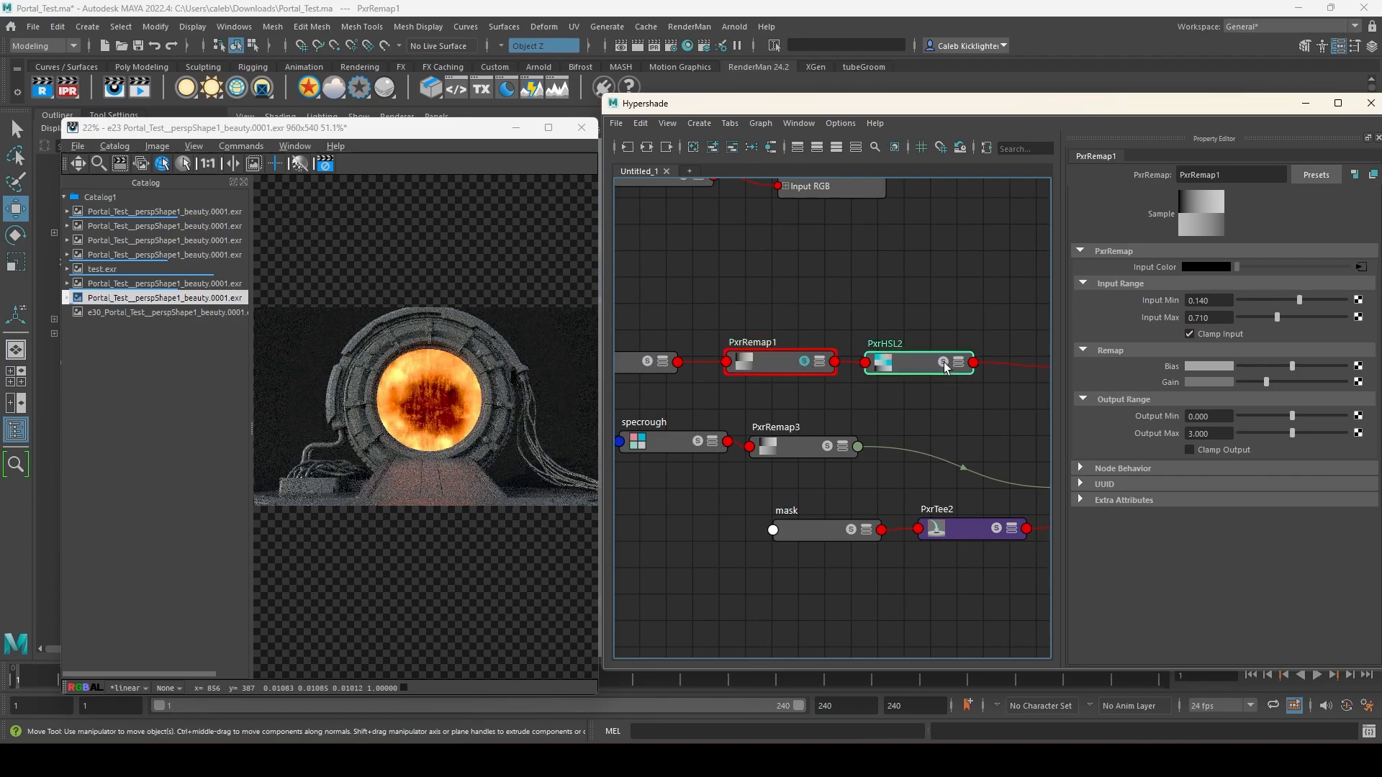
middle_drag(956, 390, 719, 378)
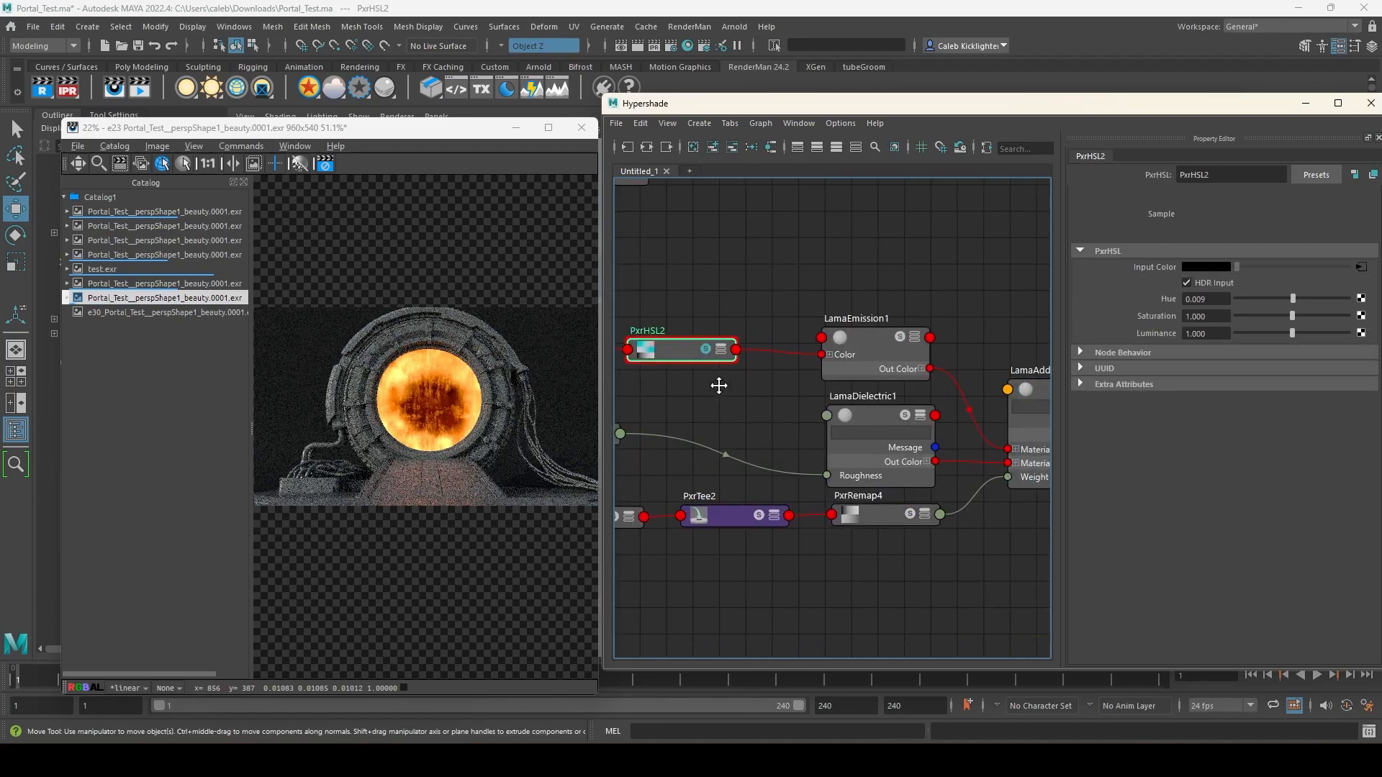
- Inspect LamaEmission1's Color input and how its output feeds Material 1 of LamaAdd1
click(883, 348)
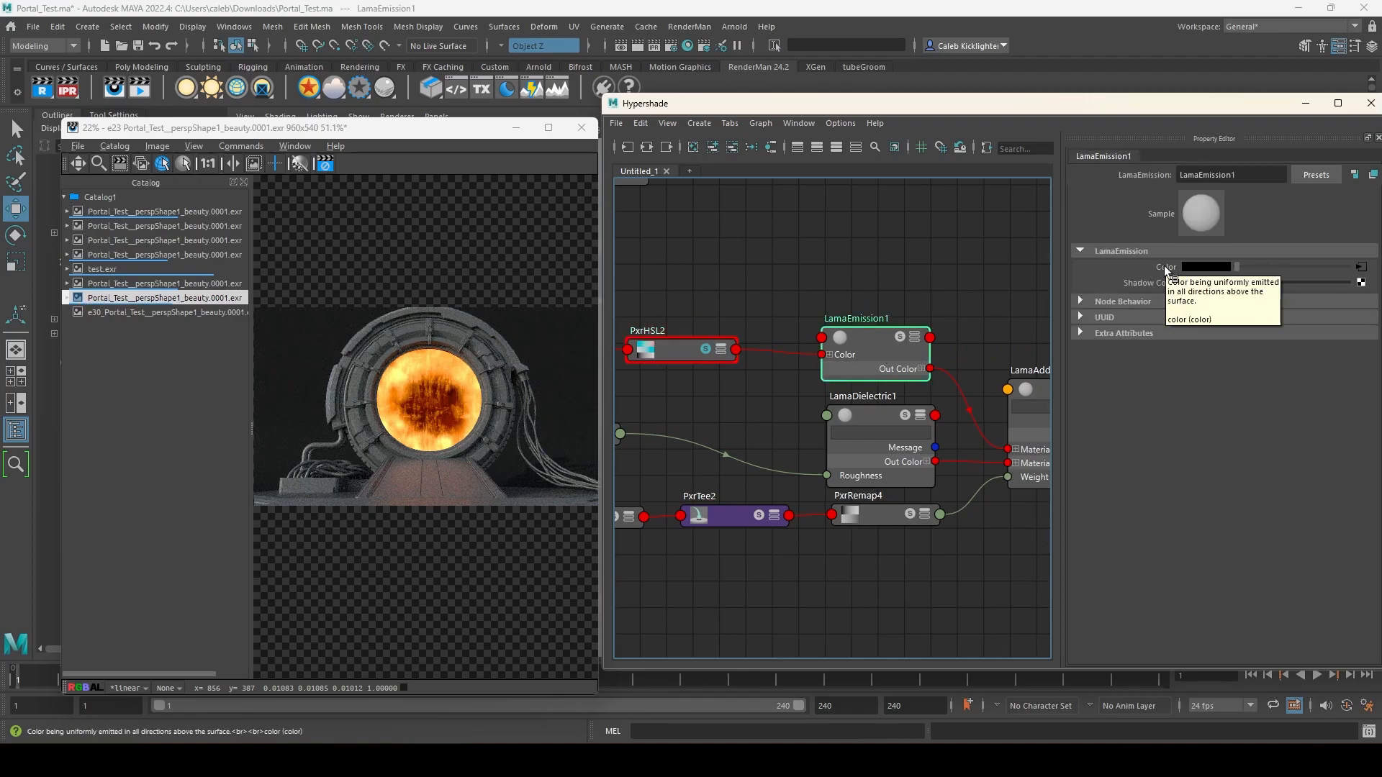
middle_drag(914, 585, 838, 580)
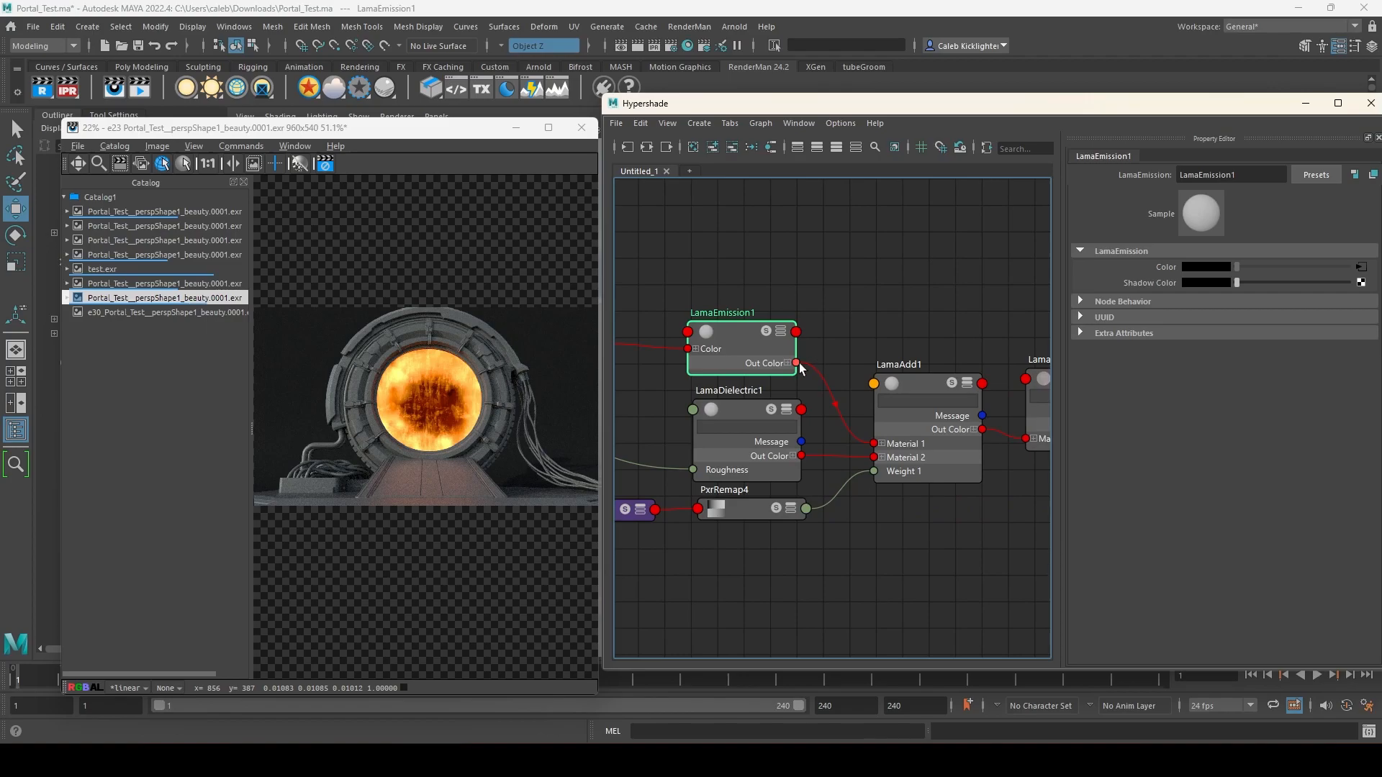
click(931, 455)
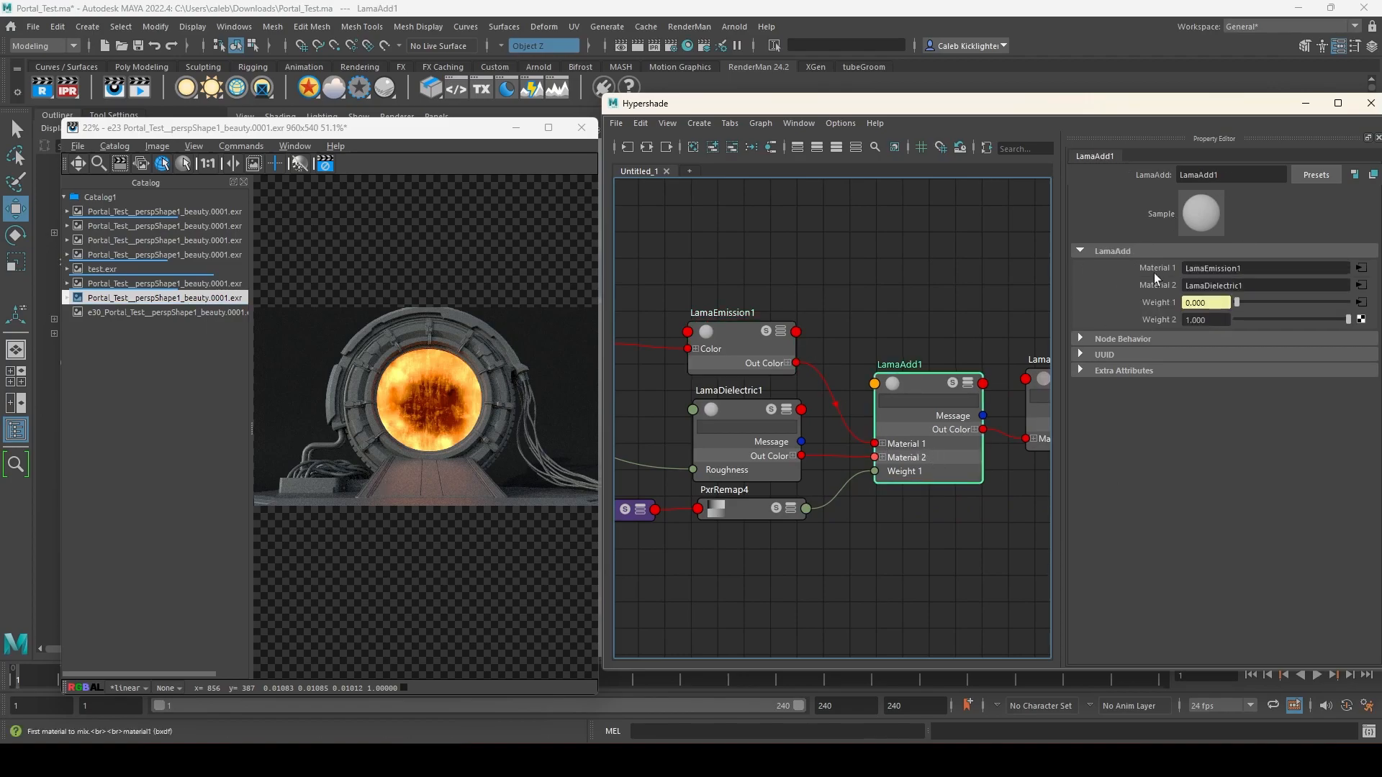
alt+middle_drag(807, 571, 515, 563)
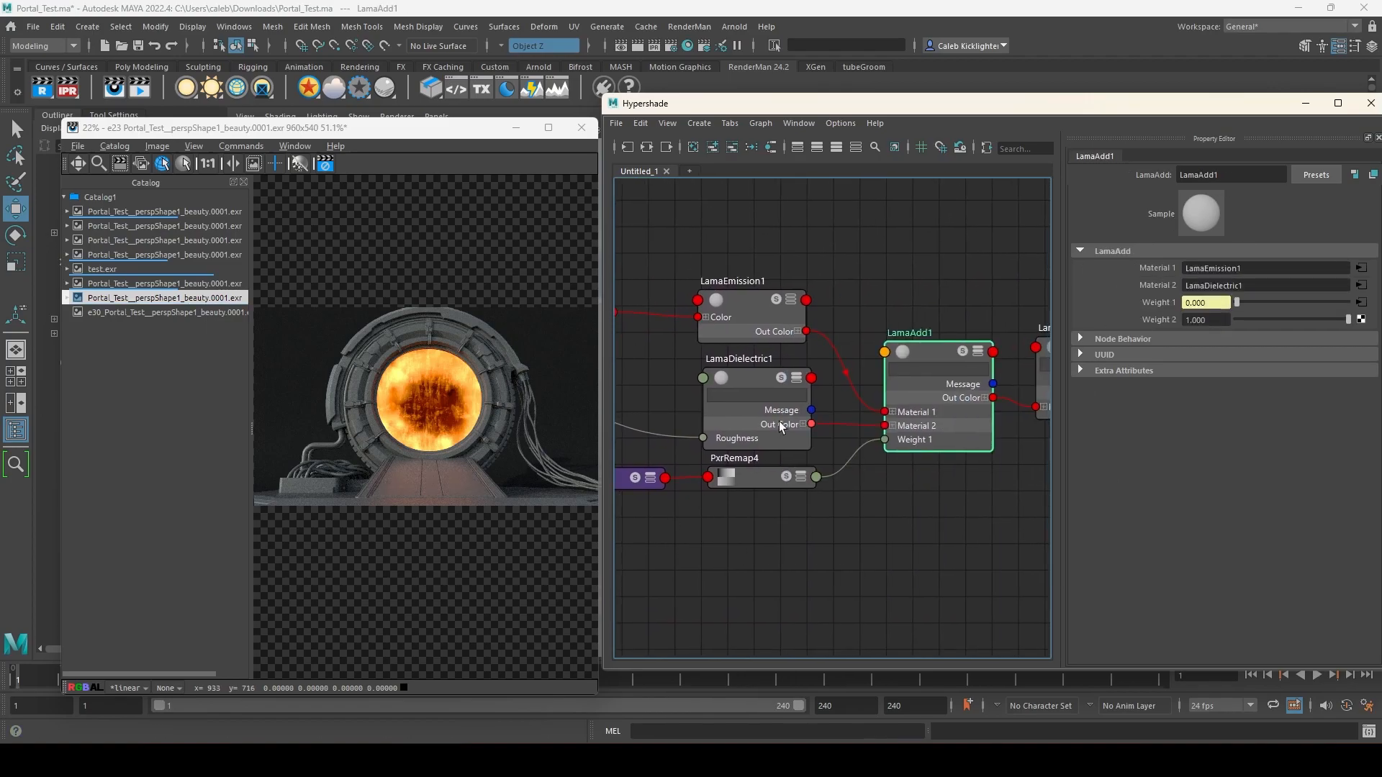
- Disconnect PxrRemap4 from LamaAdd1's Weight 1 and, with LamaAdd1 soloed, set Weight 1 to 0
drag(873, 441, 867, 522)
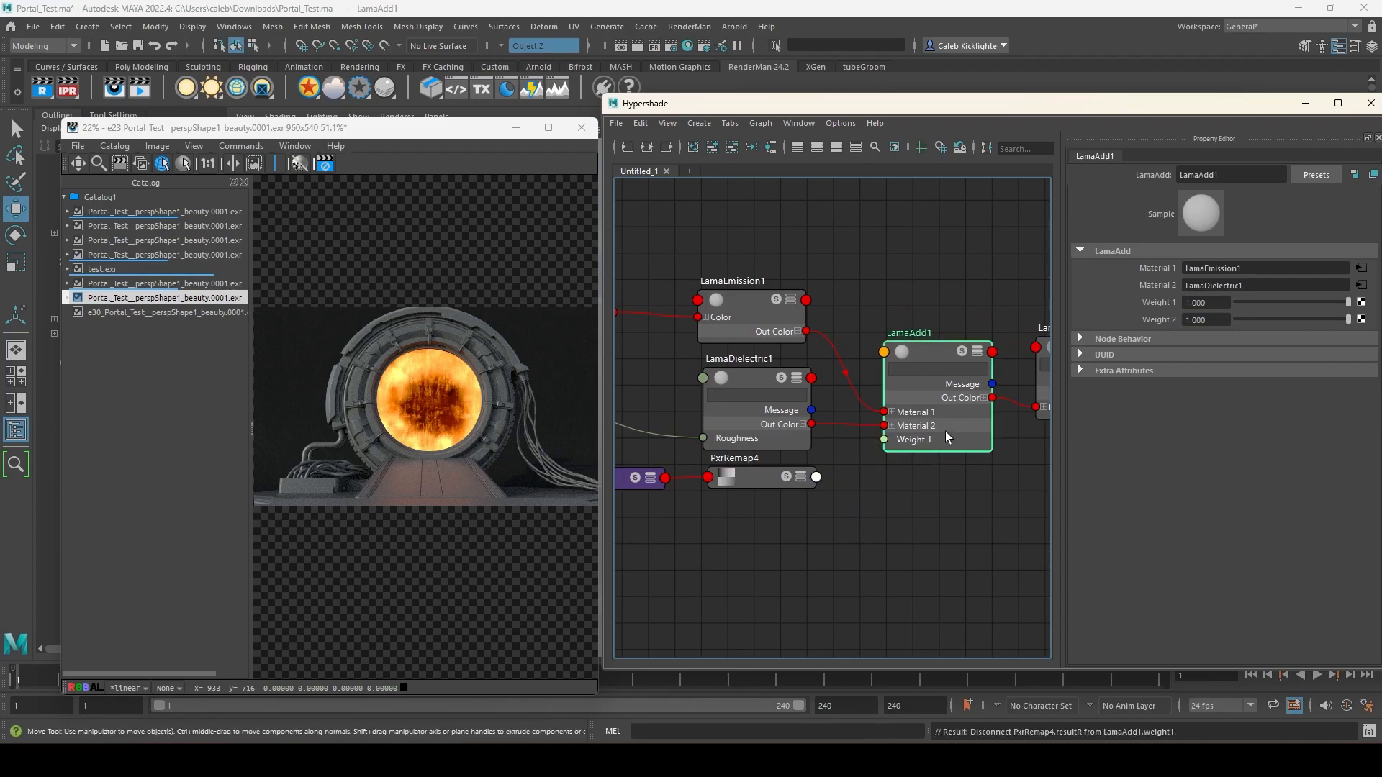
alt+middle_drag(724, 297, 691, 259)
click(860, 309)
click(920, 432)
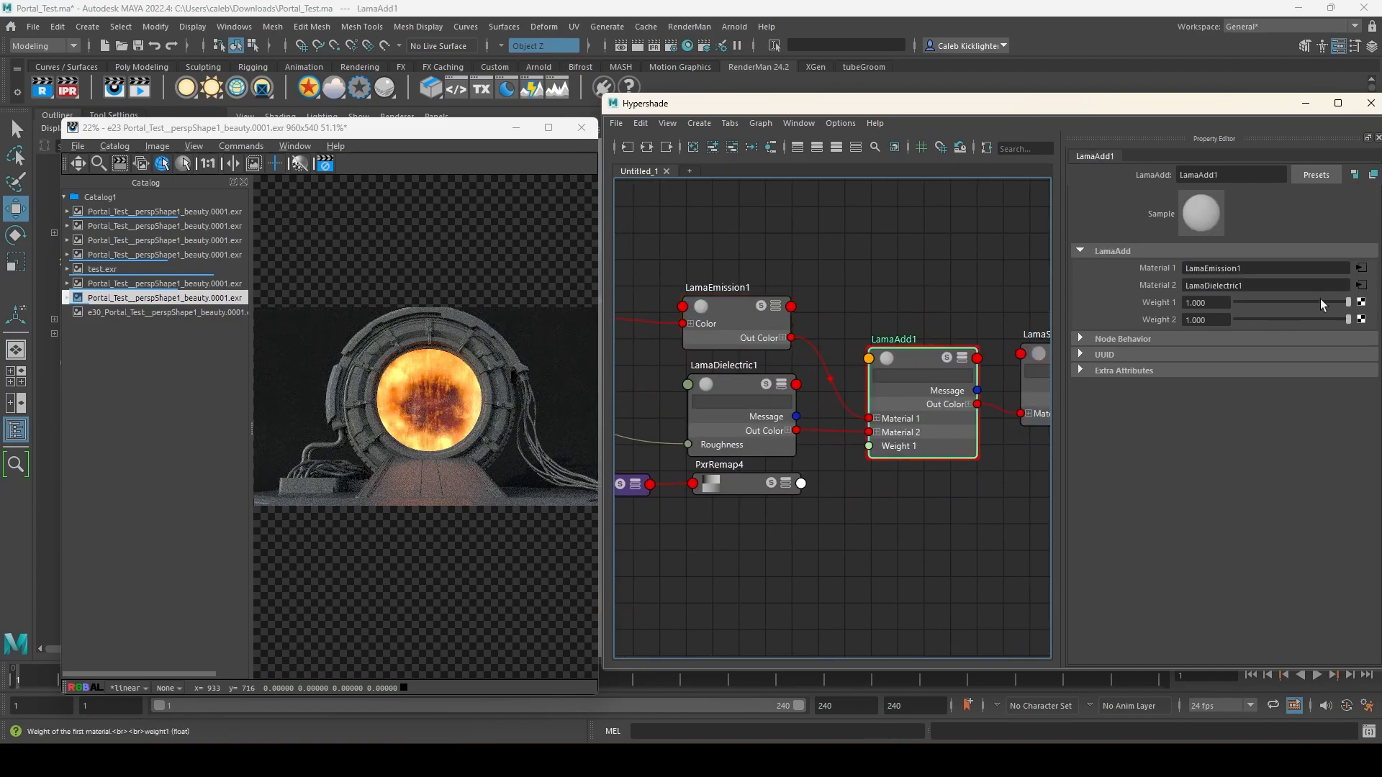
drag(1348, 302, 1112, 299)
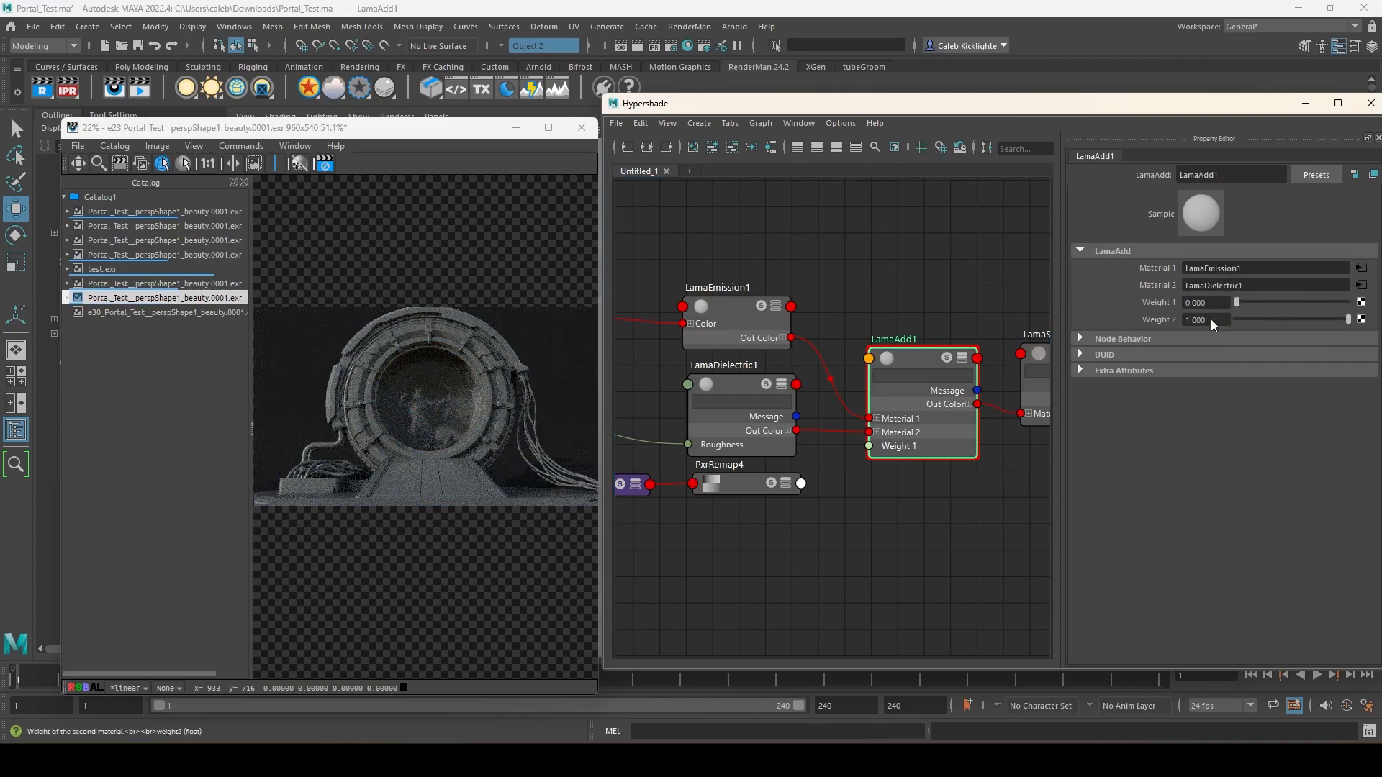
- With LamaDielectric1 soloed, lower its Reflection Tint to black and restore it to full, and set Transmission Tint to black
alt+middle_drag(747, 577, 735, 544)
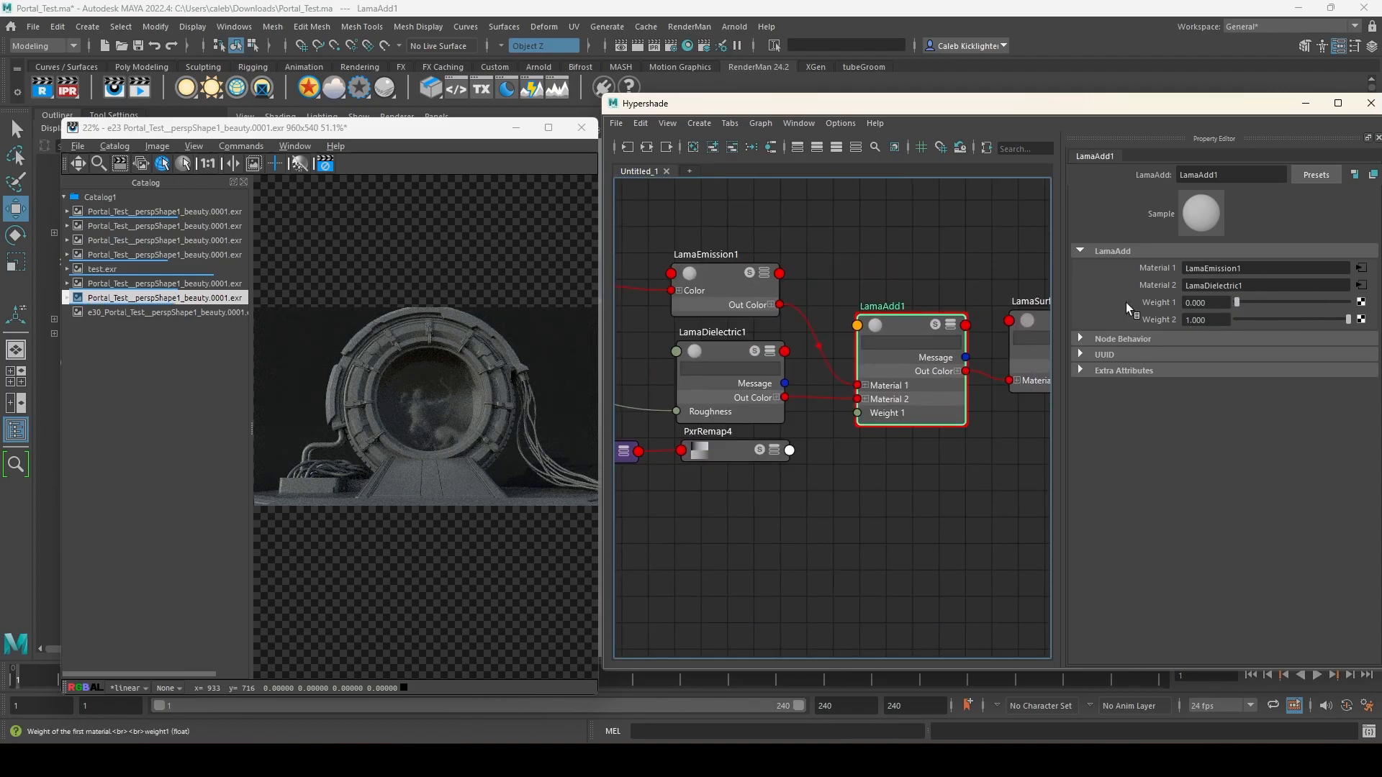
click(711, 347)
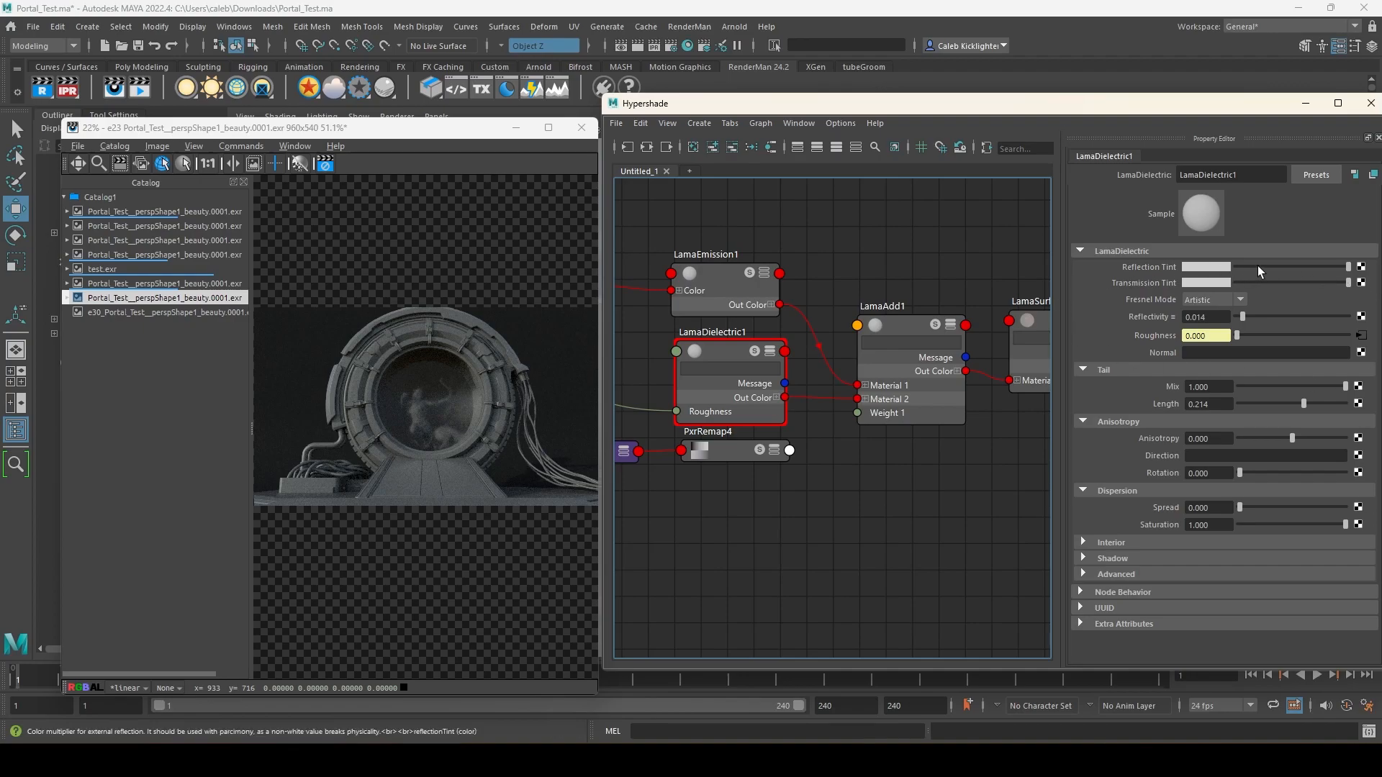
drag(1258, 266, 1200, 264)
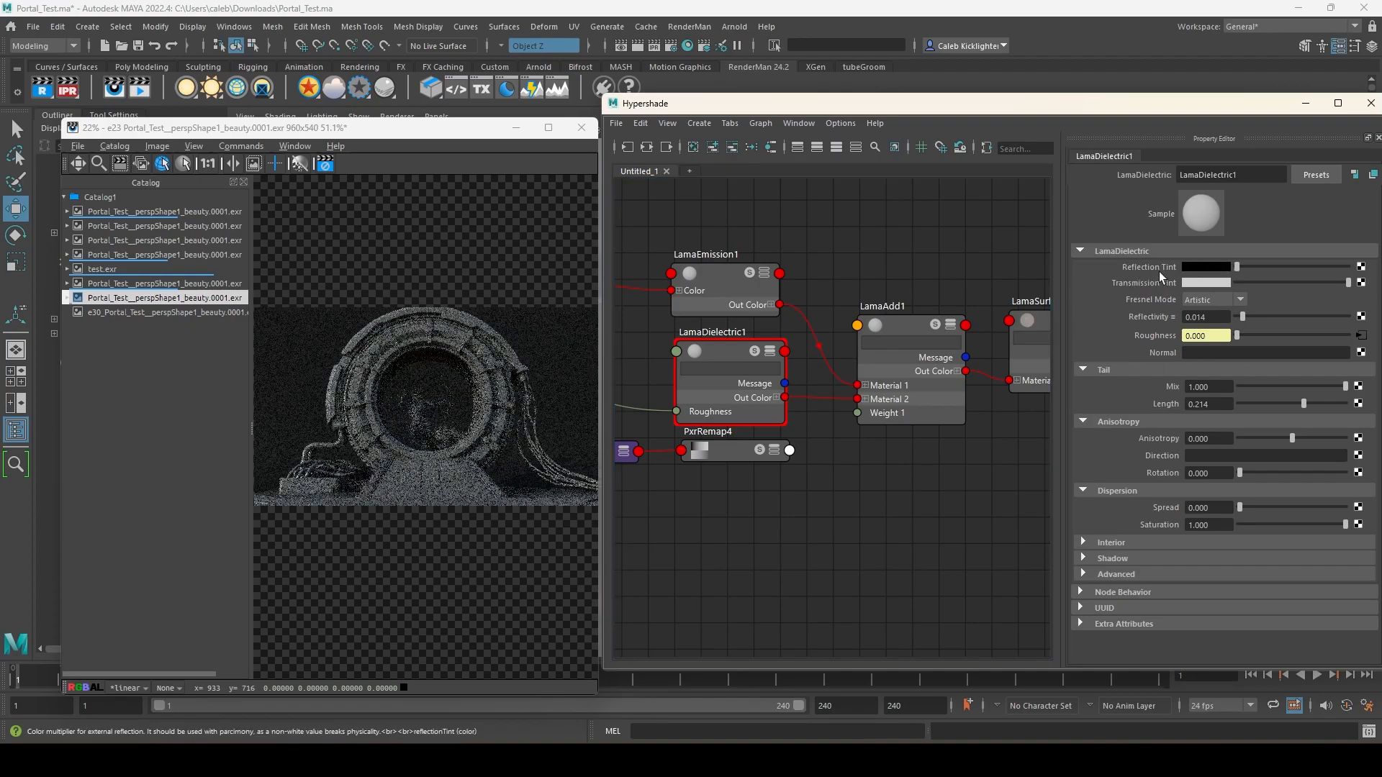
drag(1267, 265, 1294, 267)
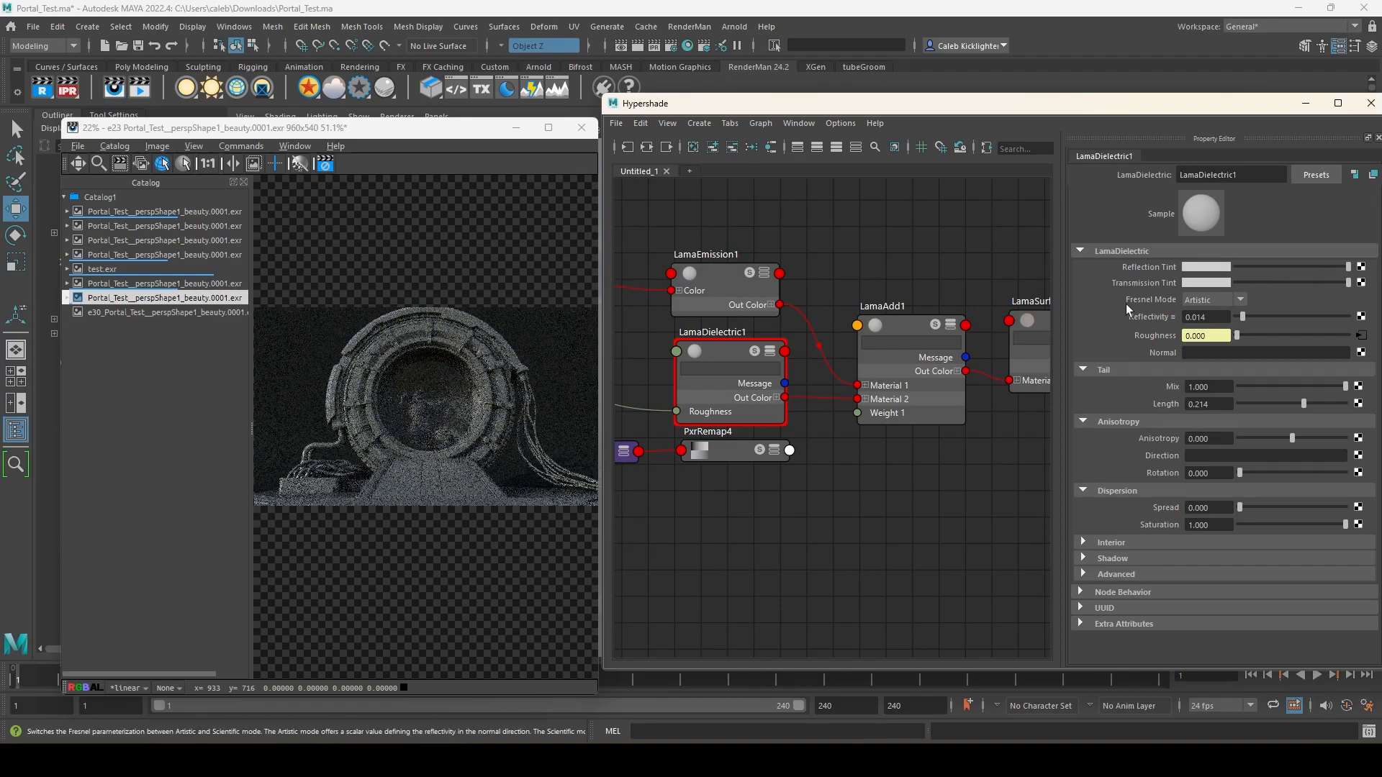
drag(1293, 282, 1095, 278)
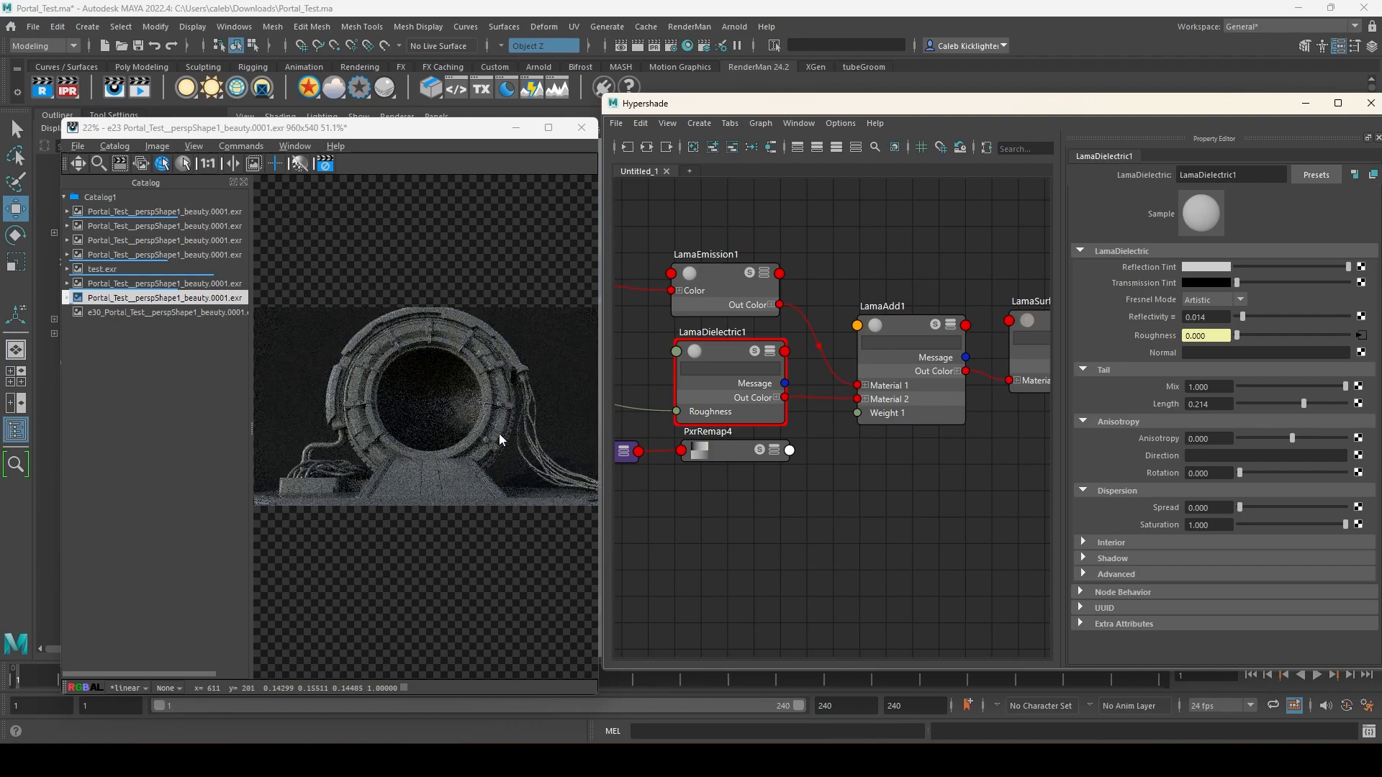
- Restore LamaDielectric1's Transmission Tint to full and set its reflectivity to 0.03
drag(1236, 283, 1350, 282)
click(1209, 316)
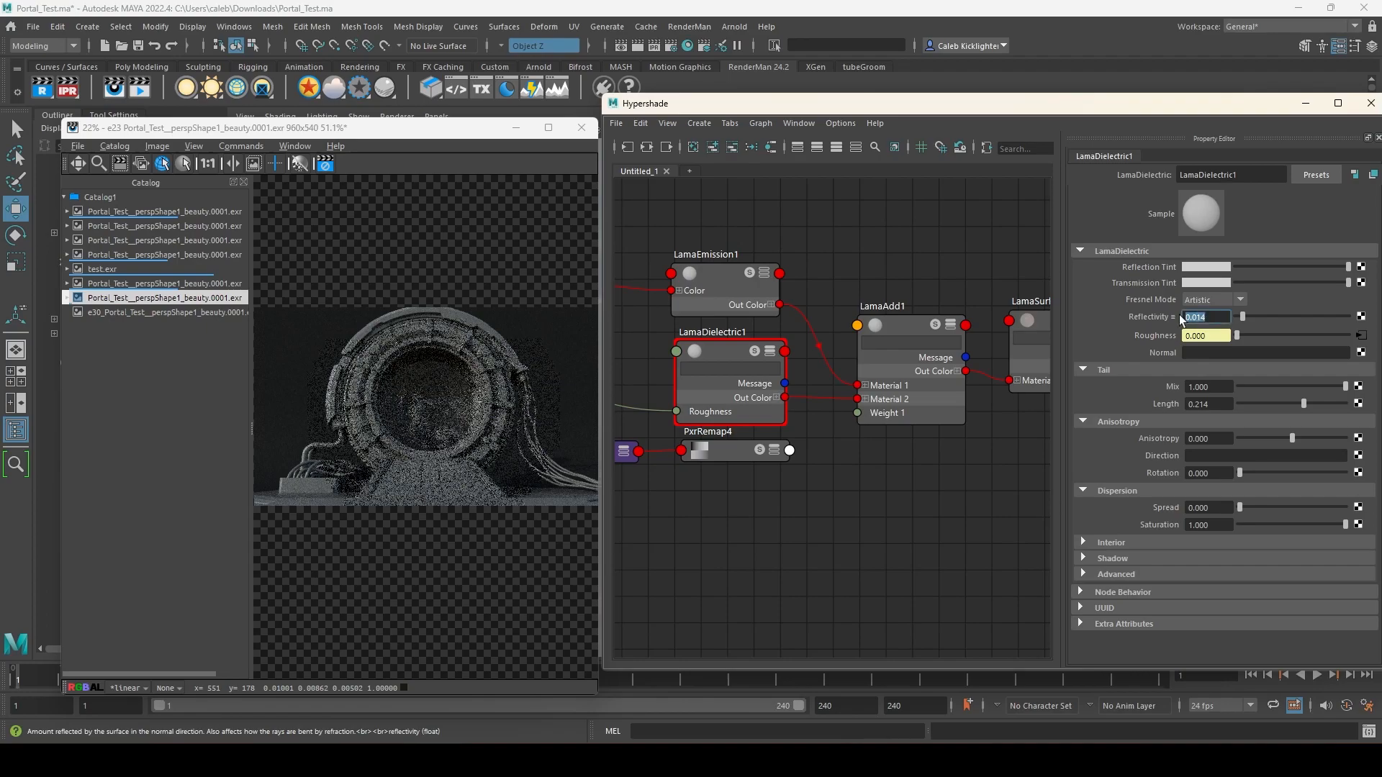
drag(1240, 315, 1257, 315)
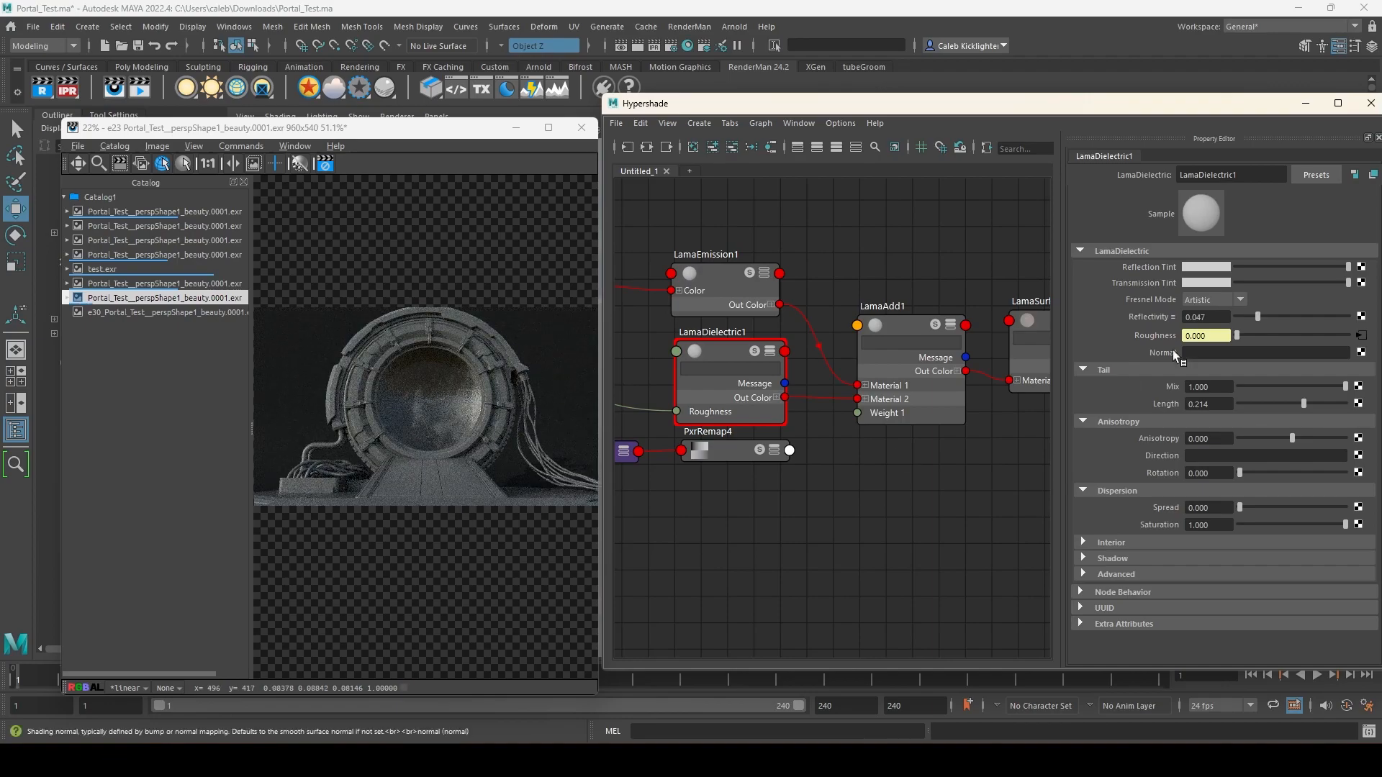
click(1184, 317)
text(0.03)
key(Return)
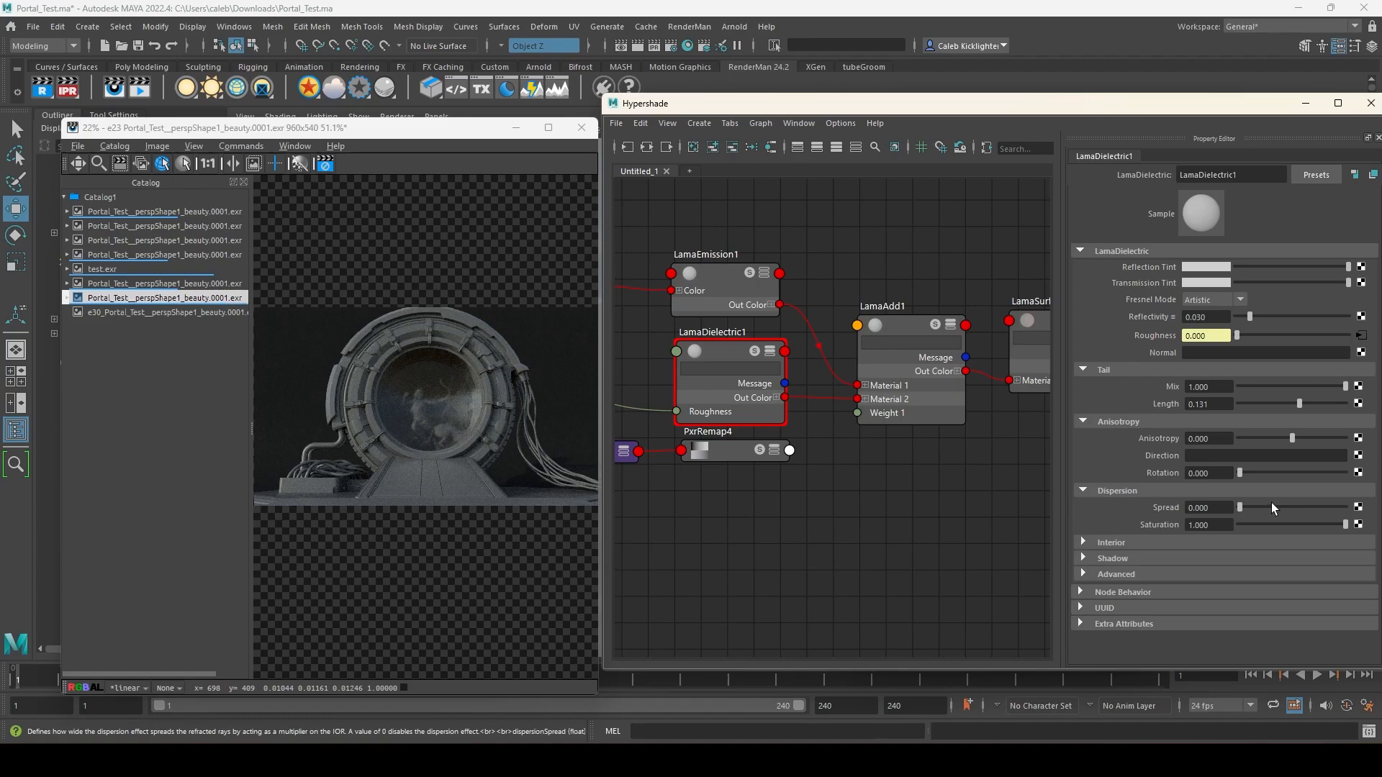
- Set LamaDielectric1's dispersion Spread to 0.25 and look through its Interior and Advanced settings
drag(1287, 508, 1346, 508)
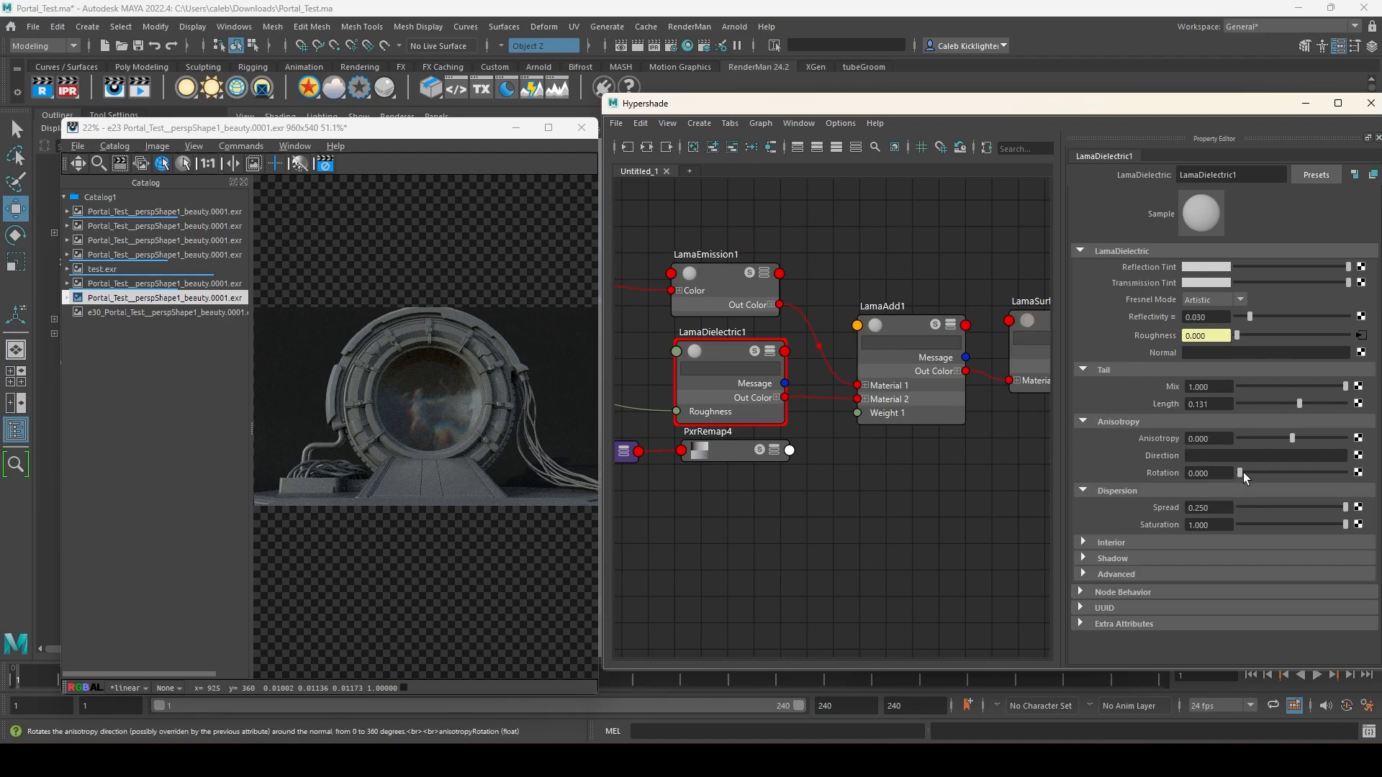
click(1141, 555)
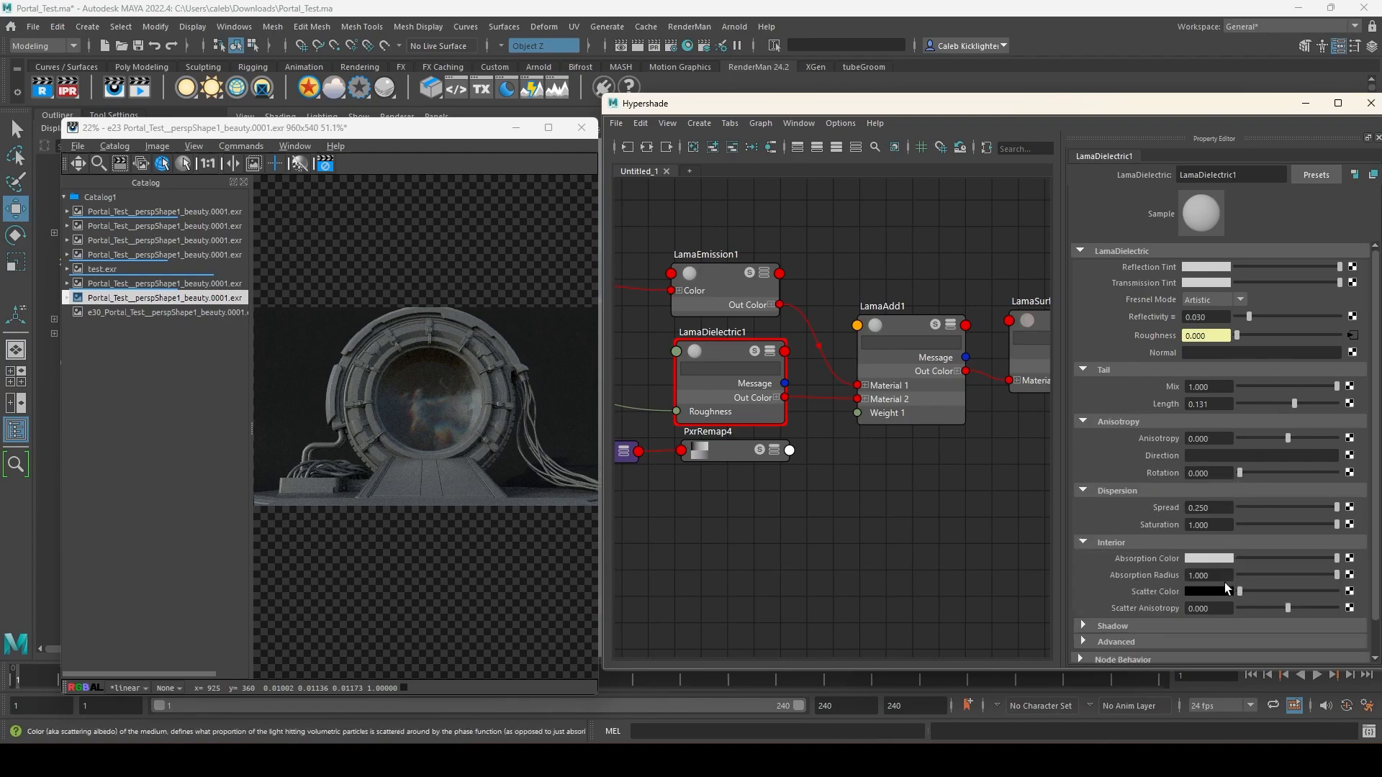
click(1150, 553)
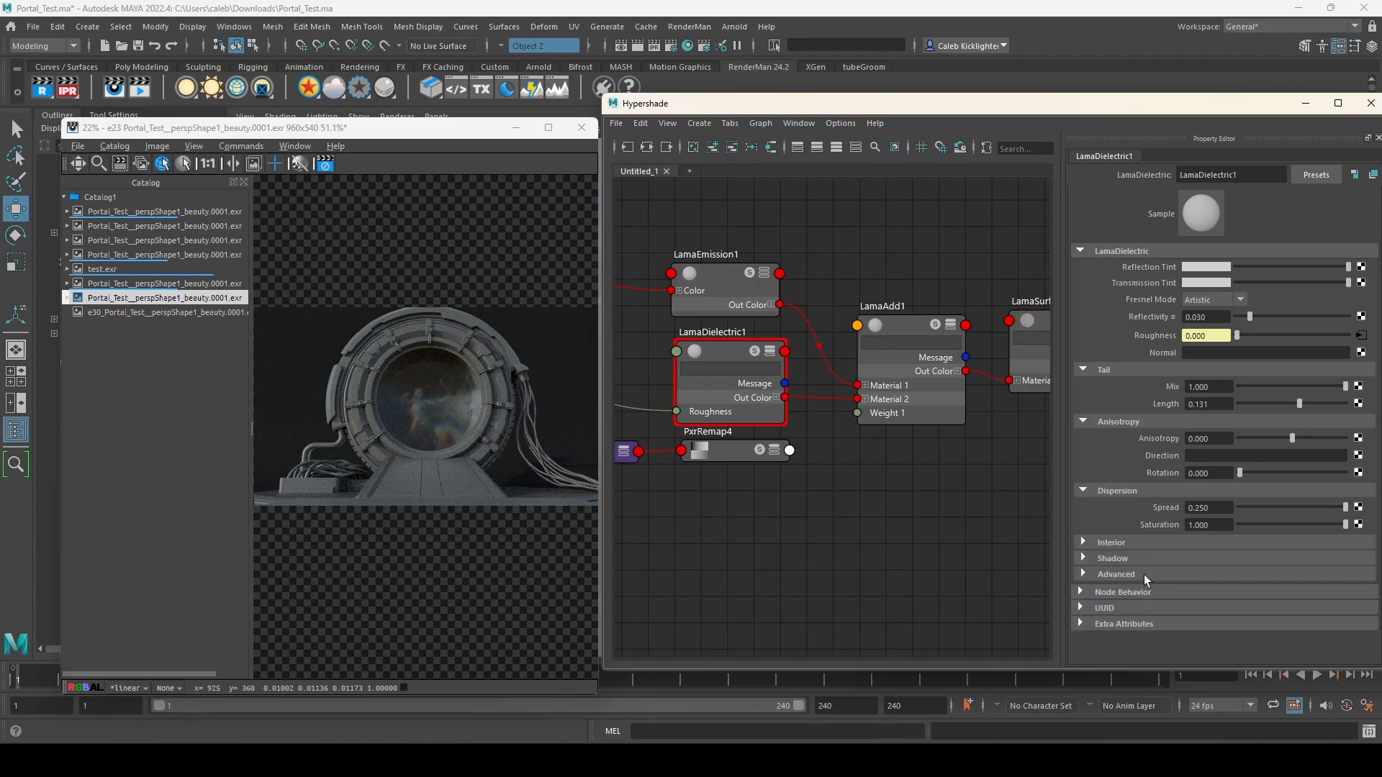
click(1147, 574)
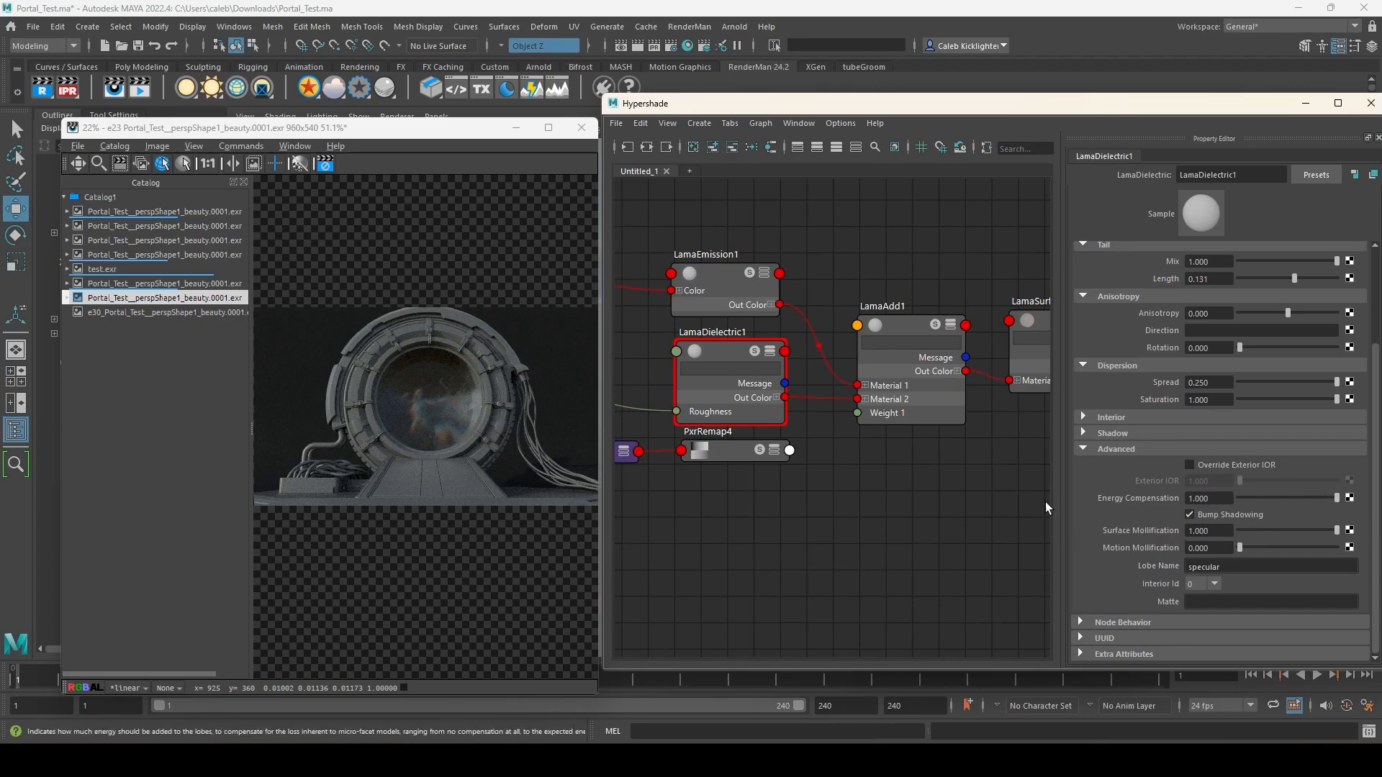
click(1086, 450)
- Raise LamaAdd1's Weight 1 to 1, and reconnect PxrRemap4's Result RGBR output to Weight 1
click(935, 403)
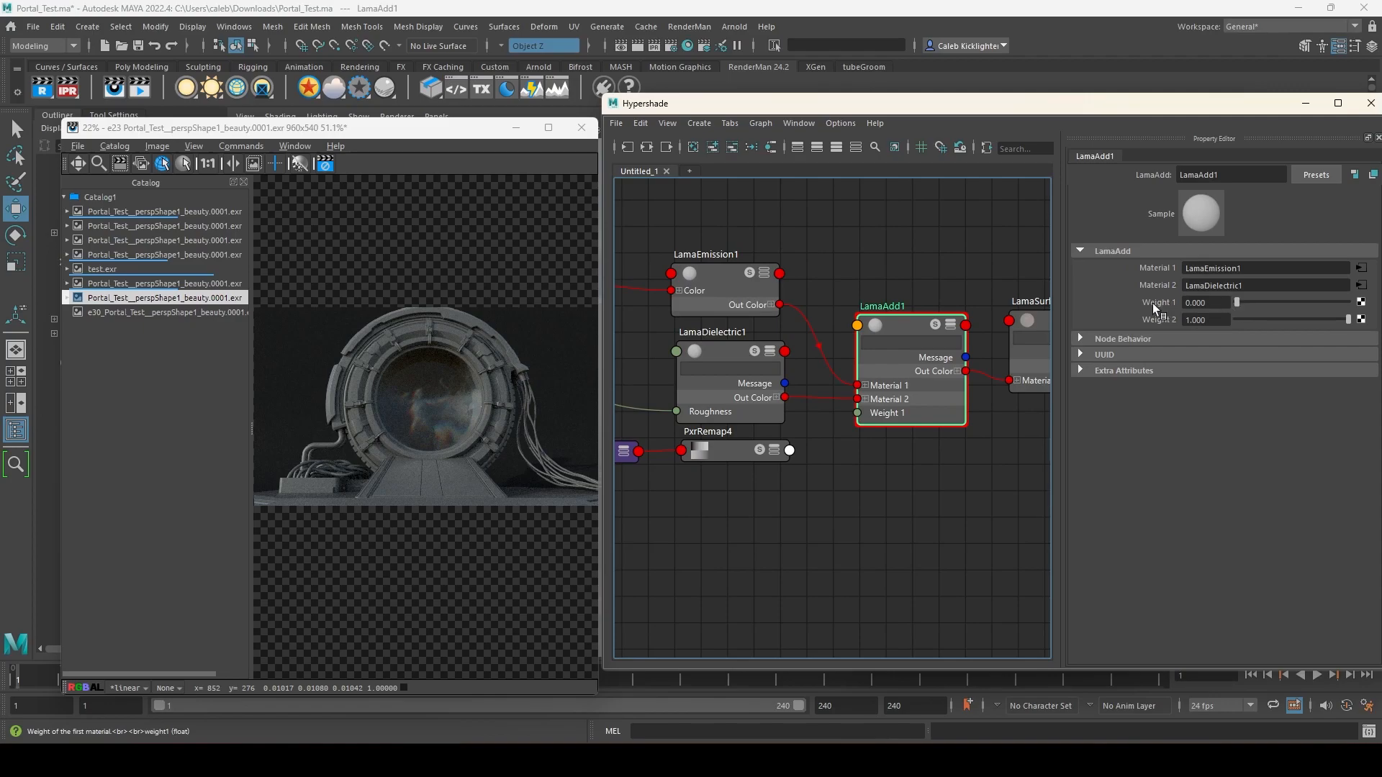
drag(1237, 303, 1346, 301)
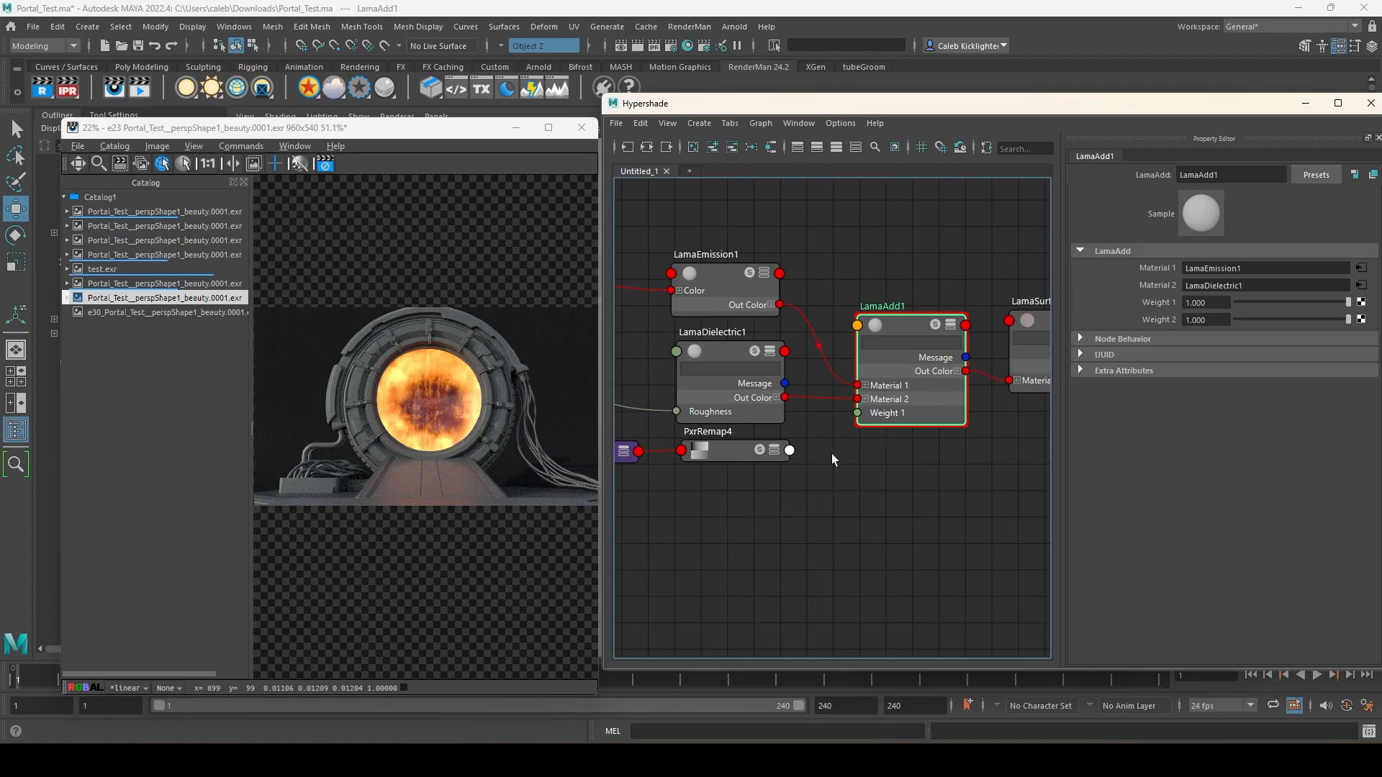
click(736, 453)
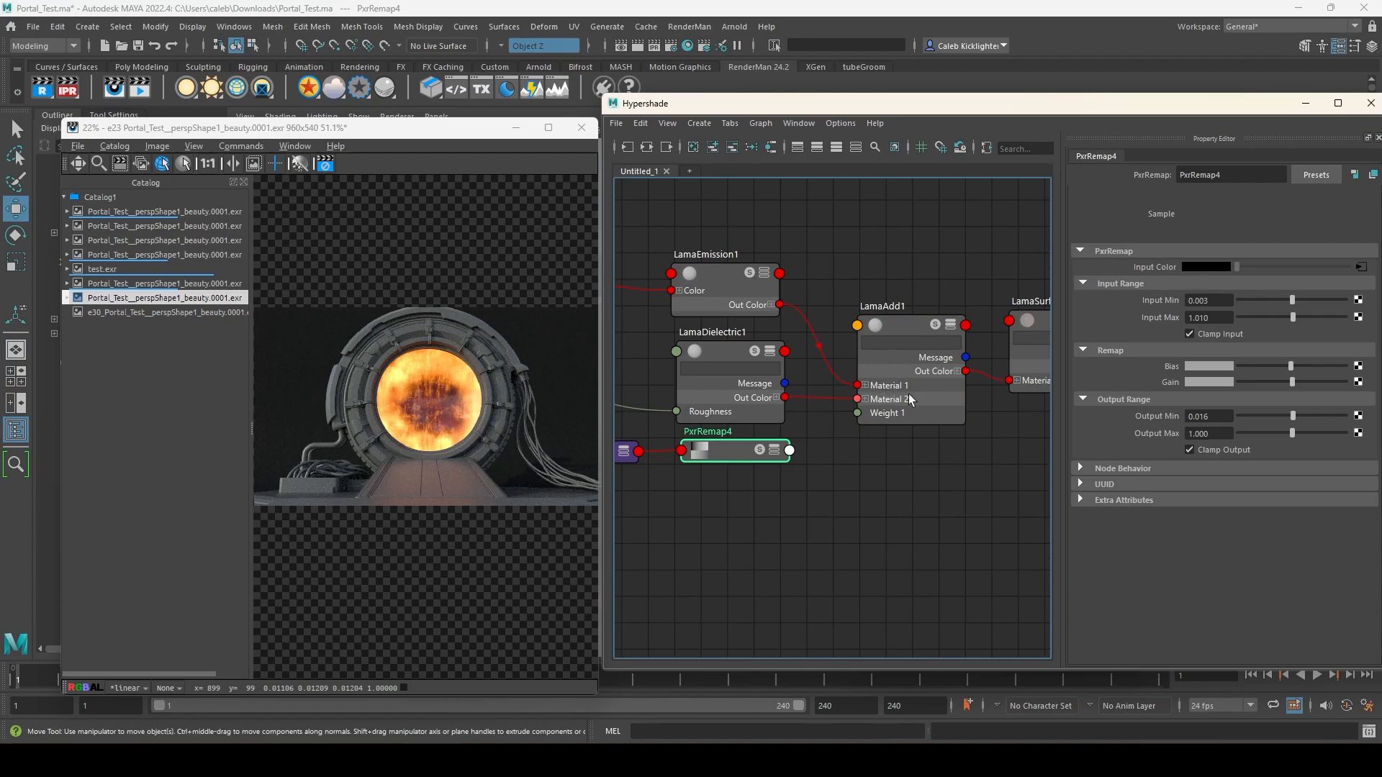
click(922, 408)
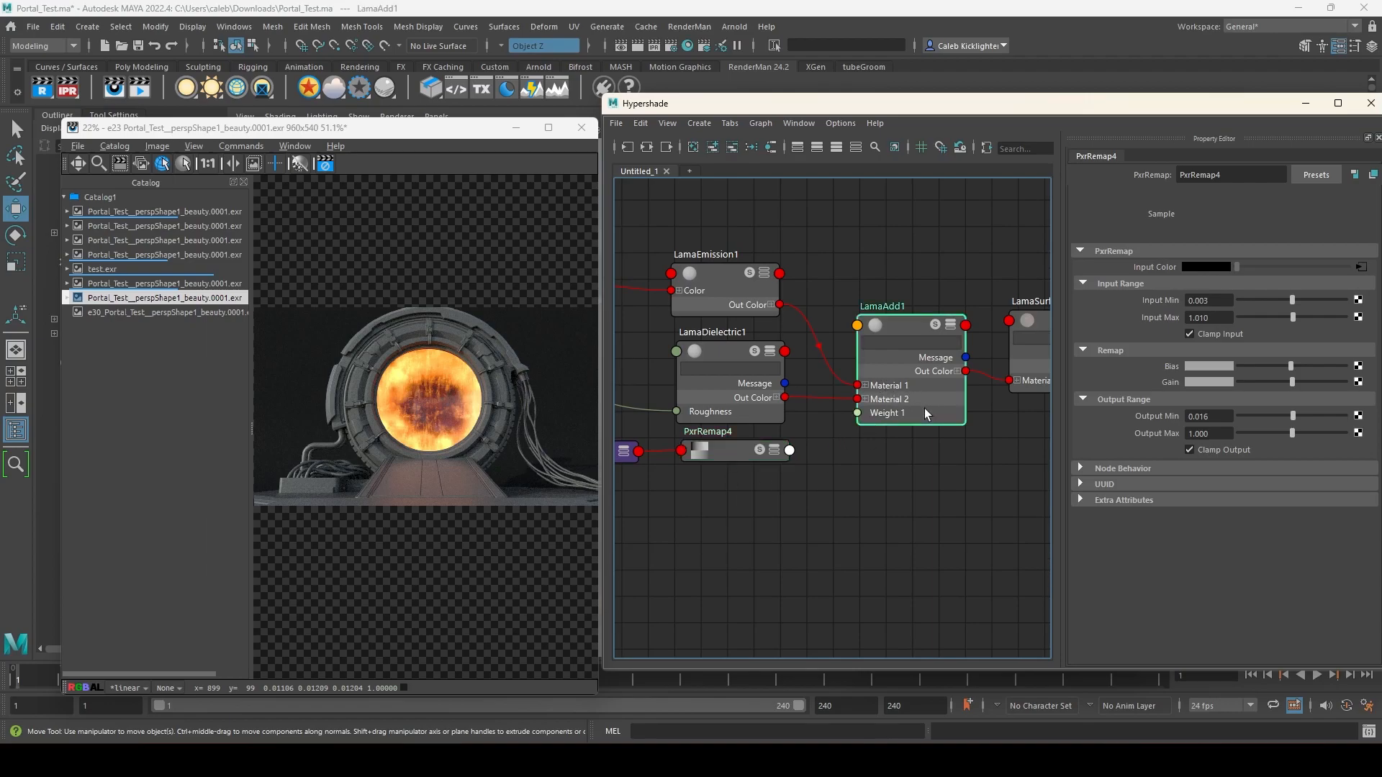
click(784, 452)
drag(790, 509, 857, 414)
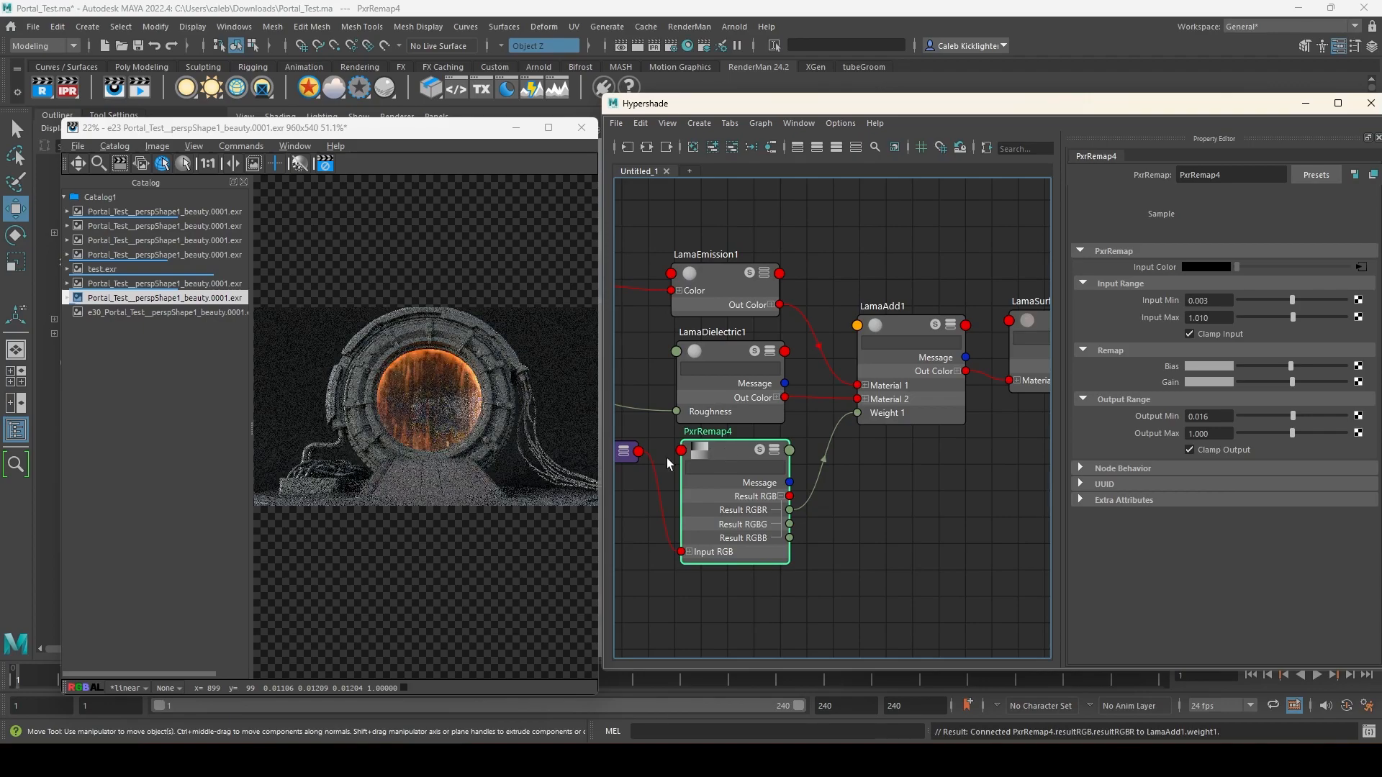
key(1)
drag(733, 447, 729, 490)
- Solo the mask texture to view it in the render, and set PxrRemap4's Output Min to 0 with LamaAdd1 soloed
alt+middle_drag(730, 489, 823, 500)
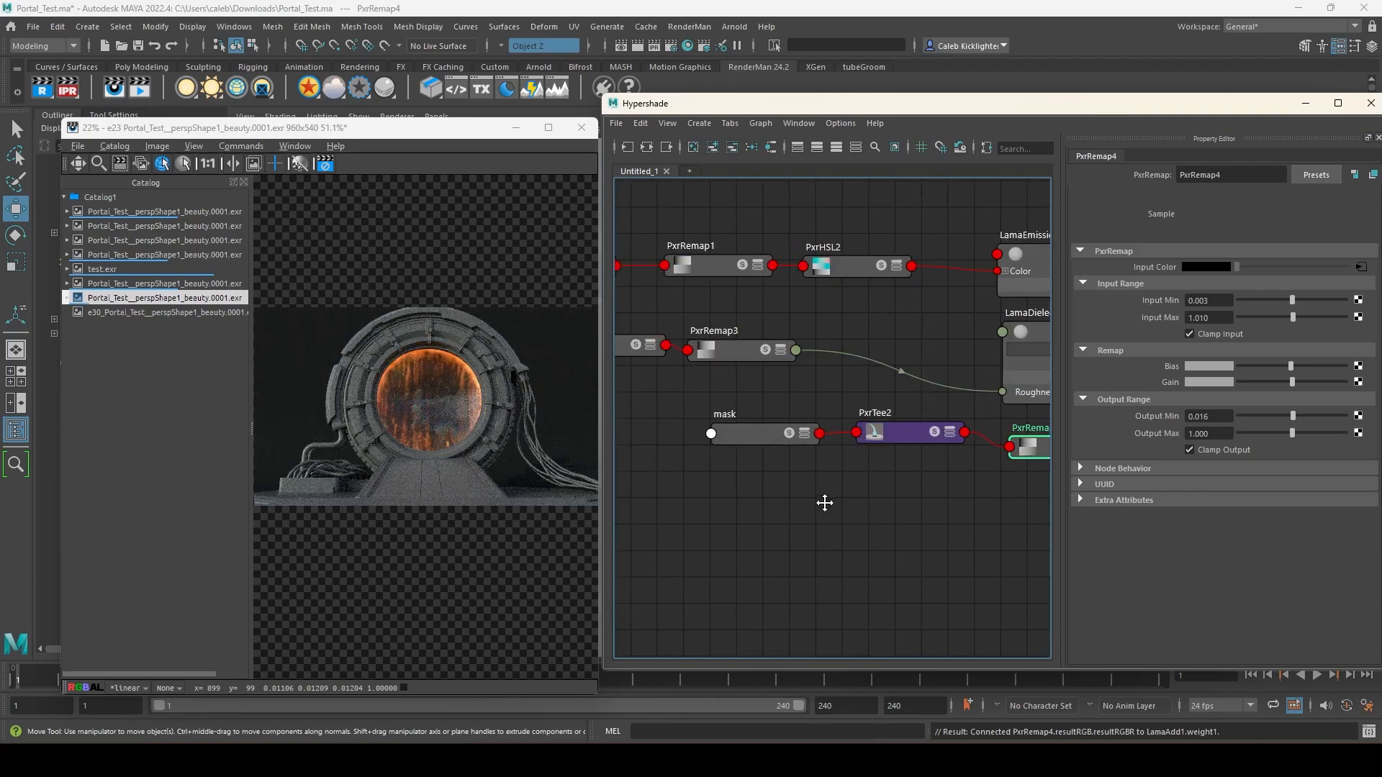
click(743, 433)
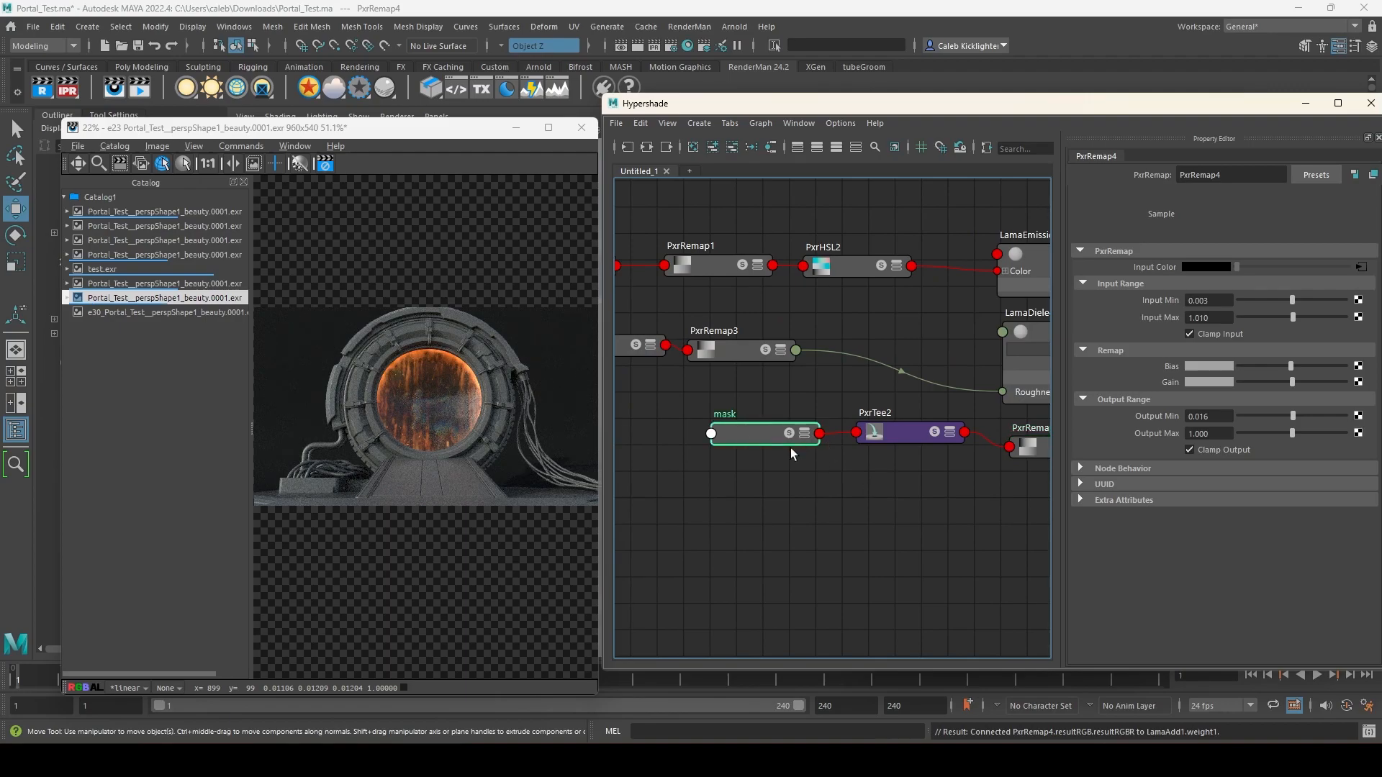
alt+middle_drag(783, 446, 792, 435)
click(797, 422)
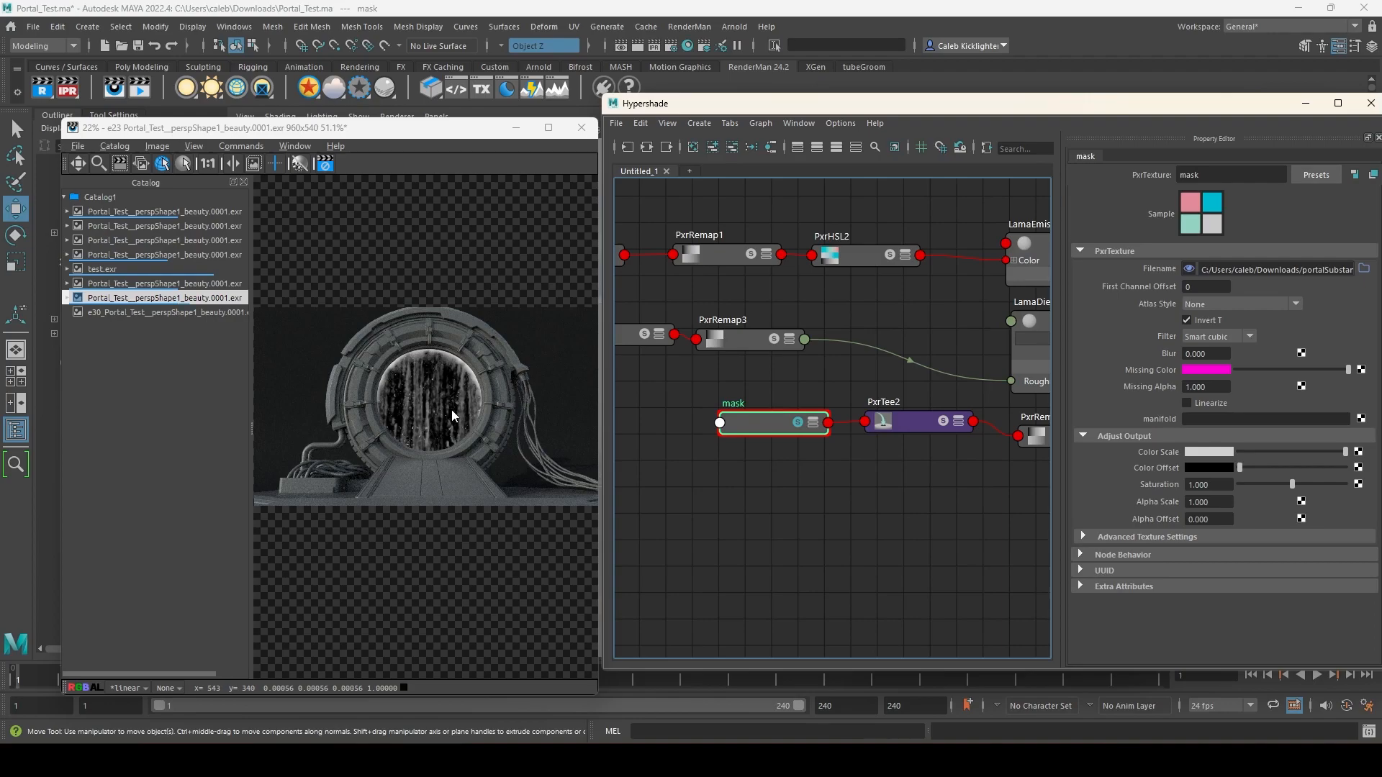
alt+middle_drag(1039, 440, 844, 444)
click(901, 444)
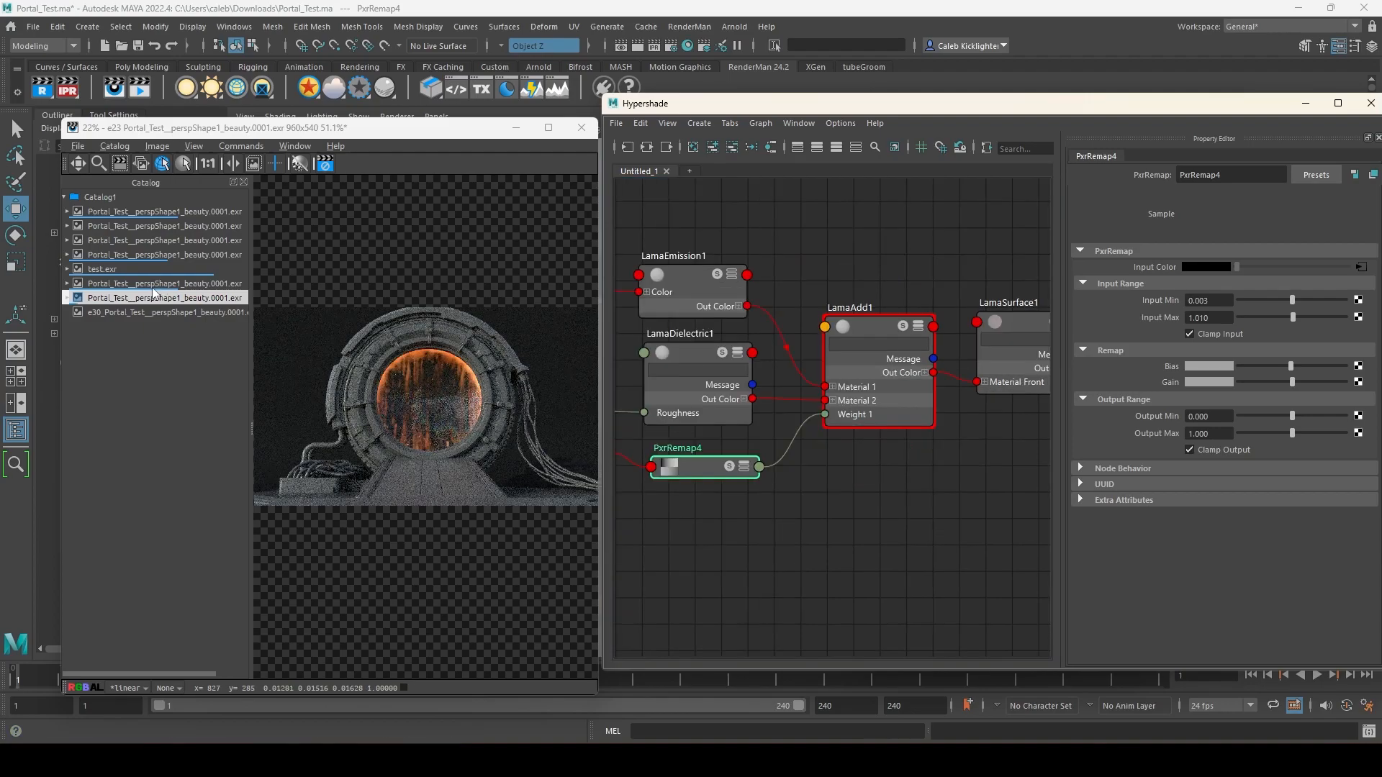
- Compare the live layered Lama render with the earlier portal renders in the image catalog
click(158, 311)
click(170, 285)
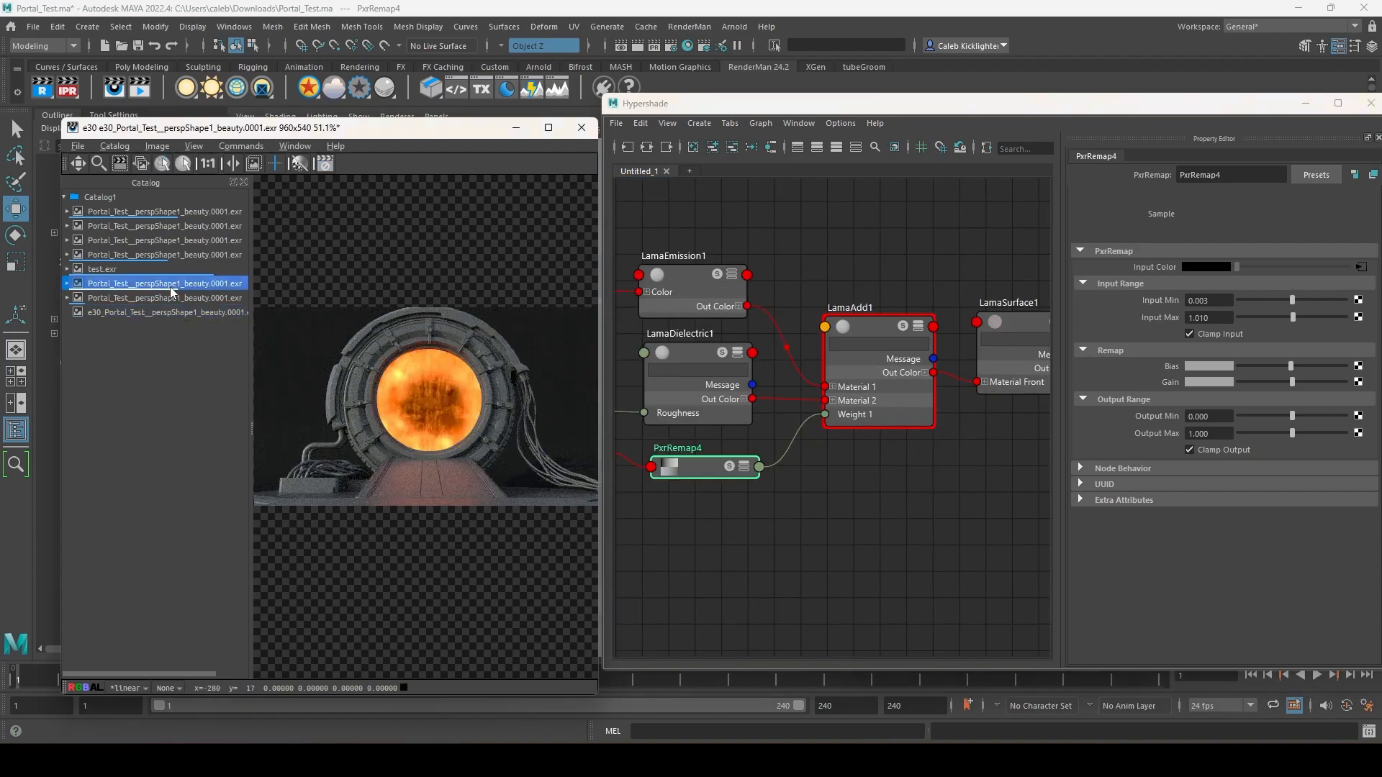
click(161, 298)
click(165, 311)
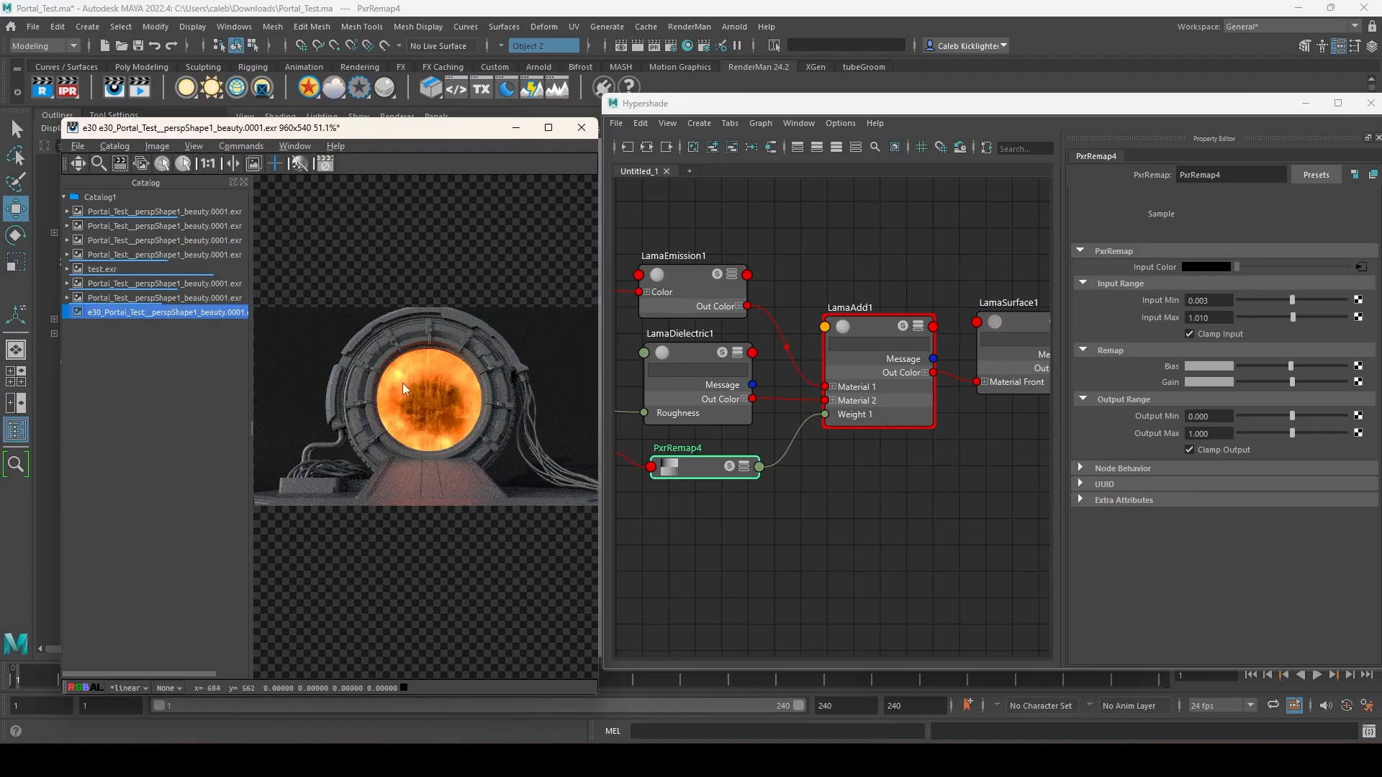
click(147, 297)
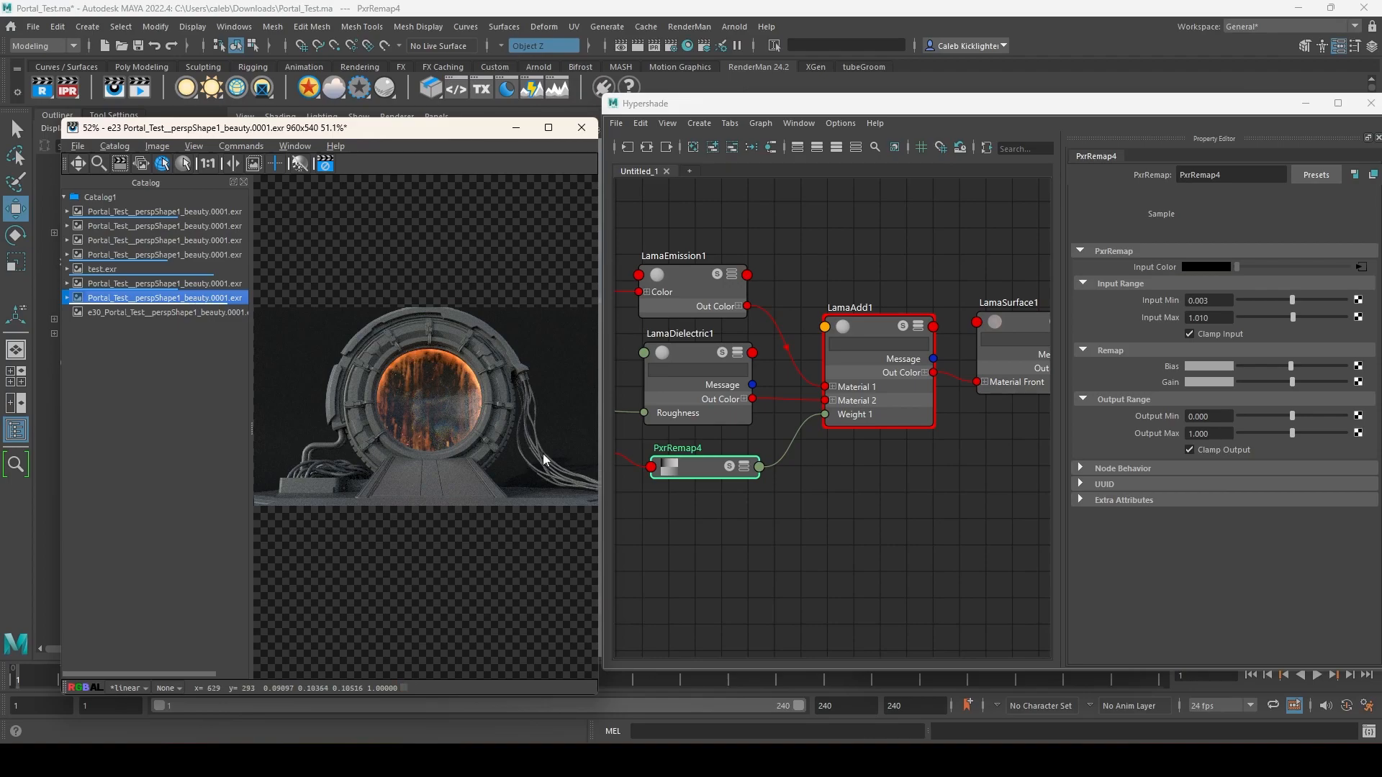
- Hide portal_thin, show pCylinder2 in the live render, and select its child PxrDiskLight
alt+middle_drag(800, 573, 940, 562)
drag(301, 132, 492, 119)
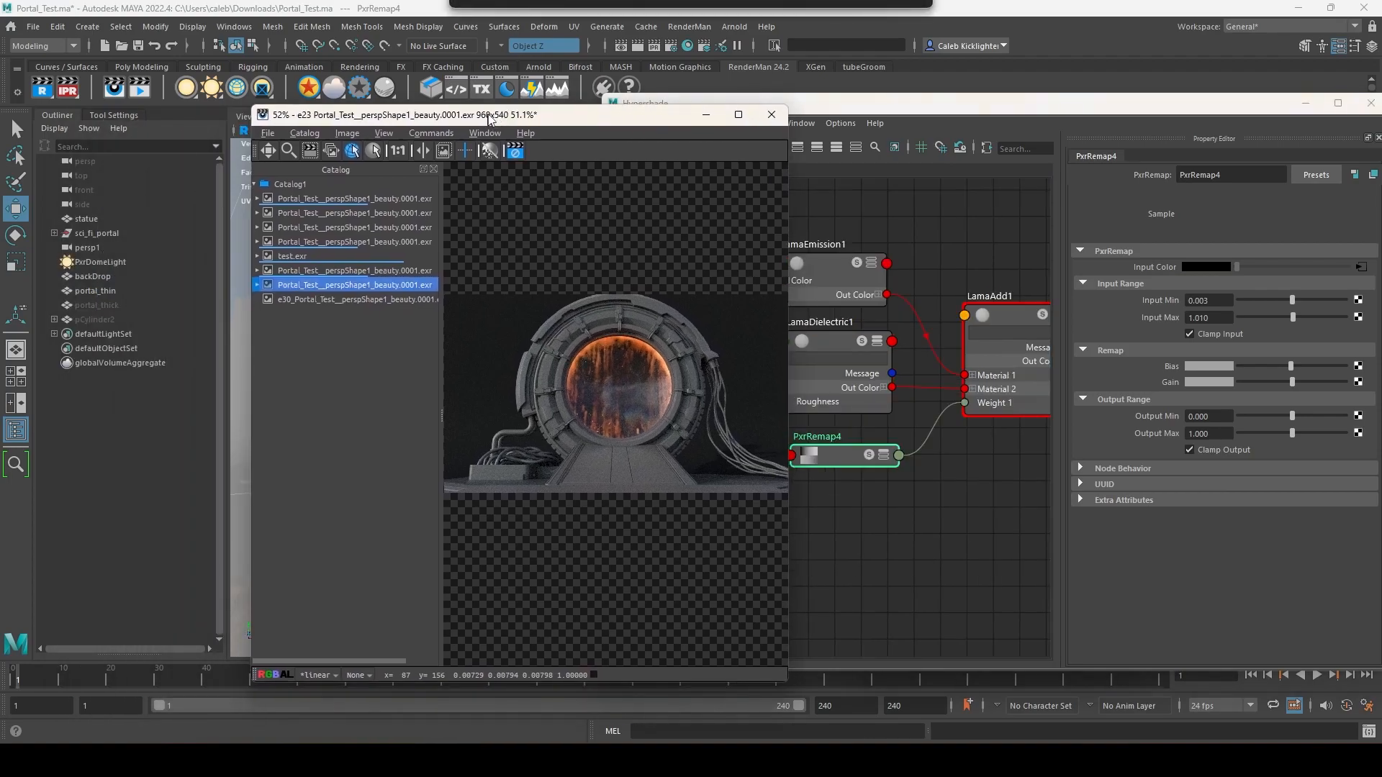
click(94, 288)
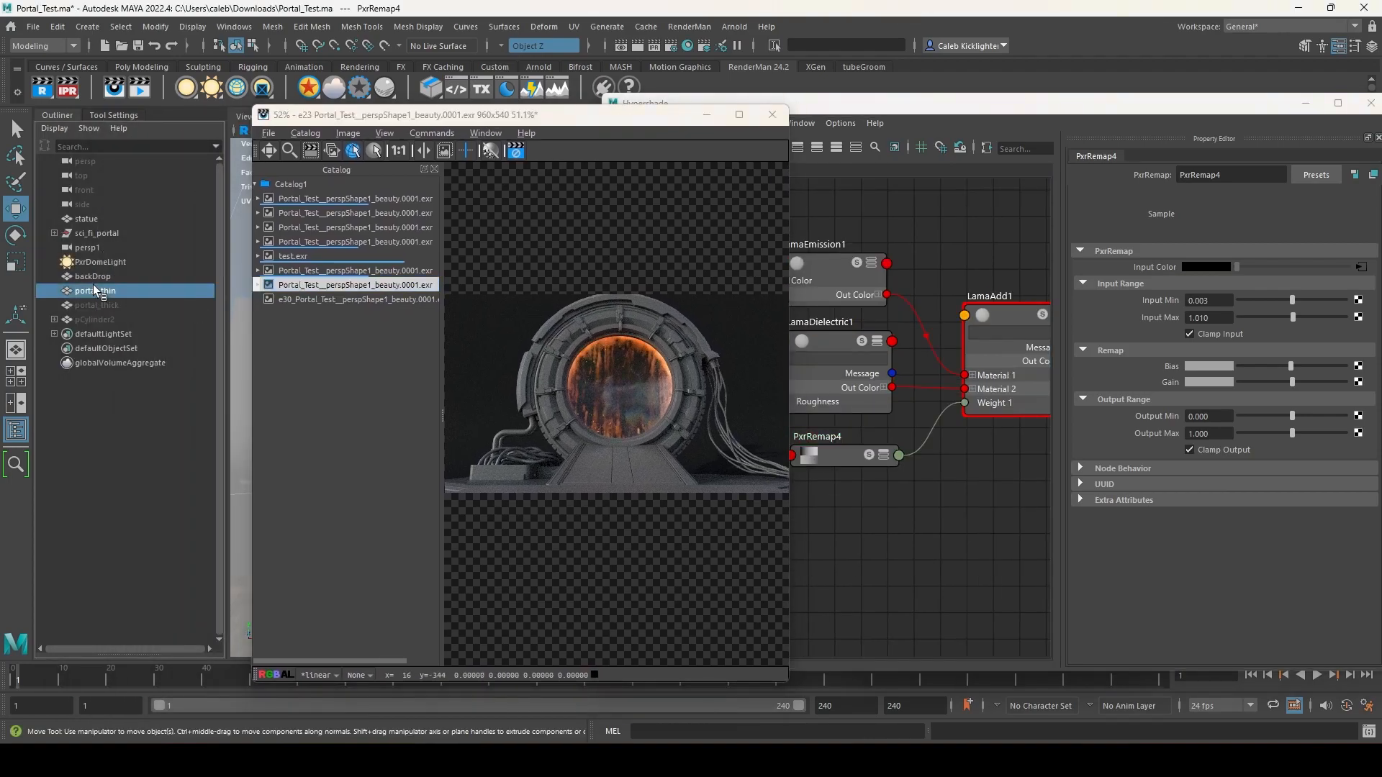
key(ctrl+h)
click(110, 321)
key(shift+h)
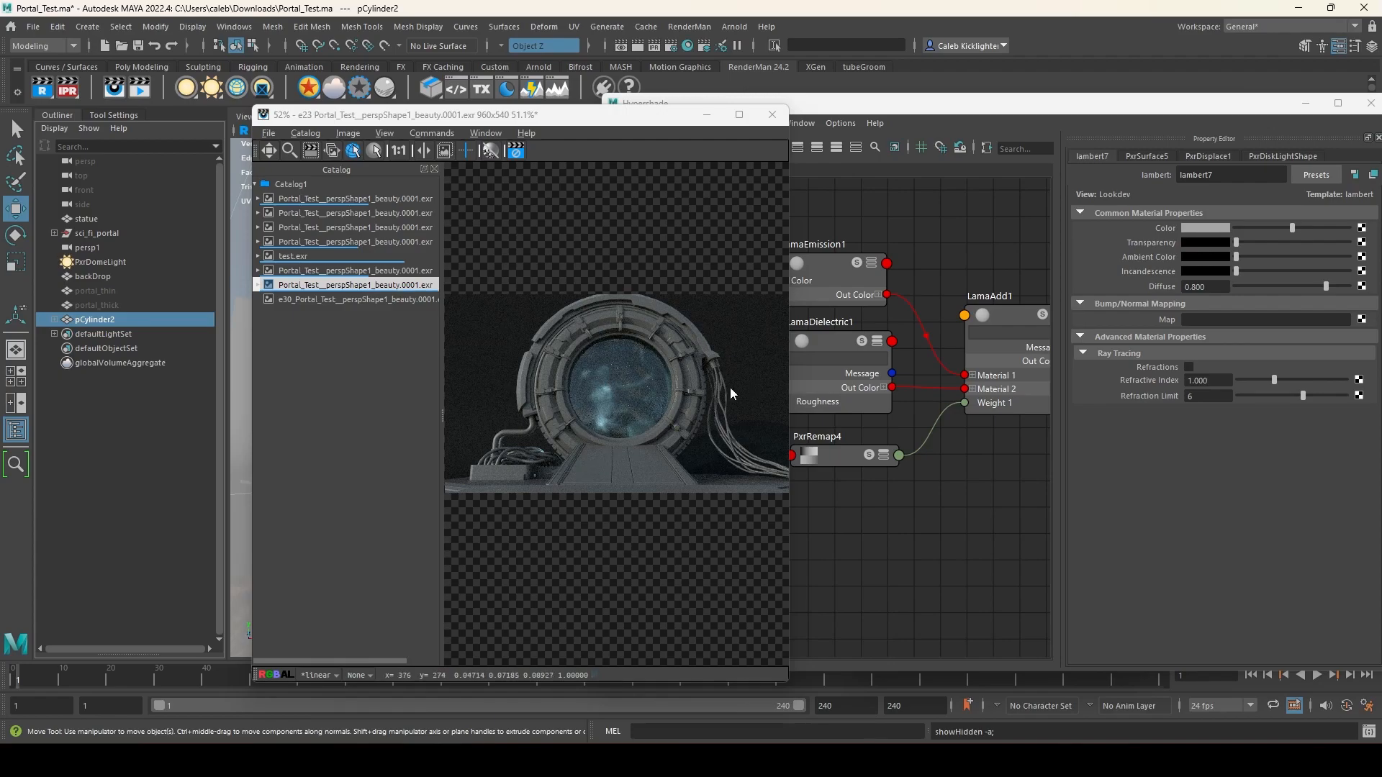
click(54, 319)
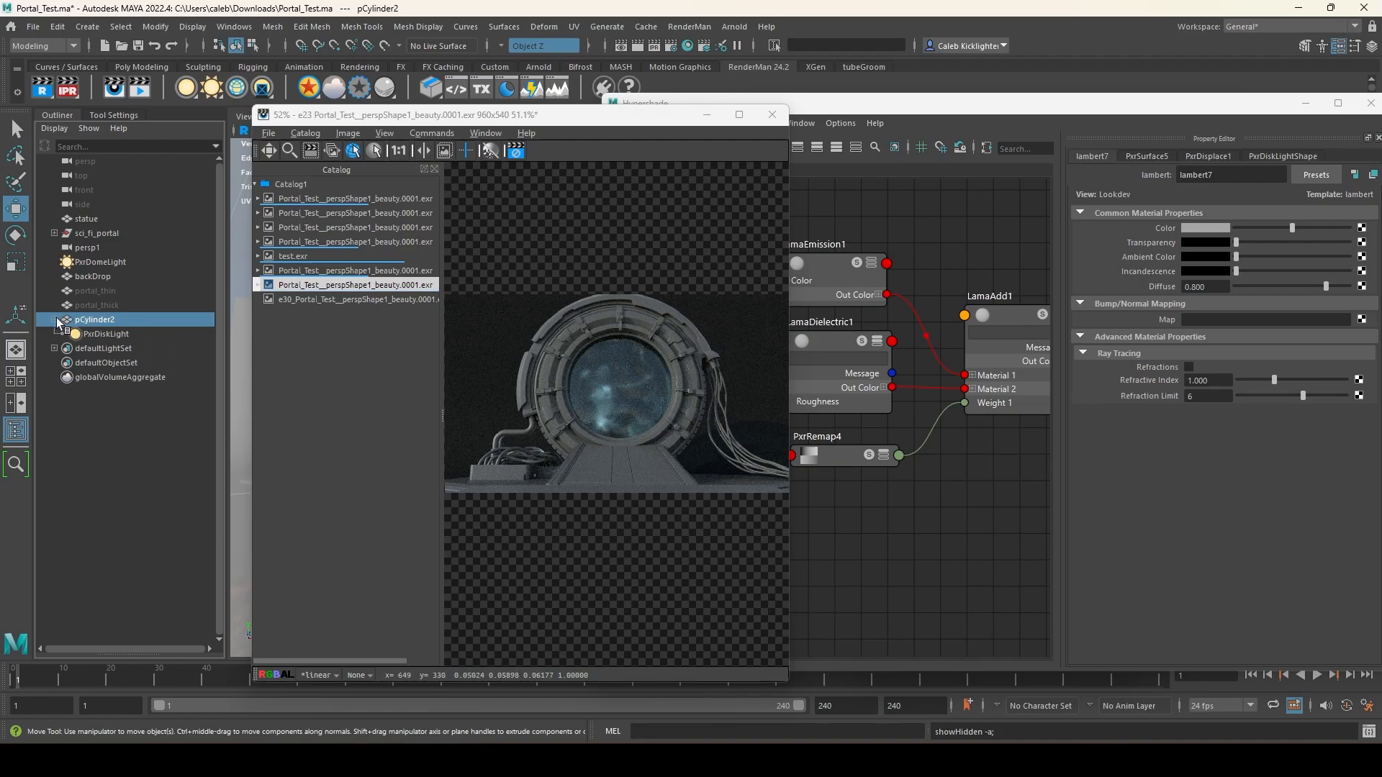
click(101, 333)
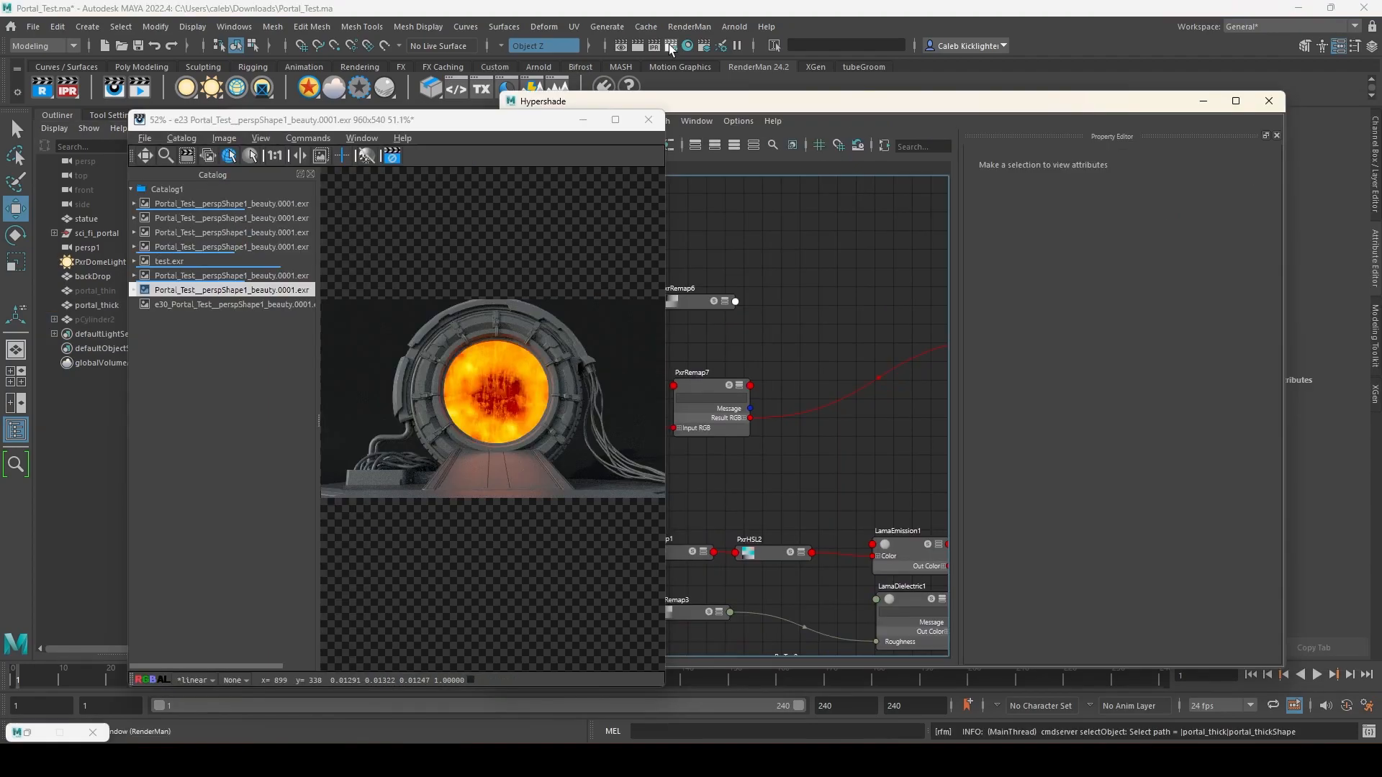
- Open the RenderMan render settings showing the AOV displays and place them beside the render view
click(669, 46)
drag(432, 67, 878, 68)
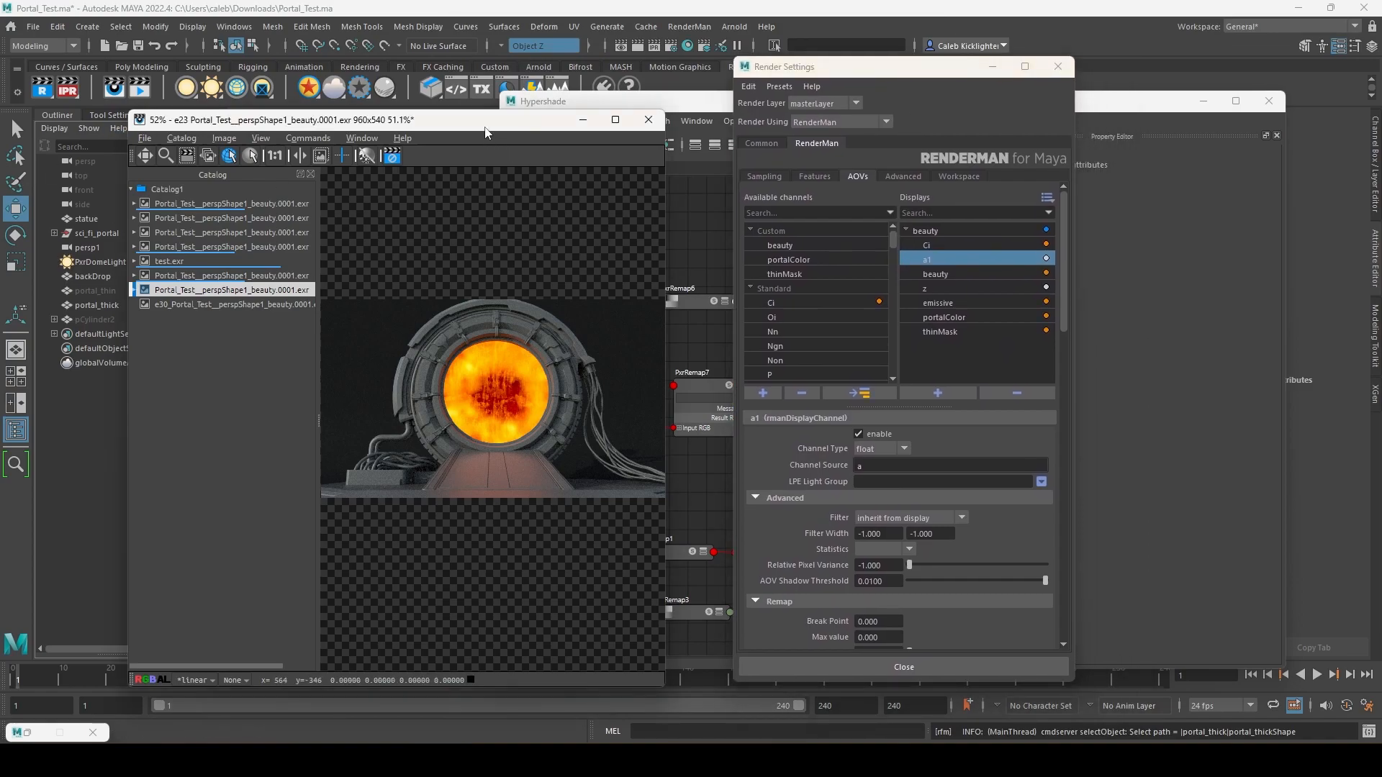
key(i)
key(i)
key(c)
key(i)
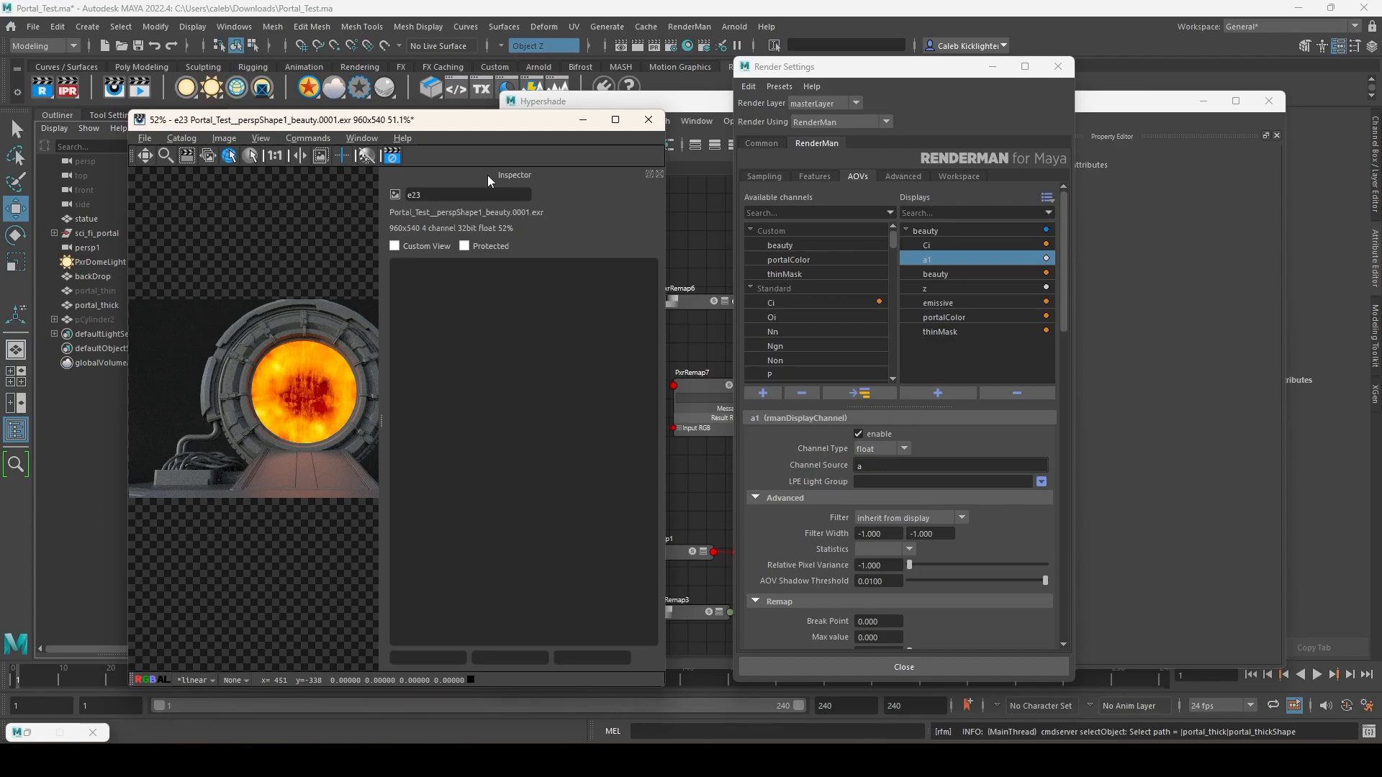
key(i)
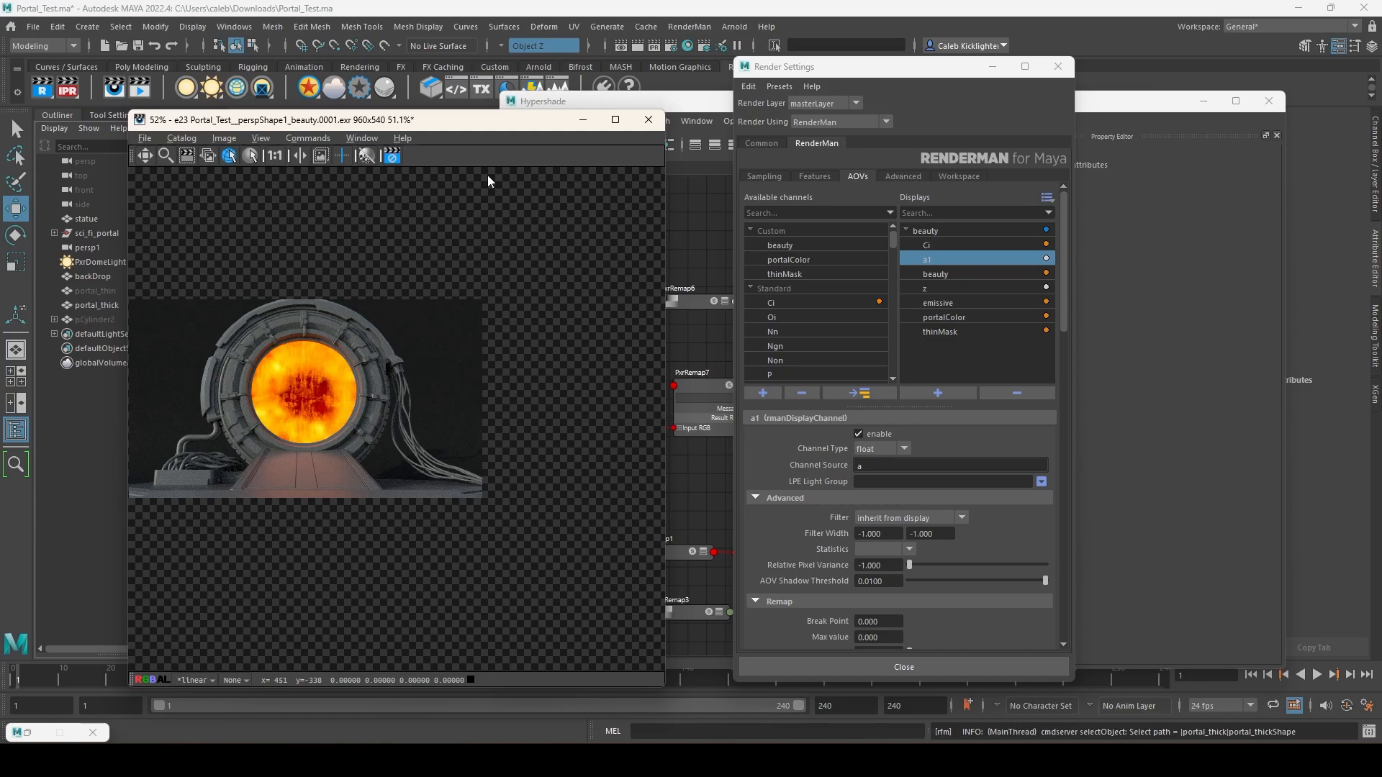
key(space)
key(space)
key(space)
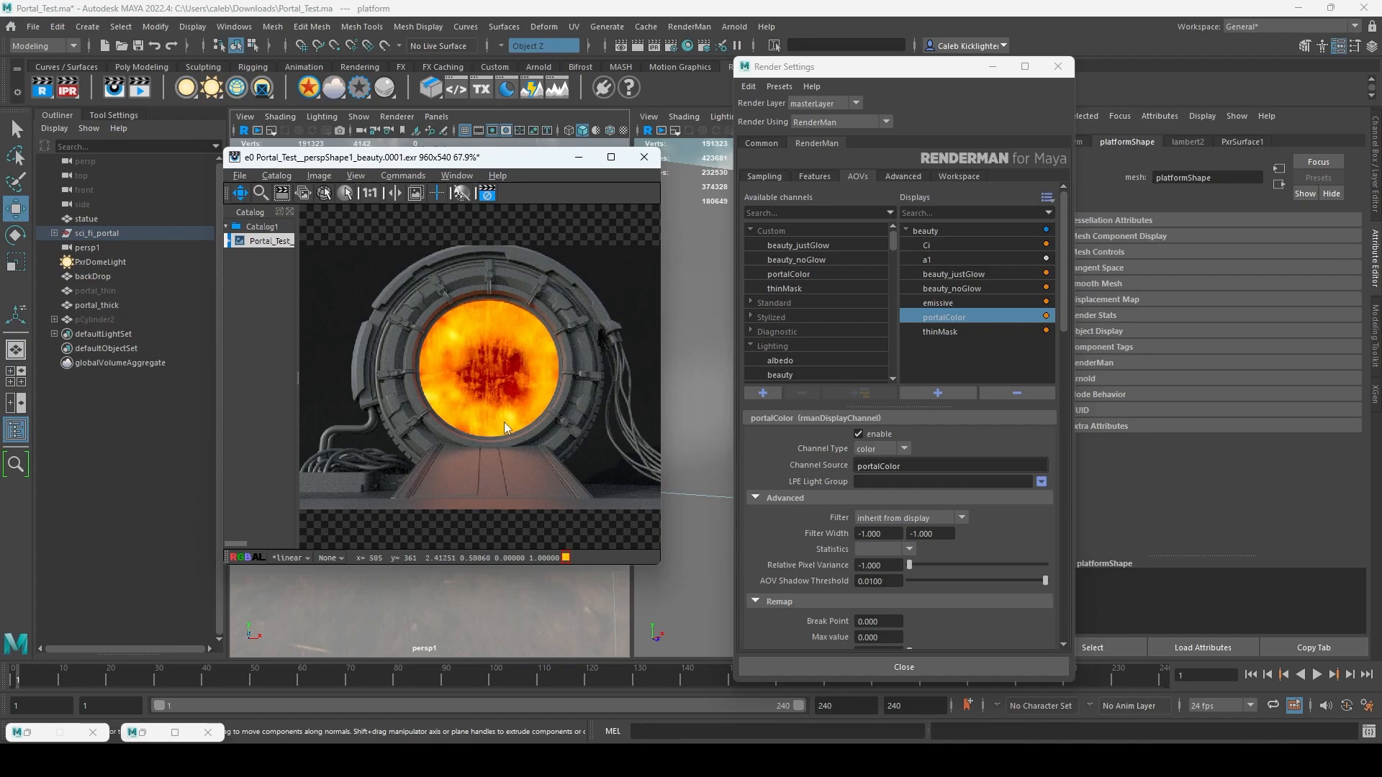
- Expand the beauty render's AOV images, widen the catalog to read their names, and view the id pass
click(228, 241)
click(227, 240)
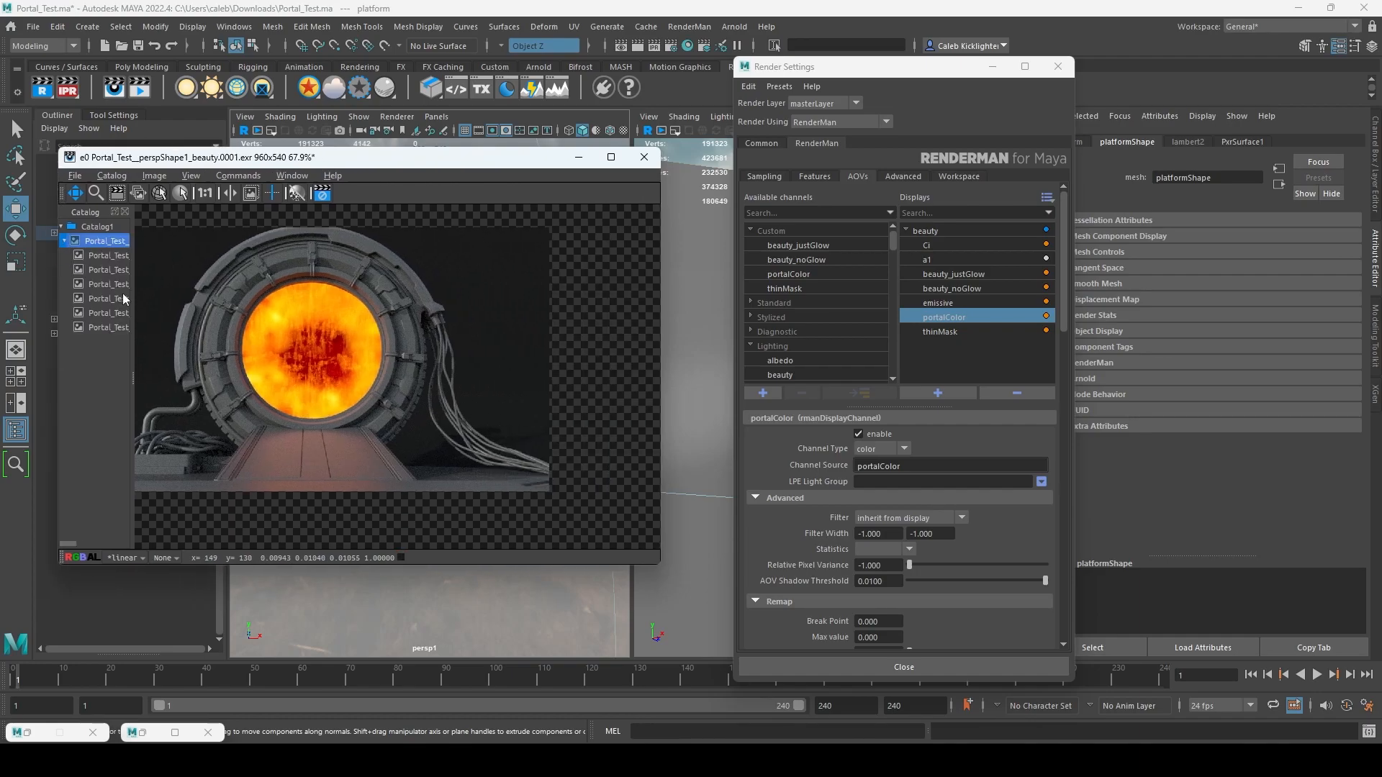
drag(133, 305, 296, 303)
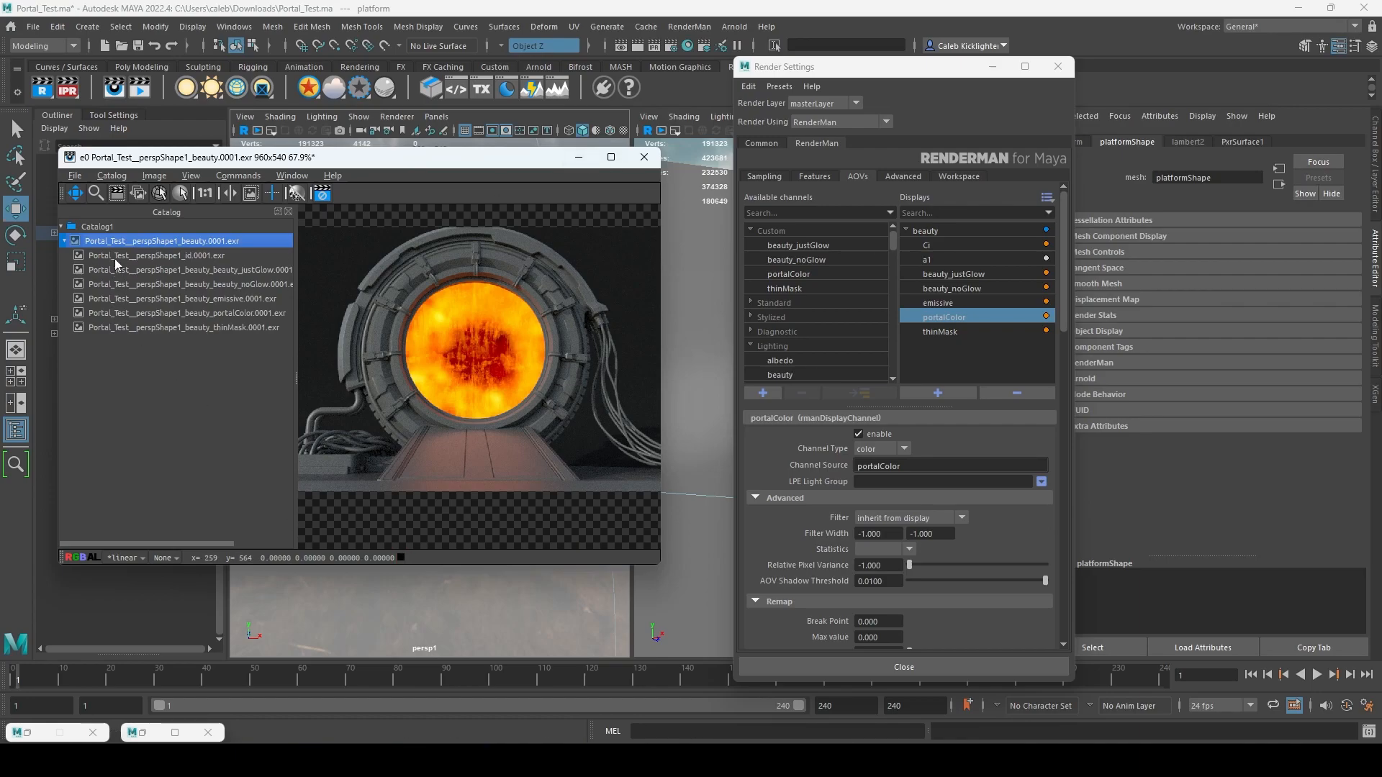
click(157, 256)
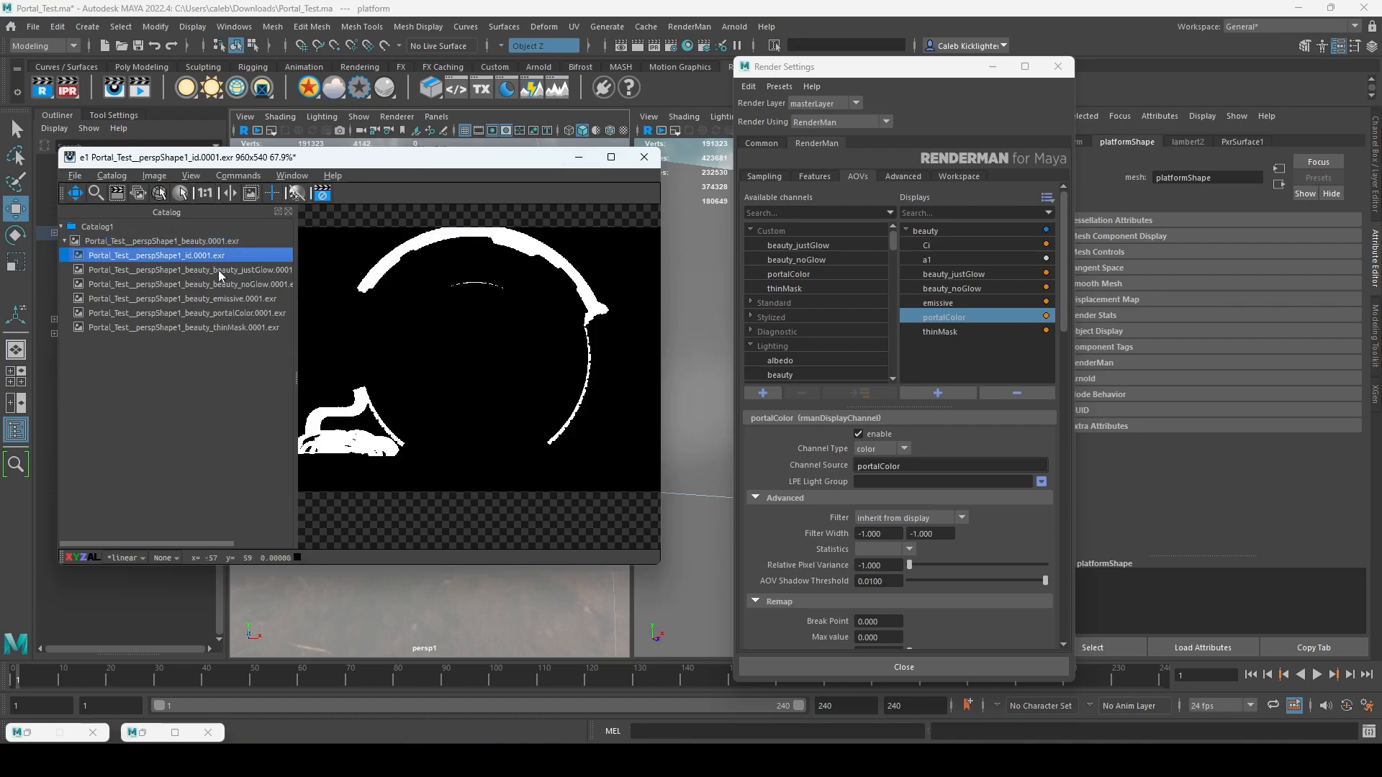
- Compare the beauty_justGlow and beauty_noGlow passes with each other and with the full beauty render
click(238, 271)
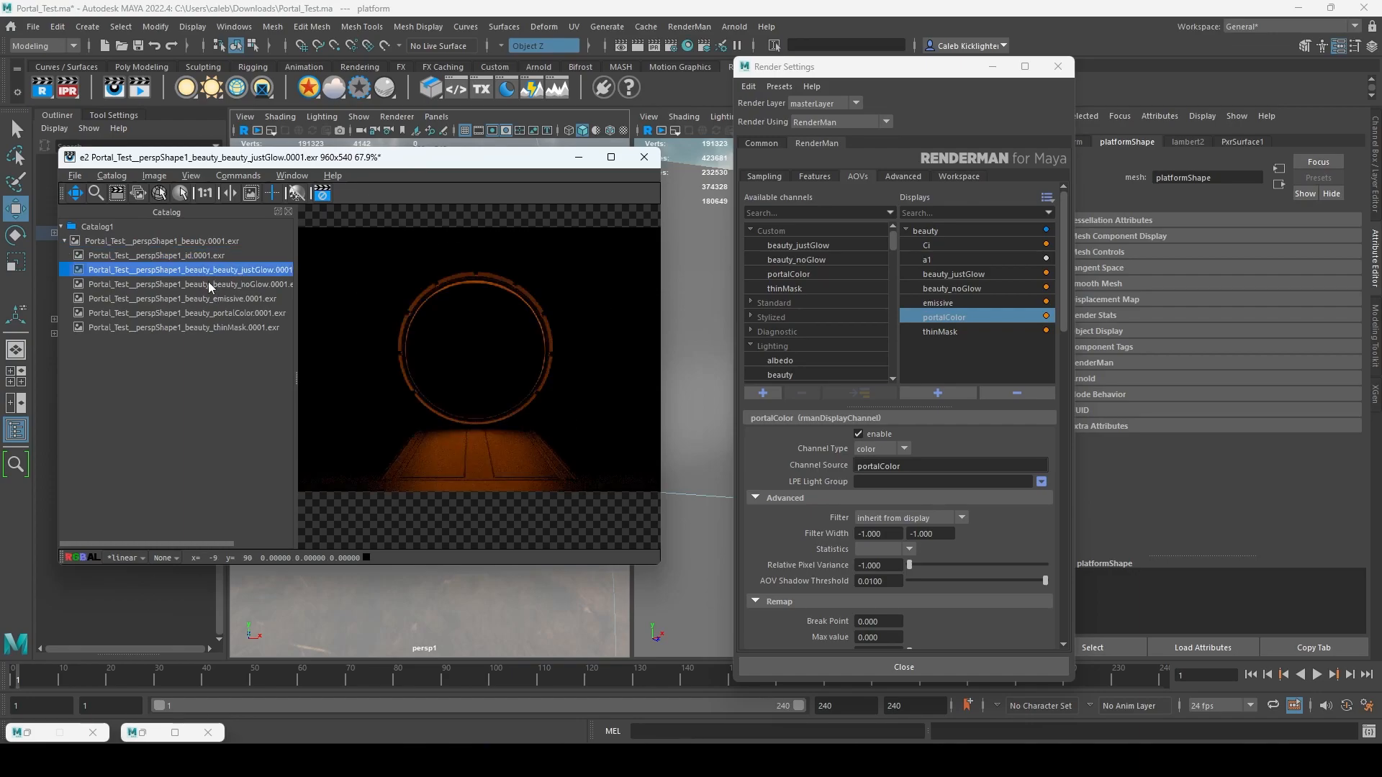
click(208, 283)
click(230, 272)
click(223, 285)
click(230, 272)
click(232, 283)
click(235, 273)
click(234, 283)
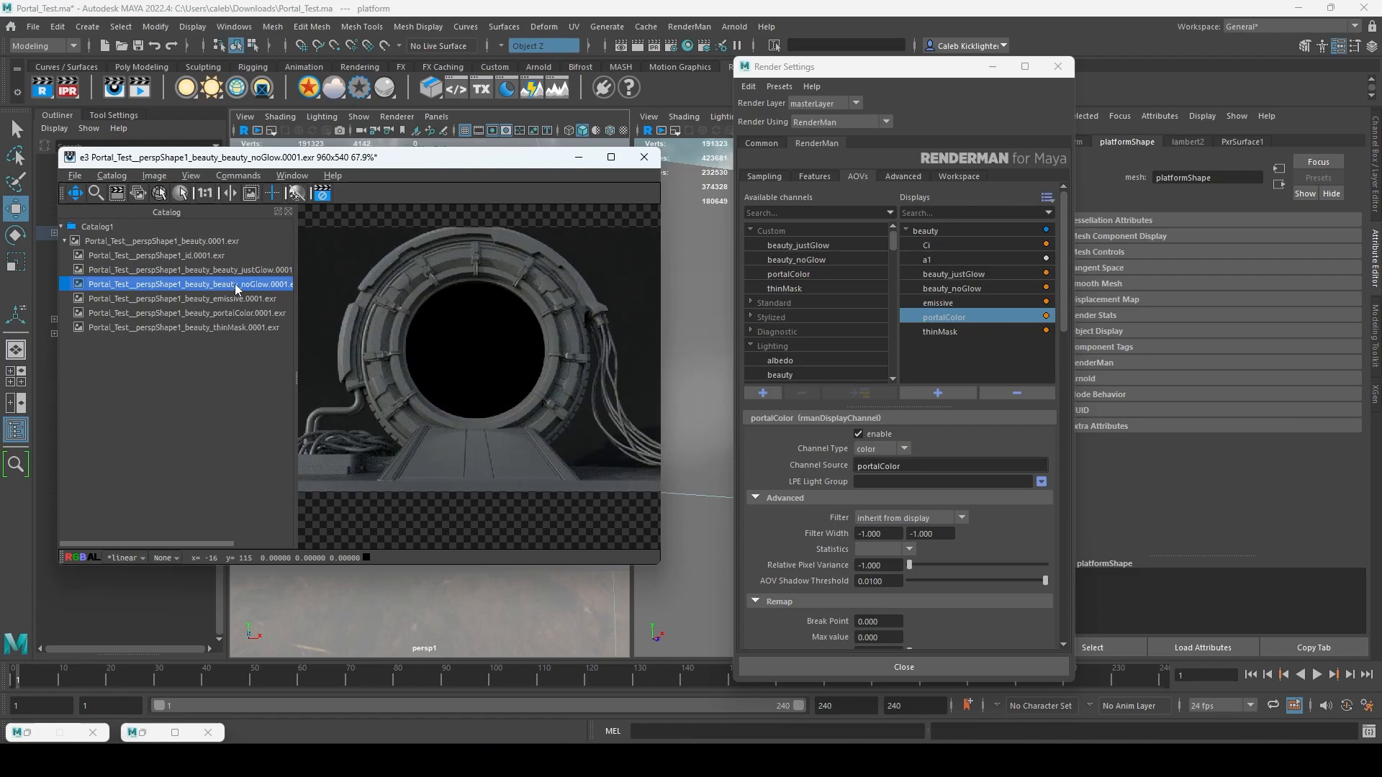
click(216, 240)
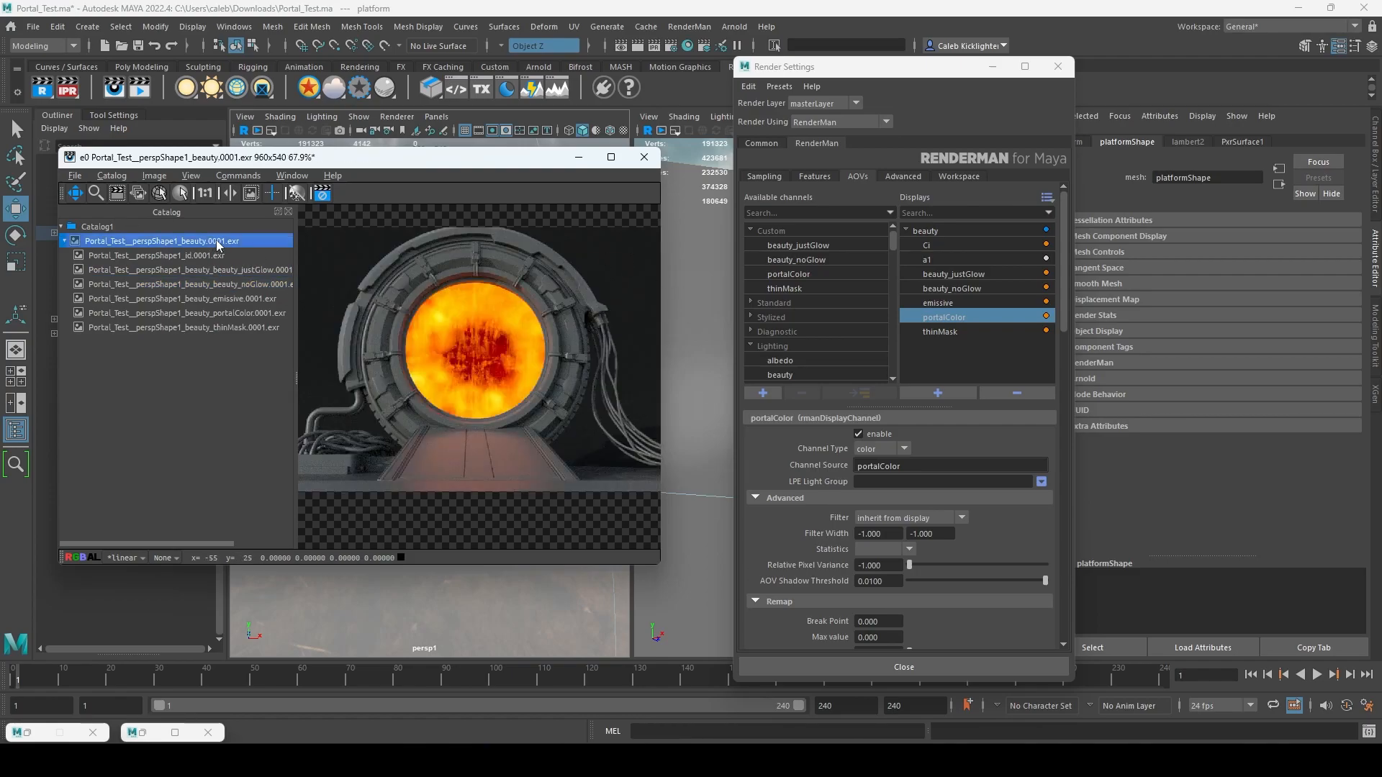
click(231, 285)
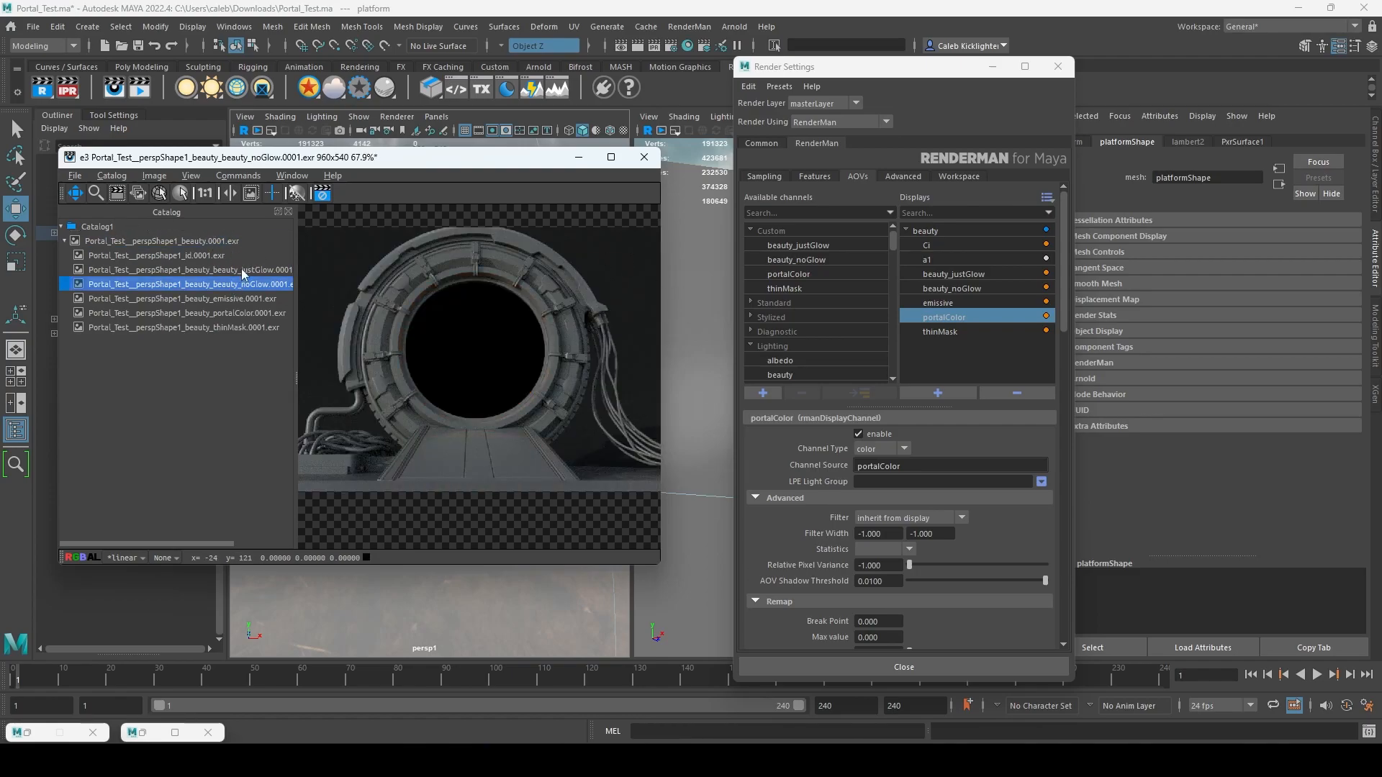
- Compare the beauty_justGlow, beauty_noGlow, emissive, portalColor and thinMask passes in the beauty render's catalog
click(241, 269)
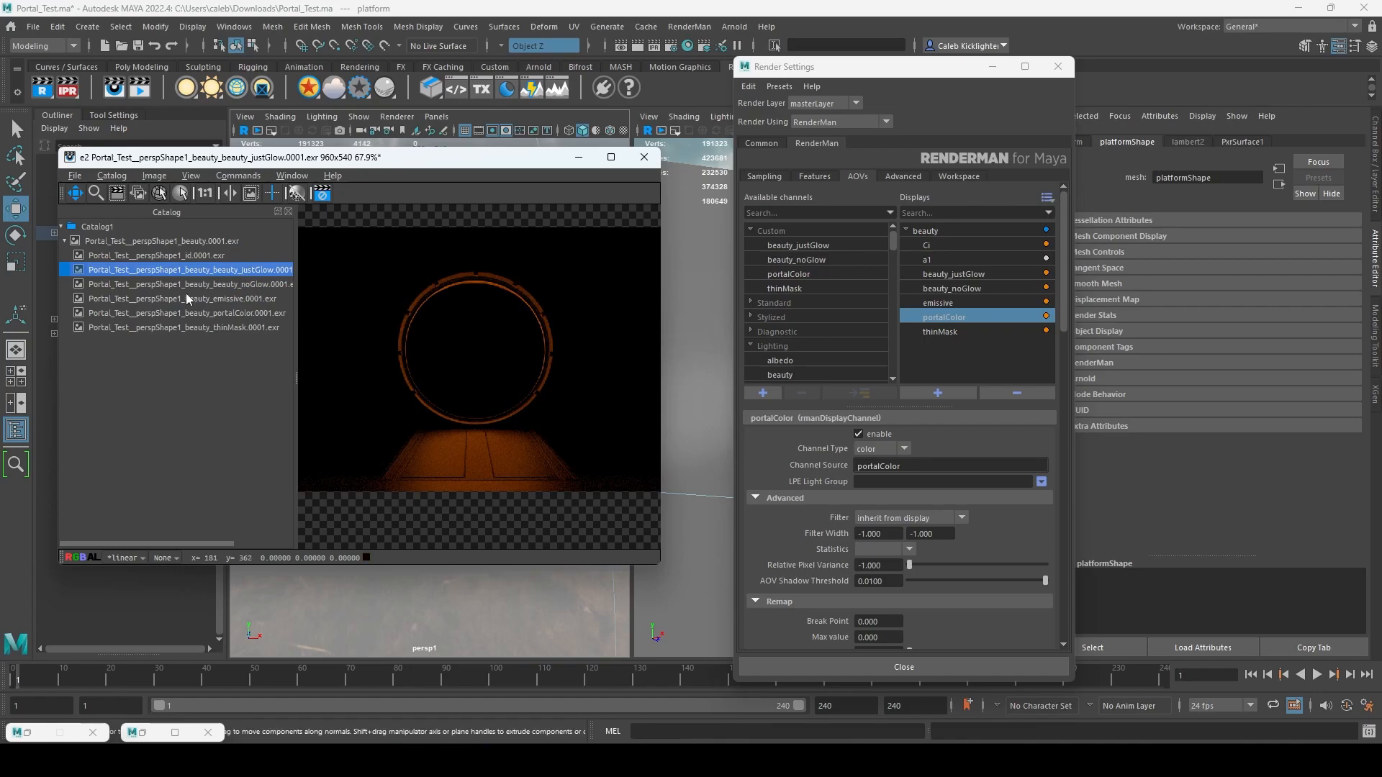
click(231, 299)
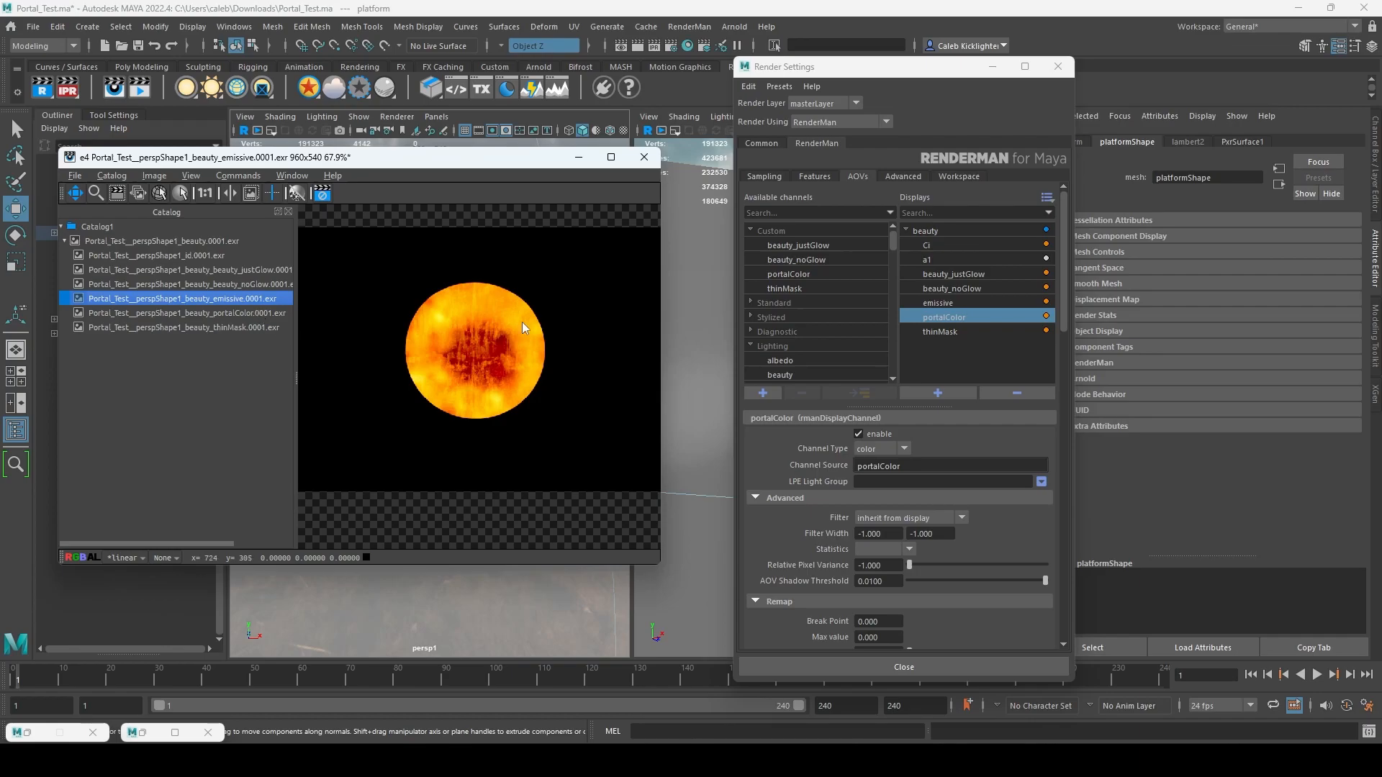
click(232, 285)
click(232, 271)
click(228, 299)
click(221, 315)
click(218, 327)
click(231, 312)
click(239, 298)
click(239, 313)
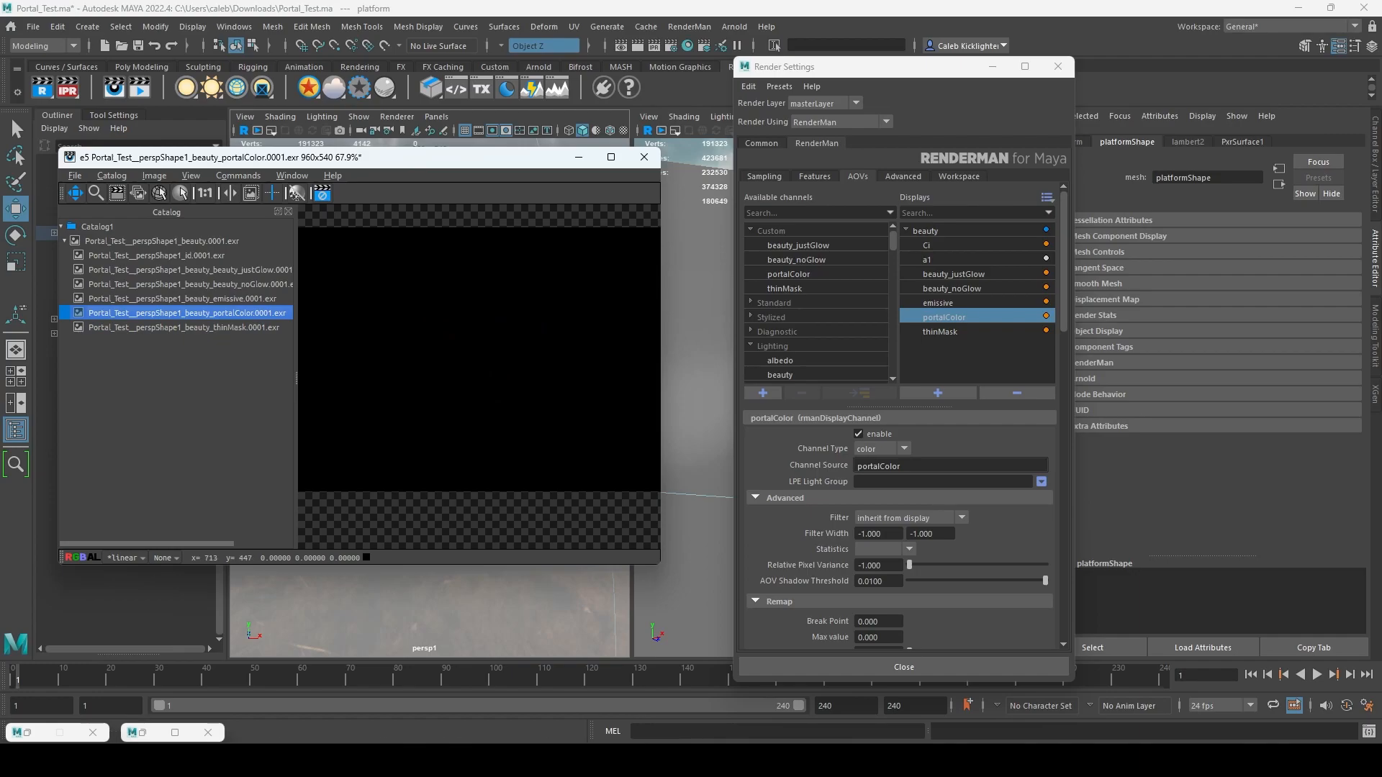
- Restore Hypershade as a smaller window beside the narrowed render view and display the full beauty render
click(29, 735)
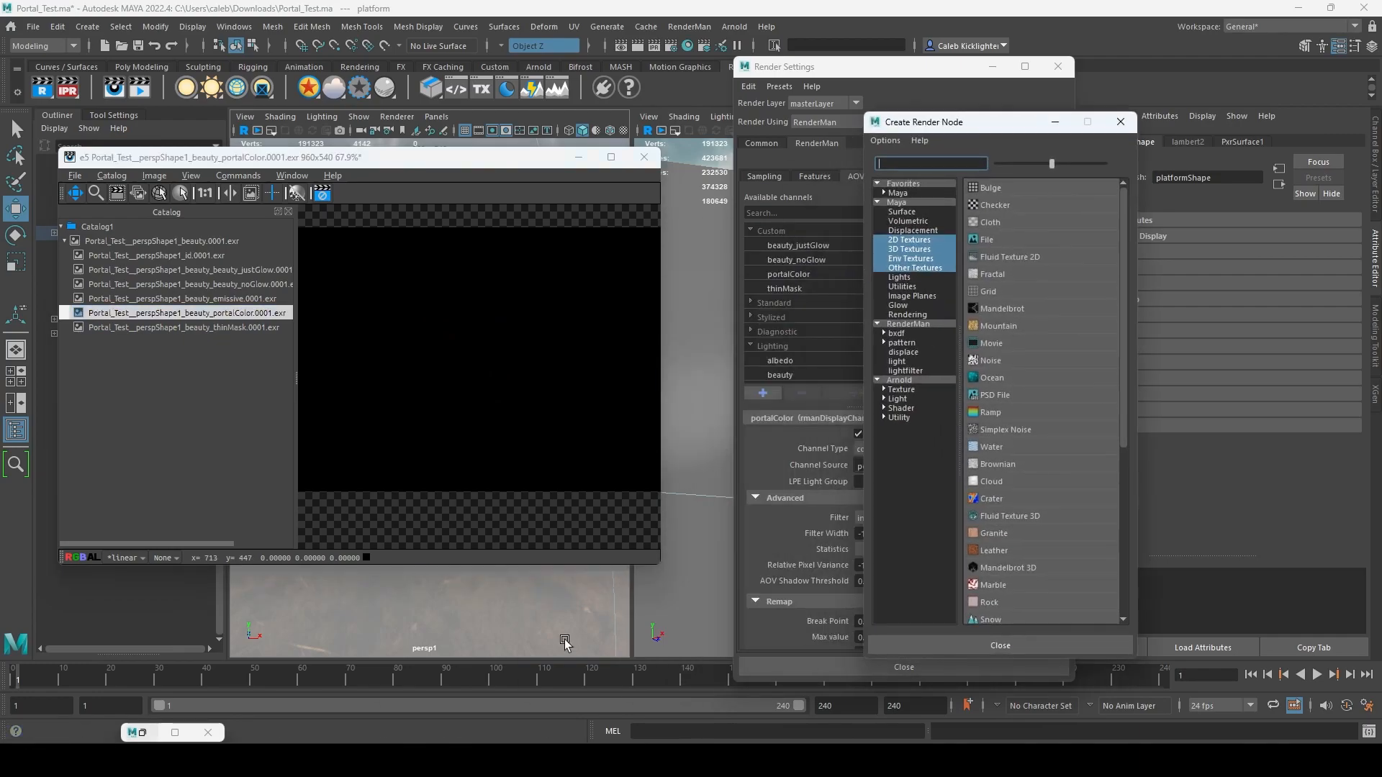
click(1122, 123)
click(175, 734)
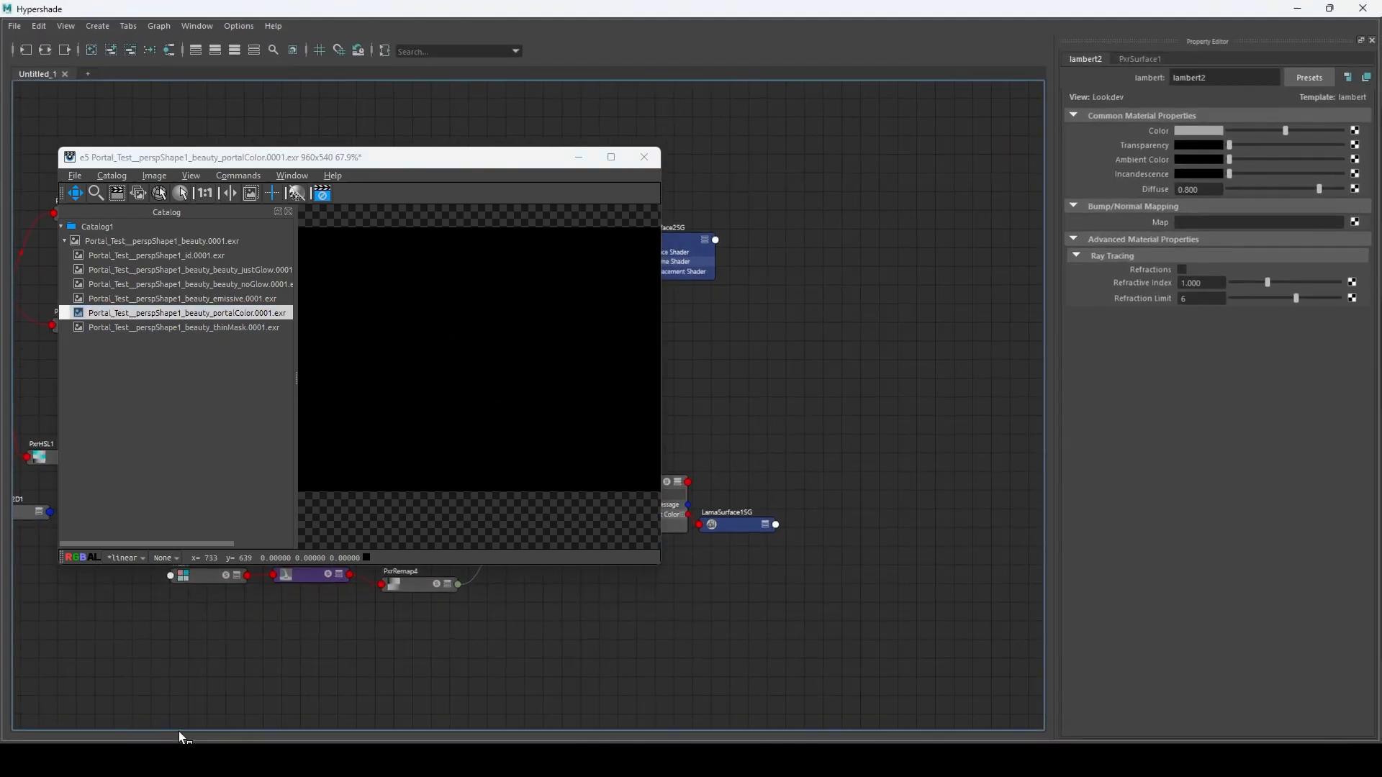
click(1330, 8)
drag(848, 100, 941, 66)
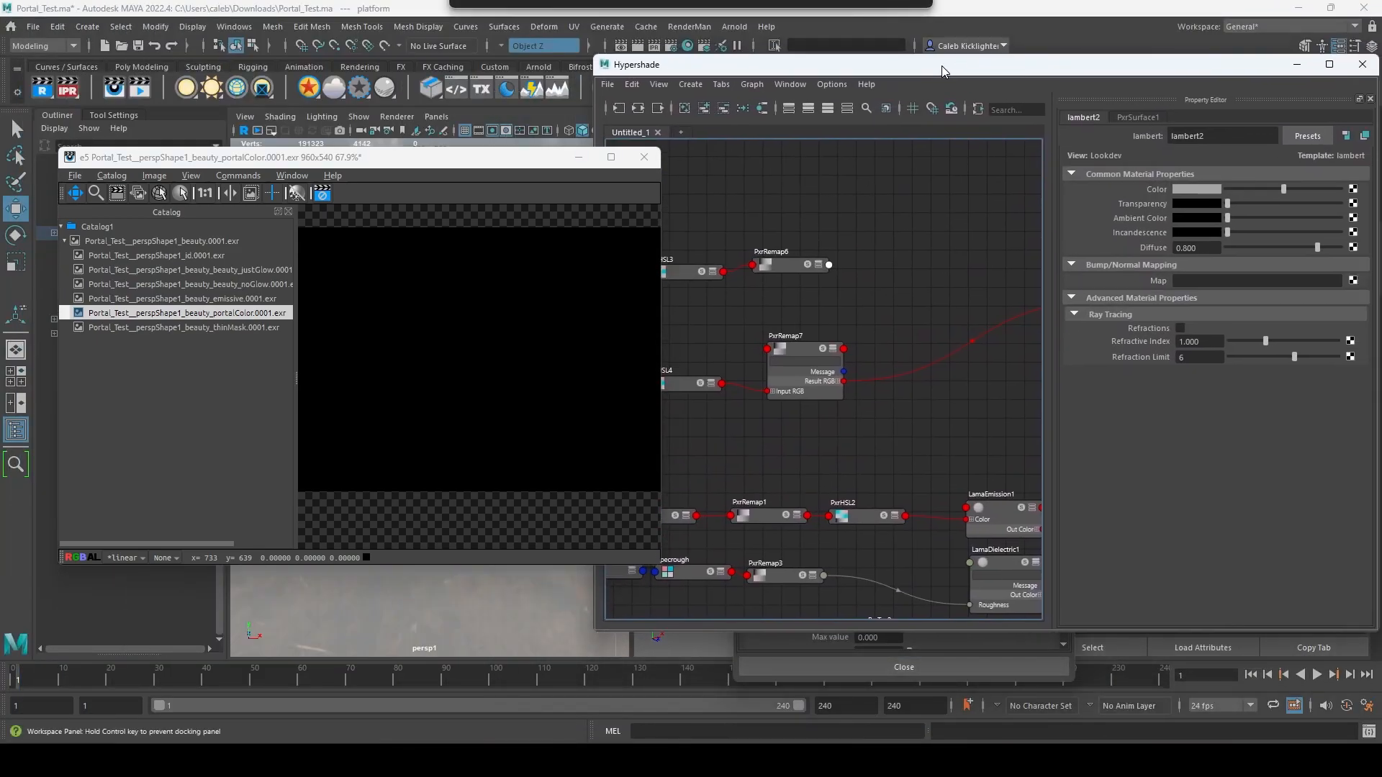
scroll(871, 446, down, 3)
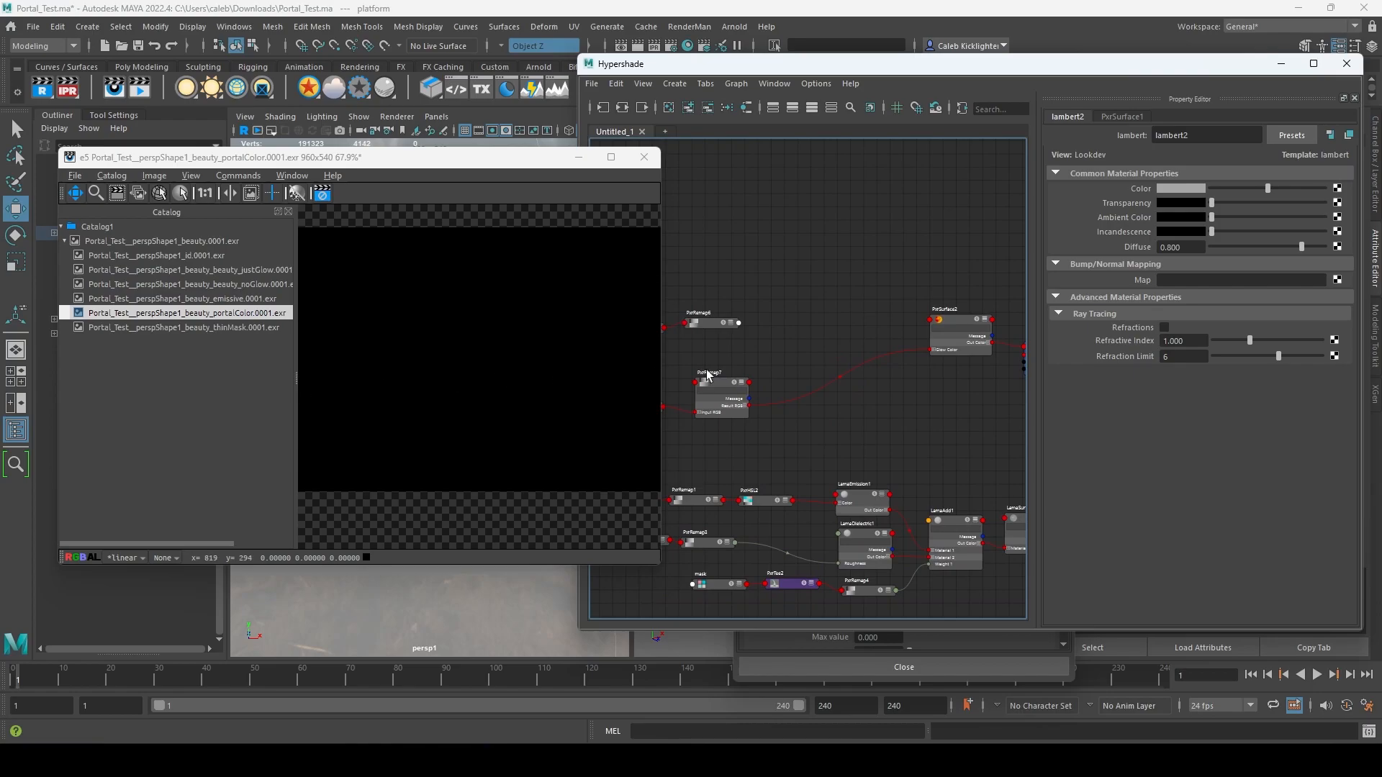
drag(660, 379, 584, 377)
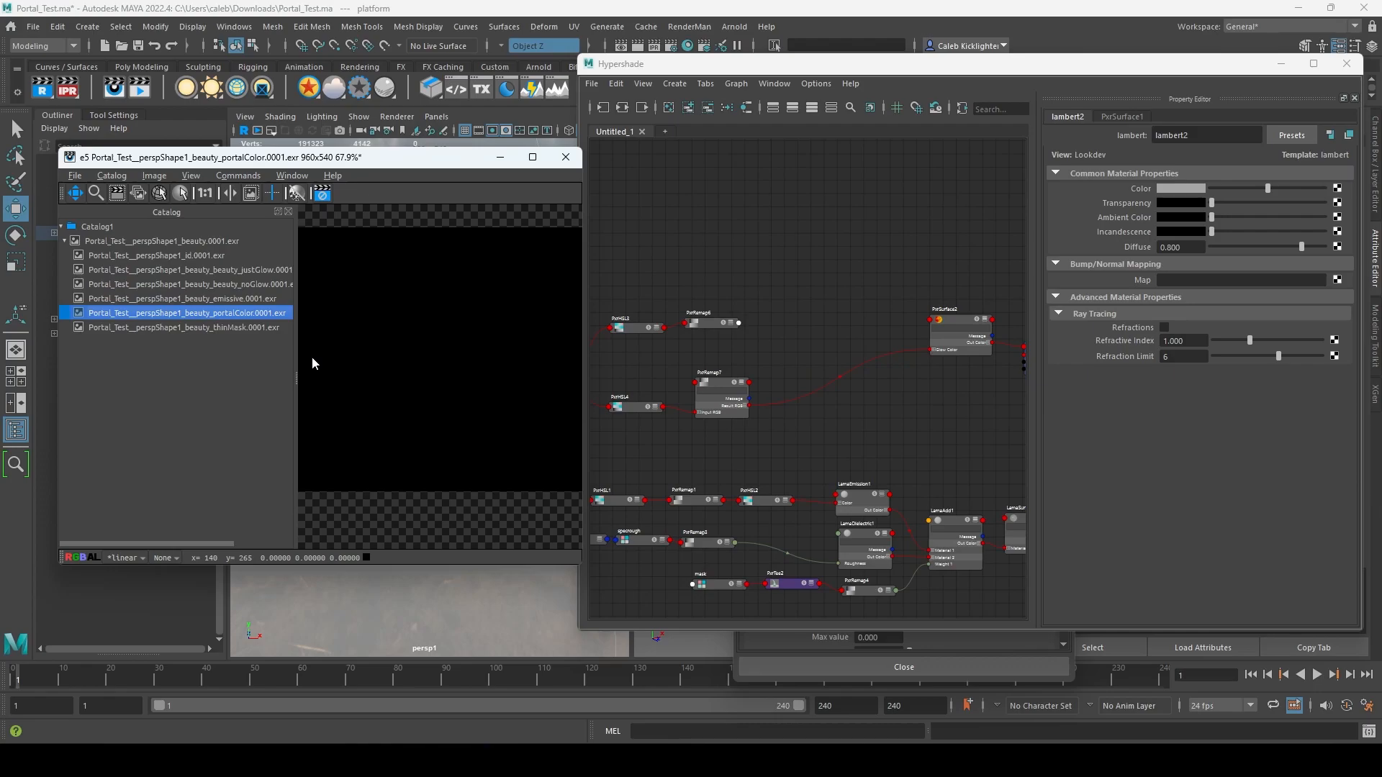
click(130, 247)
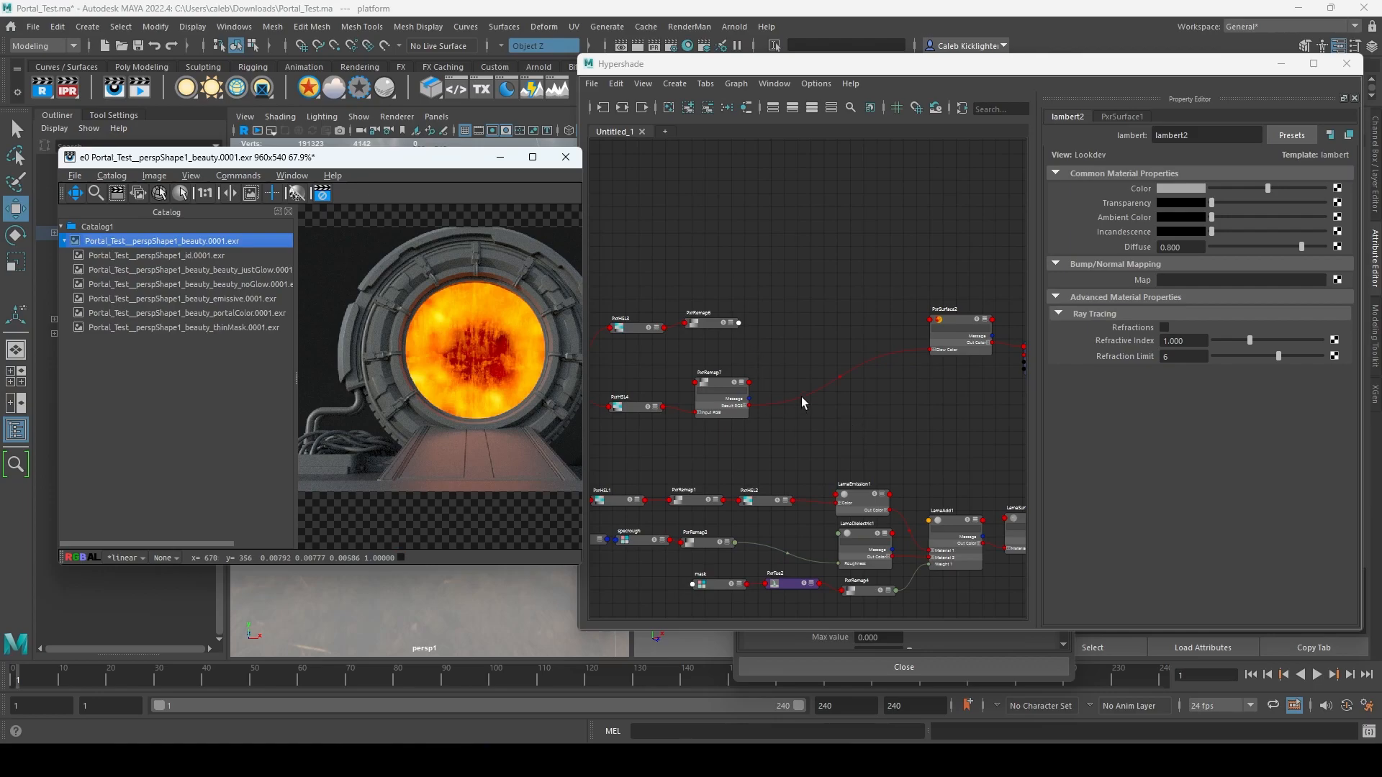
- Create a PxrTee node between PxrRemap7 and PxrSurface2 and feed PxrRemap7's Result RGB into its Input RGB
scroll(802, 397, up, 3)
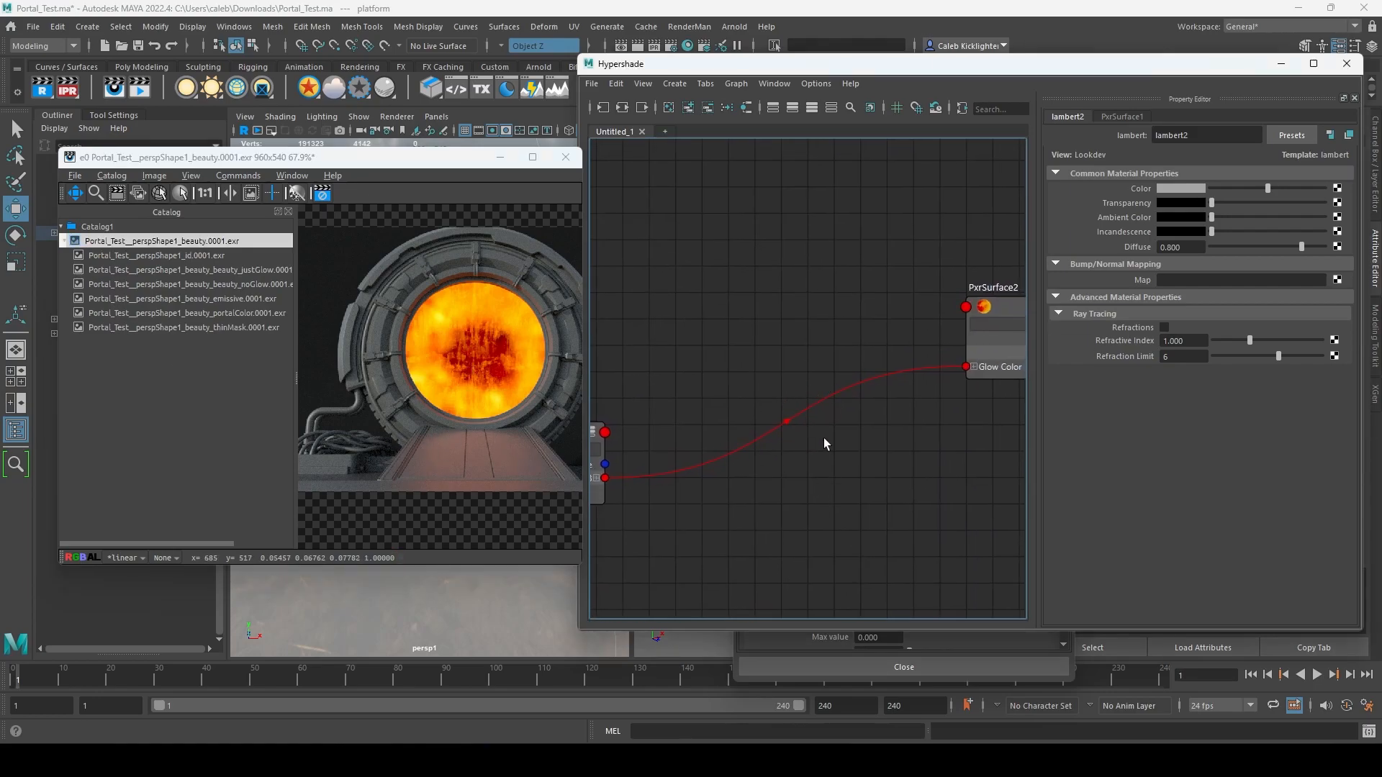
key(Tab)
text(pxrte)
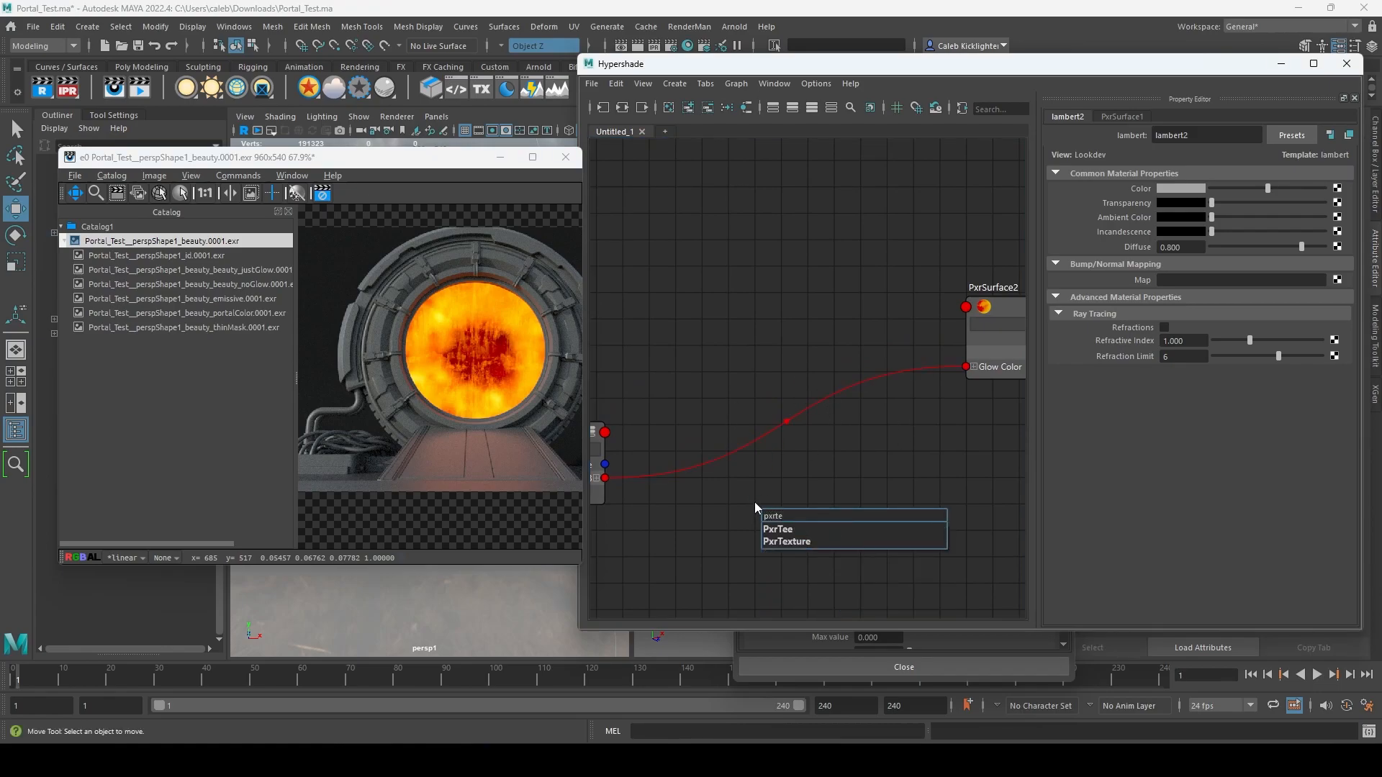
key(Return)
drag(793, 536, 784, 333)
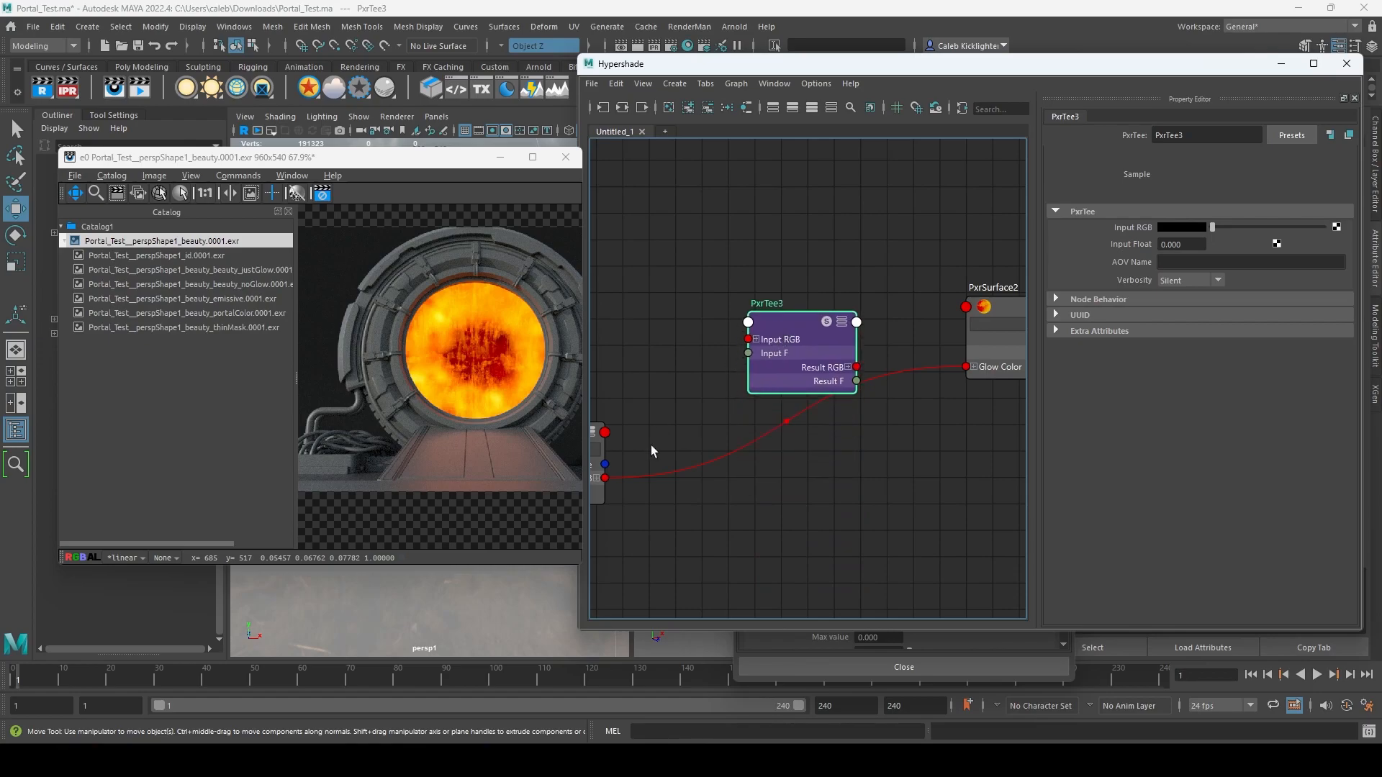
drag(604, 478, 752, 339)
- Connect the new PxrTee's Result RGB to PxrSurface2's Glow Color and move the node below the connection line
alt+middle_drag(839, 462, 1005, 446)
alt+middle_drag(918, 495, 818, 533)
alt+middle_drag(866, 314, 945, 489)
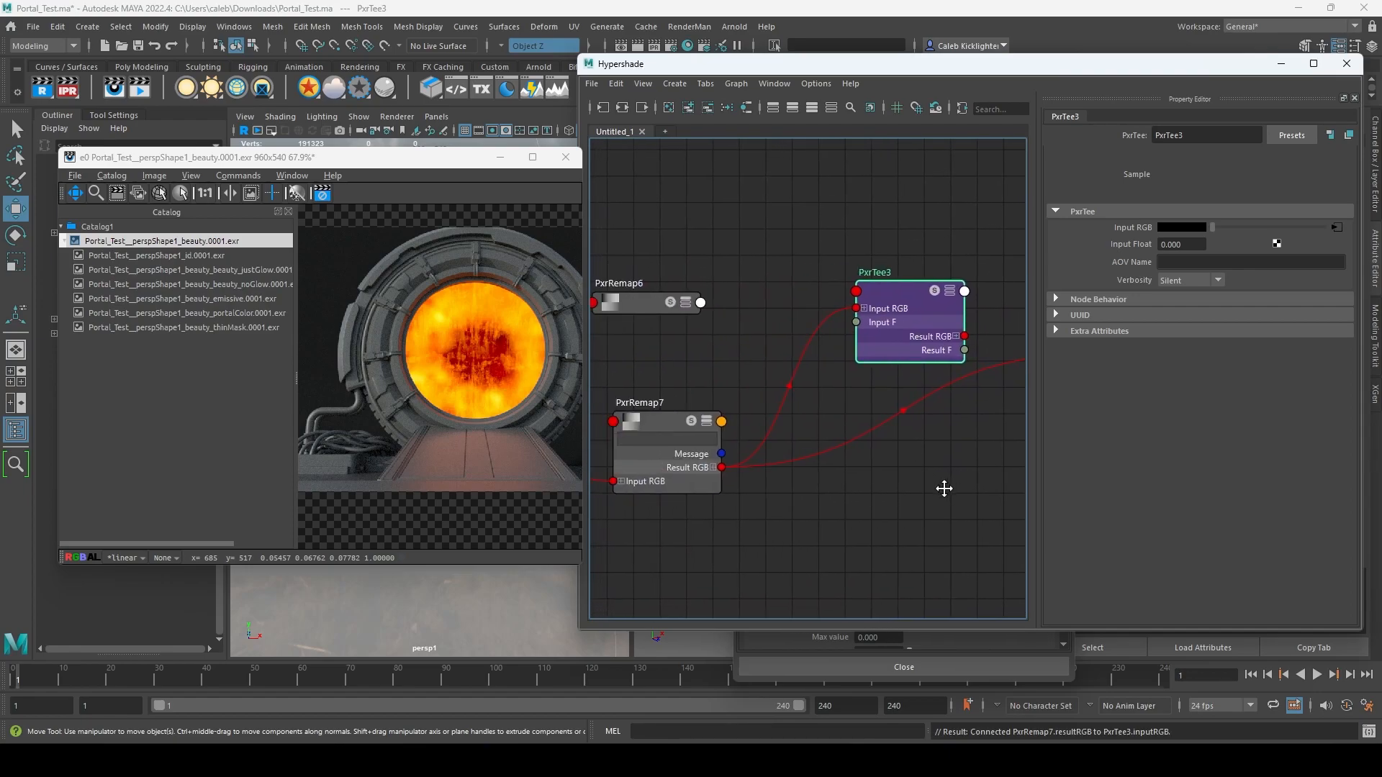
alt+middle_drag(868, 507, 713, 524)
drag(827, 348, 946, 368)
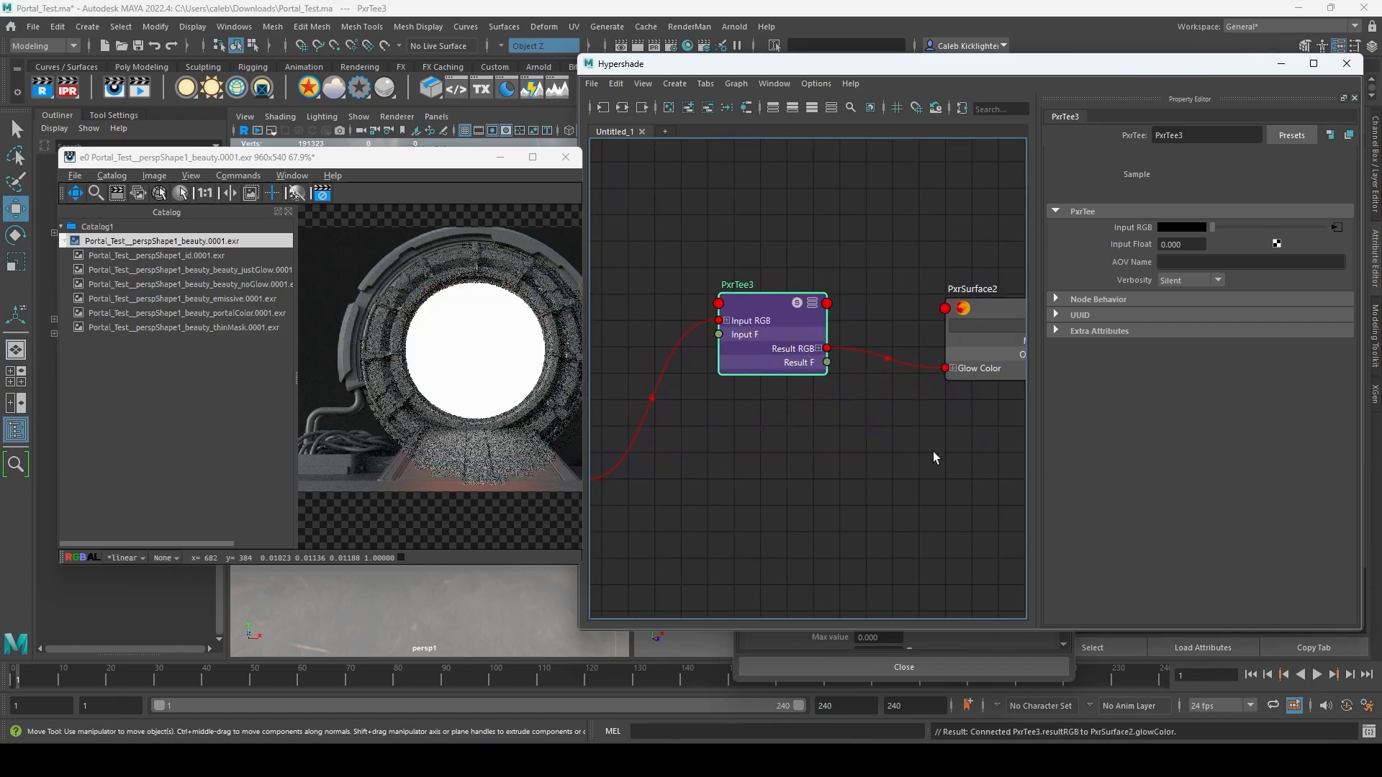
drag(769, 312, 760, 420)
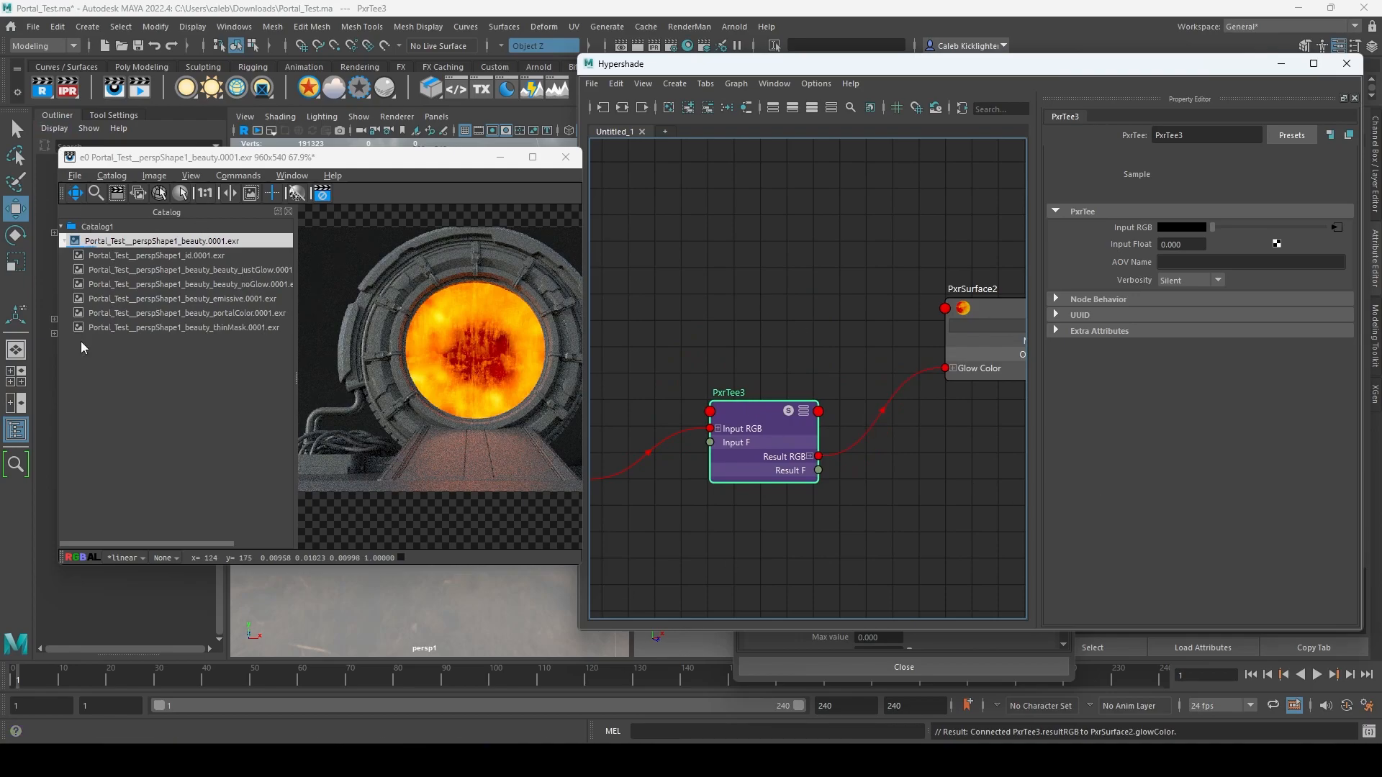
- Check the portalColor and thinMask passes against the beauty render, and trace the connection from PxrRemap7 through the PxrTee to PxrSurface2
click(237, 313)
click(237, 327)
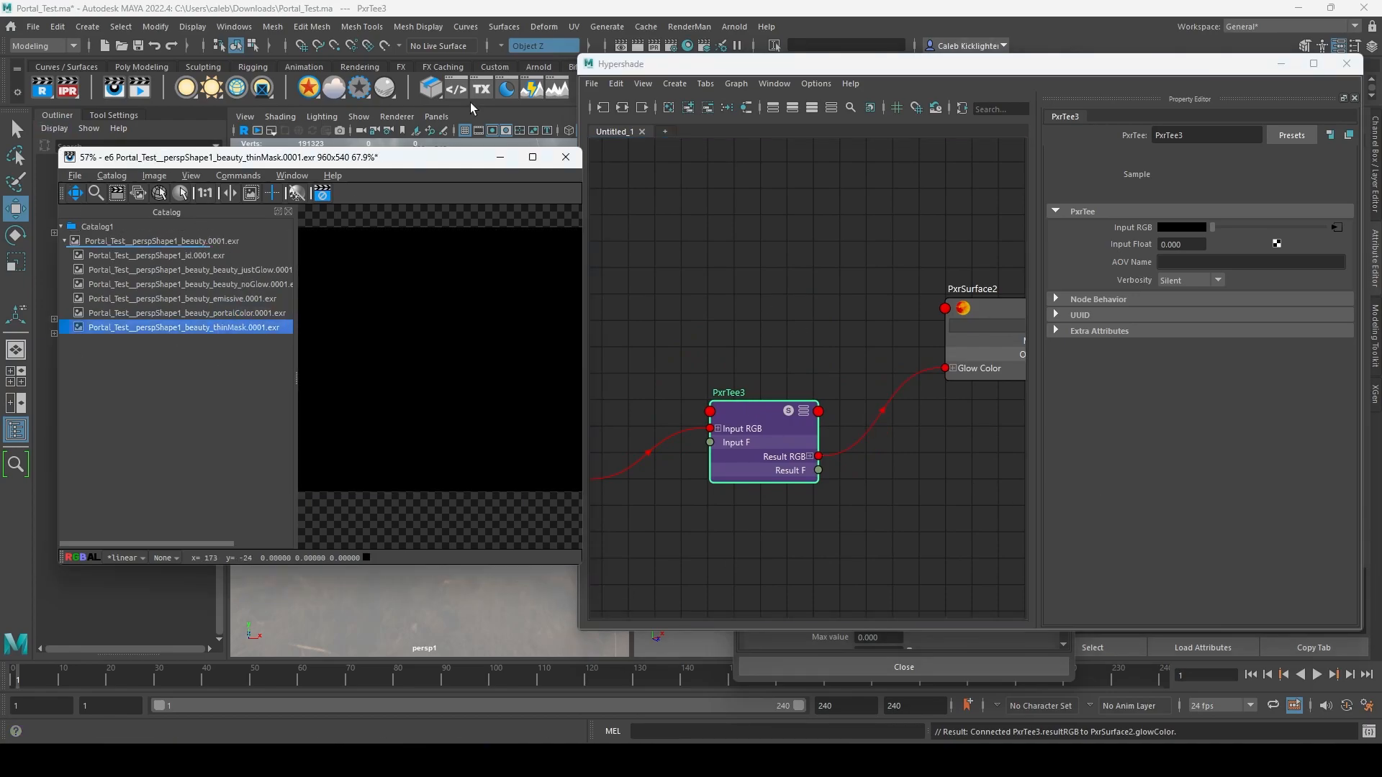
click(221, 313)
click(196, 241)
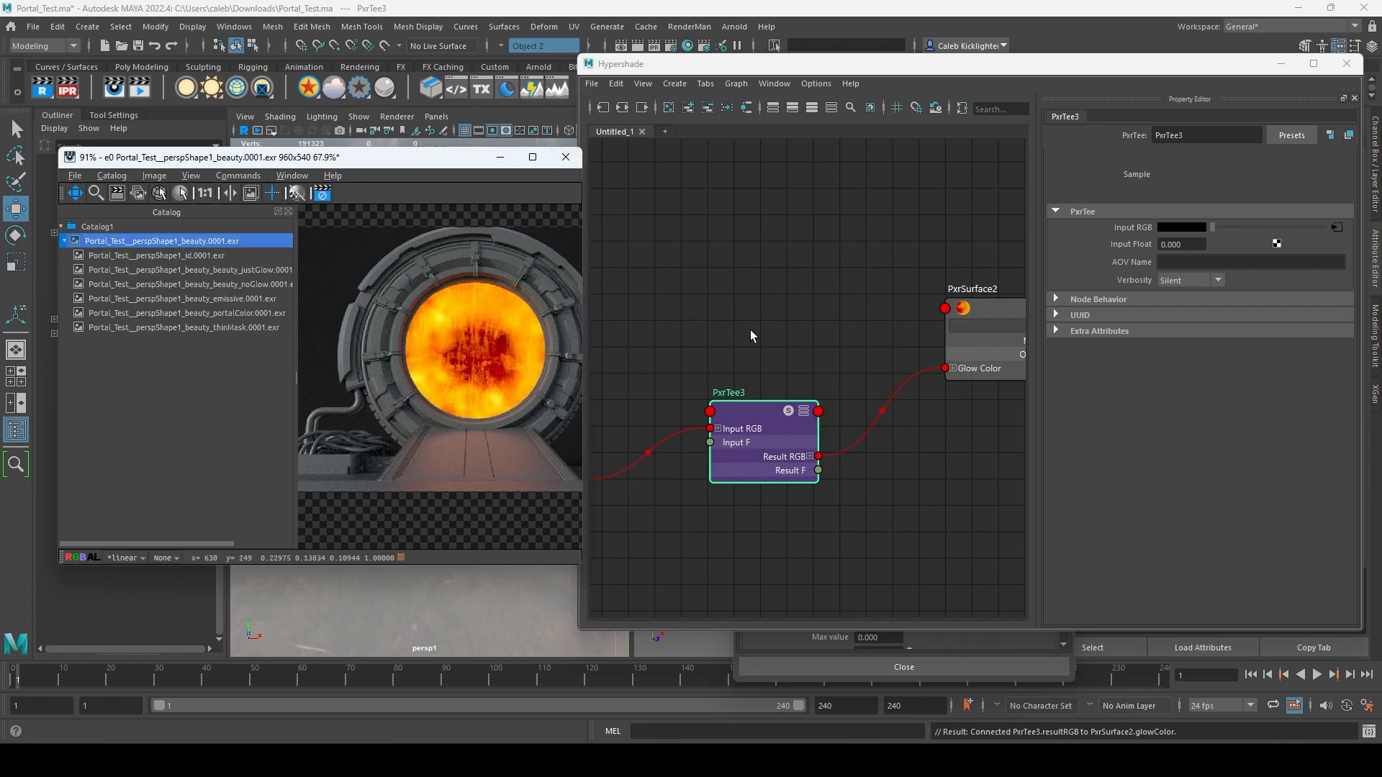
alt+middle_drag(672, 540, 873, 416)
click(841, 371)
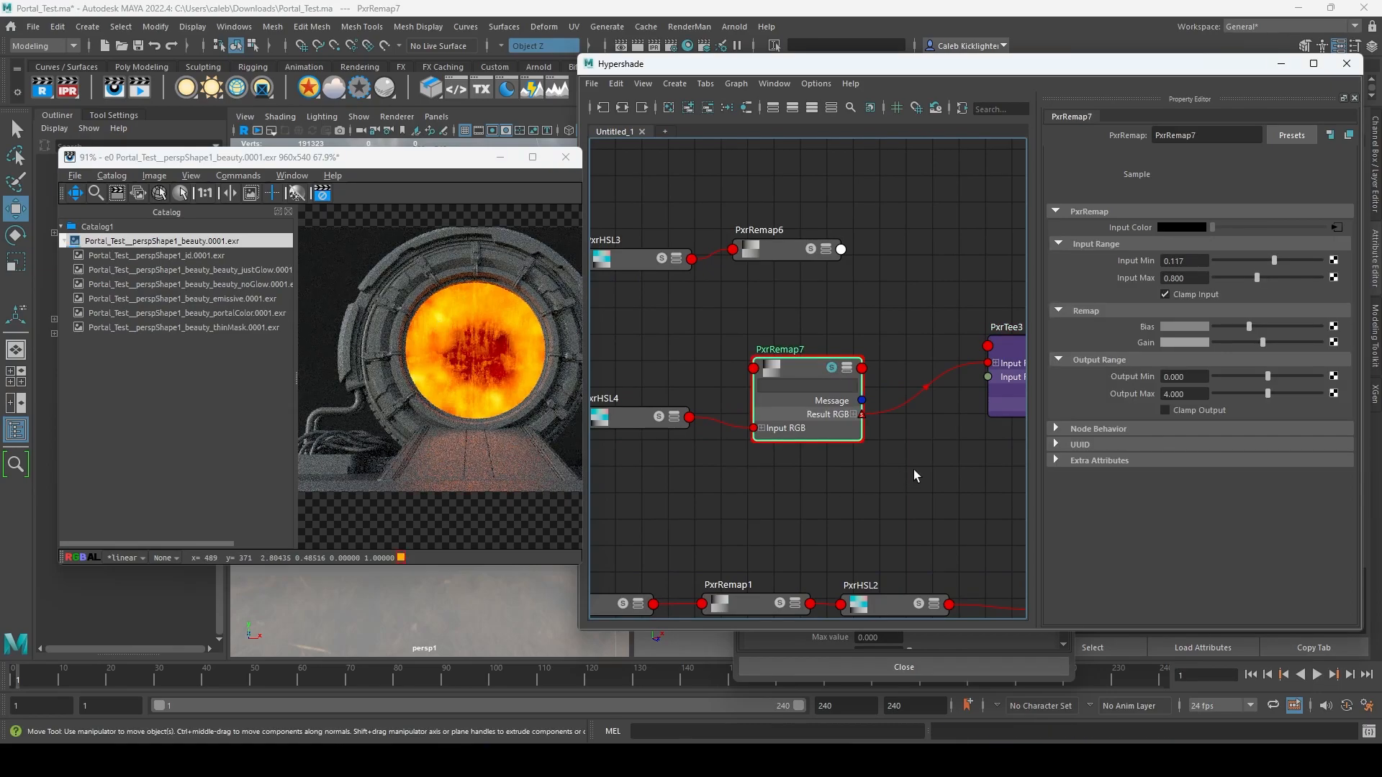
alt+middle_drag(905, 476, 742, 511)
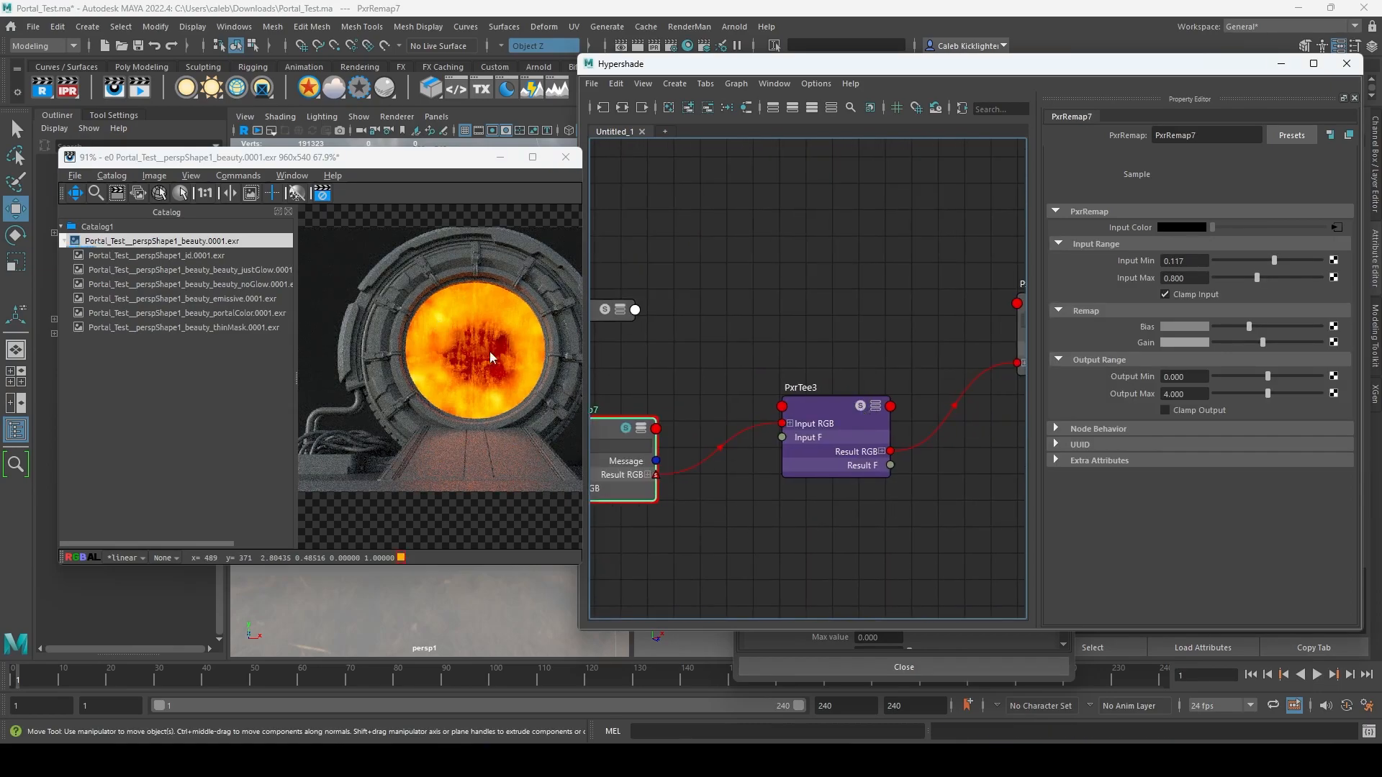
alt+middle_drag(932, 570, 813, 570)
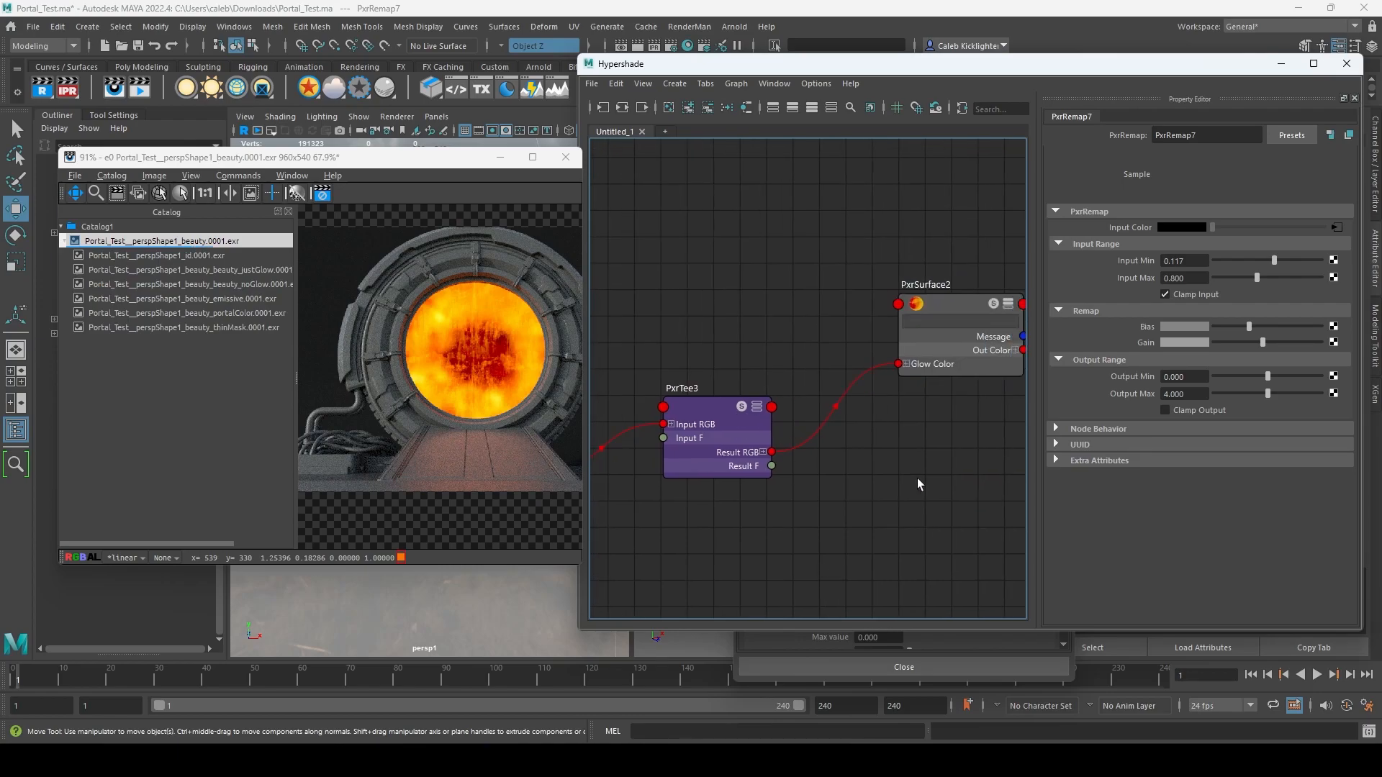
alt+middle_drag(919, 484, 839, 512)
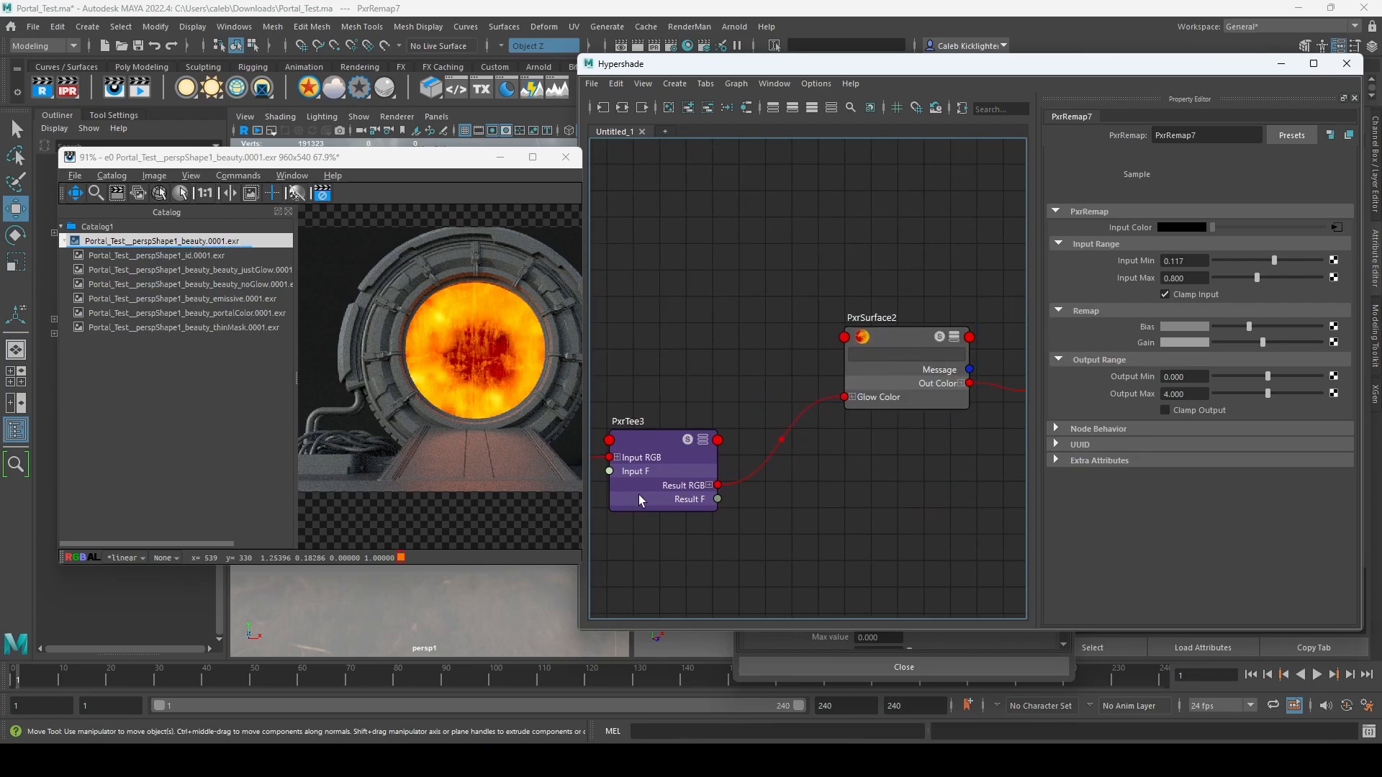
- Set the AOV Name of the PxrTee feeding PxrSurface2 to portalColor
click(644, 451)
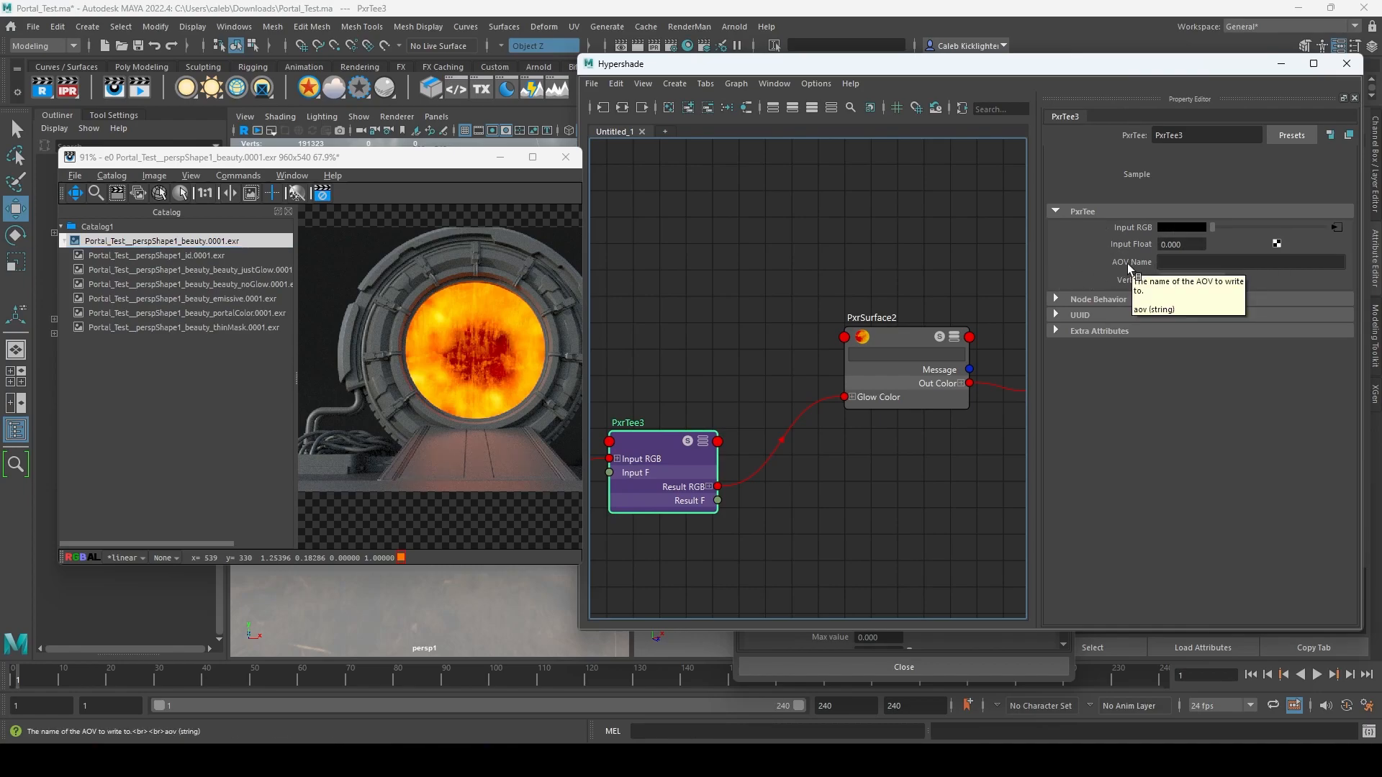
click(1192, 263)
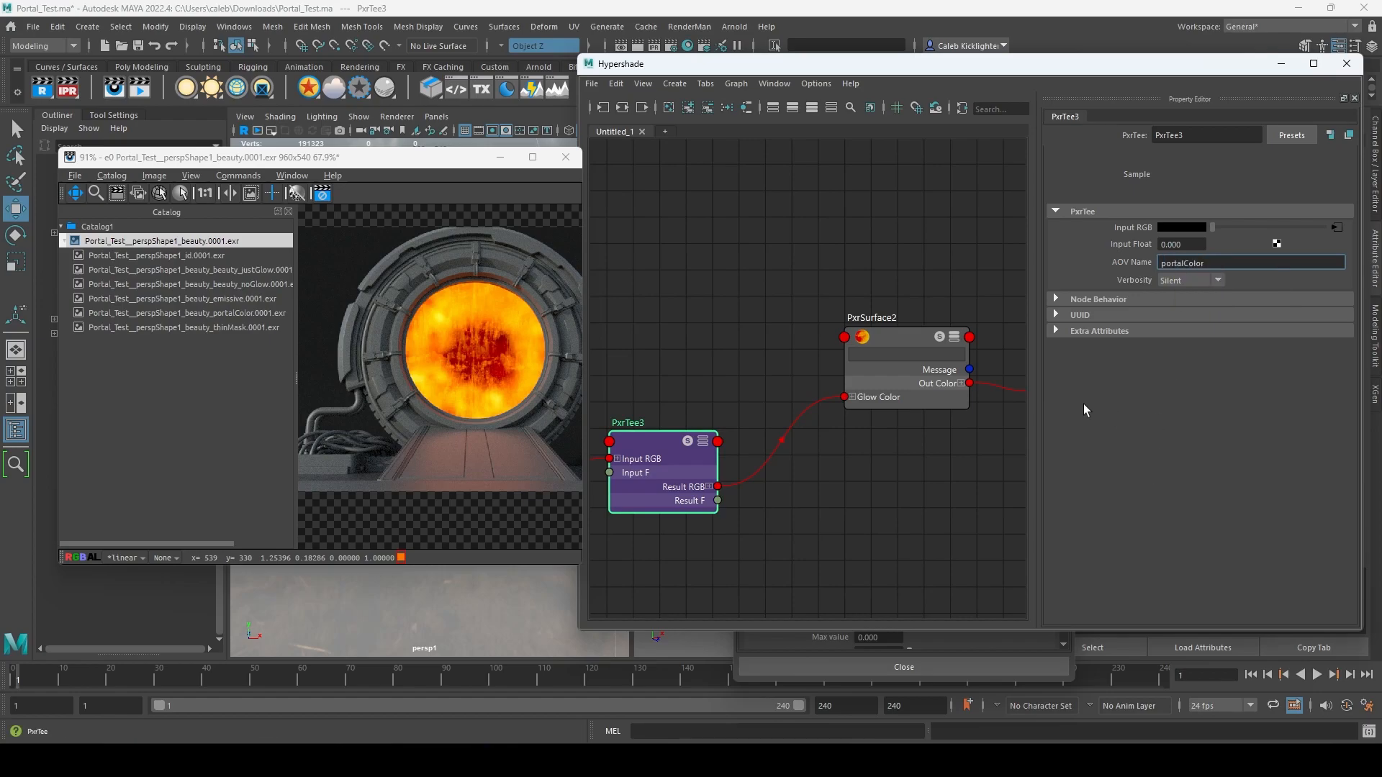
click(763, 515)
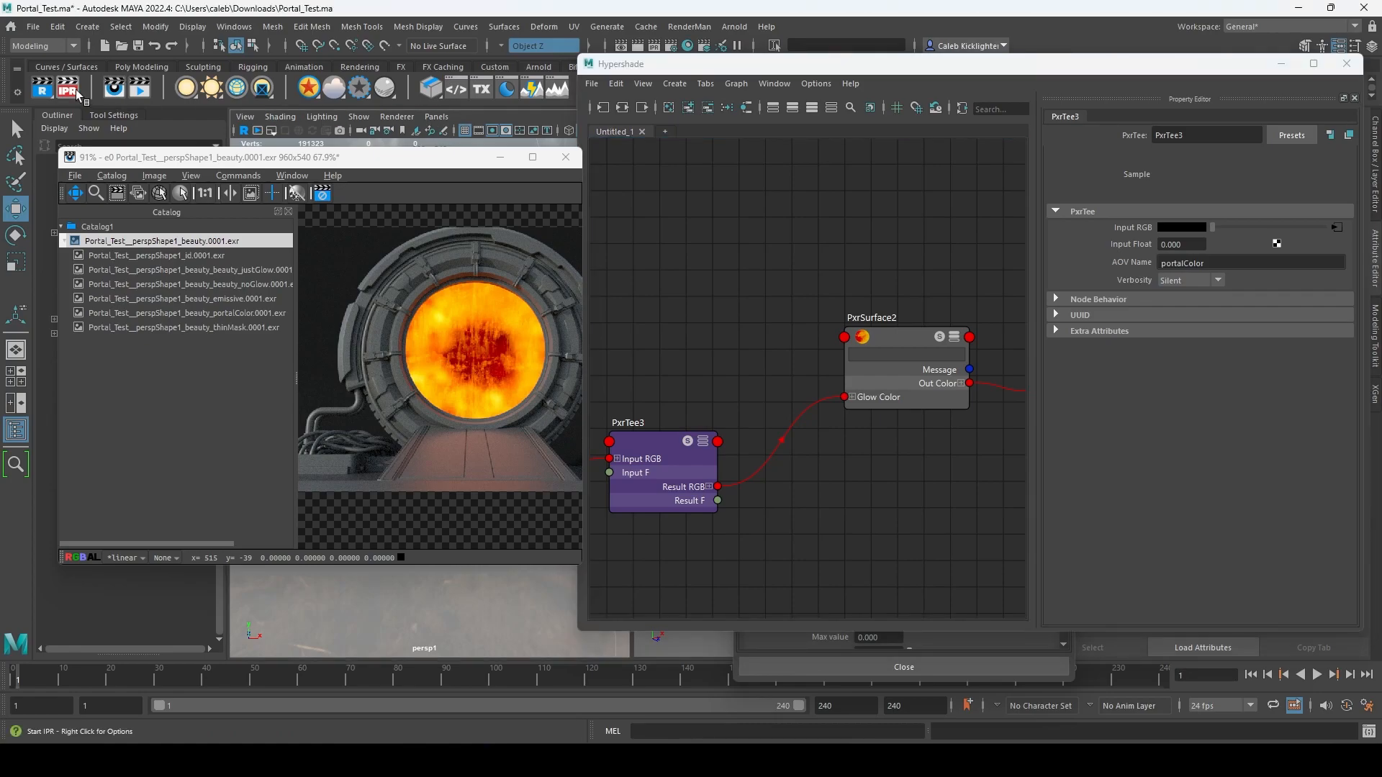
- Restart the live render and compare the new render's portalColor and emissive passes
click(62, 341)
click(65, 342)
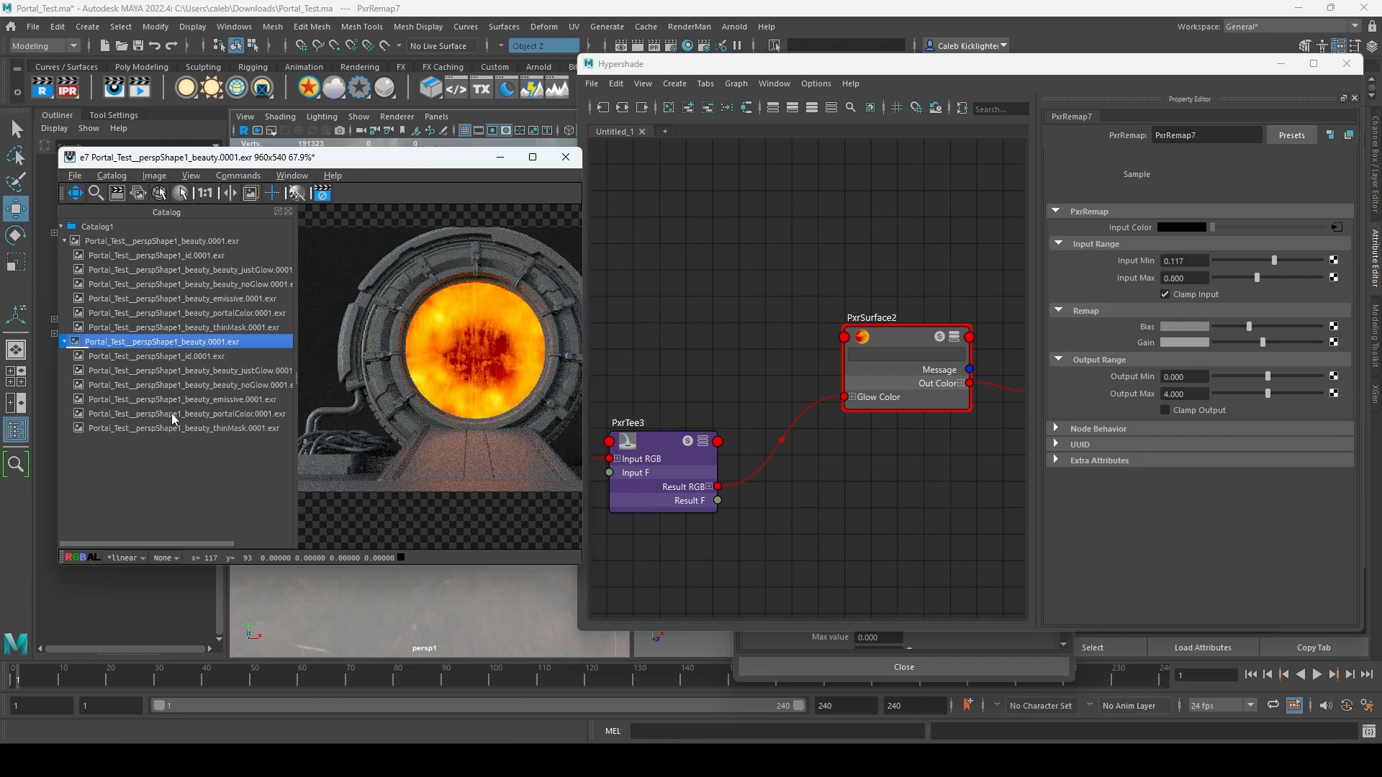
click(201, 414)
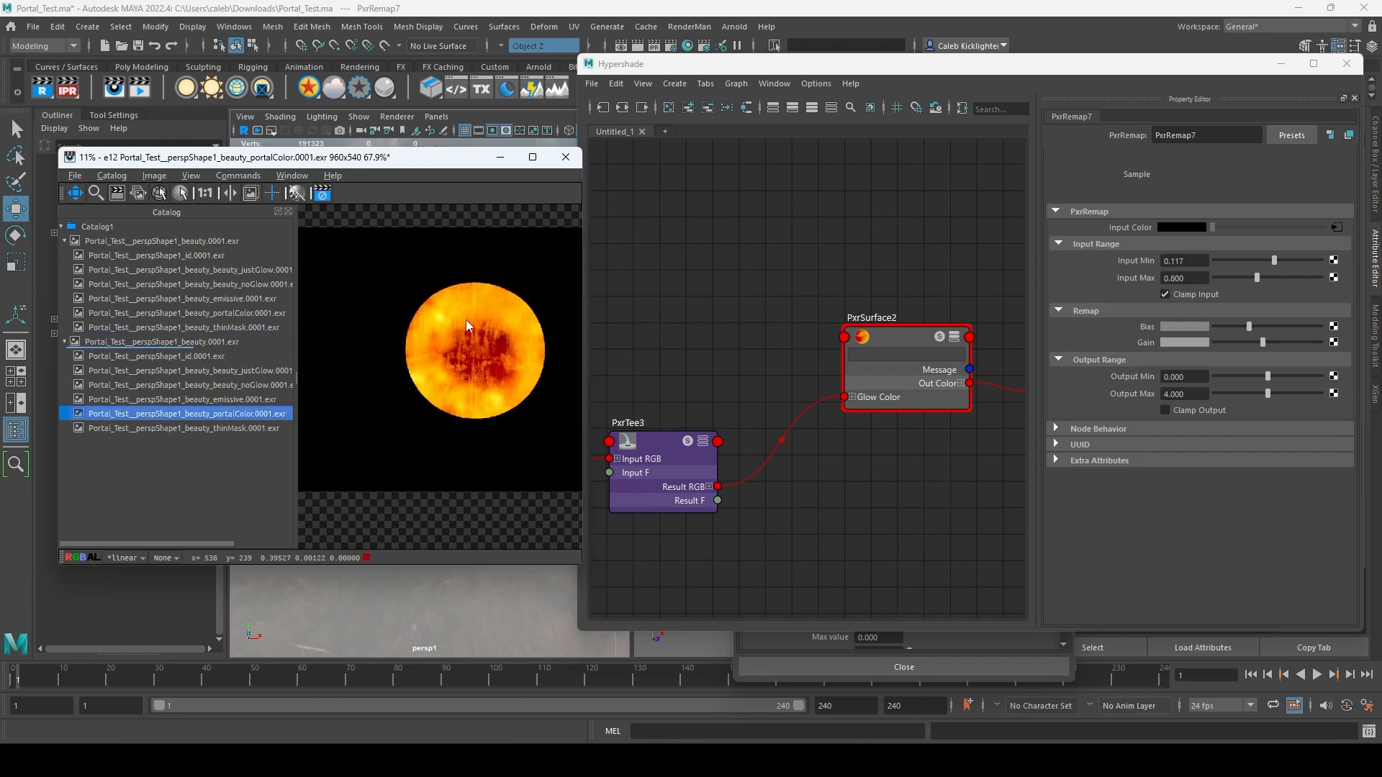
drag(688, 442, 729, 444)
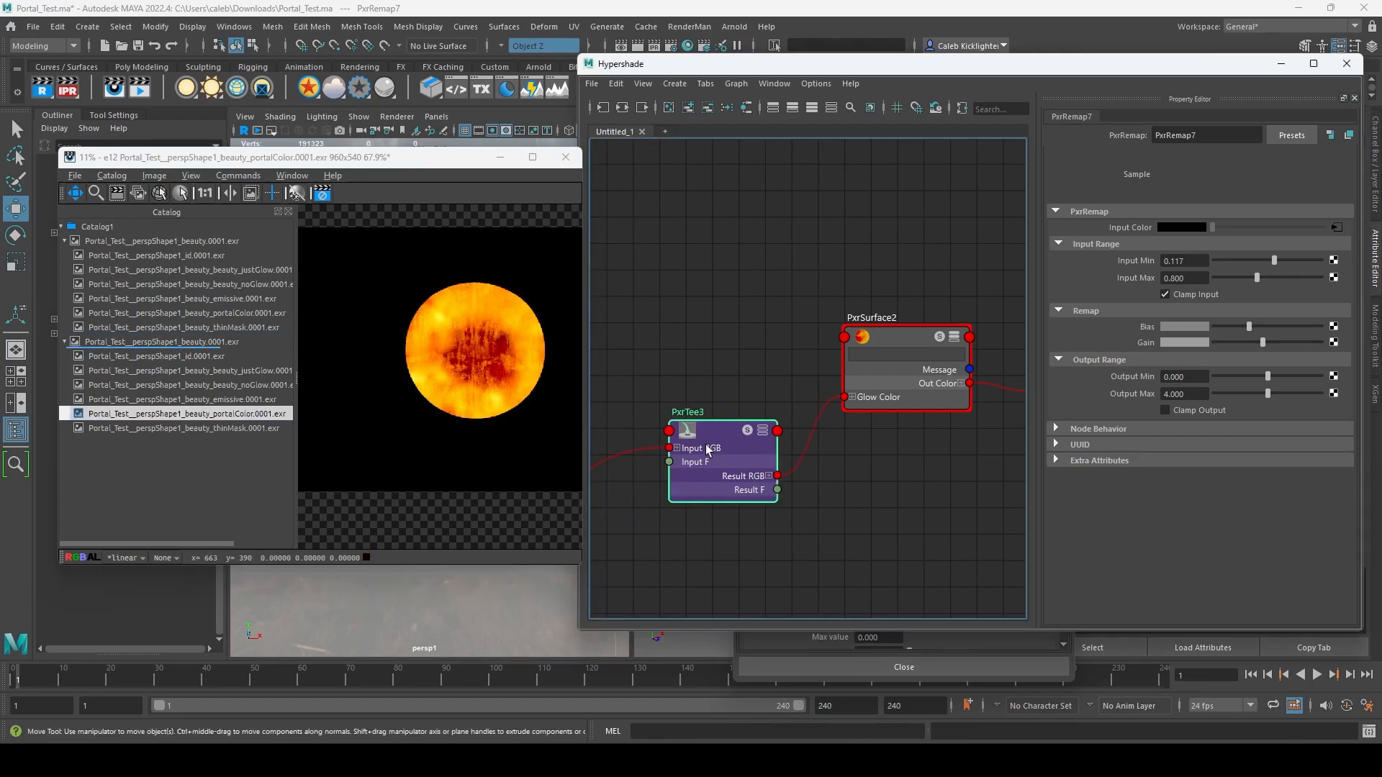
click(236, 414)
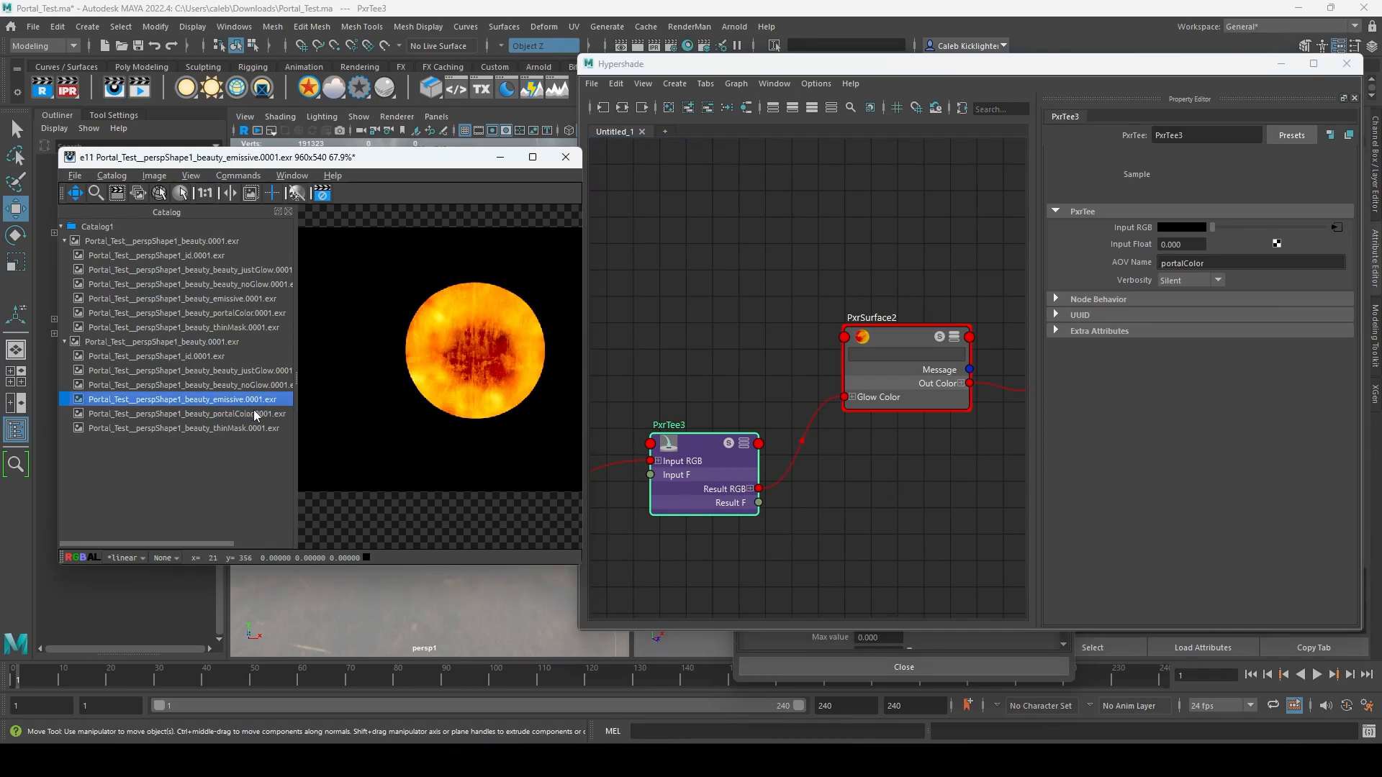
- Connect PxrRemap7's Result RGB directly to PxrSurface2's Glow Color, bypassing the PxrTee
alt+middle_drag(711, 354, 1065, 271)
scroll(1011, 281, down, 3)
alt+middle_drag(921, 425, 776, 437)
drag(704, 410, 964, 330)
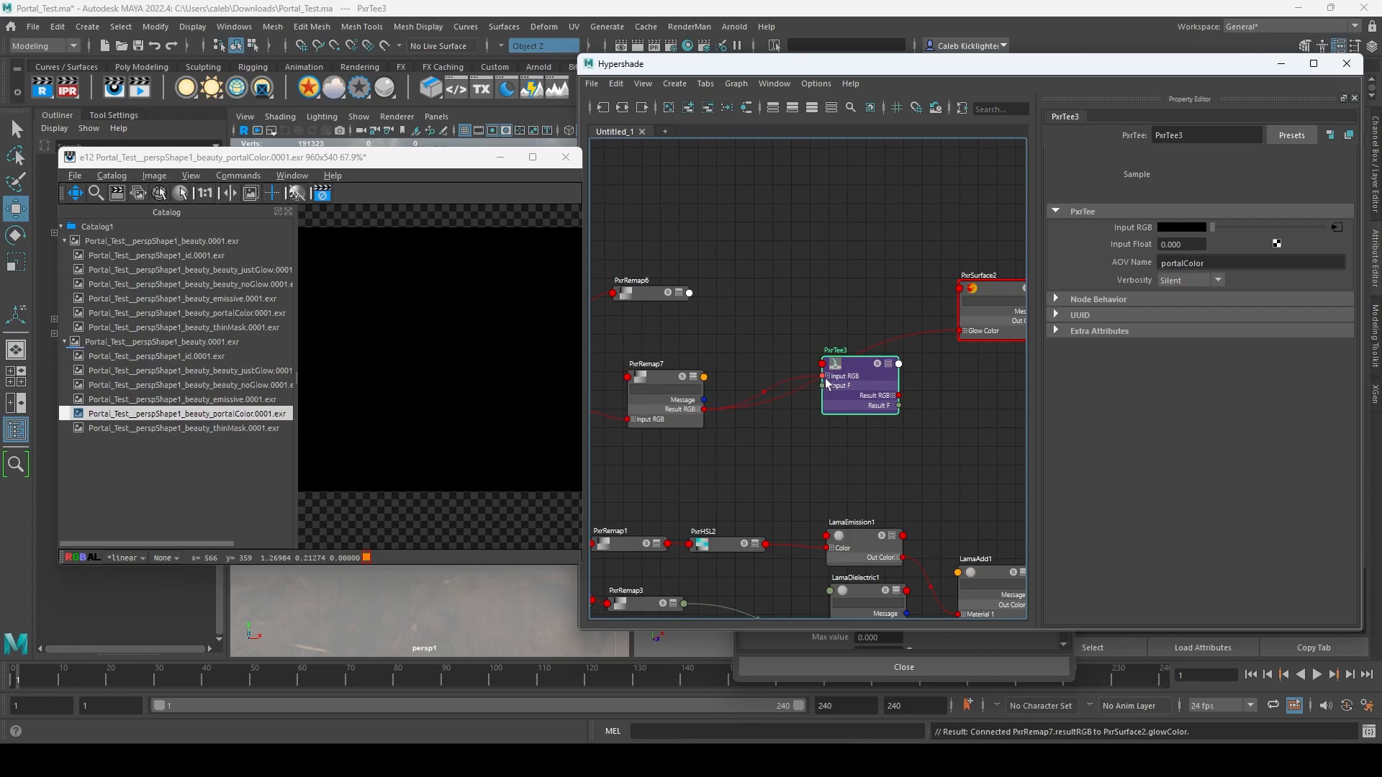
- Disconnect PxrRemap7 from the PxrTee's Input RGB and move the PxrTee below PxrRemap7
scroll(864, 453, up, 2)
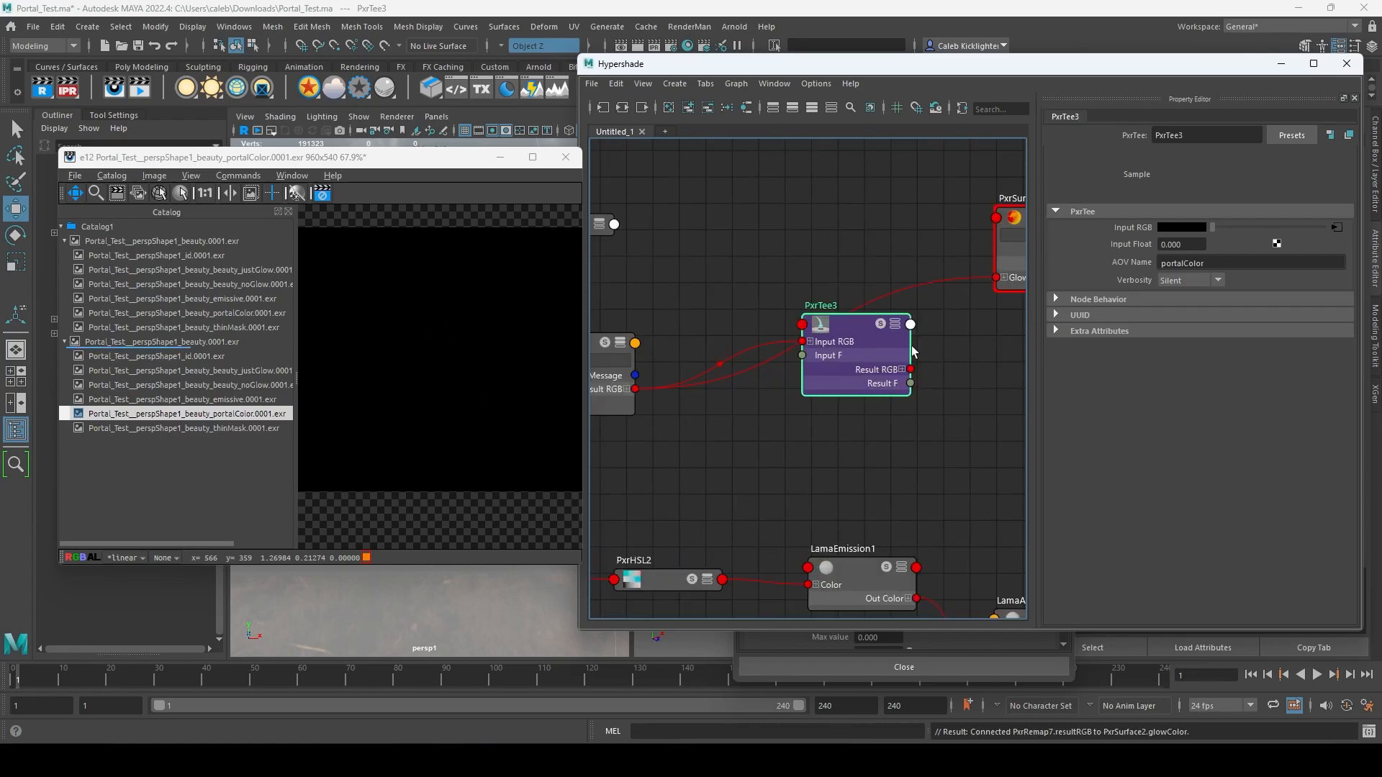
click(783, 340)
key(Delete)
drag(850, 342, 625, 451)
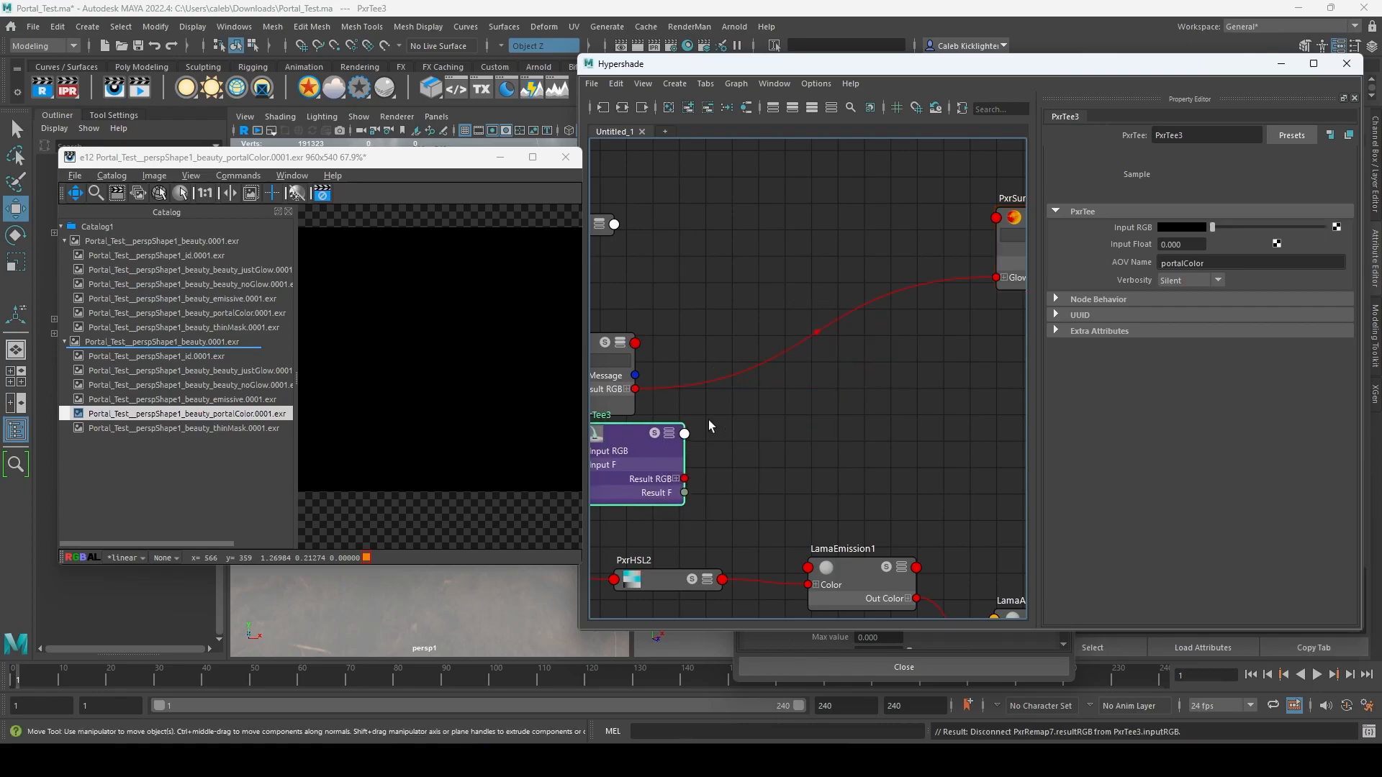
- Insert the portalColor PxrTee between emissiveMap and PxrHSL4, with its Result RGB feeding PxrHSL4's Input RGB
alt+middle_drag(773, 403, 1046, 407)
scroll(707, 351, down, 2)
scroll(707, 351, down, 2)
drag(708, 338, 896, 355)
drag(795, 400, 700, 329)
drag(622, 352, 799, 388)
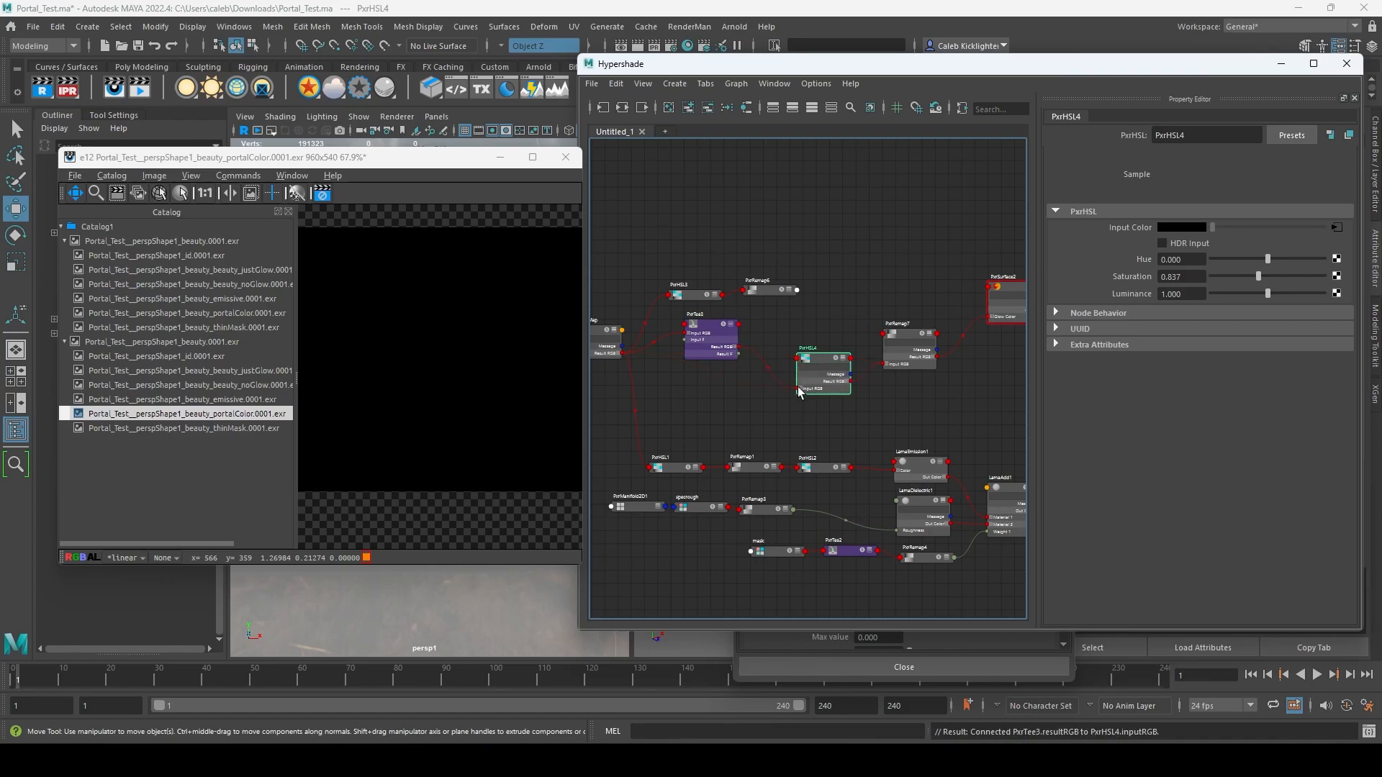
- Inspect the emissiveMap texture settings and compare the new beauty render with its portalColor pass
click(608, 333)
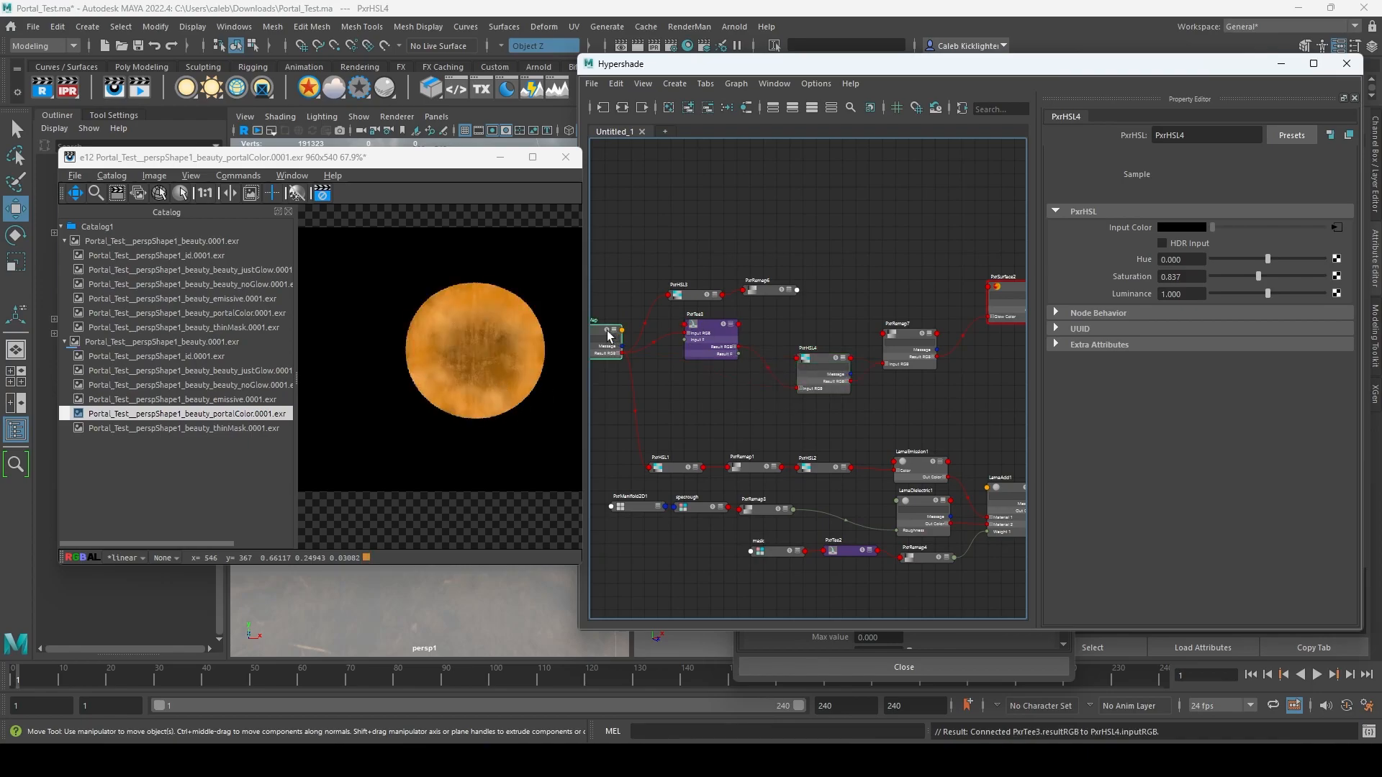
click(149, 343)
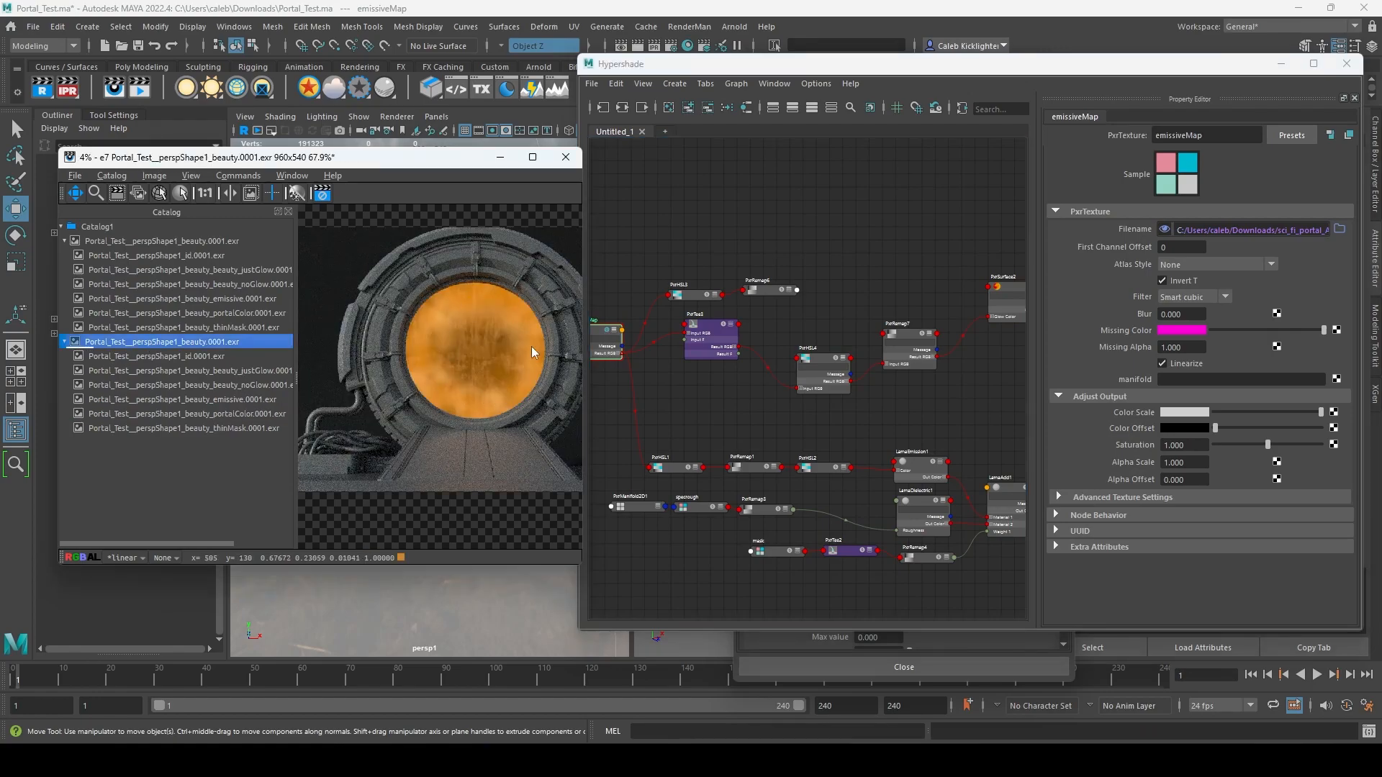
click(243, 424)
click(246, 415)
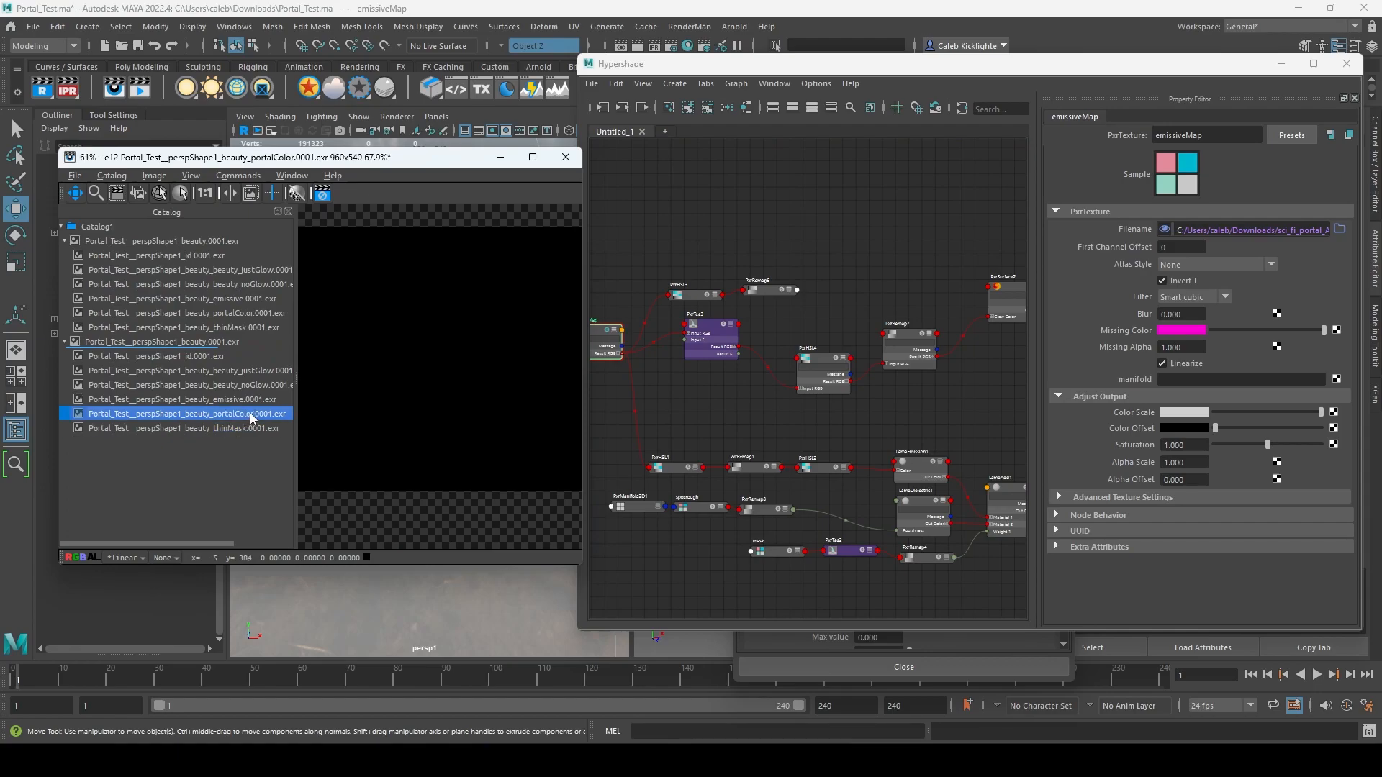
- Inspect the portalColor PxrTee and check the new render's portalColor, beauty and thinMask passes
click(726, 328)
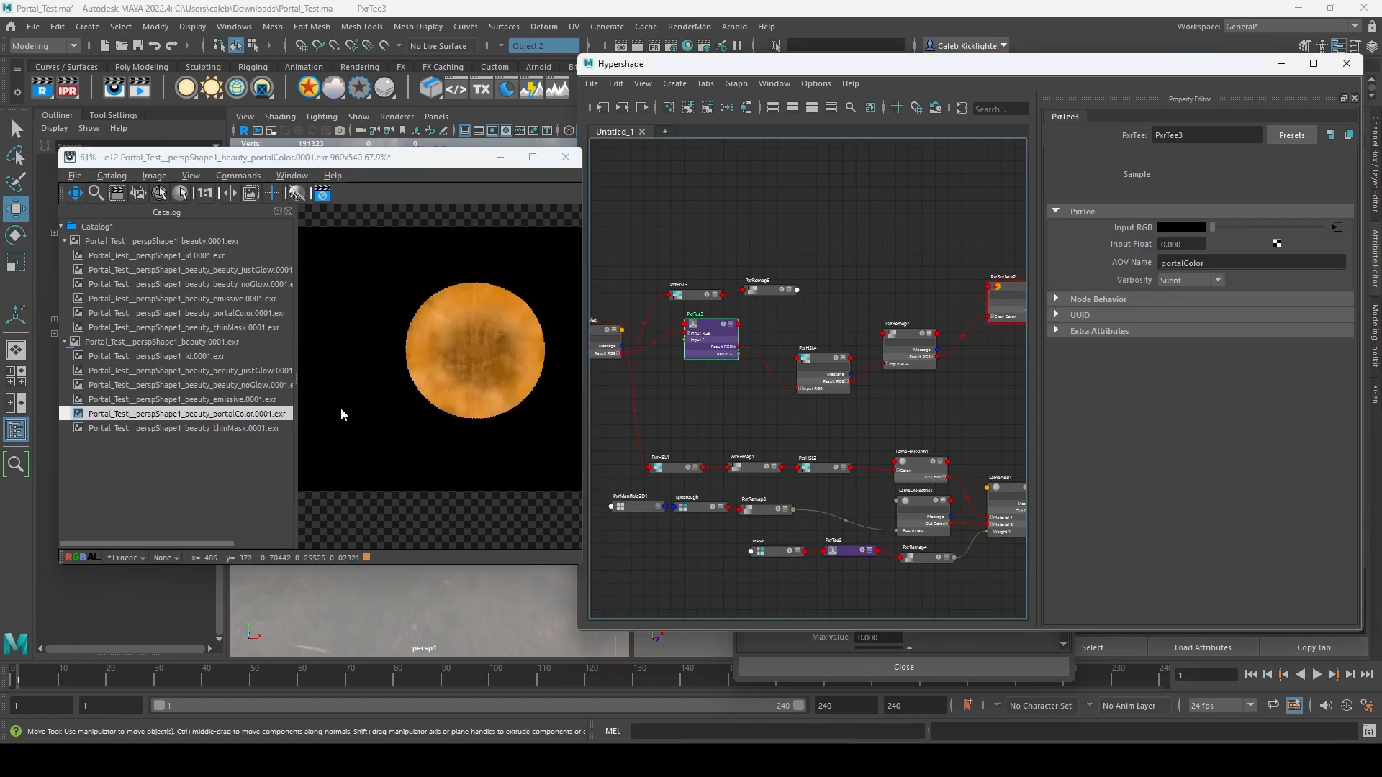
click(186, 399)
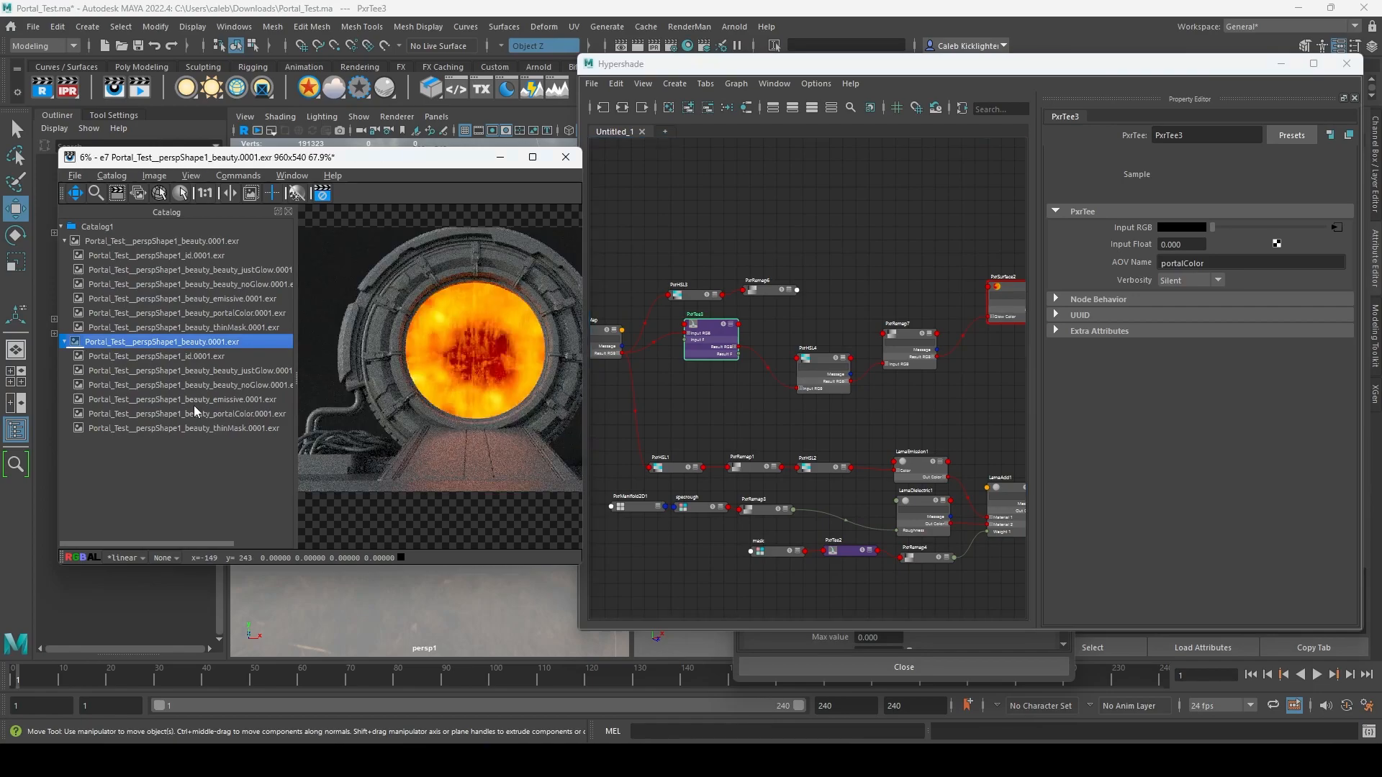
click(243, 429)
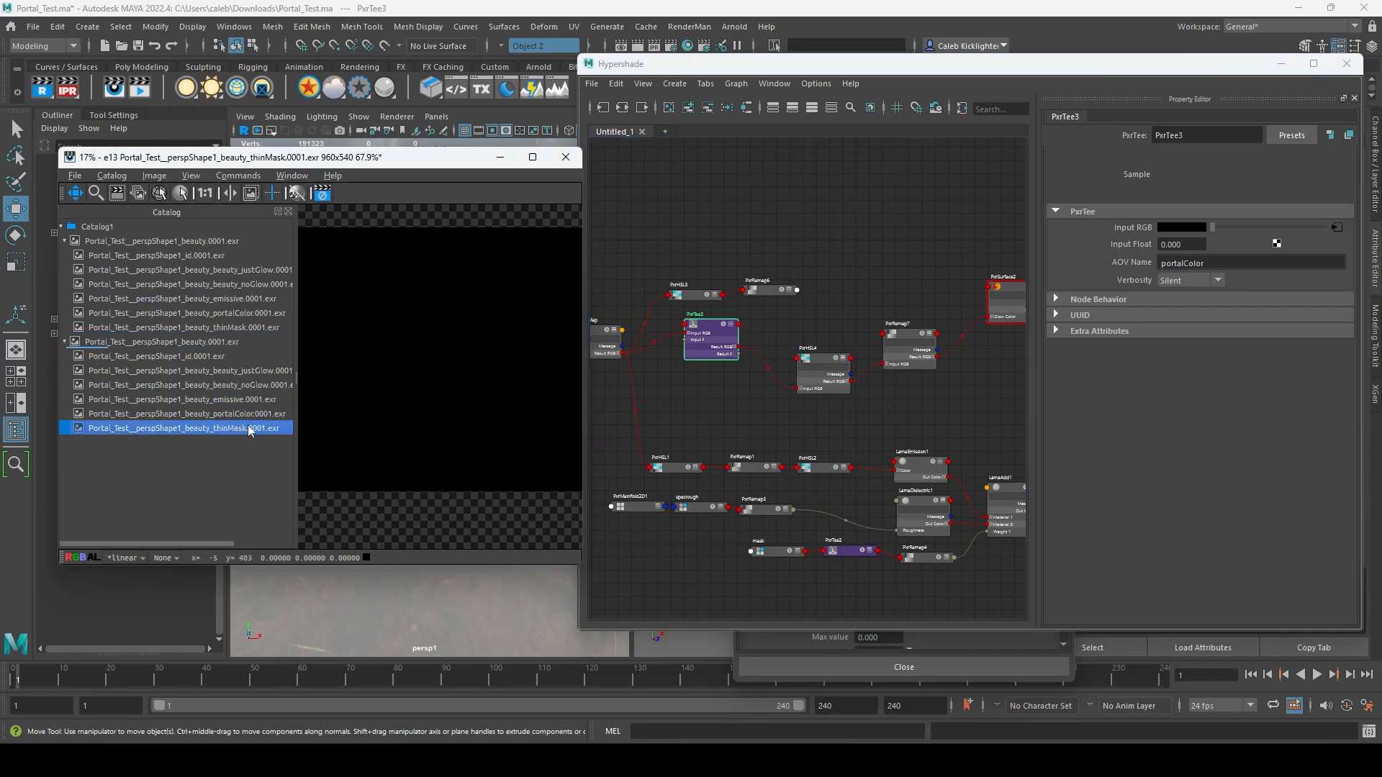
click(188, 342)
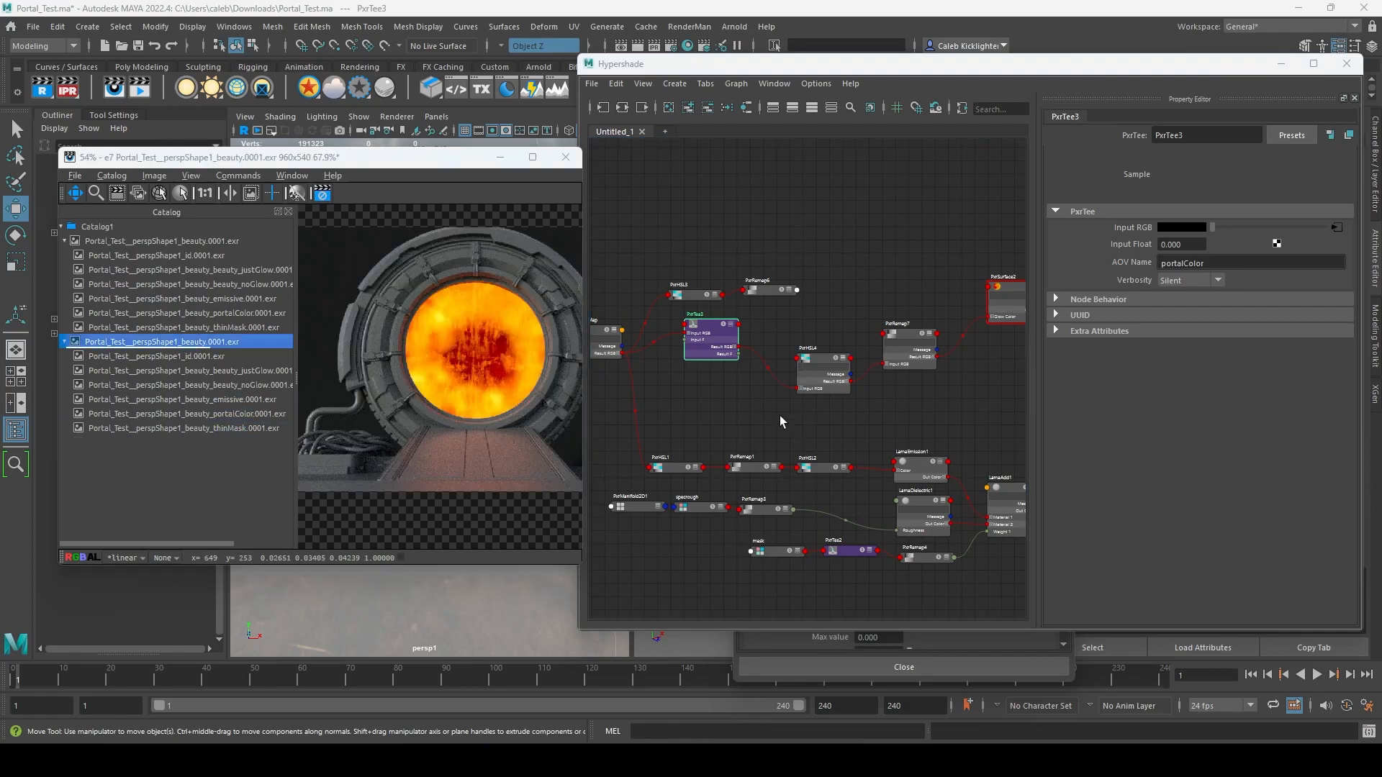
- Assign the LamaSurface1 material to the portal so that the render shows the Lama look
alt+middle_drag(860, 461, 670, 341)
alt+middle_drag(782, 305, 879, 284)
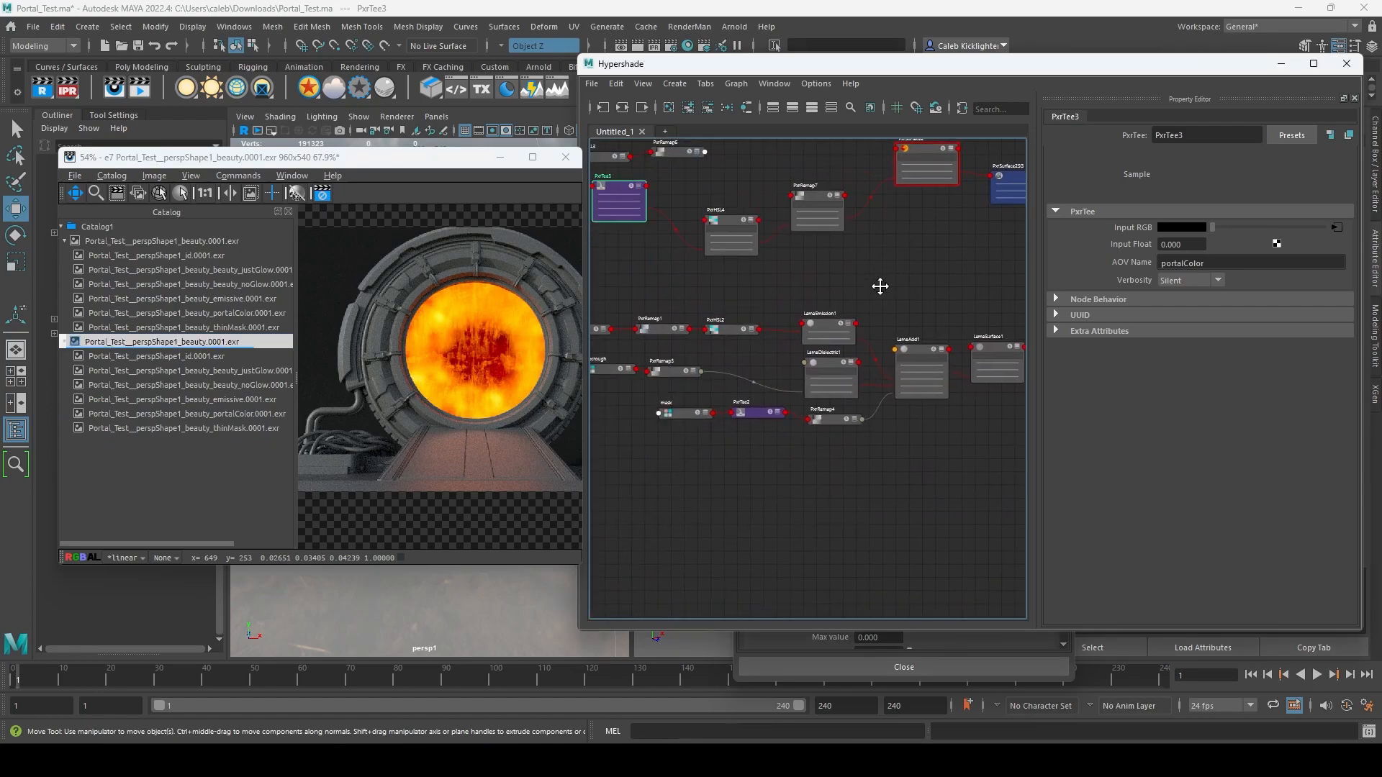
alt+middle_drag(879, 284, 947, 275)
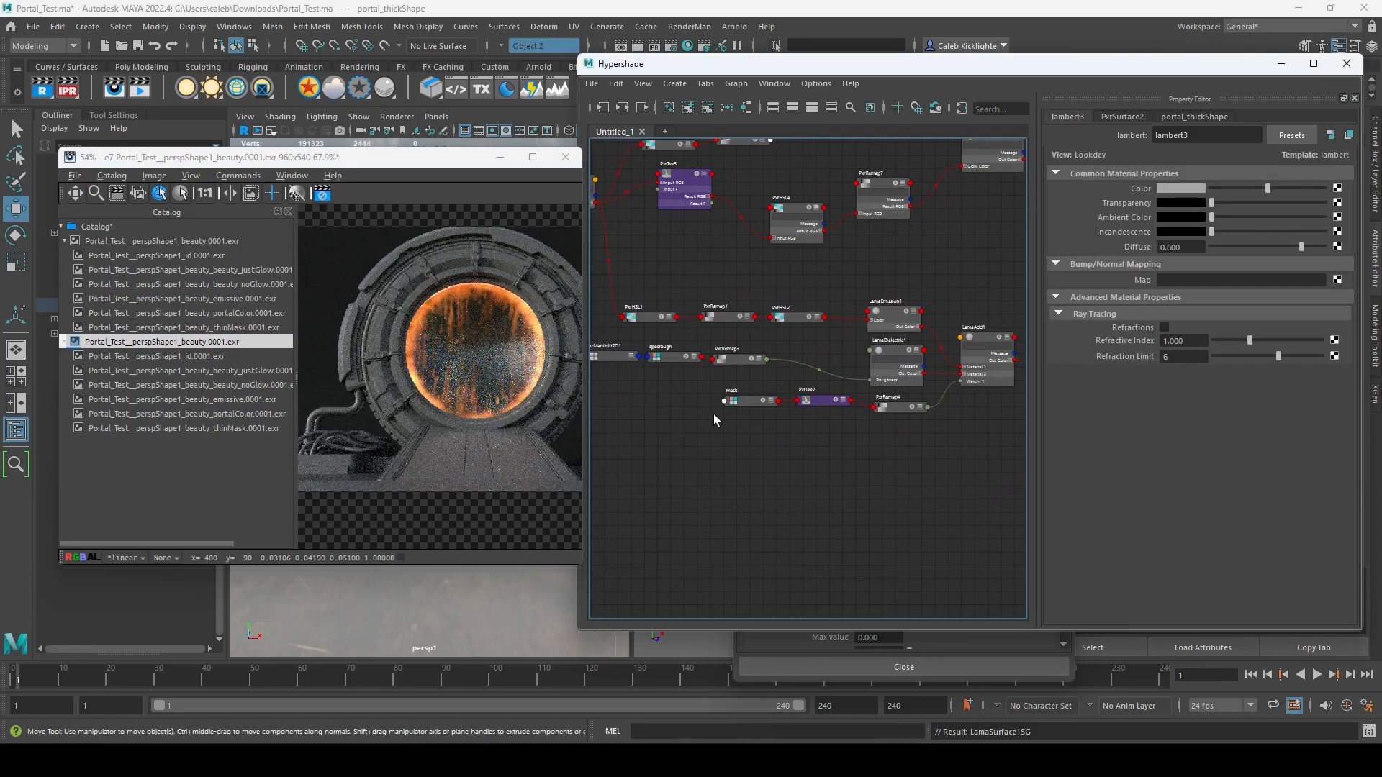
- Solo the mask texture feeding PxrTee2 to preview it on the portal, and turn the solo off again
scroll(694, 435, up, 3)
alt+middle_drag(692, 379, 826, 515)
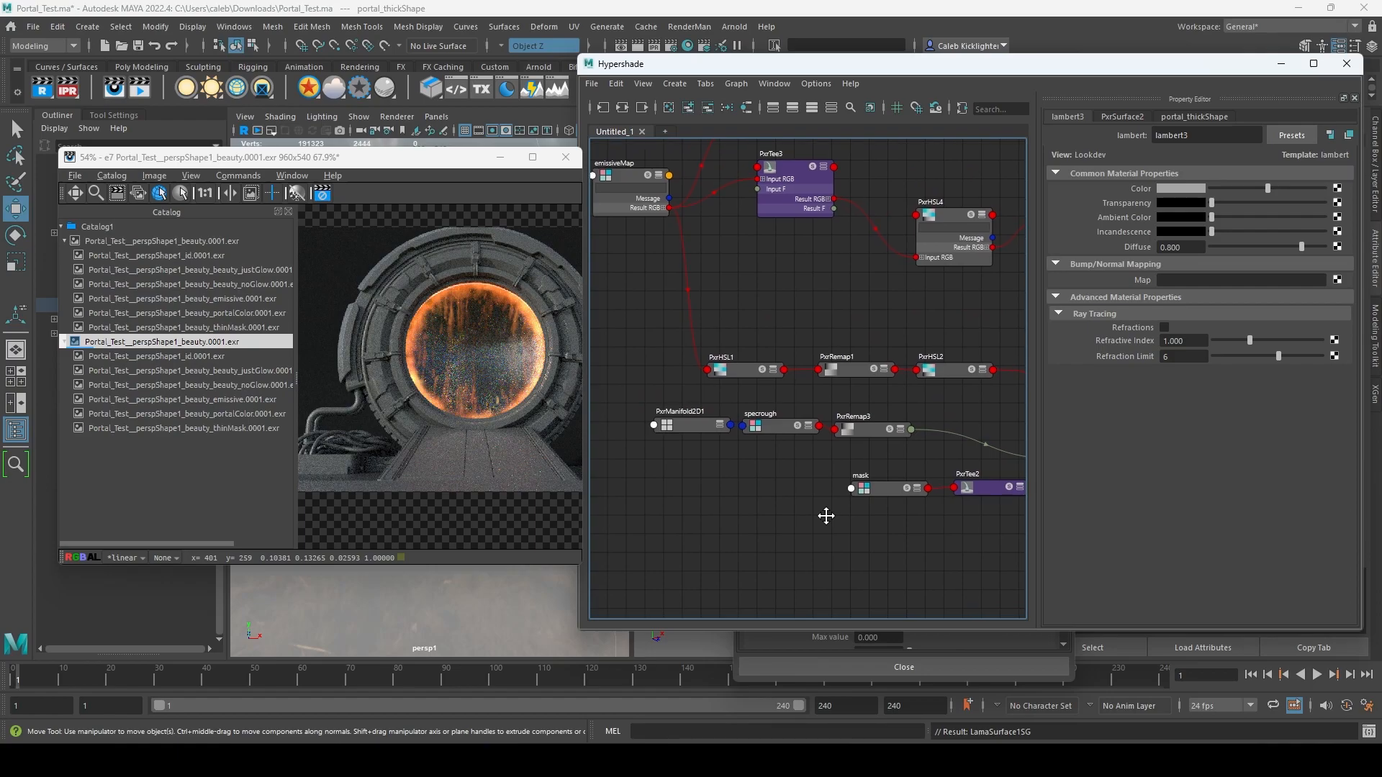
alt+middle_drag(897, 543, 669, 493)
scroll(799, 475, up, 3)
alt+middle_drag(935, 473, 1072, 470)
alt+middle_drag(659, 420, 703, 415)
click(700, 394)
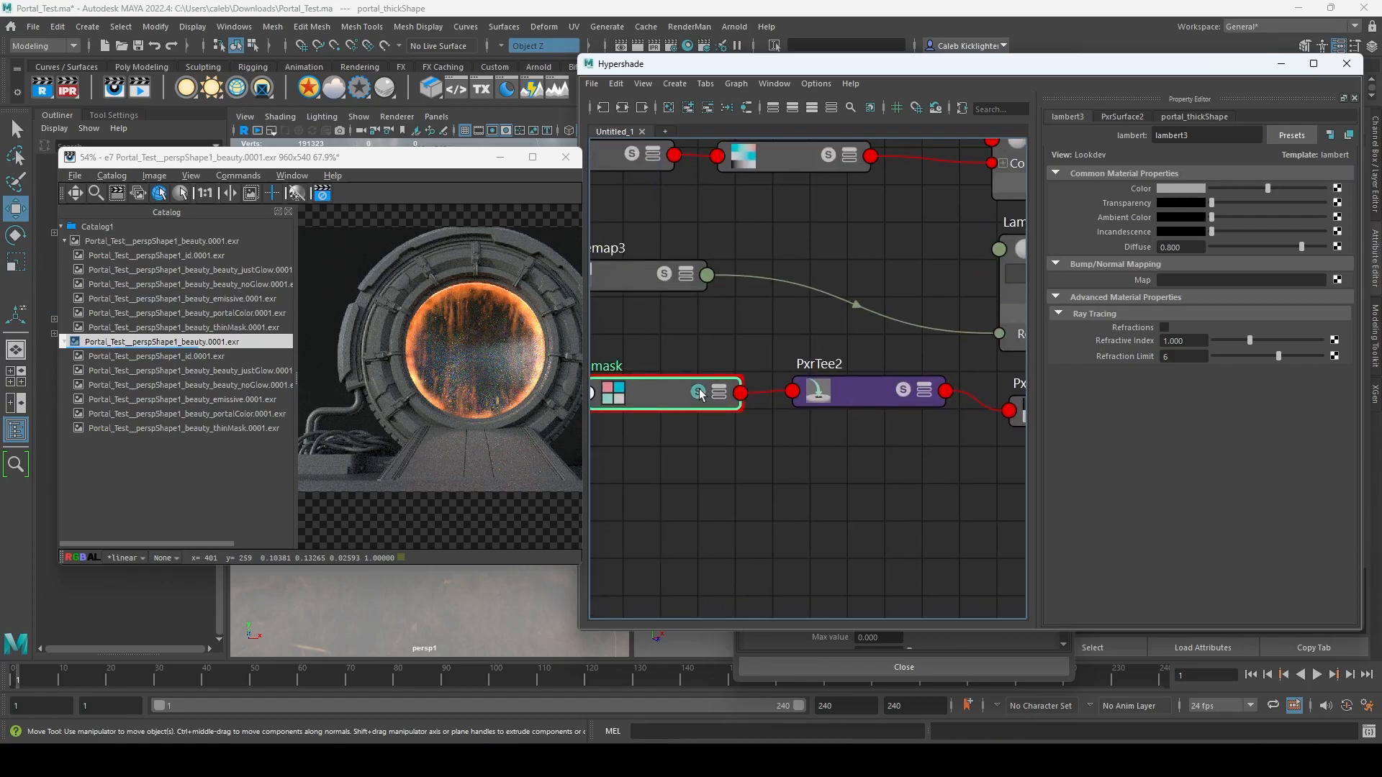
alt+middle_drag(885, 425, 779, 439)
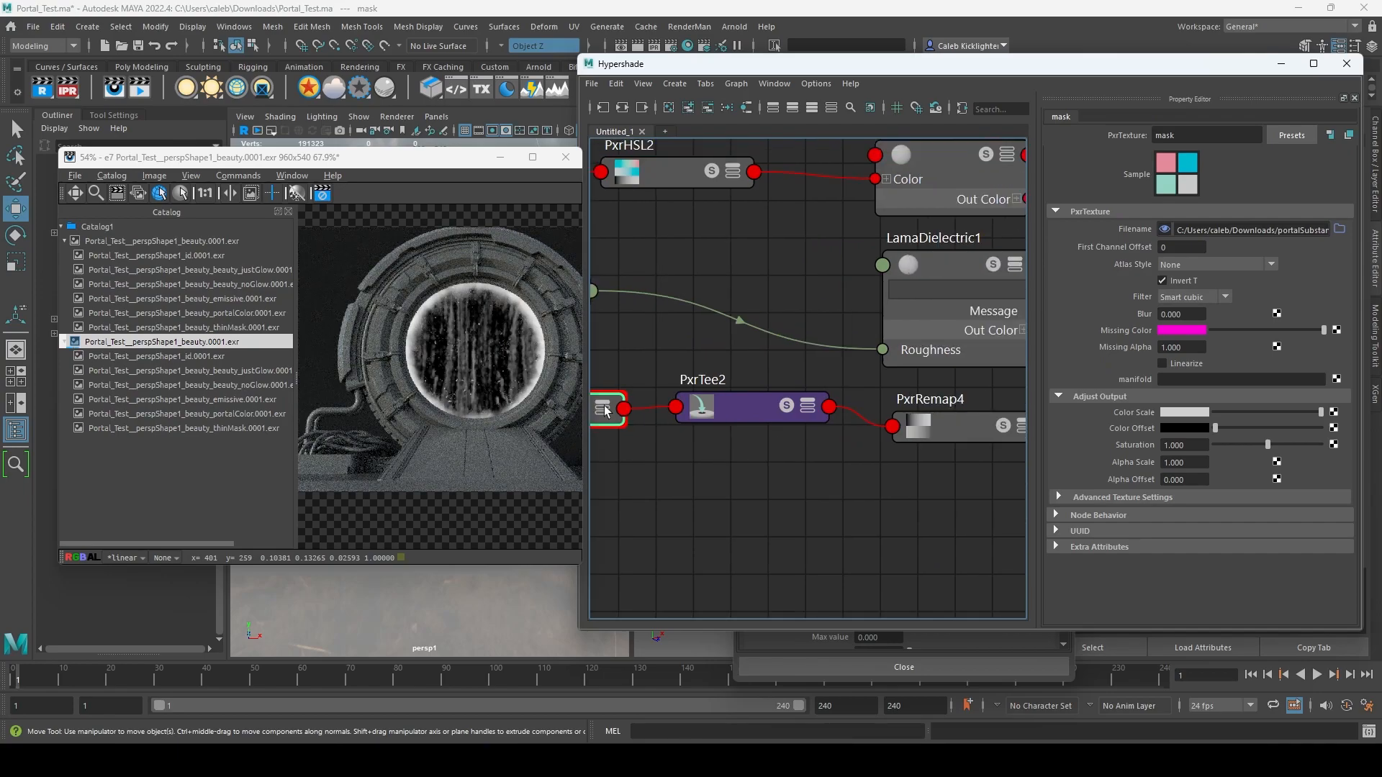
alt+middle_drag(670, 453, 786, 446)
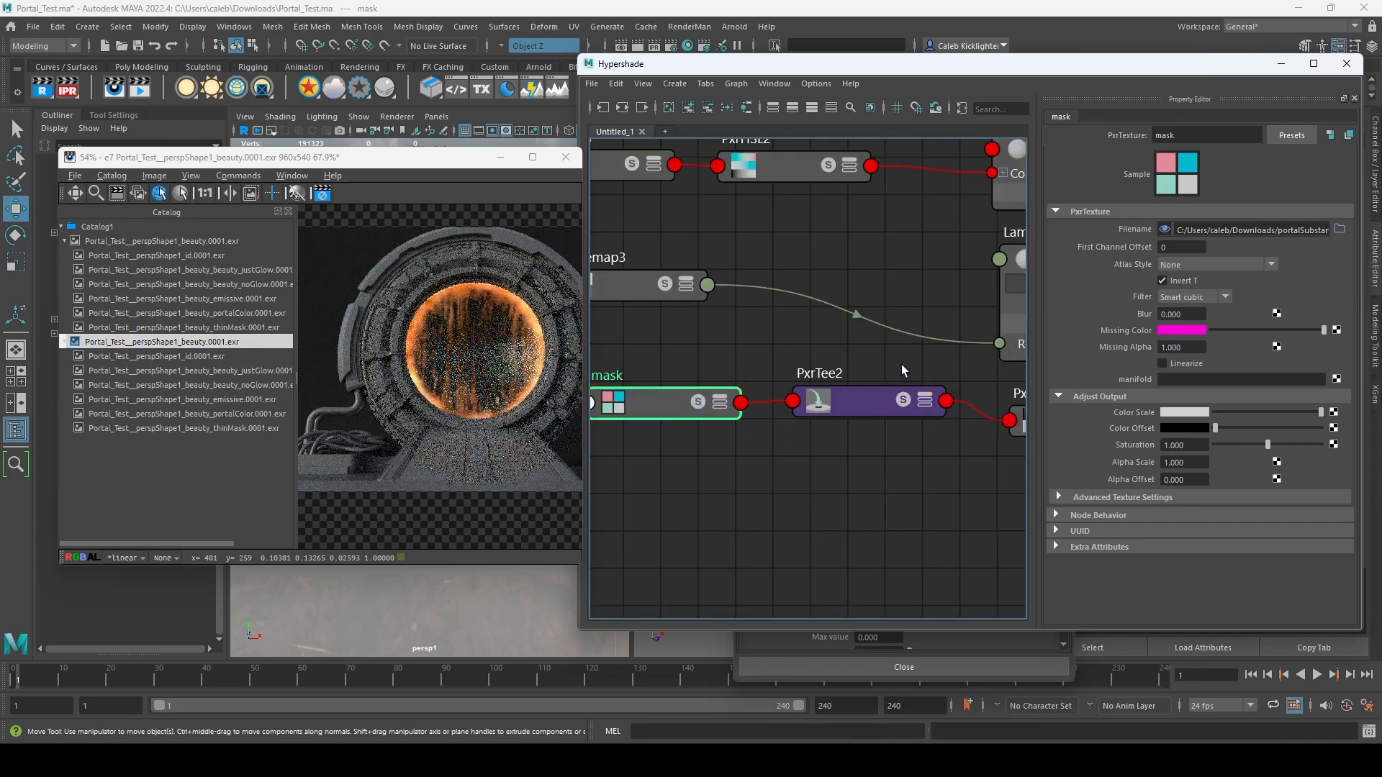
- Inspect PxrTee2's AOV settings and compare its thinMask pass with the beauty render
click(877, 390)
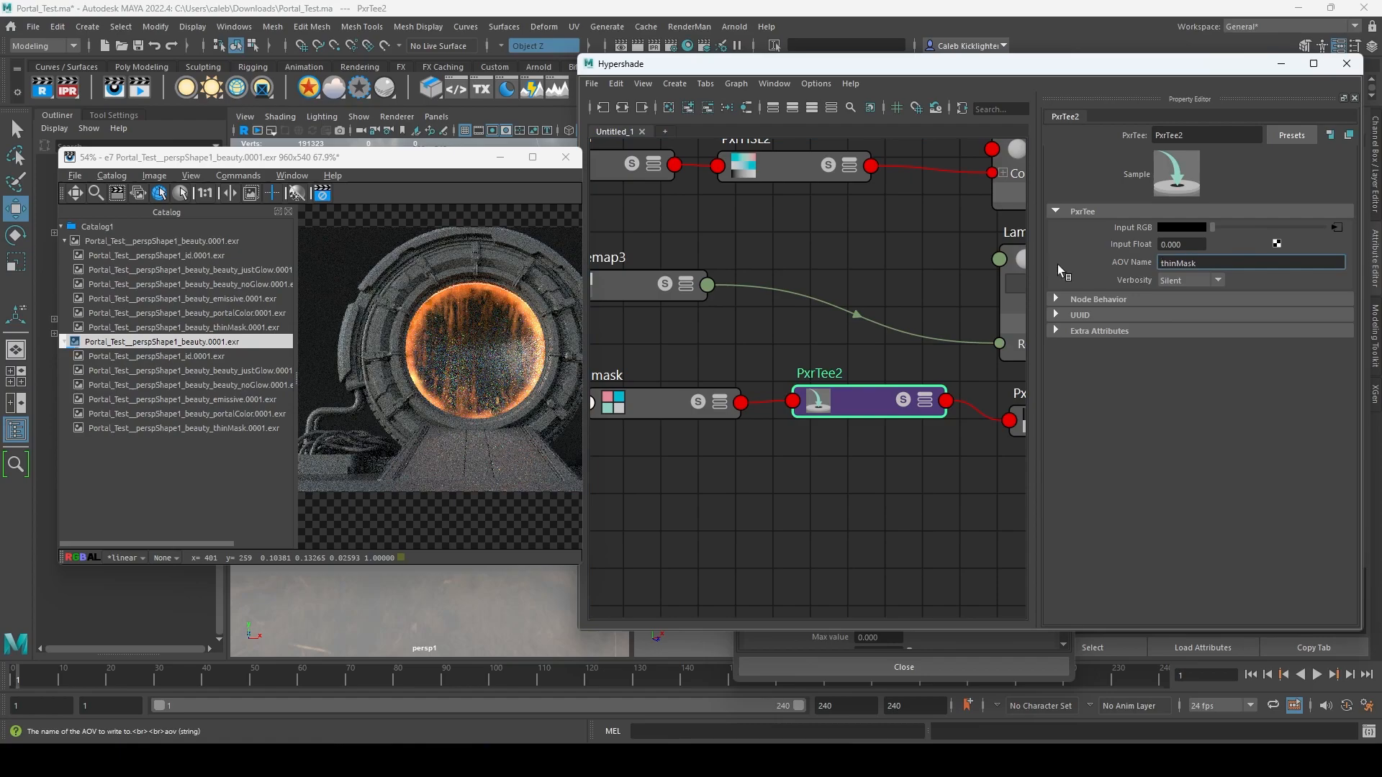
click(254, 428)
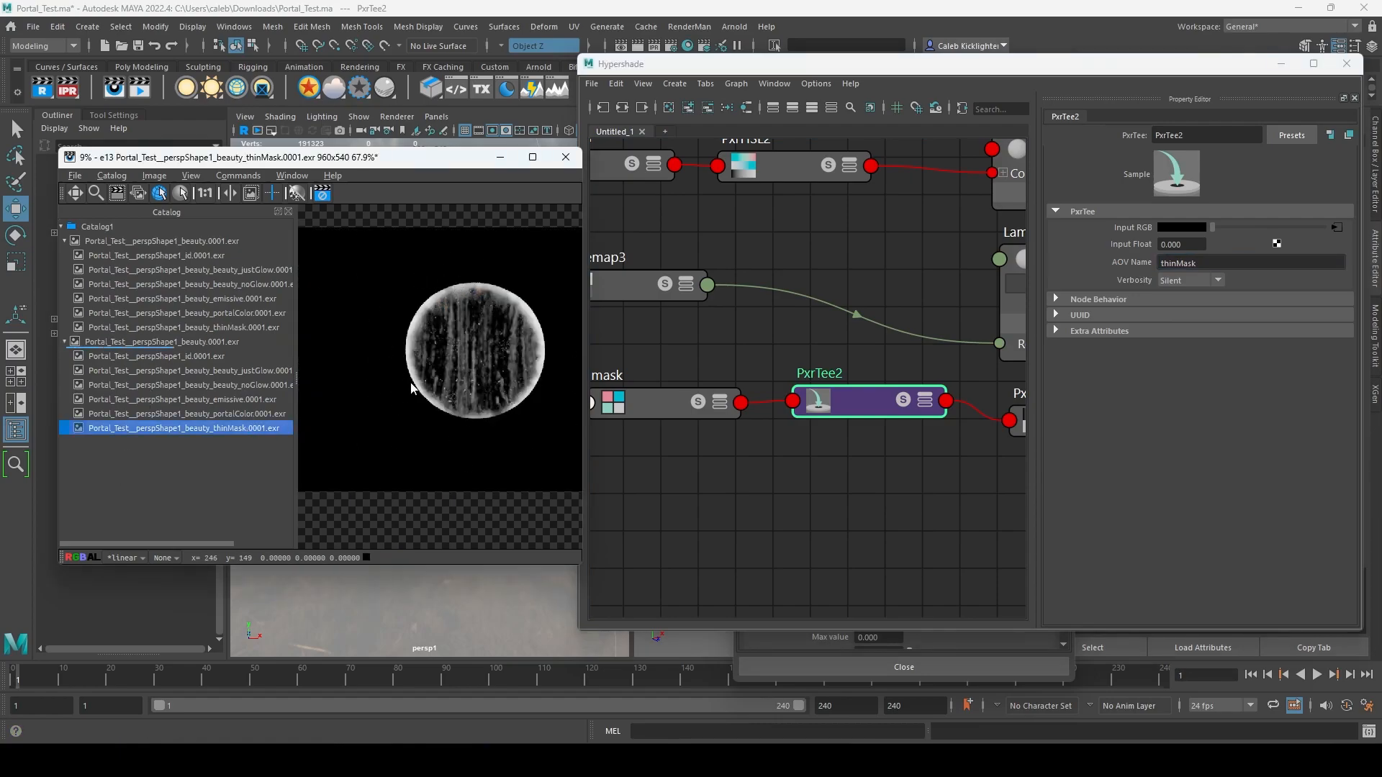
click(152, 343)
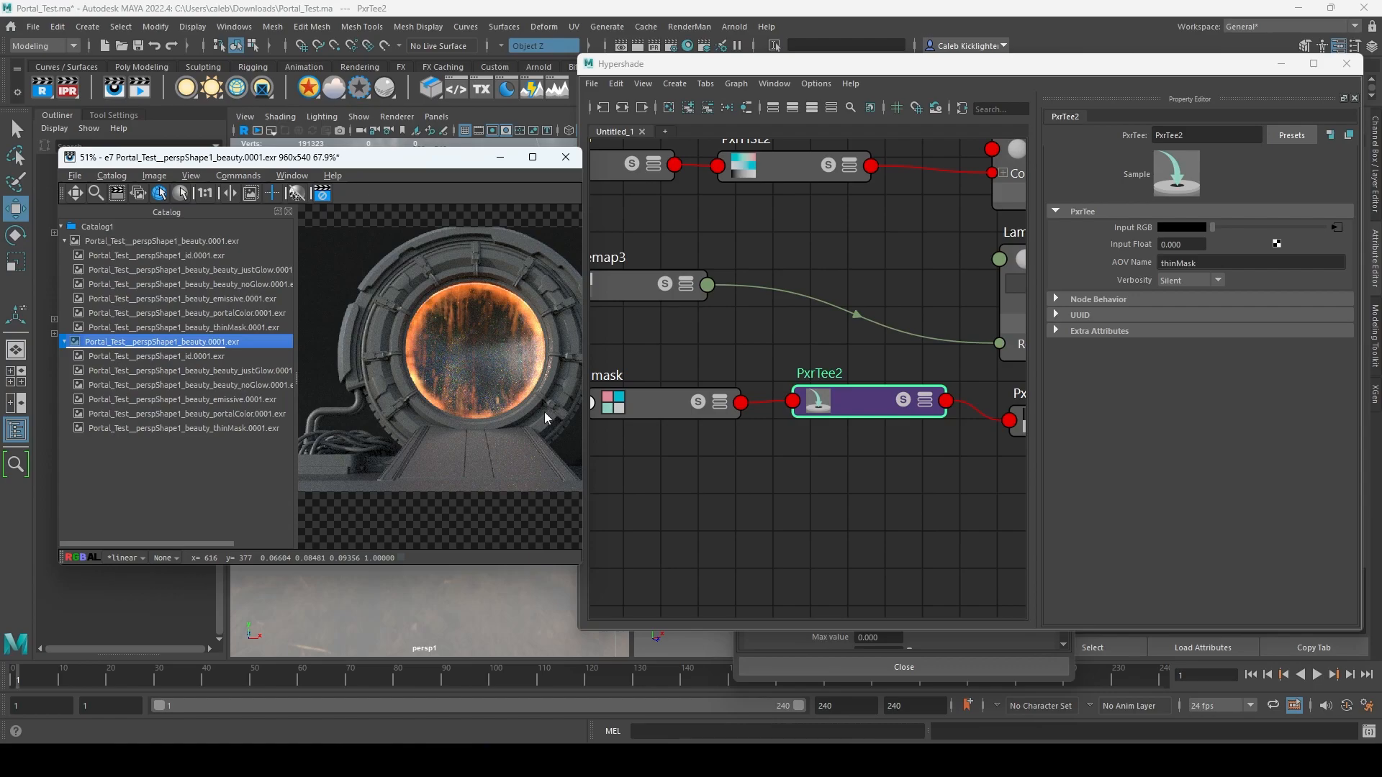
- Minimize the Hypershade and bring up RenderMan's AOV render settings, glancing at the sampling settings on the way
click(1281, 63)
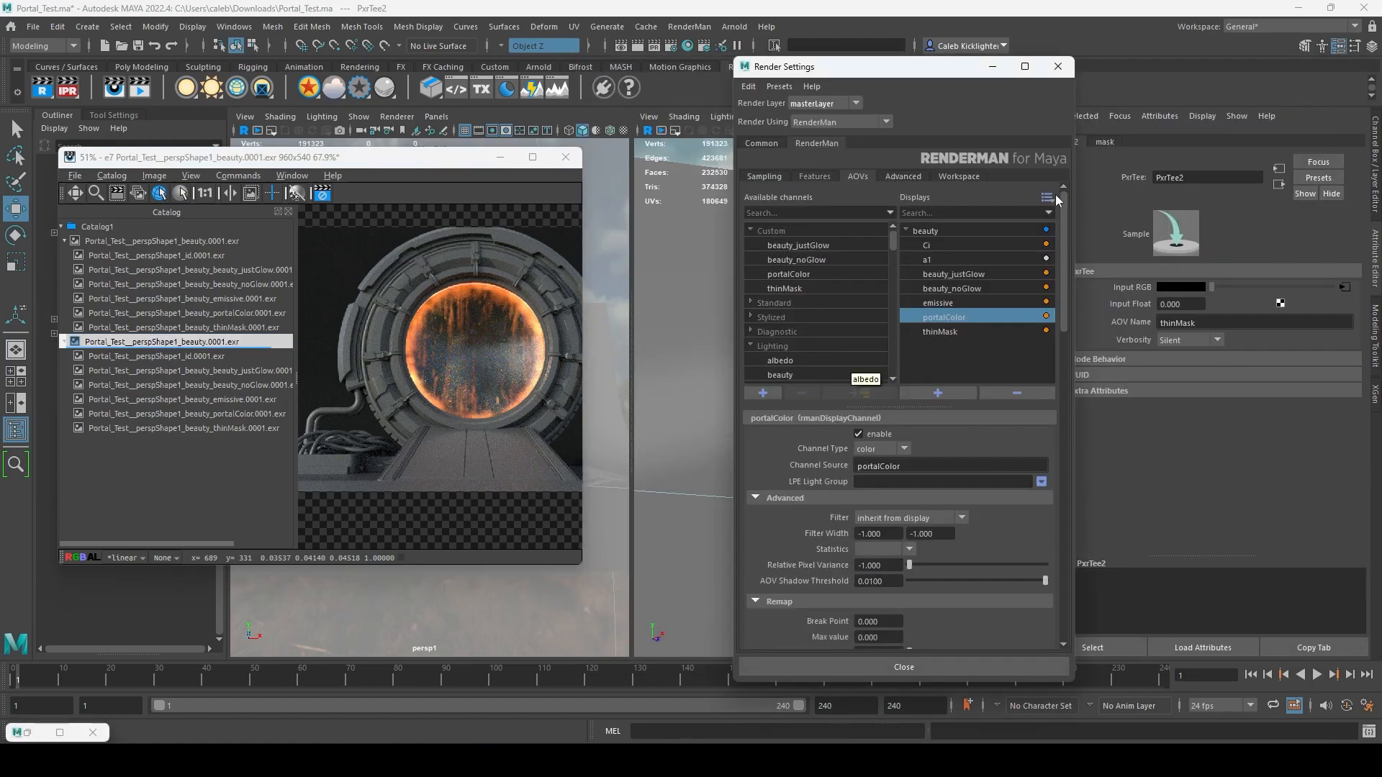
click(1057, 66)
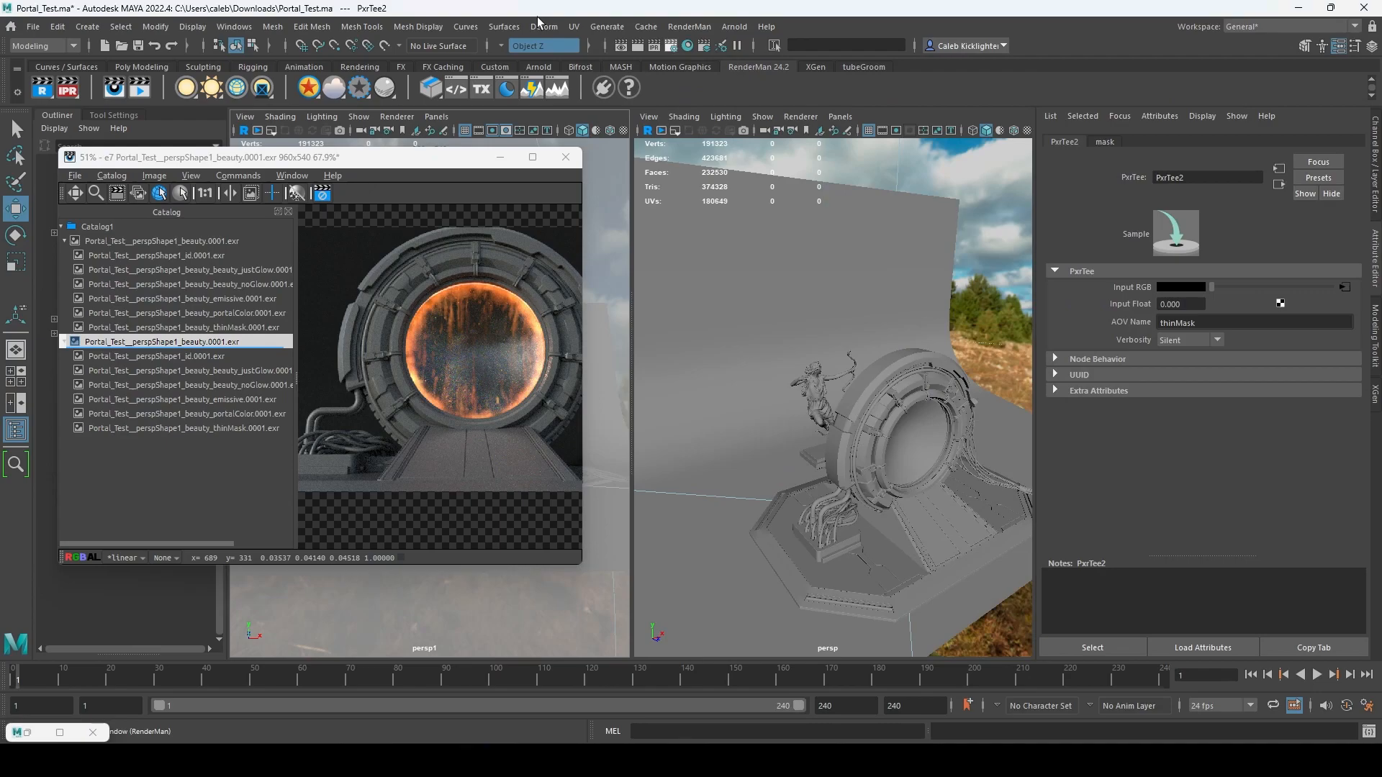
click(674, 47)
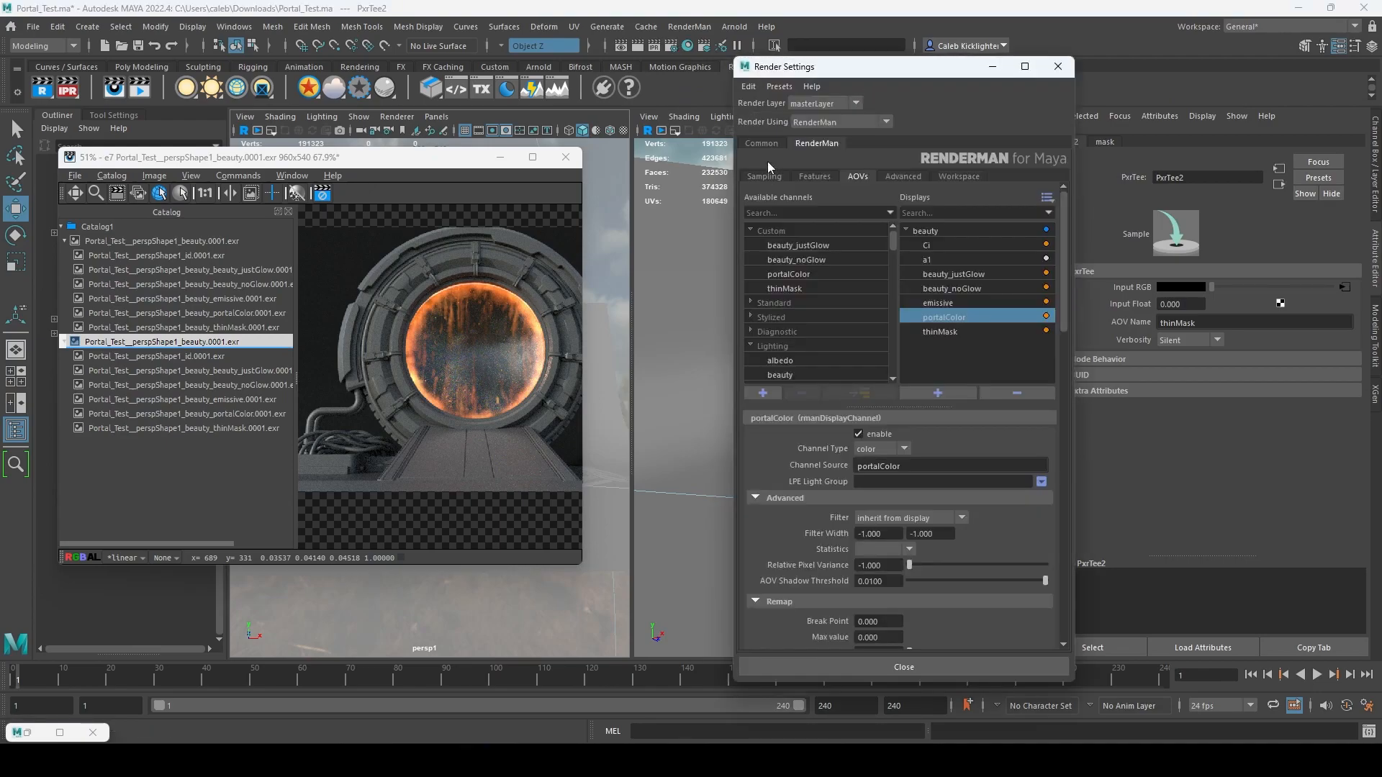
click(766, 177)
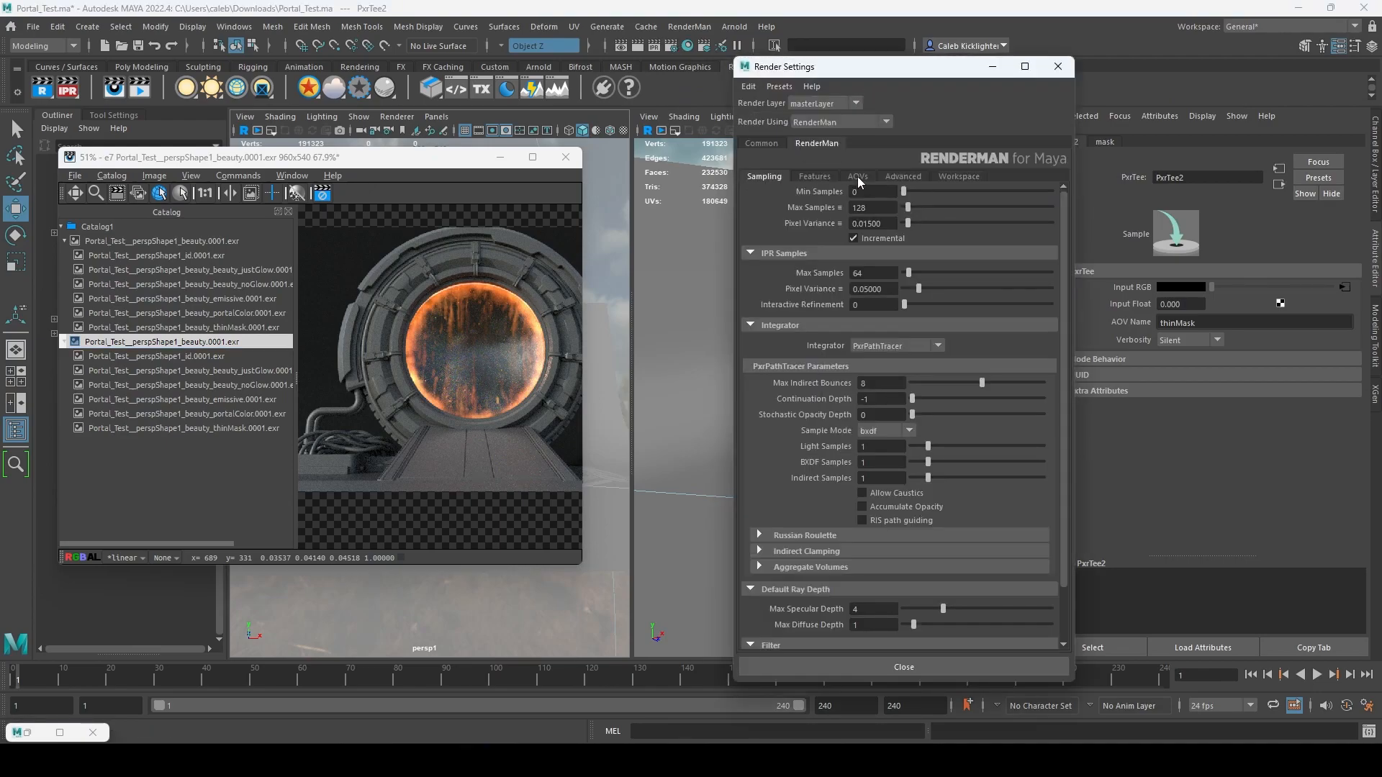
click(857, 175)
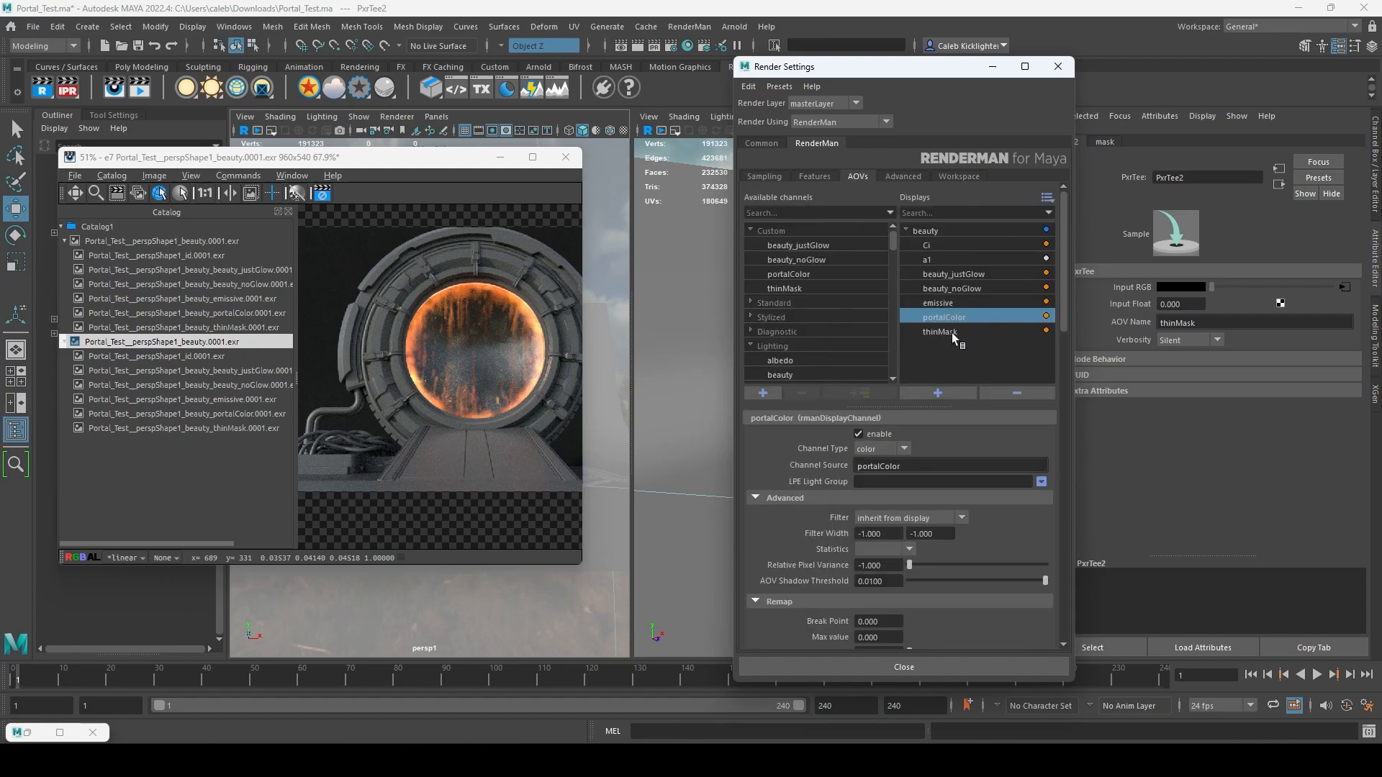
- Review the settings of the beauty display and its Ci, a1 and portalColor channels
click(928, 231)
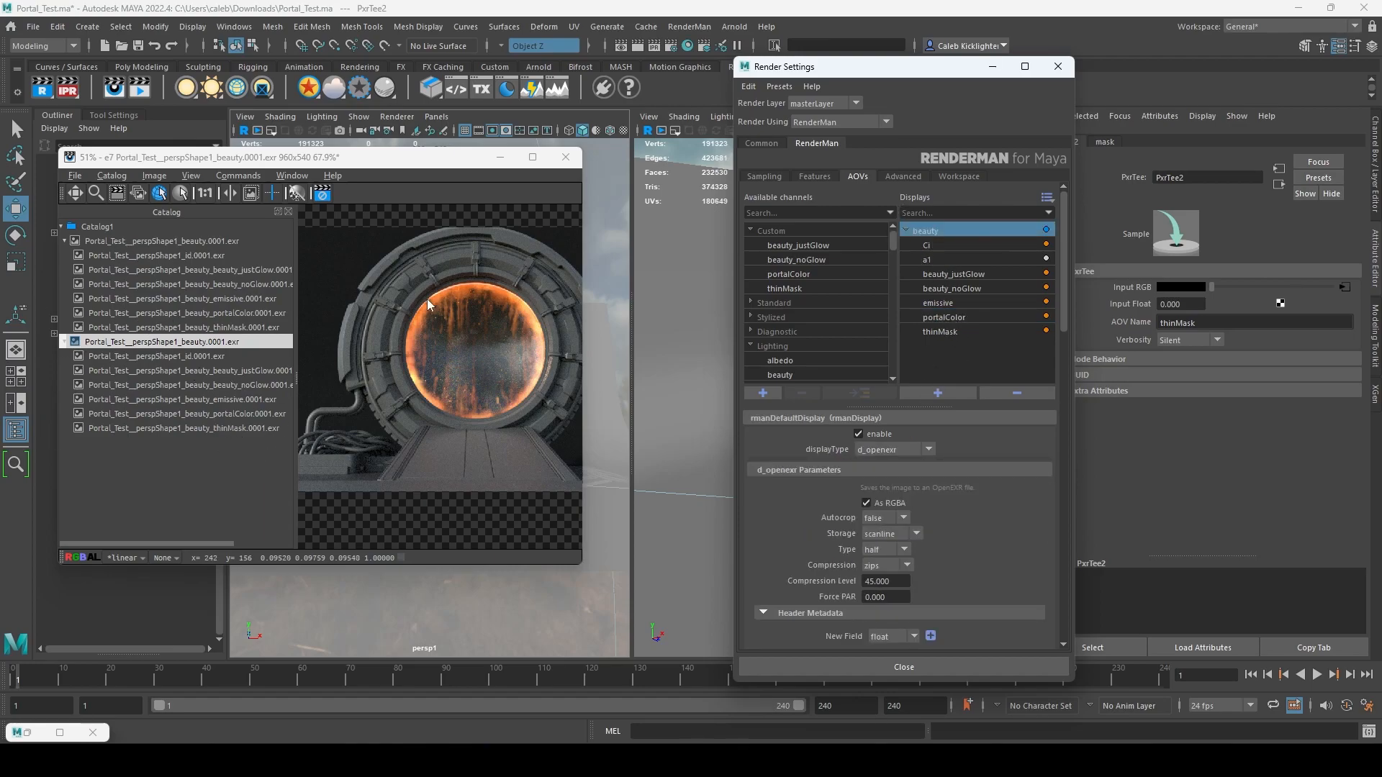
click(944, 246)
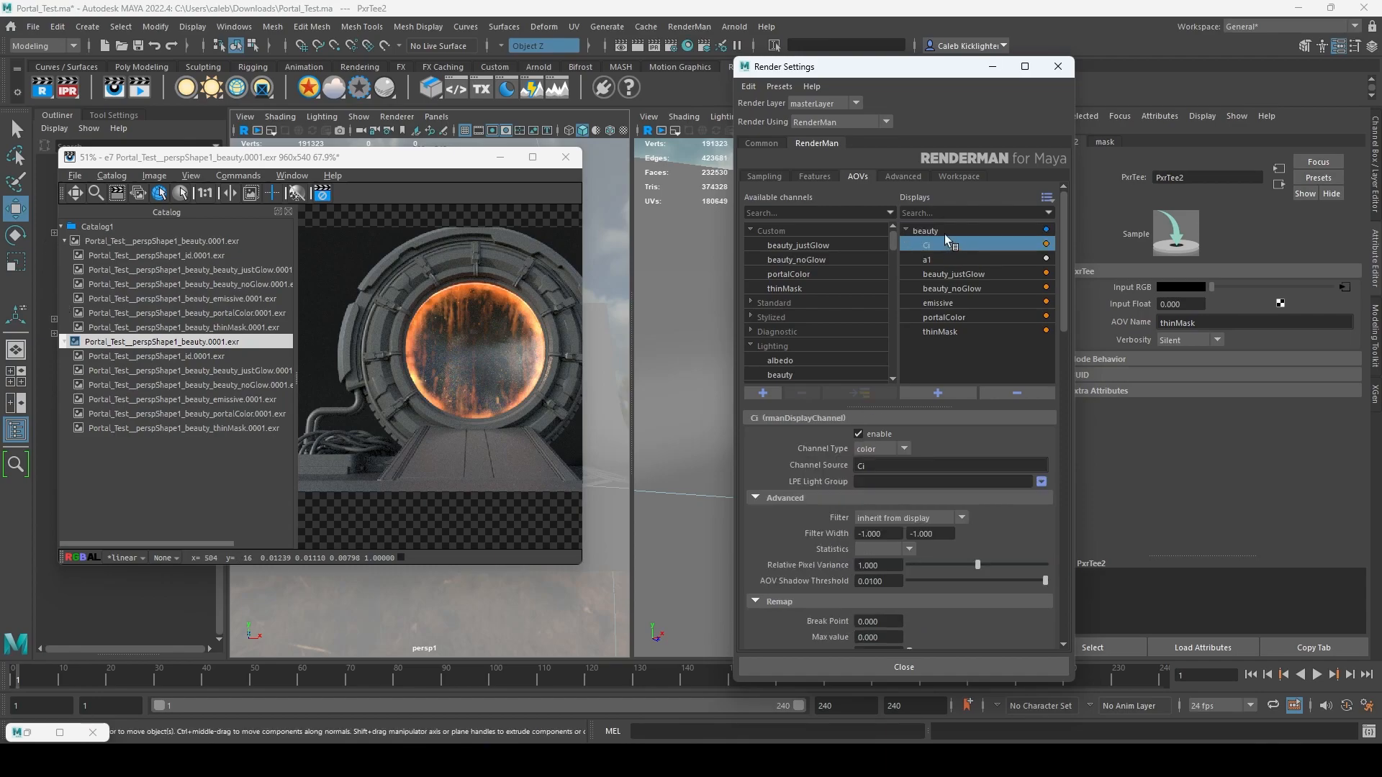
click(951, 230)
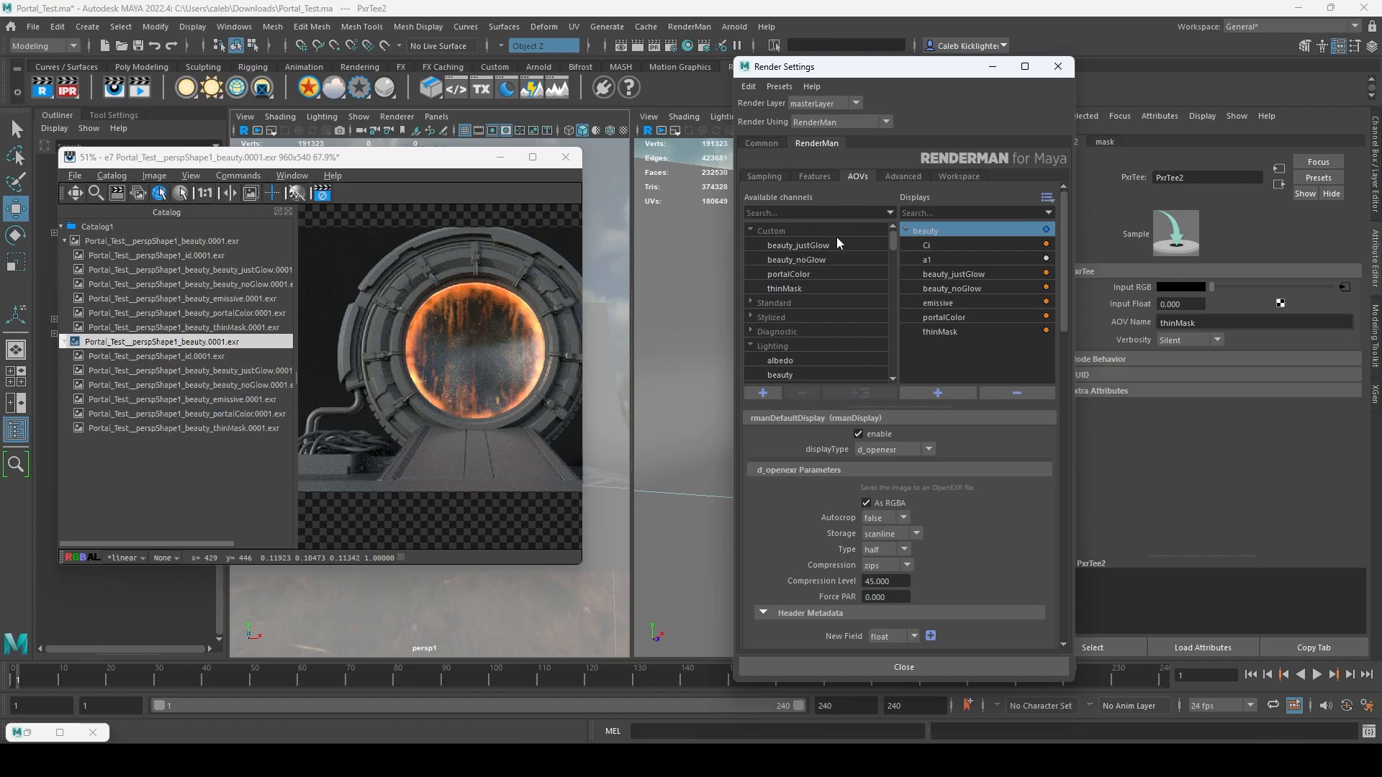
click(935, 245)
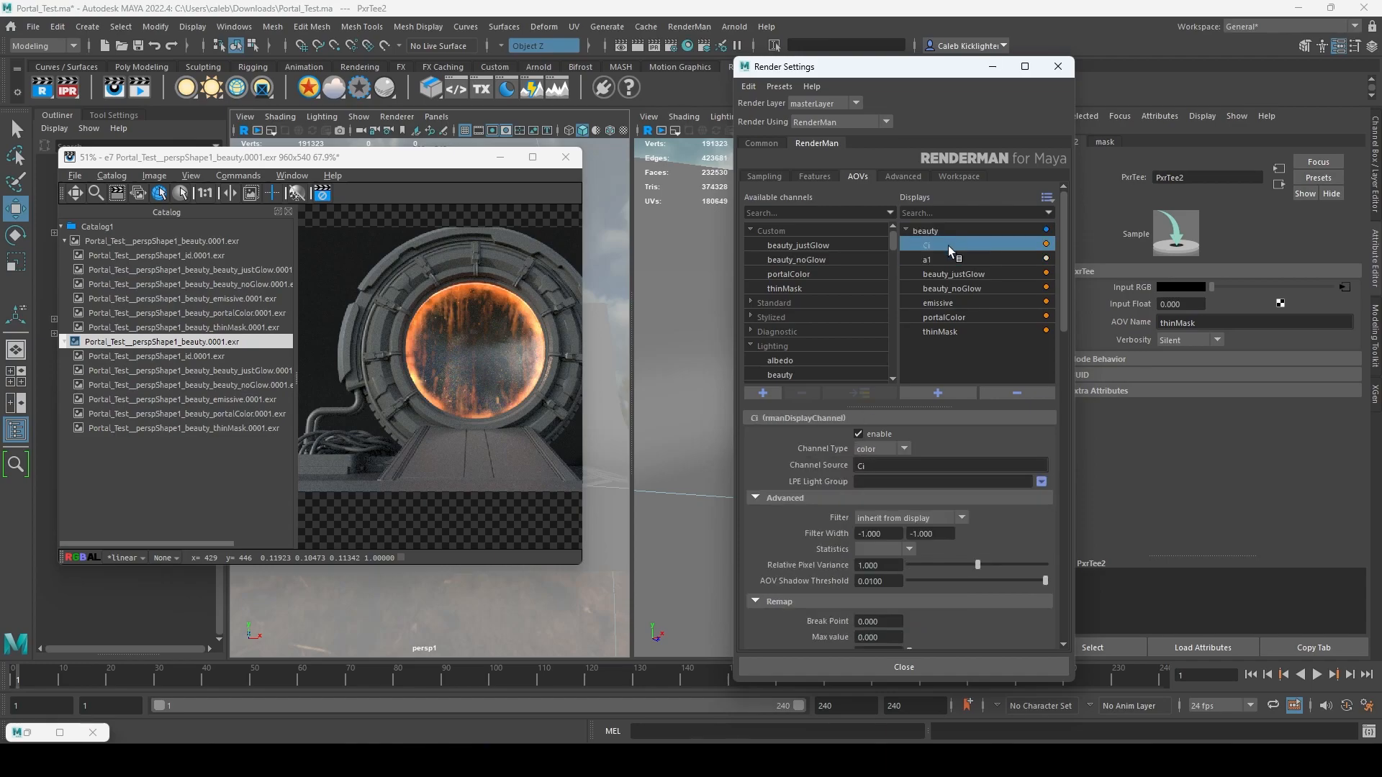
click(944, 259)
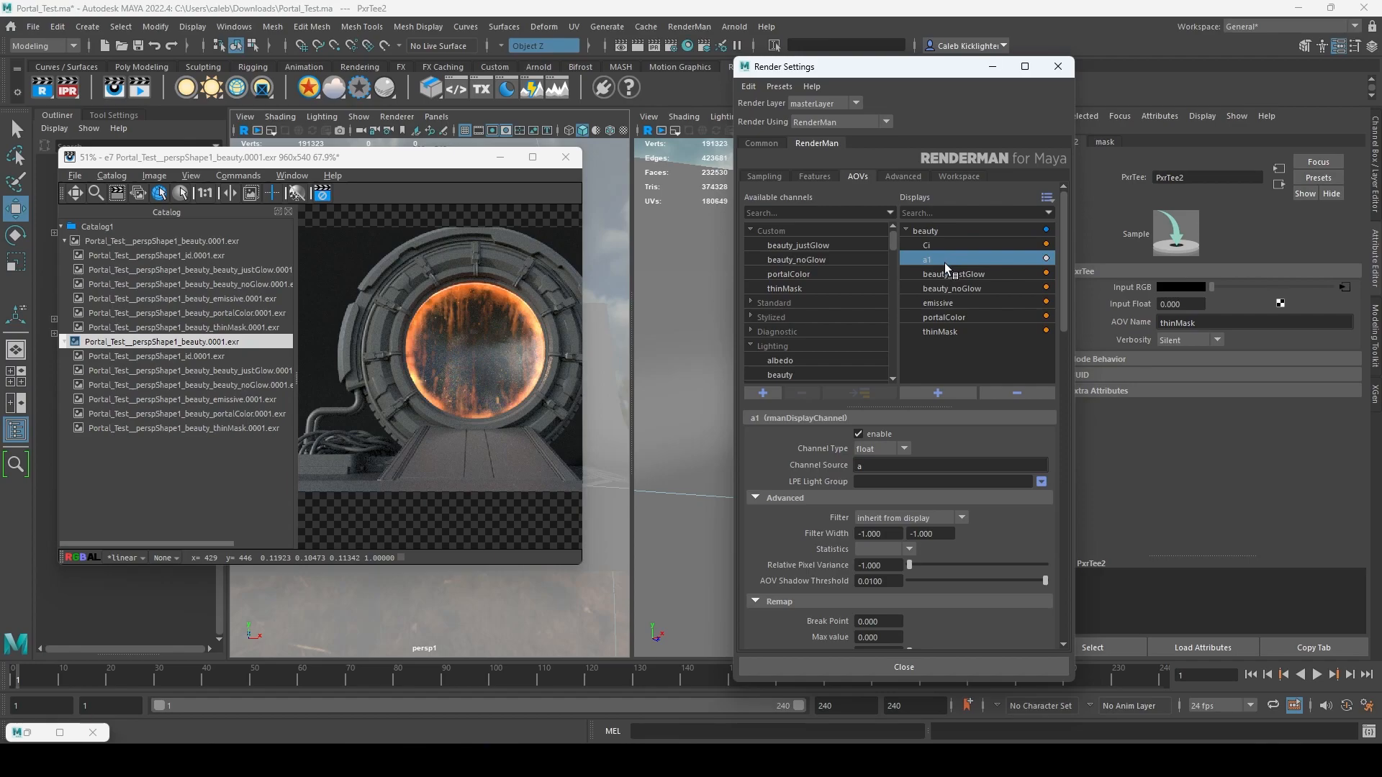
click(963, 245)
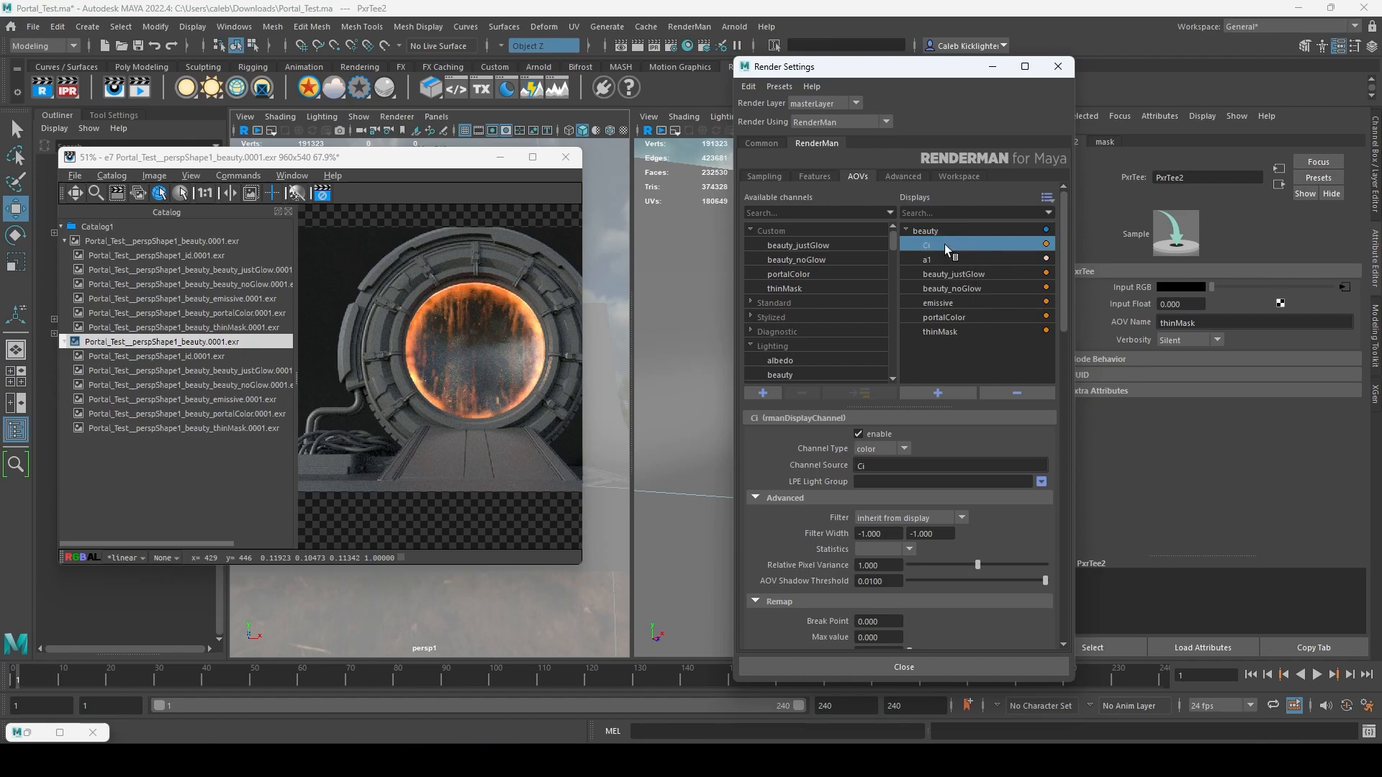
click(957, 303)
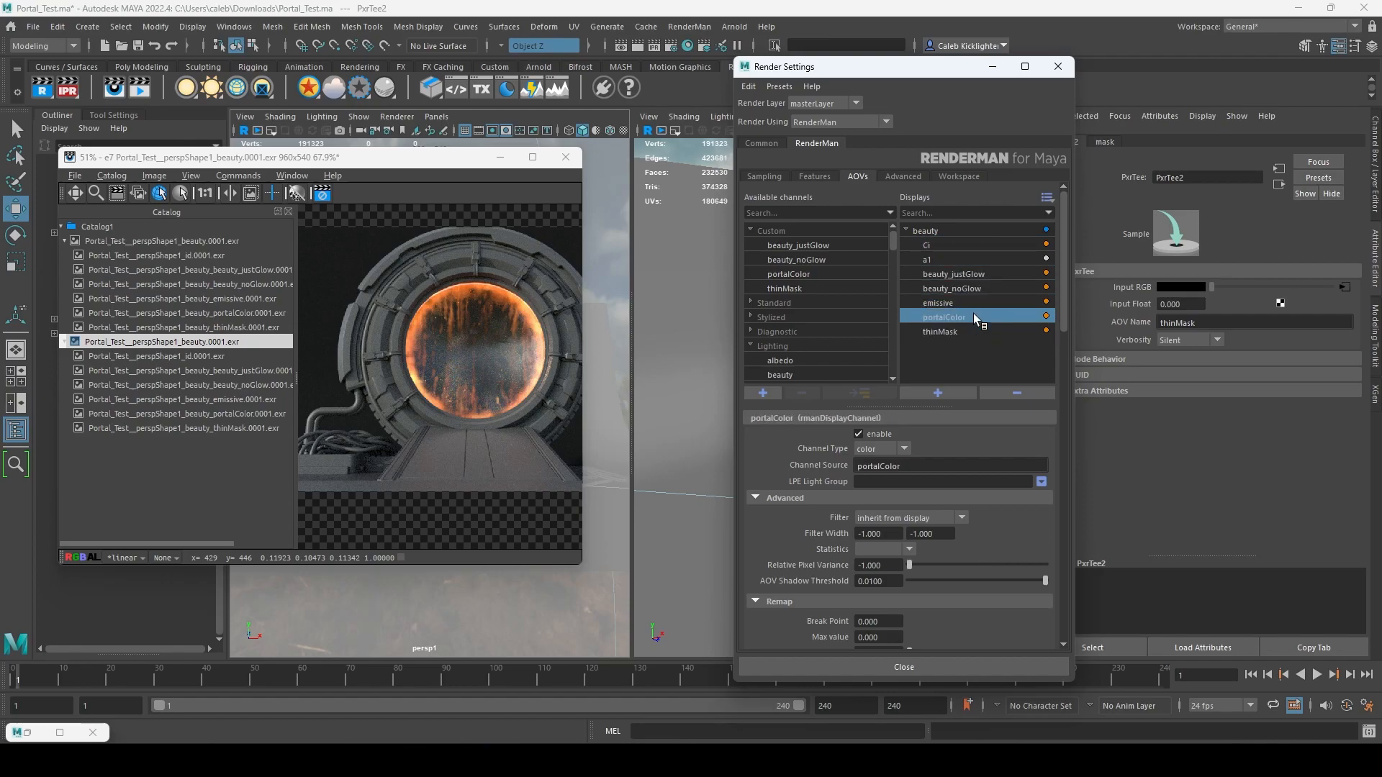
click(968, 321)
- Delete the portalColor and thinMask custom channels from the available AOV channels
click(806, 278)
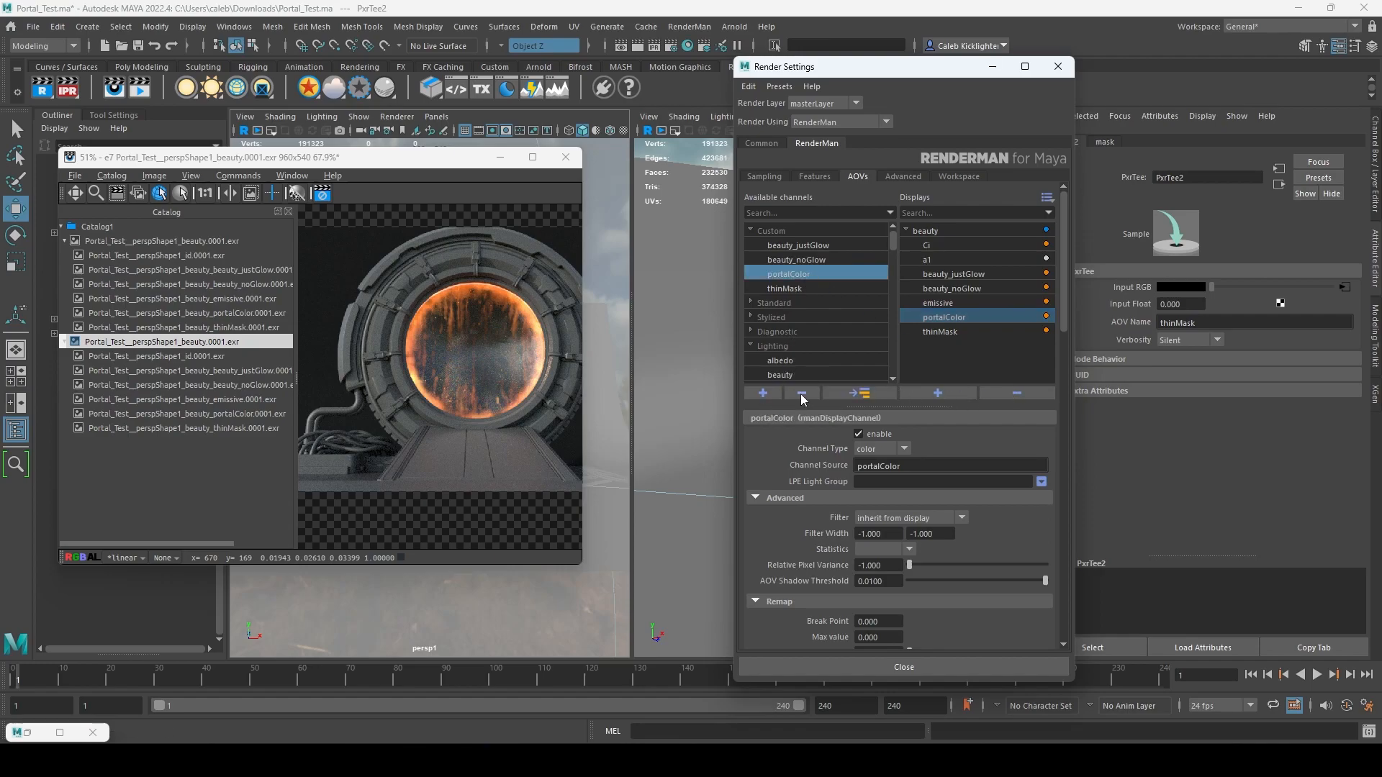
click(802, 395)
click(784, 274)
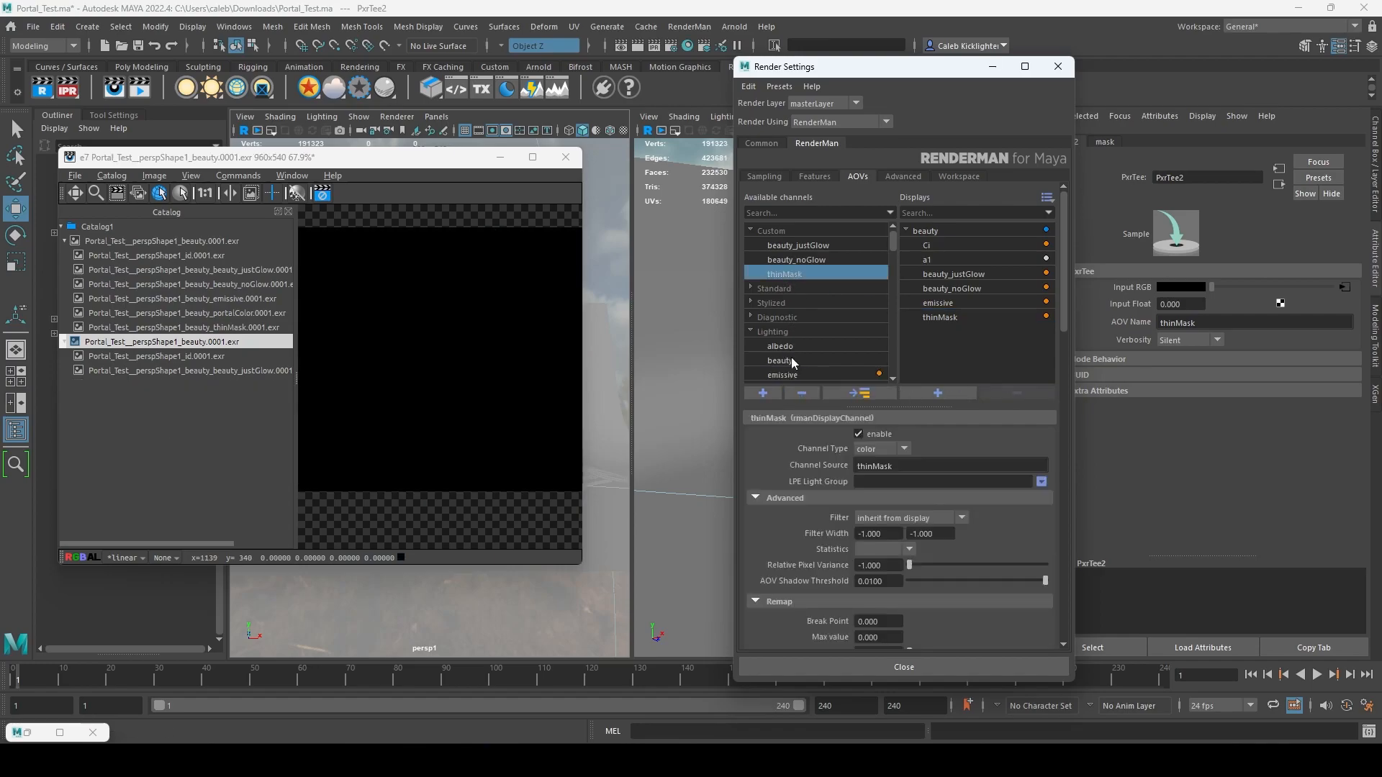
click(802, 394)
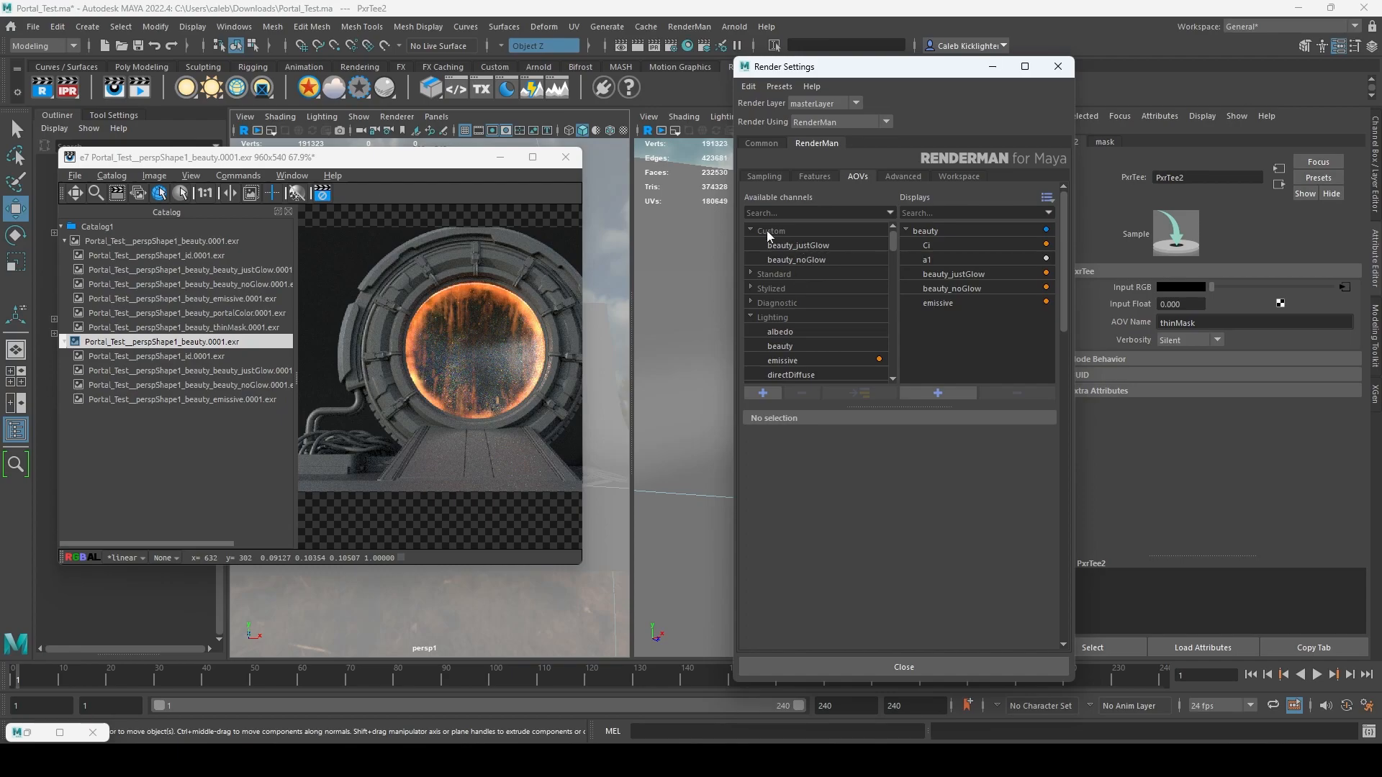
- Create a custom AOV channel named thin and select it to show its channel settings
click(765, 393)
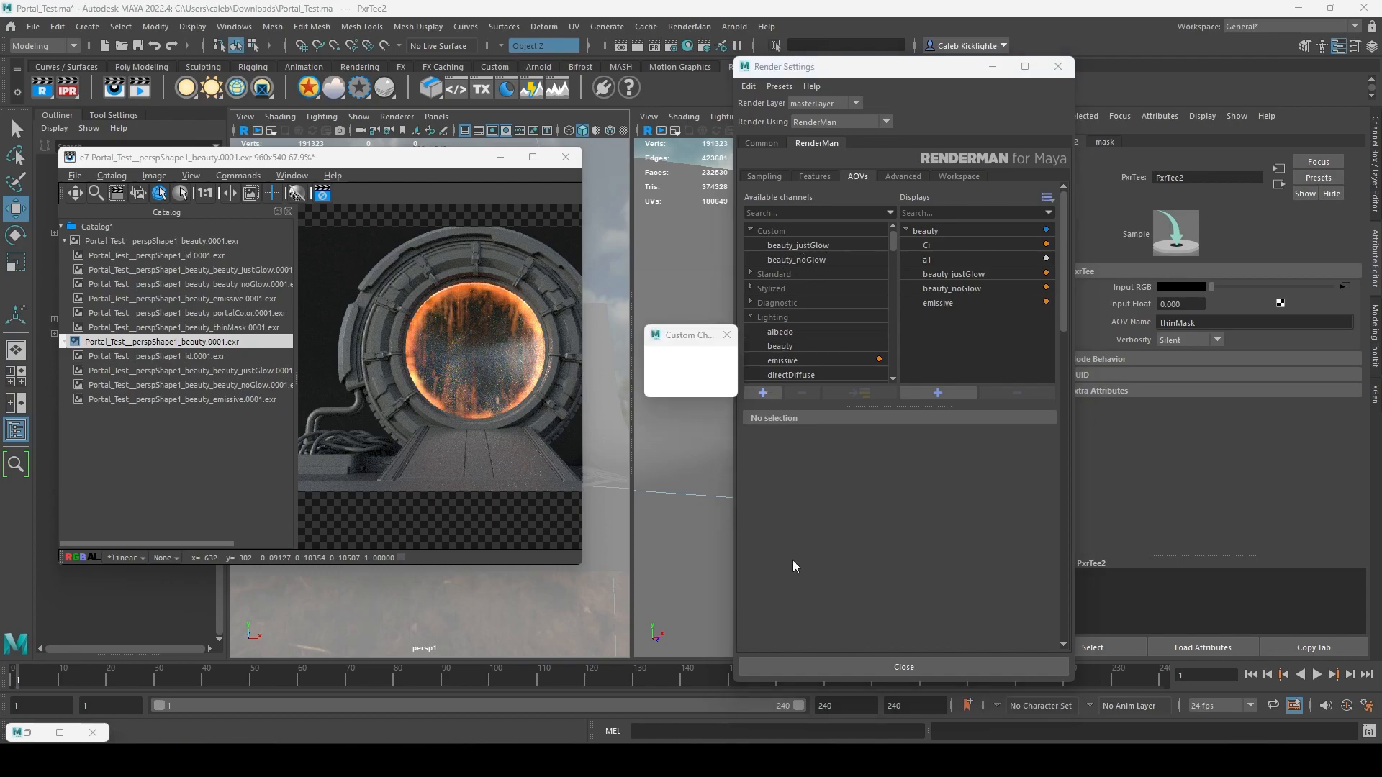
drag(799, 361, 849, 469)
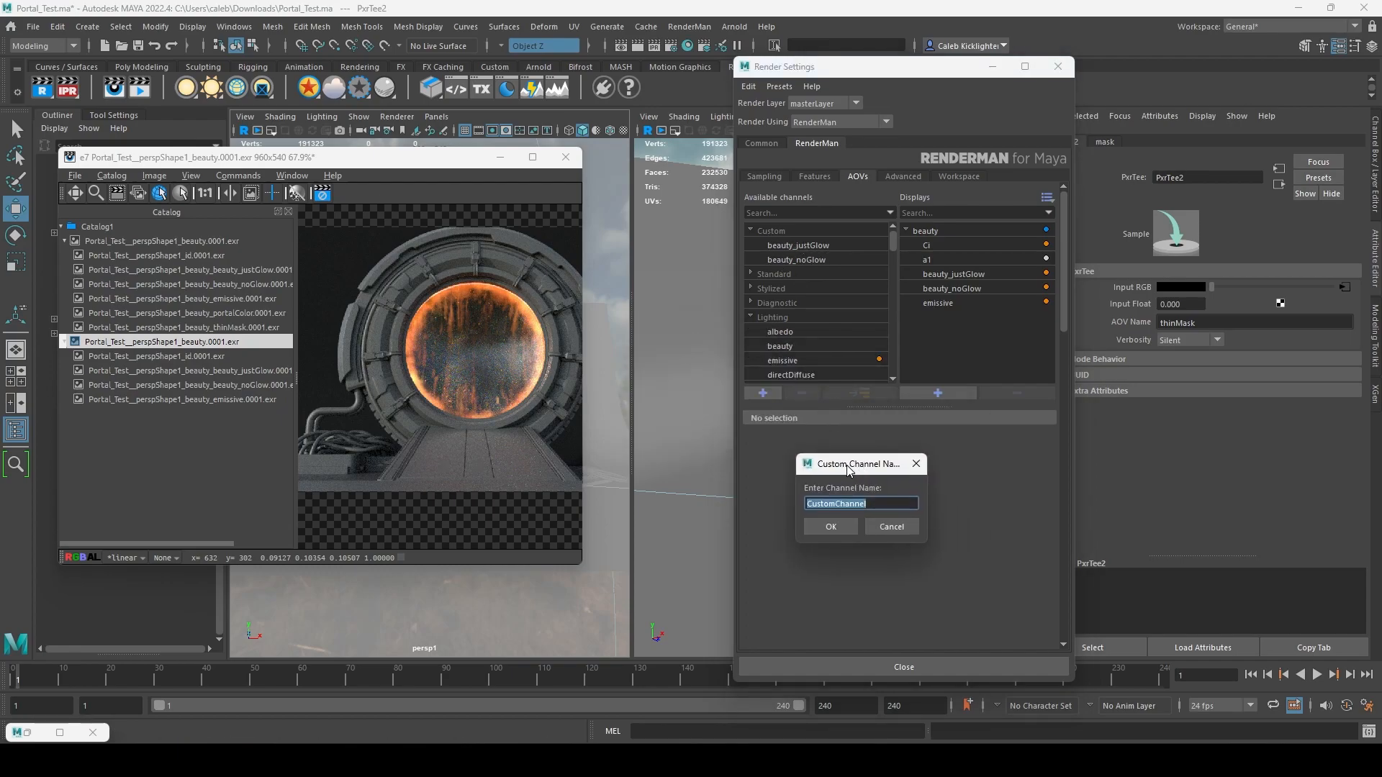
text(think)
click(816, 525)
click(804, 275)
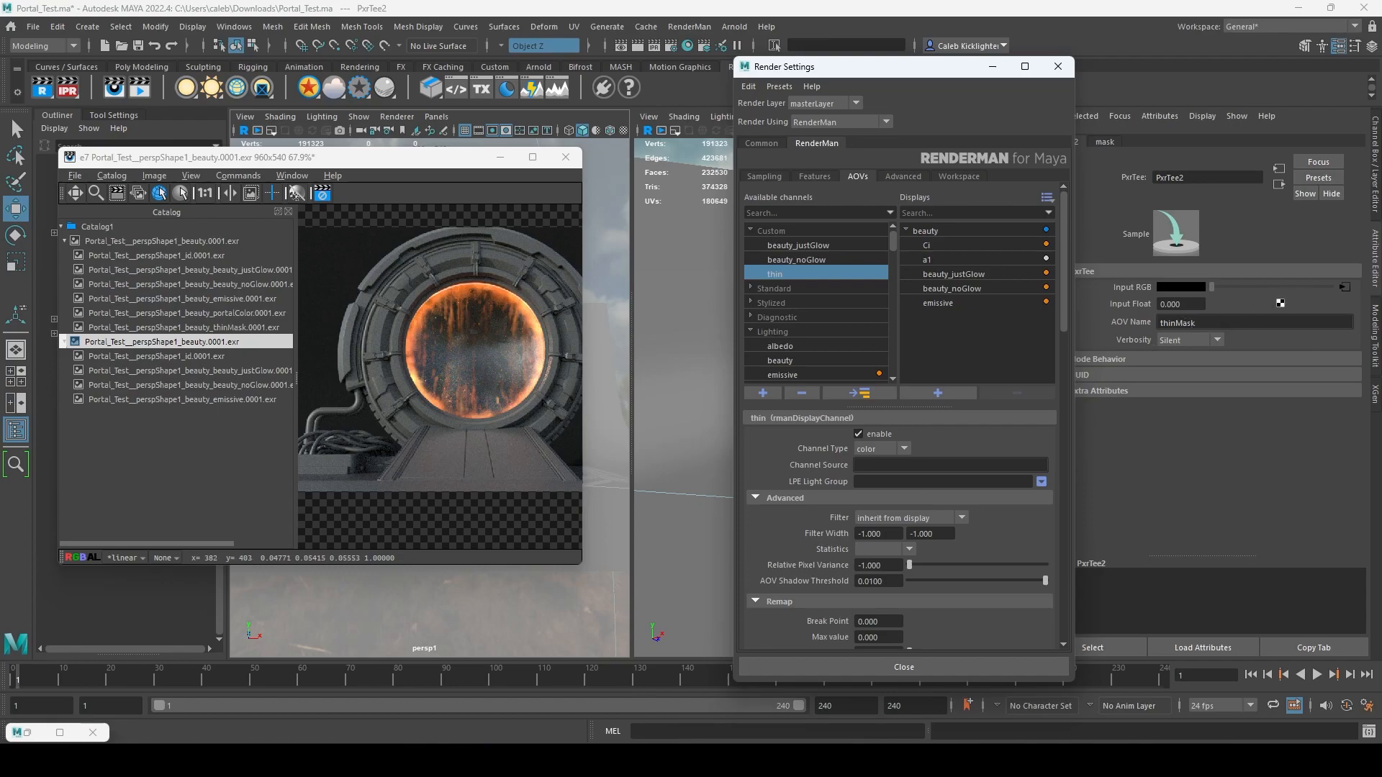
- Restore the Hypershade and check where PxrTee2 sits between mask and PxrRemap4, along with its AOV name
click(21, 732)
click(28, 734)
click(28, 734)
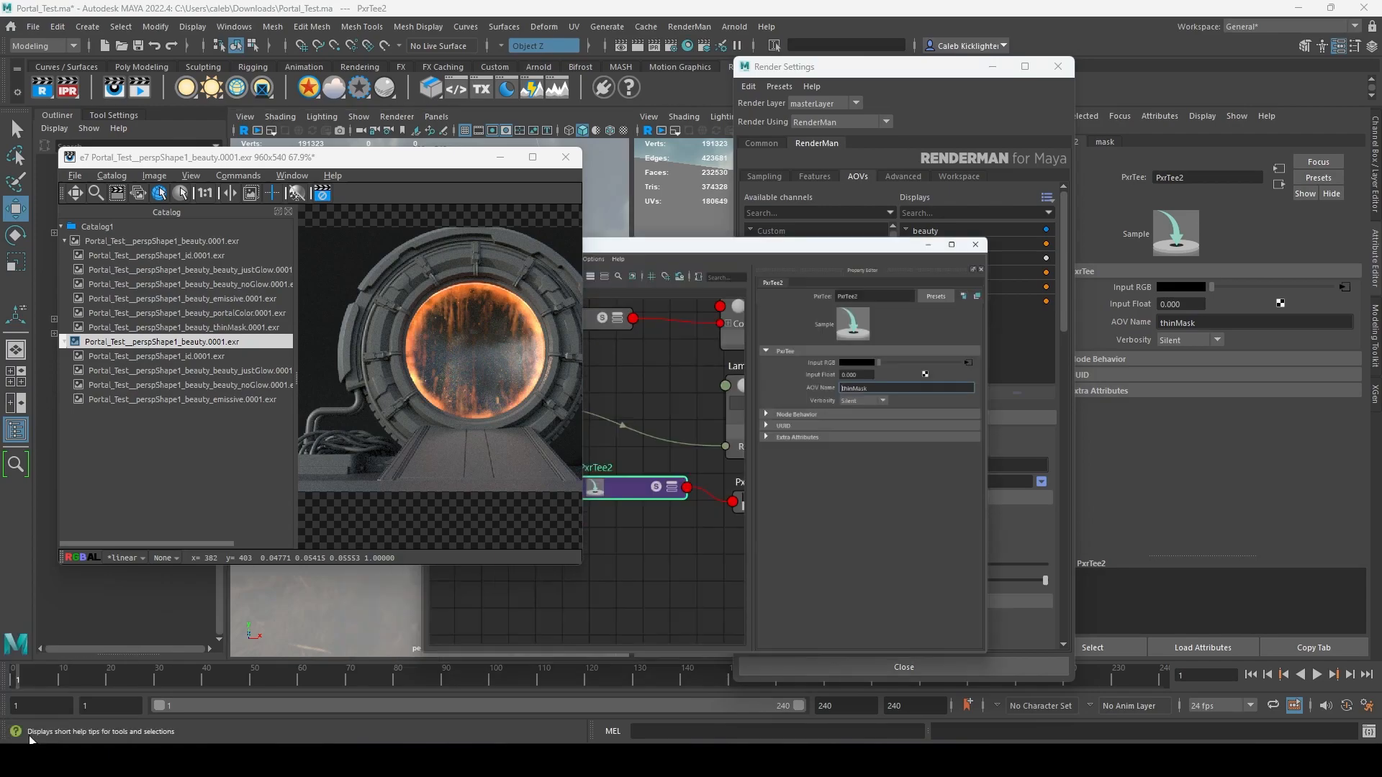
scroll(820, 458, down, 5)
scroll(817, 468, up, 3)
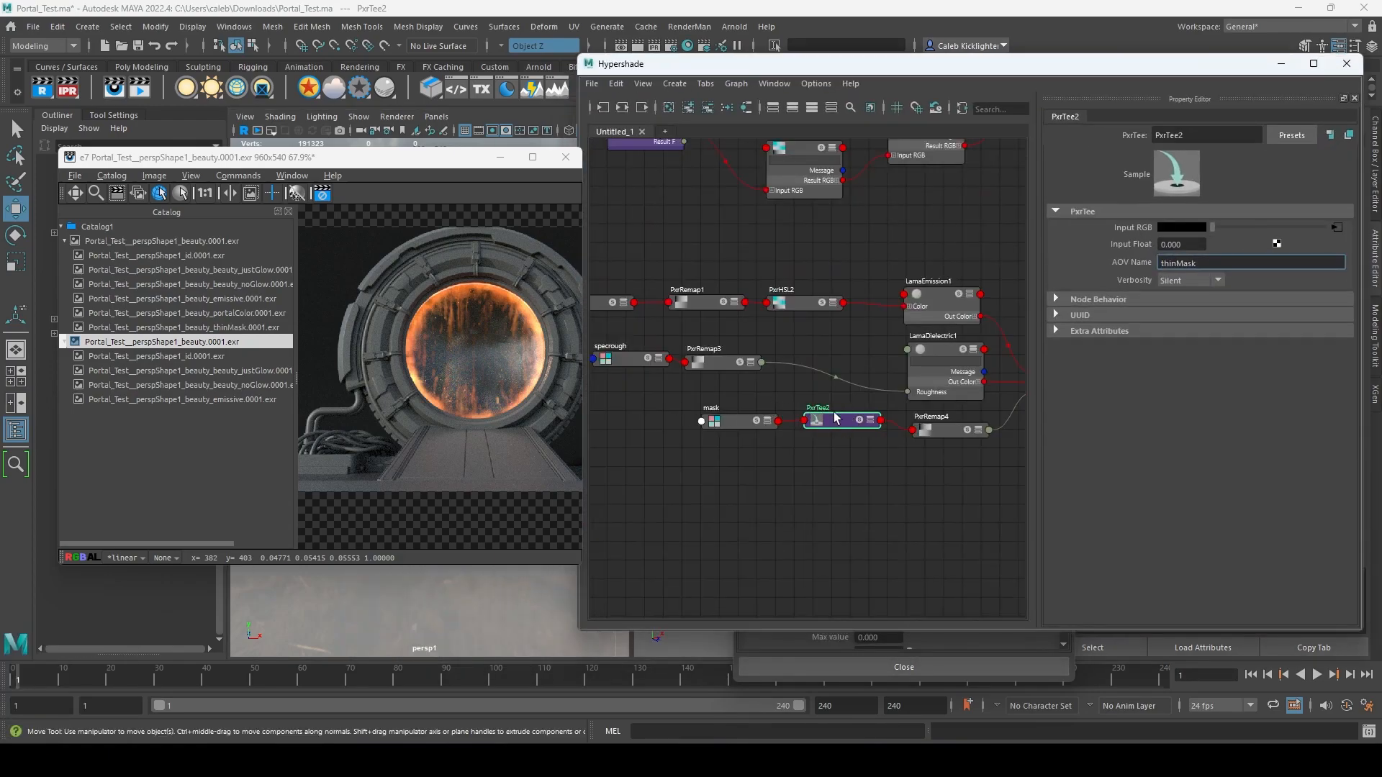
- Copy PxrTee2's AOV name thinMask into the channel source of the thin custom channel
click(1280, 63)
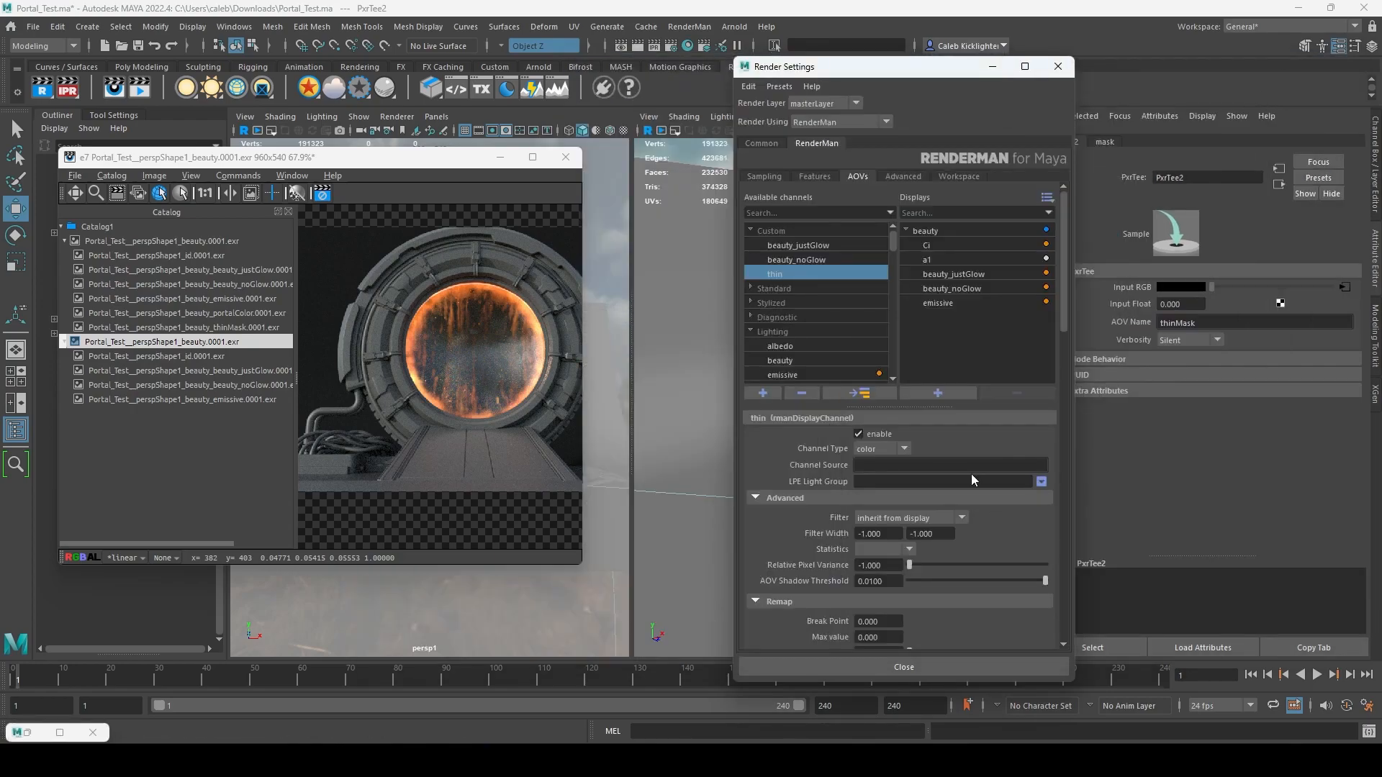
click(1221, 324)
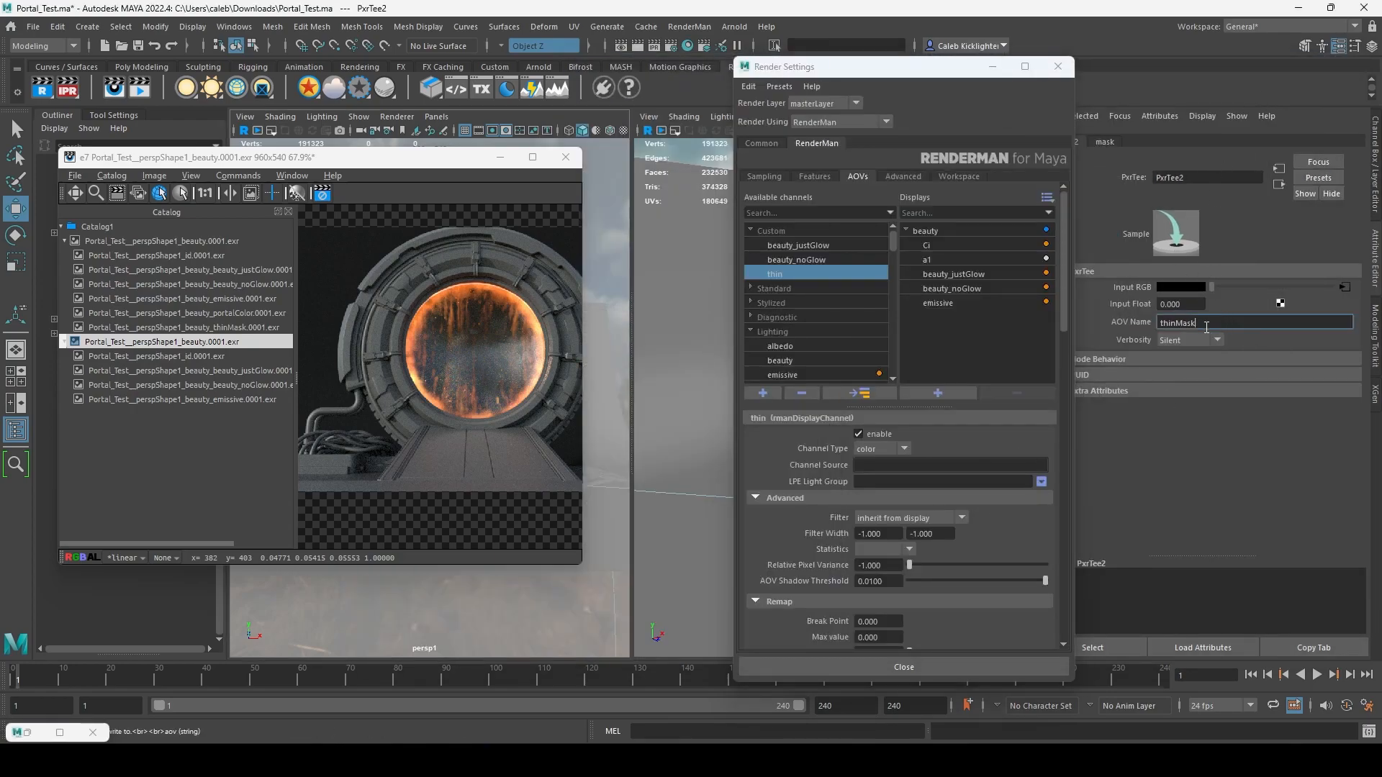
double_click(1188, 317)
click(897, 465)
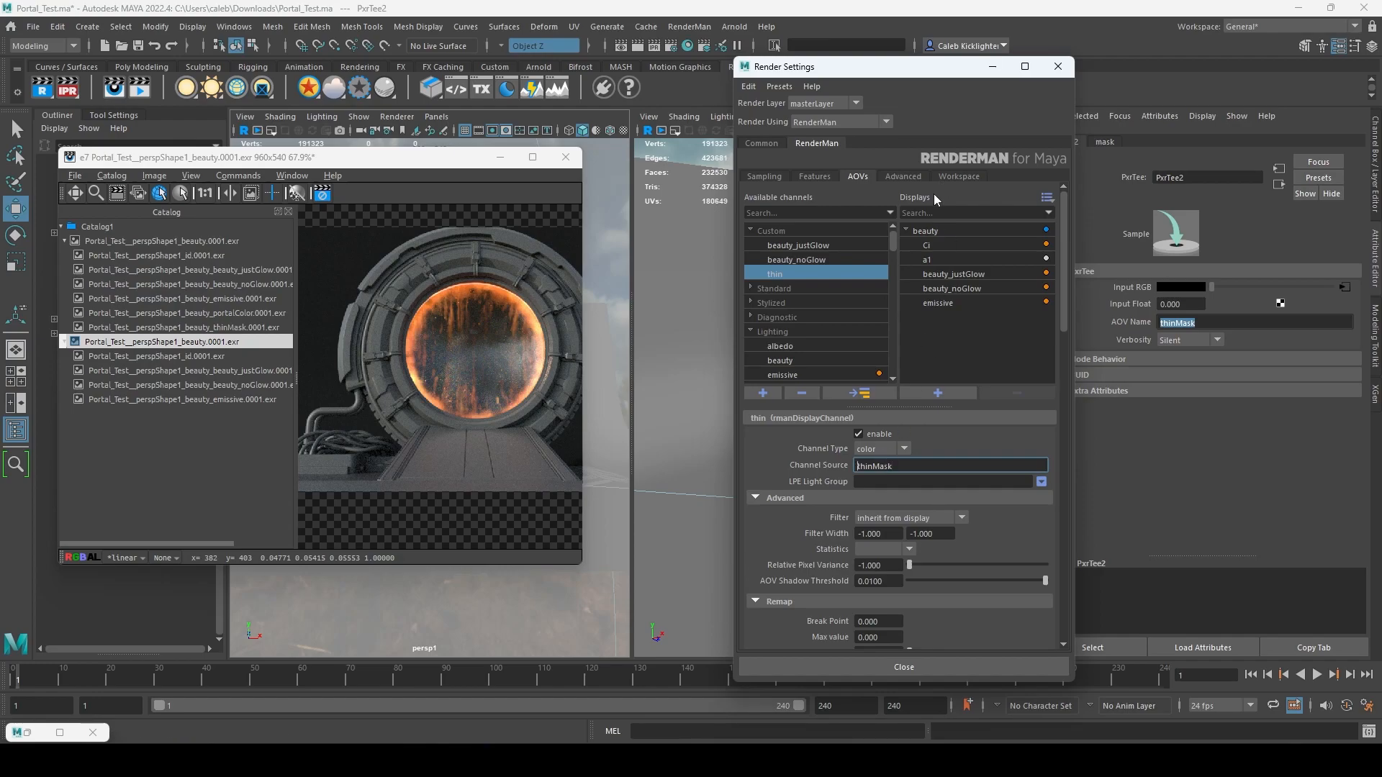
- Add the thin channel to the beauty display using the existing node, and view its rendered pass before returning to the beauty image
click(939, 229)
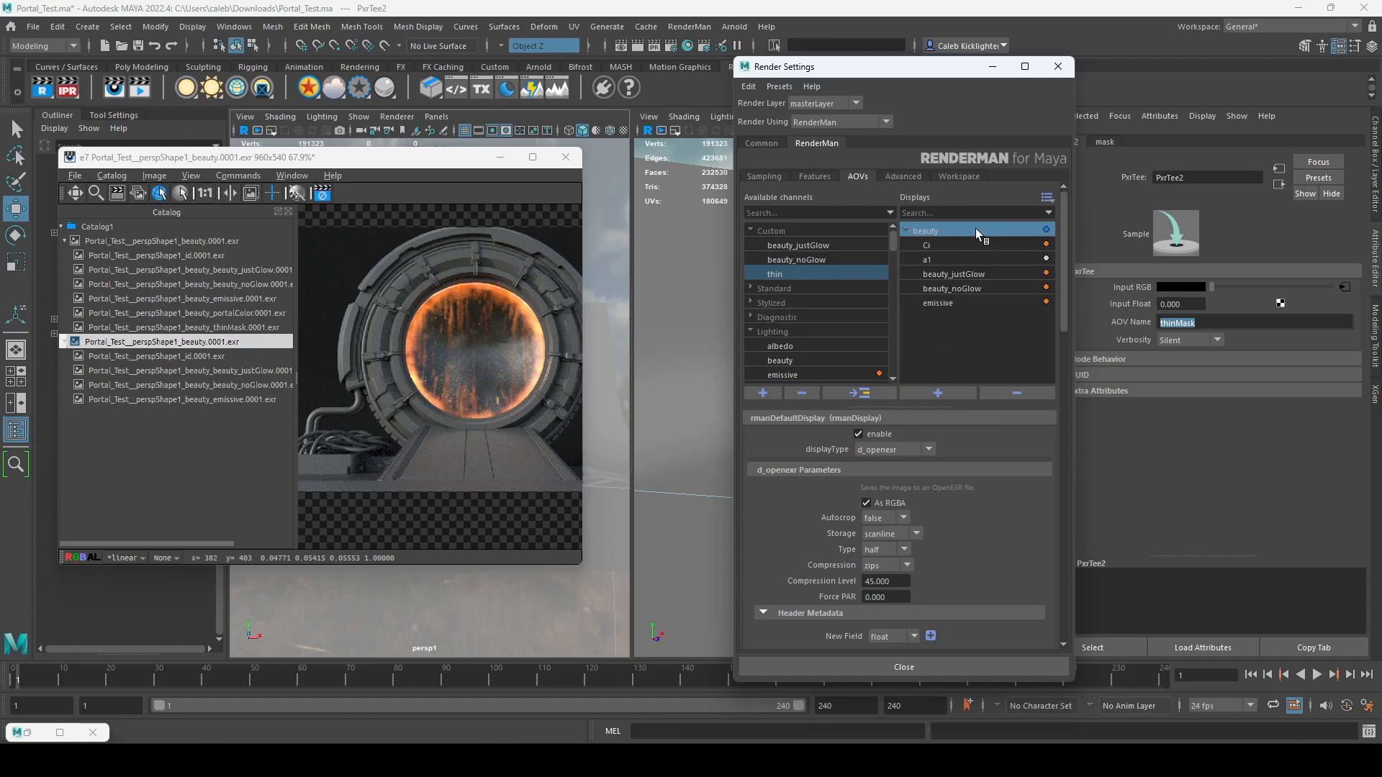
click(868, 395)
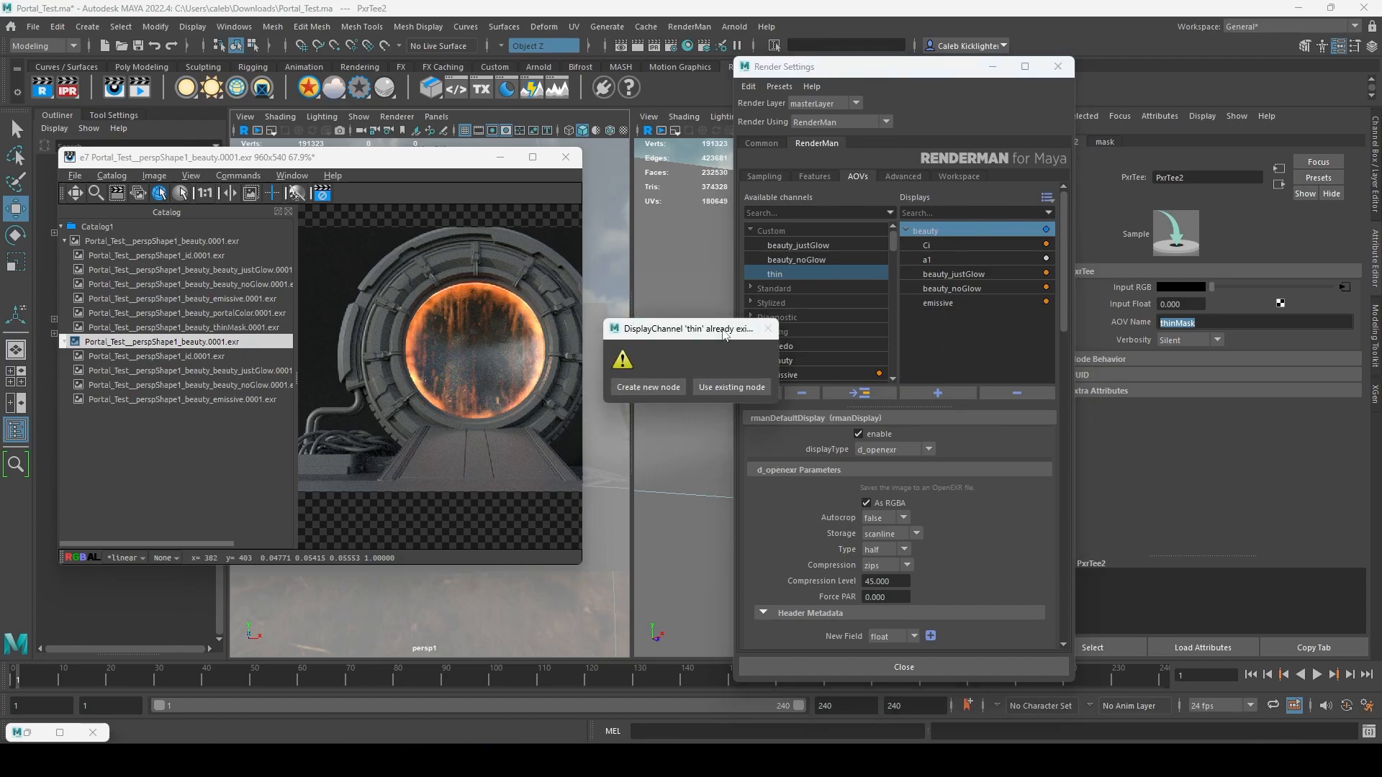
click(730, 387)
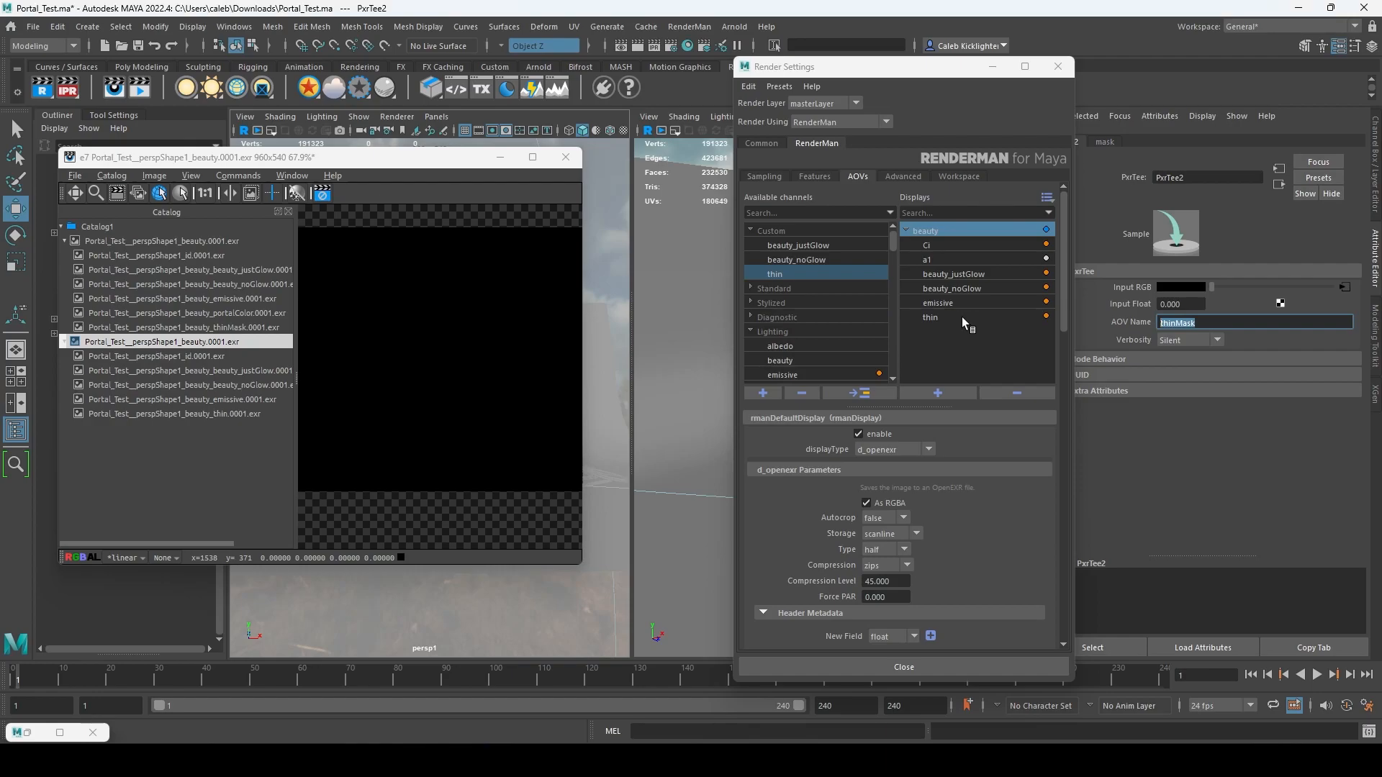
click(217, 415)
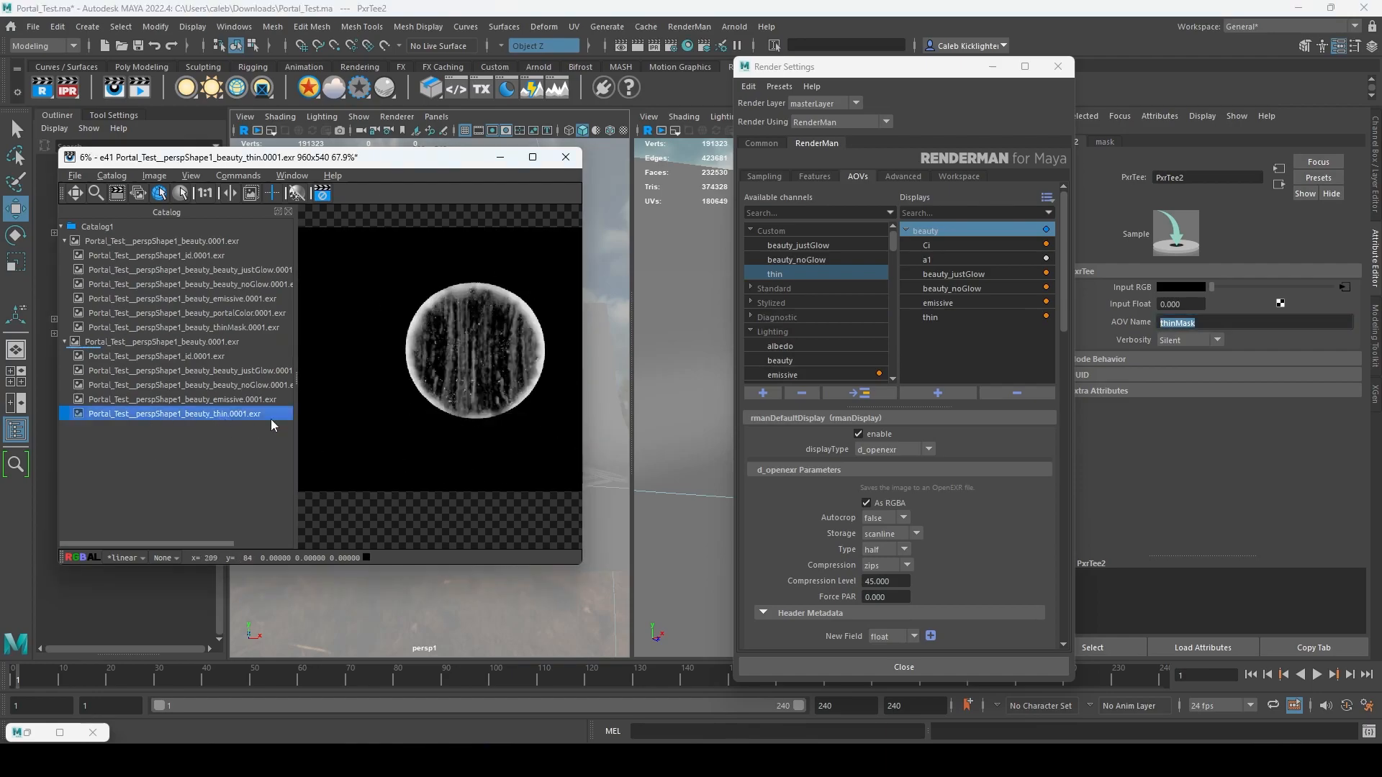
click(159, 347)
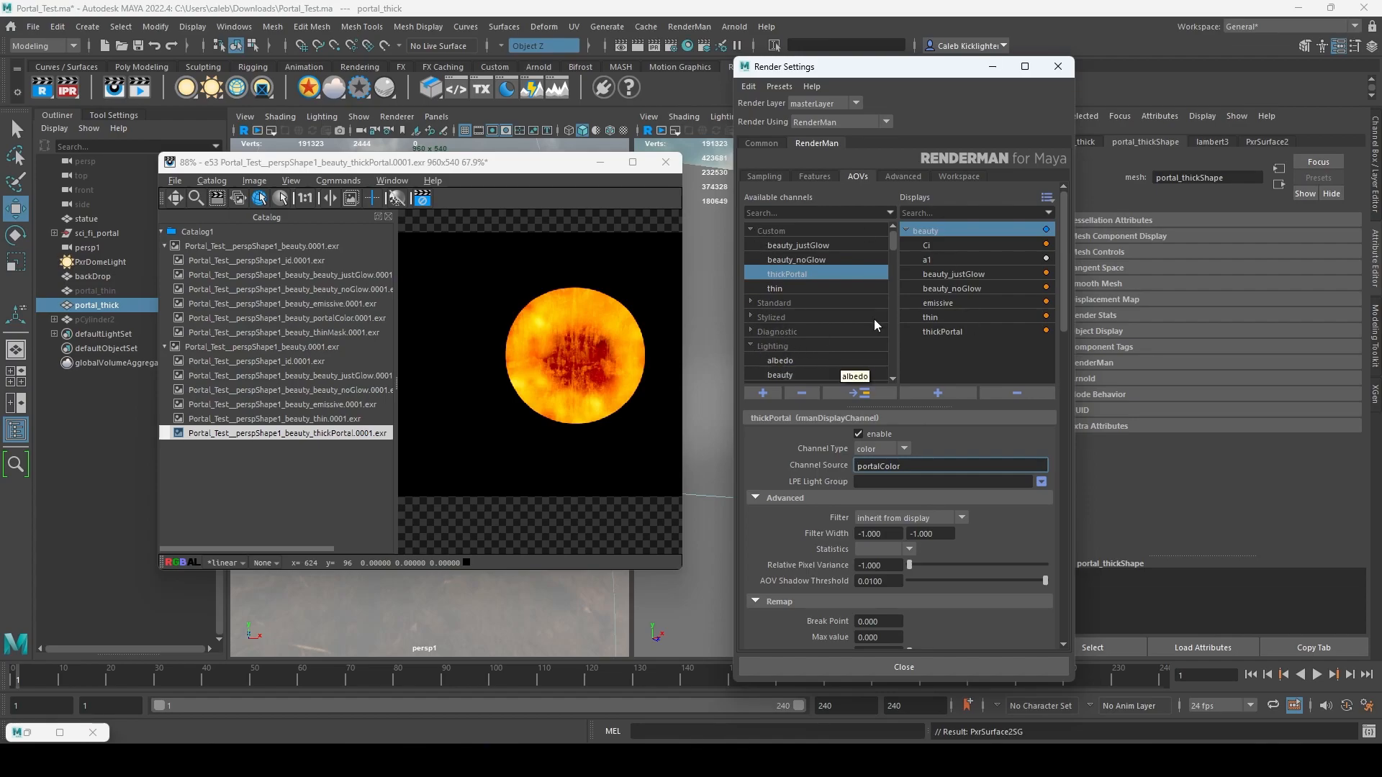
- Examine the built-in Lighting channels, including albedo, beauty, emissive, directDiffuse, directSpecular and the individual lobes, and the channel source of emissive
scroll(784, 309, down, 2)
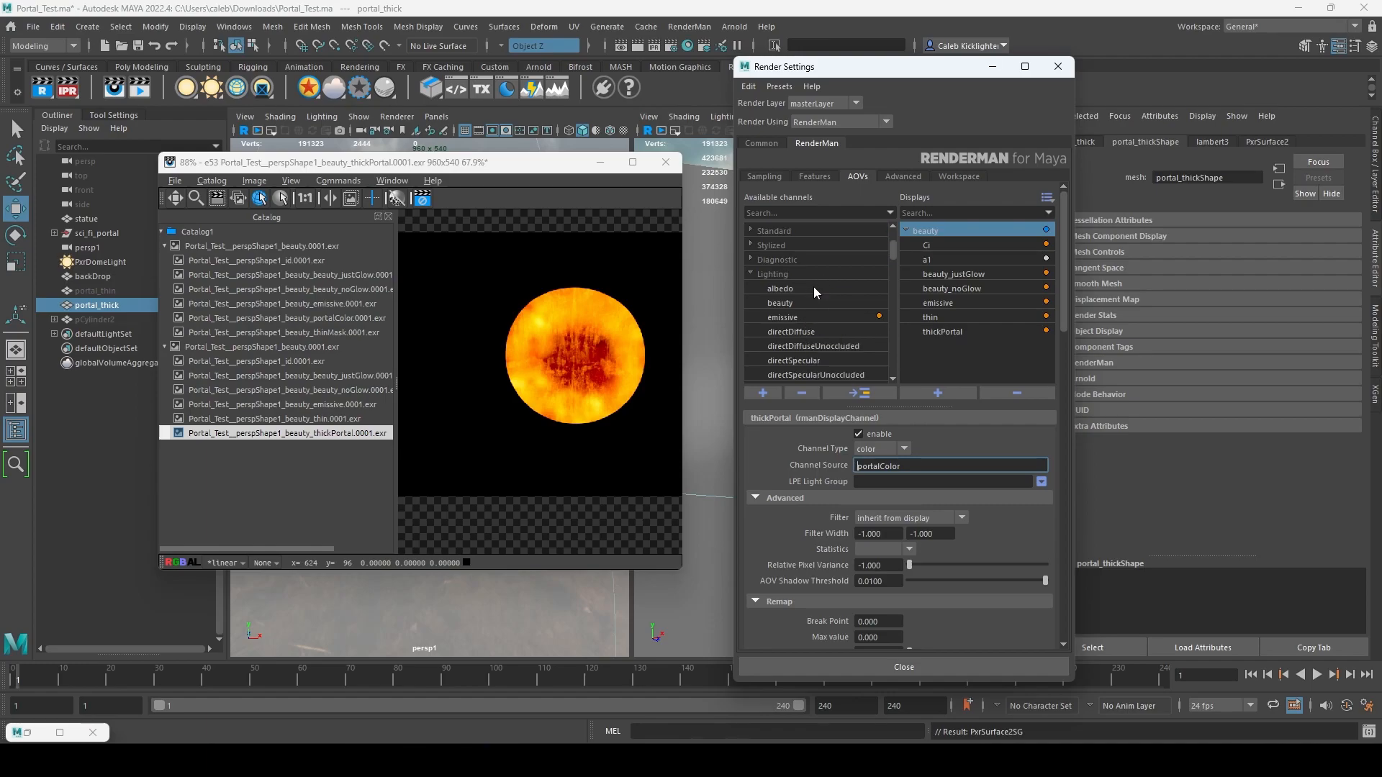
click(813, 288)
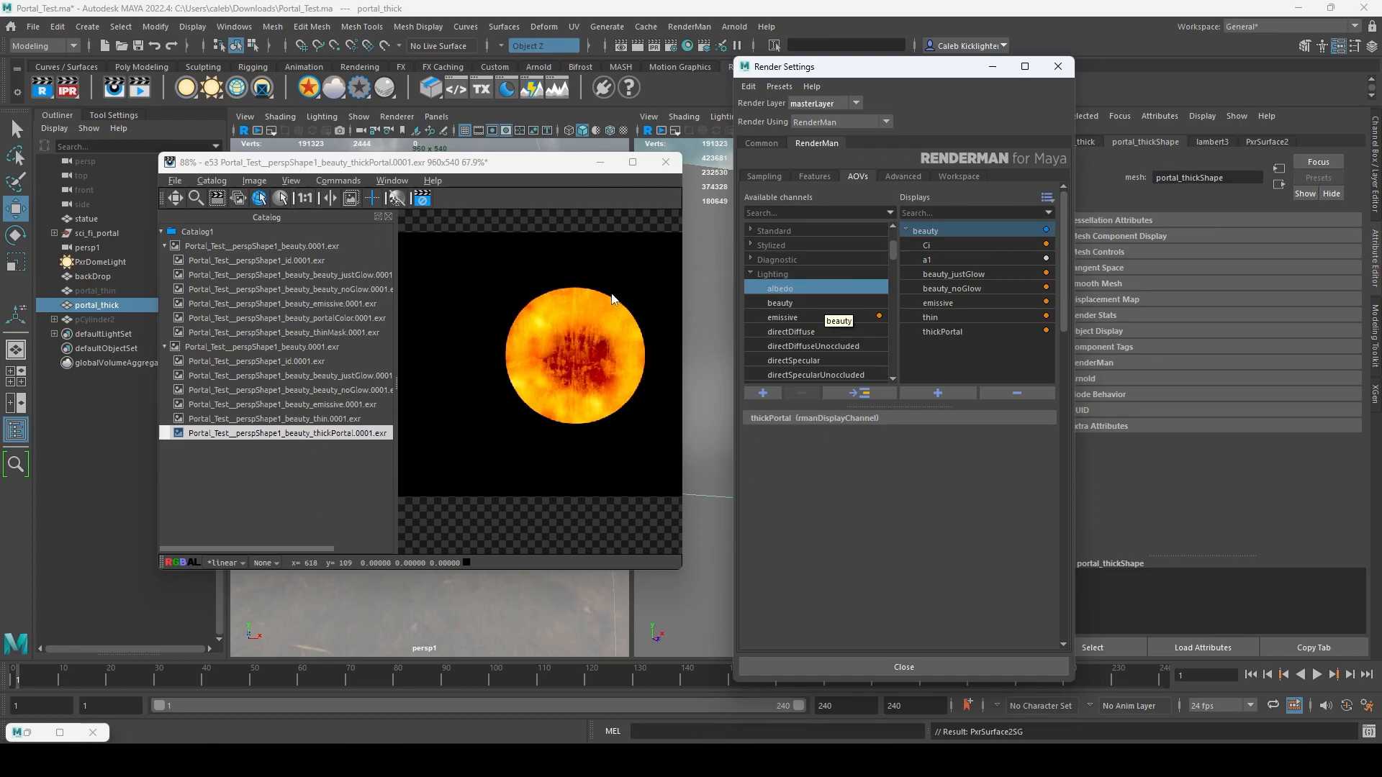
drag(780, 303, 878, 313)
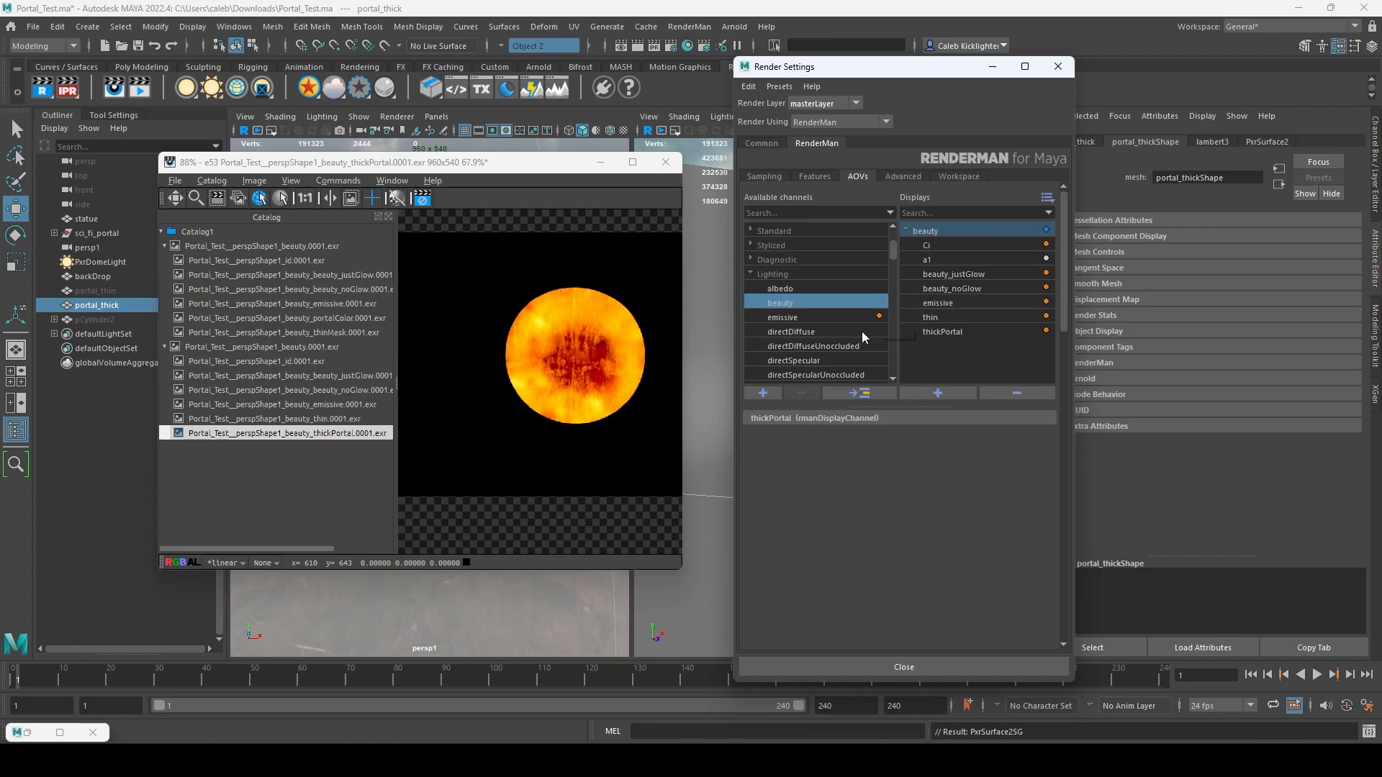
click(829, 319)
scroll(820, 322, down, 3)
scroll(819, 321, down, 4)
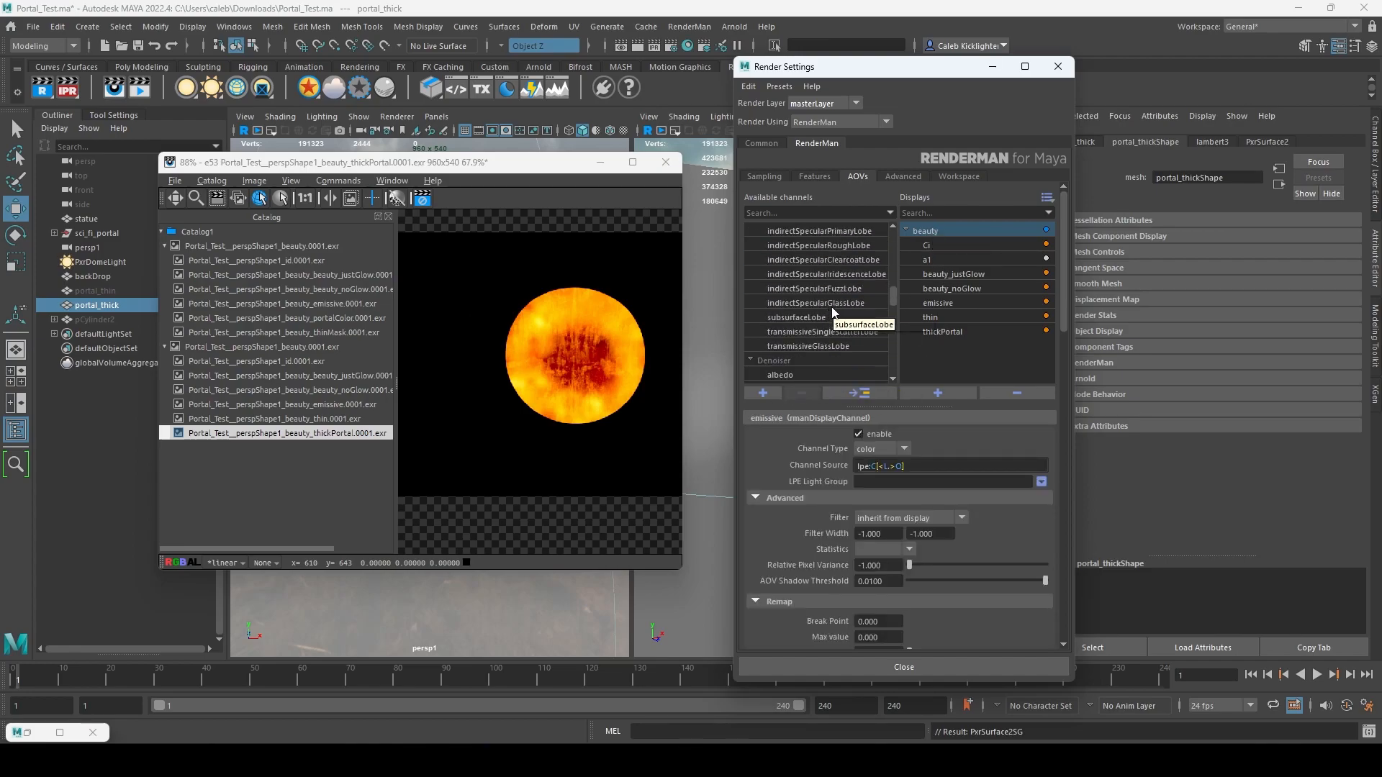
scroll(828, 326, up, 7)
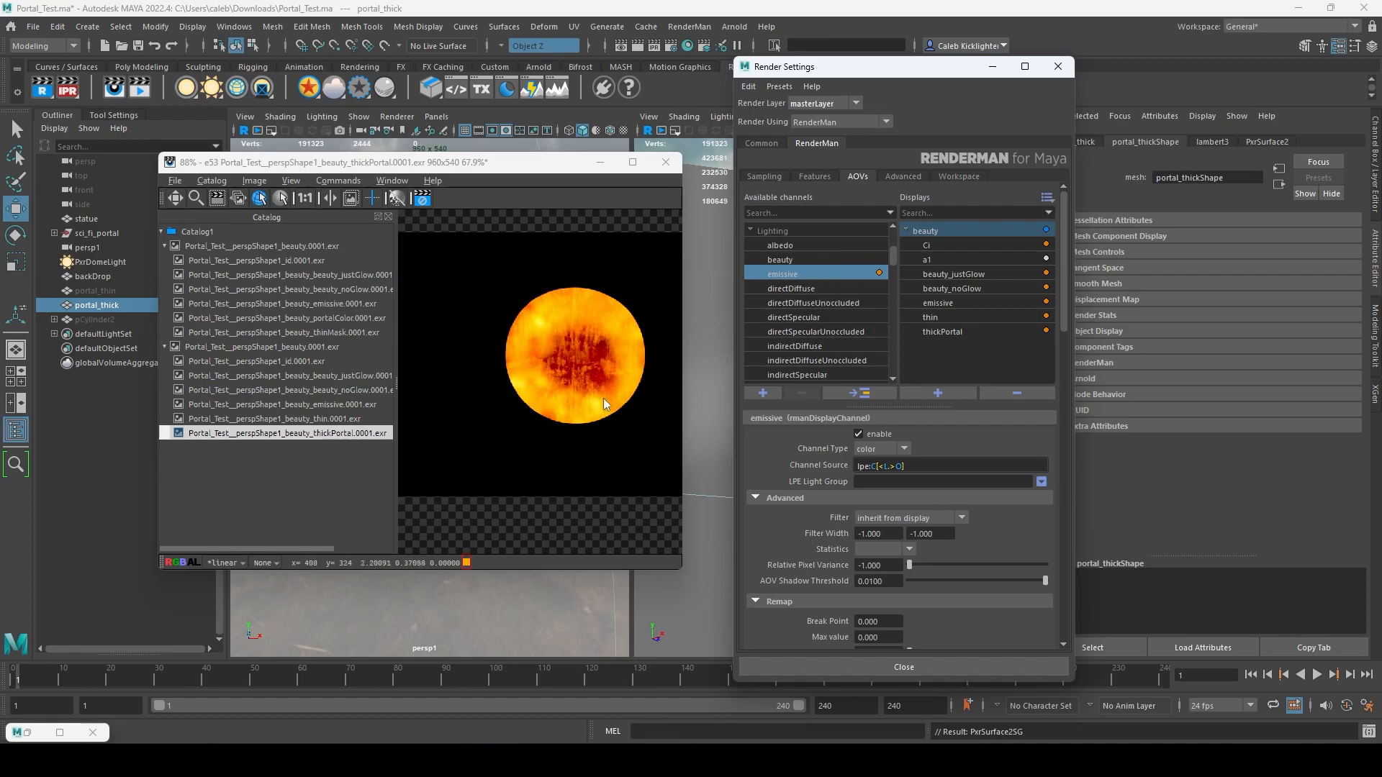
click(810, 289)
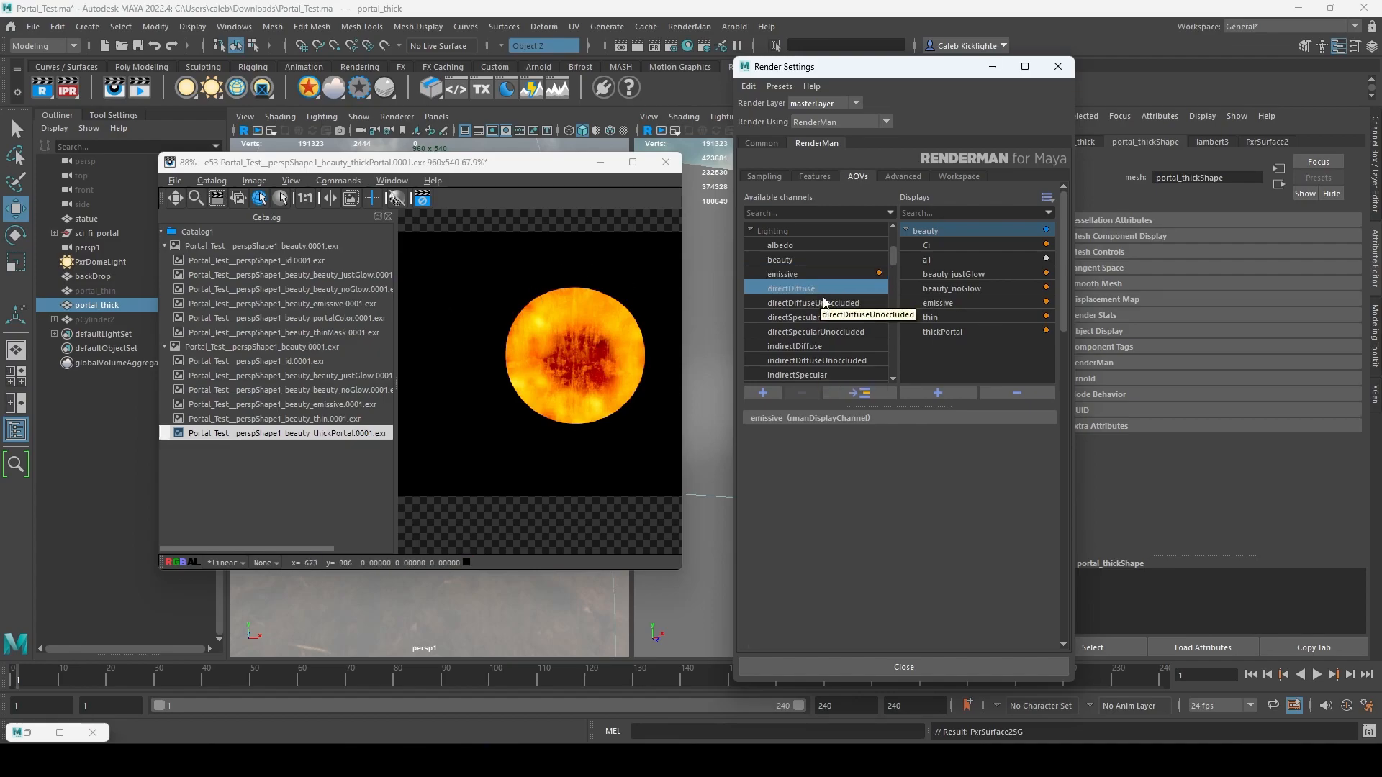
scroll(824, 302, down, 1)
click(818, 315)
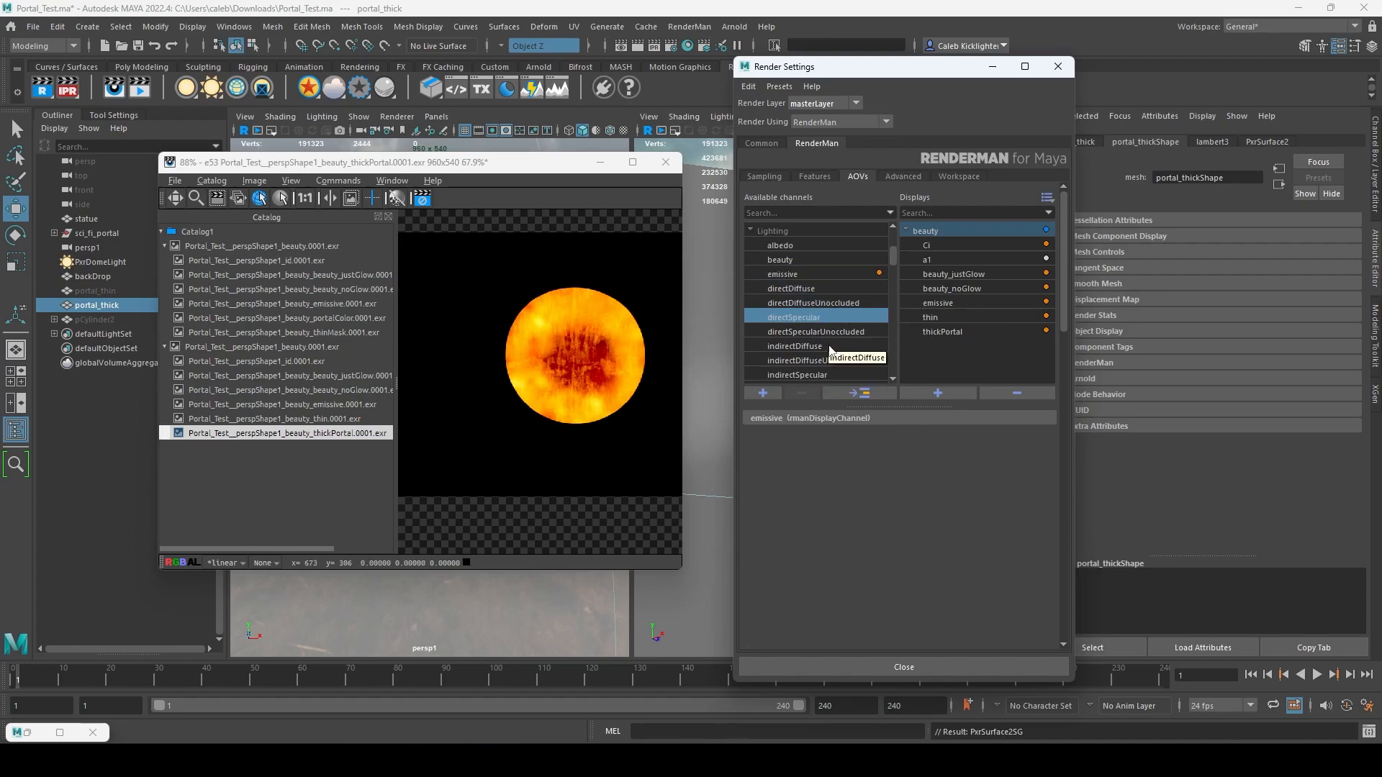
scroll(825, 355, down, 3)
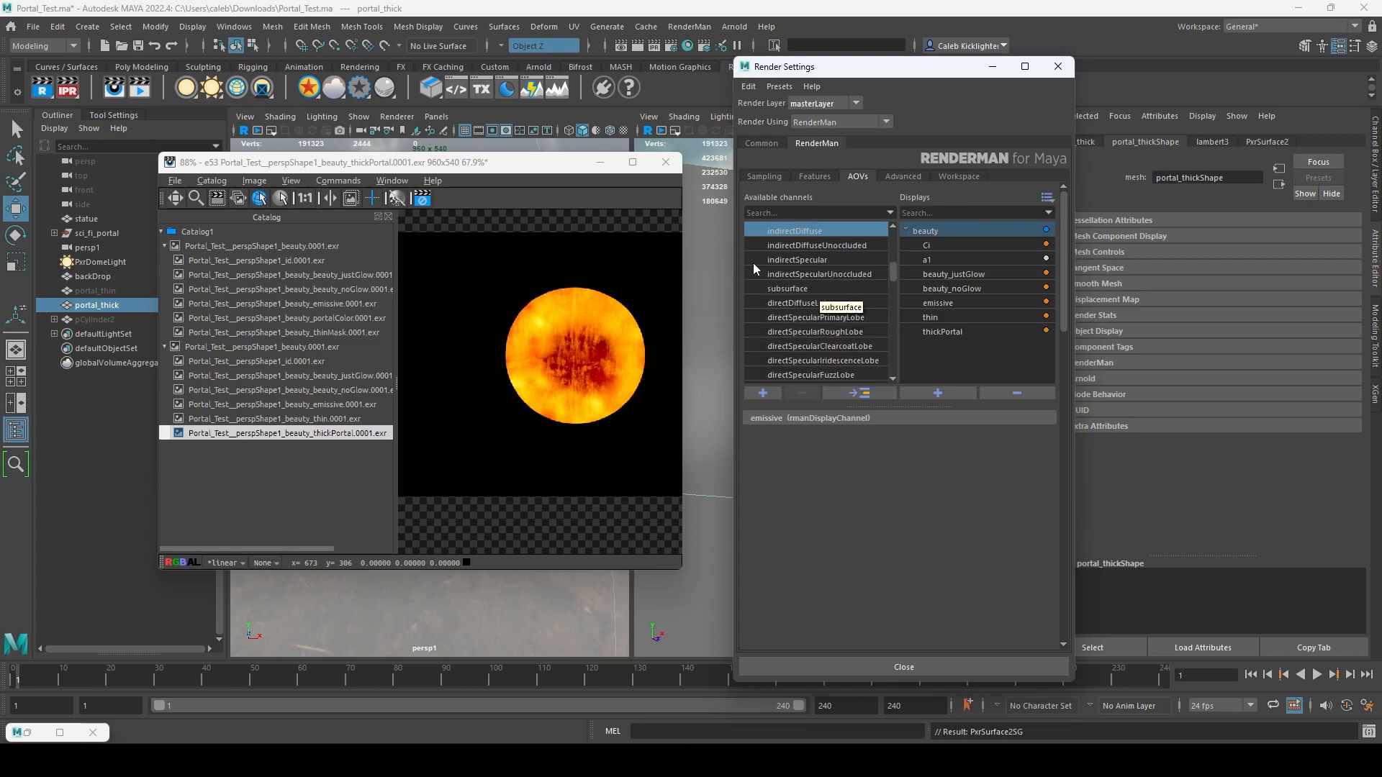
- Add the directSpecular channel from the Lighting group to the beauty display, with the latest beauty render showing
scroll(793, 305, up, 5)
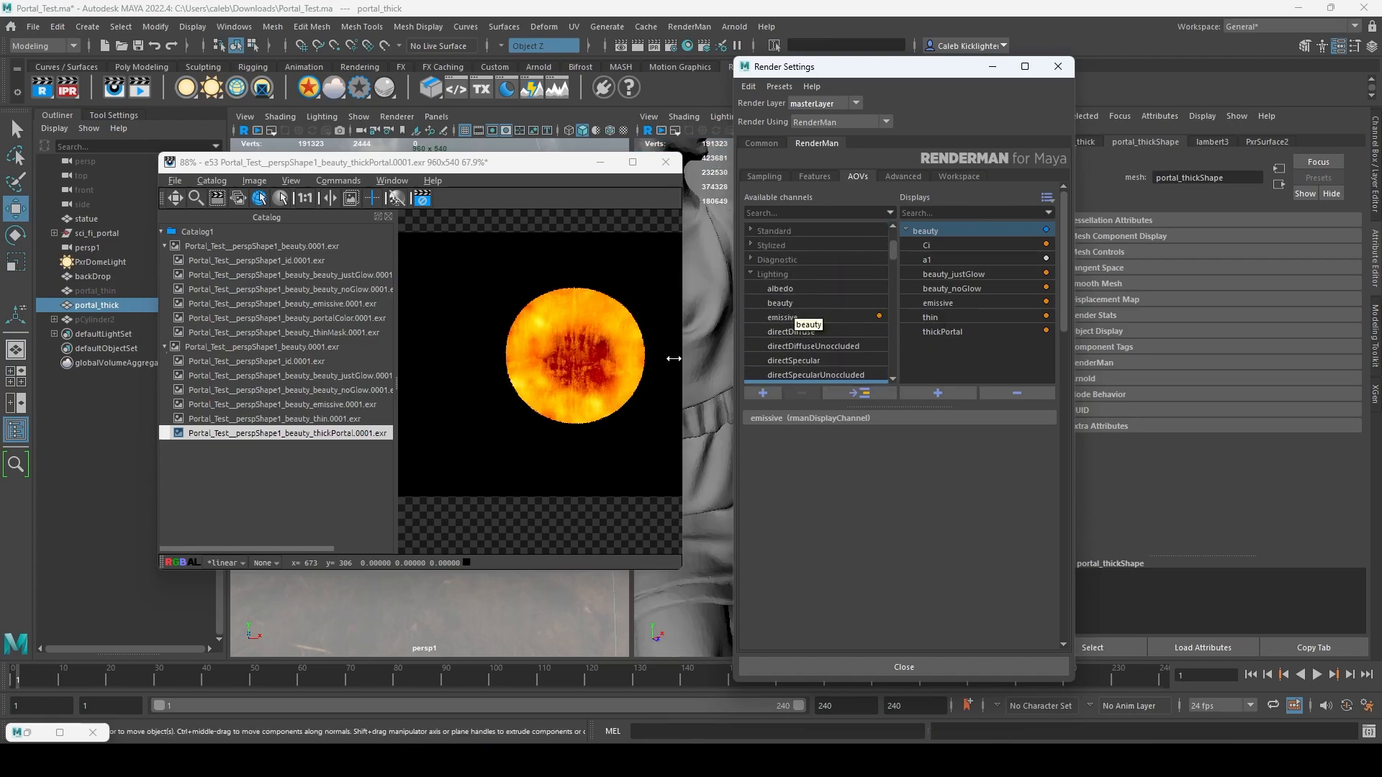
scroll(693, 351, up, 5)
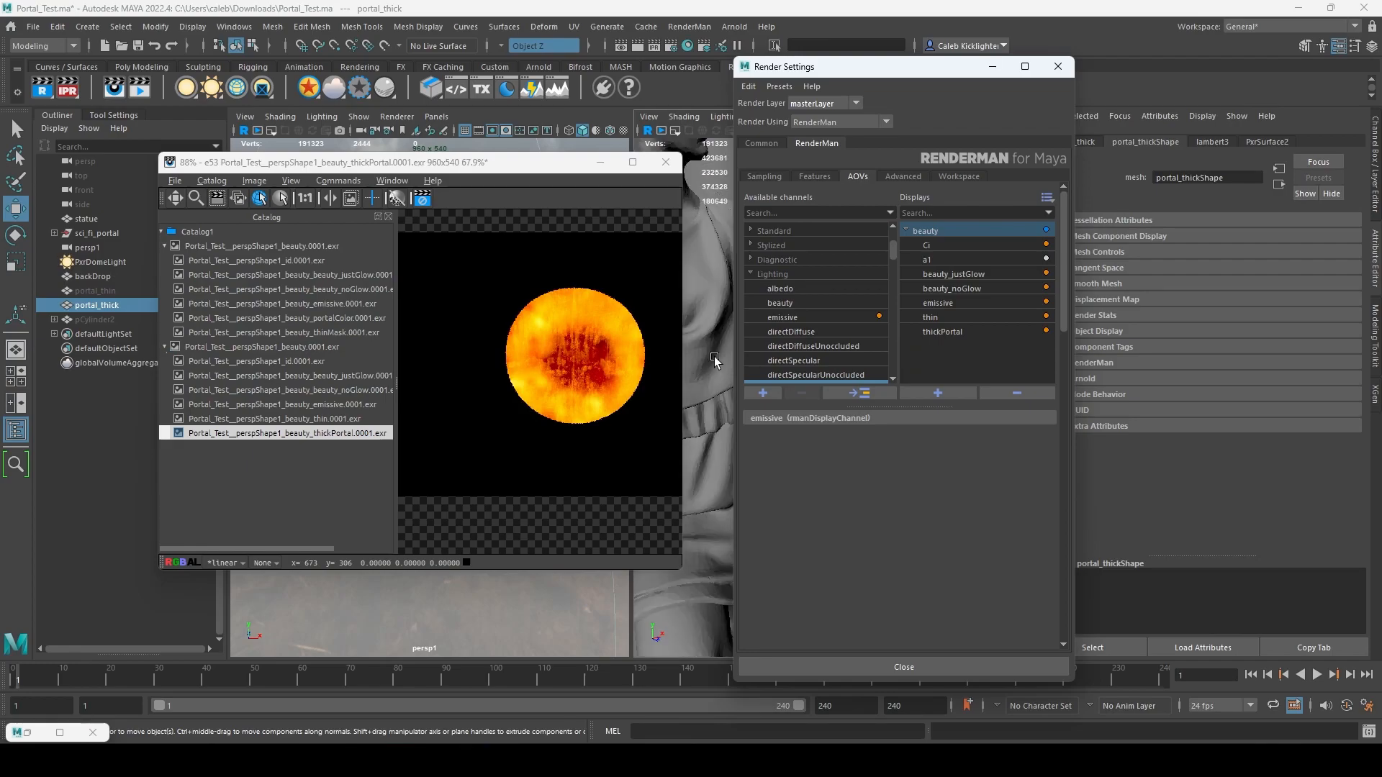
scroll(720, 351, up, 2)
scroll(777, 304, up, 1)
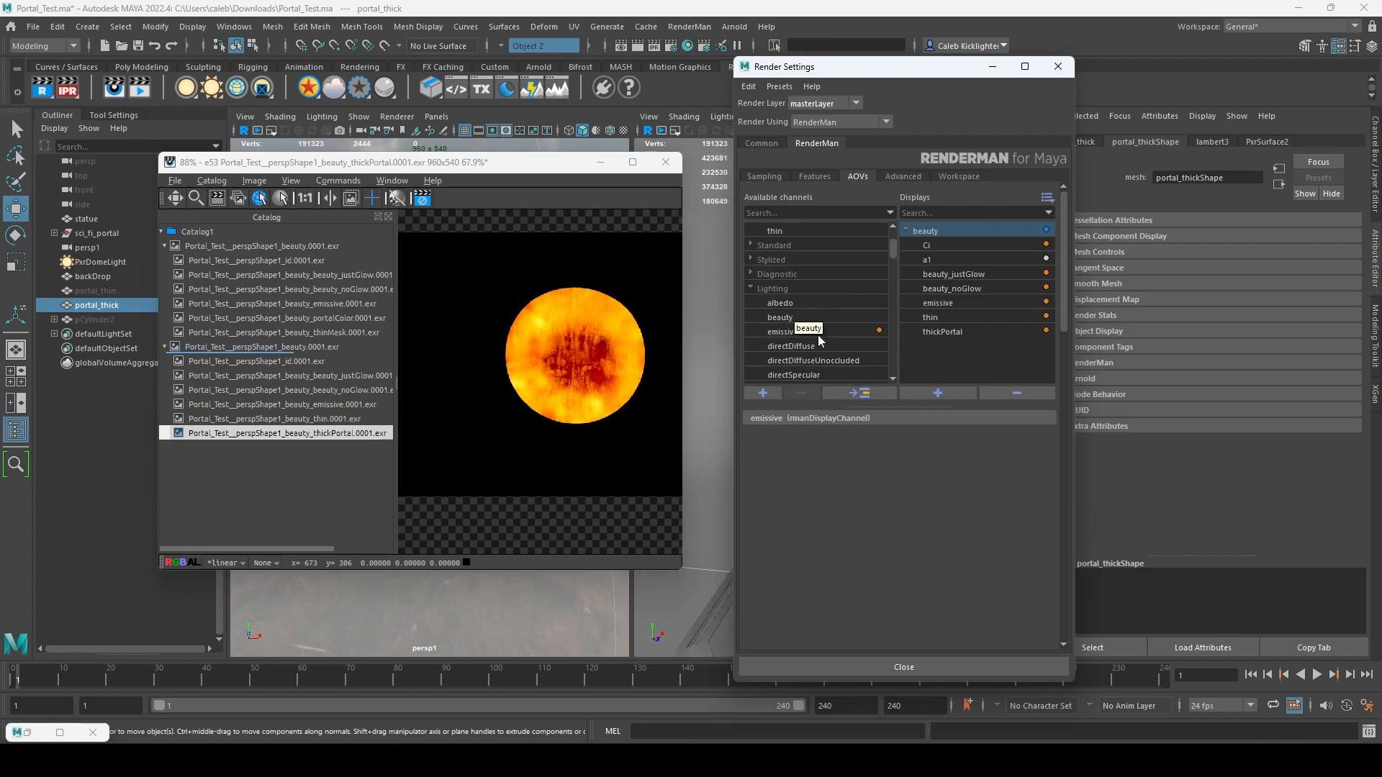
scroll(819, 338, down, 3)
click(817, 356)
scroll(811, 316, down, 1)
scroll(821, 327, up, 1)
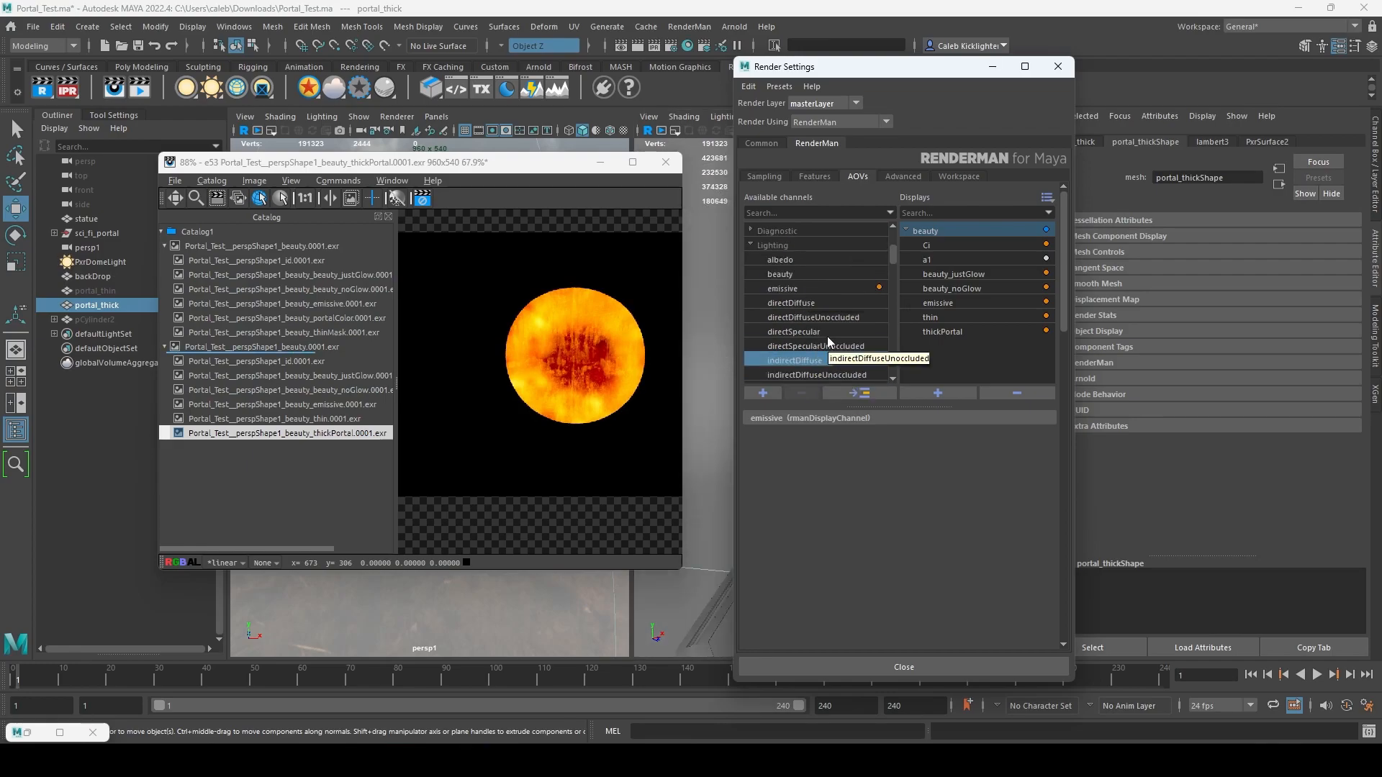
click(815, 331)
click(257, 347)
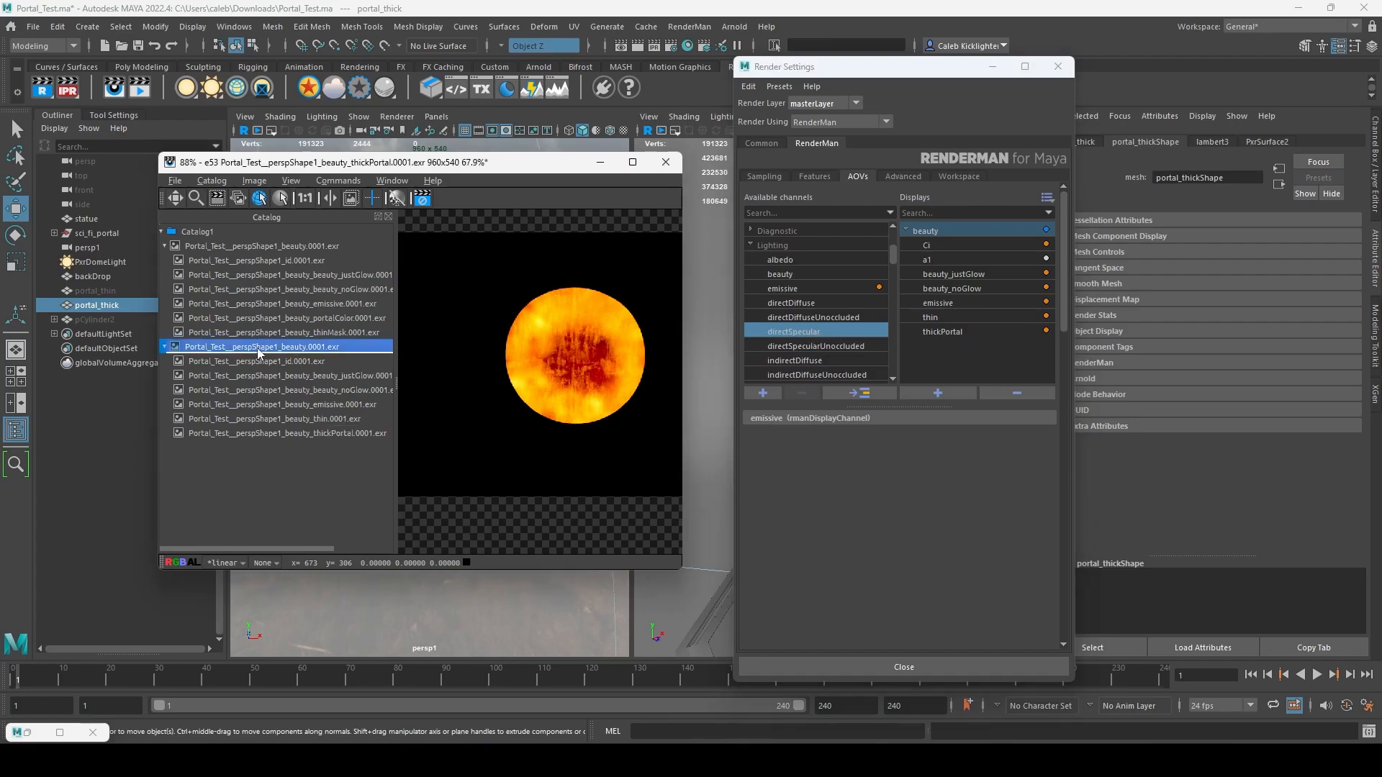
click(810, 333)
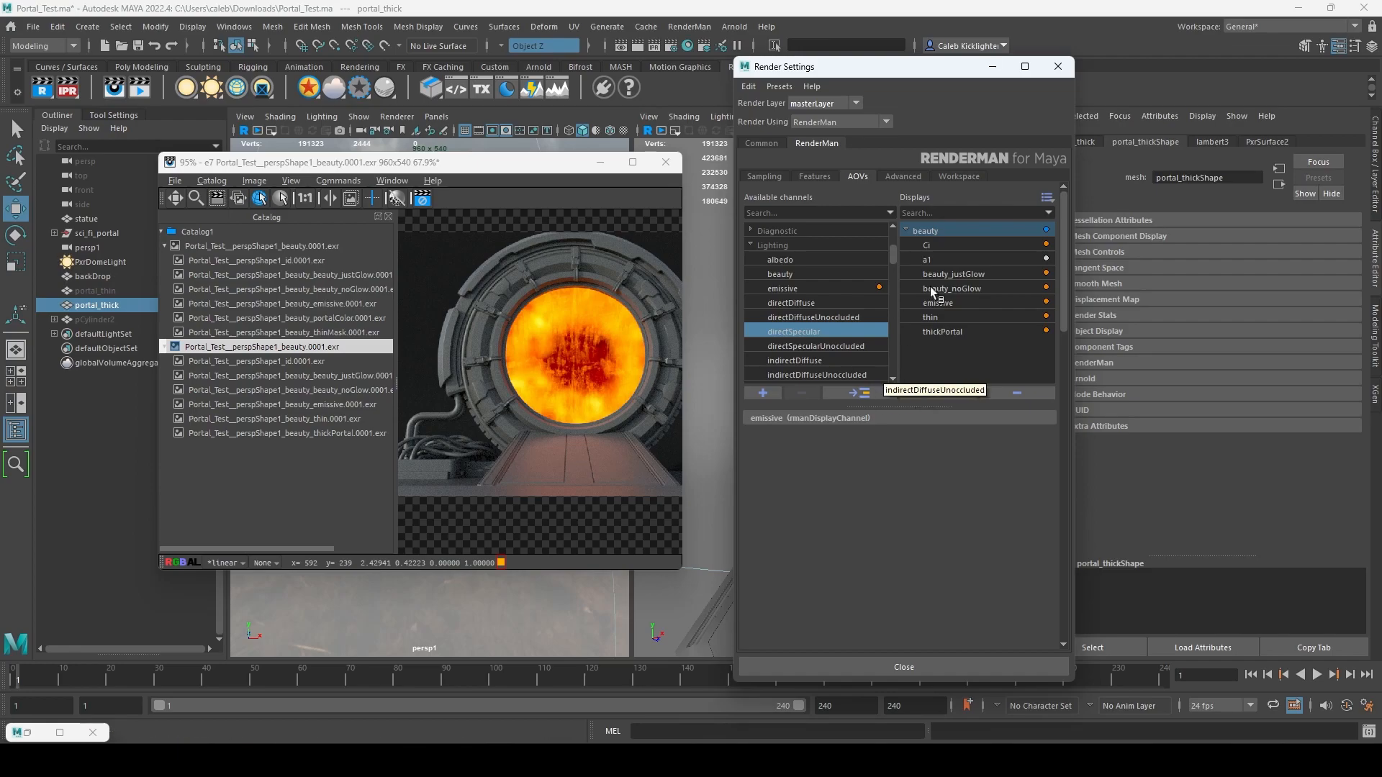
click(856, 393)
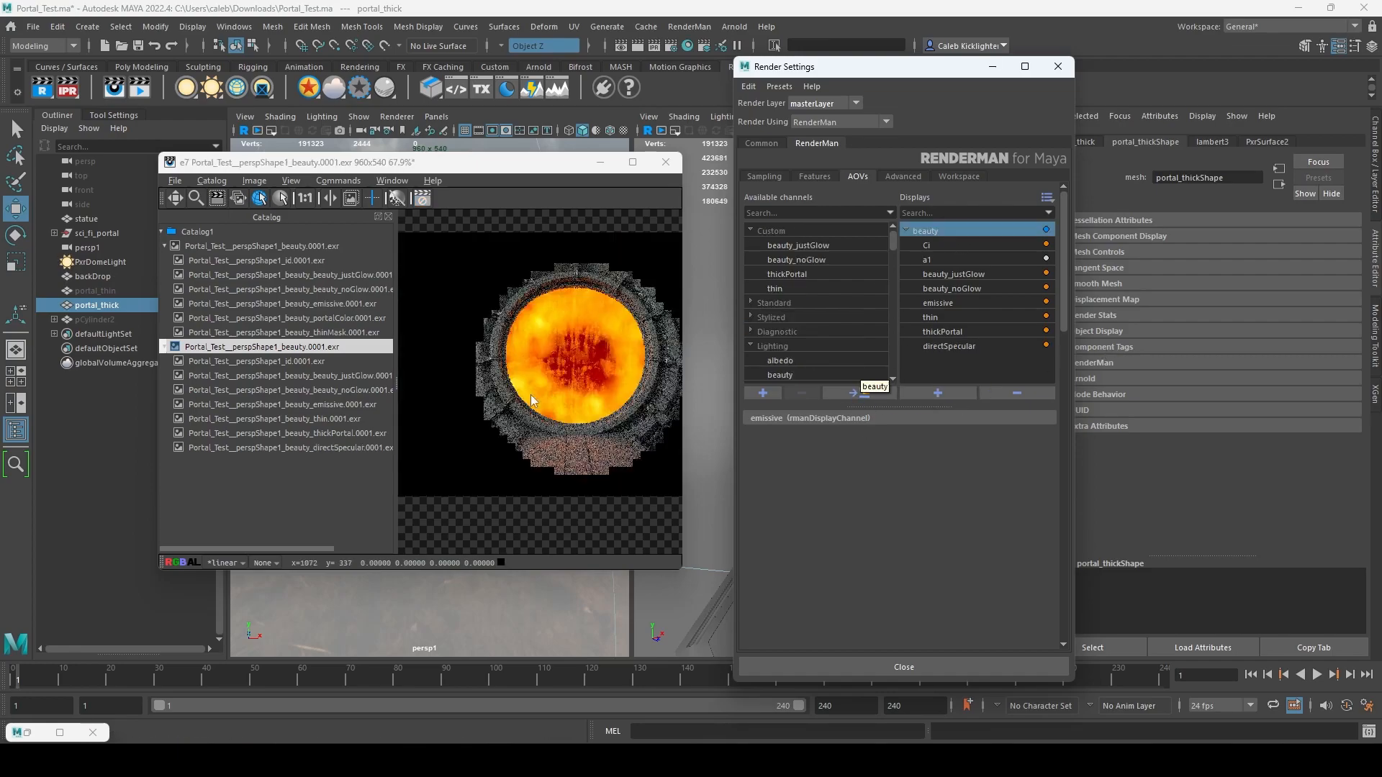
- Inspect the rendered directSpecular pass in the latest render's catalog entries, ending back on the beauty image
click(283, 449)
scroll(505, 425, down, 6)
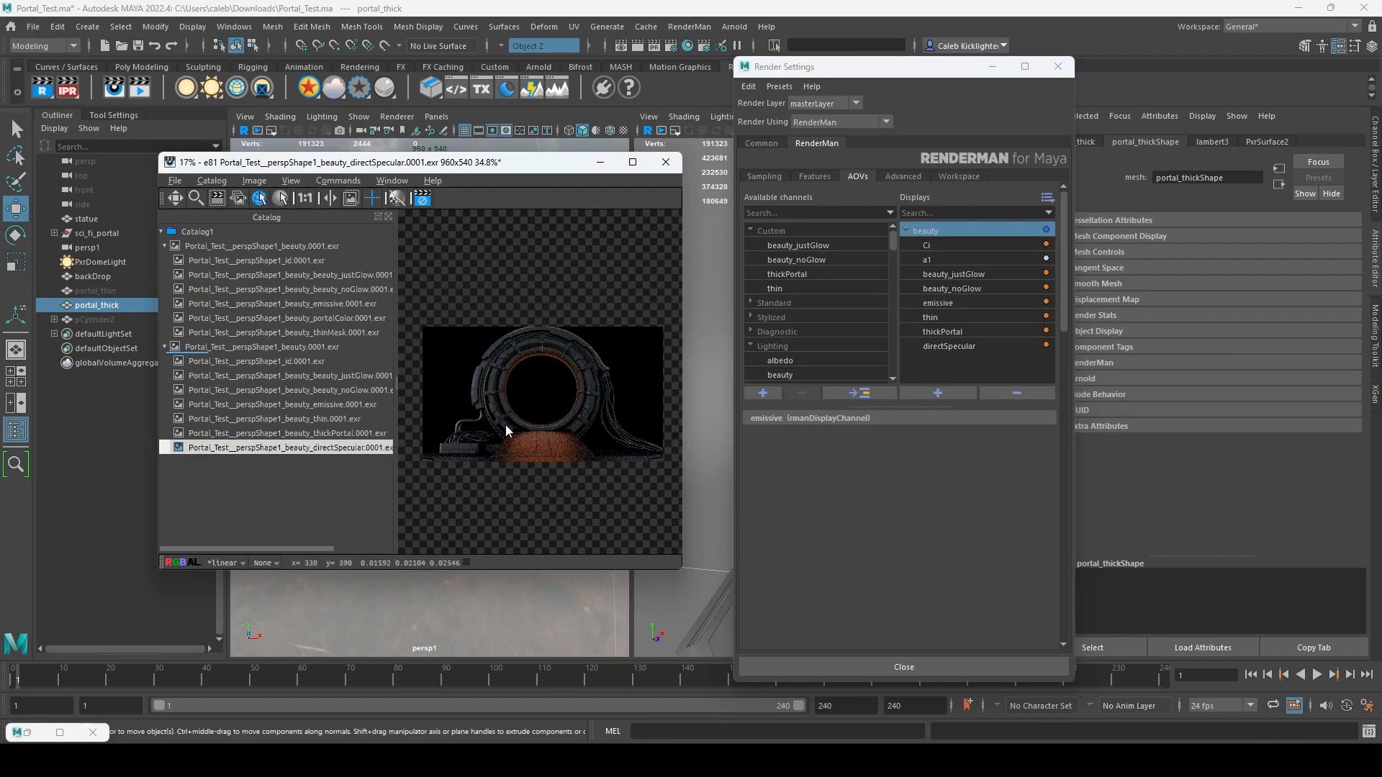
scroll(537, 425, up, 3)
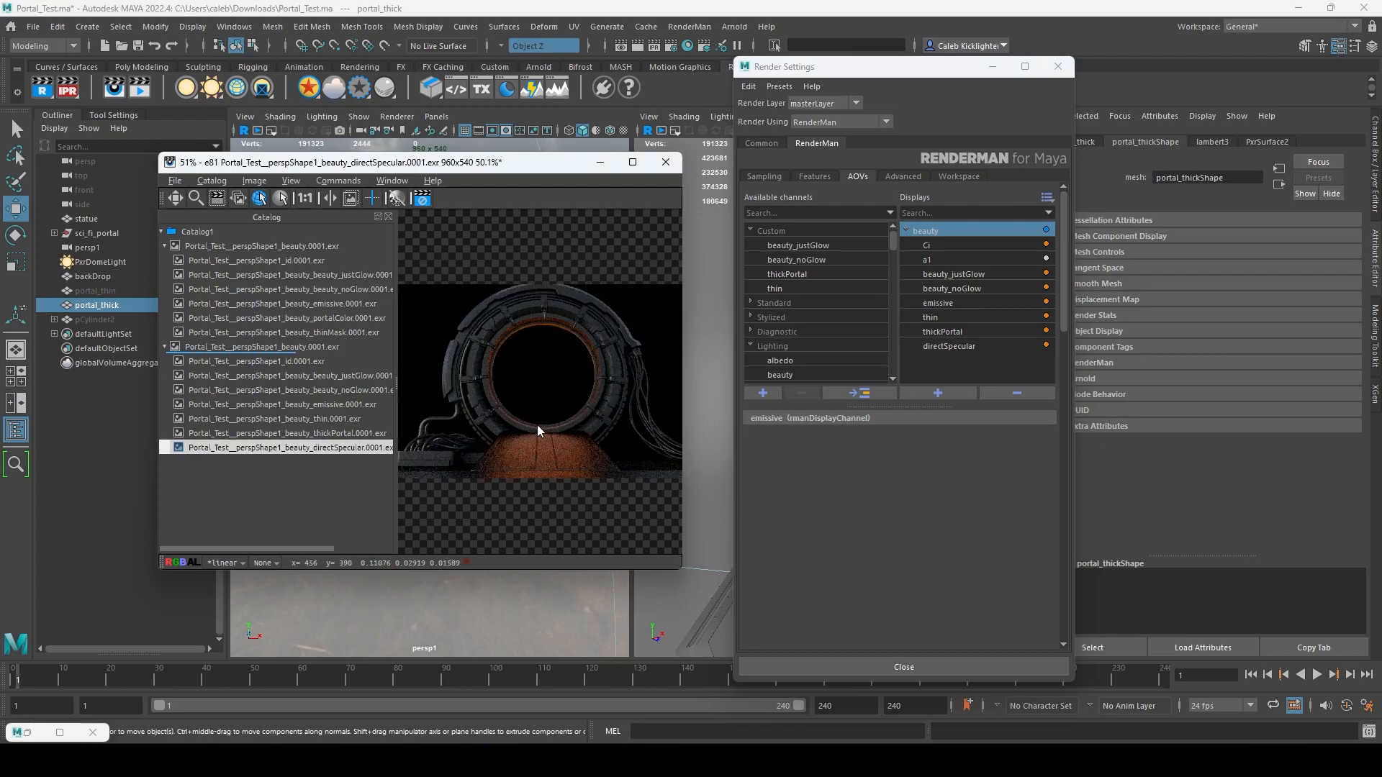
click(251, 349)
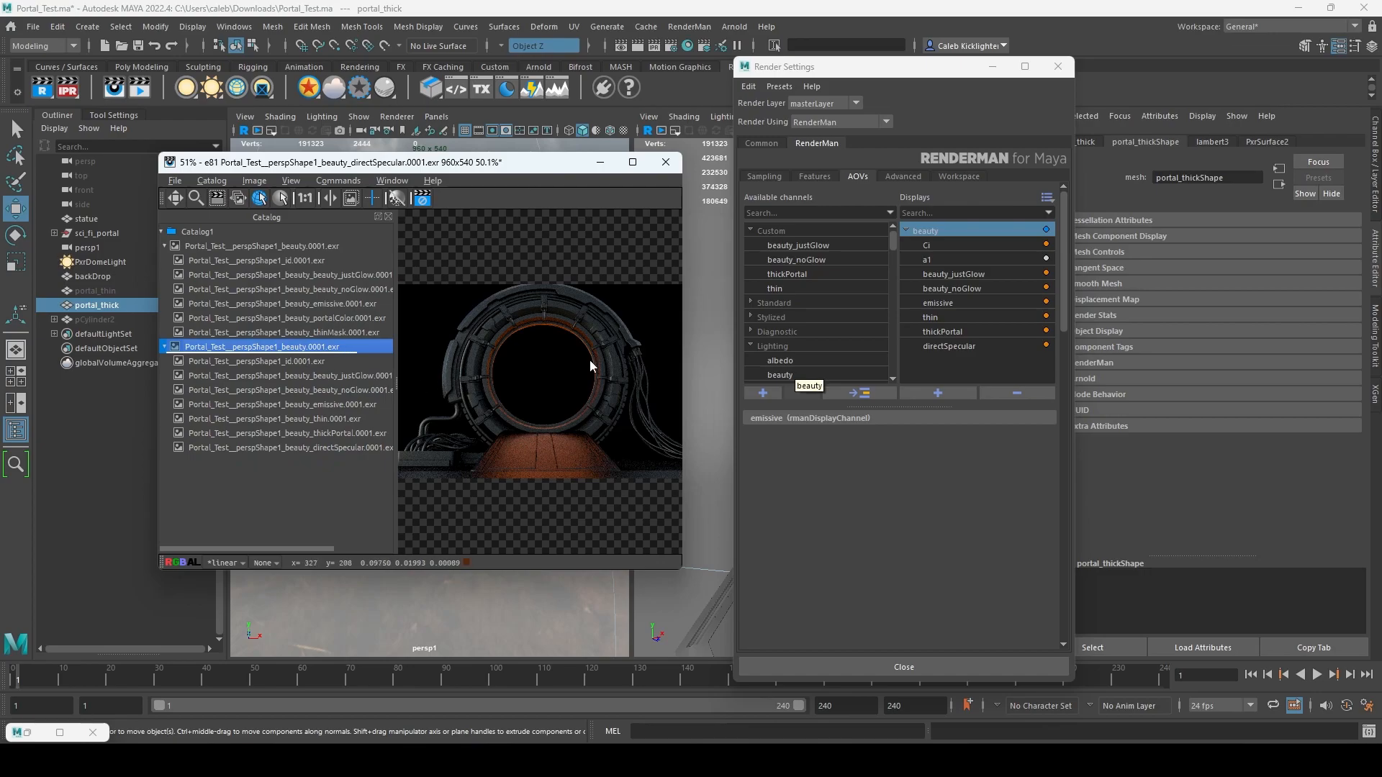
- Remove the directSpecular channel from the beauty display and show the latest beauty render
click(960, 346)
click(1015, 393)
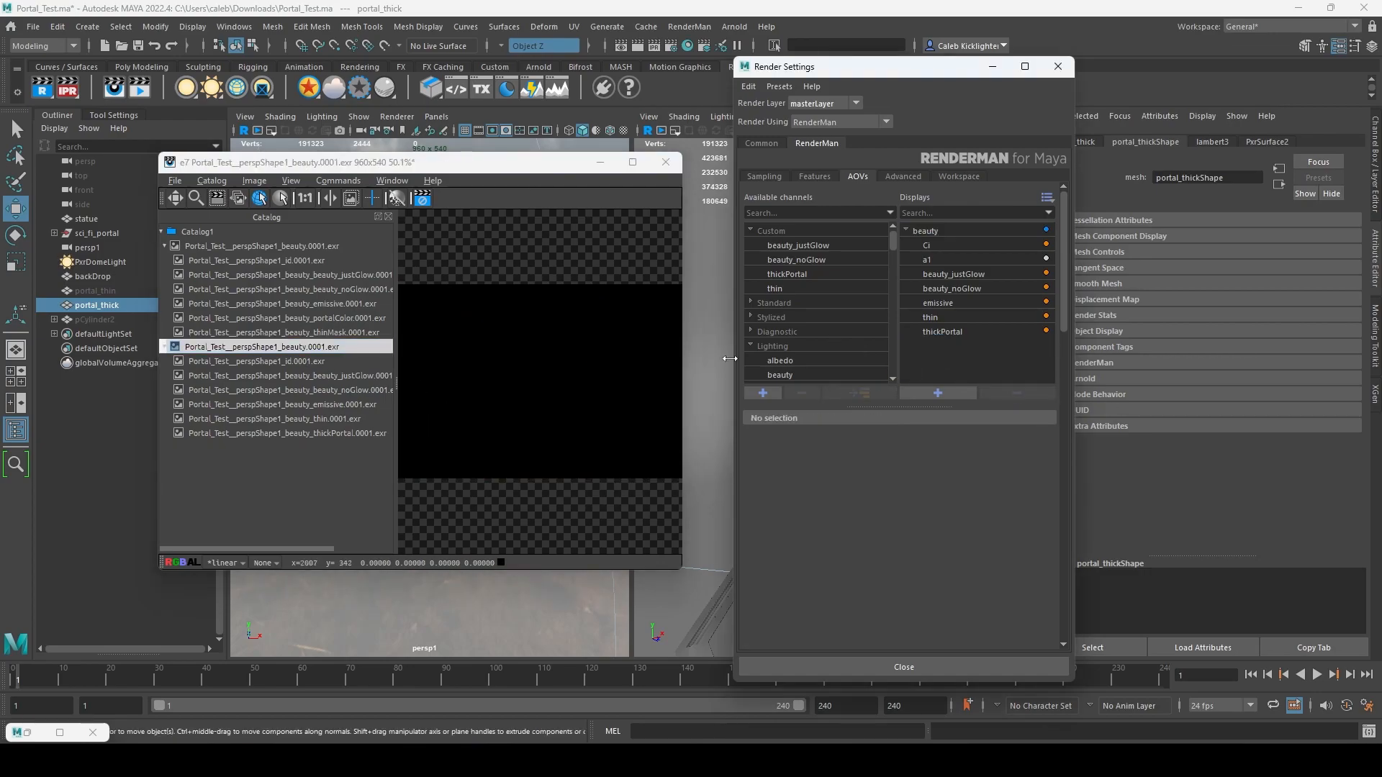
click(267, 349)
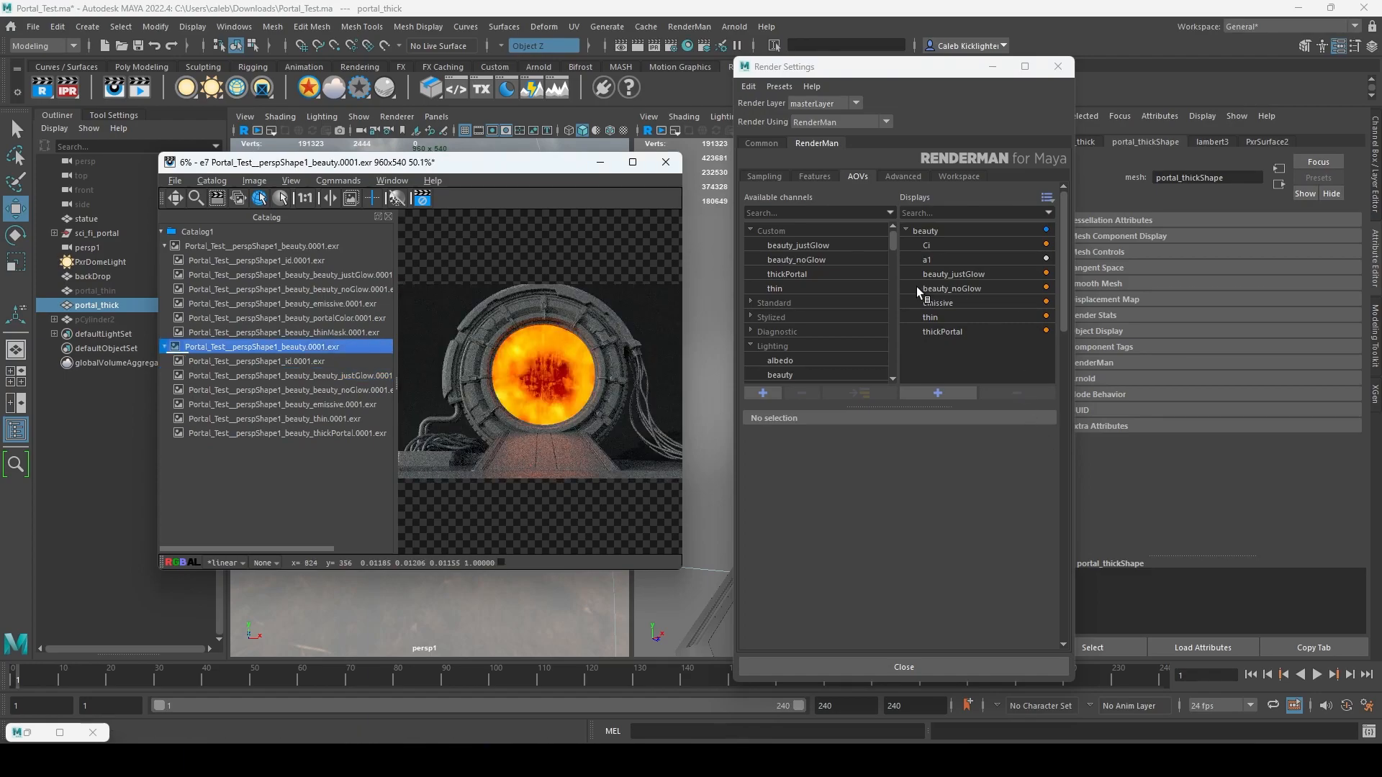
- Examine the emissive channel's light path expression and view its rendered pass in the latest render
scroll(829, 279, down, 5)
scroll(826, 324, up, 3)
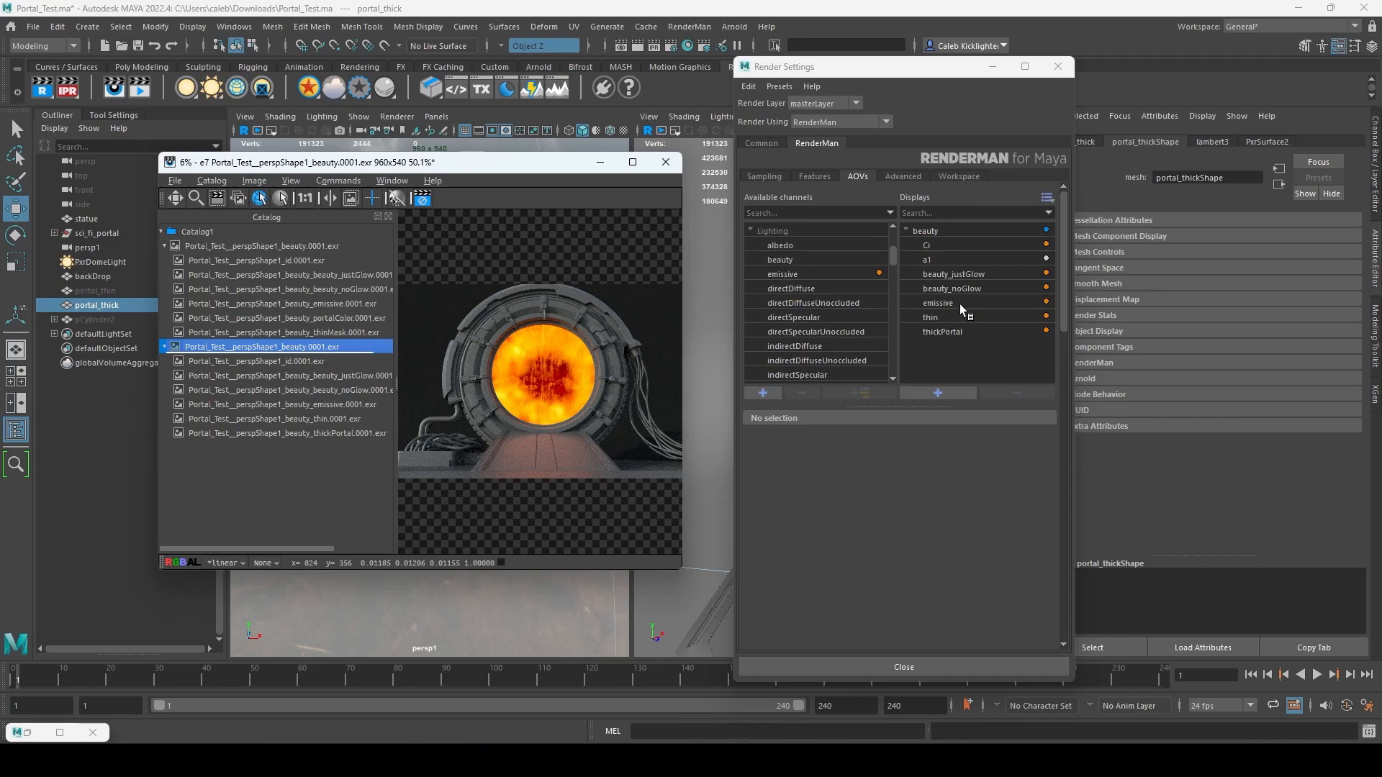
click(788, 274)
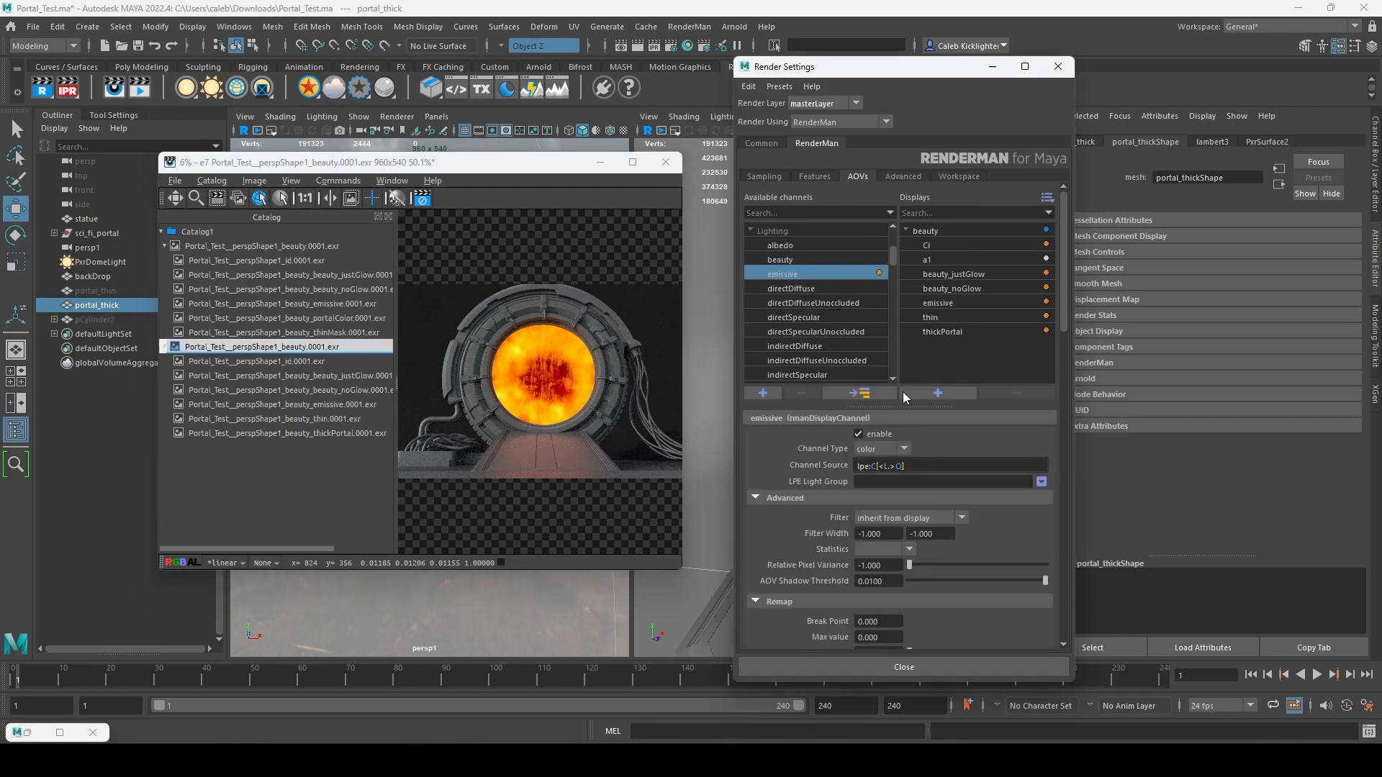
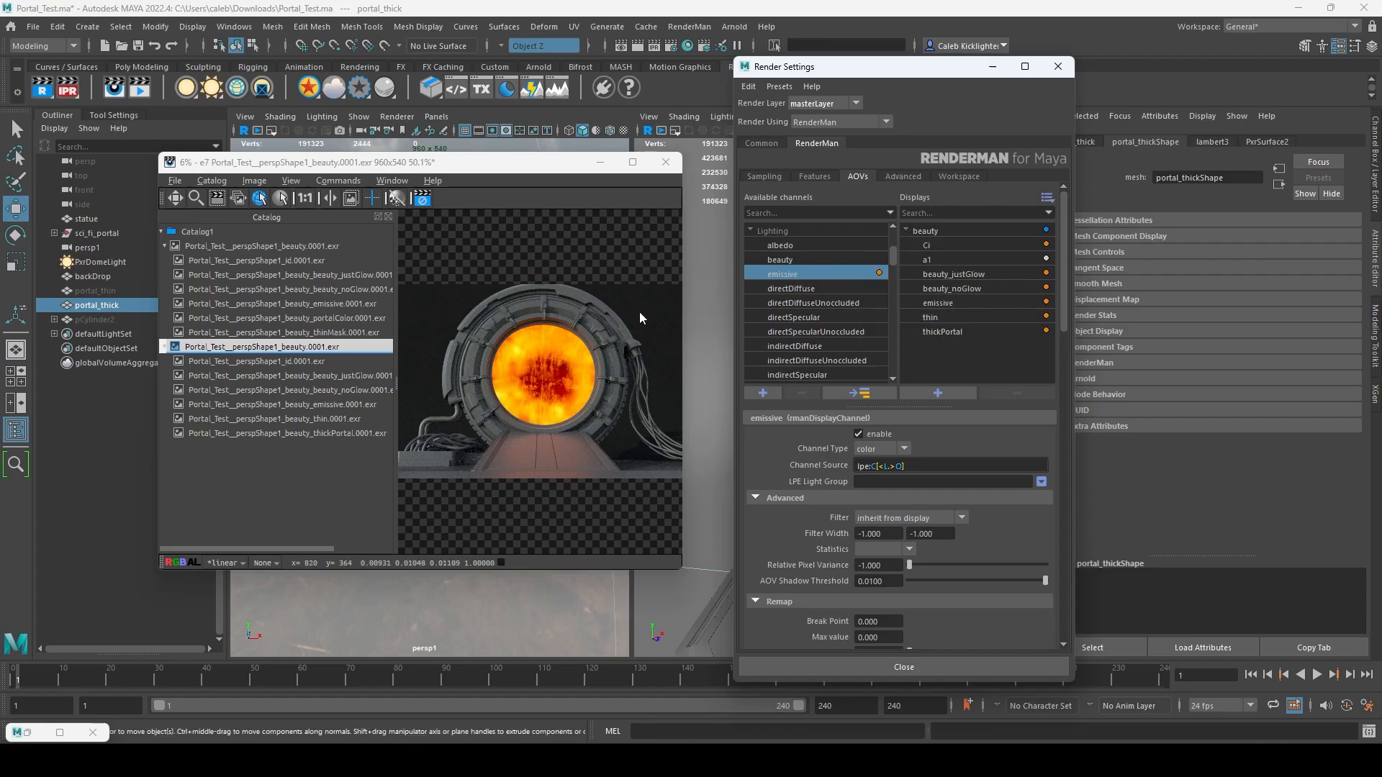
click(964, 303)
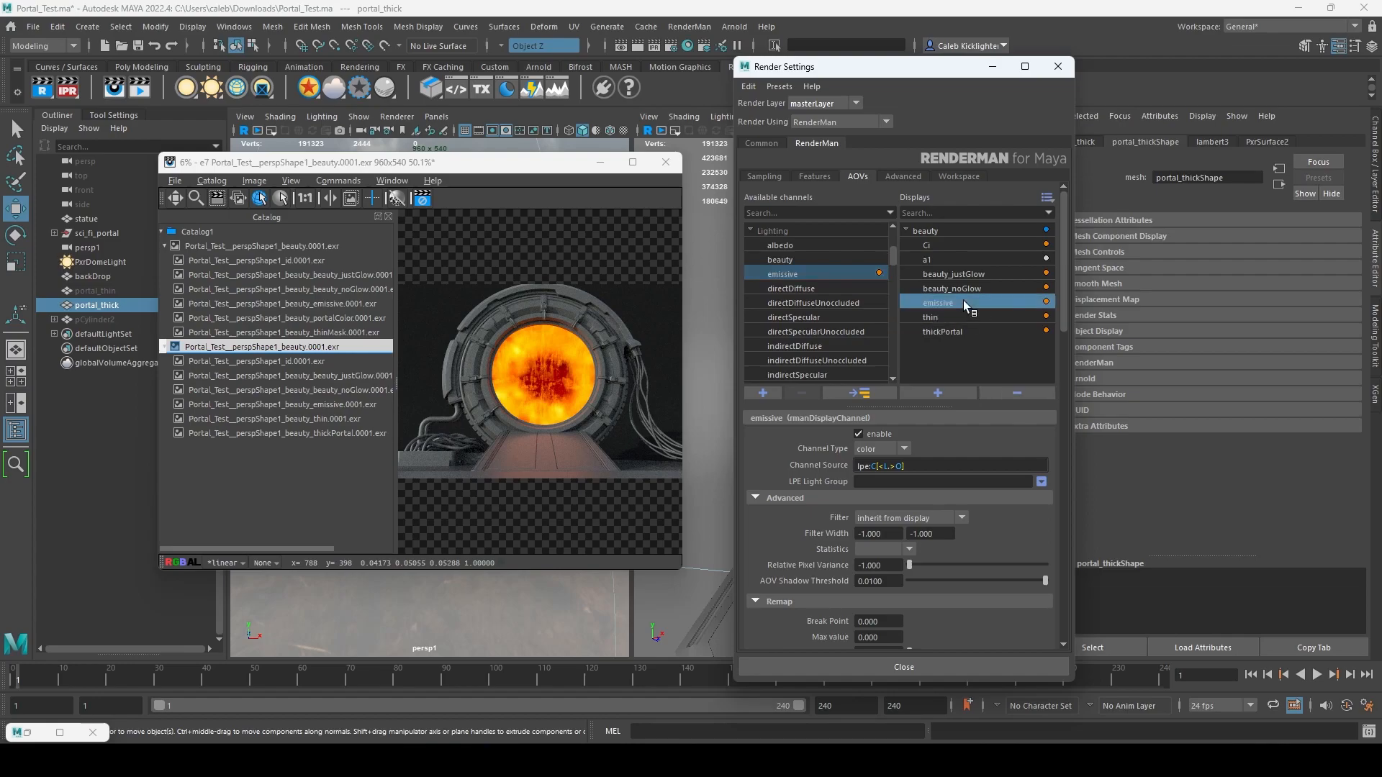
click(308, 405)
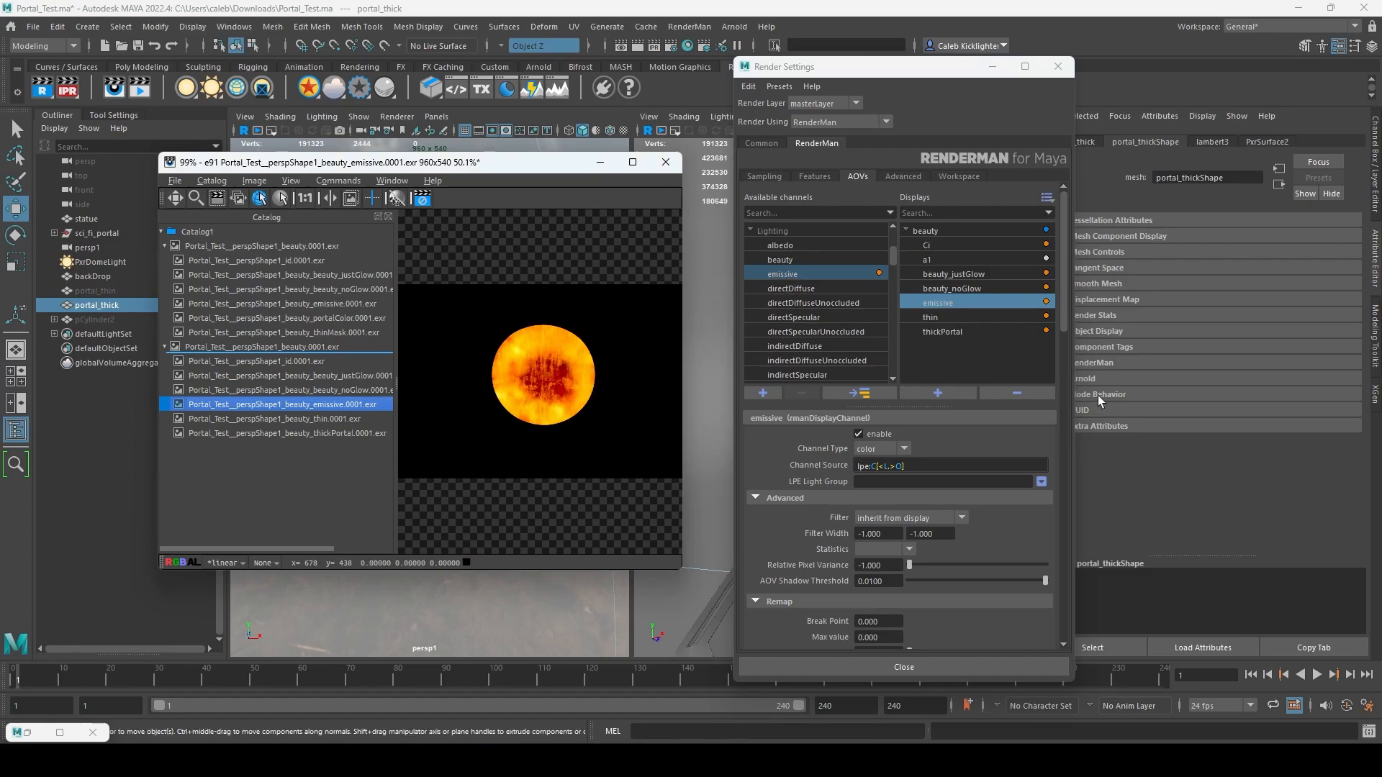
- Compare the channel source expressions of the custom beauty_justGlow and beauty_noGlow channels
click(950, 274)
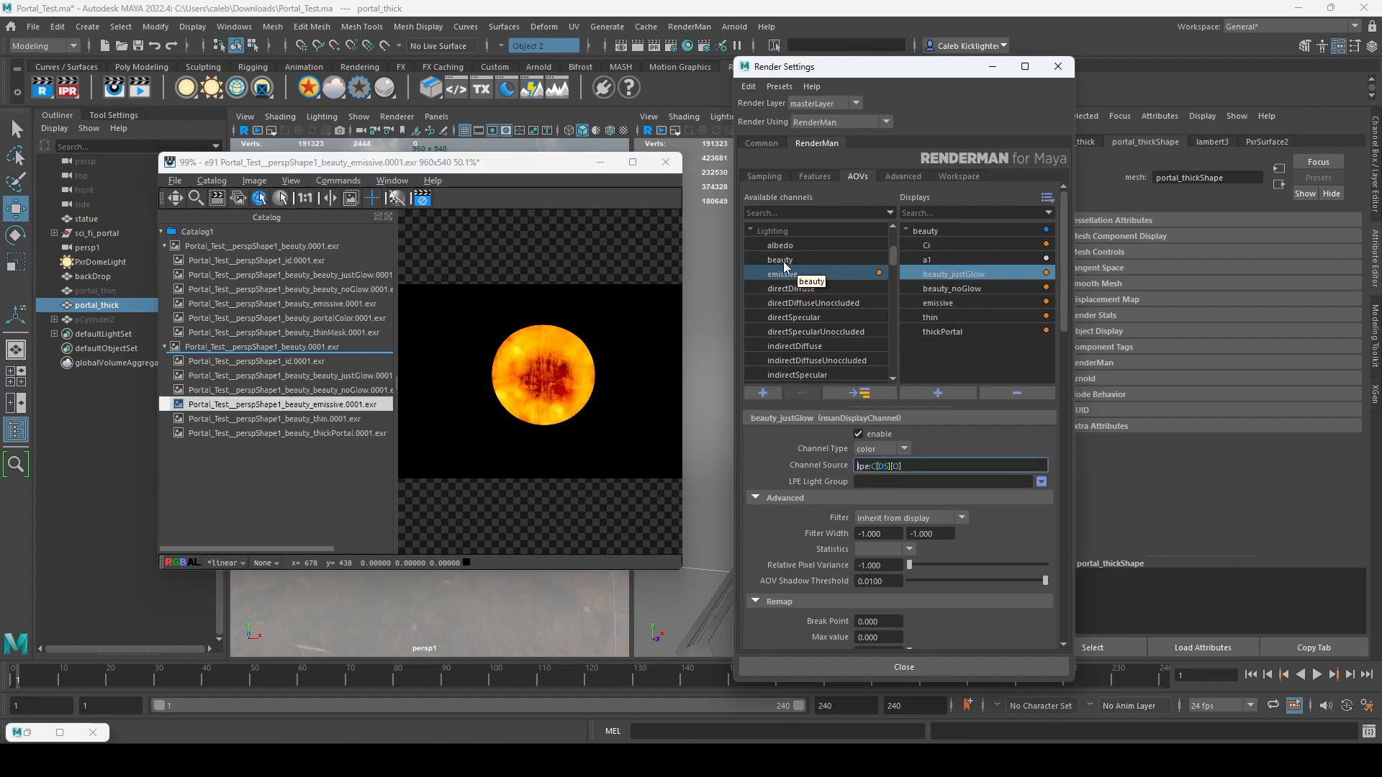
scroll(790, 236, up, 3)
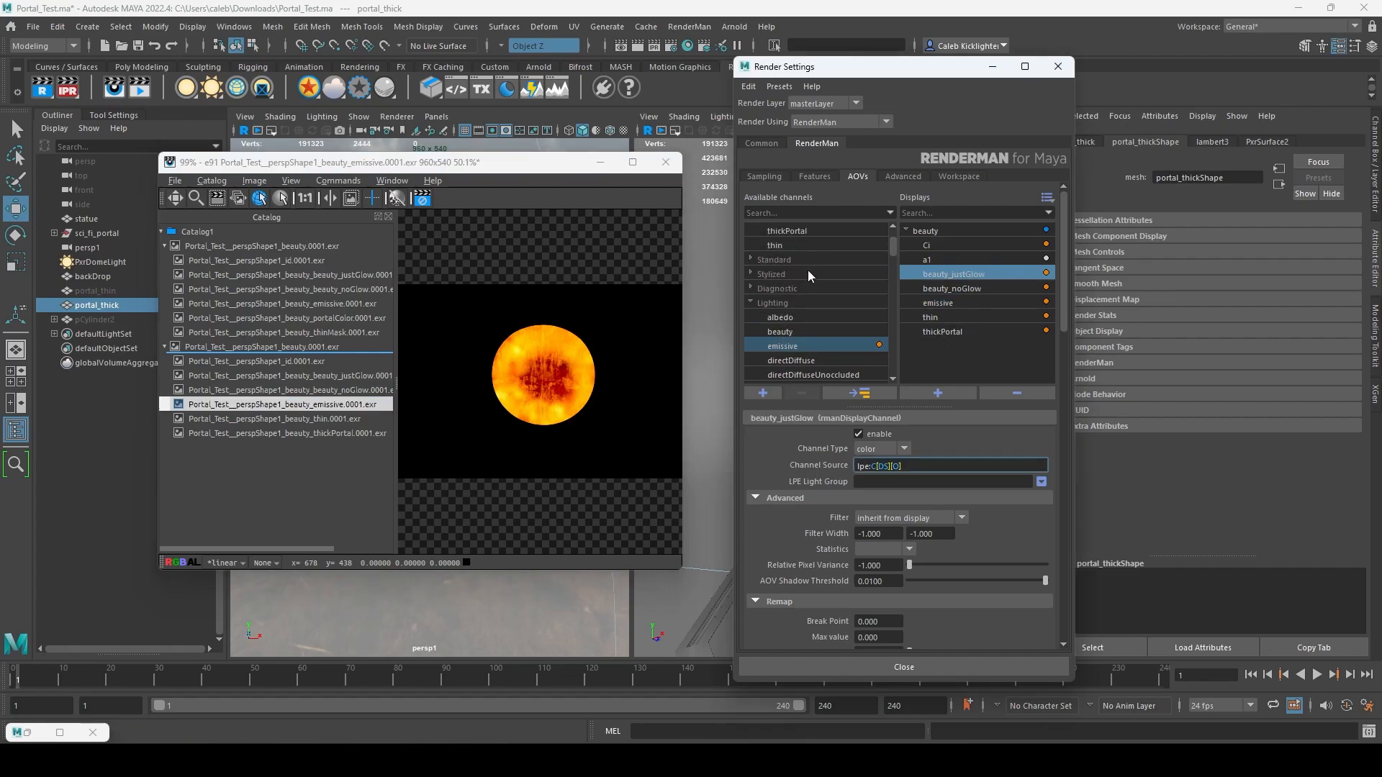
click(785, 231)
click(794, 249)
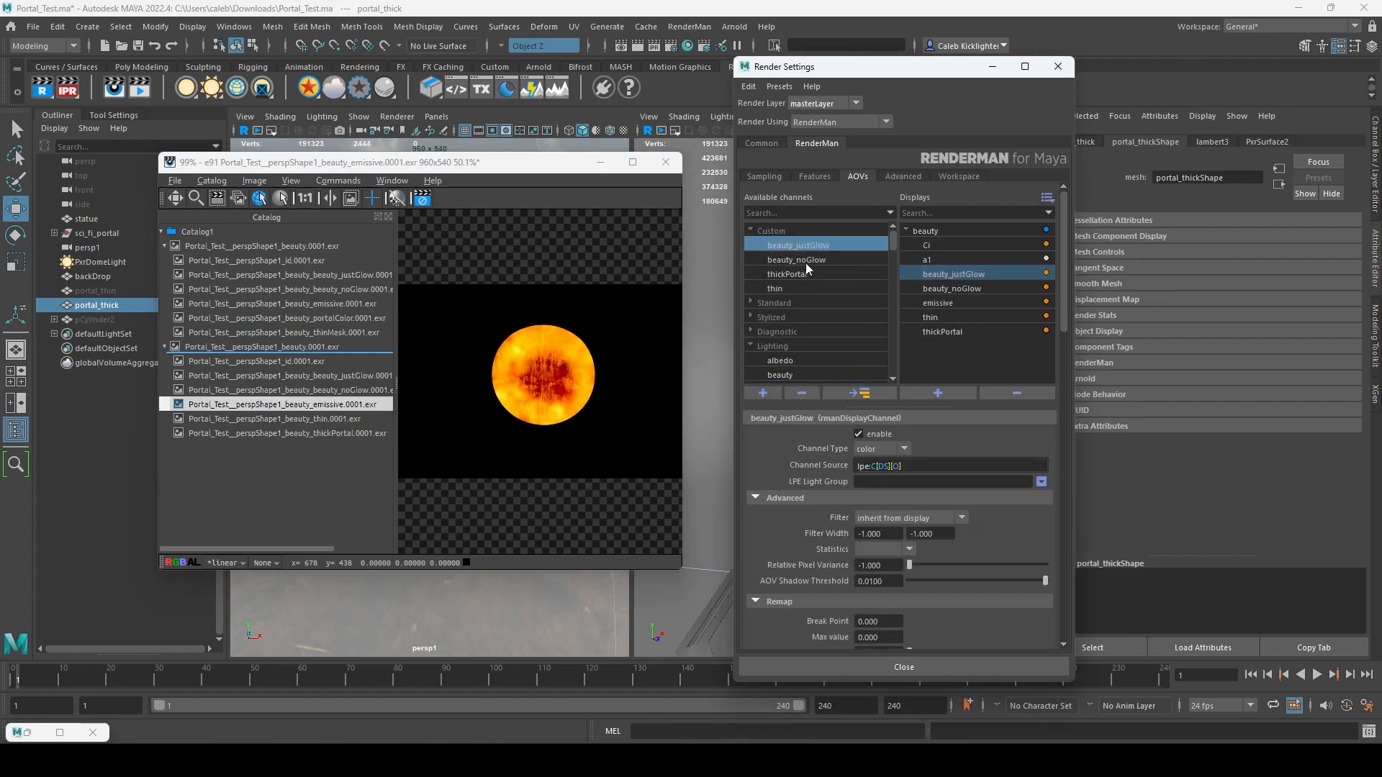
click(805, 261)
click(818, 247)
click(826, 259)
- Compare the rendered beauty_justGlow and beauty_noGlow passes, ending on the combined beauty image
click(363, 373)
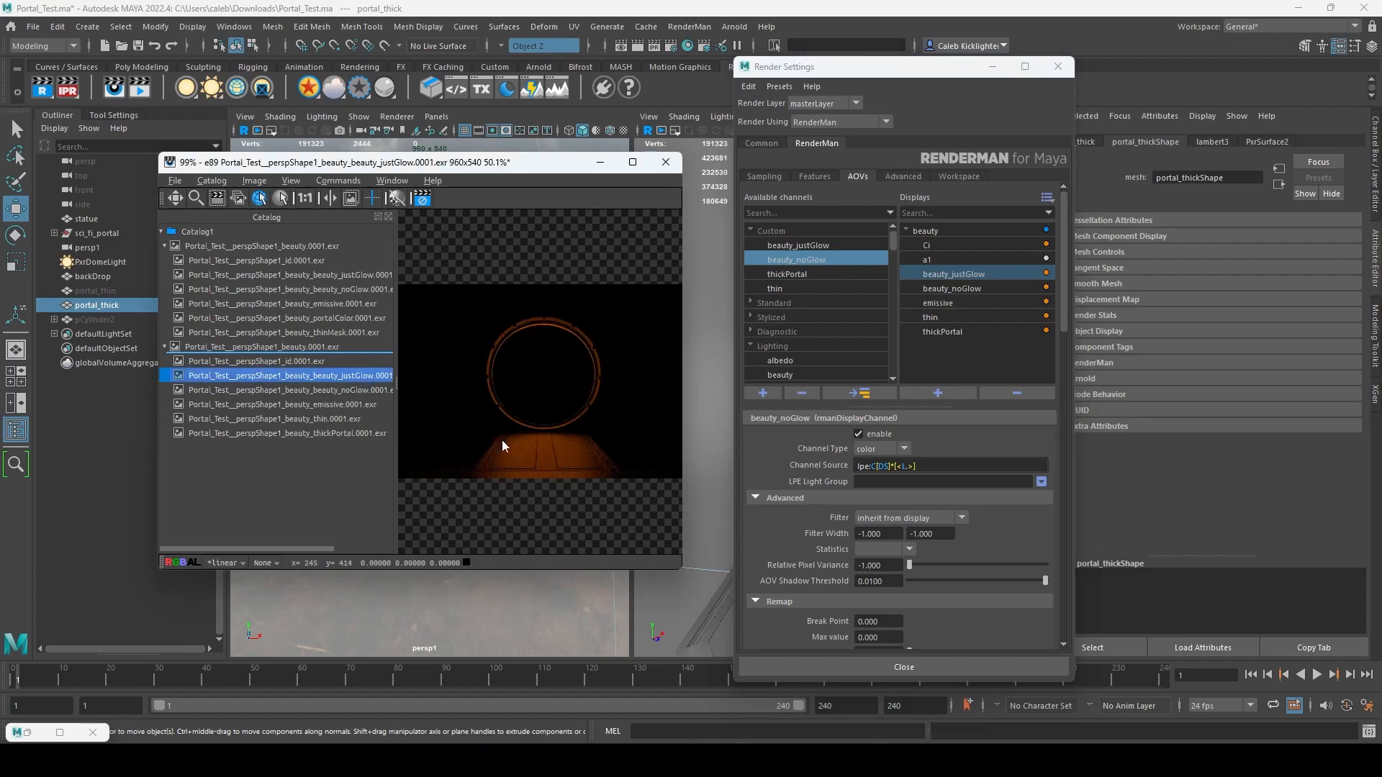
click(347, 390)
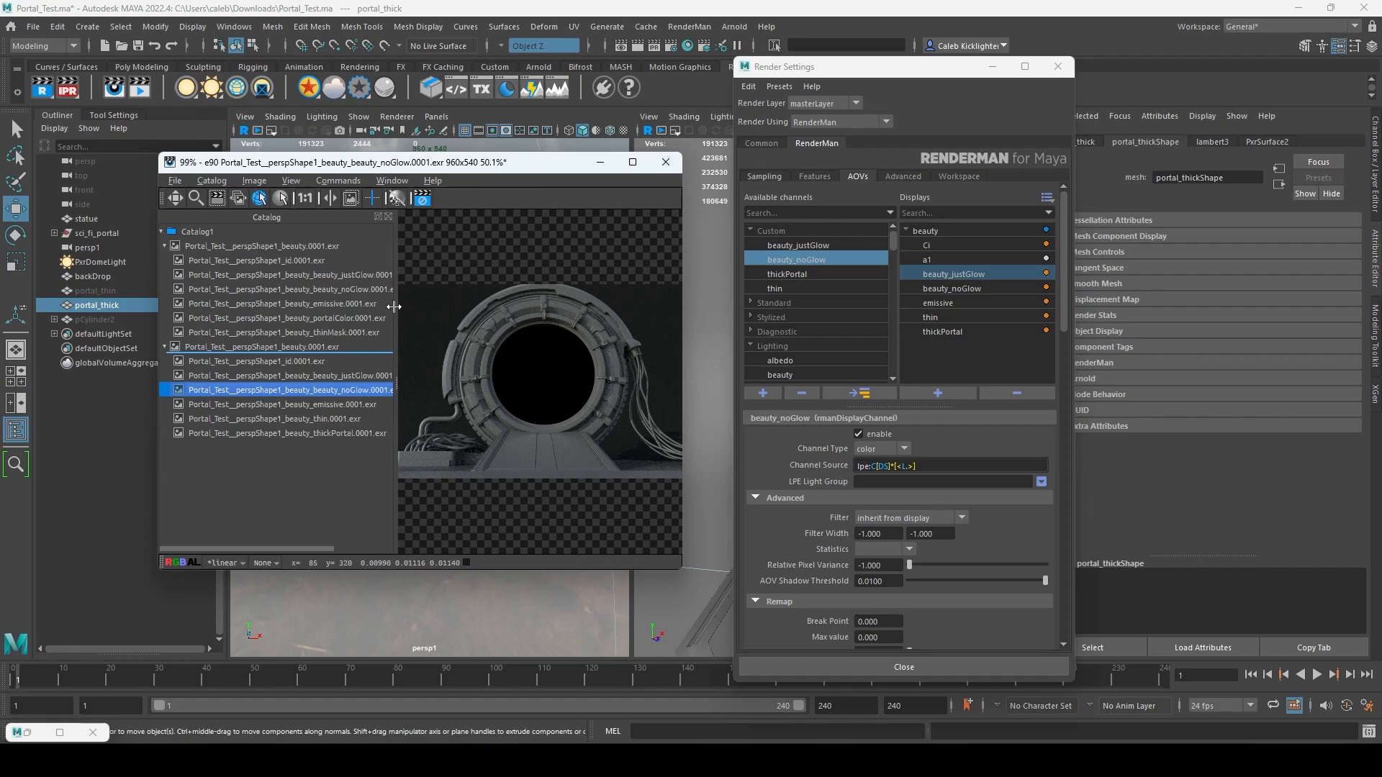
click(339, 377)
click(341, 387)
click(303, 346)
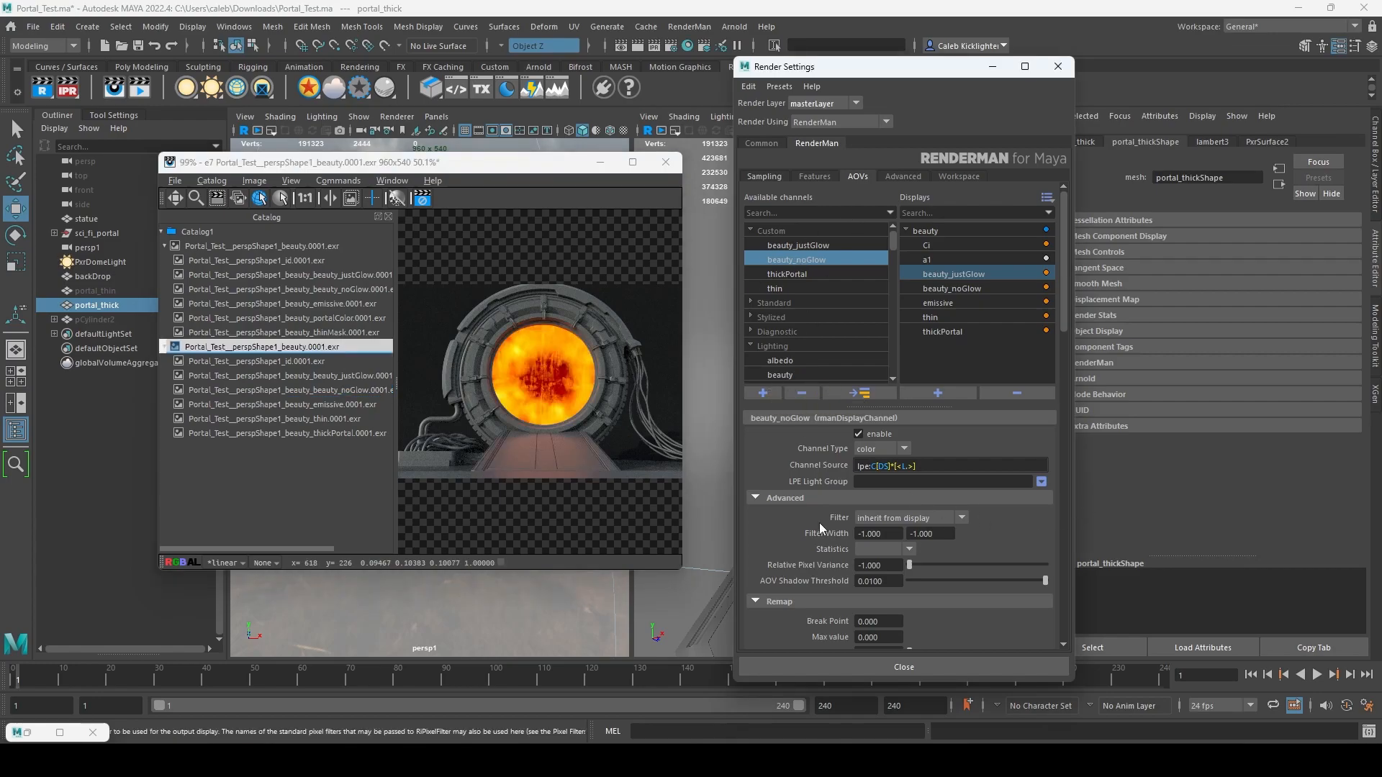
- Examine the full channel source of the custom beauty_justGlow channel, highlighting its lpe prefix
click(826, 246)
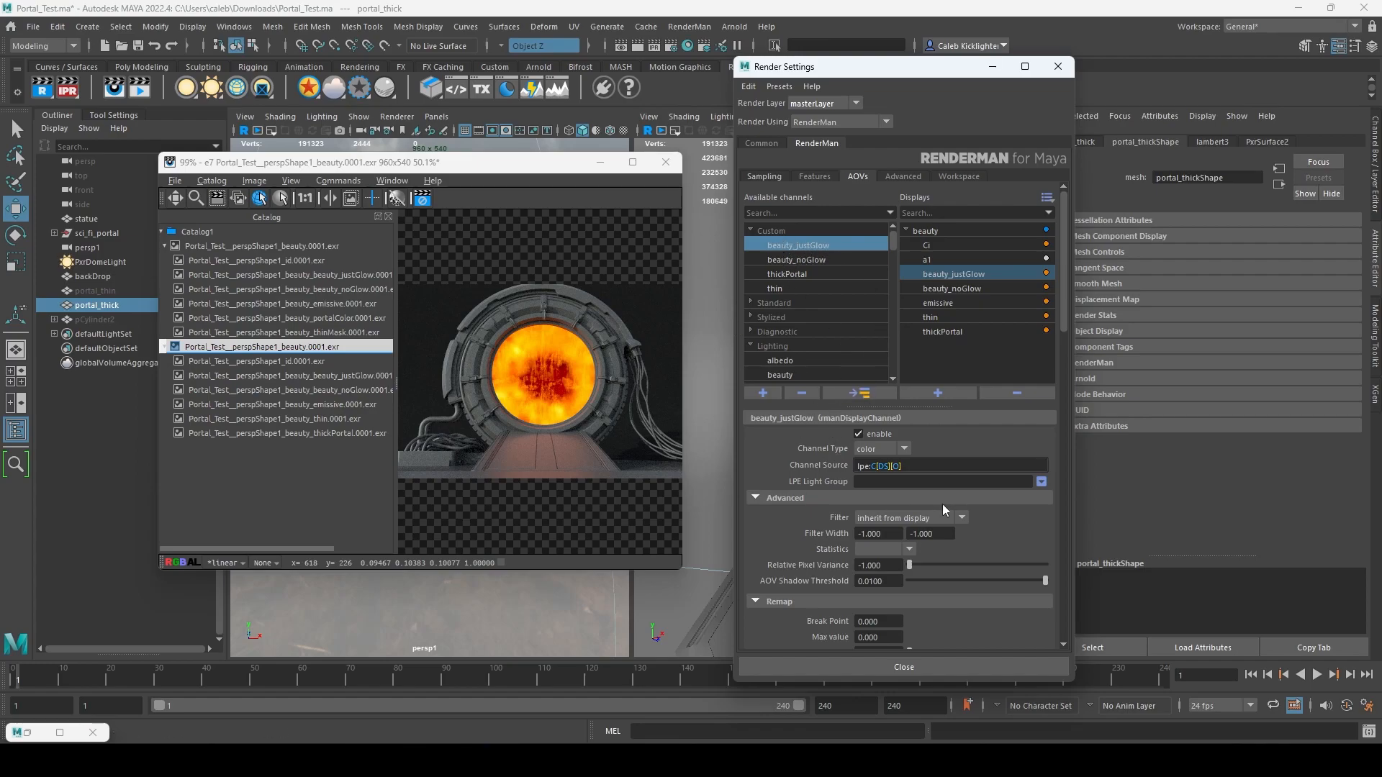
drag(901, 466, 765, 461)
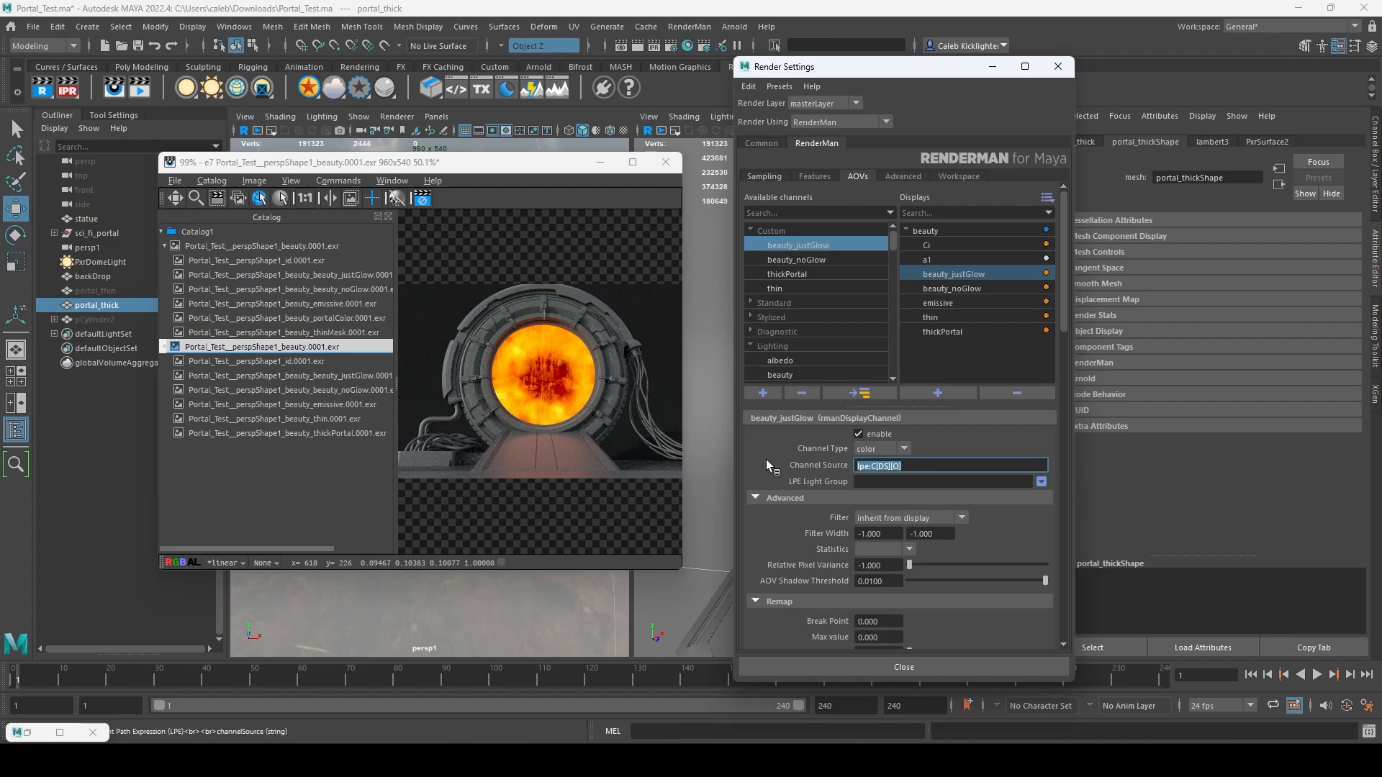
click(905, 466)
drag(870, 466, 844, 468)
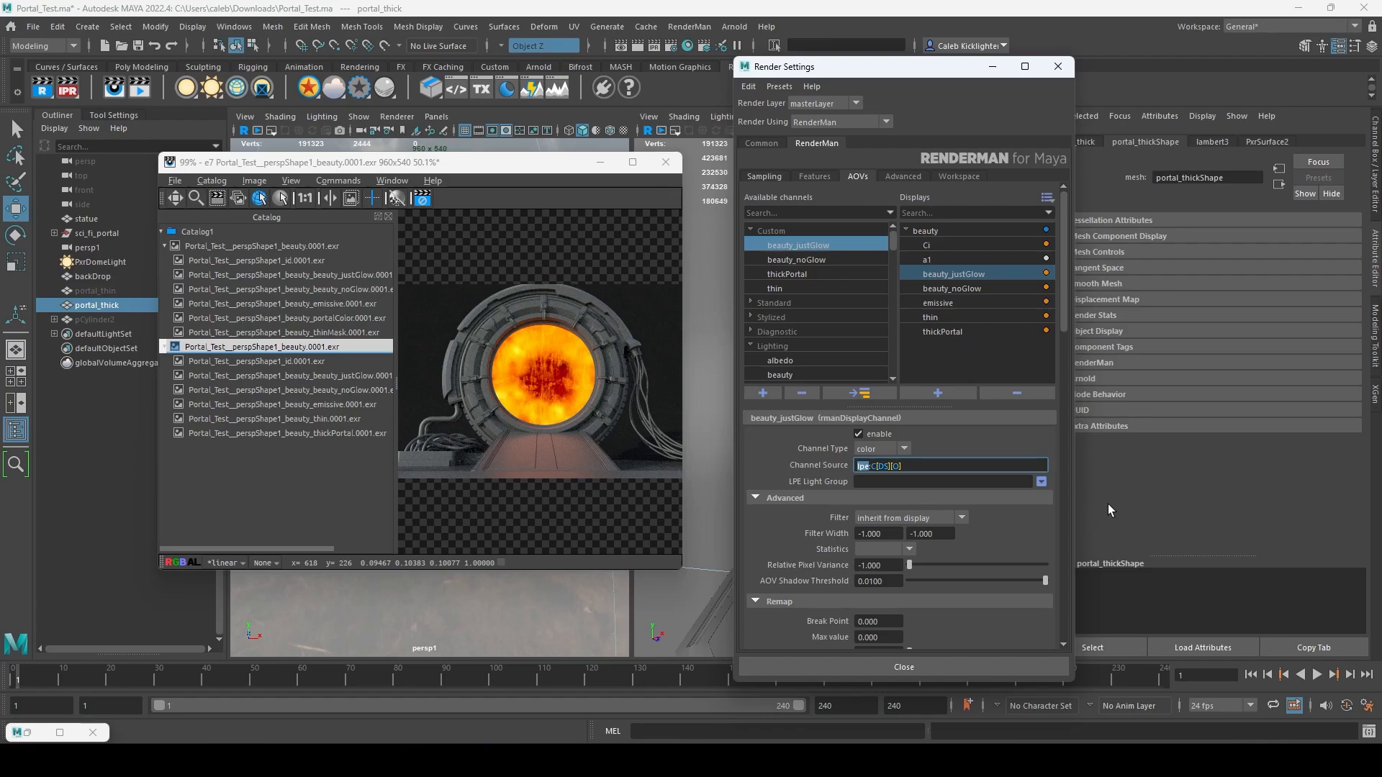
- Add the directSpecular lighting channel to the beauty display again, reusing the existing node
scroll(801, 317, down, 3)
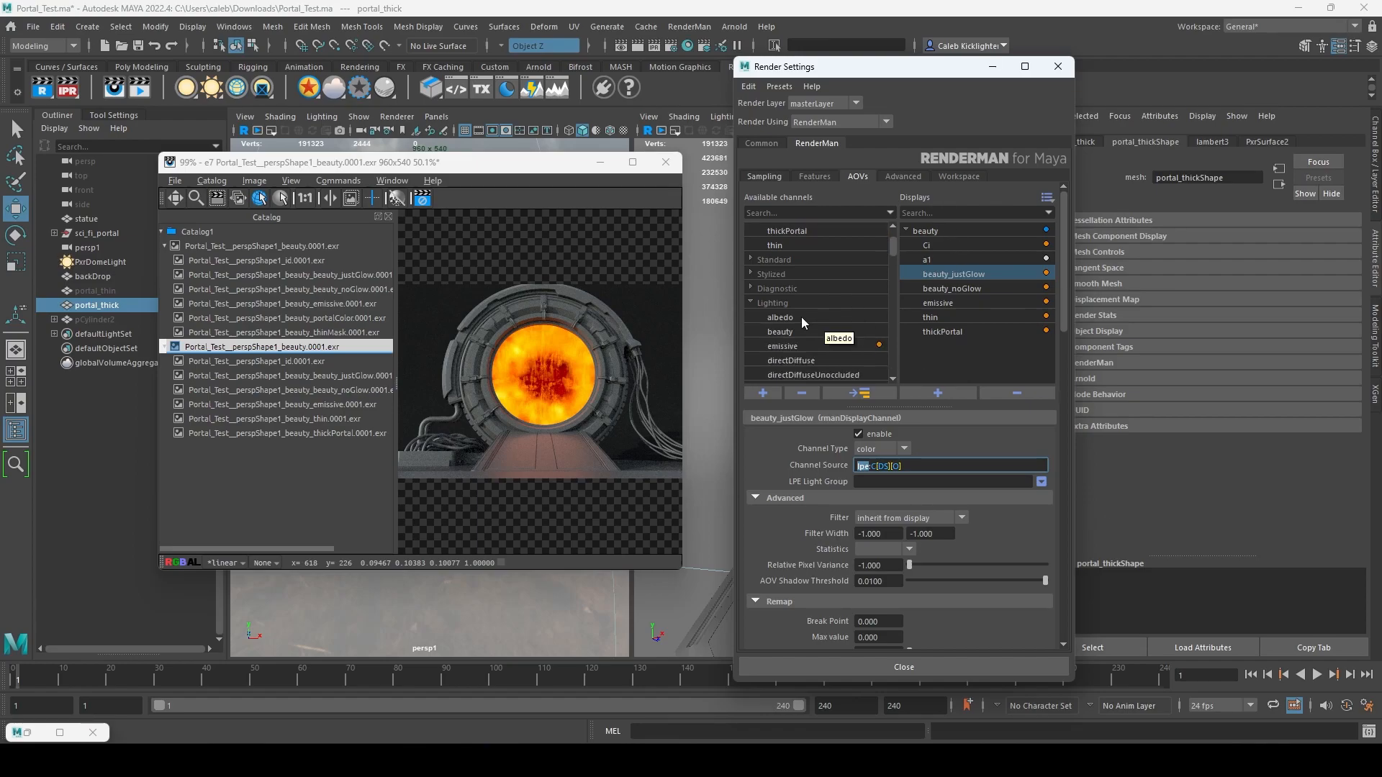
click(882, 332)
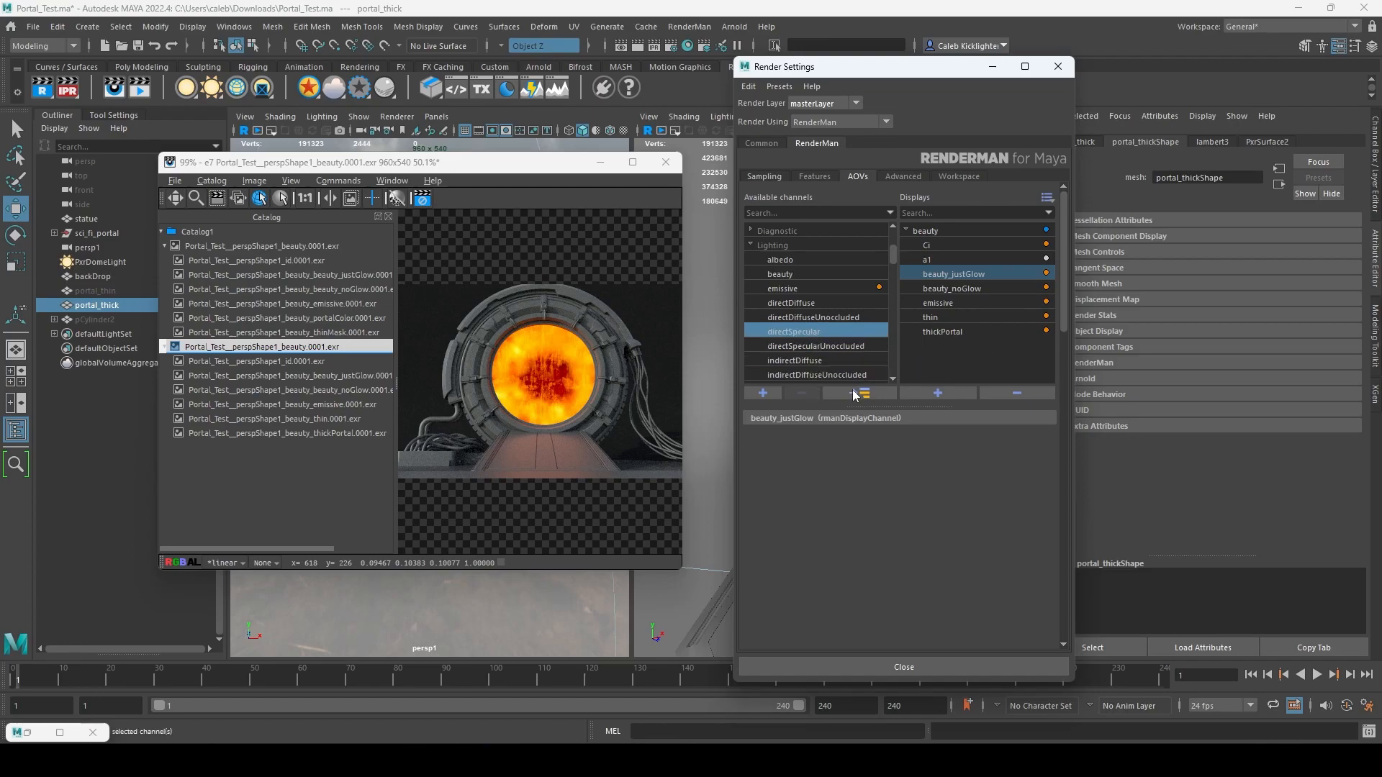
click(858, 393)
click(931, 227)
scroll(795, 321, down, 3)
click(807, 303)
click(862, 393)
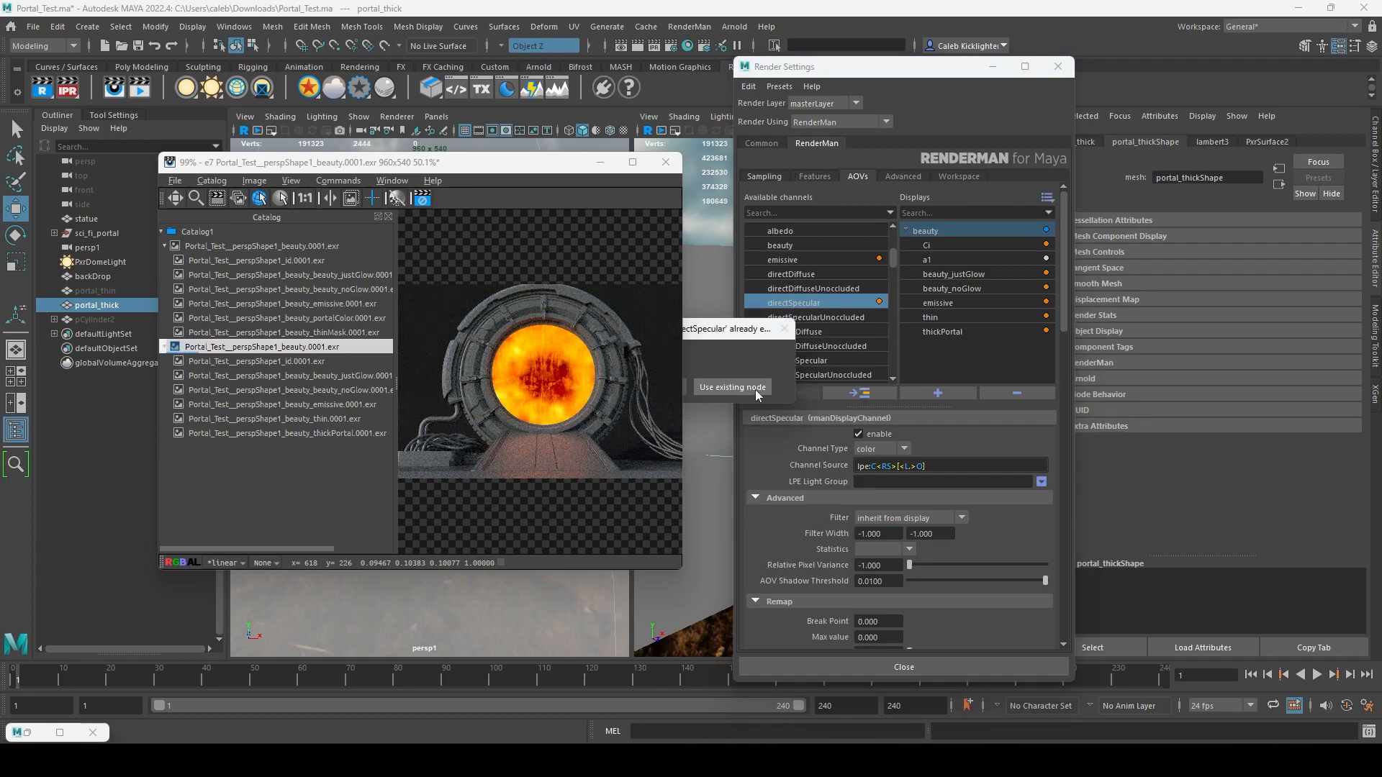
click(861, 393)
- Compare the channel sources of the directSpecular and beauty_justGlow displays, and remove directSpecular from the beauty display
click(986, 344)
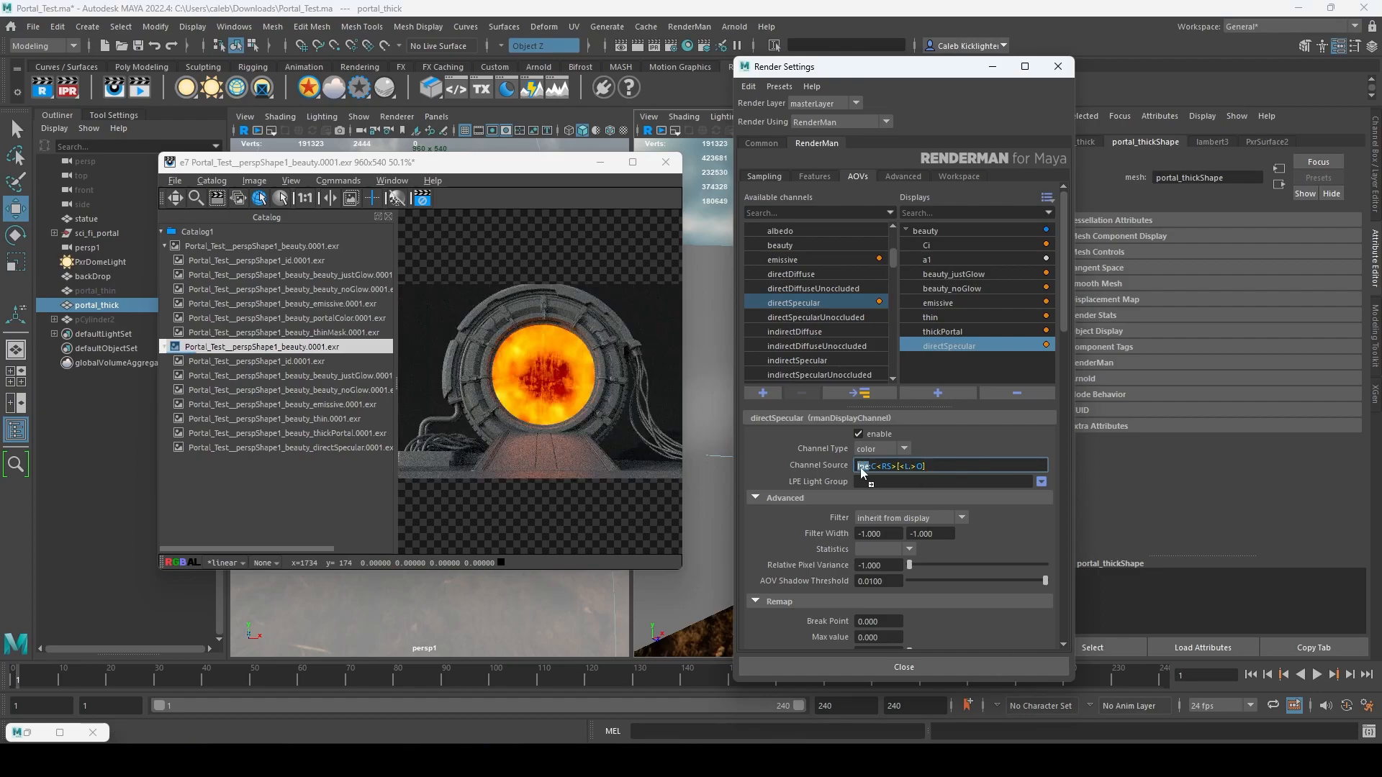
click(956, 274)
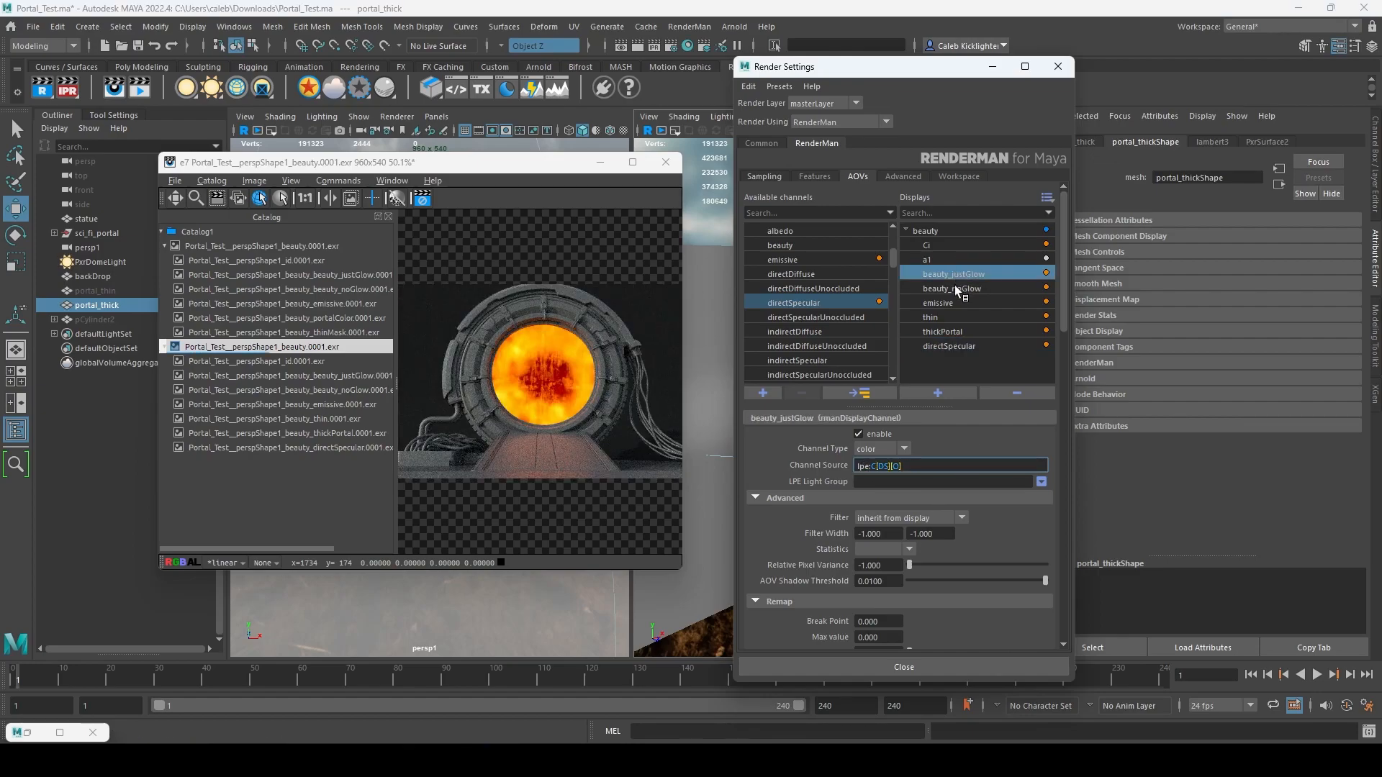
click(957, 345)
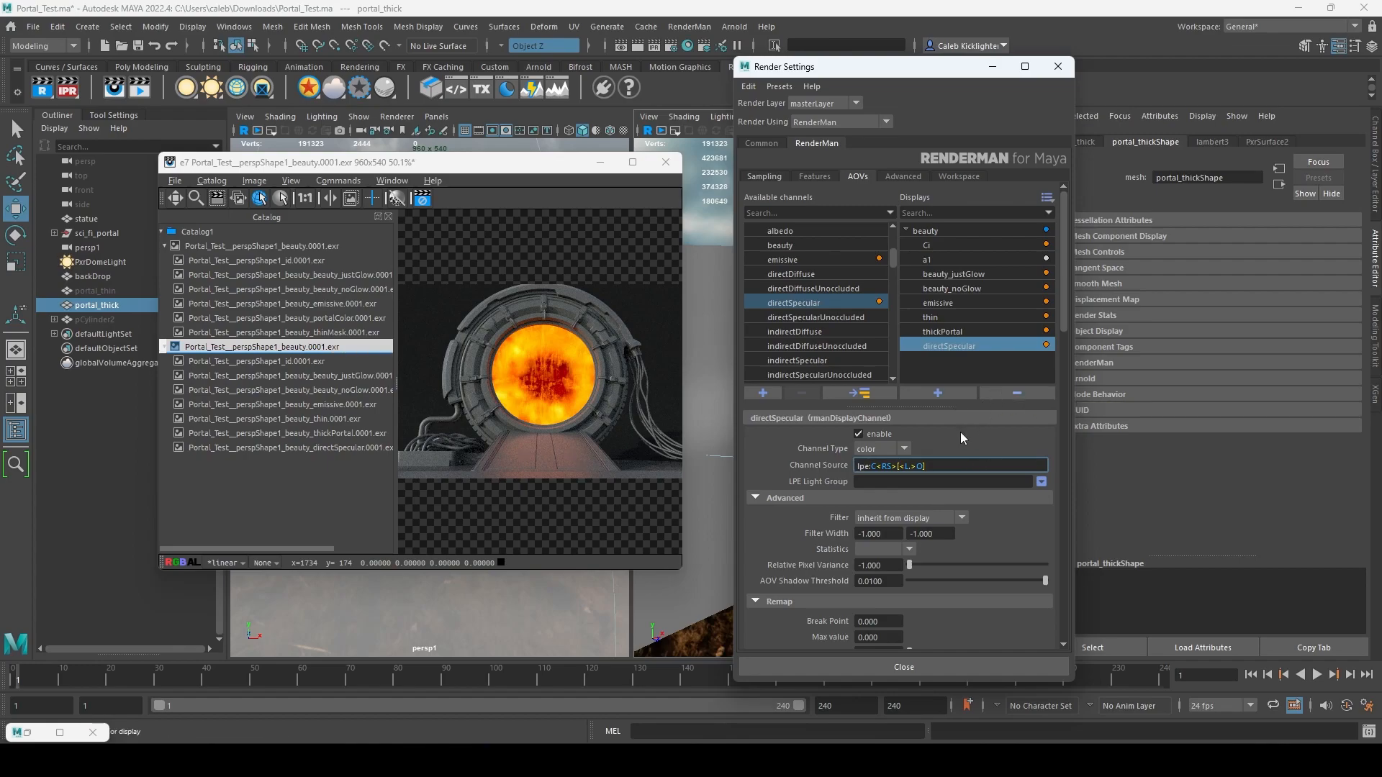
- Review the expression part after the lpe prefix in the custom beauty_justGlow channel's source
click(809, 246)
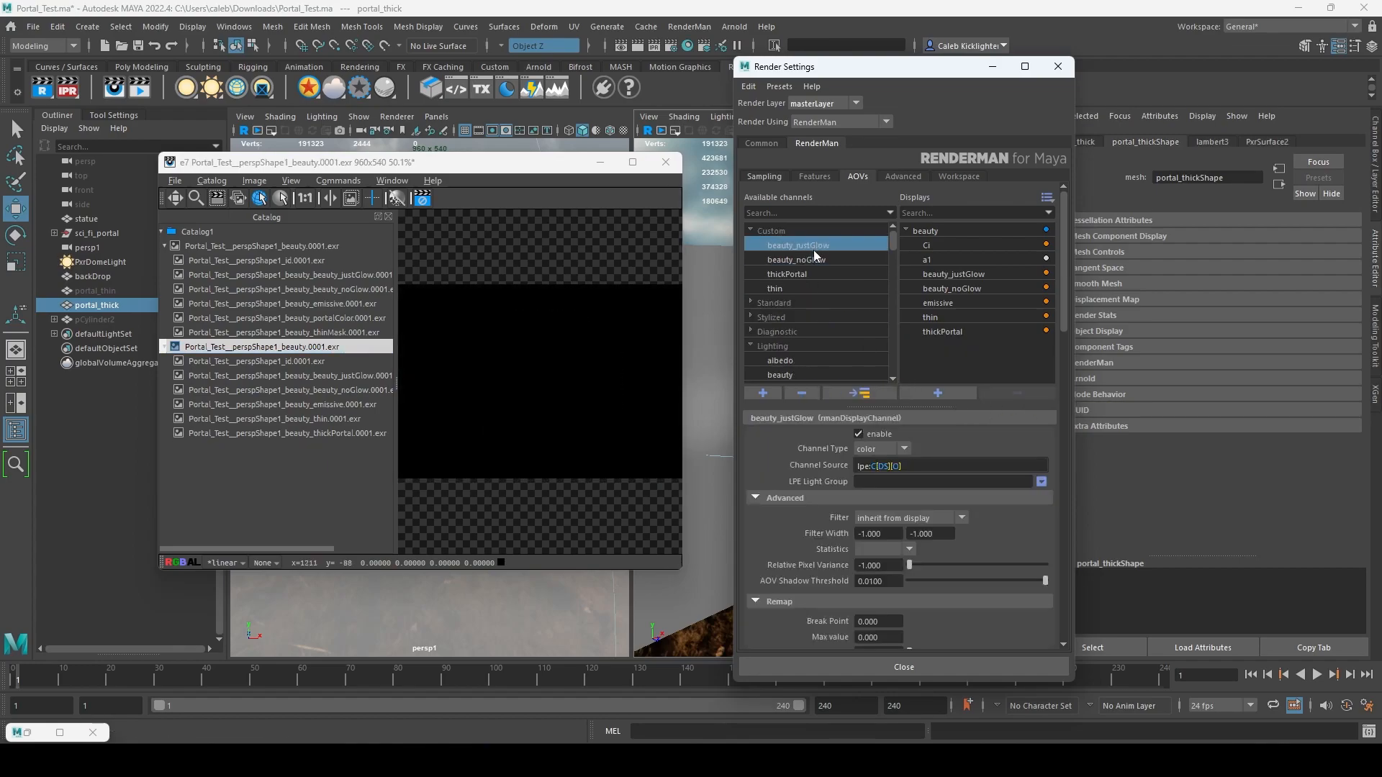
click(896, 467)
key(ctrl+a)
drag(899, 464, 873, 468)
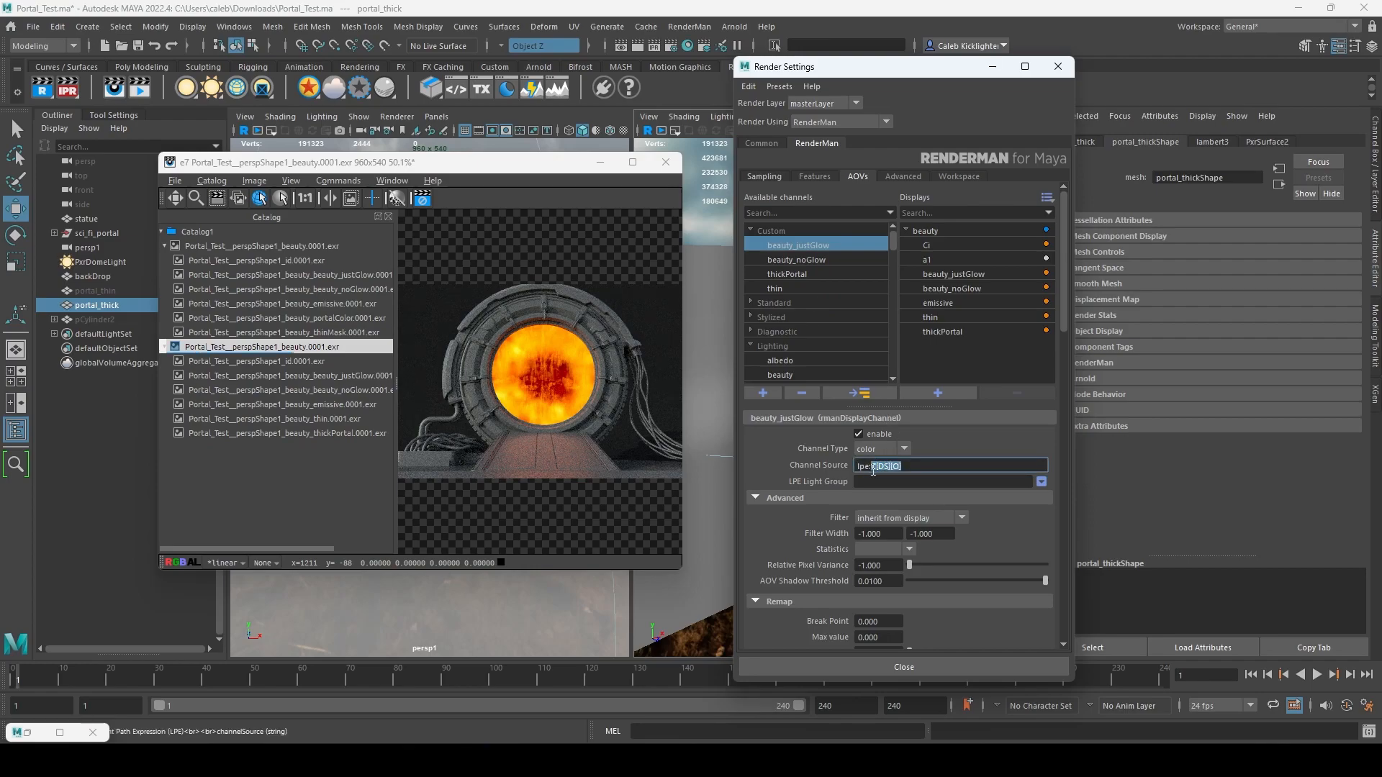
click(917, 466)
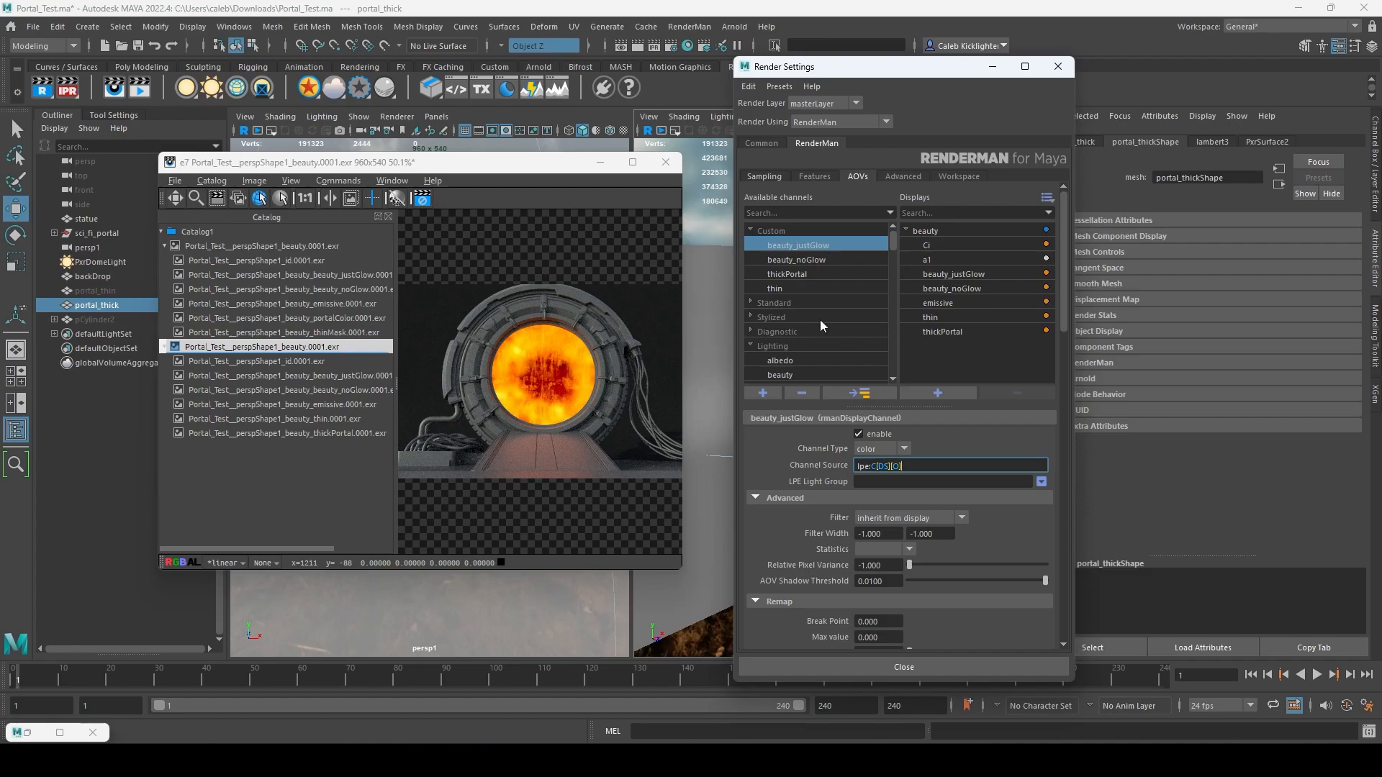
- Review the settings of the beauty display and its Ci, beauty_justGlow and beauty_noGlow channels
click(926, 231)
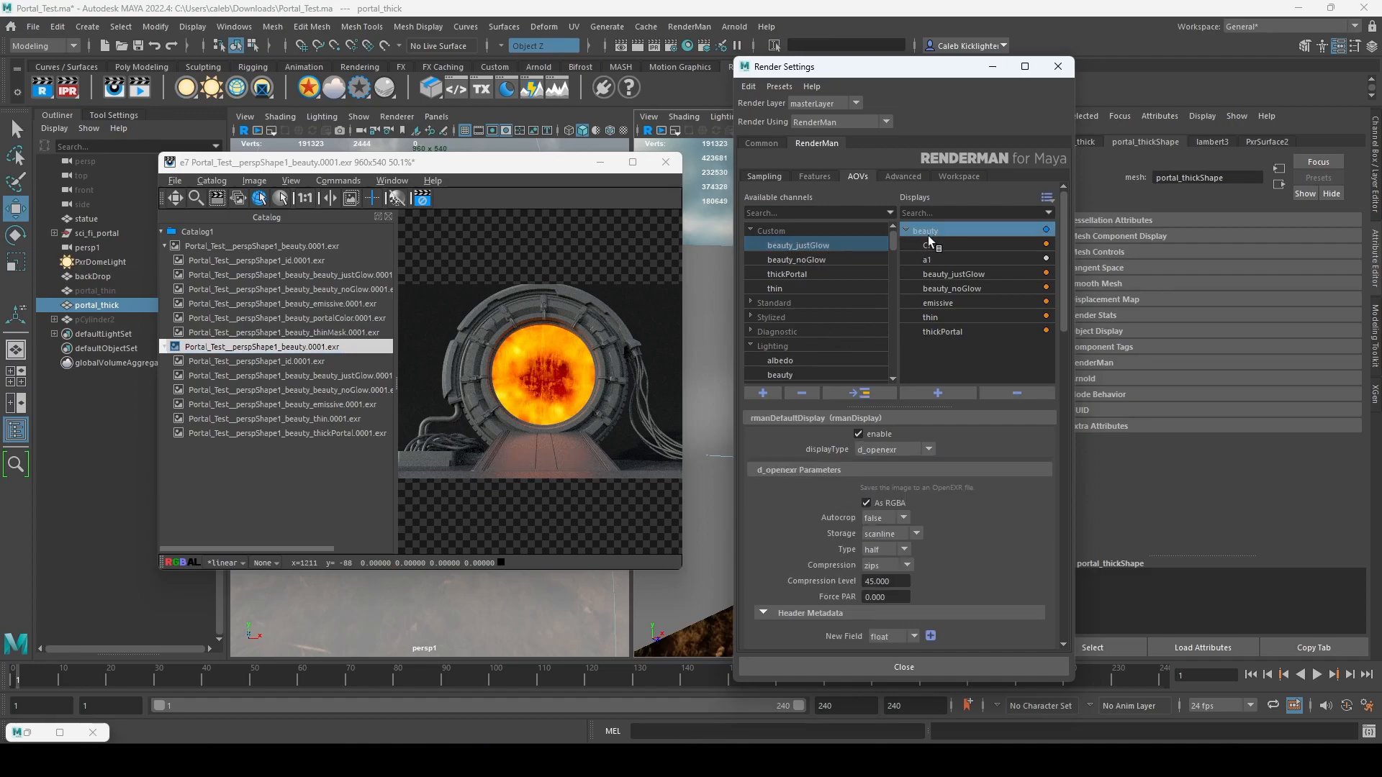
click(927, 245)
click(939, 273)
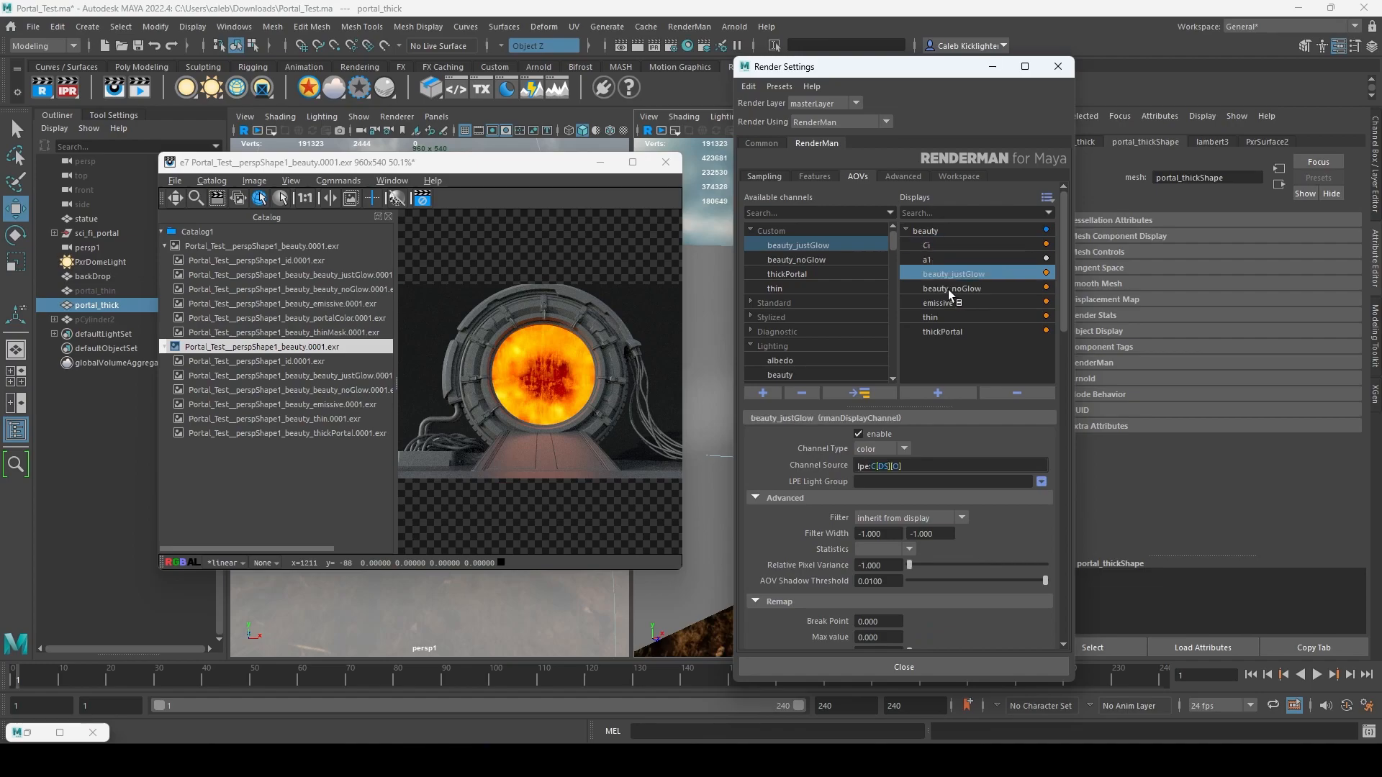
click(947, 288)
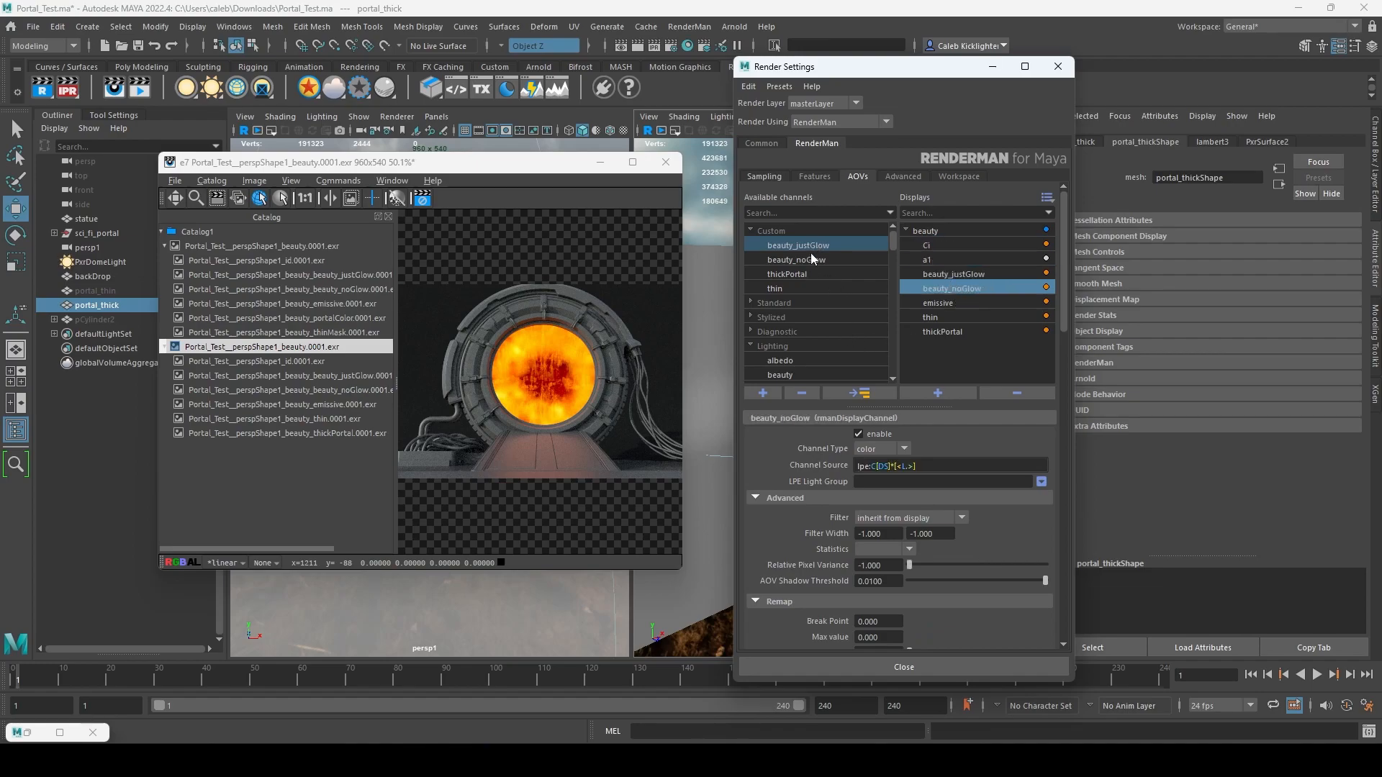
- Add the beauty channel from the Lighting group to the beauty display and show its settings
scroll(799, 356, down, 1)
click(799, 359)
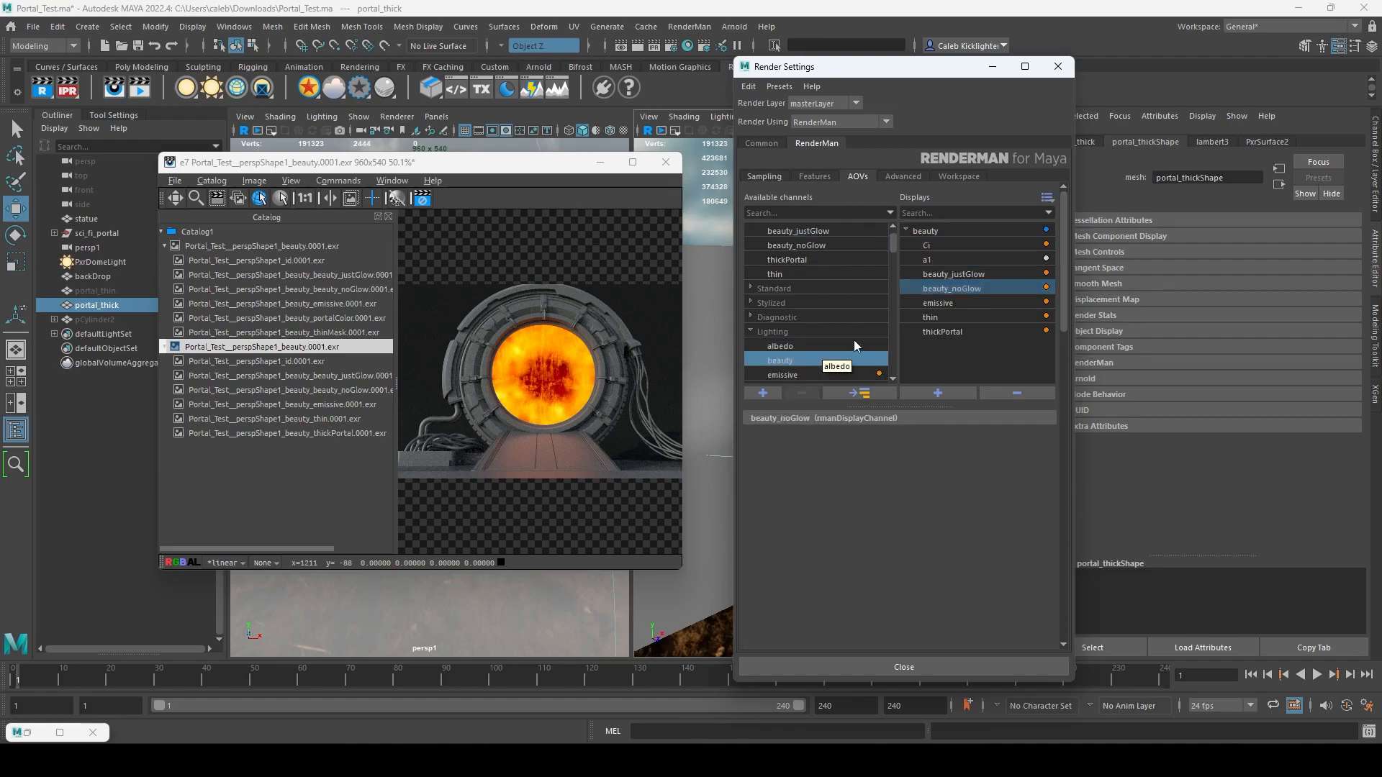
click(928, 231)
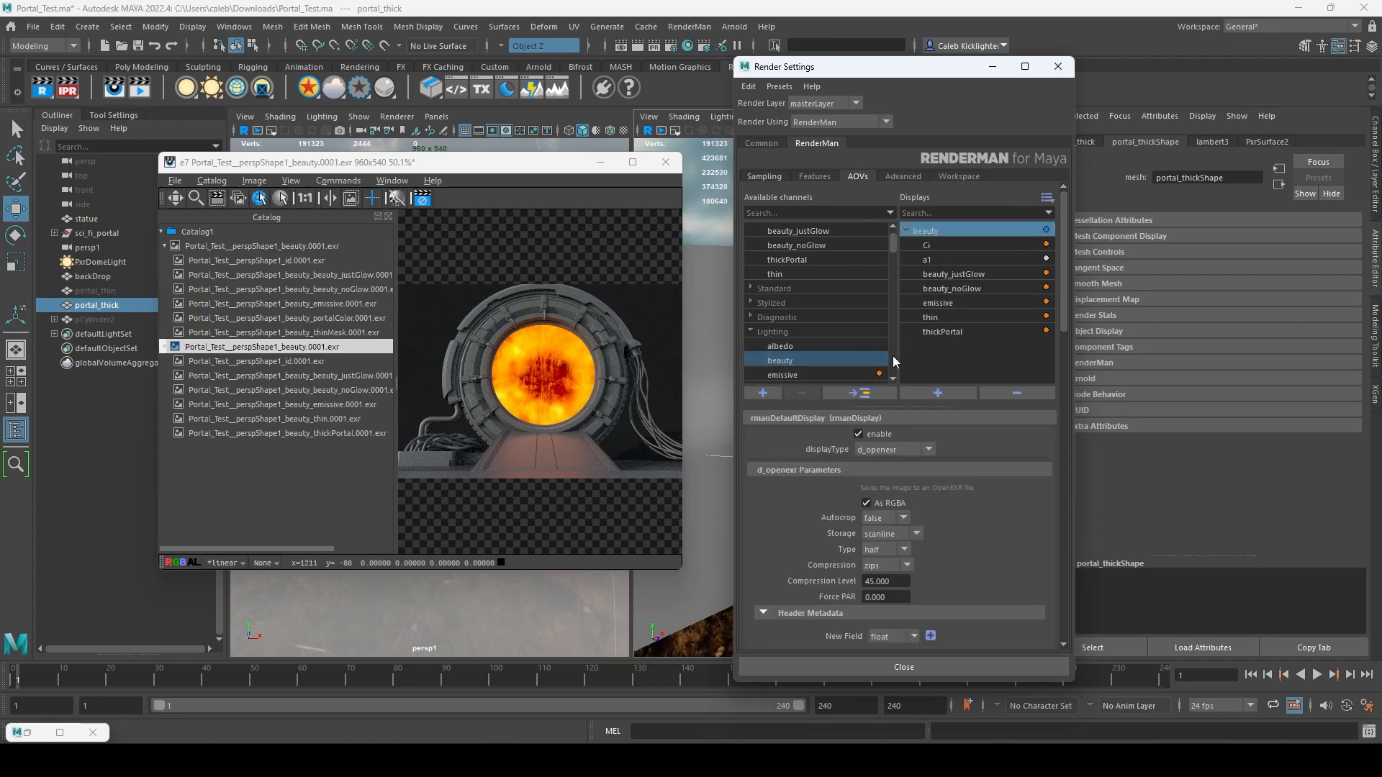
click(857, 393)
click(962, 347)
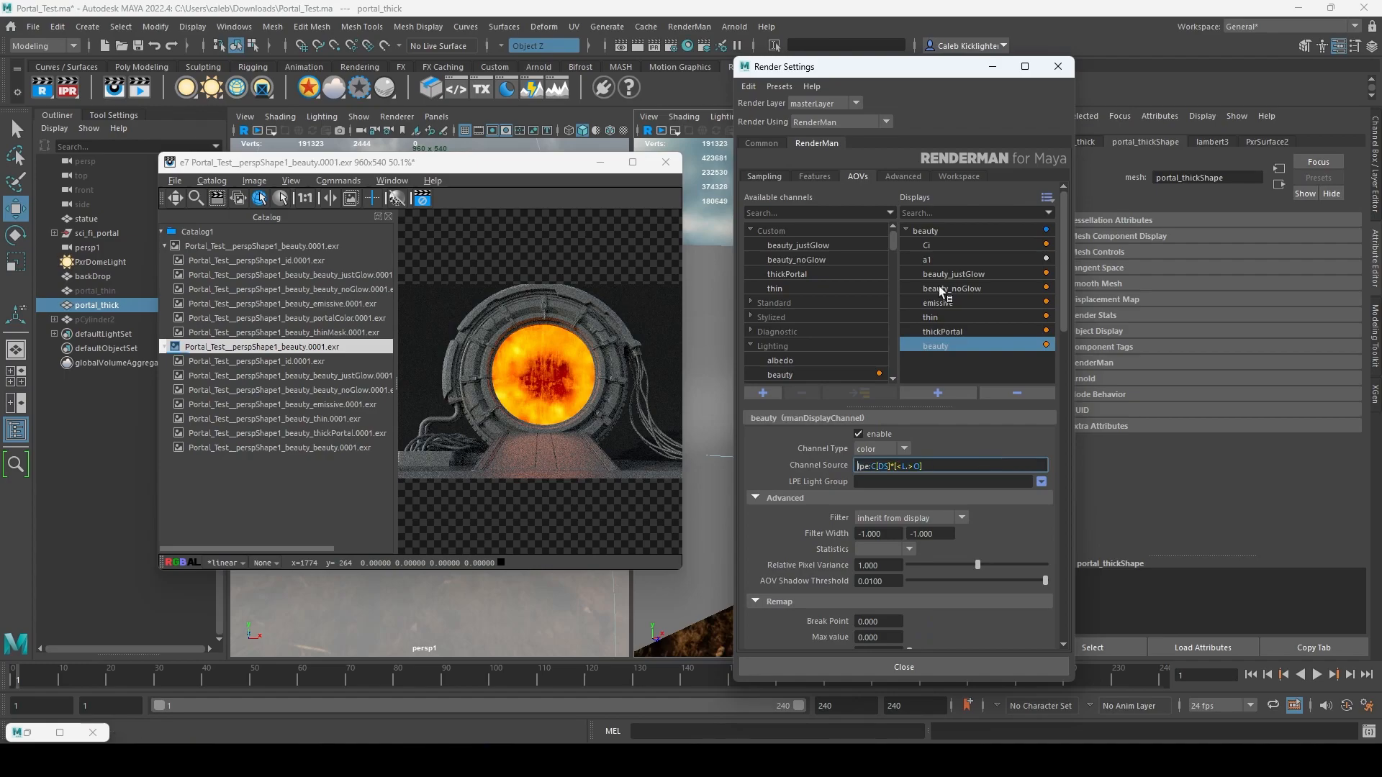
- Compare the channel sources of the added beauty channel and beauty_noGlow, and remove the beauty channel from the beauty display
click(941, 231)
click(940, 344)
click(933, 469)
triple_click(933, 469)
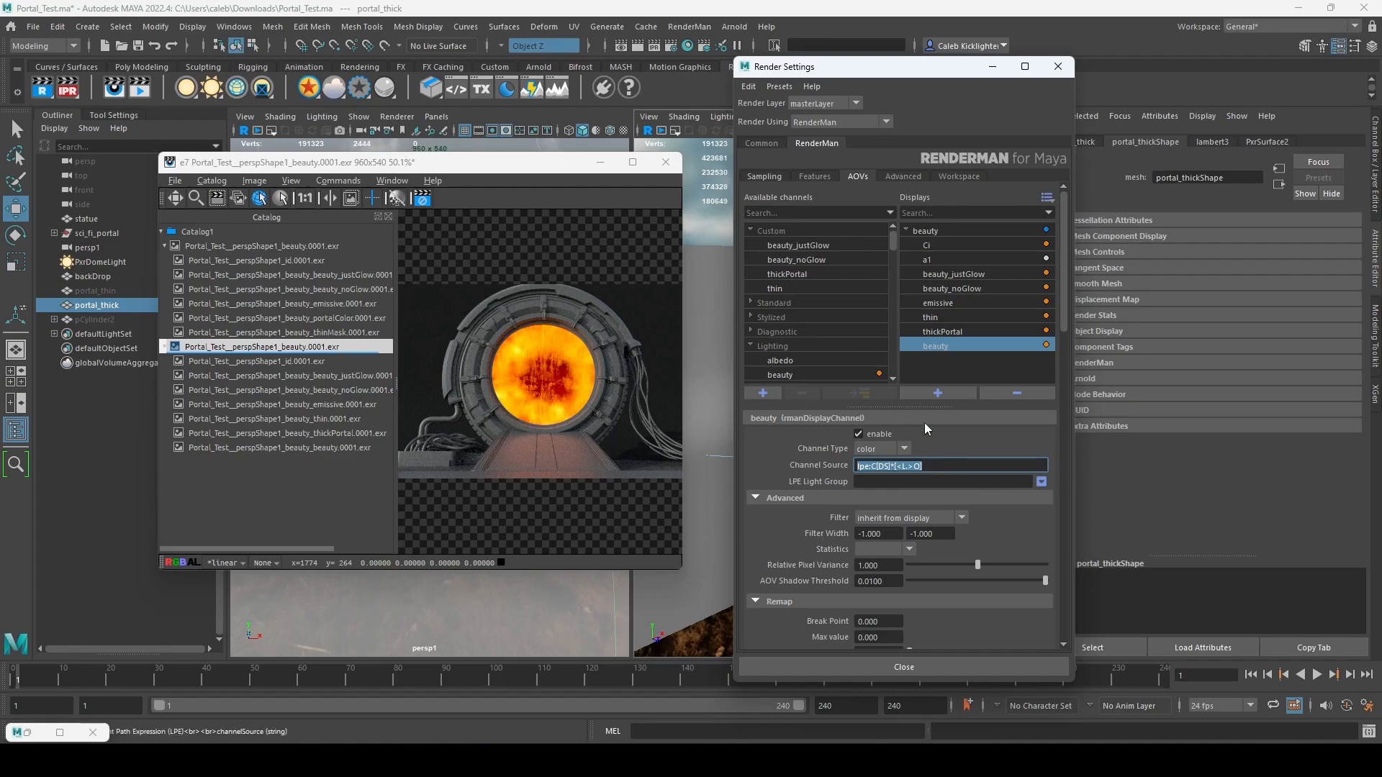
click(981, 287)
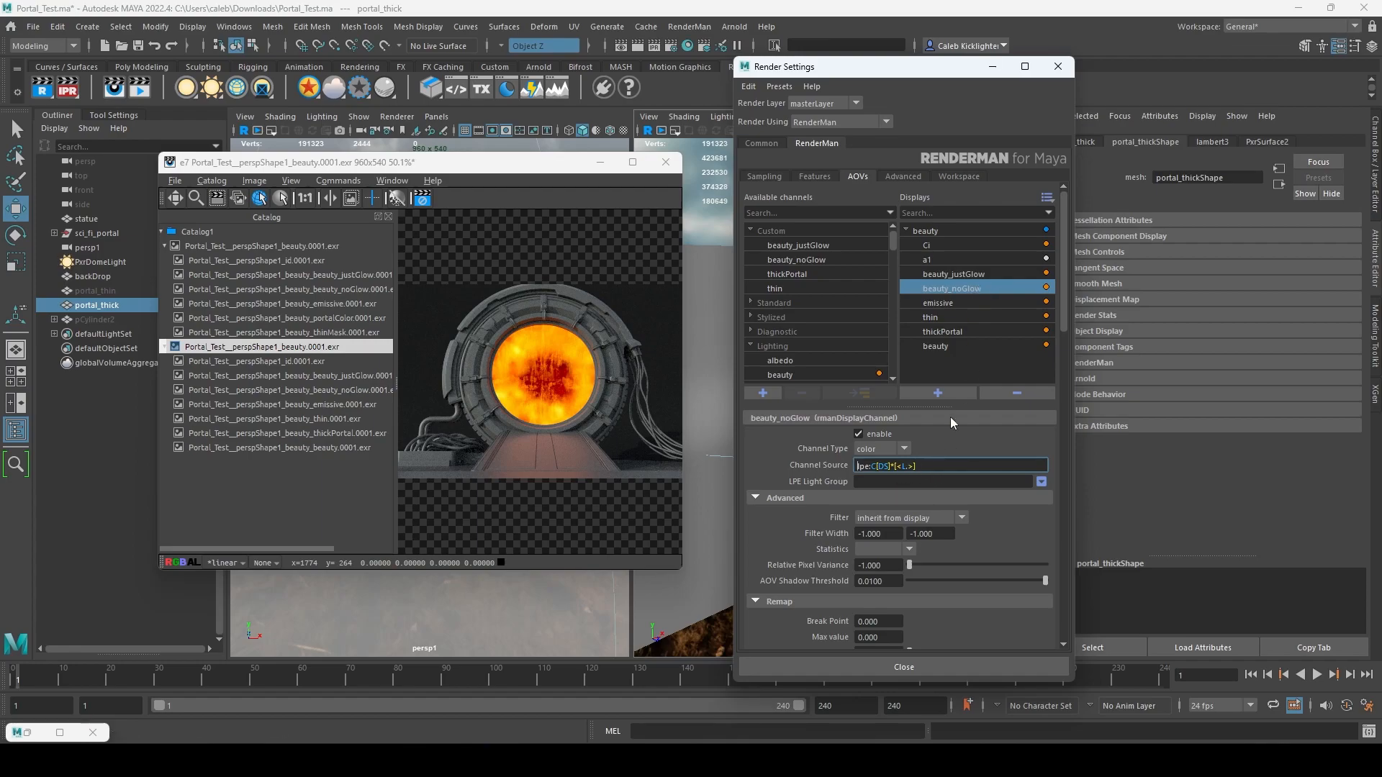
click(960, 344)
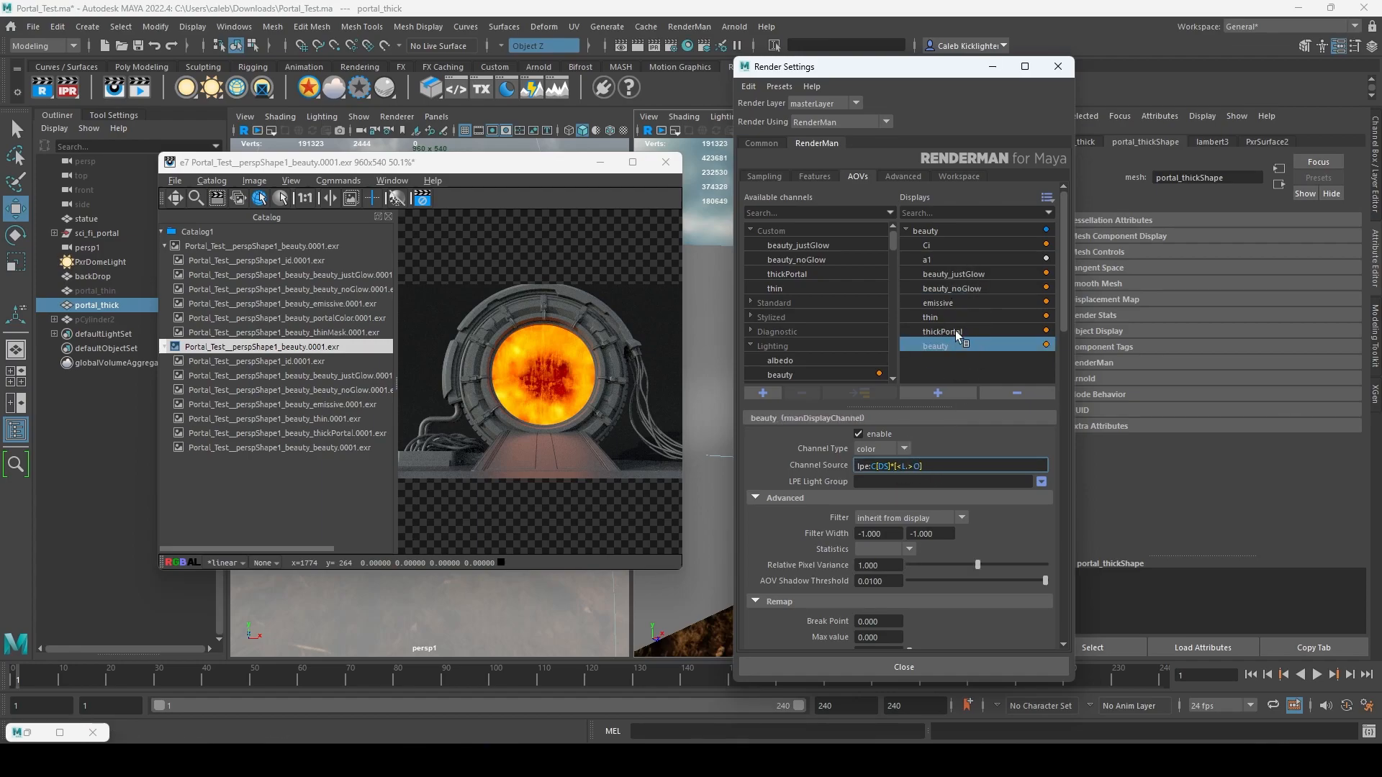
click(1011, 395)
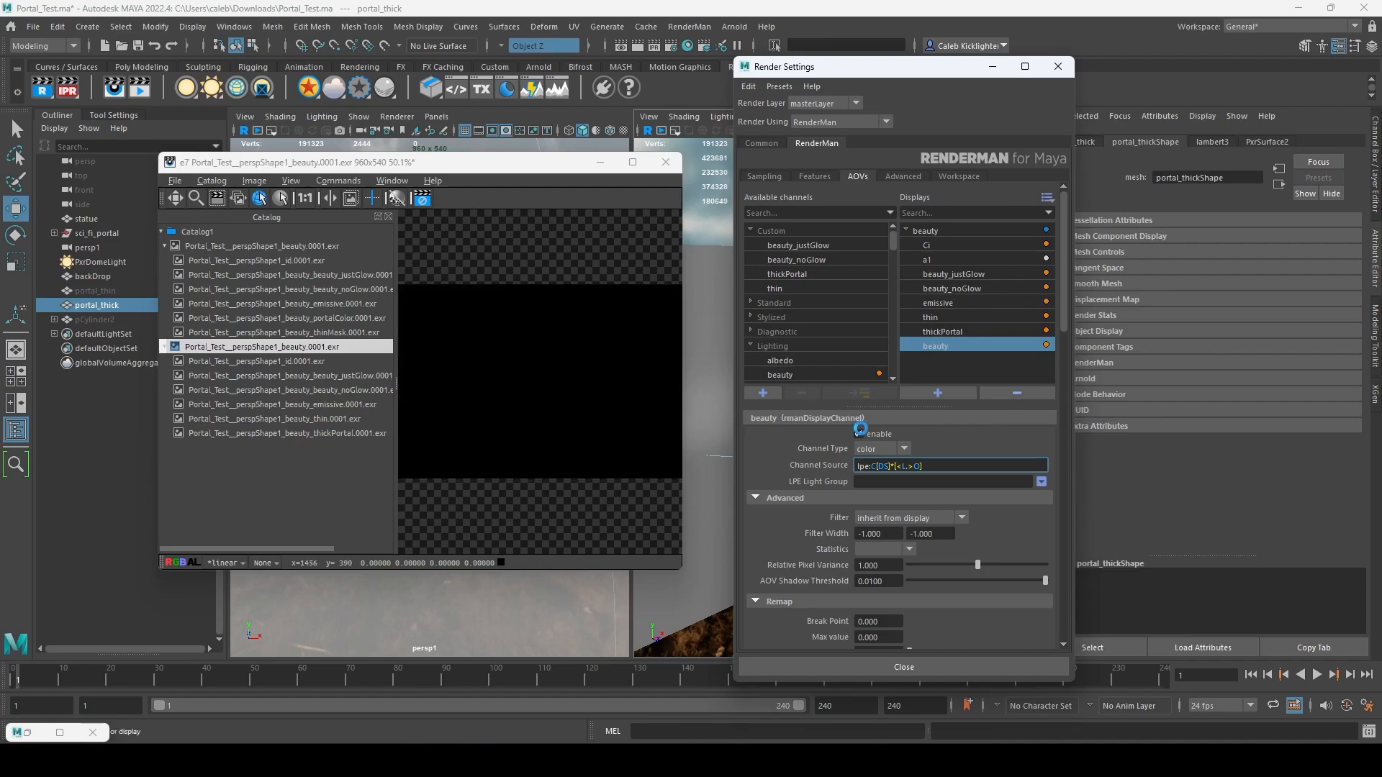
- Compare the light path expressions in the channel sources of the custom beauty_justGlow and beauty_noGlow channels
click(806, 246)
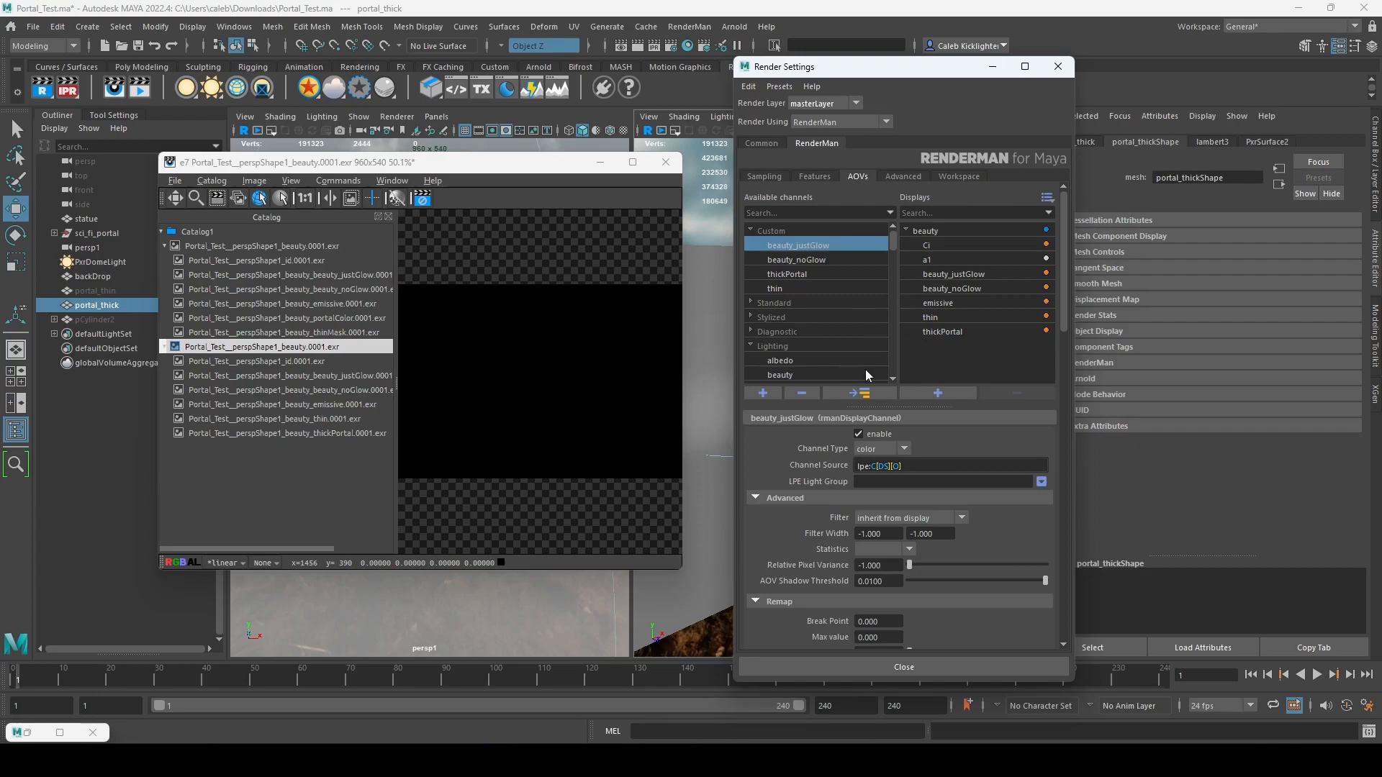
click(839, 260)
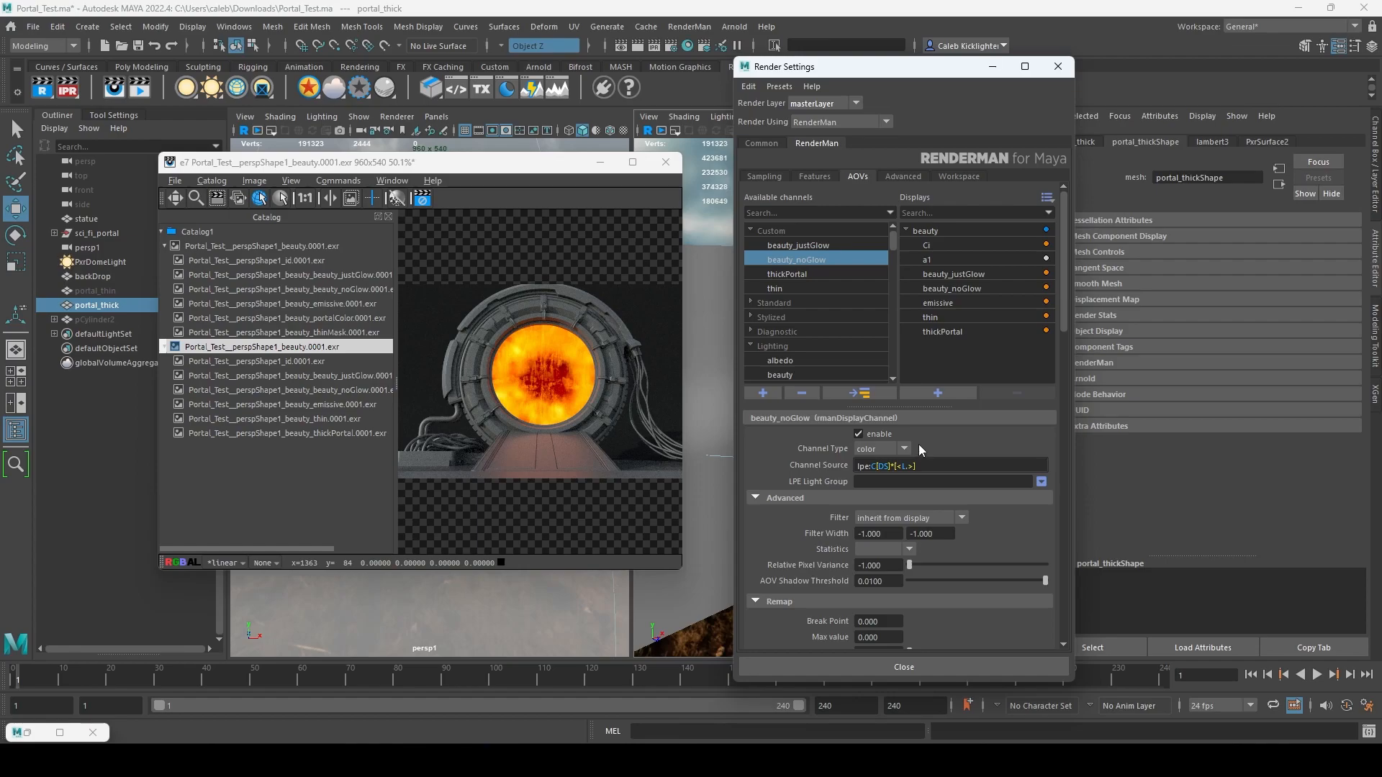
click(912, 465)
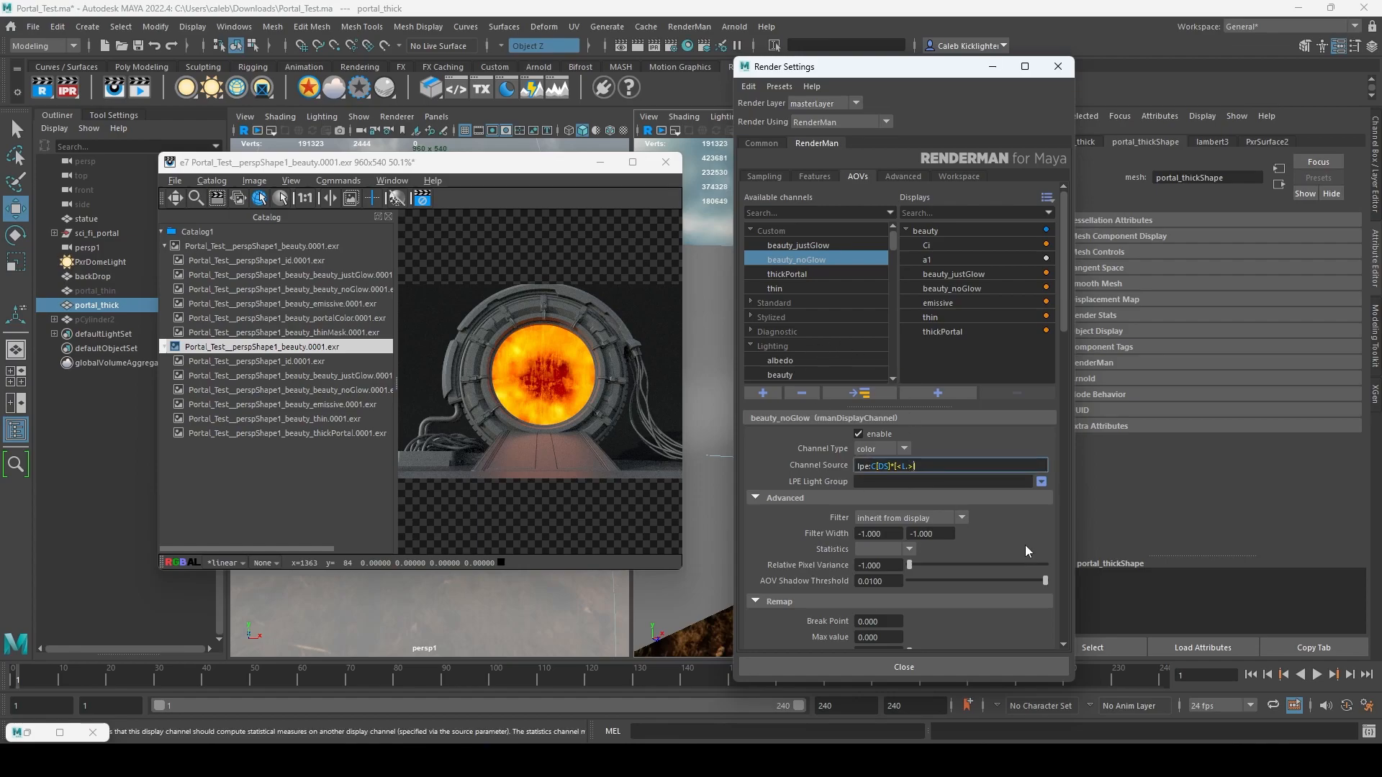
click(865, 245)
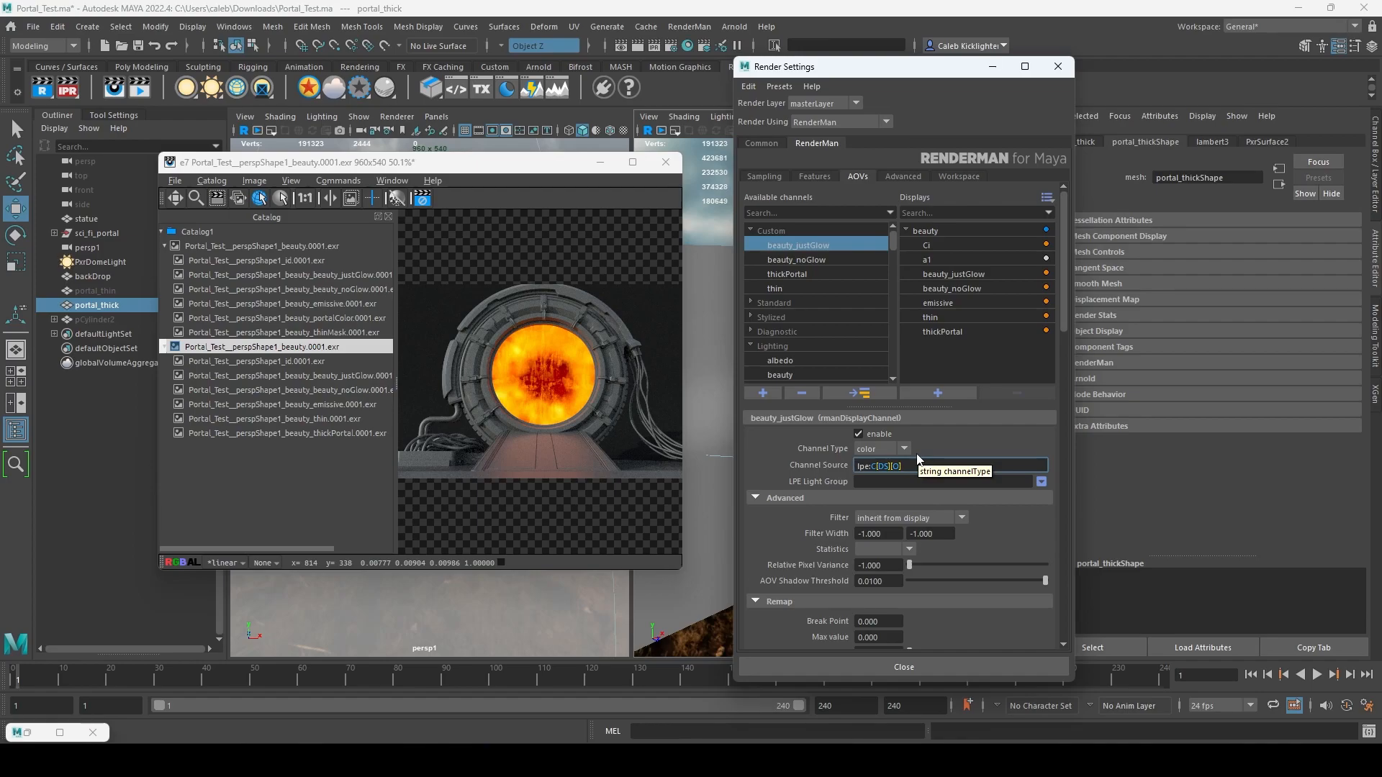
key(ctrl+a)
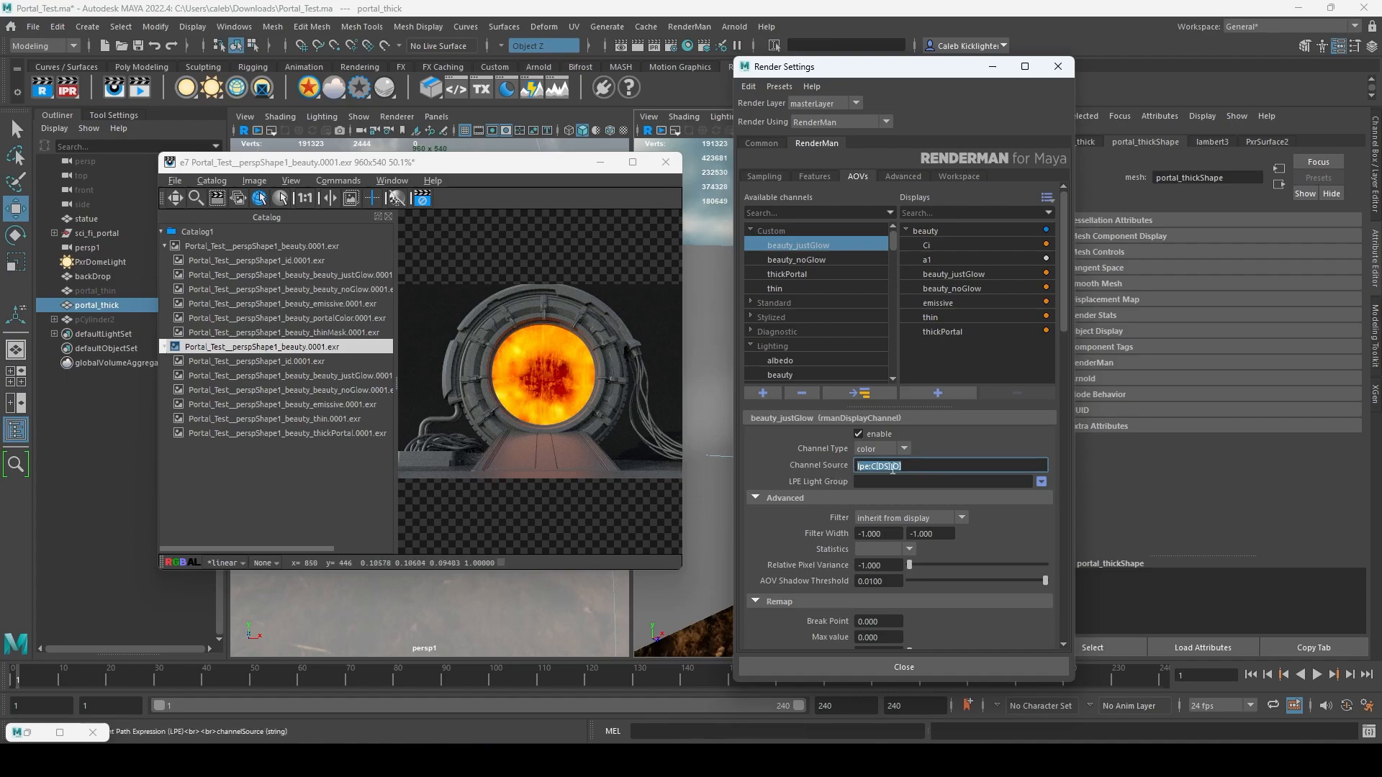
click(922, 467)
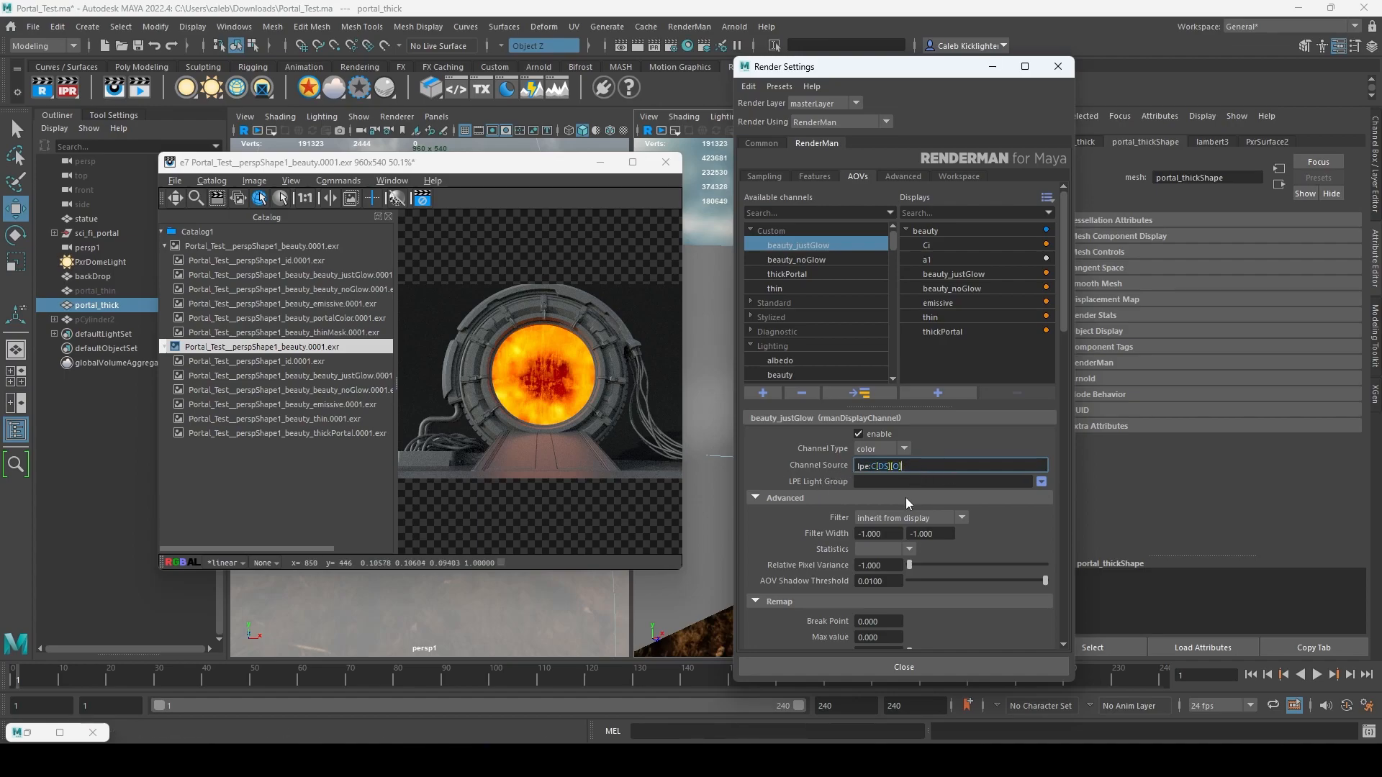
- View the latest render's thin, beauty_justGlow, beauty_noGlow and emissive AOV images in the catalog
click(303, 418)
click(344, 388)
click(344, 378)
click(339, 391)
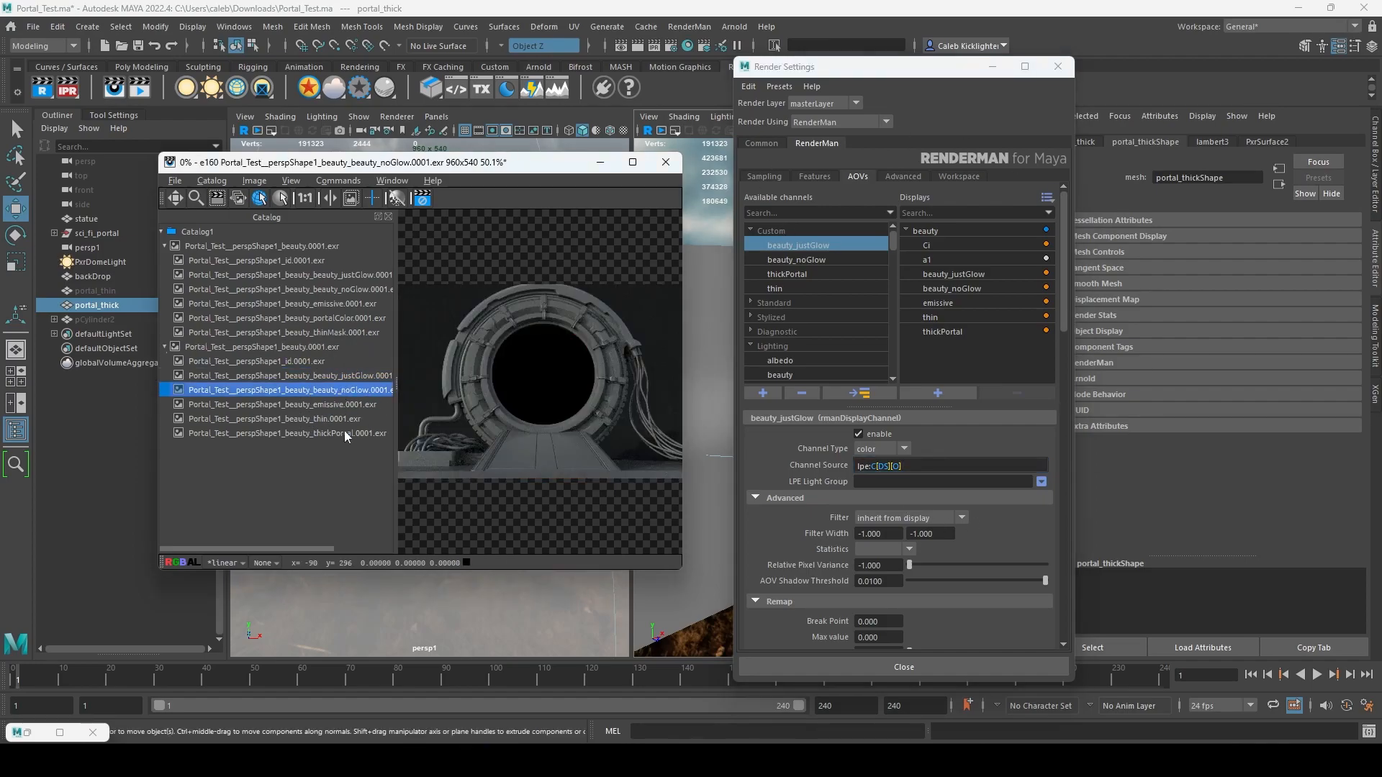
click(342, 404)
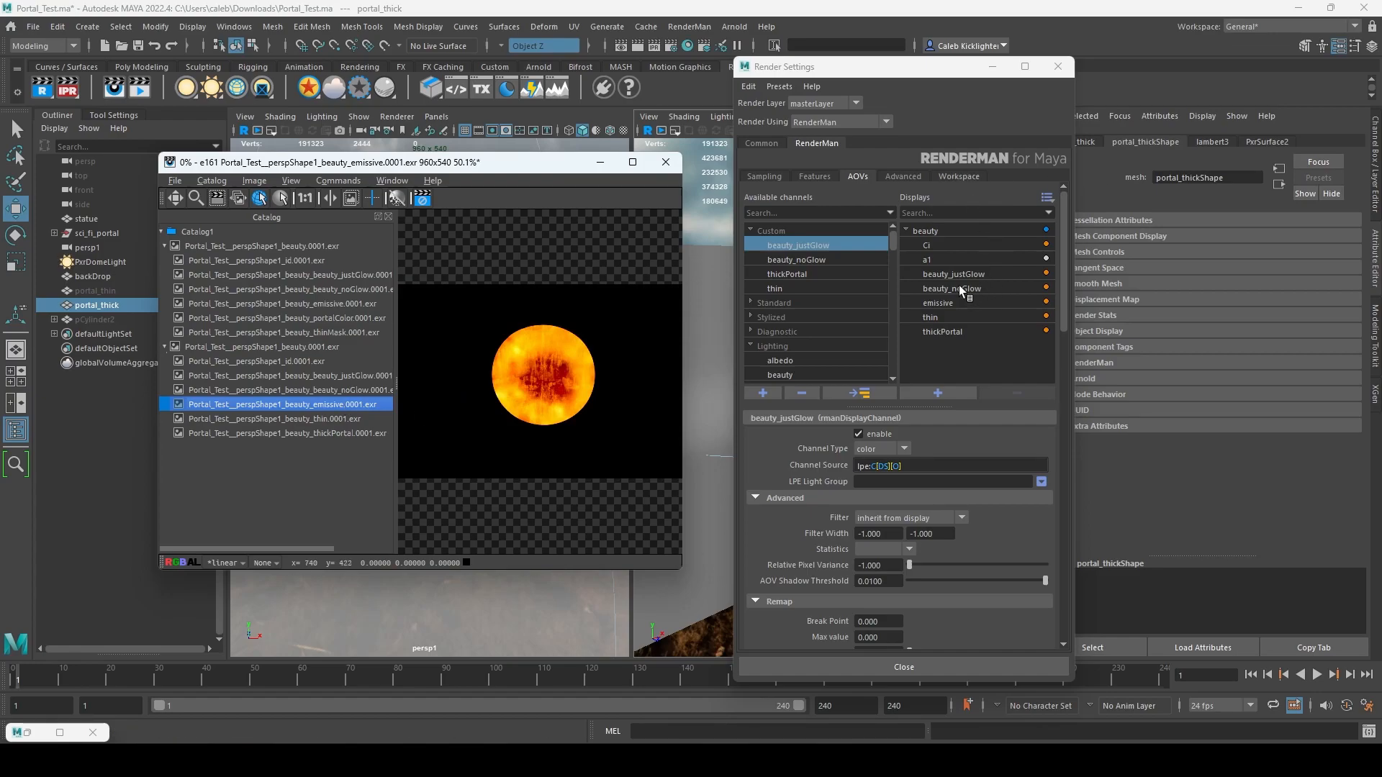
- Display the latest beauty render from the catalog and collapse its list of AOV images
click(943, 230)
click(184, 347)
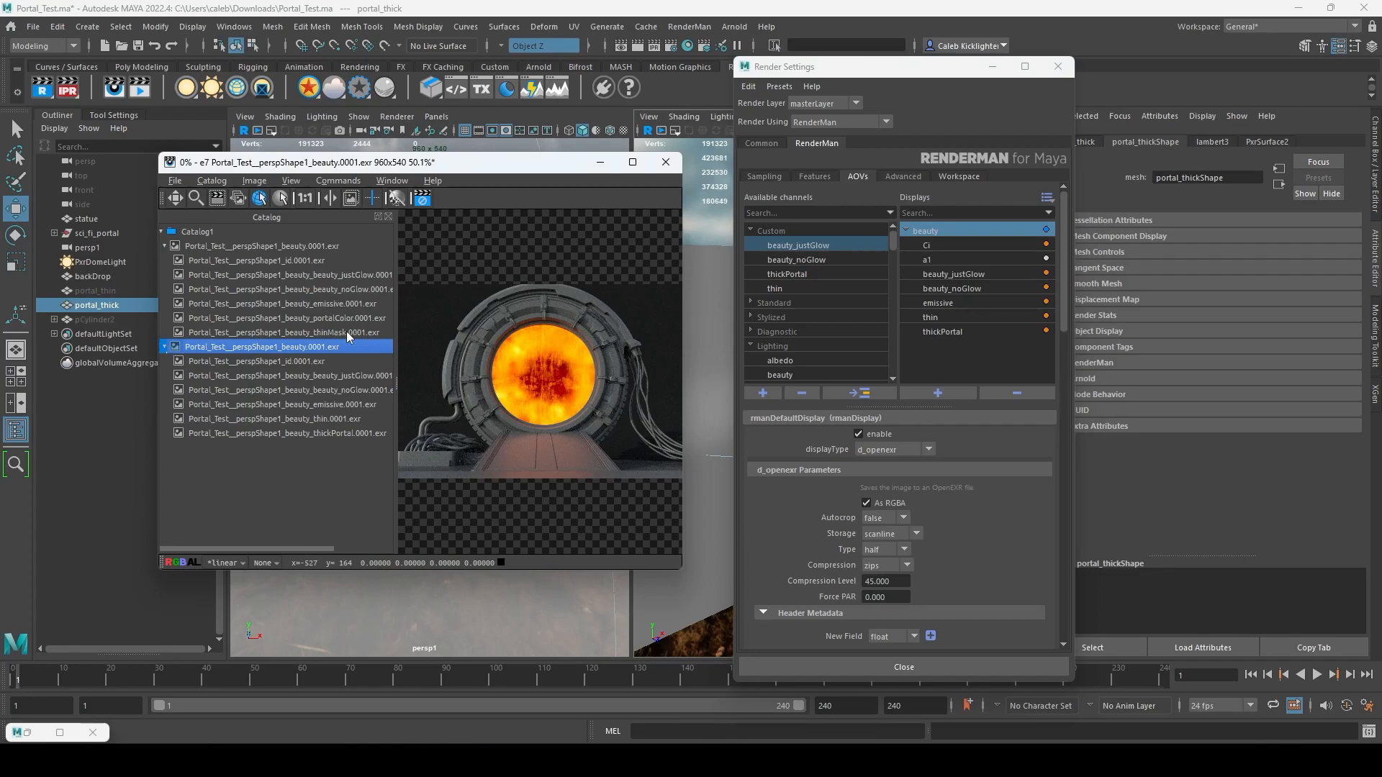
click(165, 347)
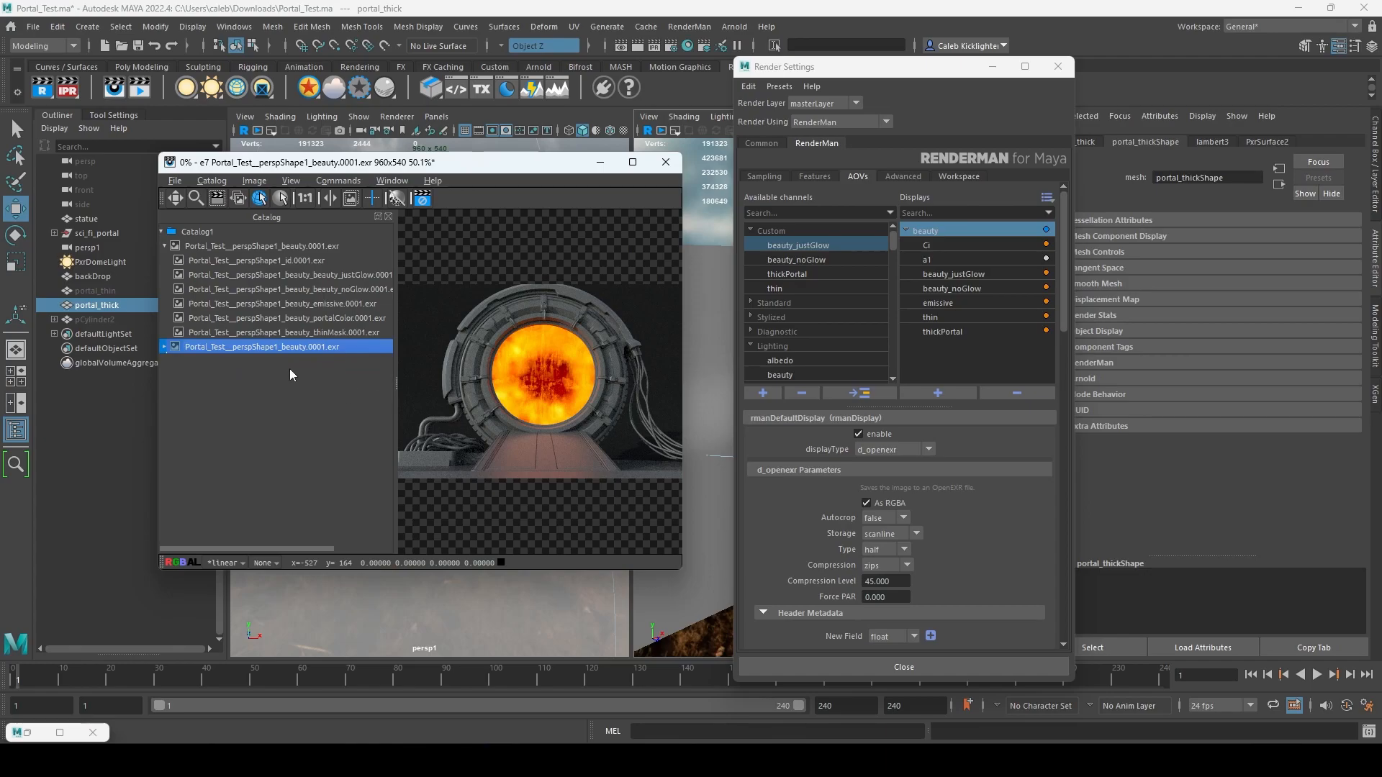
- Export the selected beauty render with its AOVs to the Downloads folder as an OpenExr Half file named renderPortal
mouse_move(298, 348)
click(174, 181)
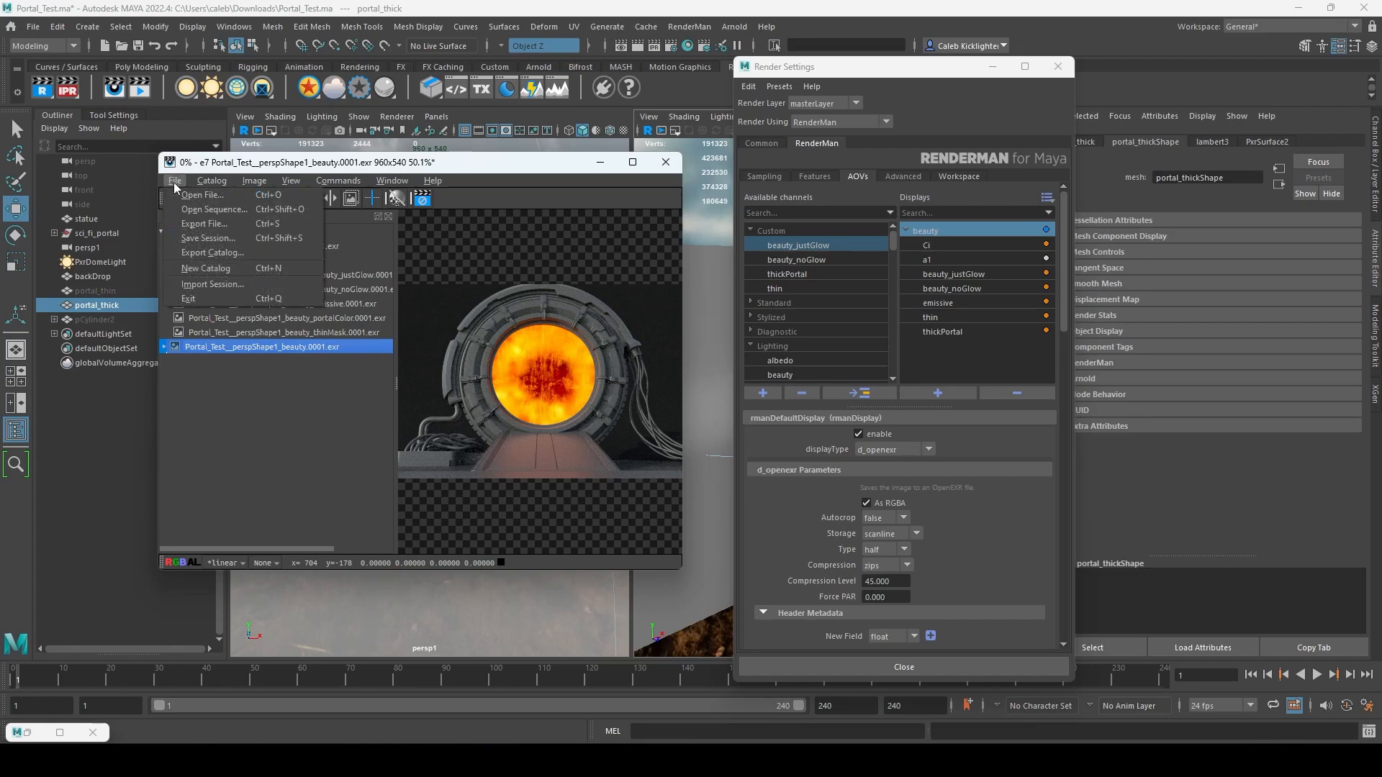
click(276, 224)
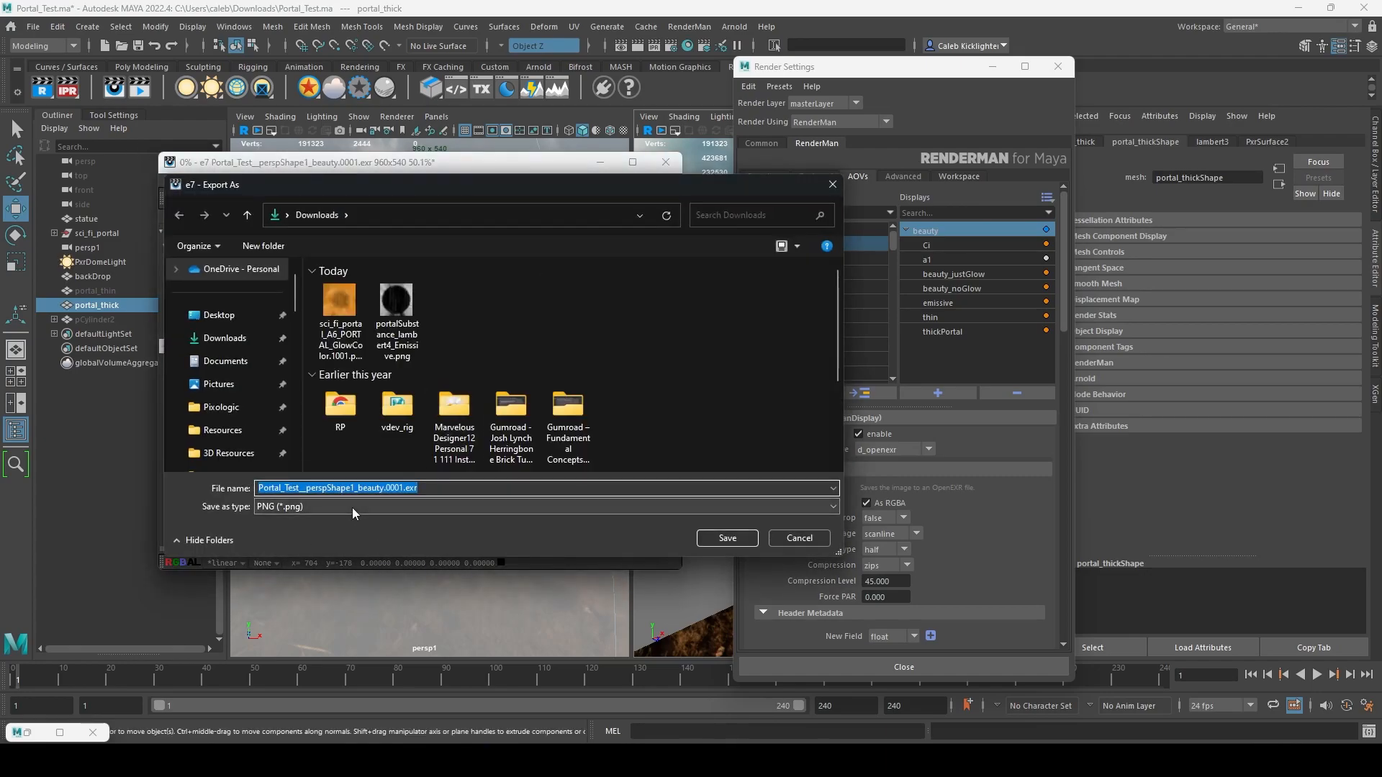
click(408, 510)
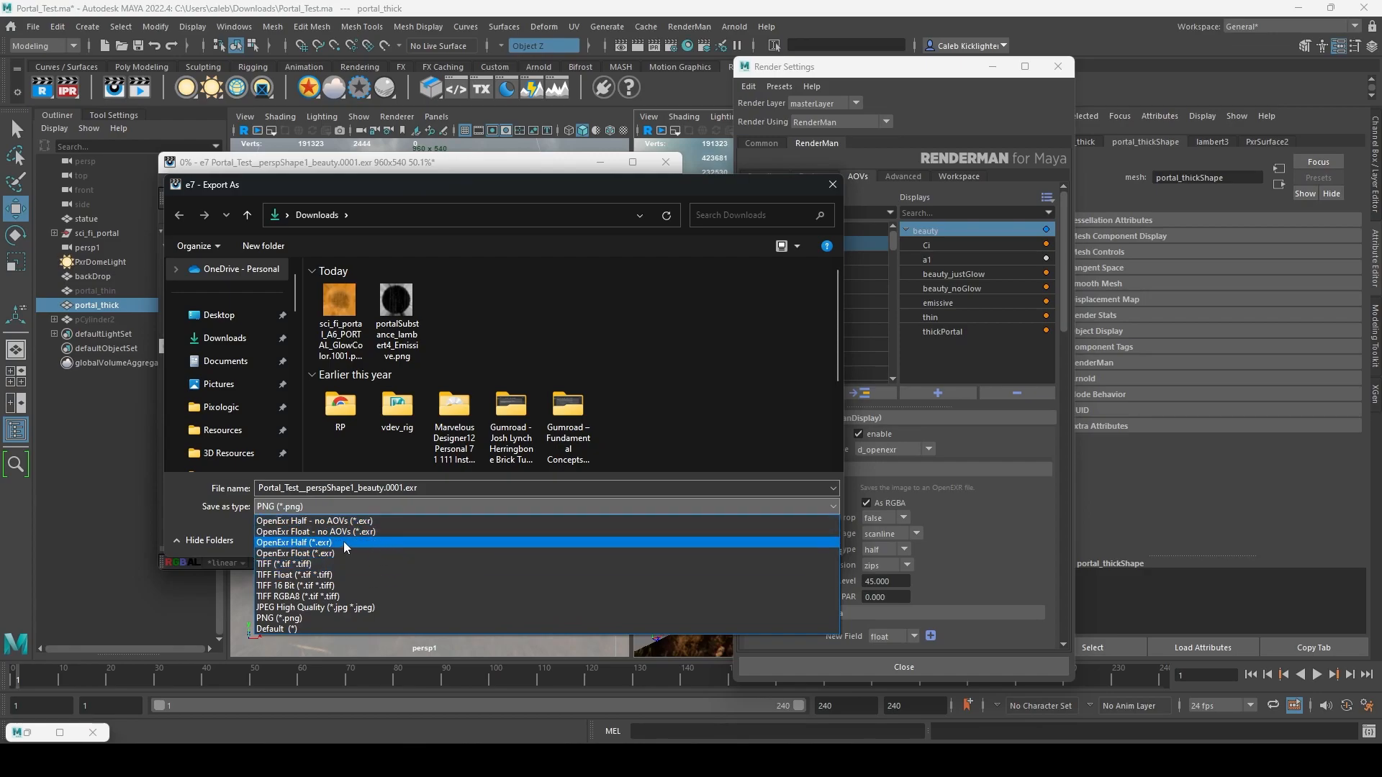
click(326, 542)
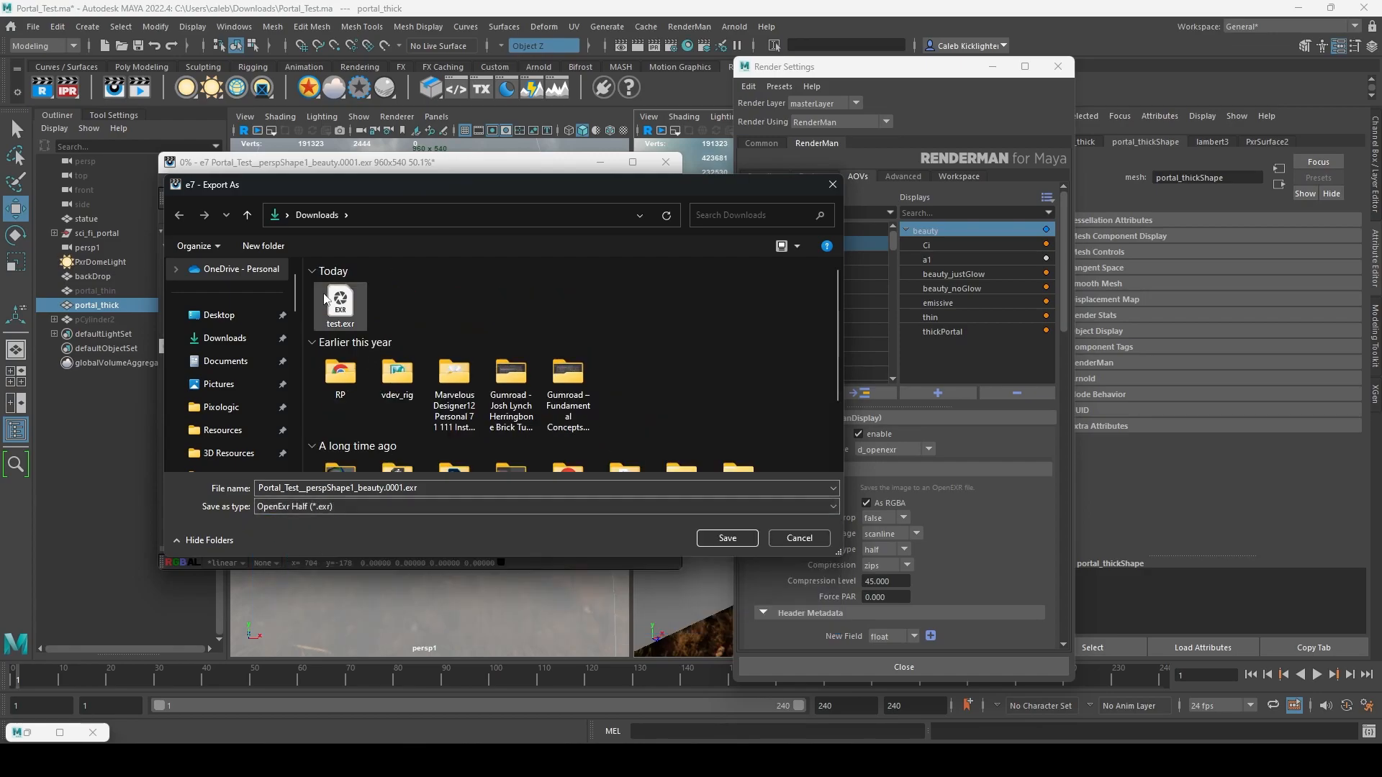
double_click(368, 487)
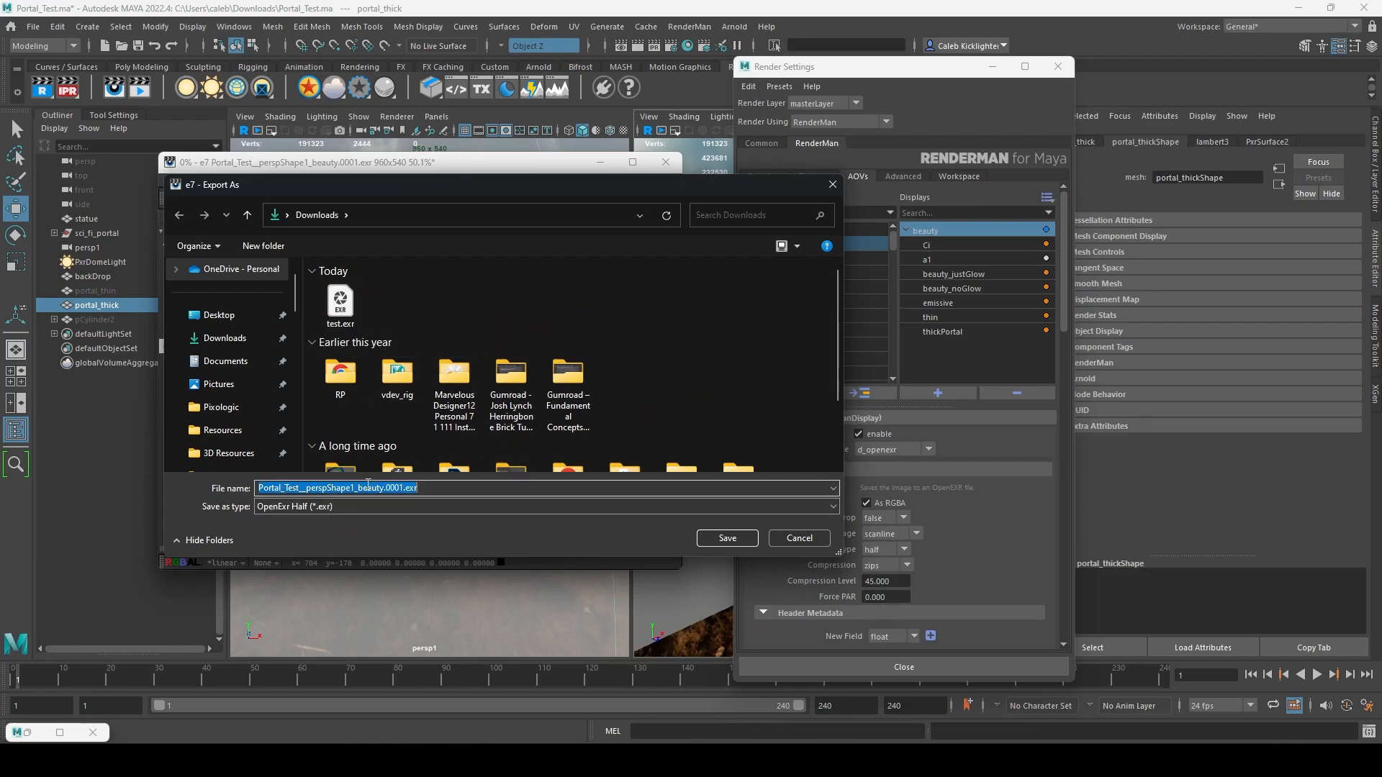
key(BackSpace)
text(renderPortal)
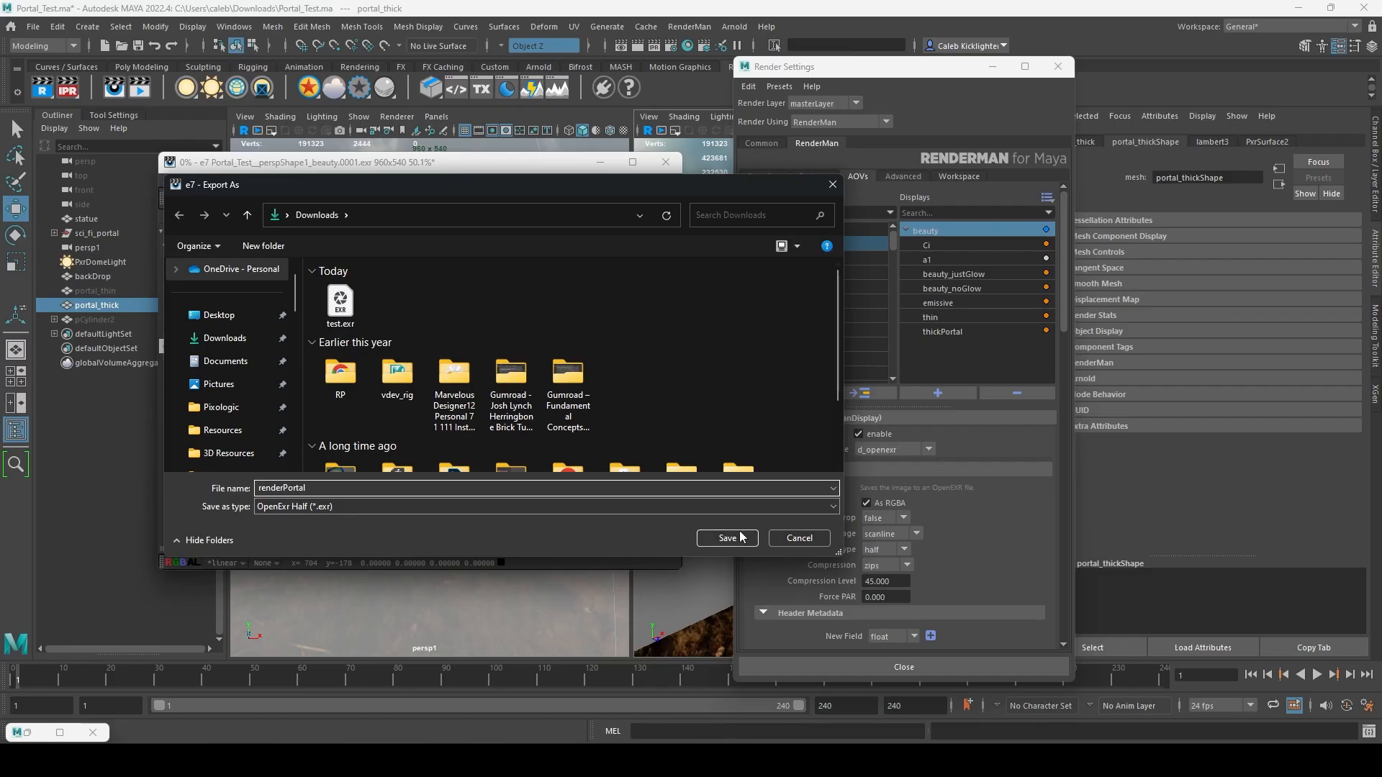
click(742, 537)
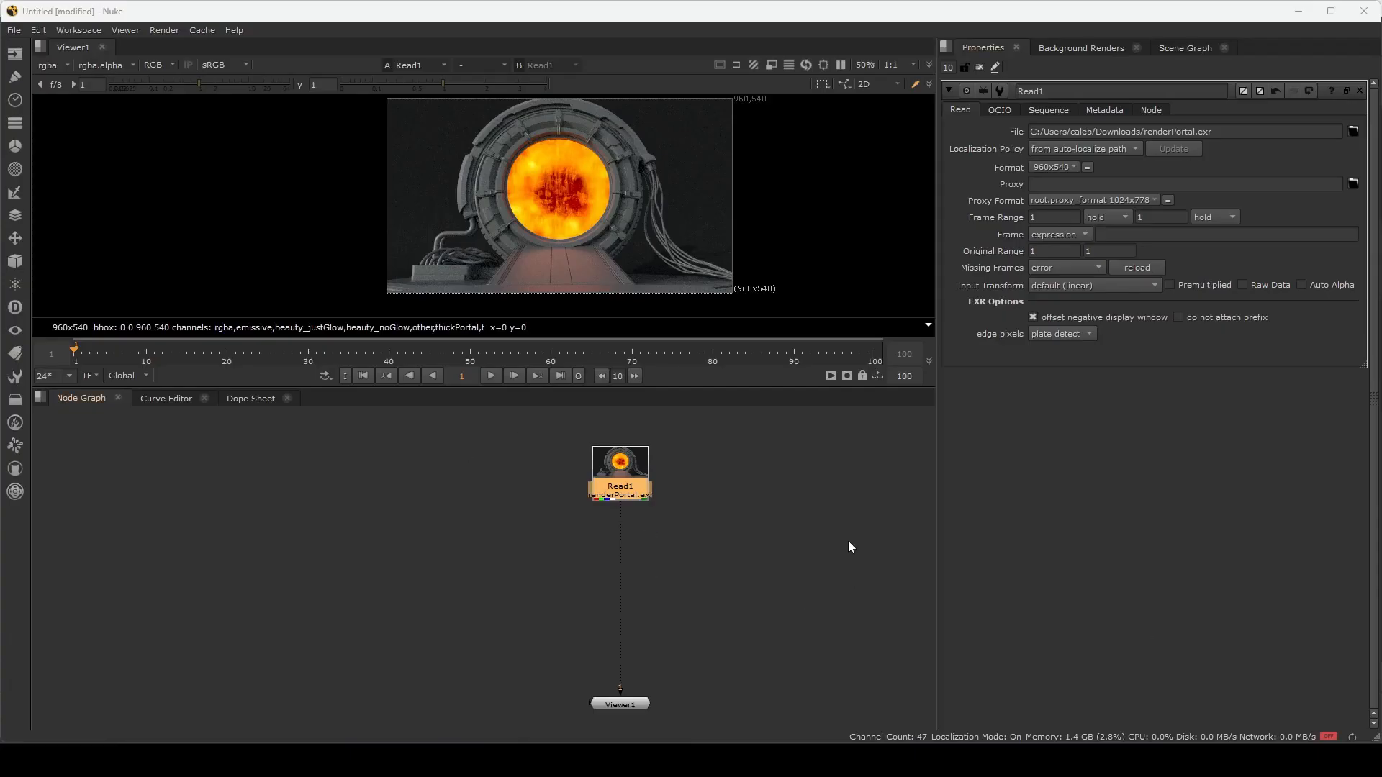
- Switch to Nuke and delete the existing Read node from the node graph
click(544, 525)
click(616, 478)
key(Delete)
- Add a Read node that loads renderPortal.exr from Downloads, connect it to the viewer, and place it above the Viewer1 node
key(Tab)
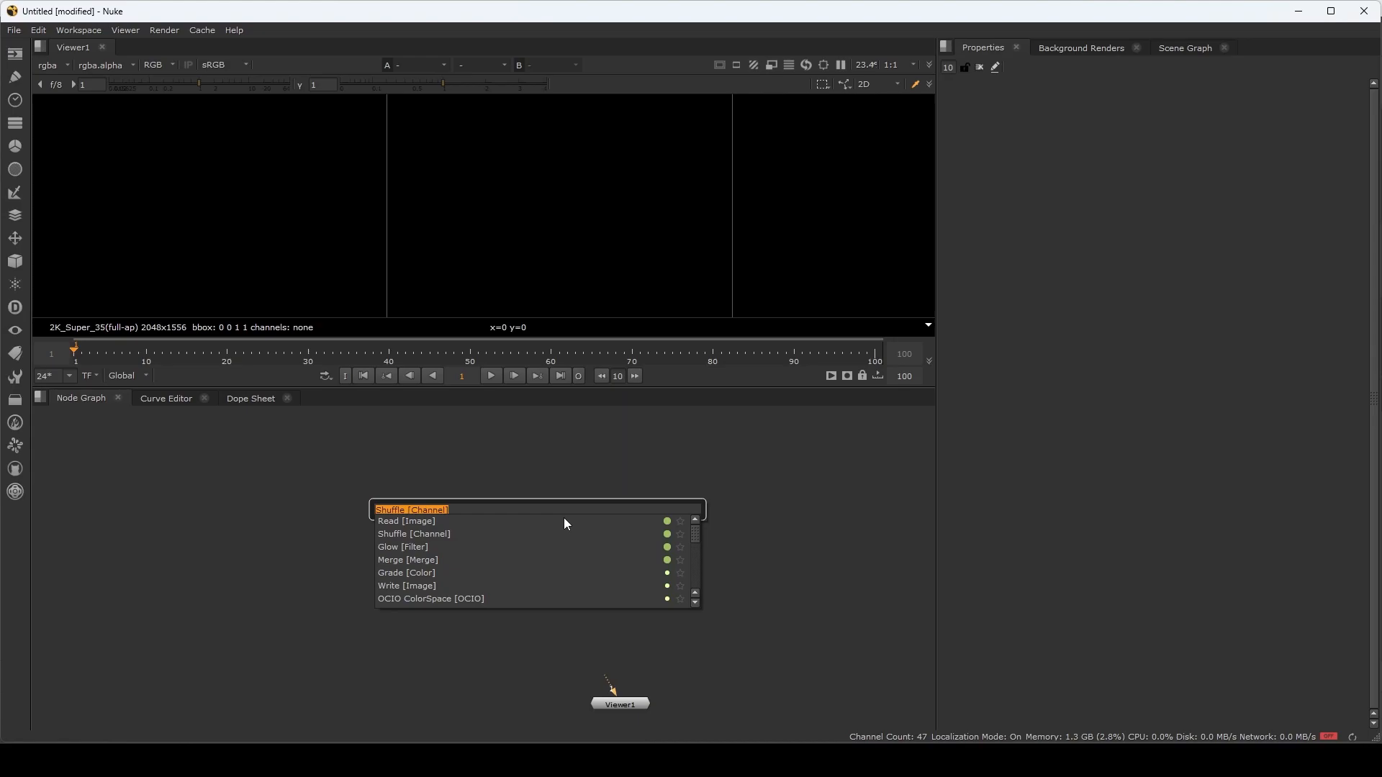
click(421, 520)
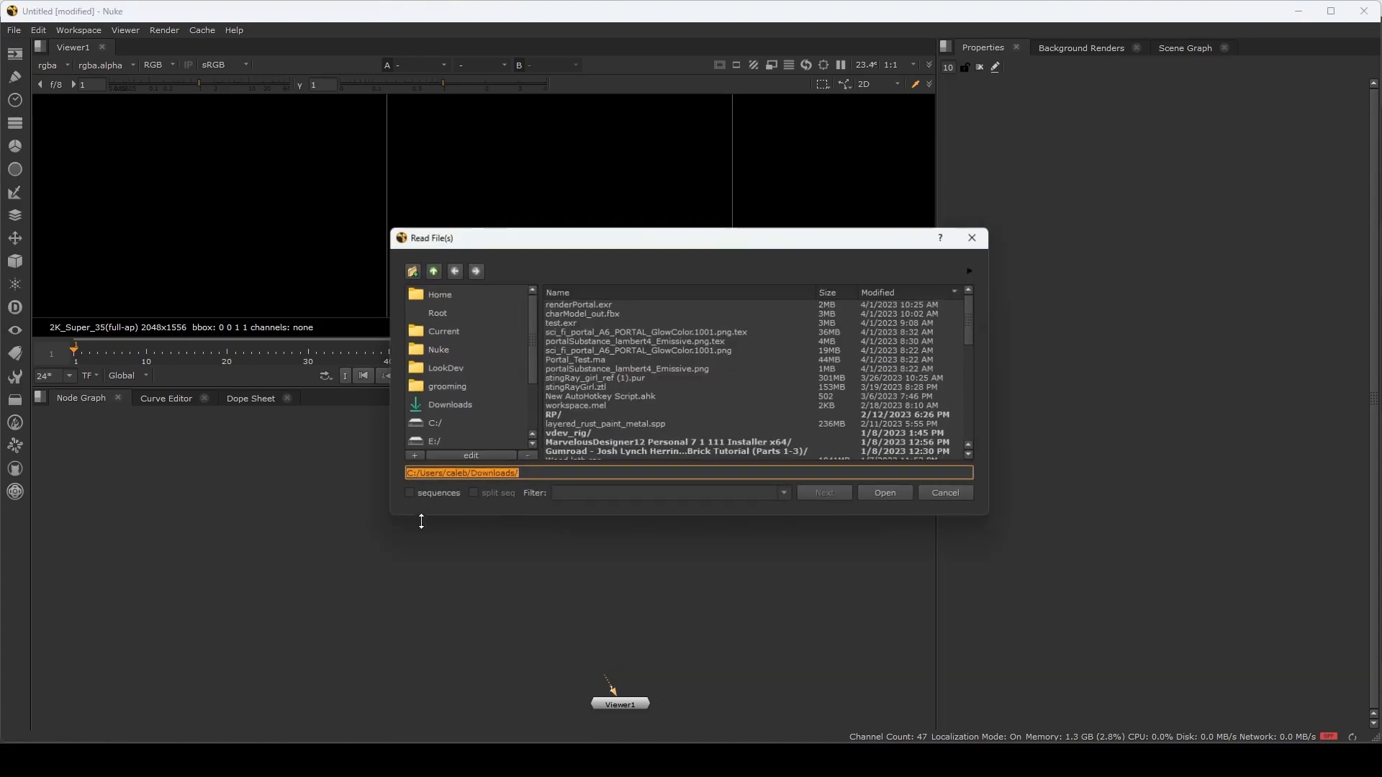
click(586, 304)
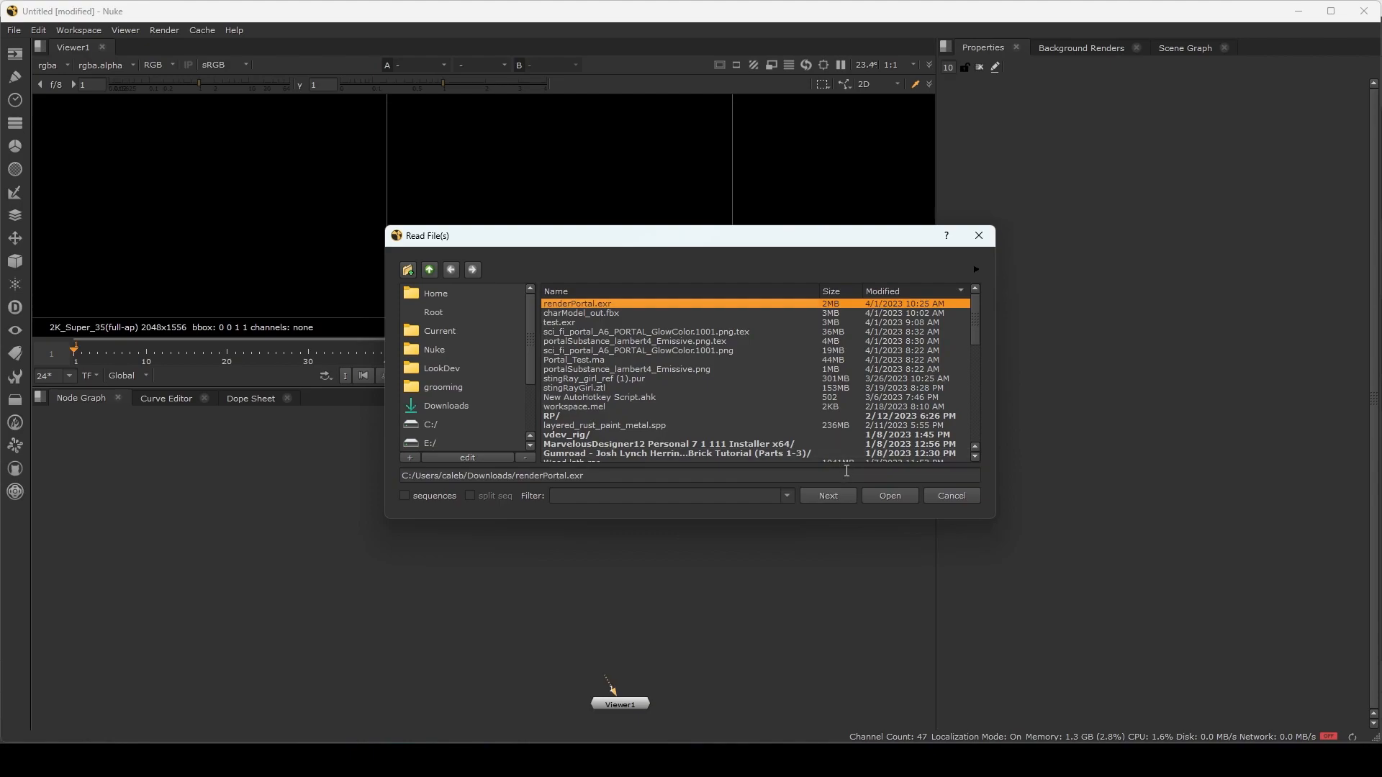
click(887, 496)
key(1)
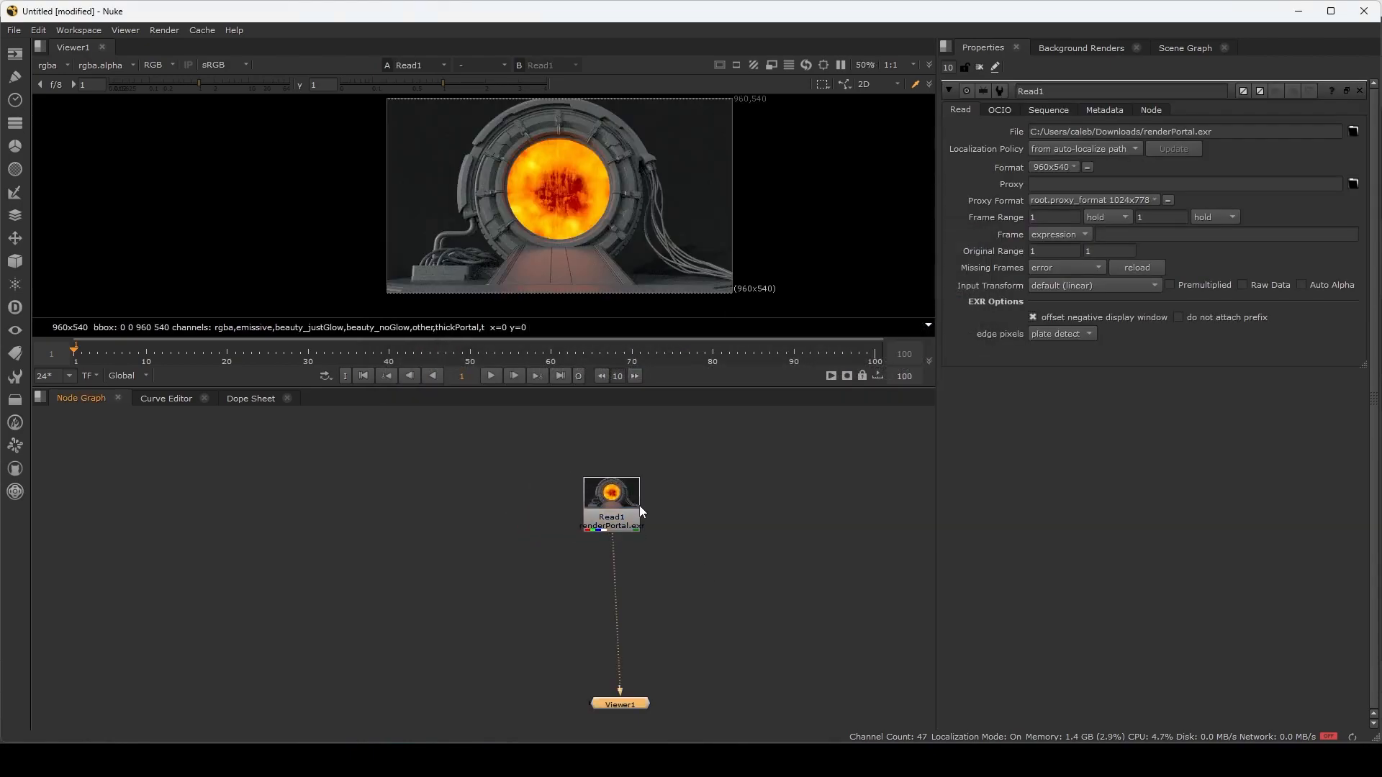
drag(585, 488, 617, 435)
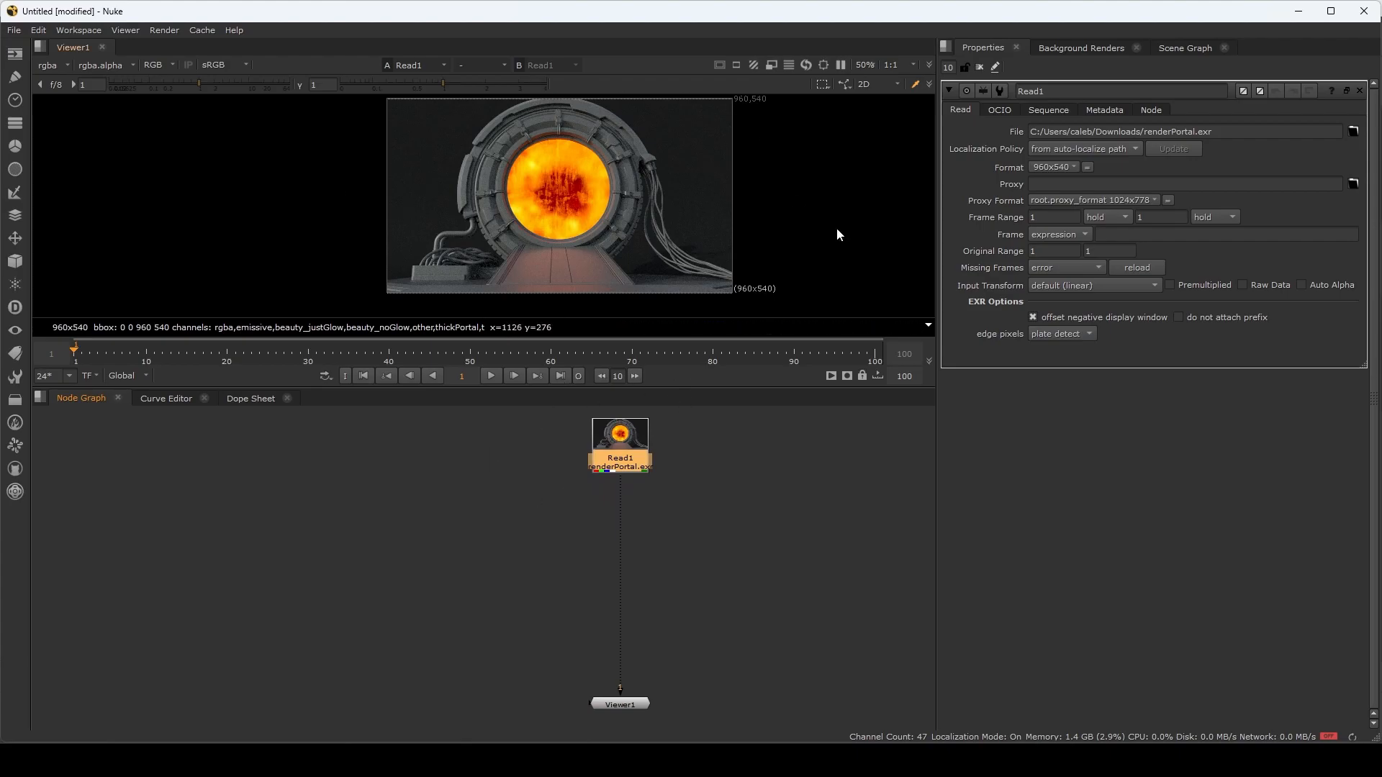
- Check the layers of the loaded EXR in the viewer's layer list, and select the Read1 node
click(52, 65)
mouse_move(79, 231)
click(503, 532)
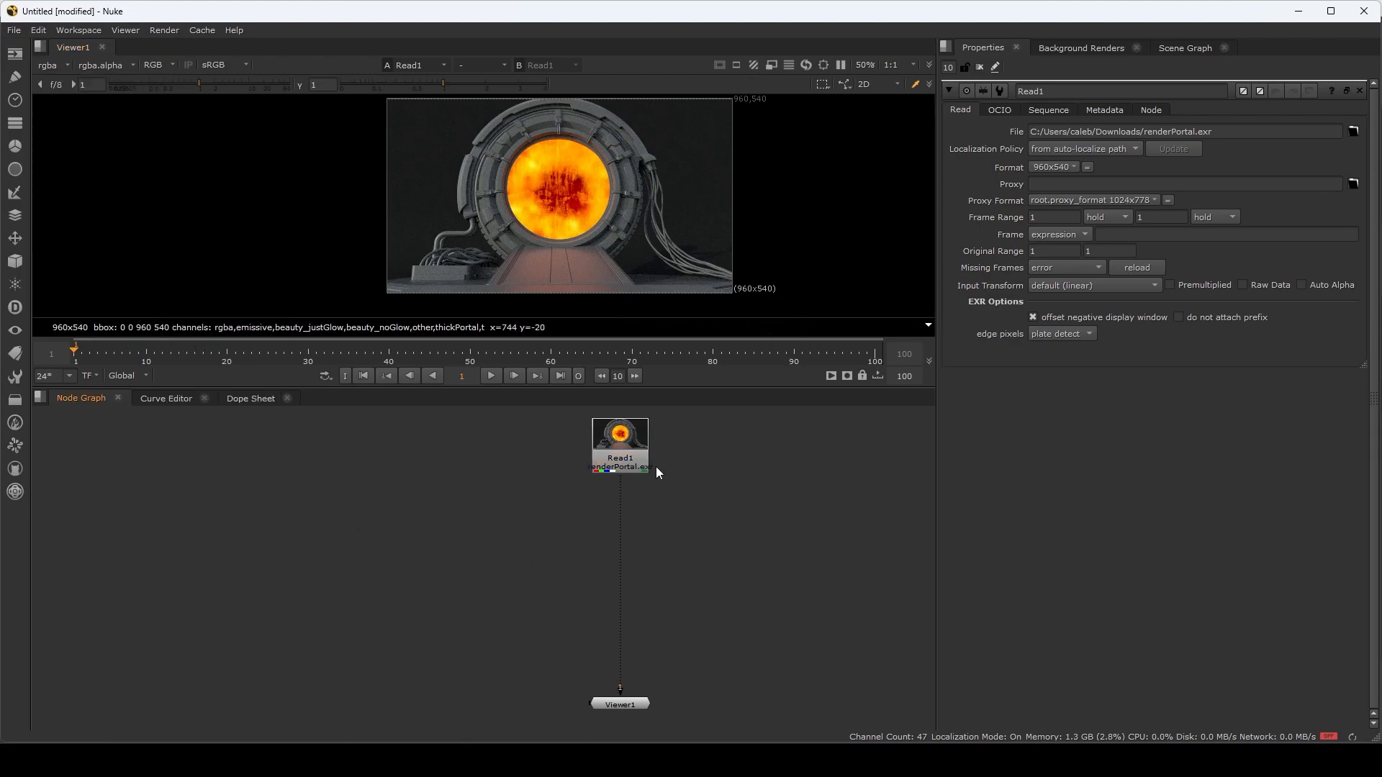
middle_drag(689, 492, 690, 513)
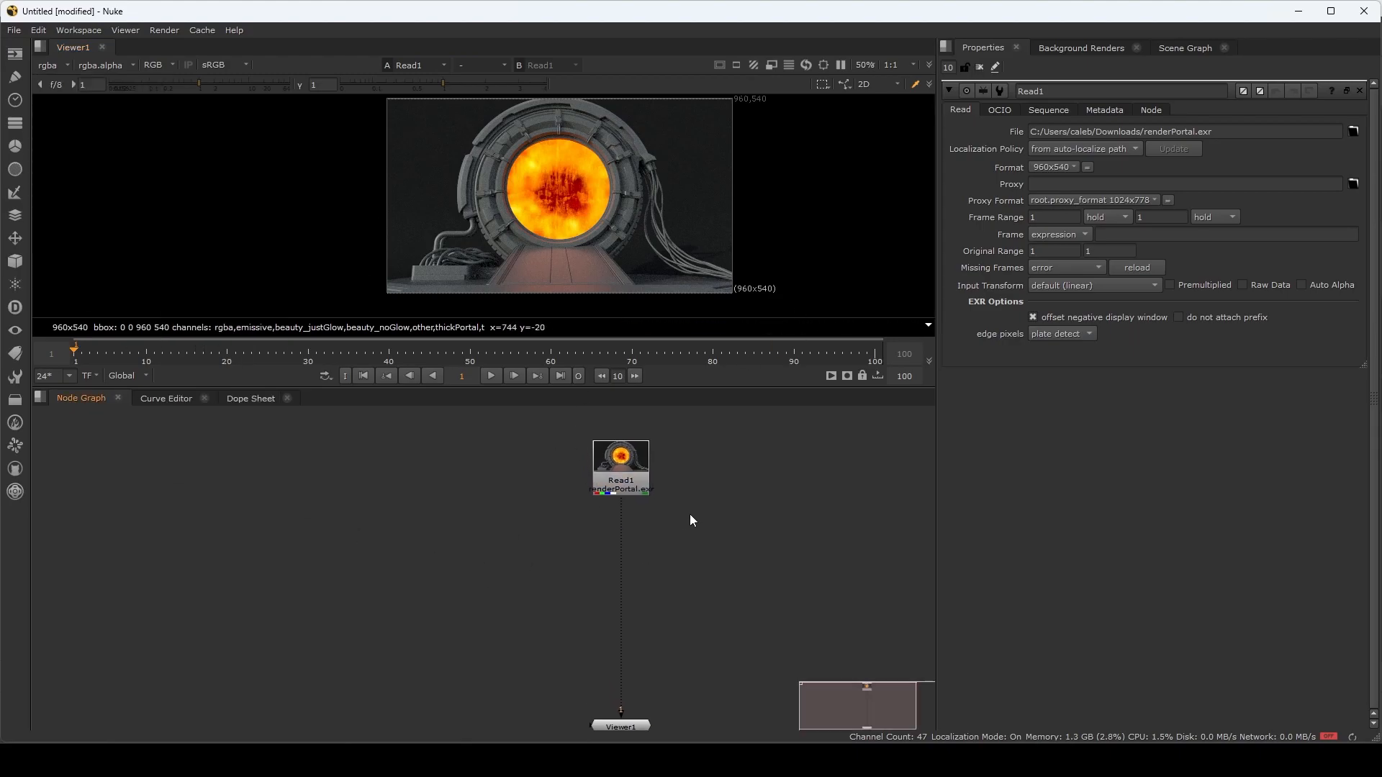
click(625, 459)
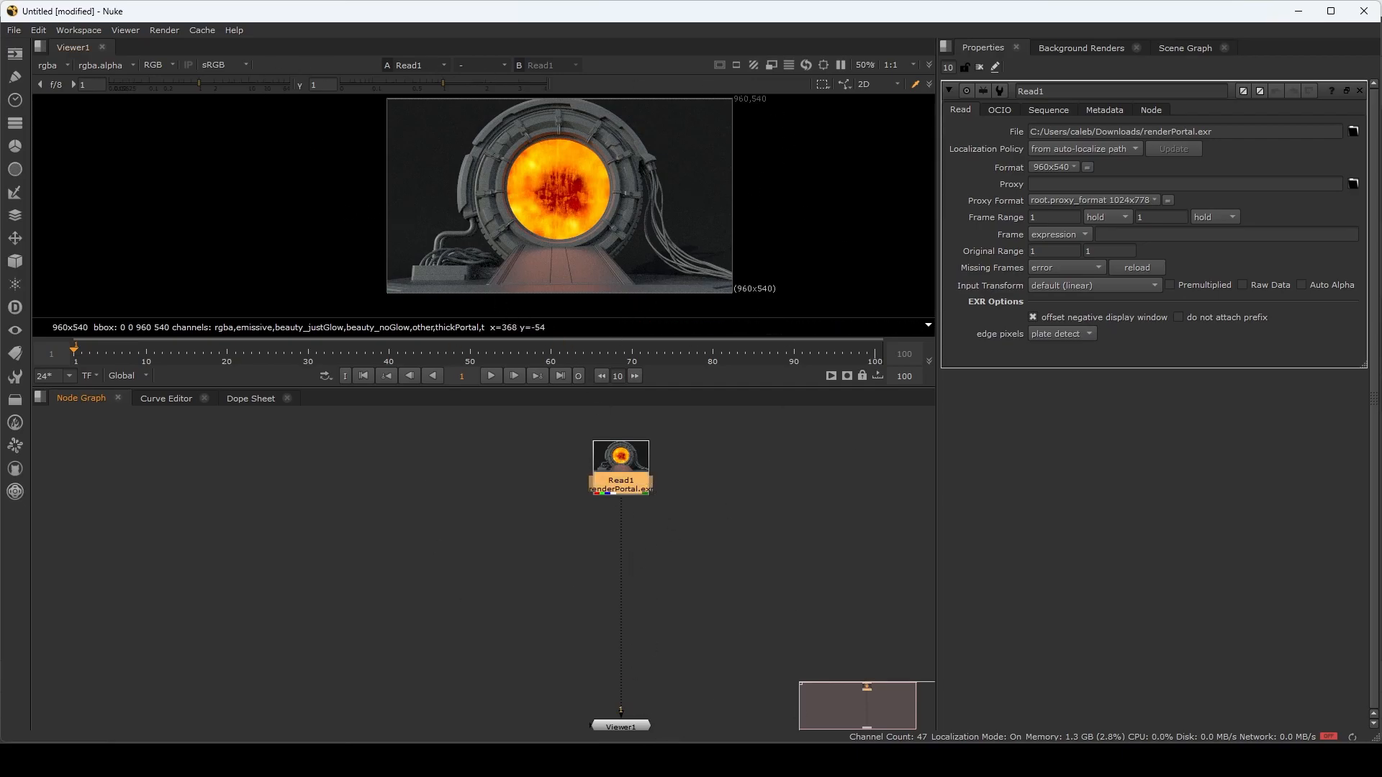
- Switch to the RenderMan image viewer and examine the AOVs listed under renderPortal.exr, ending on the beauty image
click(974, 761)
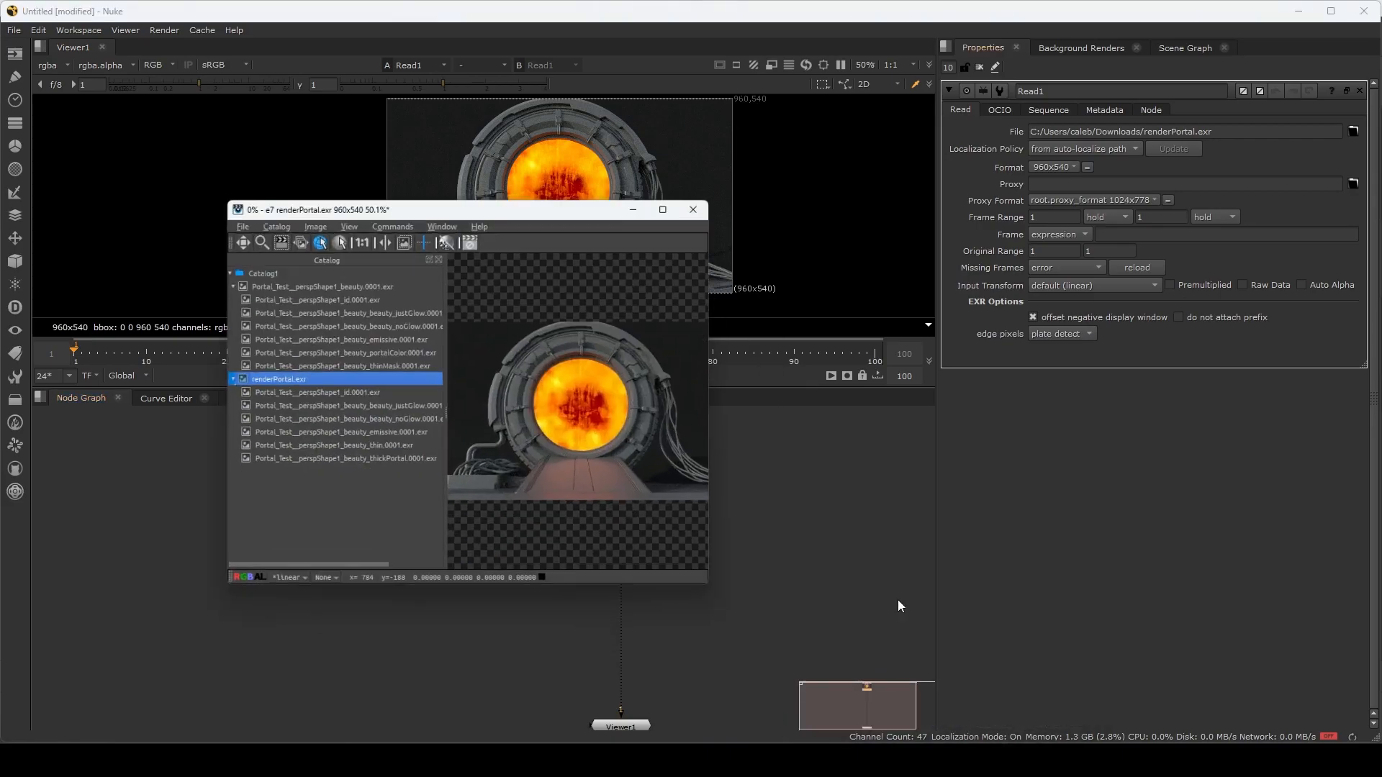
click(296, 363)
click(296, 390)
click(262, 344)
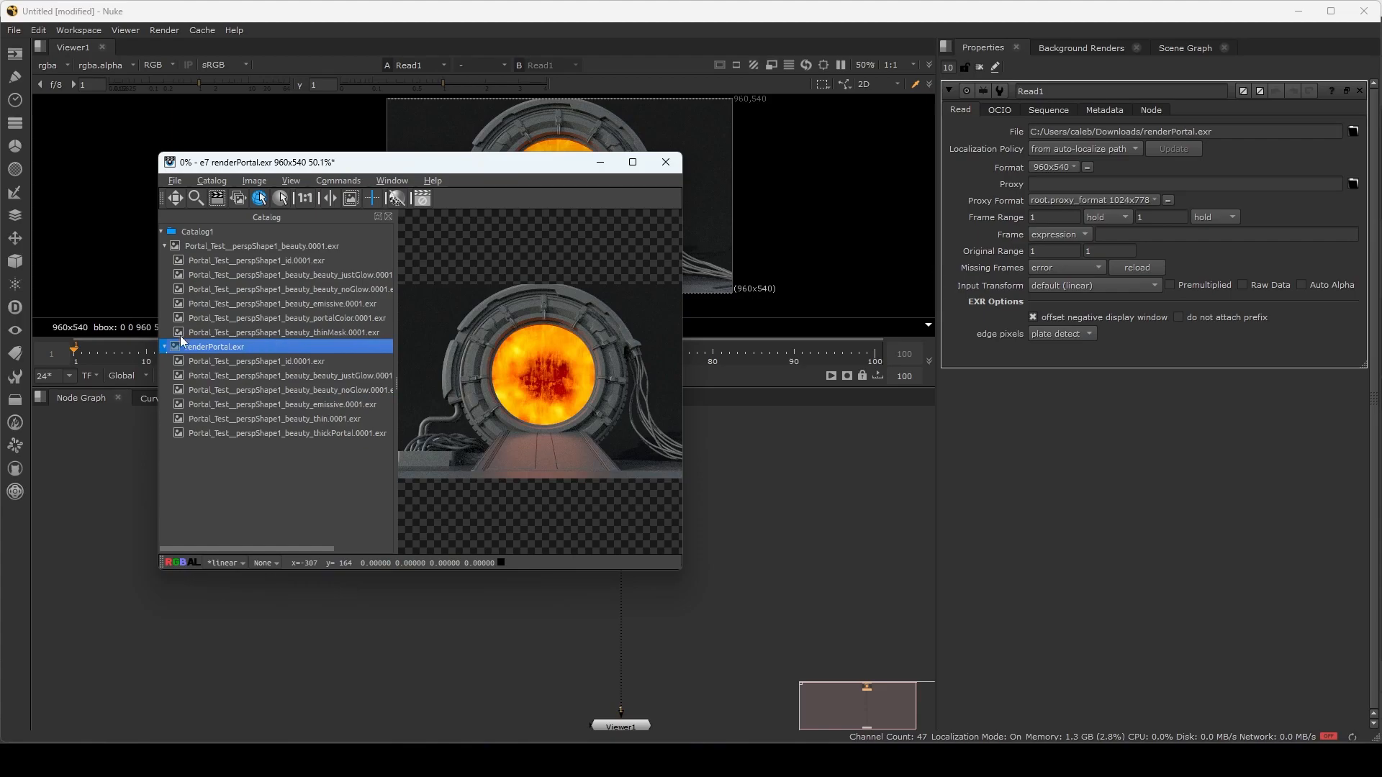
click(292, 375)
click(293, 390)
click(294, 404)
click(293, 419)
click(293, 433)
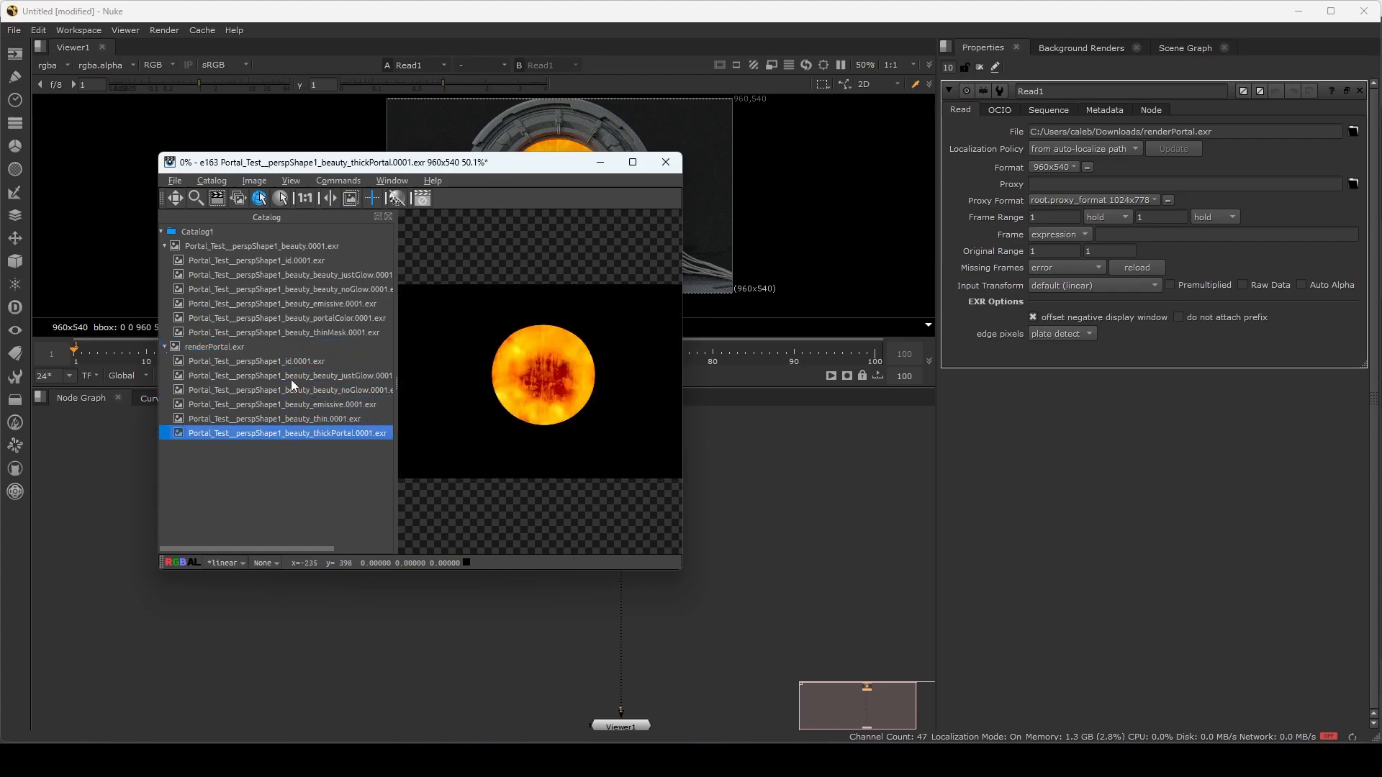
click(292, 375)
click(257, 346)
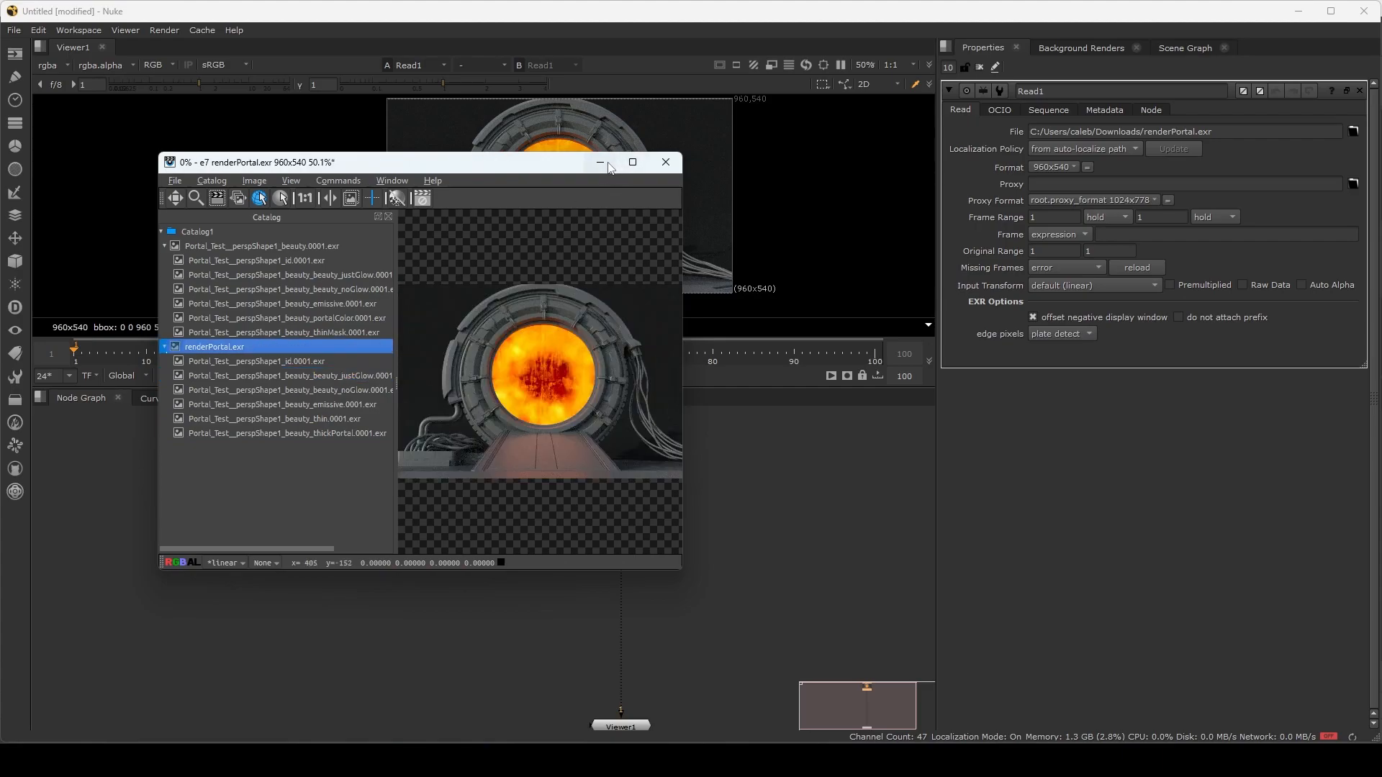
- Compare the beauty_noGlow, thickPortal and beauty_justGlow AOVs of renderPortal.exr, and return to Nuke
click(308, 391)
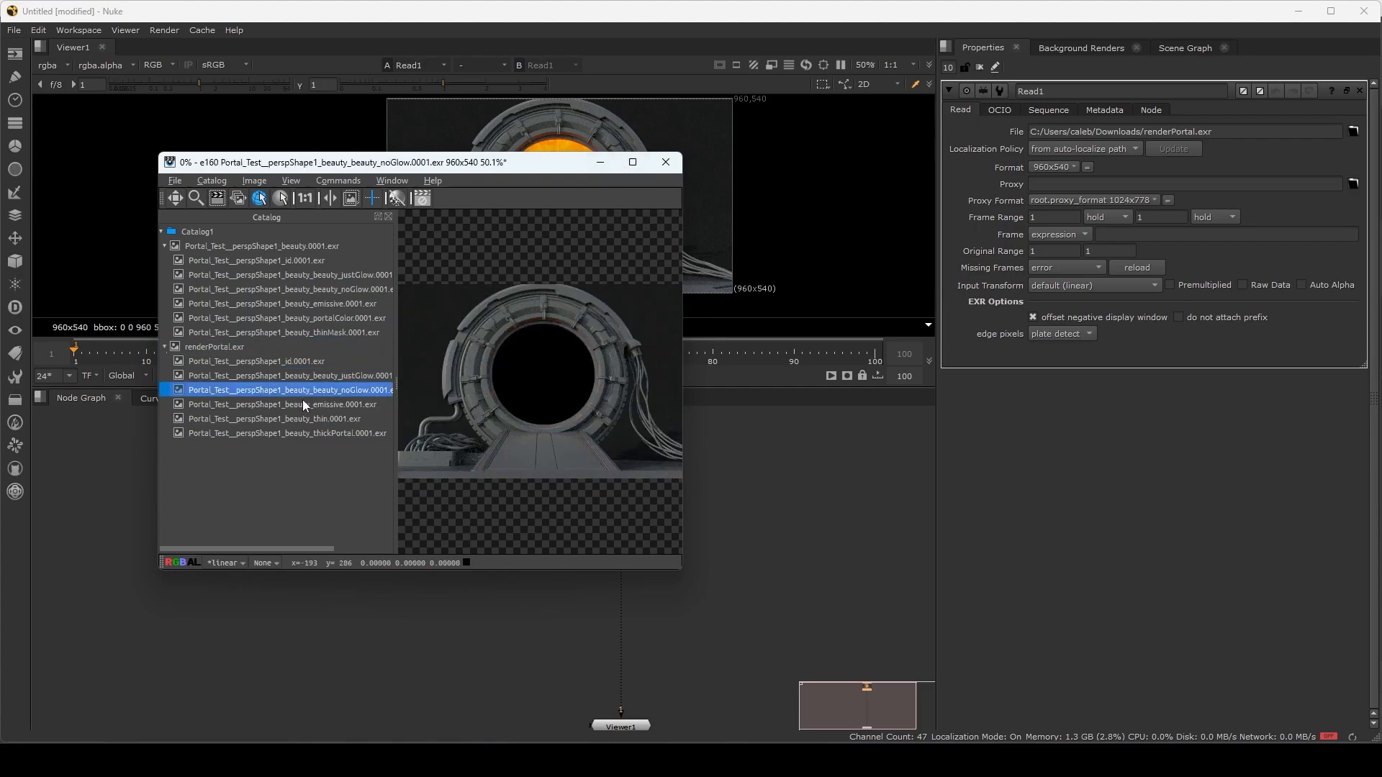
click(311, 434)
click(324, 375)
click(600, 162)
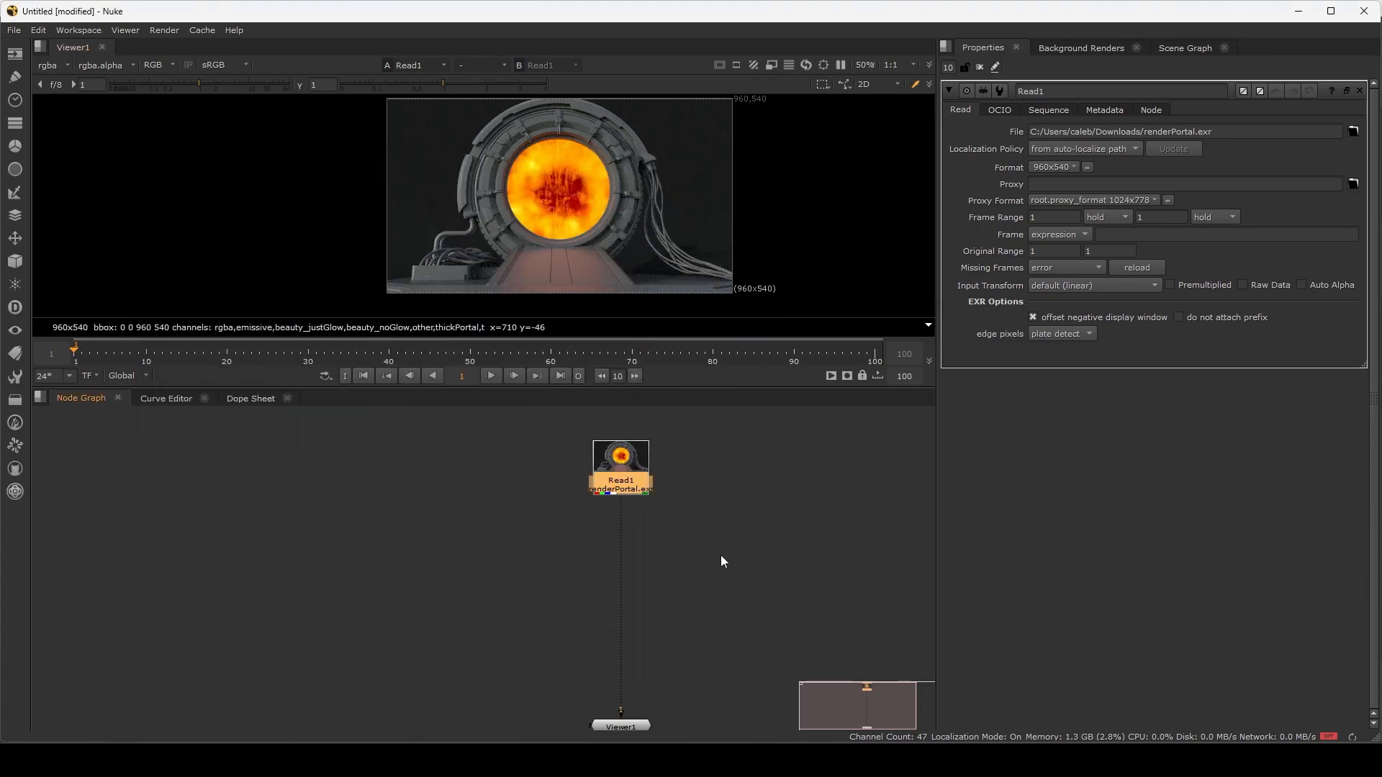
- Frame the Read1 and Viewer1 nodes and align them vertically in the node graph
key(f)
mouse_move(513, 452)
mouse_down()
mouse_move(536, 448)
mouse_move(514, 444)
mouse_up()
drag(505, 685, 514, 494)
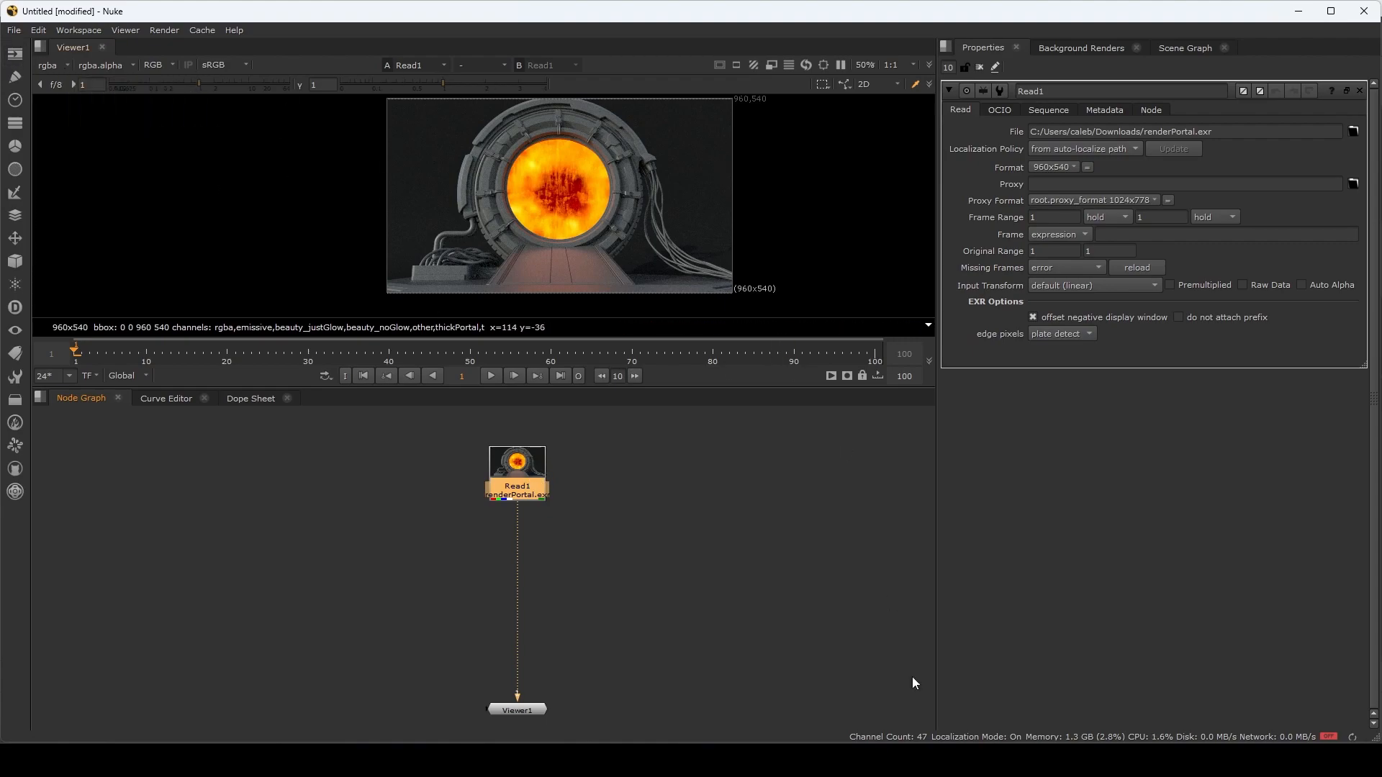
- Switch to the RenderMan image viewer, display the renderPortal.exr beauty image, and return to Nuke
click(1005, 759)
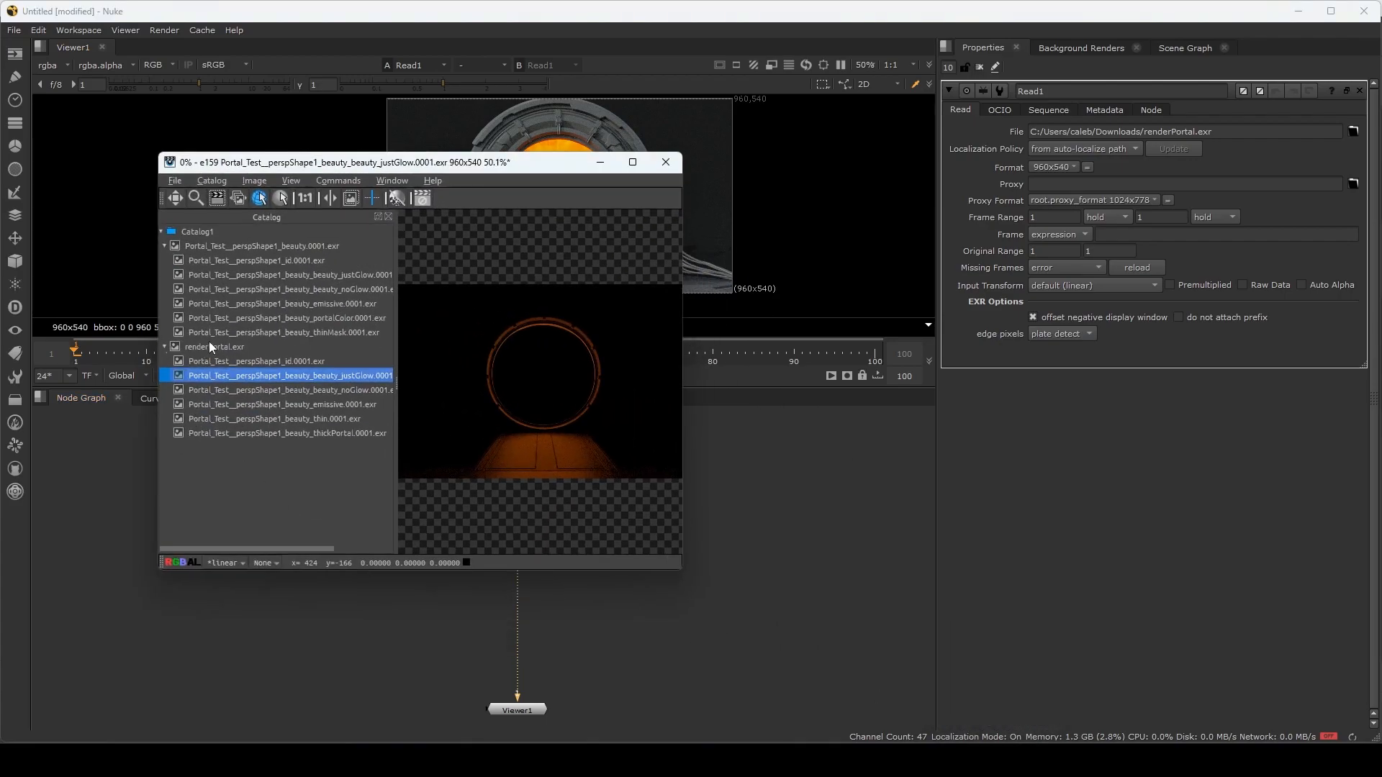
click(228, 346)
click(601, 161)
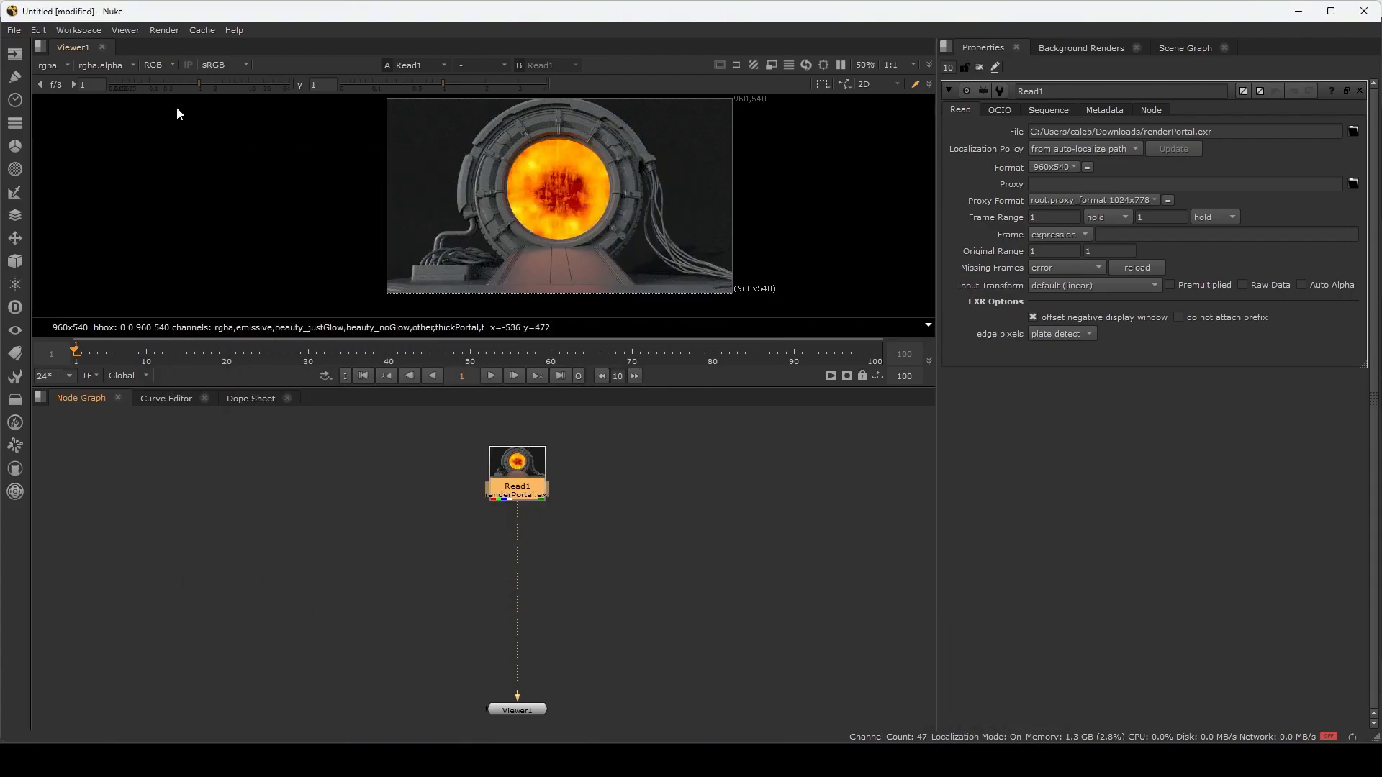
- Display the beauty_justGlow, beauty_noGlow, emissive, thickPortal and thin layers in the viewer, and return to the rgba layer
click(58, 65)
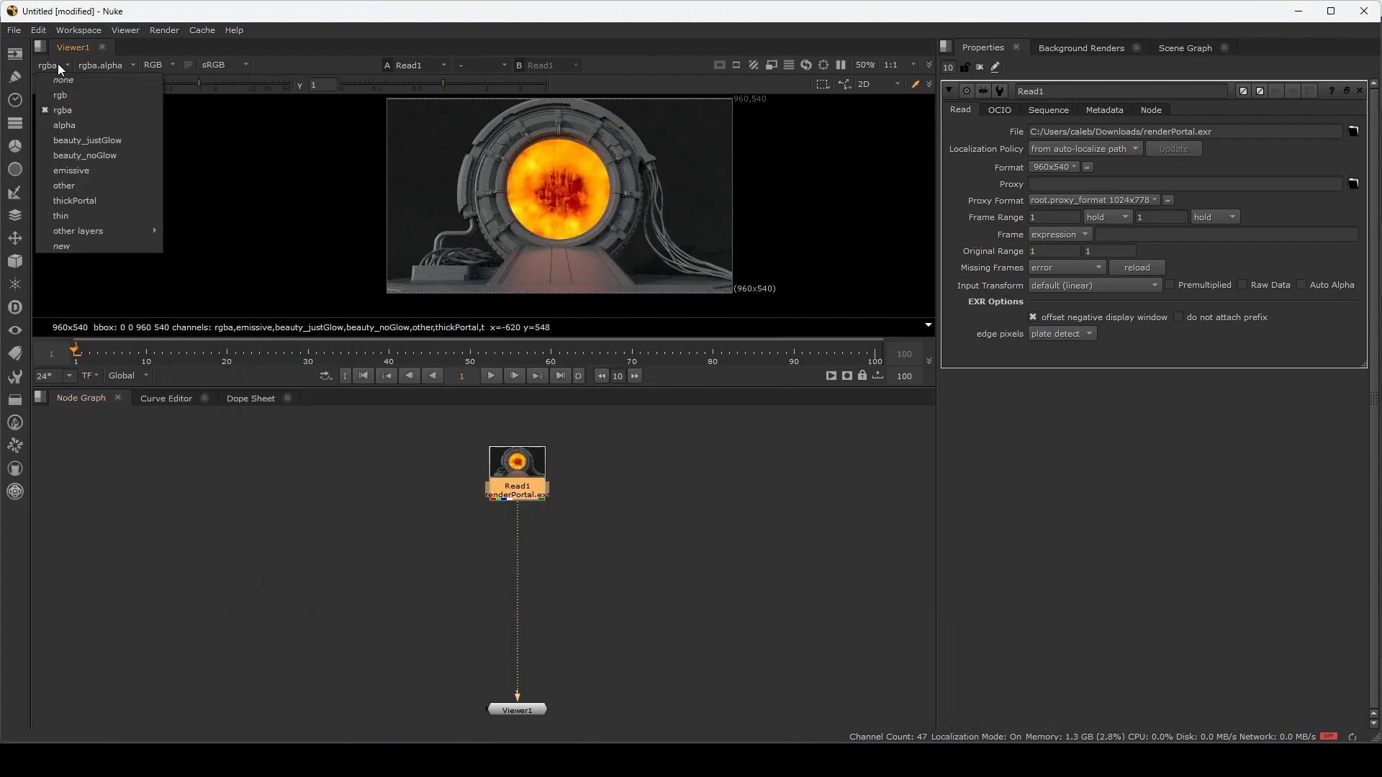
click(76, 141)
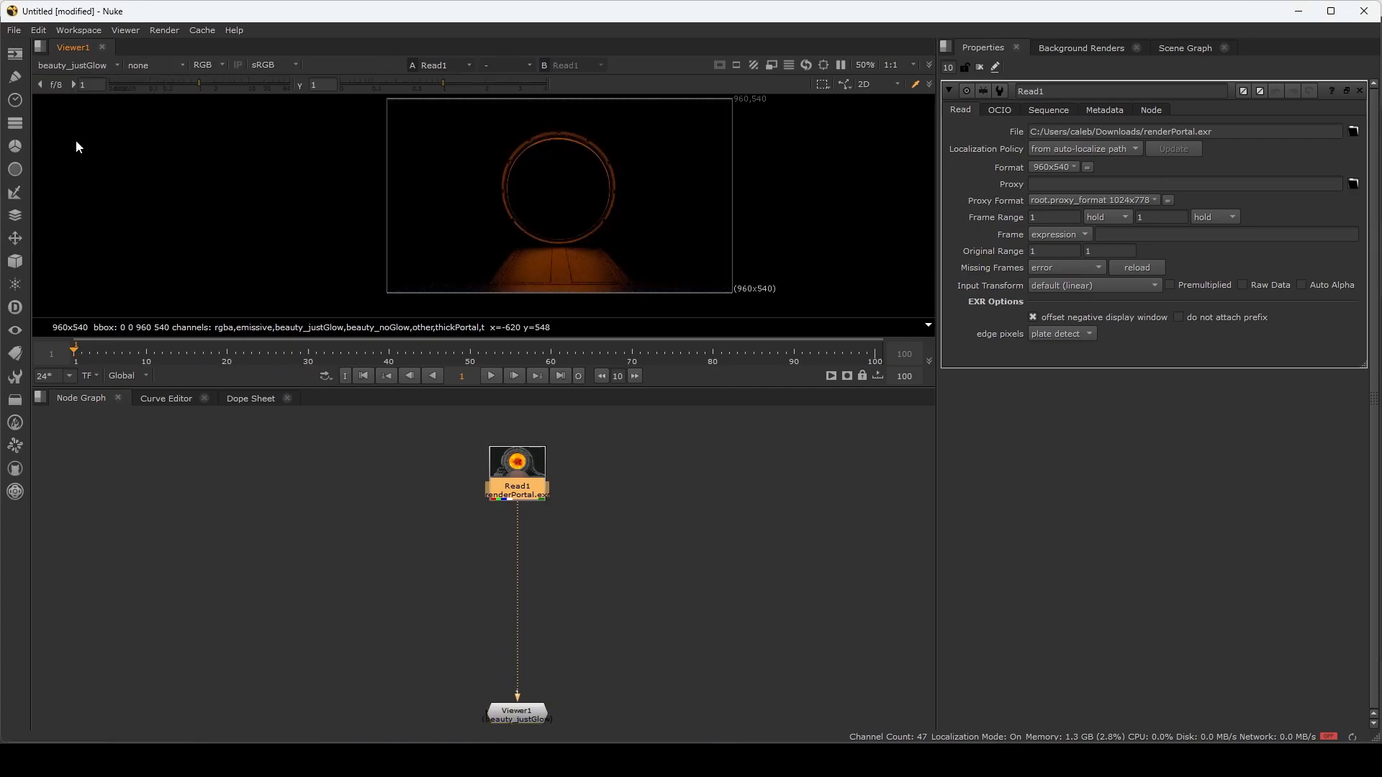
click(64, 62)
click(122, 149)
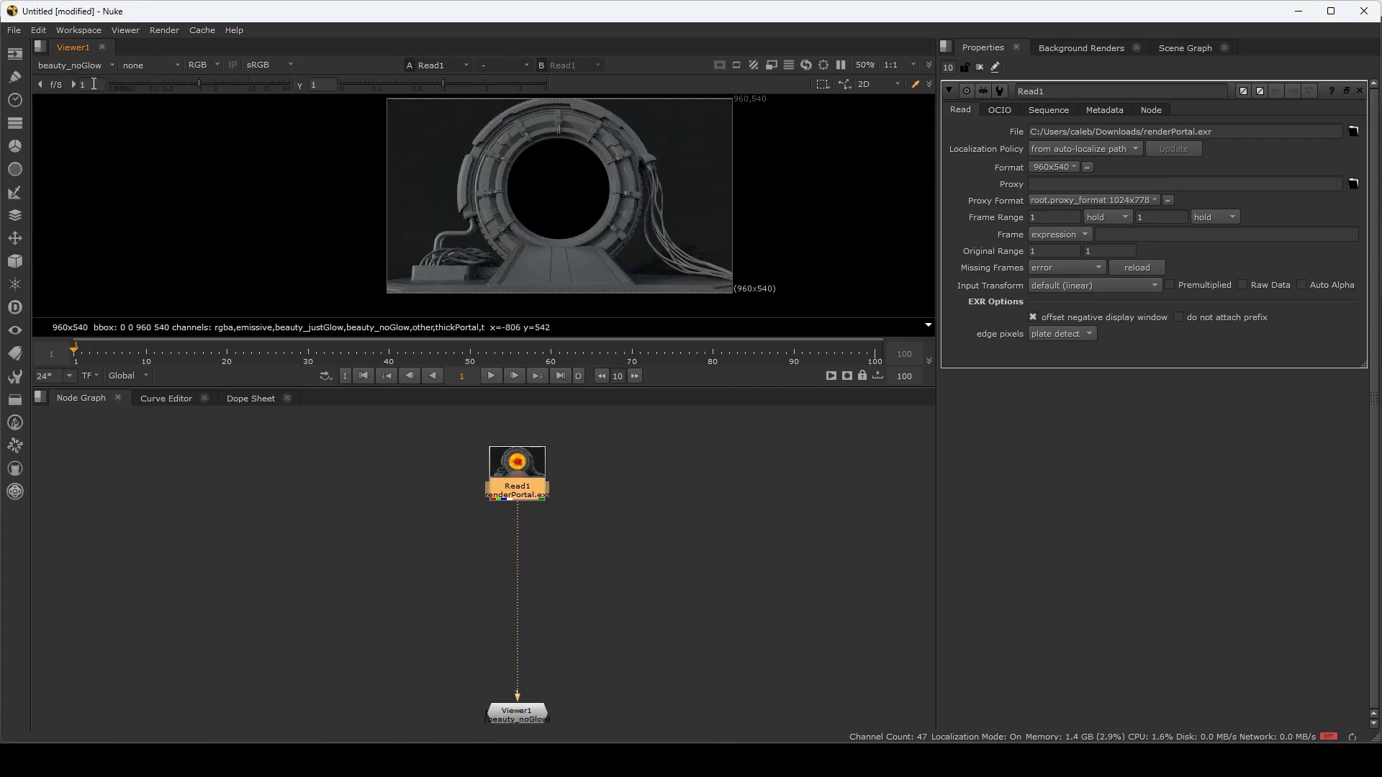
click(86, 65)
click(118, 175)
click(75, 69)
click(102, 199)
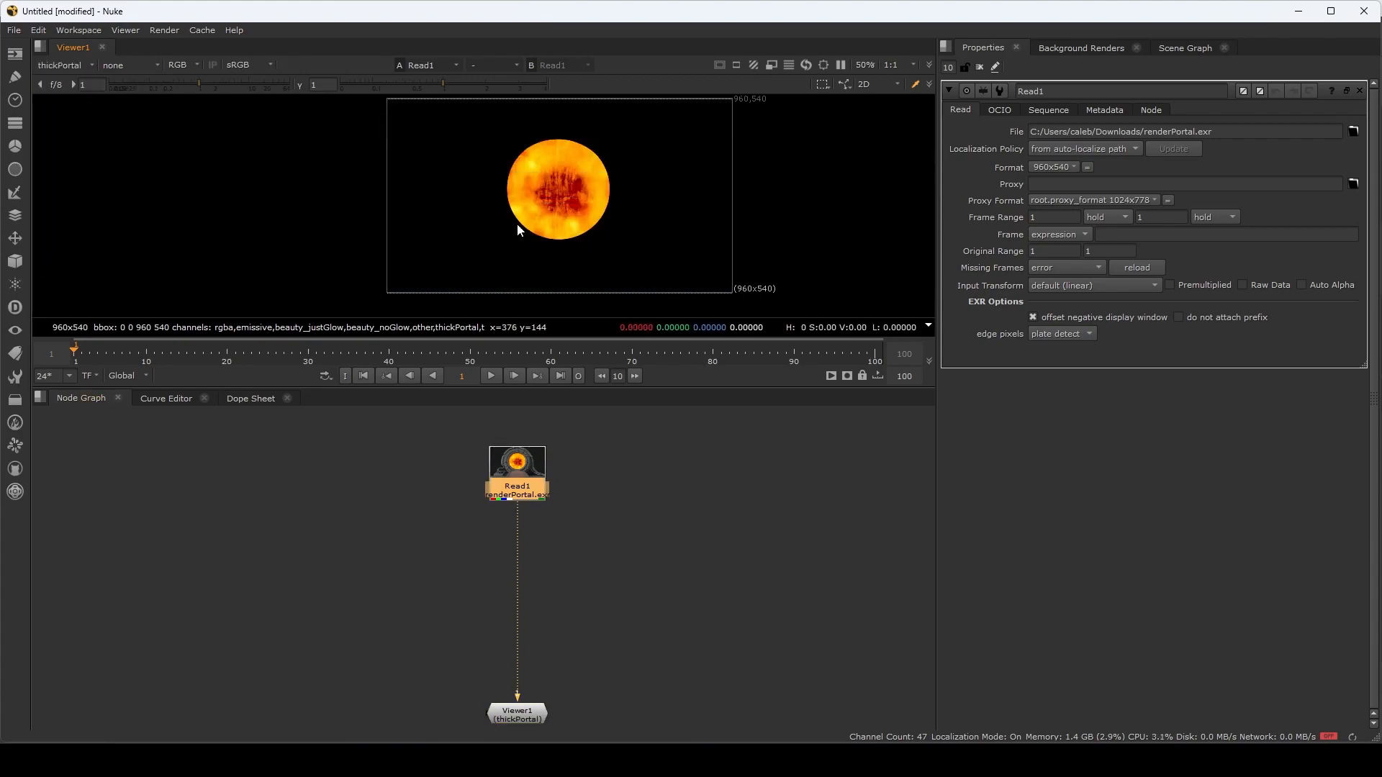
click(80, 68)
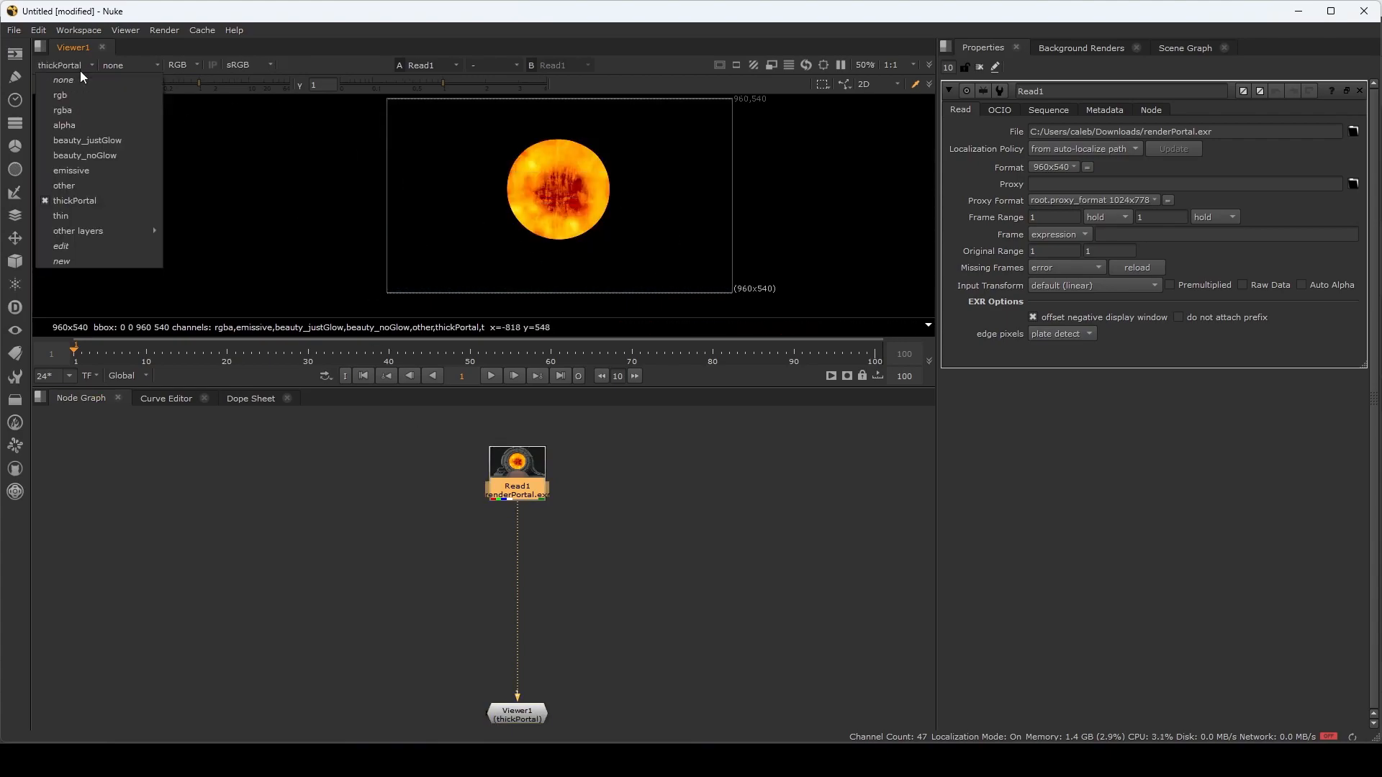
click(109, 216)
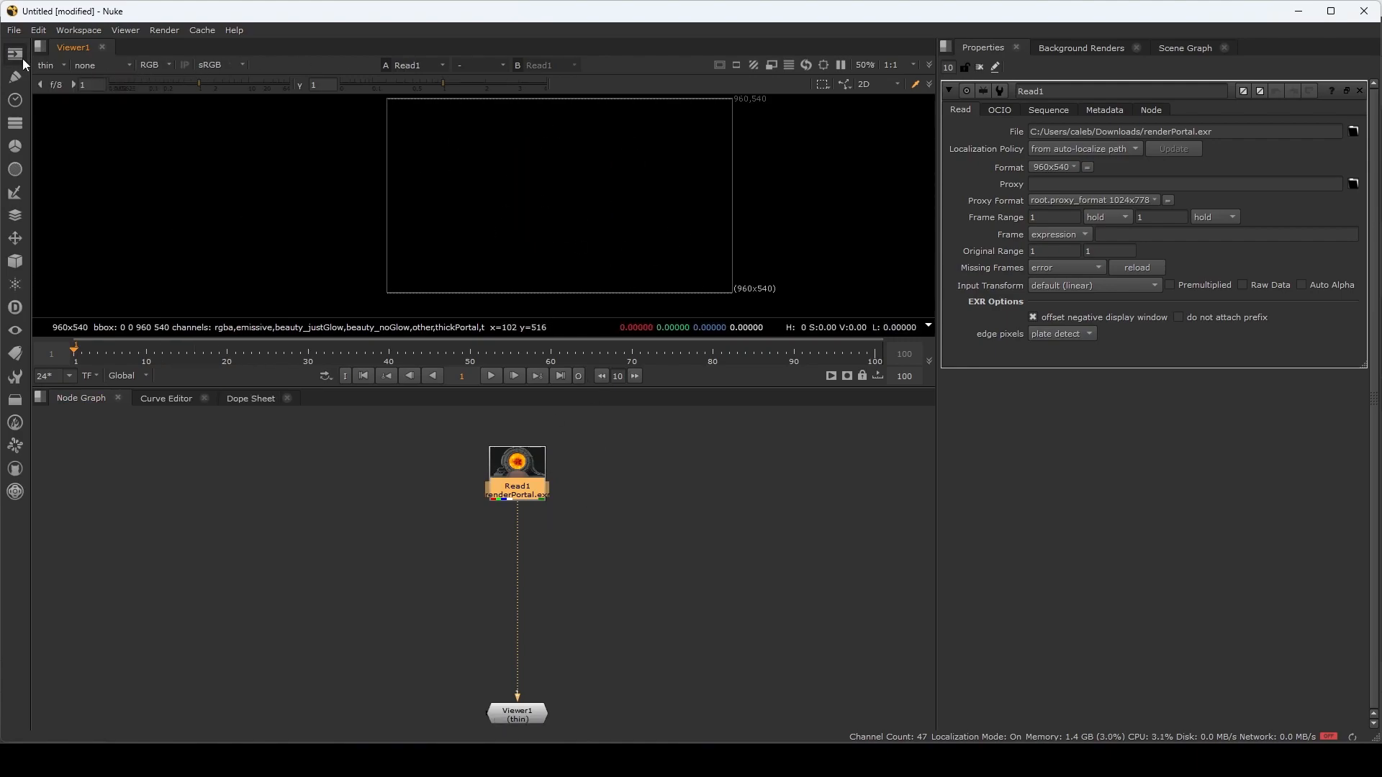
click(47, 66)
click(88, 95)
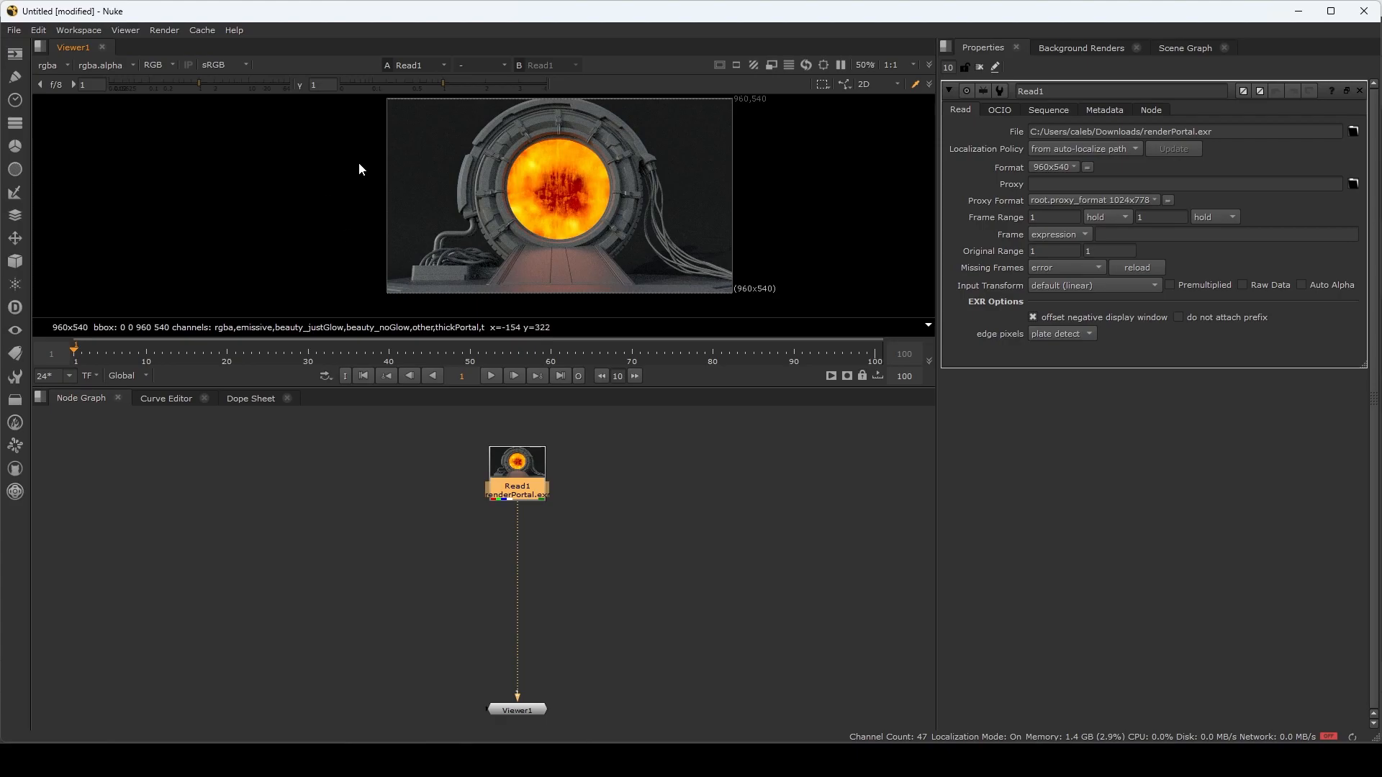
click(193, 28)
mouse_move(237, 139)
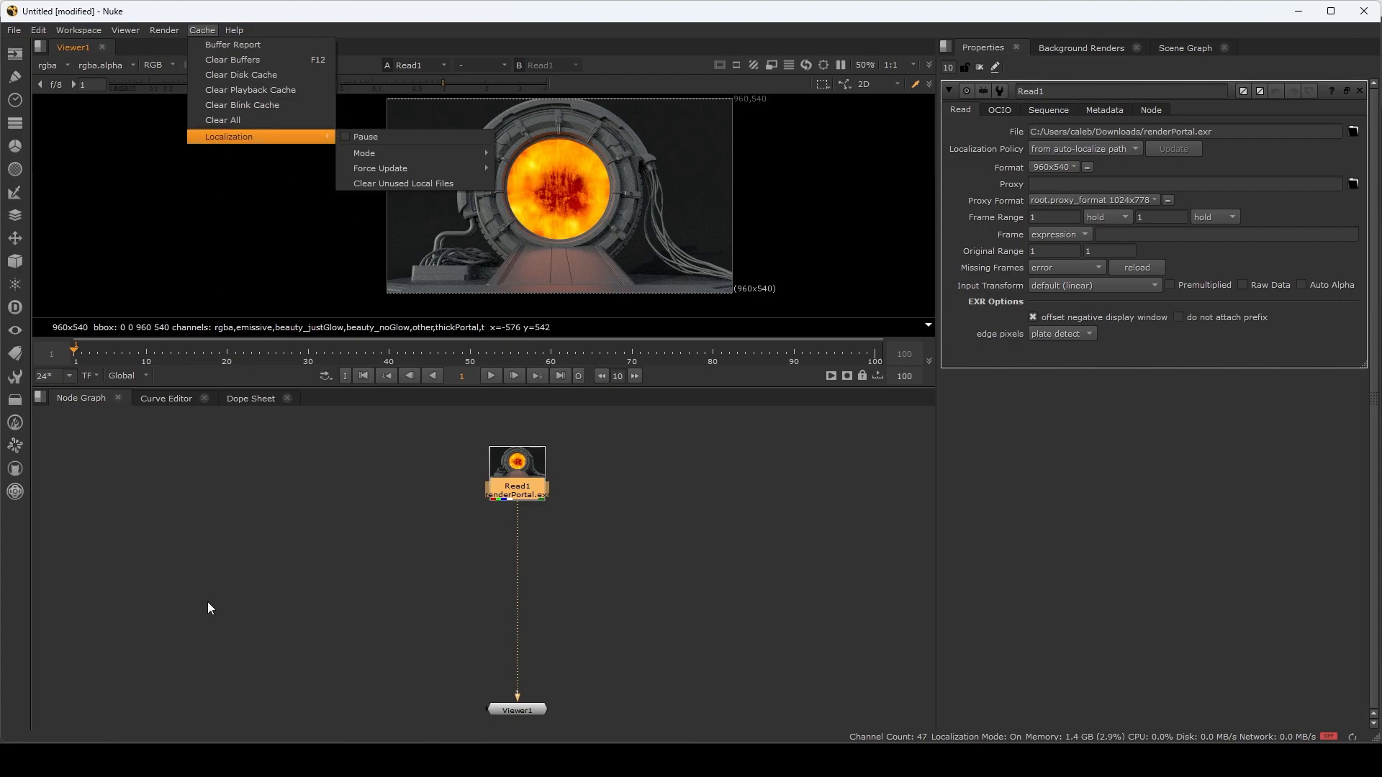
click(746, 564)
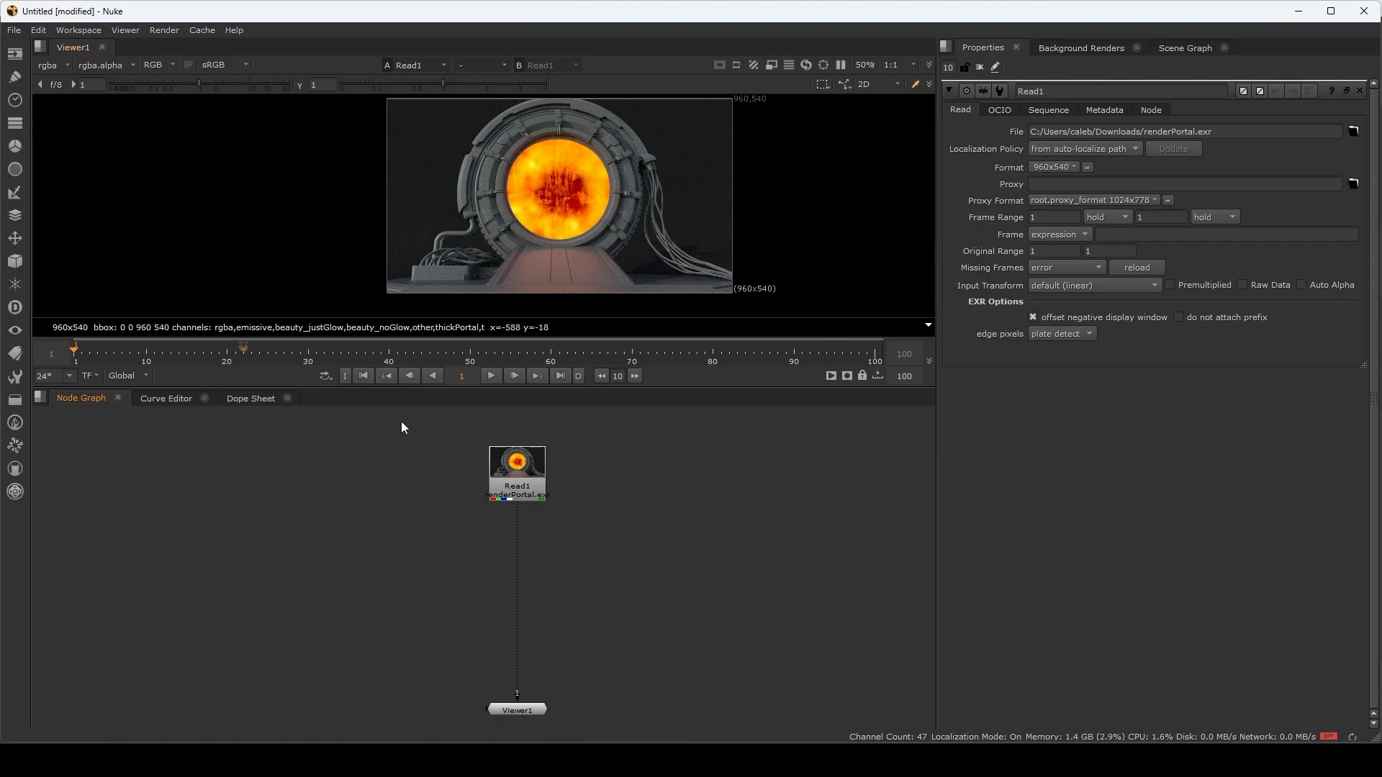
- Move Read1 slightly higher in the node graph and place an unconnected Shuffle node below it, to its right
mouse_move(523, 475)
mouse_down()
mouse_move(523, 549)
mouse_move(521, 451)
mouse_up()
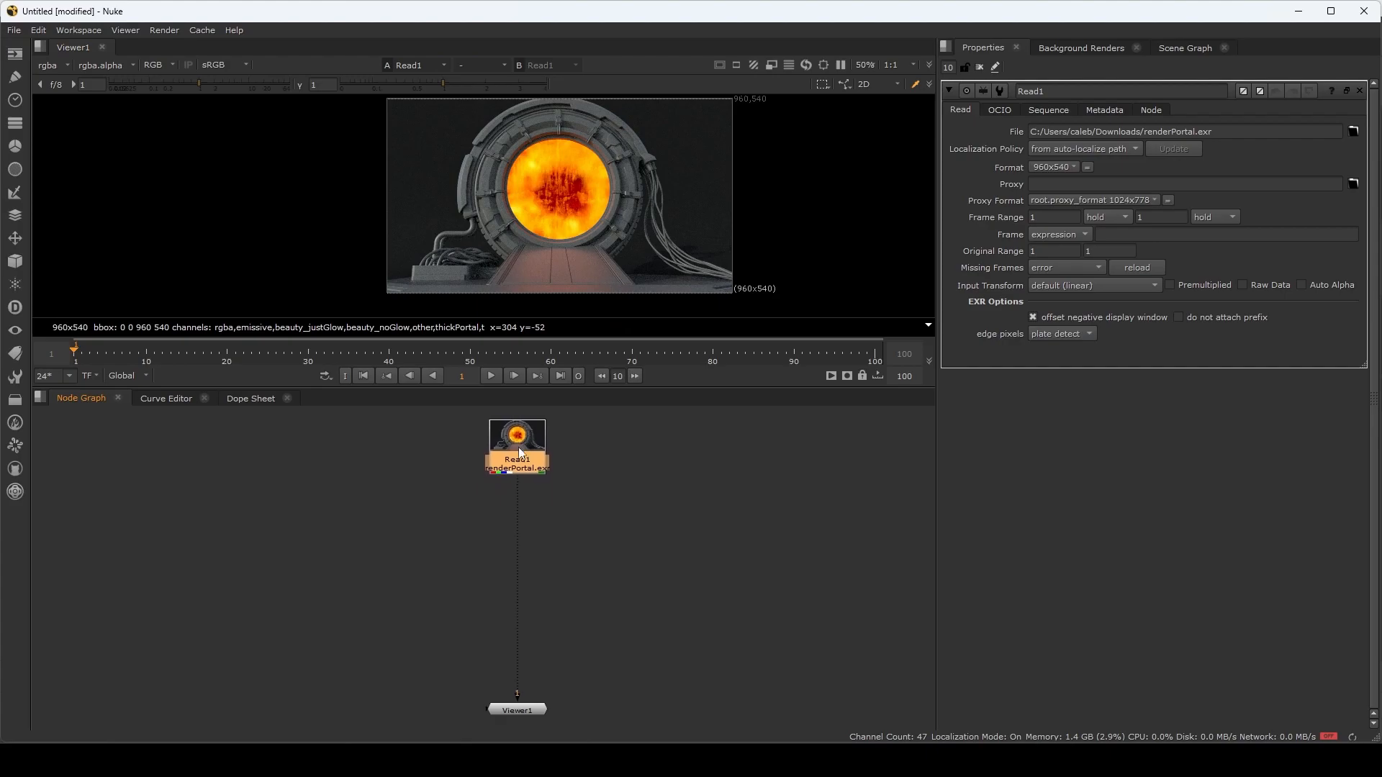
click(665, 505)
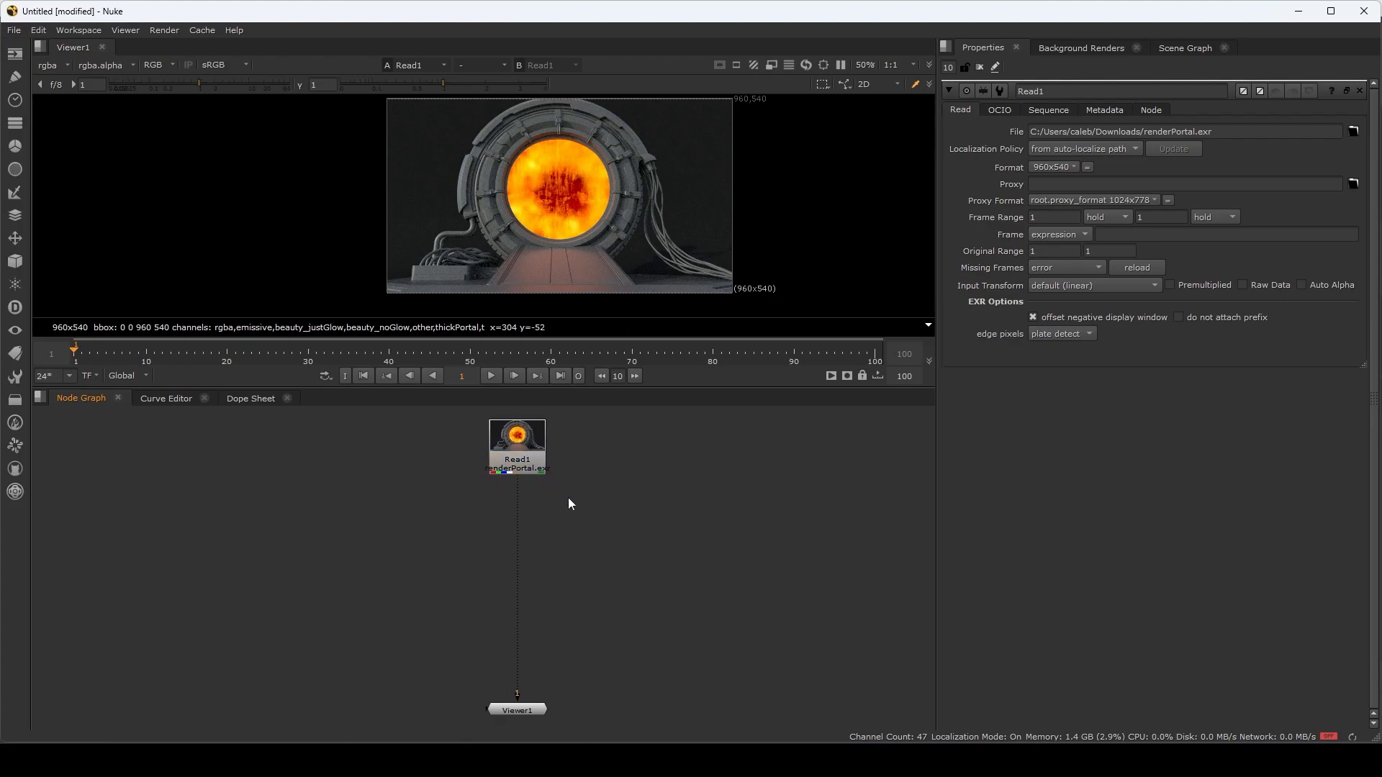
key(Tab)
text(shu)
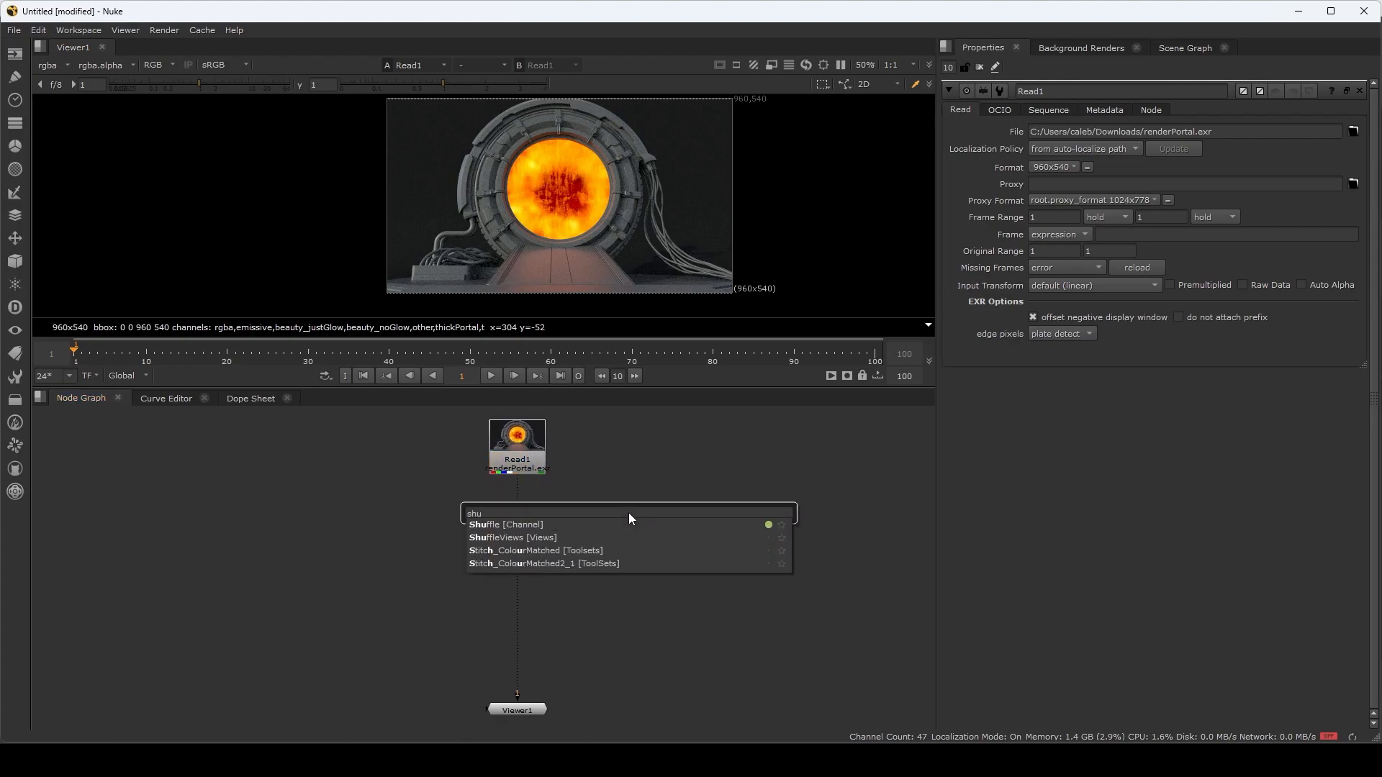
key(Return)
drag(649, 516, 584, 524)
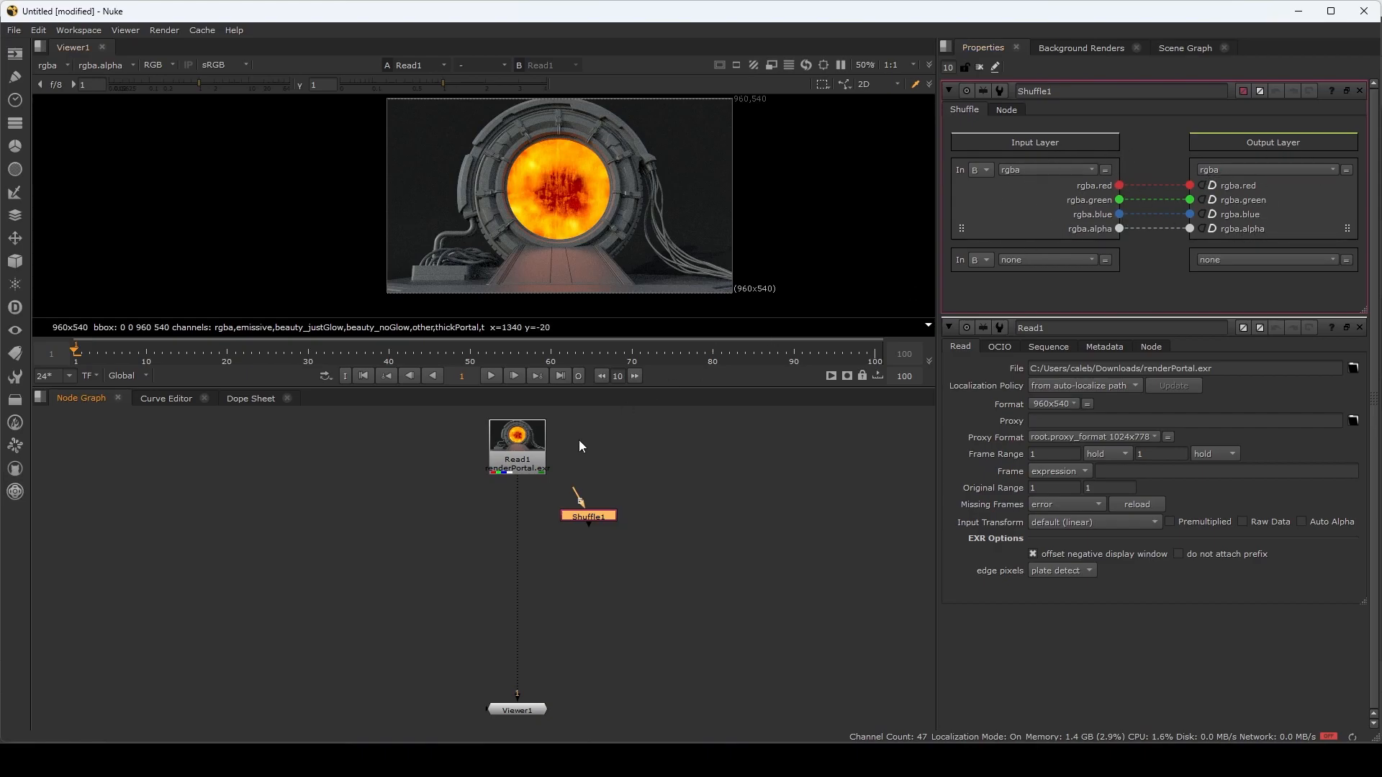
- Connect Shuffle1 to Read1, show it in the viewer, and set its input layer to beauty_justGlow
drag(580, 503, 519, 464)
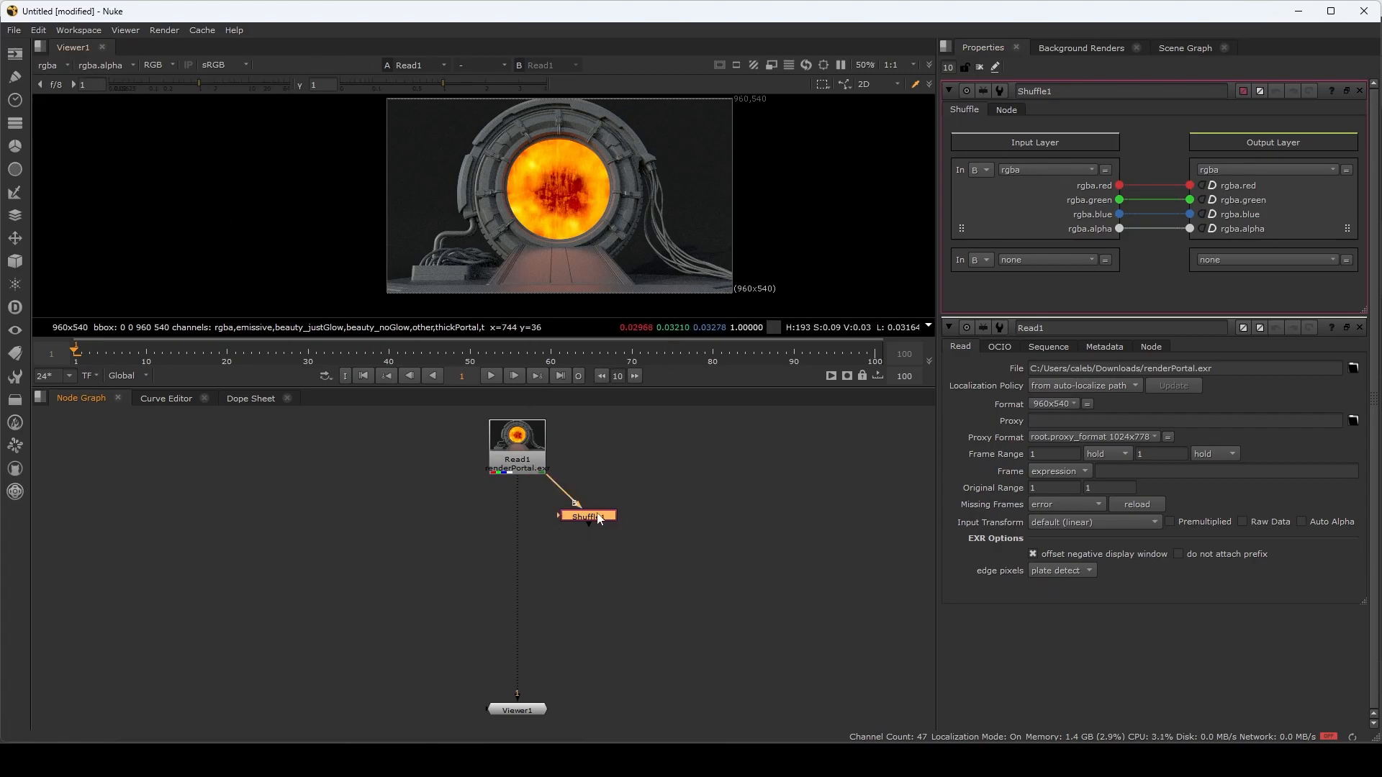
drag(585, 520, 576, 516)
key(1)
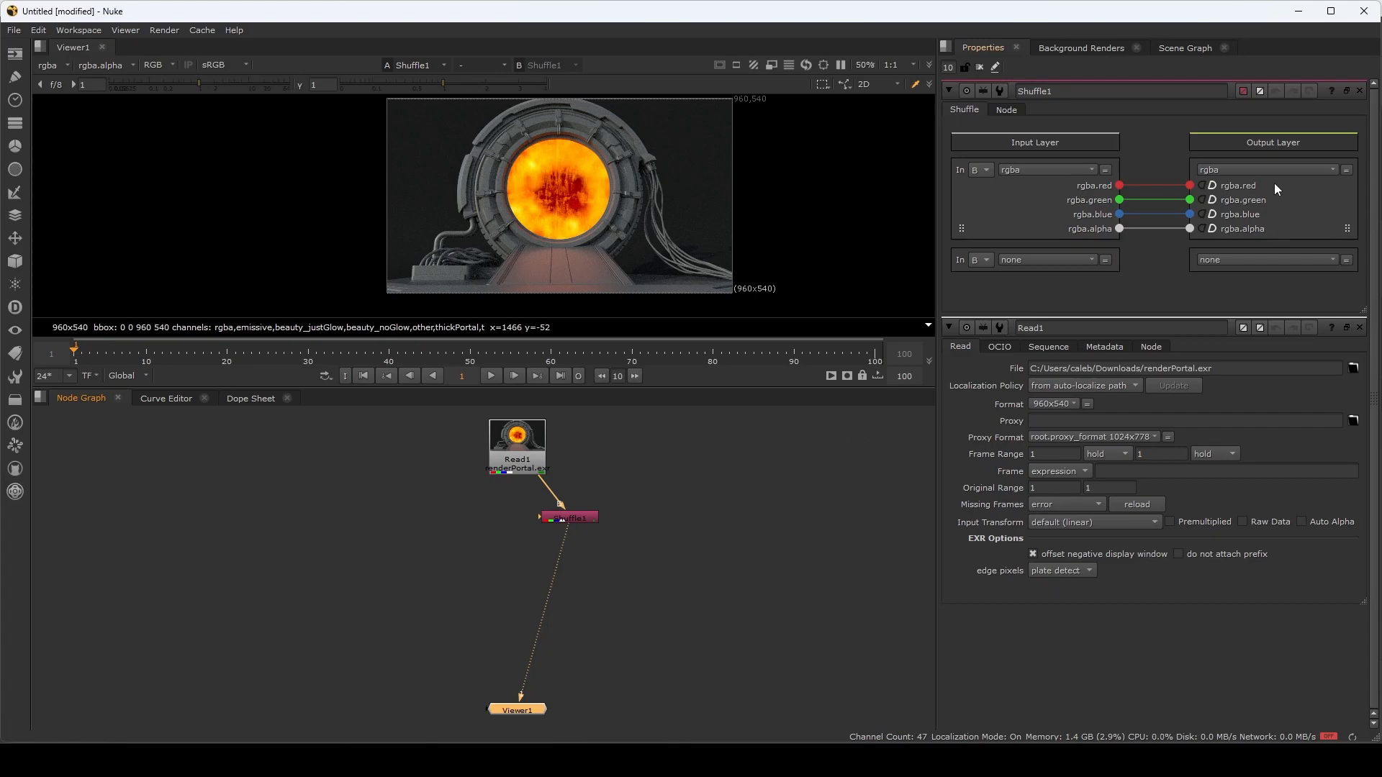
click(1065, 170)
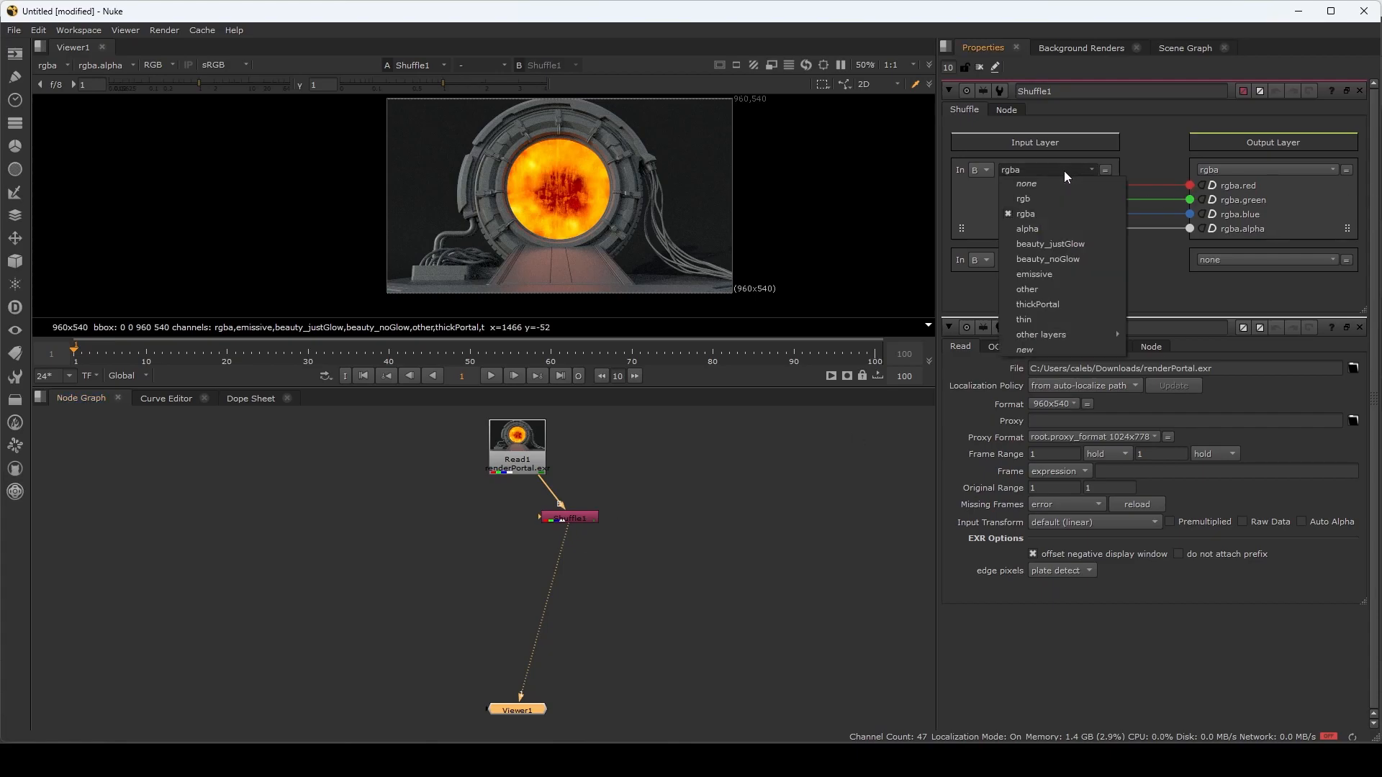
click(1062, 243)
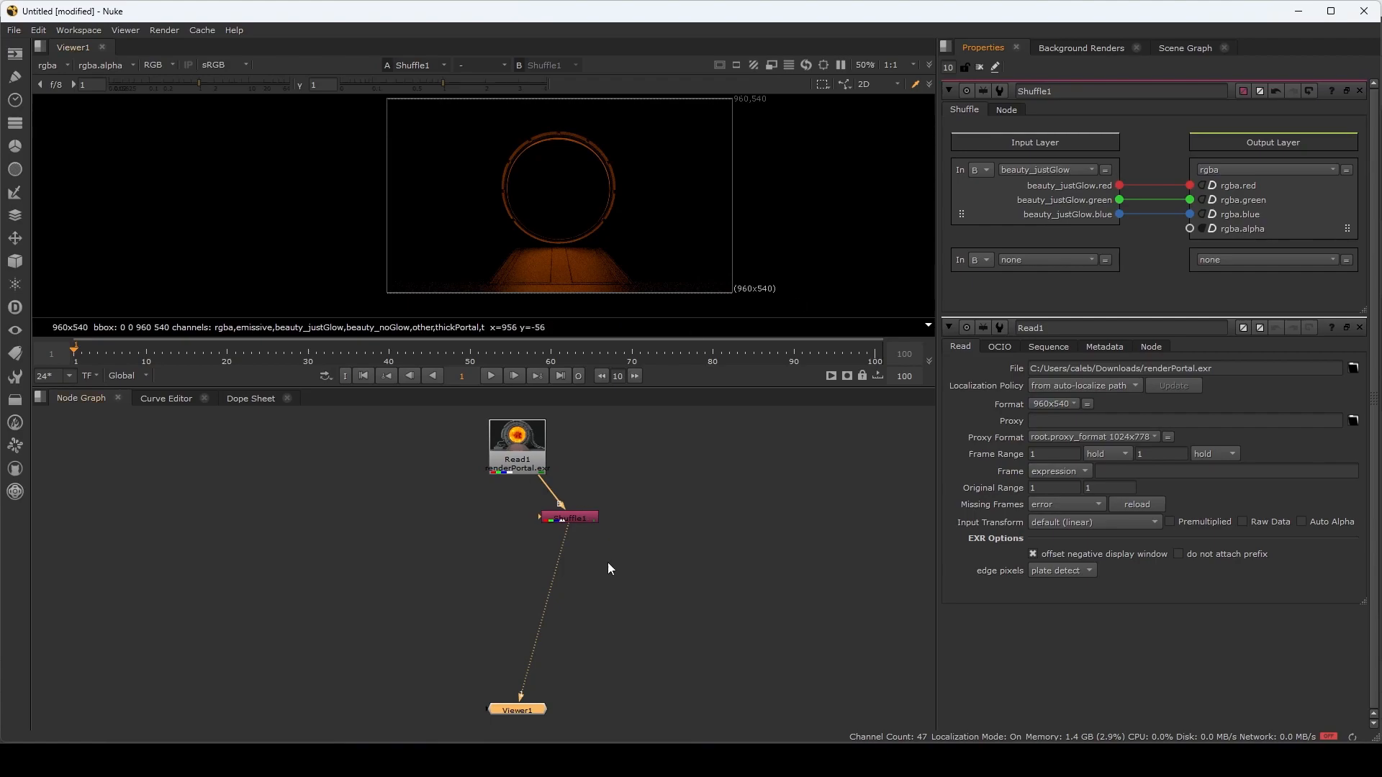
- Extract Shuffle1 from the node tree, and reconnect it to Read1 and the viewer
click(569, 516)
key(ctrl+shift+x)
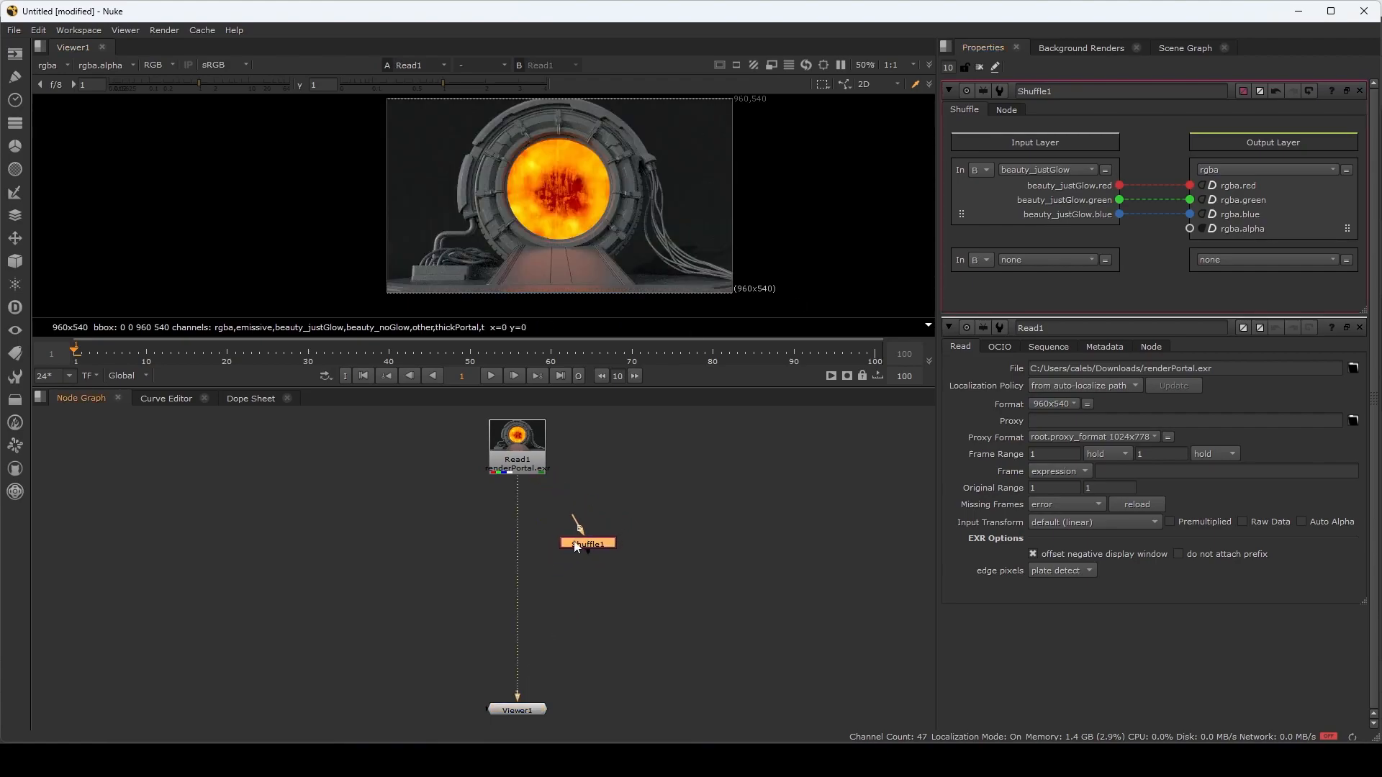
drag(578, 523, 530, 446)
key(1)
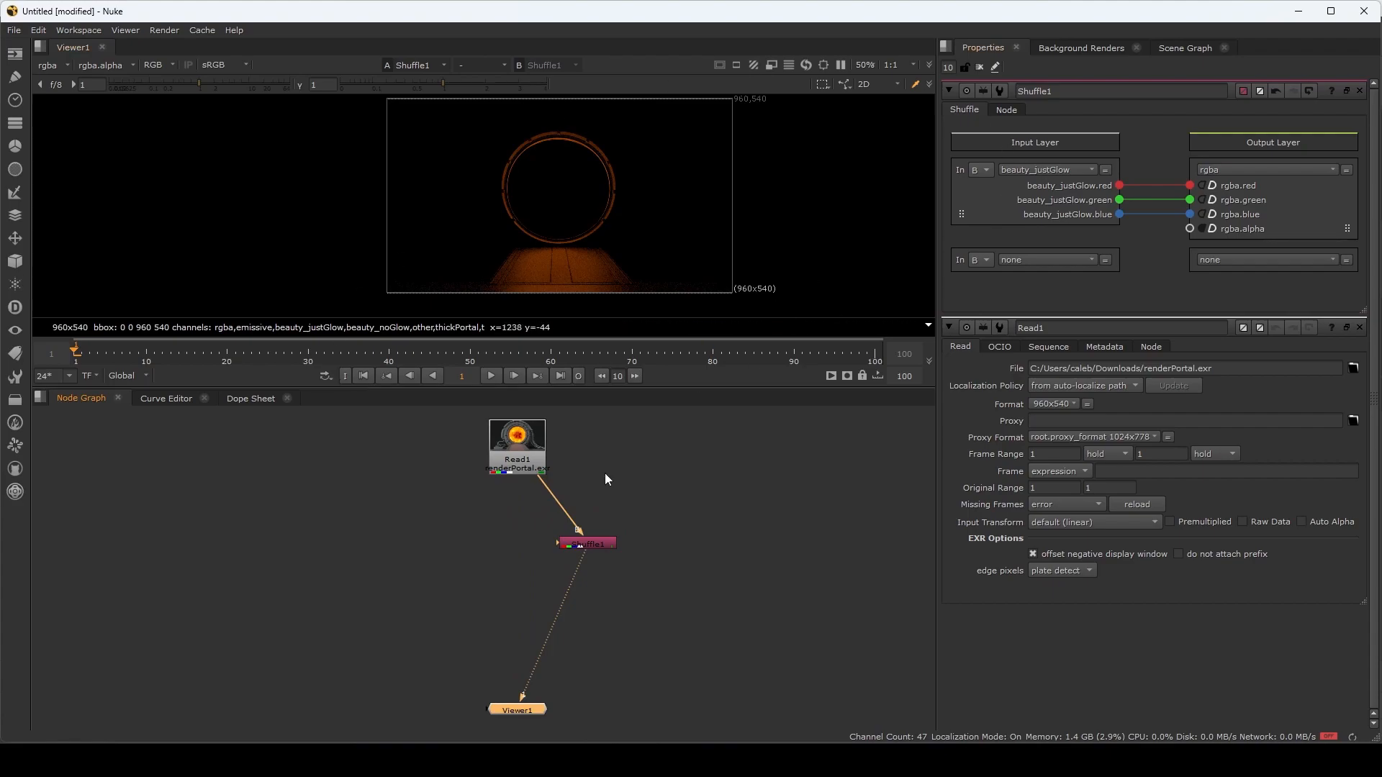
- Move Shuffle1 toward Read1 and add two more Shuffle nodes beside it
drag(611, 544, 574, 534)
key(Tab)
text(shuf)
key(Return)
key(Tab)
text(shuf)
key(Return)
drag(646, 545, 594, 524)
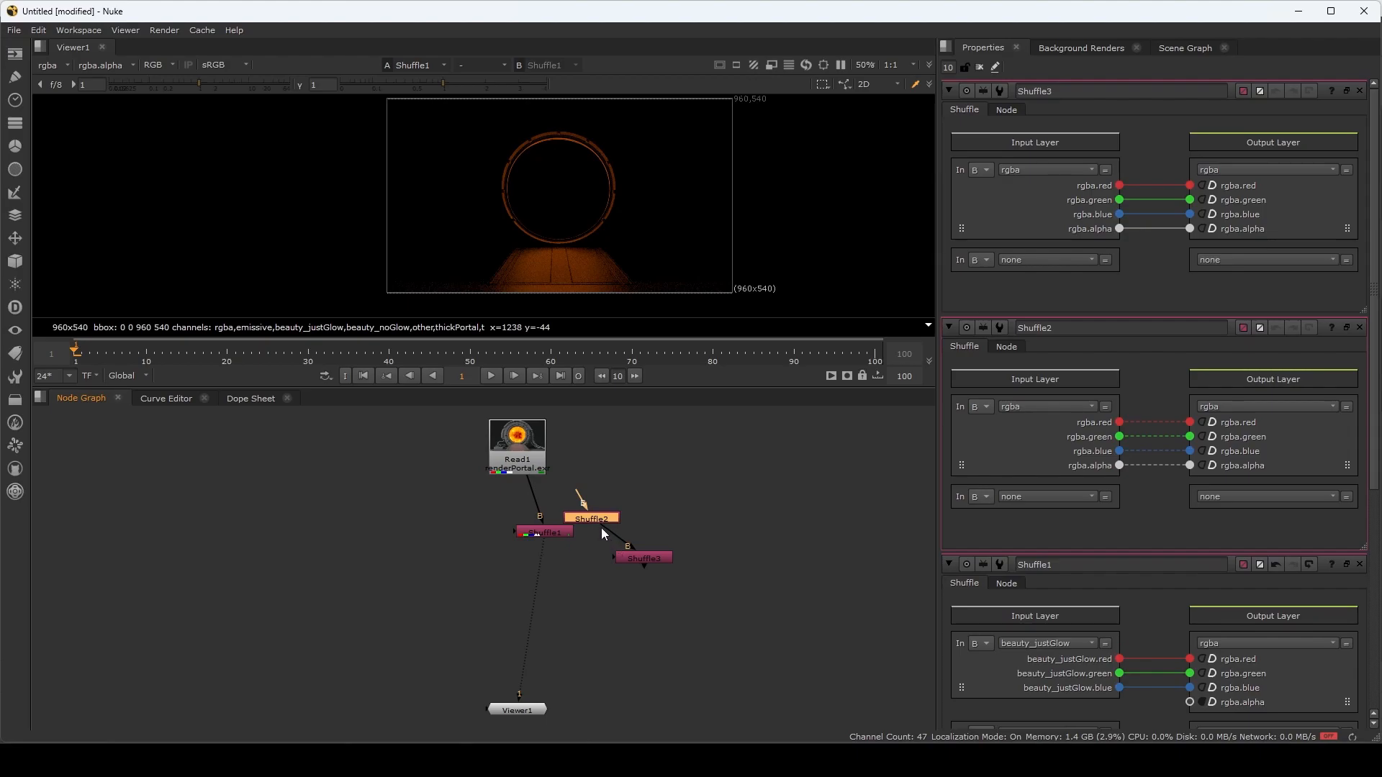
- Separate Shuffle2 from Shuffle3, line up the three Shuffle nodes in a row, and connect both new ones to Read1
drag(602, 533, 781, 526)
drag(542, 537, 479, 526)
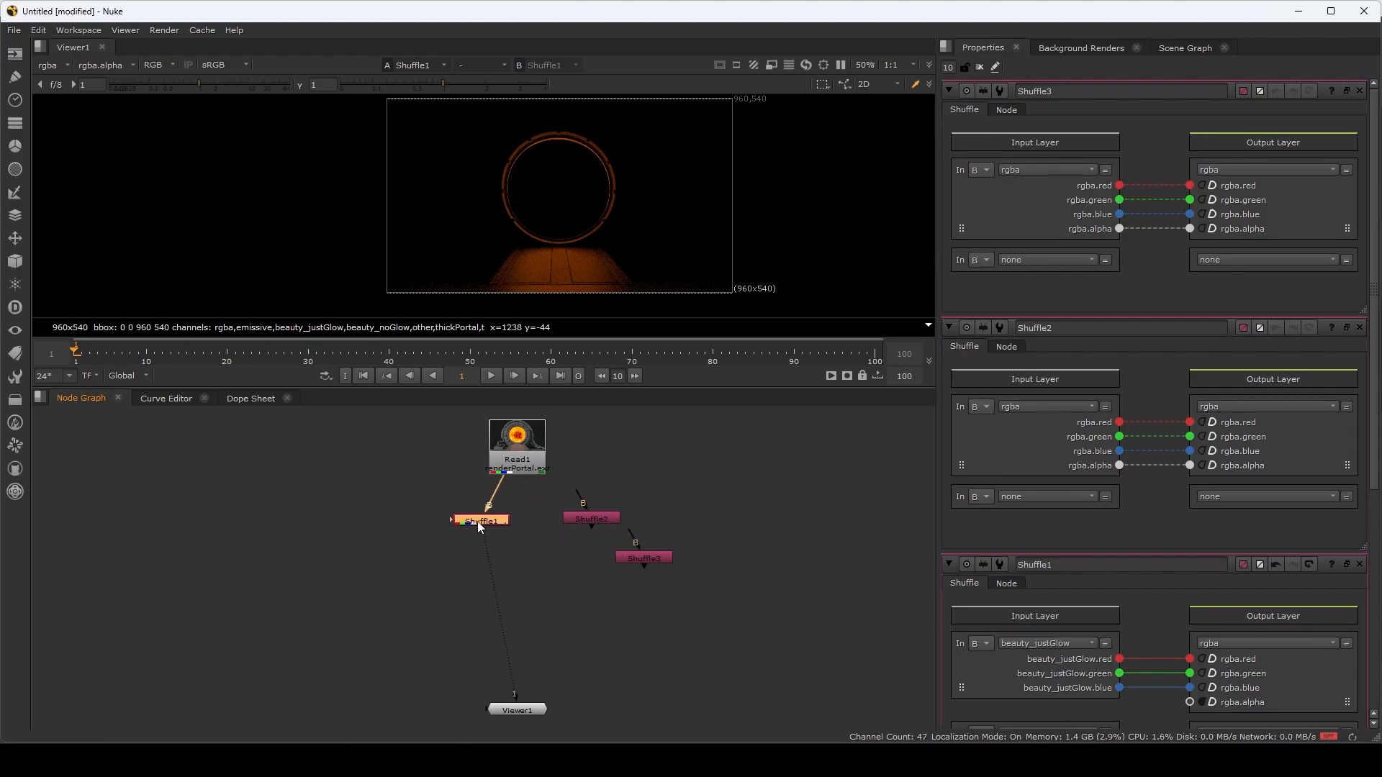
drag(595, 519, 556, 531)
drag(637, 556, 526, 457)
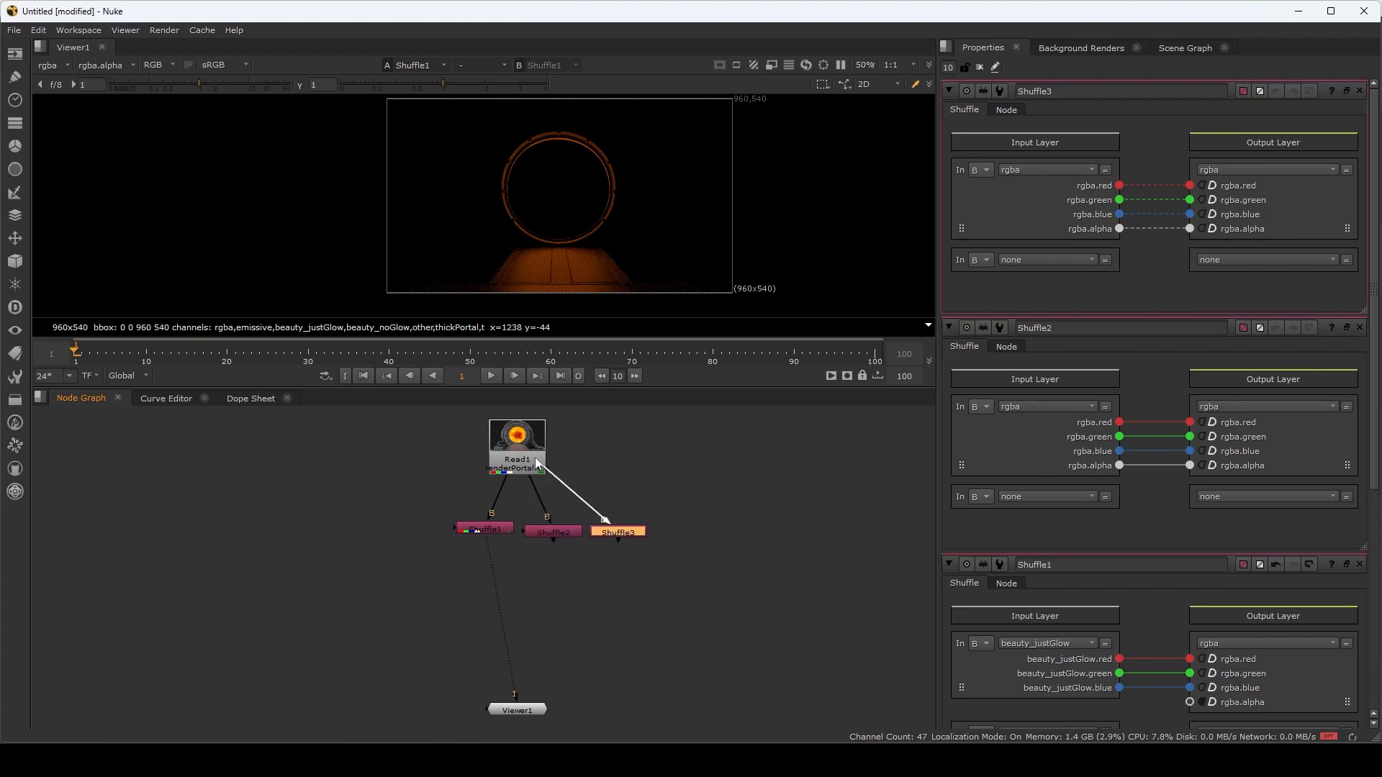
- Rename Shuffle1, Shuffle2 and Shuffle3 to emissive, noGlow and justGlow, and space them evenly below Read1
click(484, 528)
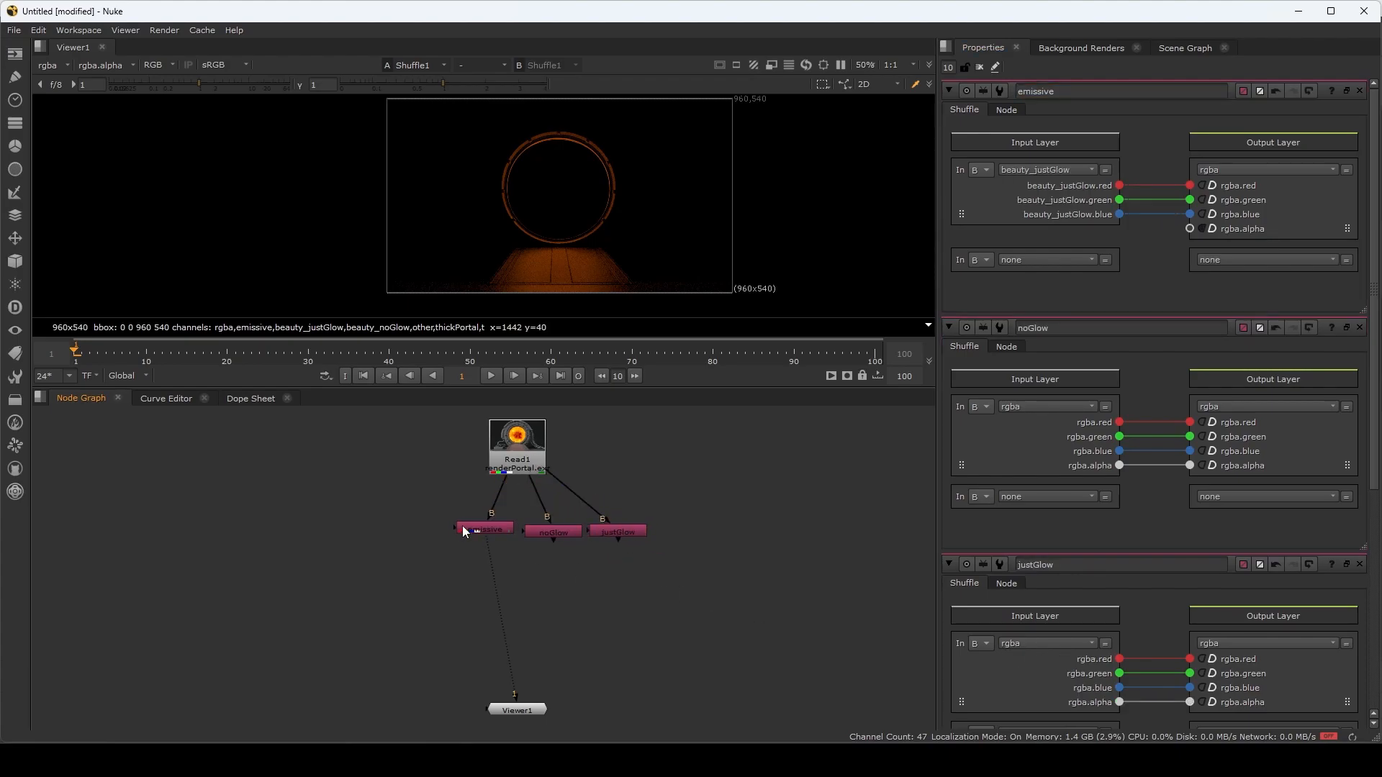
drag(464, 531, 428, 532)
drag(572, 533, 536, 533)
drag(621, 531, 590, 531)
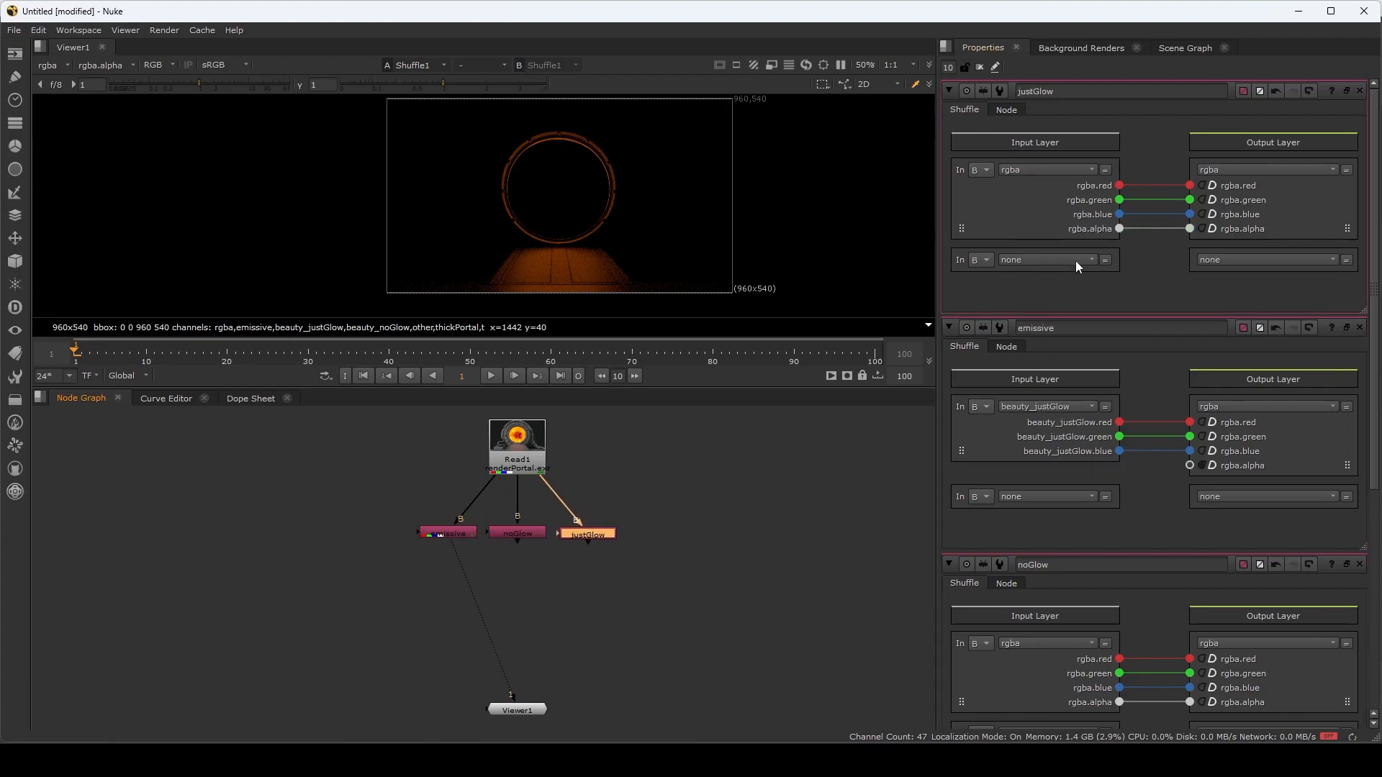
- Set the input layer of the justGlow node to beauty_justGlow and of the noGlow node to beauty_noGlow
click(1054, 170)
click(1059, 210)
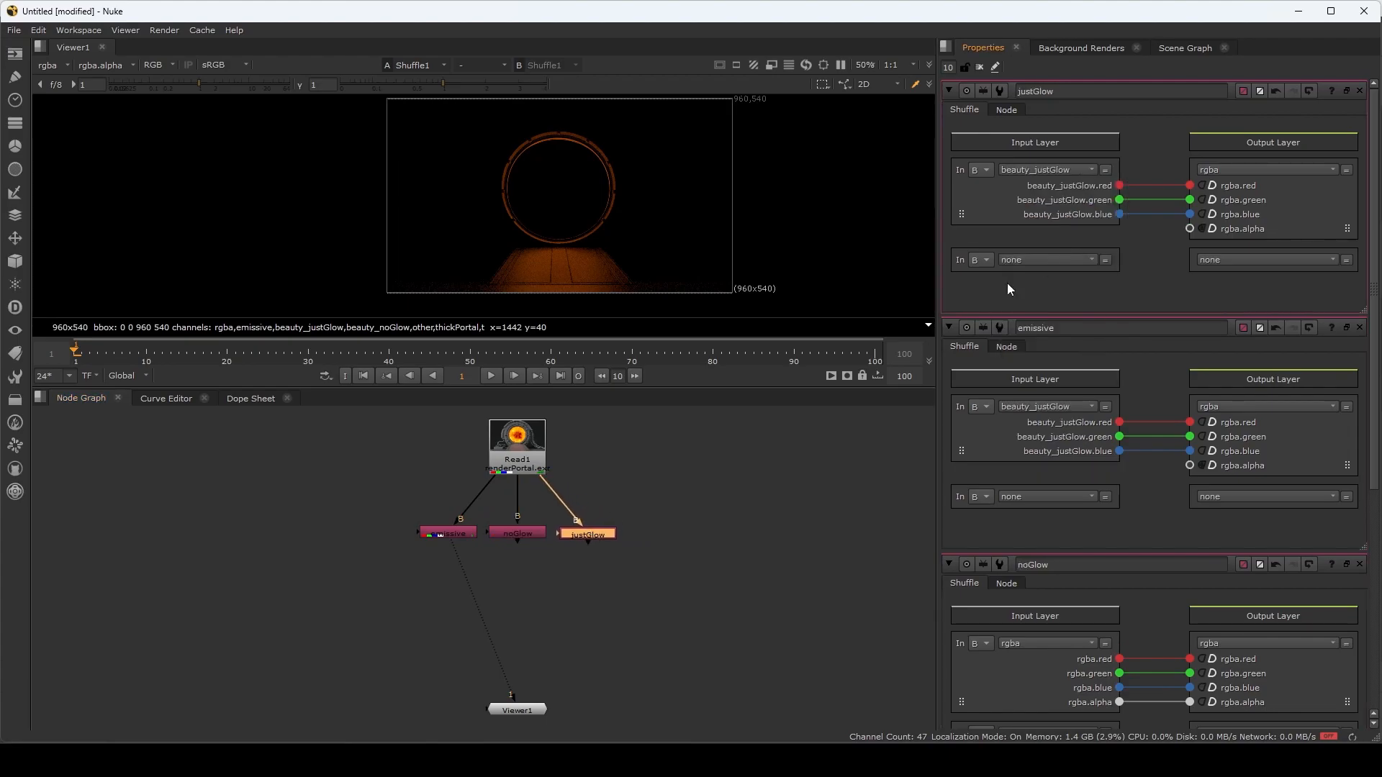
click(529, 534)
click(1046, 170)
click(1055, 253)
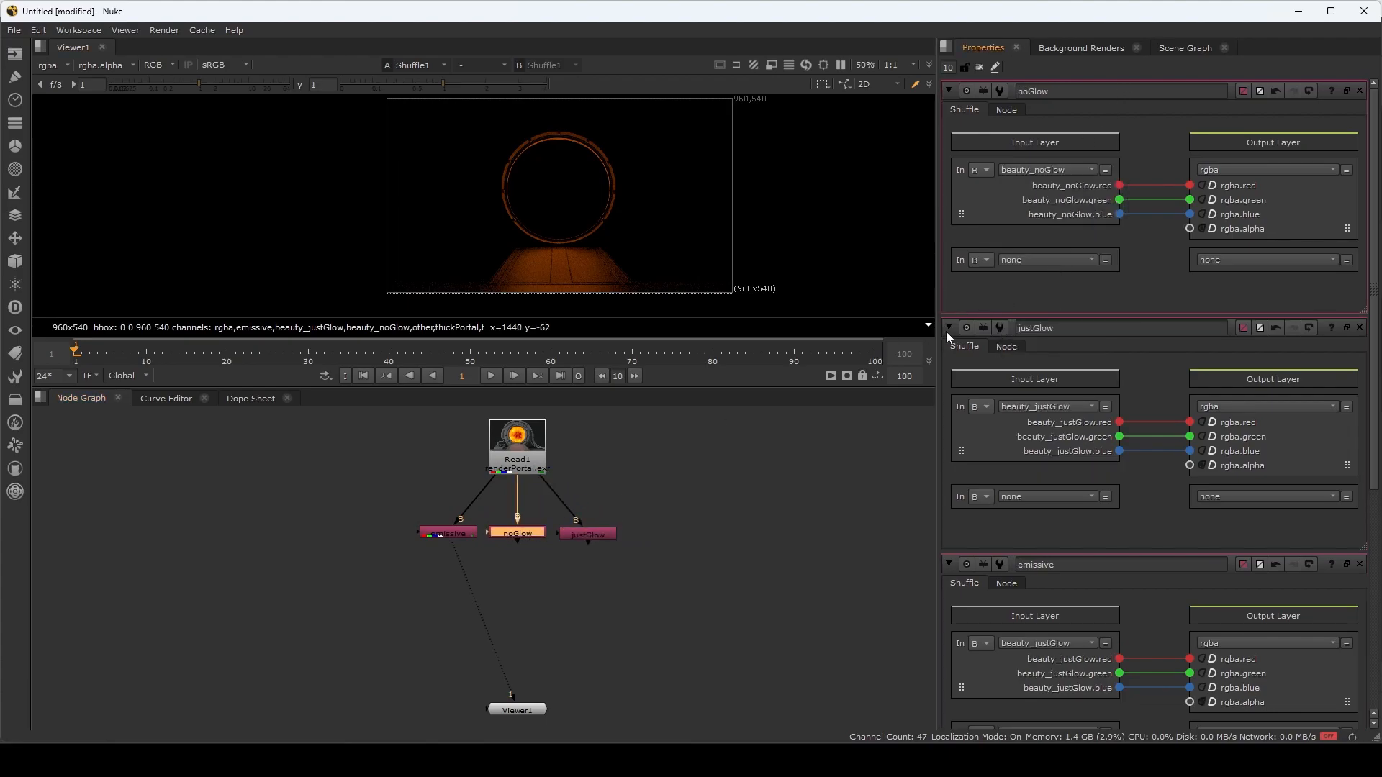
- Set the input layer of the emissive Shuffle node to emissive
click(469, 534)
click(1055, 168)
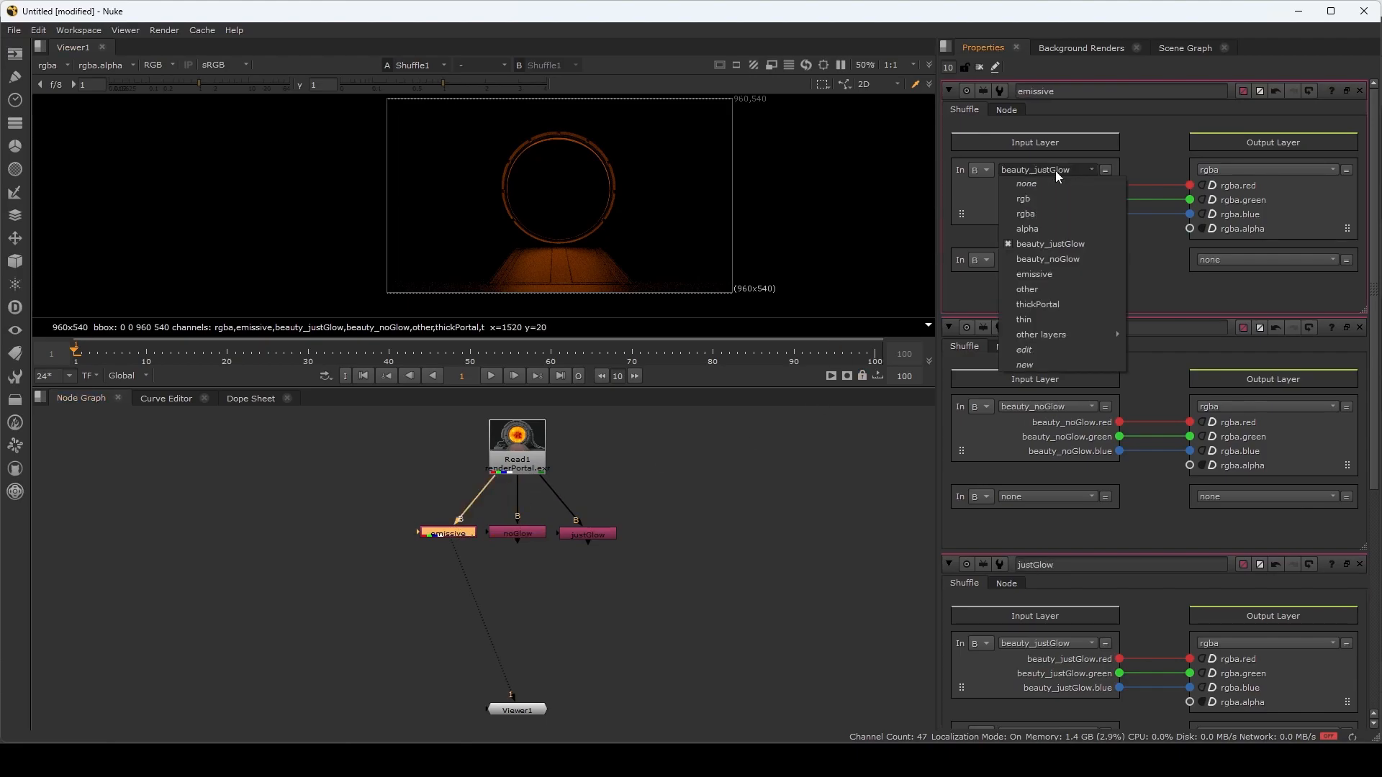
click(1060, 274)
click(528, 603)
- View the noGlow, emissive and justGlow nodes one after another in the viewer to check each extracted pass
click(527, 536)
key(1)
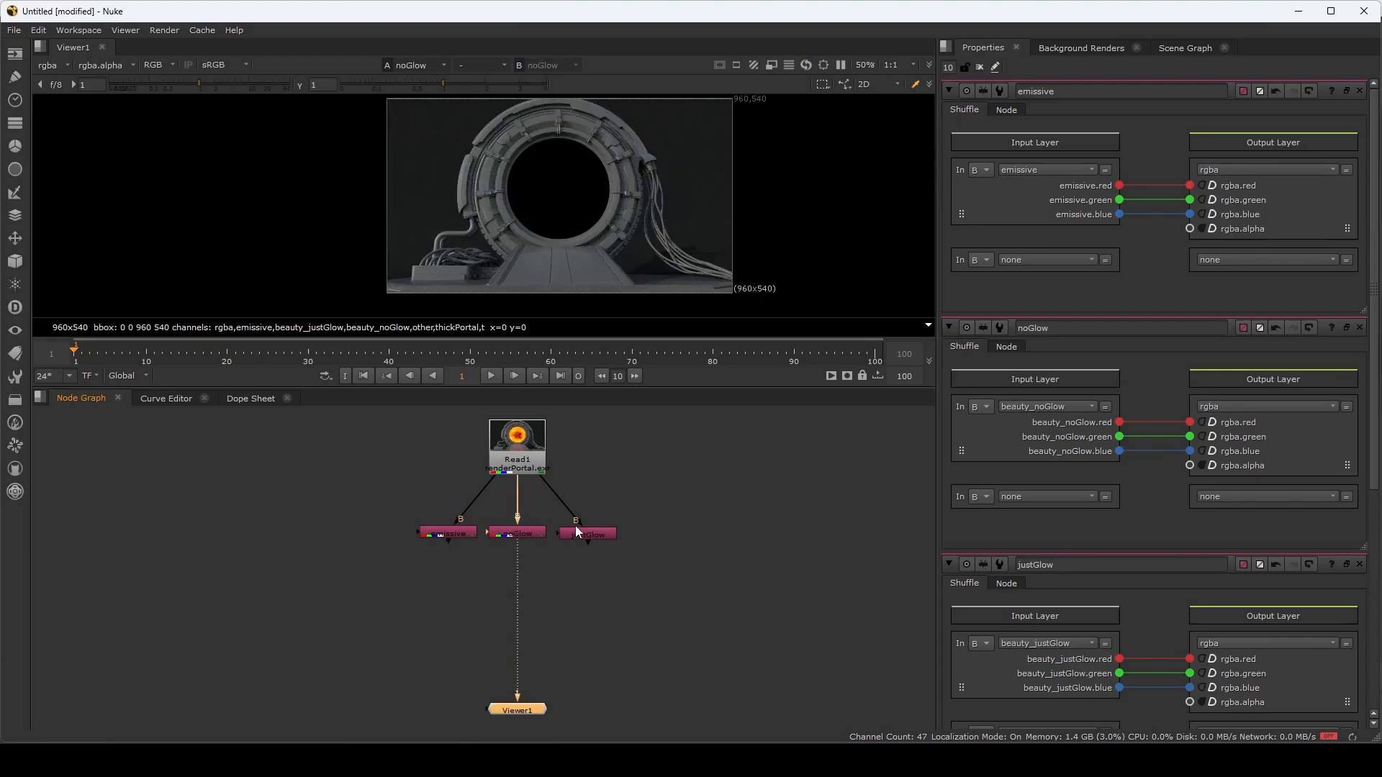
click(474, 531)
key(1)
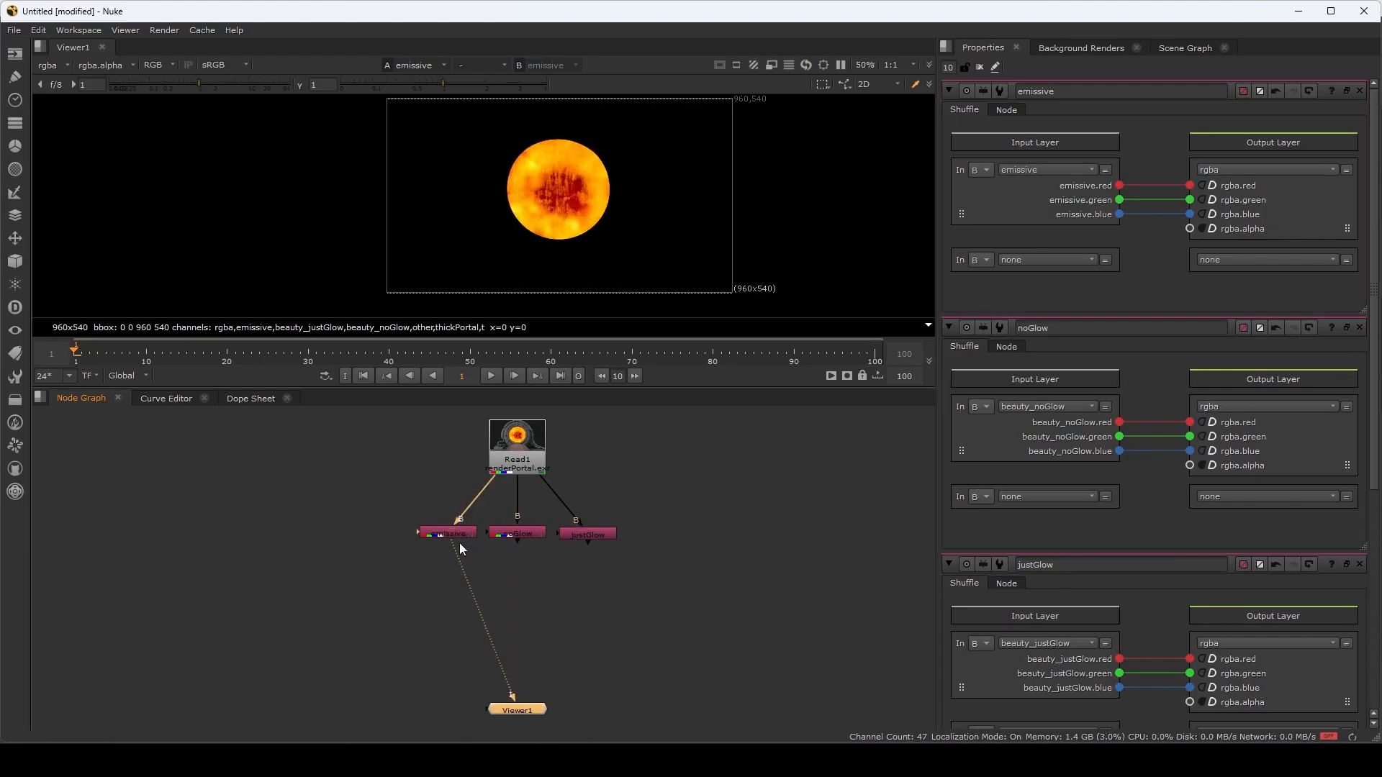
click(513, 534)
key(1)
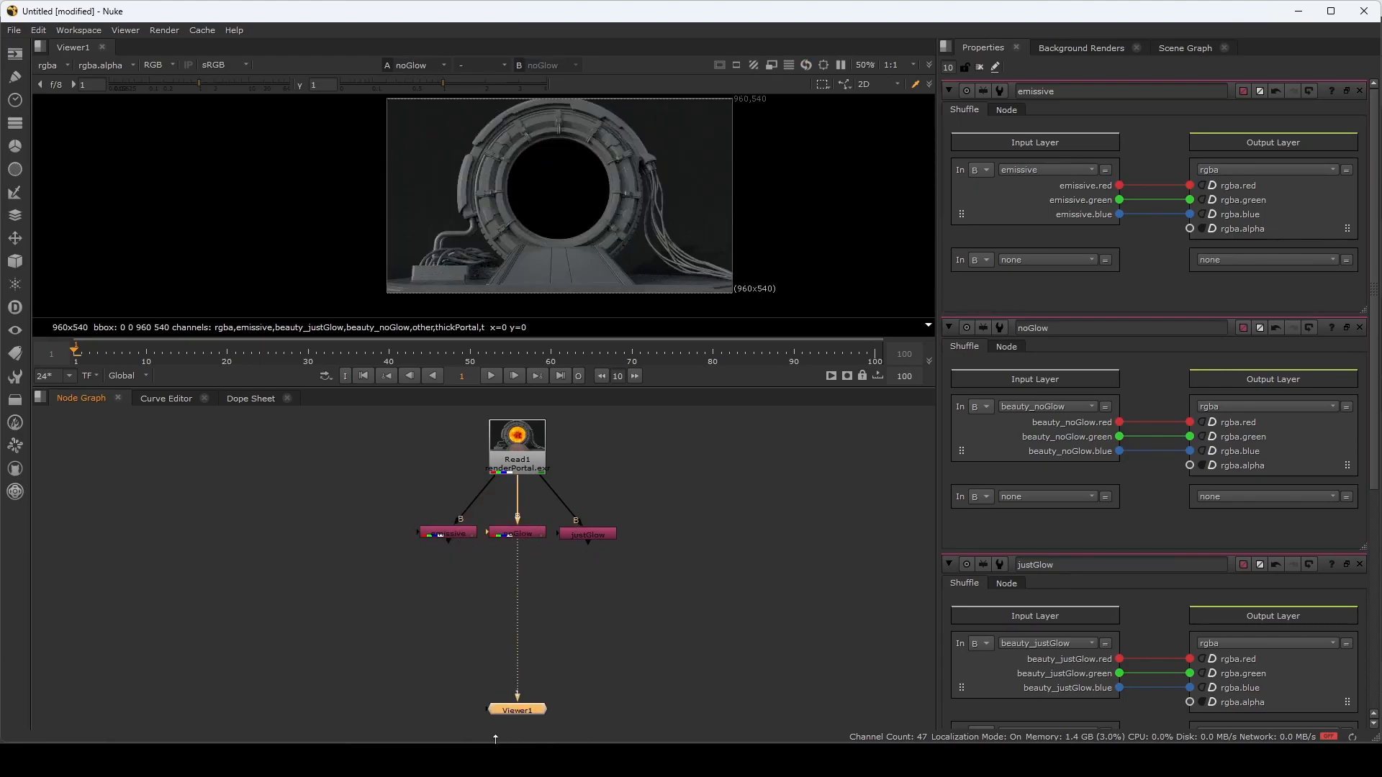
click(595, 533)
key(1)
click(524, 534)
key(1)
click(452, 534)
key(1)
click(529, 533)
key(1)
click(592, 533)
key(1)
- Add a Merge node below the Shuffle nodes, connect its B input to justGlow and A input to noGlow, and view it
key(Tab)
text(merge)
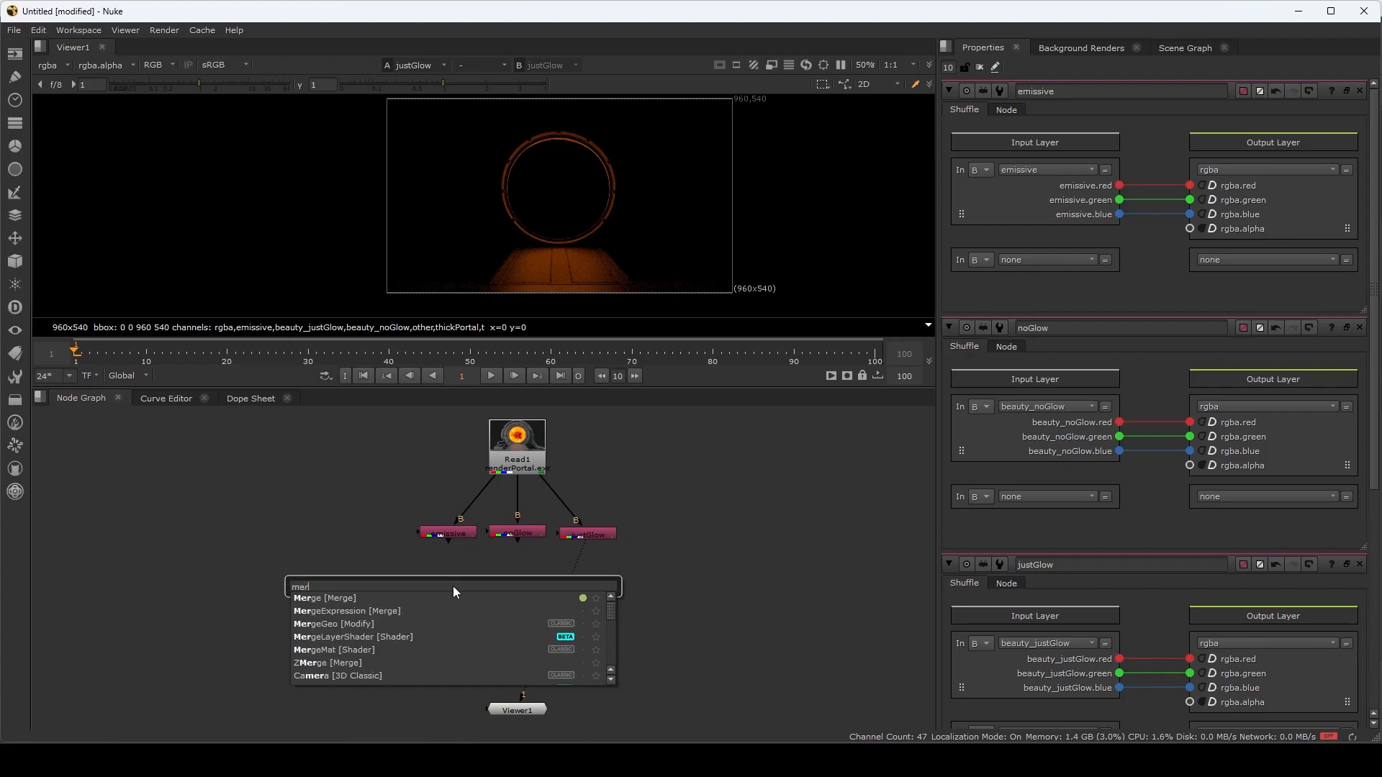
key(Return)
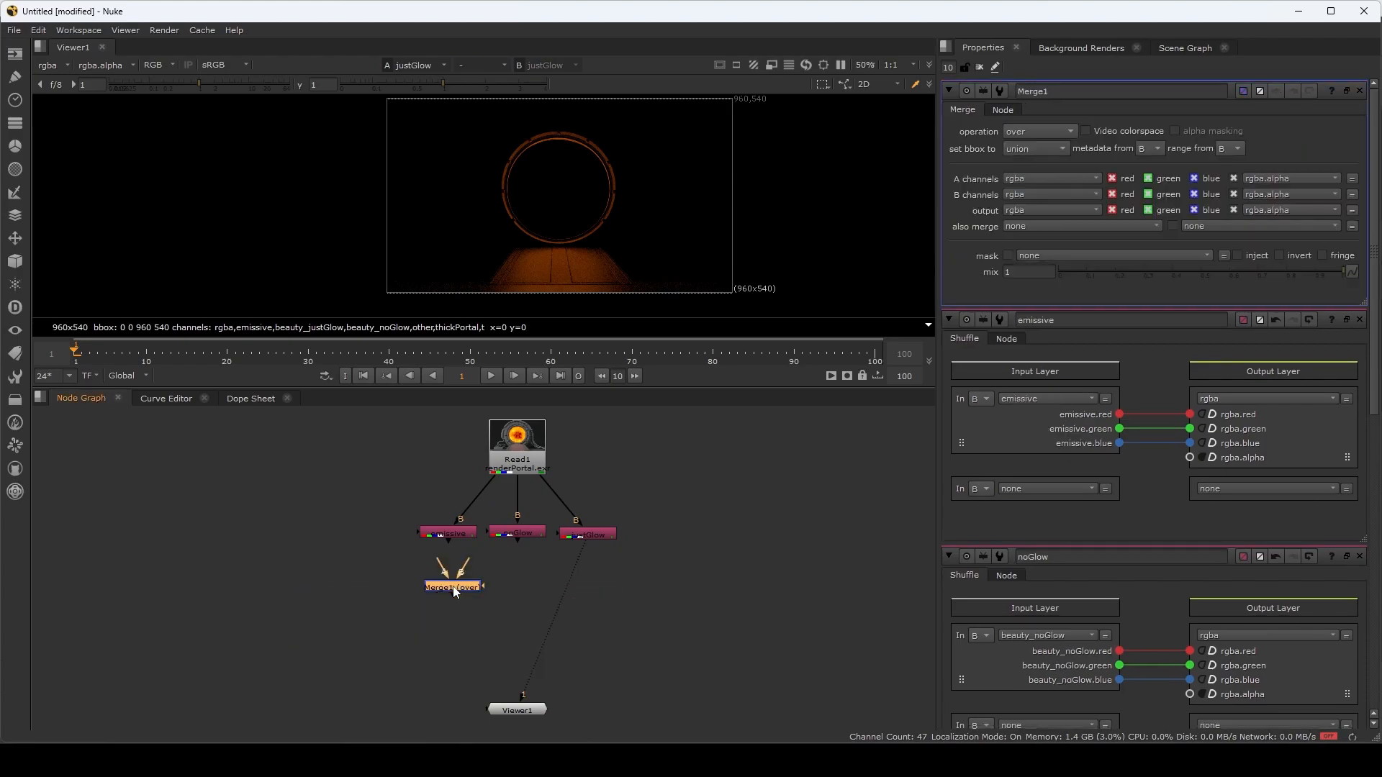
drag(452, 585, 517, 596)
drag(531, 591, 580, 538)
key(1)
drag(510, 586, 525, 528)
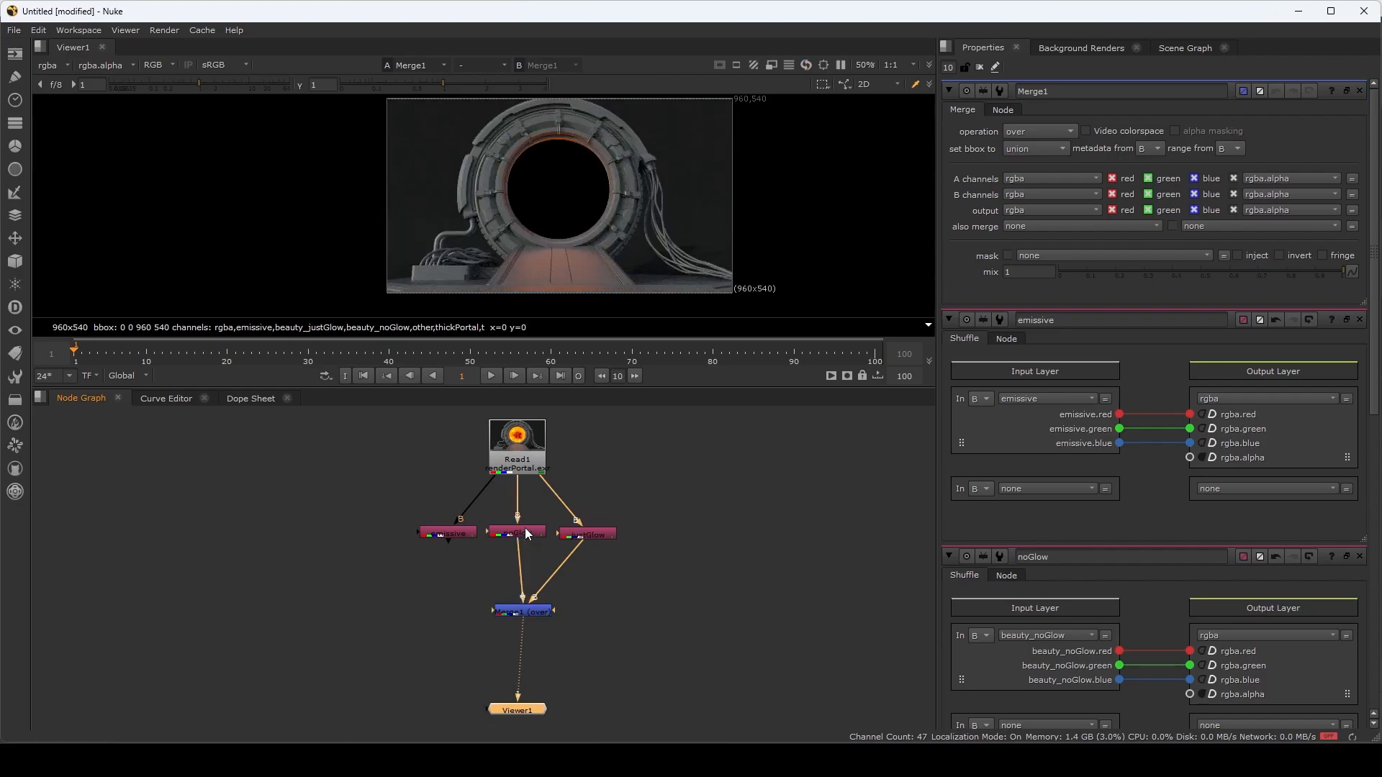
- Compare the noGlow pass, the Merge1 result and the original Read1 image in the viewer
click(534, 531)
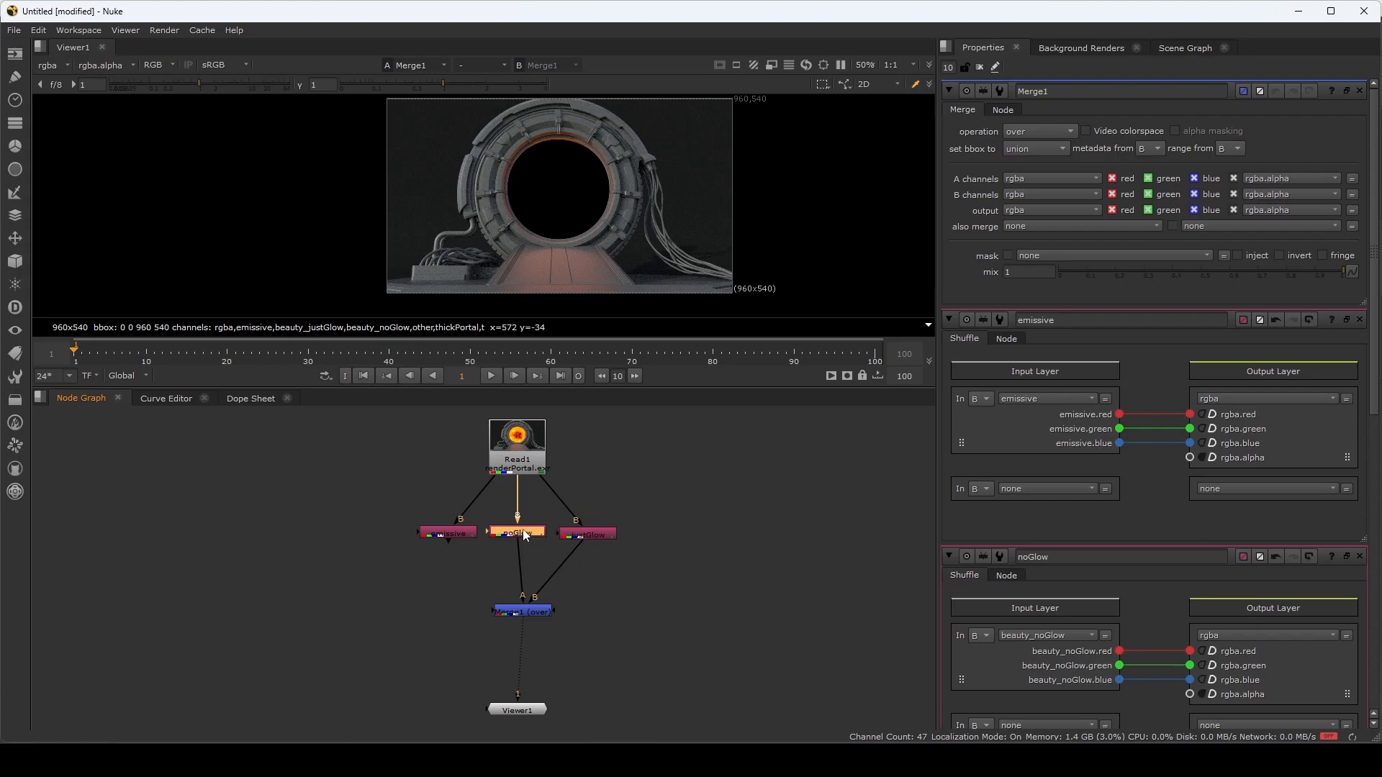
key(1)
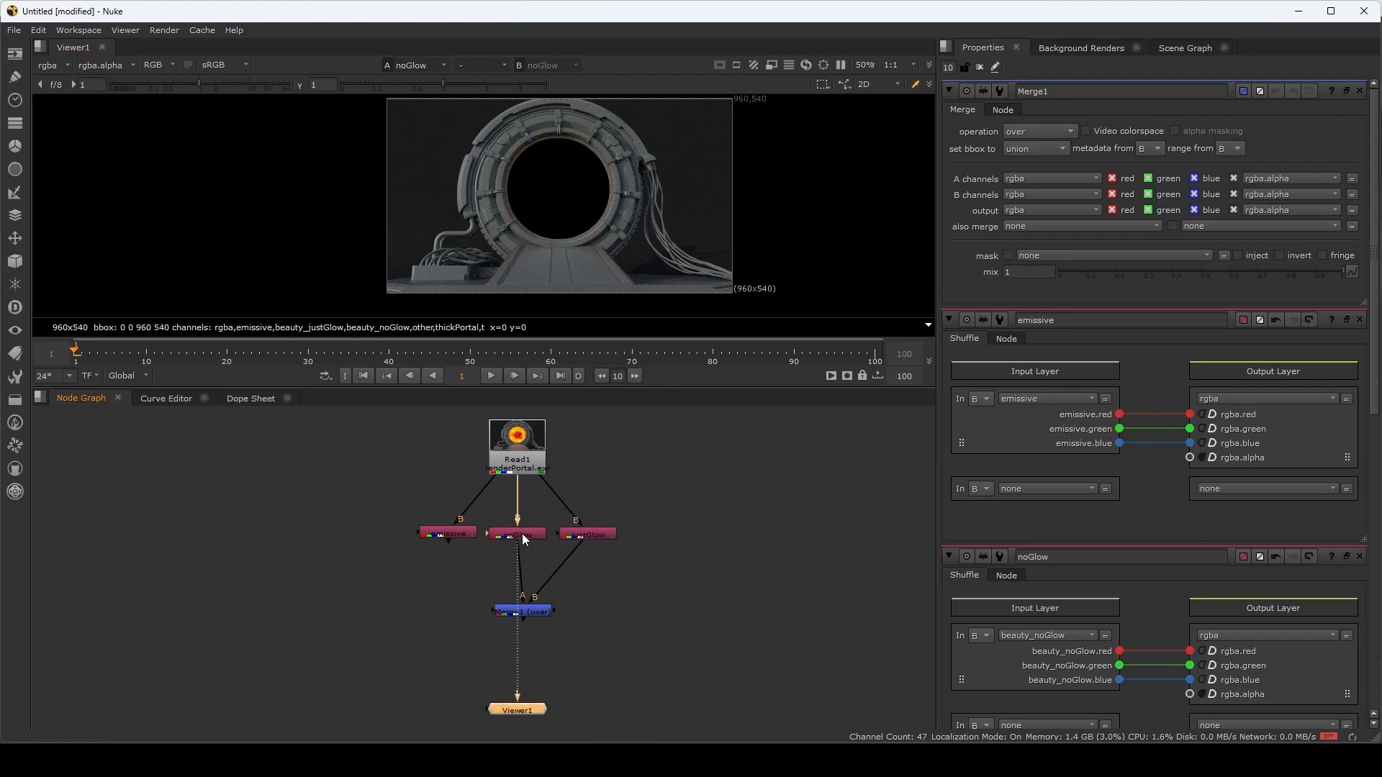
click(529, 609)
key(1)
click(494, 460)
key(1)
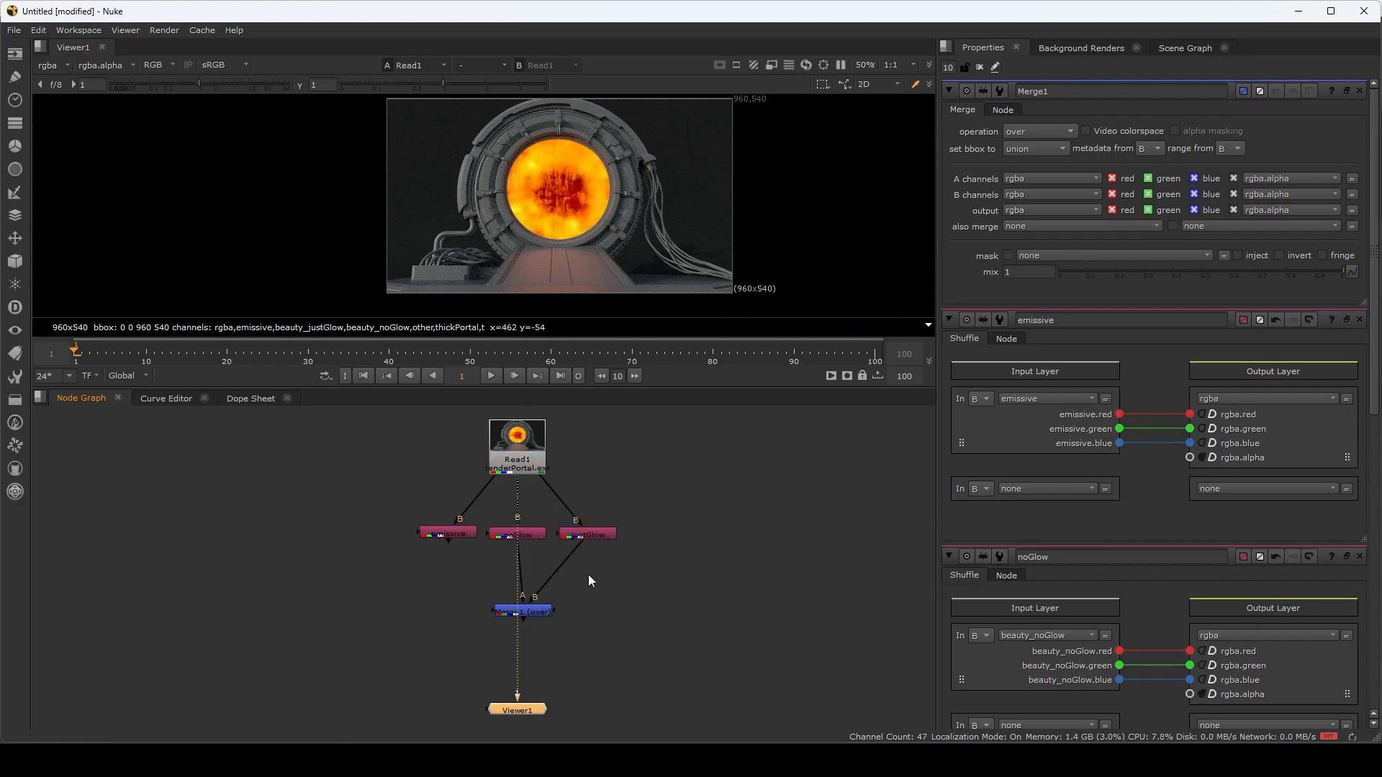
click(527, 611)
key(1)
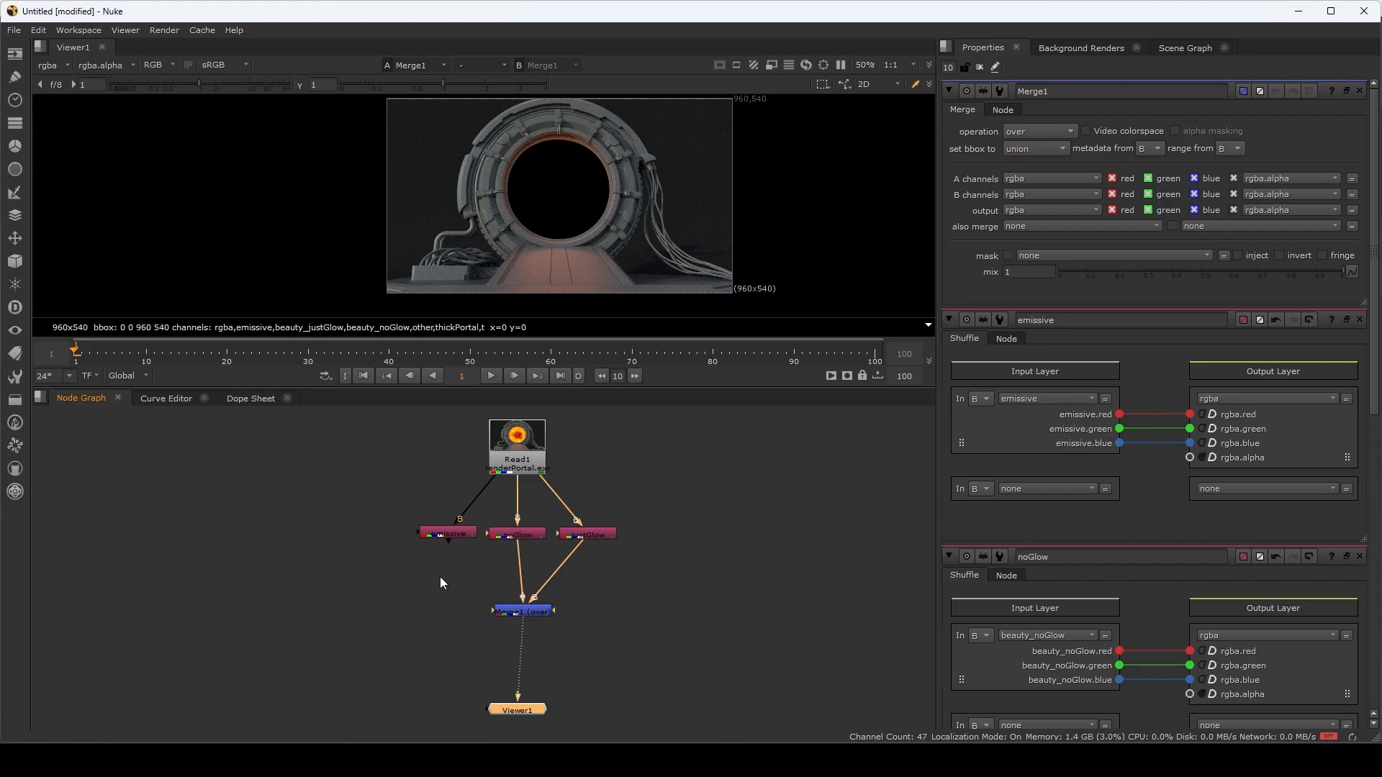
- Connect the emissive node to Merge1 as a second A input and compare the merged result with Read1
drag(449, 537, 507, 450)
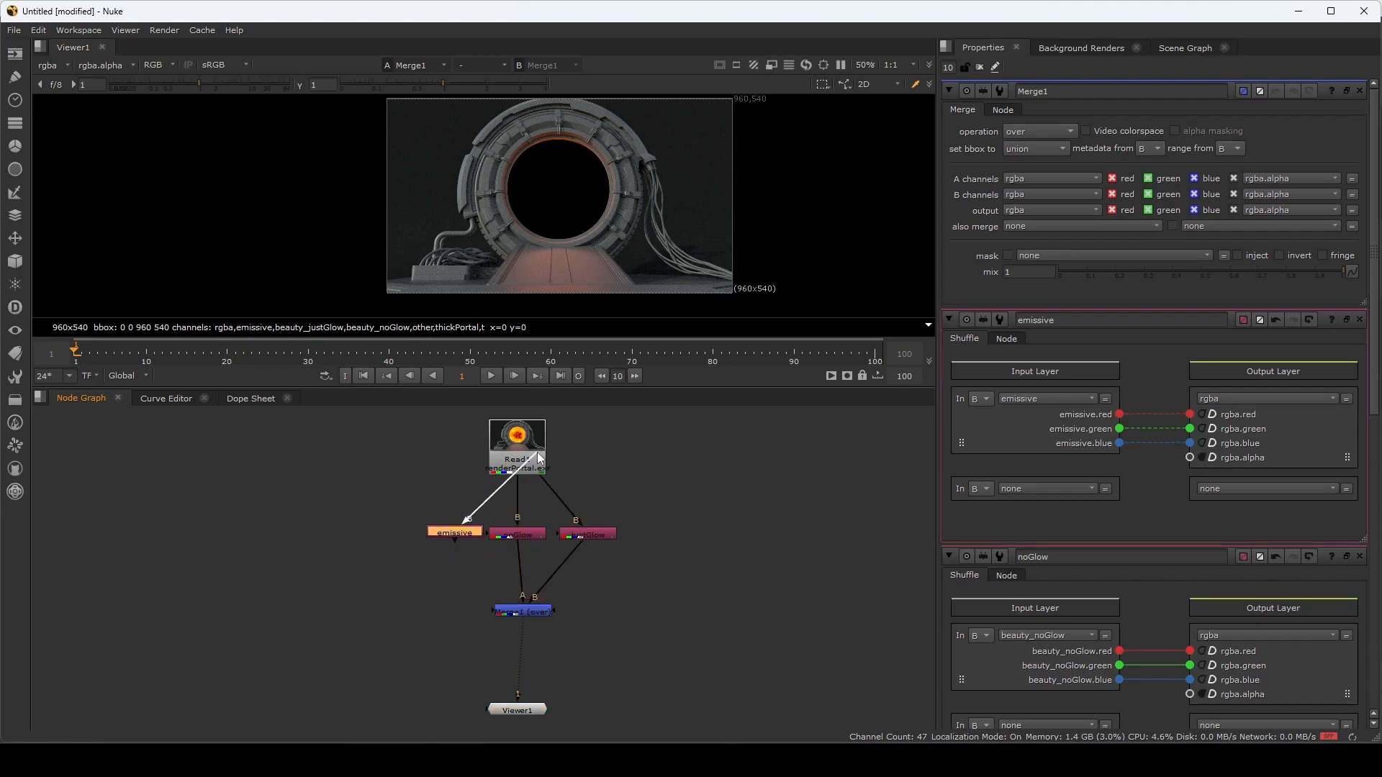
drag(461, 544, 525, 611)
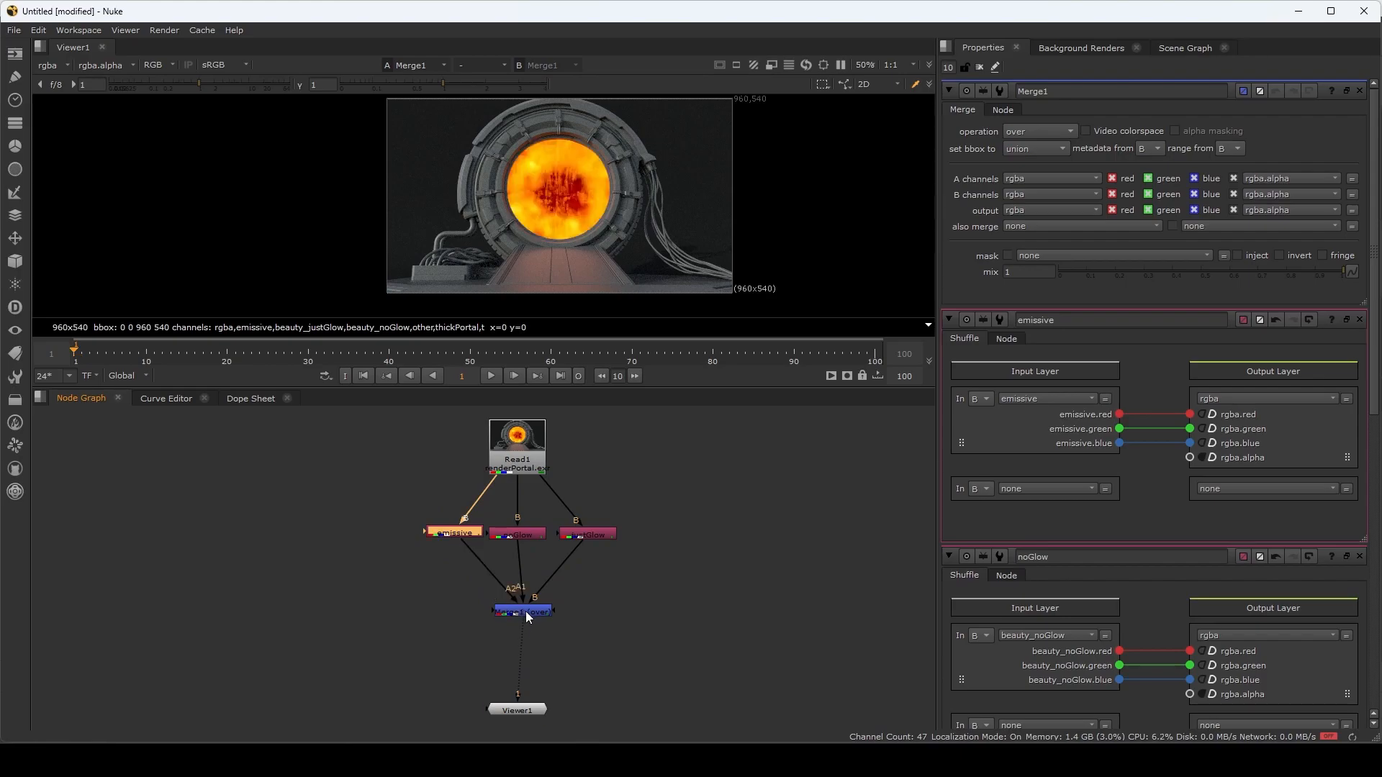
drag(445, 536, 437, 535)
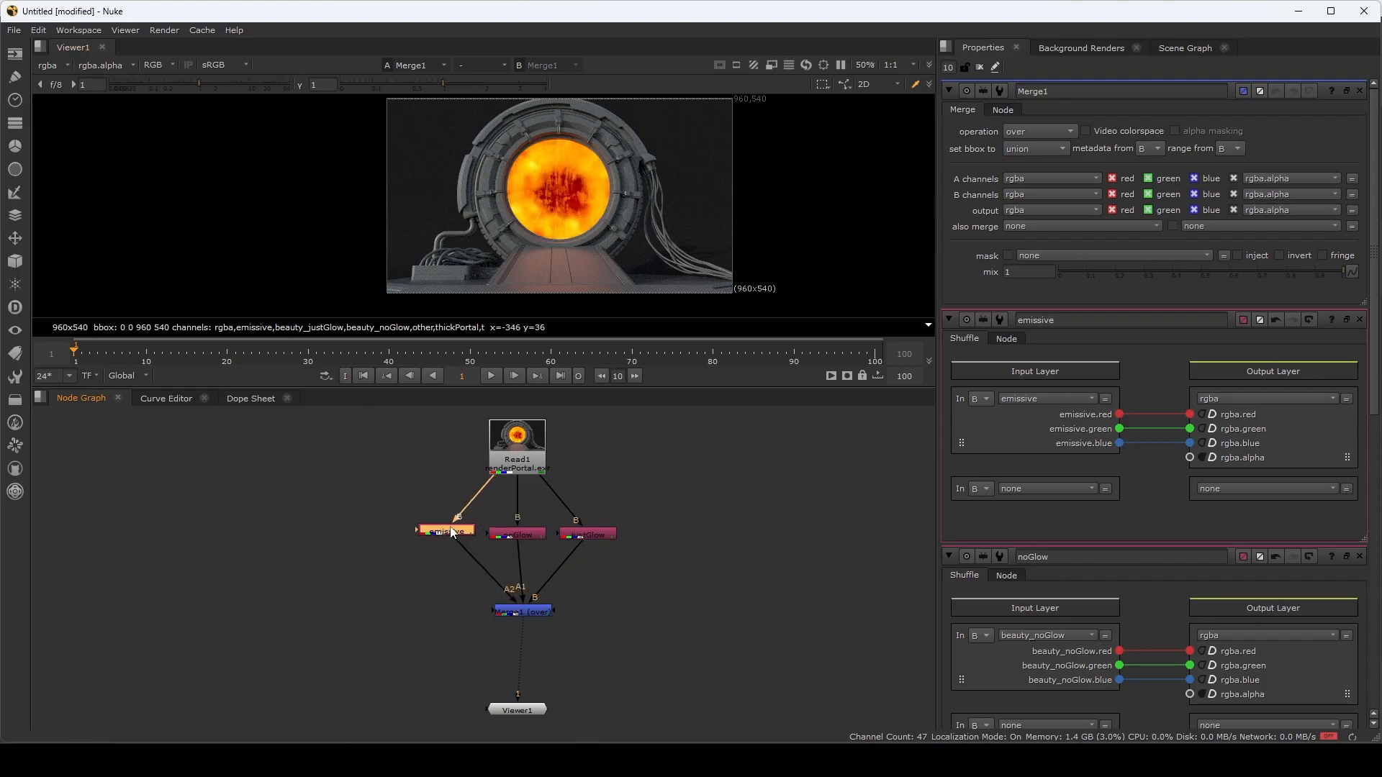
drag(517, 695, 530, 439)
click(531, 613)
key(1)
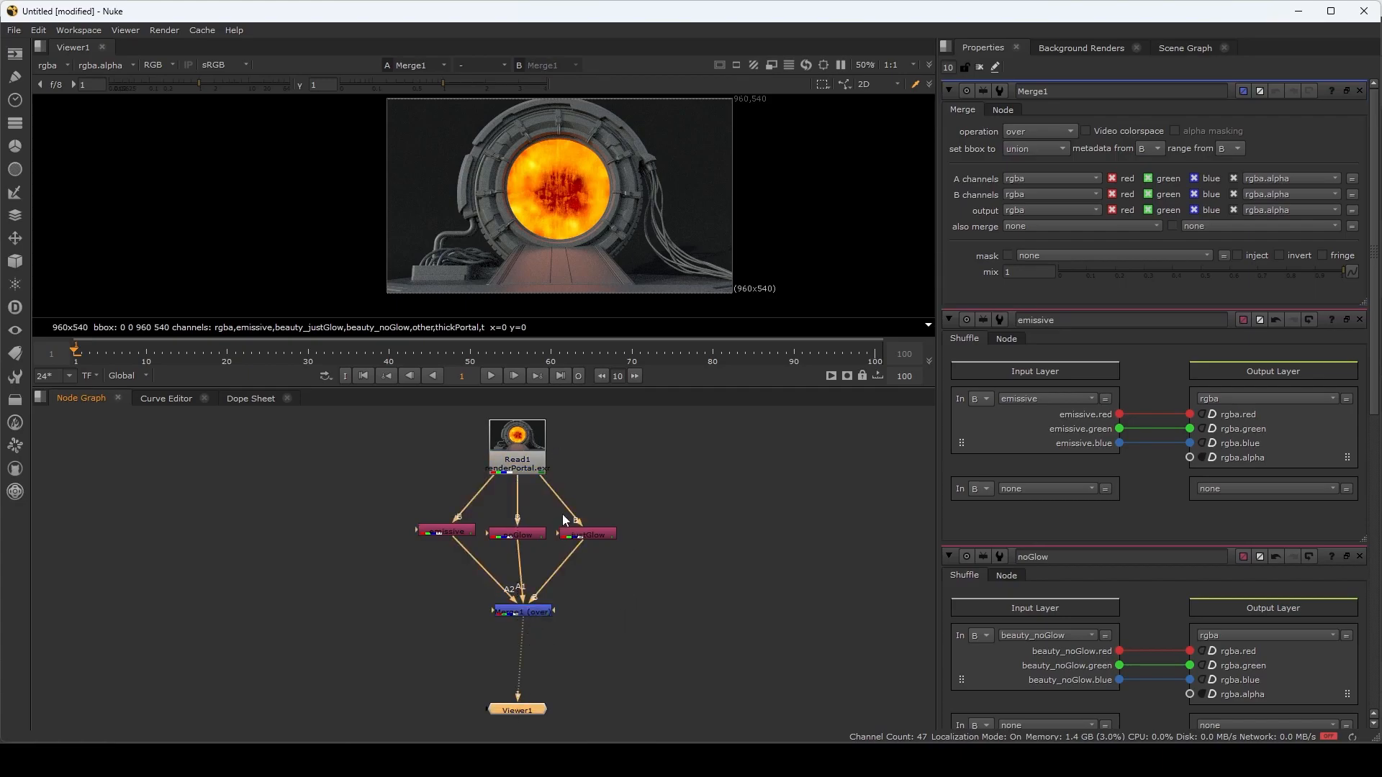
- Spread the Shuffle nodes apart and insert a Grade node with a gain of 1.42 between justGlow and Merge1
drag(464, 532, 434, 538)
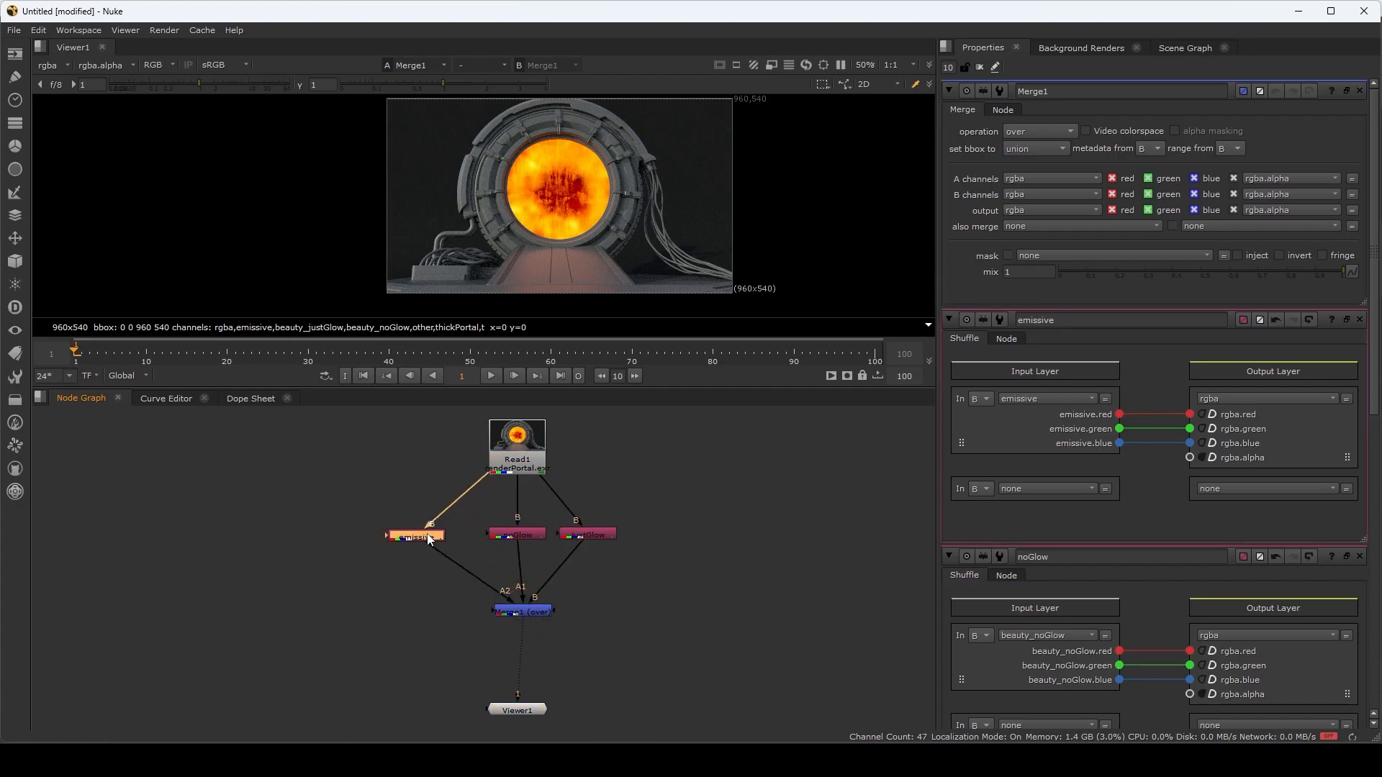
drag(539, 535, 623, 540)
key(Tab)
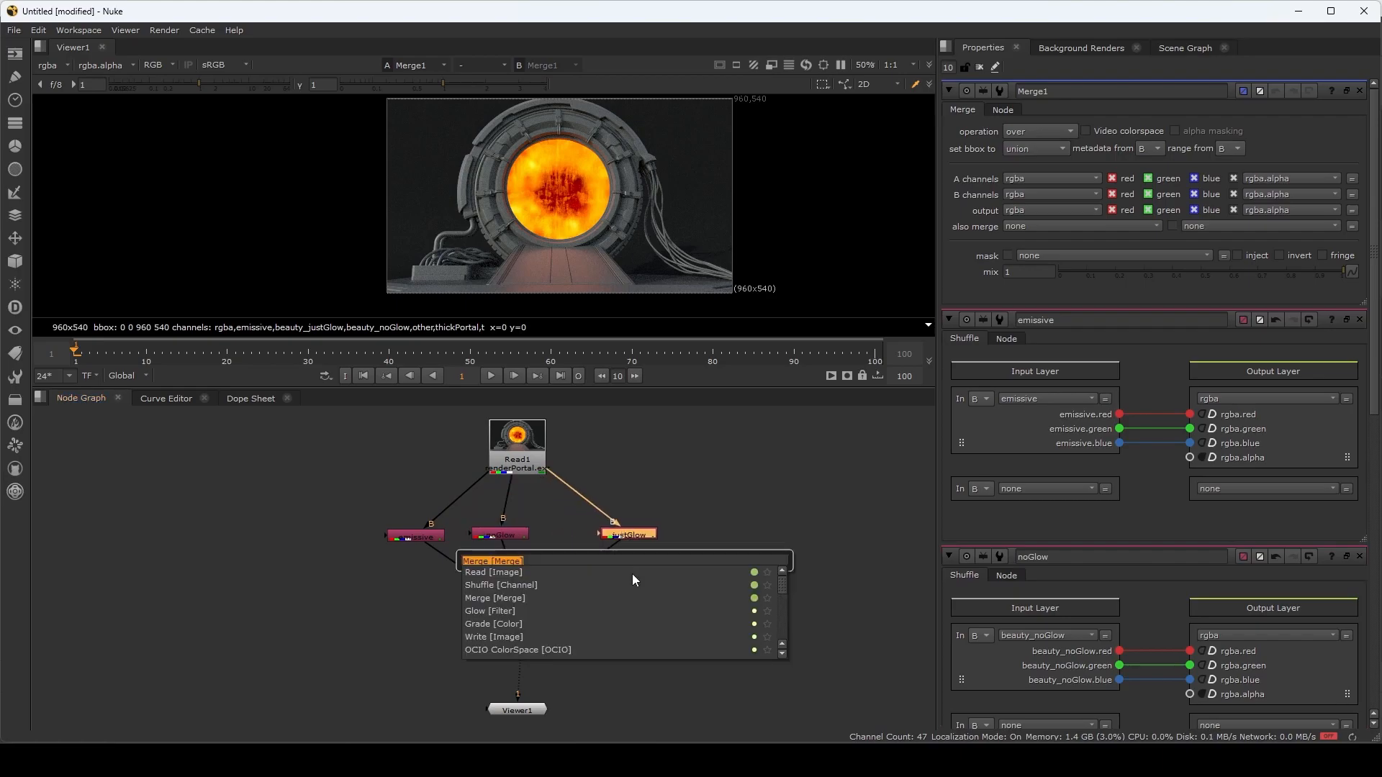
text(gr)
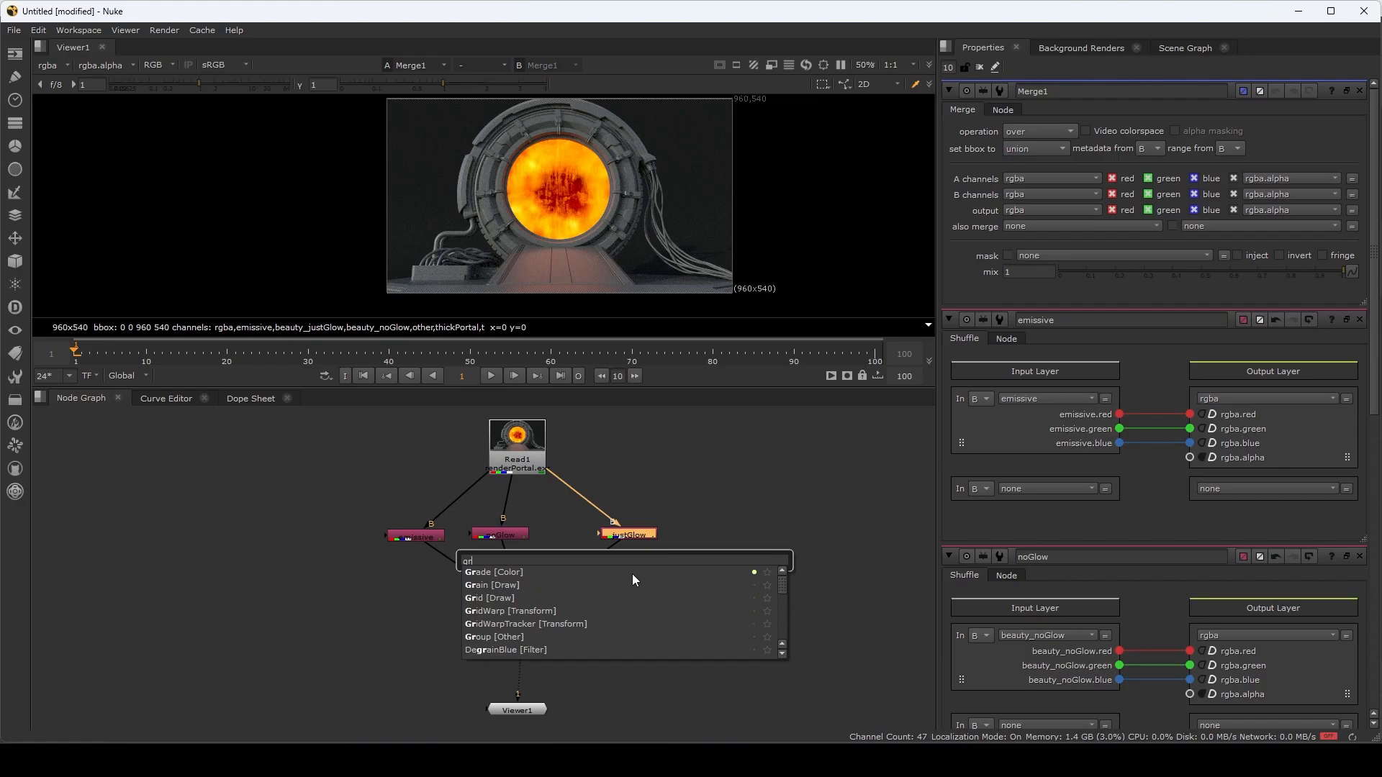
key(Return)
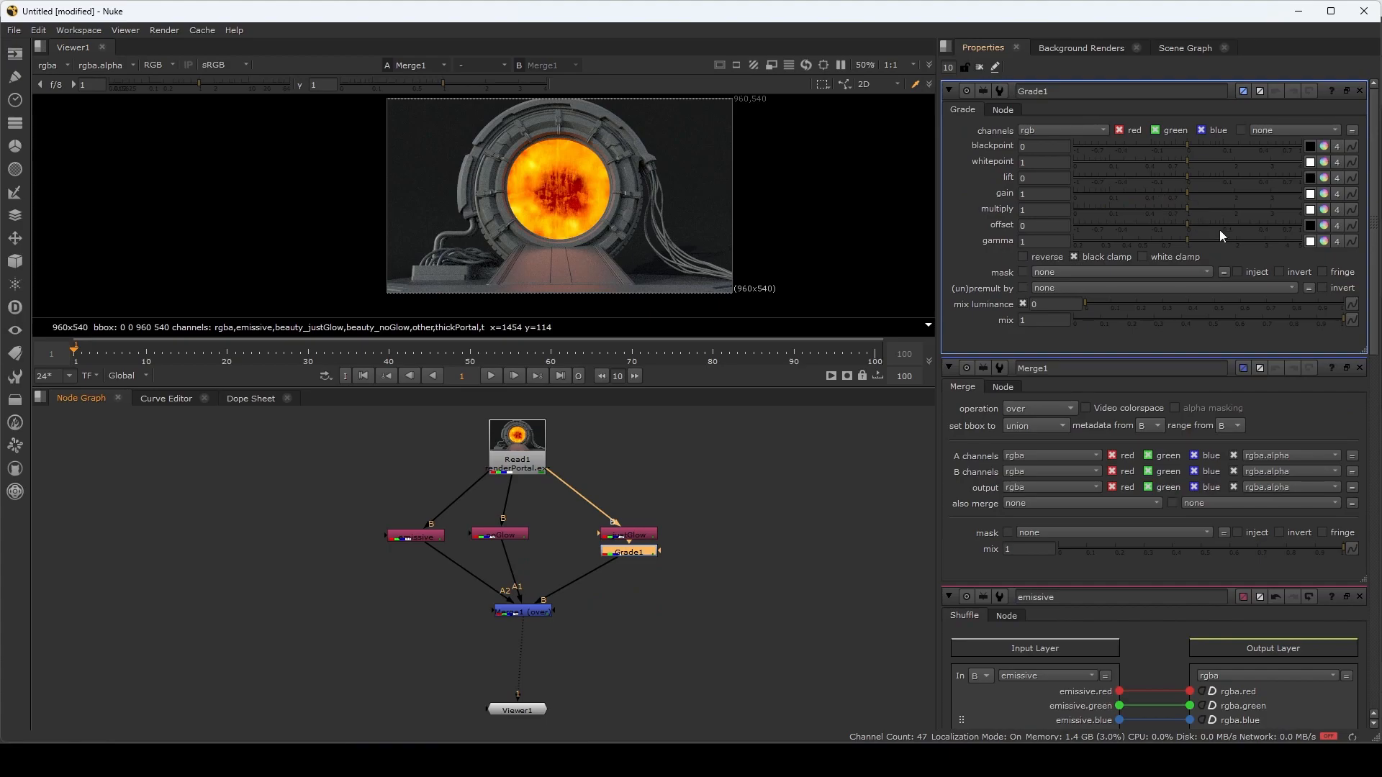
click(1199, 193)
mouse_move(1212, 185)
mouse_down()
mouse_move(1250, 185)
mouse_move(1142, 187)
mouse_move(1219, 188)
mouse_up()
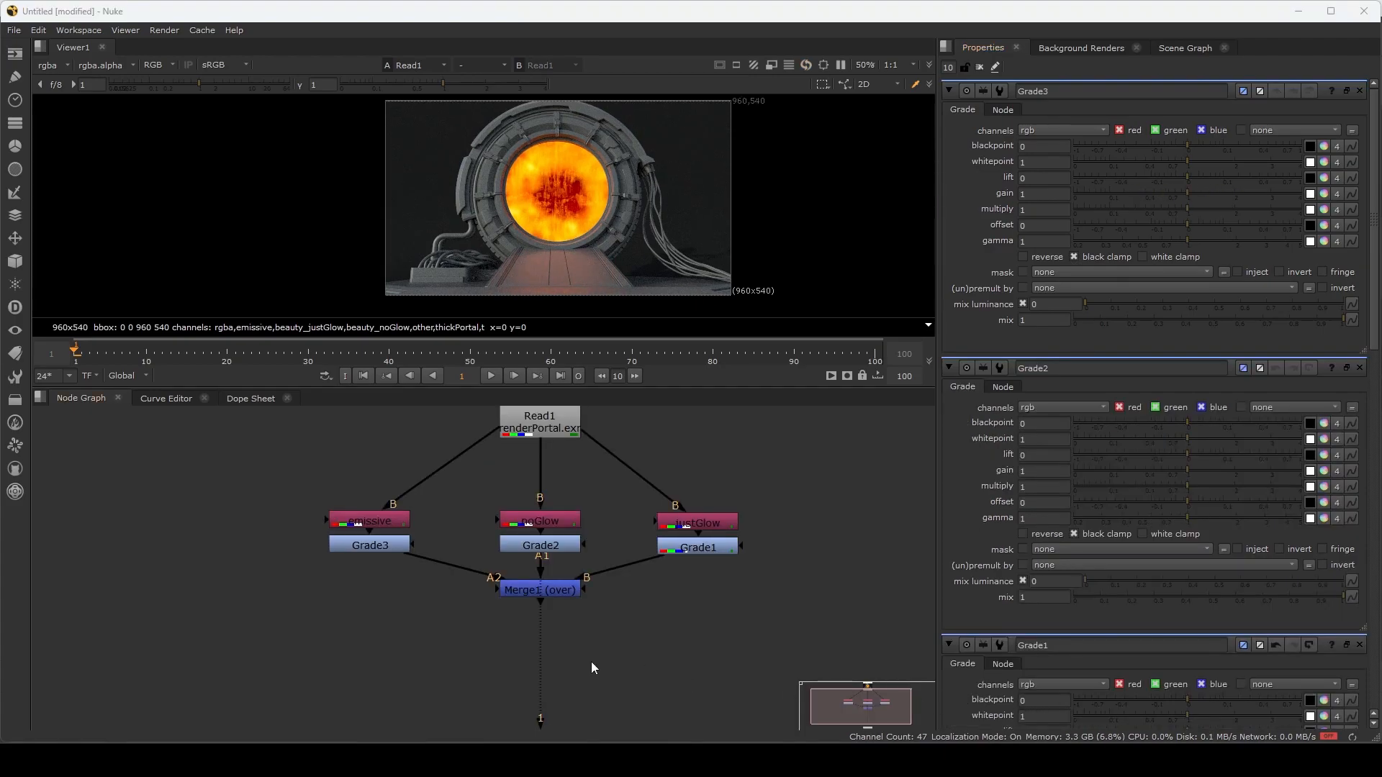
- Move Merge1 further down to leave more room below the three Grade nodes
middle_drag(602, 642, 619, 616)
click(712, 524)
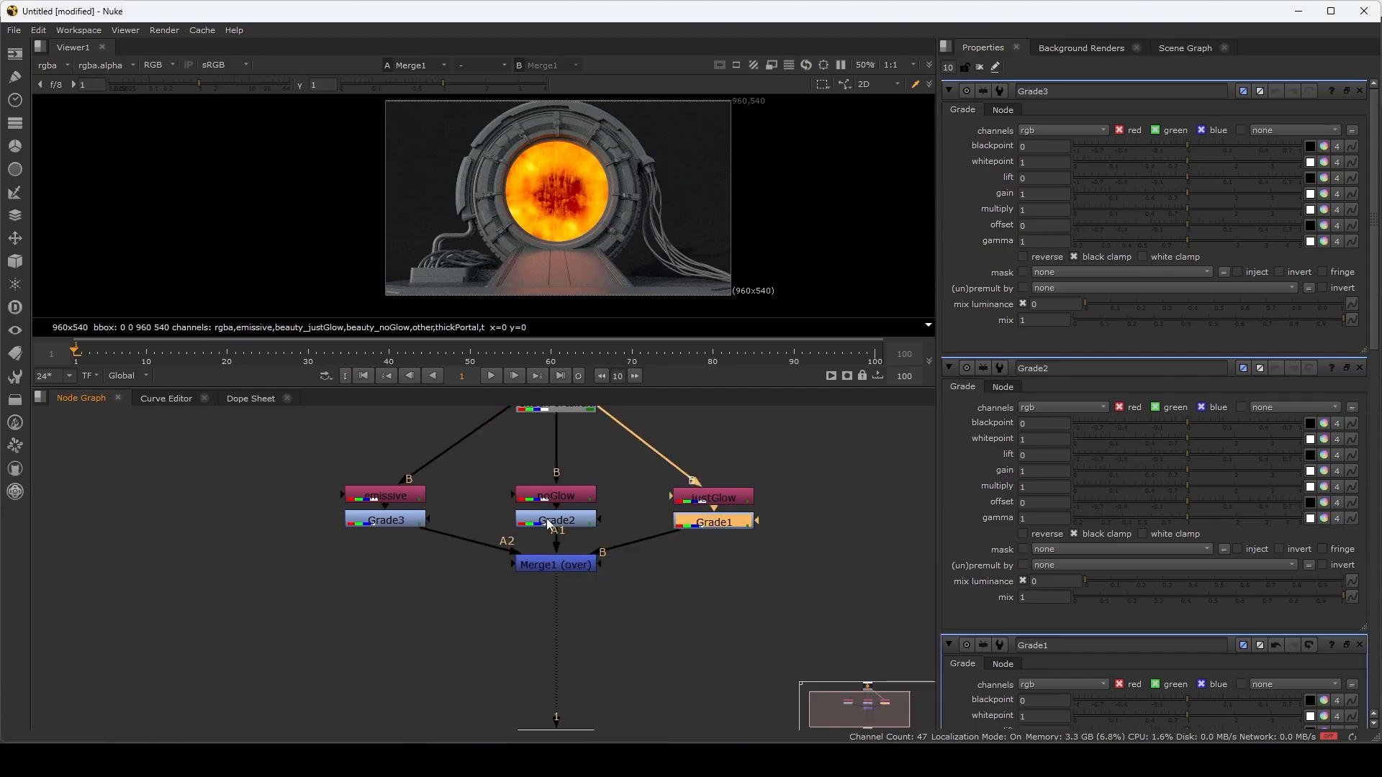
middle_drag(610, 474, 634, 537)
drag(579, 627, 578, 691)
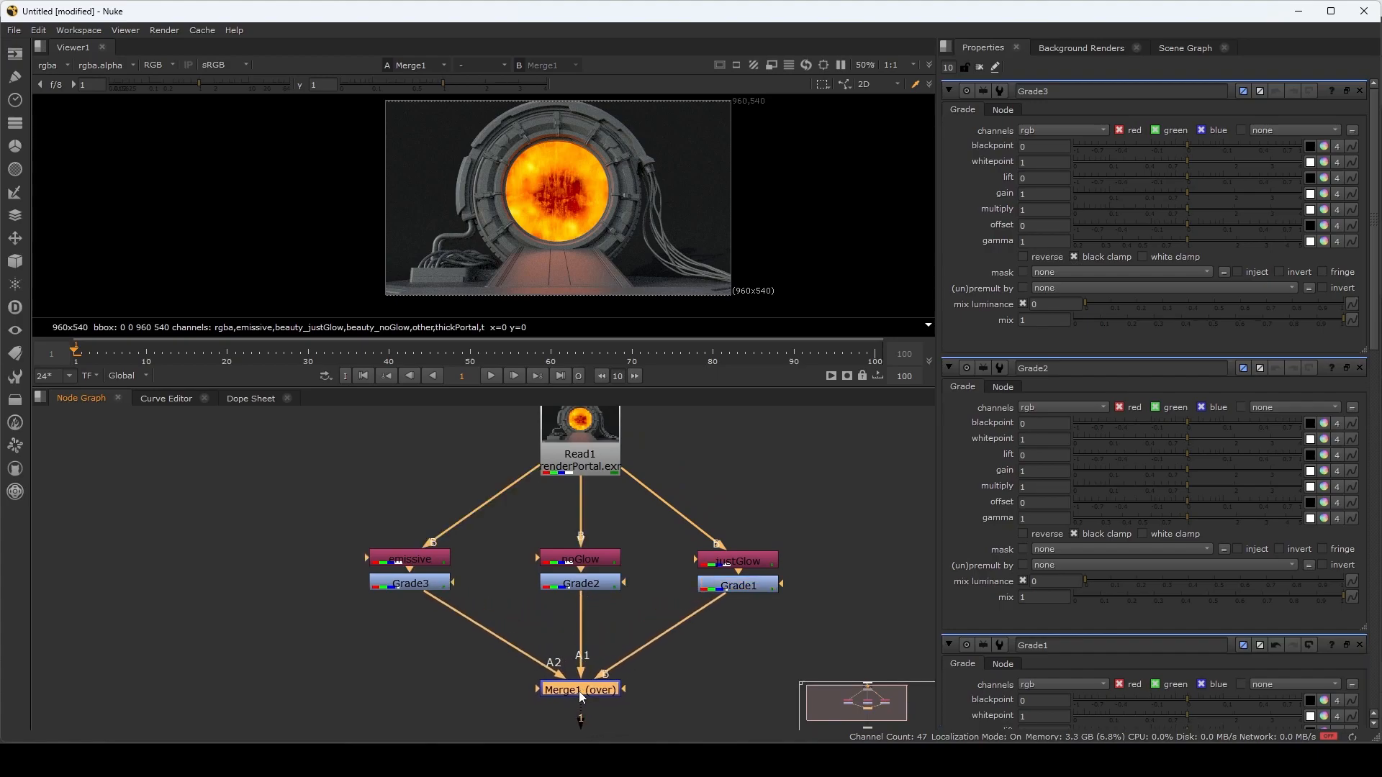
- Temporarily disable Grade1, compare Merge1 with the original Read1 image in the viewer, and re-enable Grade1
click(587, 418)
key(1)
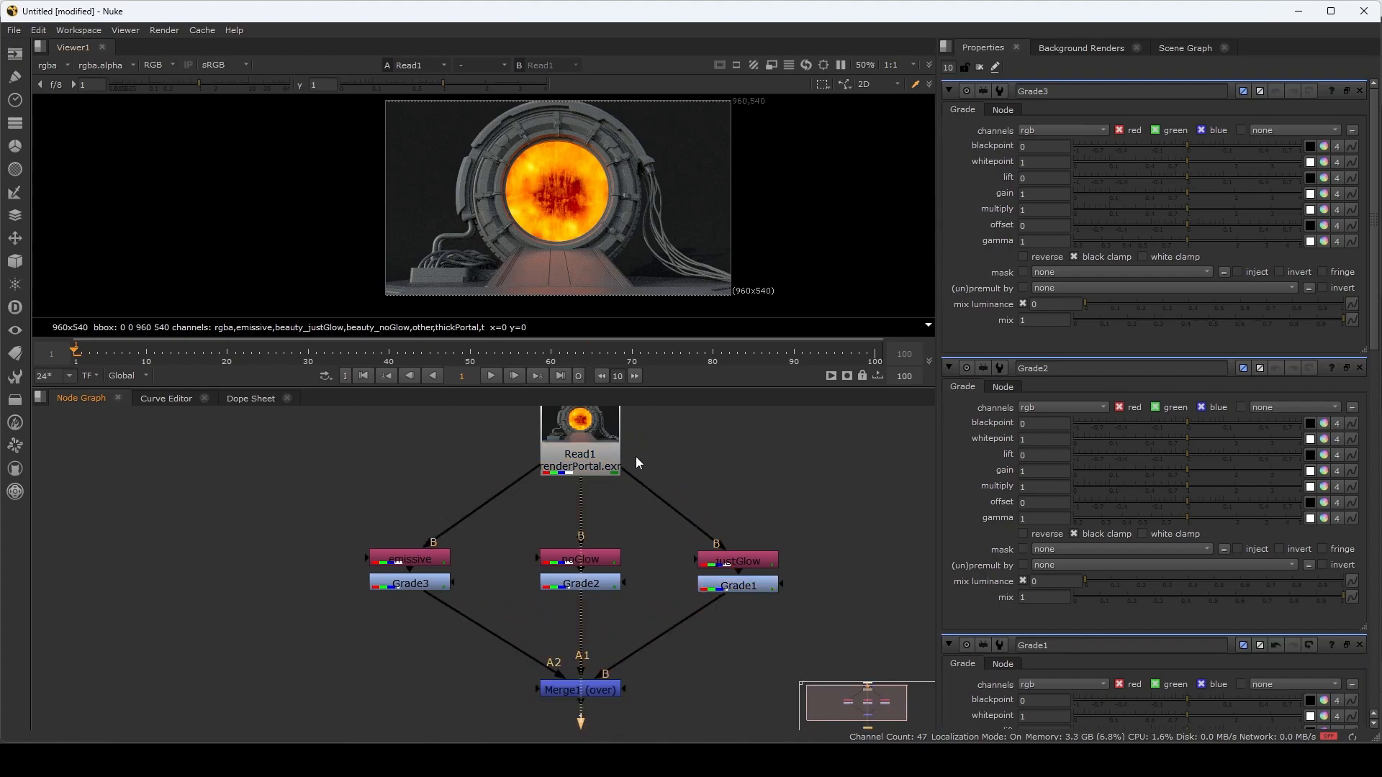
click(748, 503)
key(d)
click(591, 722)
click(590, 606)
key(1)
mouse_move(675, 589)
middle_down()
mouse_move(688, 666)
mouse_move(691, 554)
mouse_move(692, 577)
middle_up()
click(586, 441)
key(1)
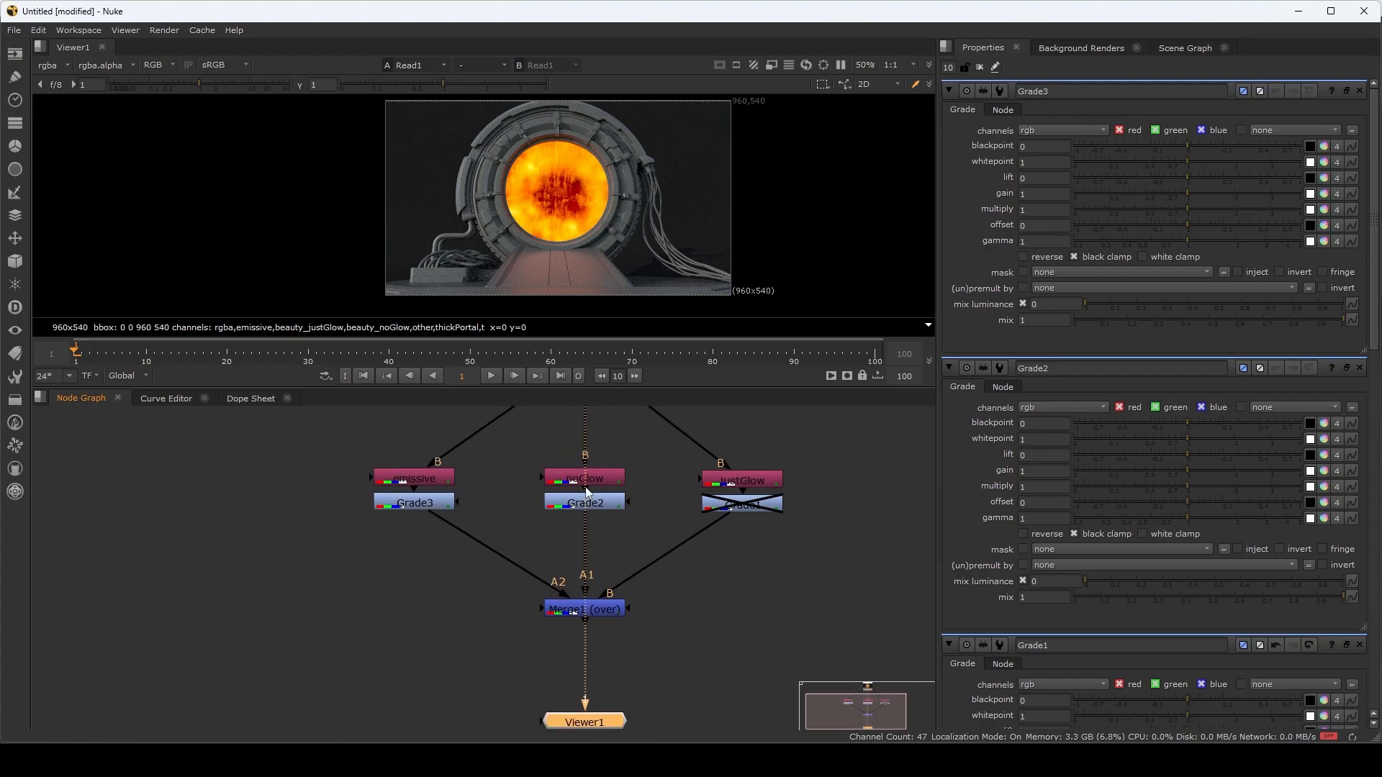
click(757, 508)
key(d)
middle_drag(751, 558, 761, 593)
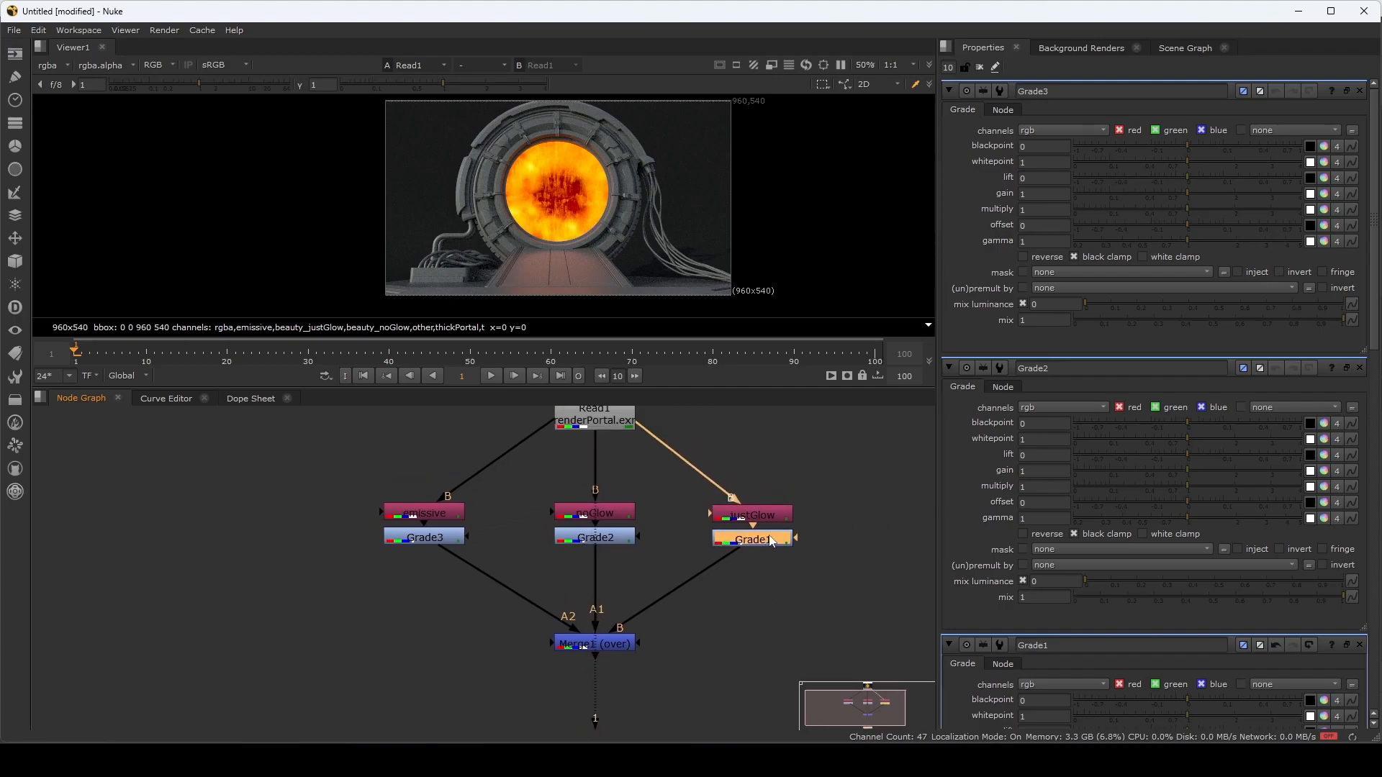
- Set the gain of Grade1 to 1.62 and view the Merge1 result
double_click(771, 541)
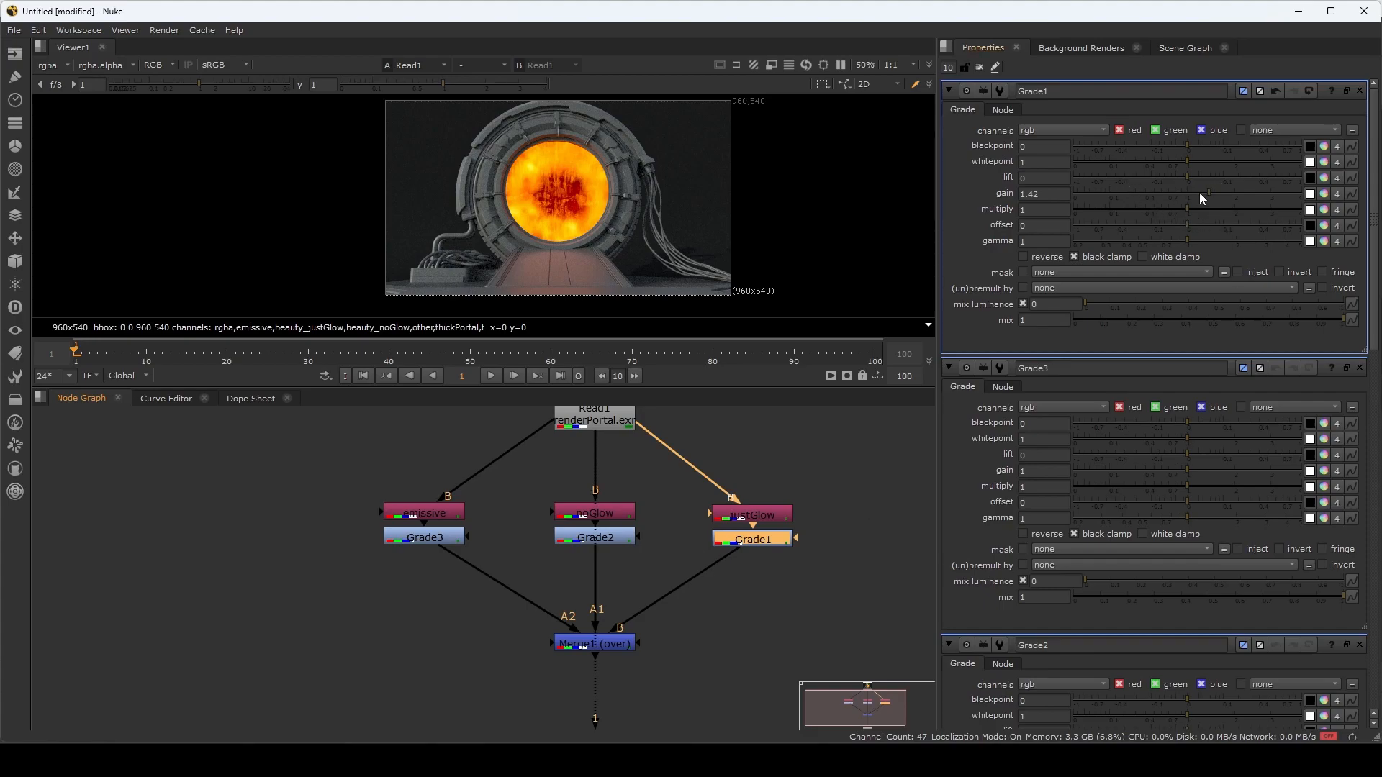
mouse_move(1209, 197)
mouse_down()
mouse_move(1268, 195)
mouse_move(1206, 199)
mouse_move(1218, 195)
mouse_up()
click(614, 642)
key(1)
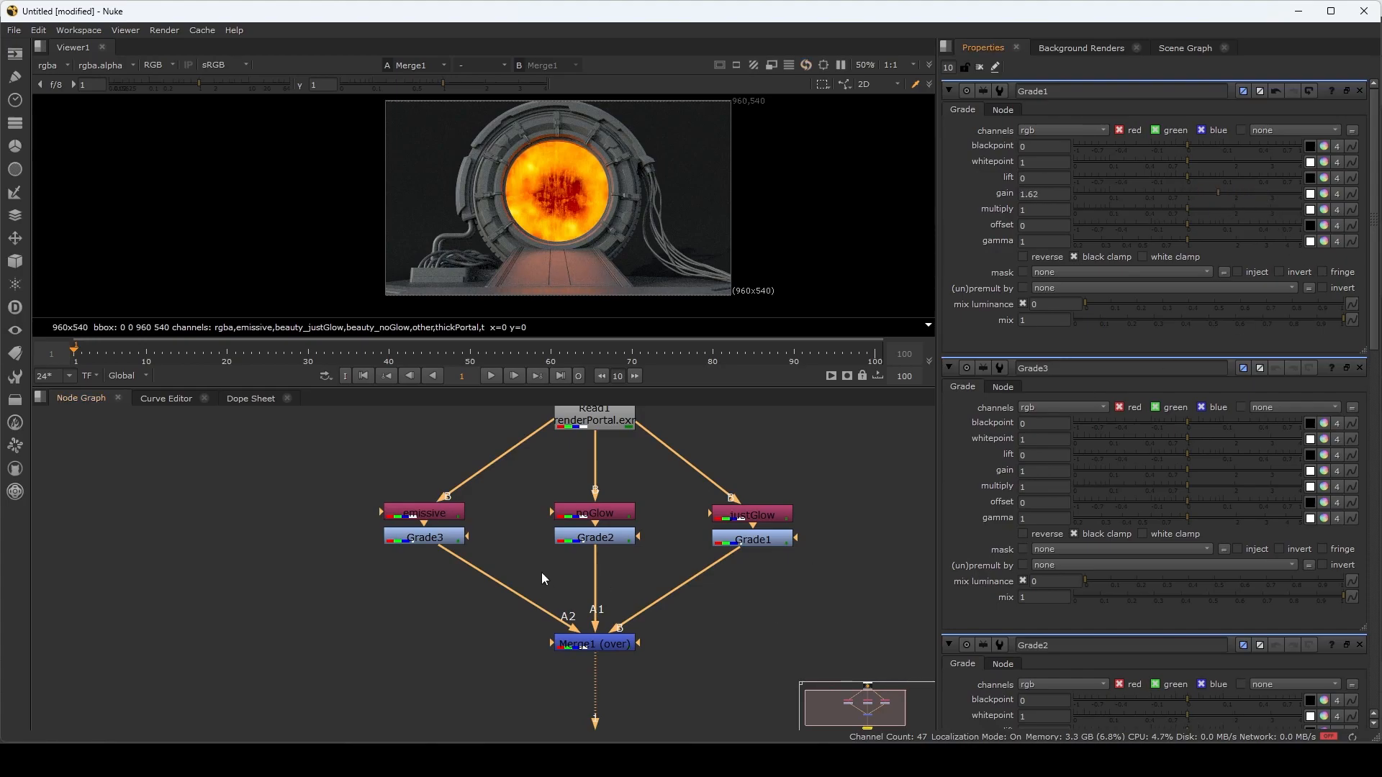
- Set the gain of Grade2 under noGlow to 1.34
click(619, 538)
double_click(622, 539)
mouse_move(1198, 190)
mouse_down()
mouse_move(1217, 193)
mouse_move(1206, 192)
mouse_up()
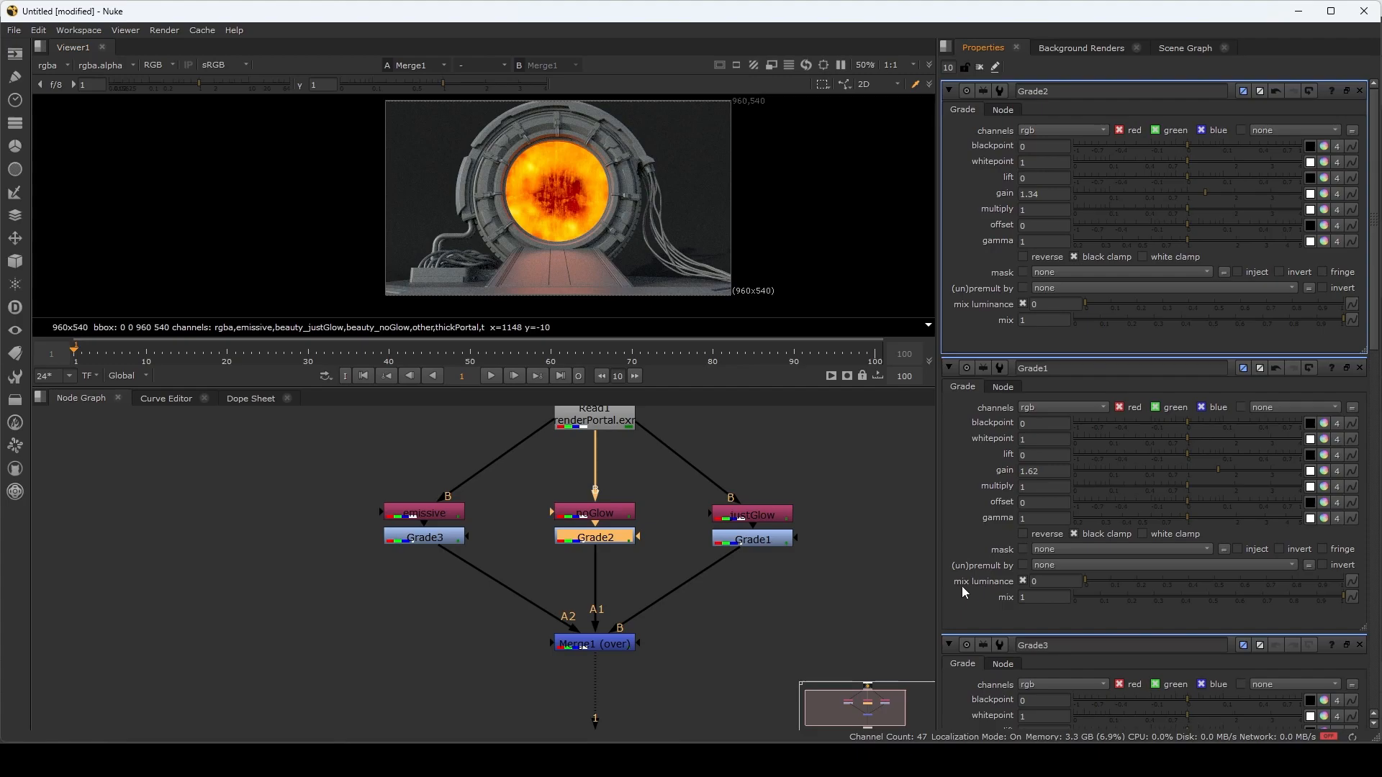
- Try a lower gain on Grade3 under emissive and undo the change
double_click(452, 537)
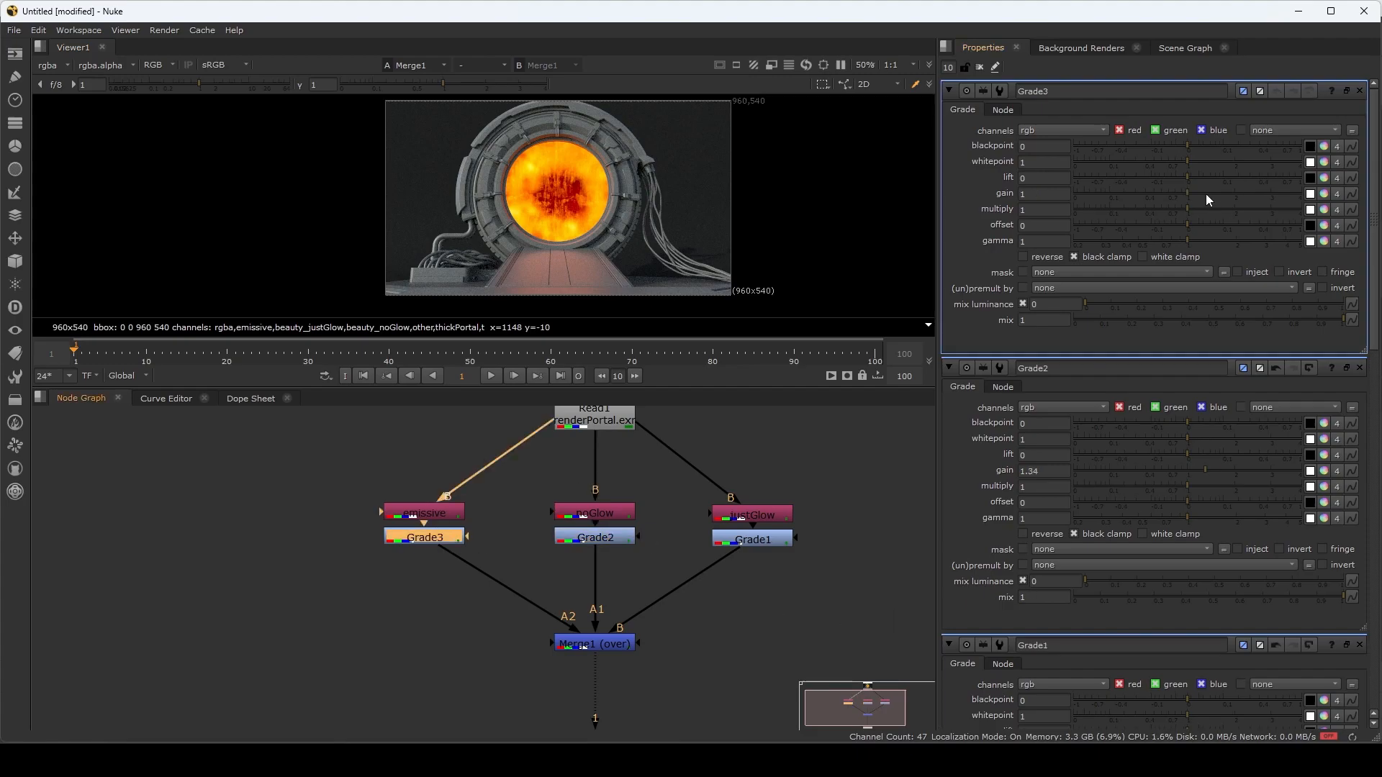
drag(1190, 191, 1147, 192)
key(ctrl+z)
- Nudge Viewer1 lower and toggle Grade2 to check its effect on the merged image
middle_drag(690, 619, 727, 573)
click(628, 697)
drag(630, 705, 637, 723)
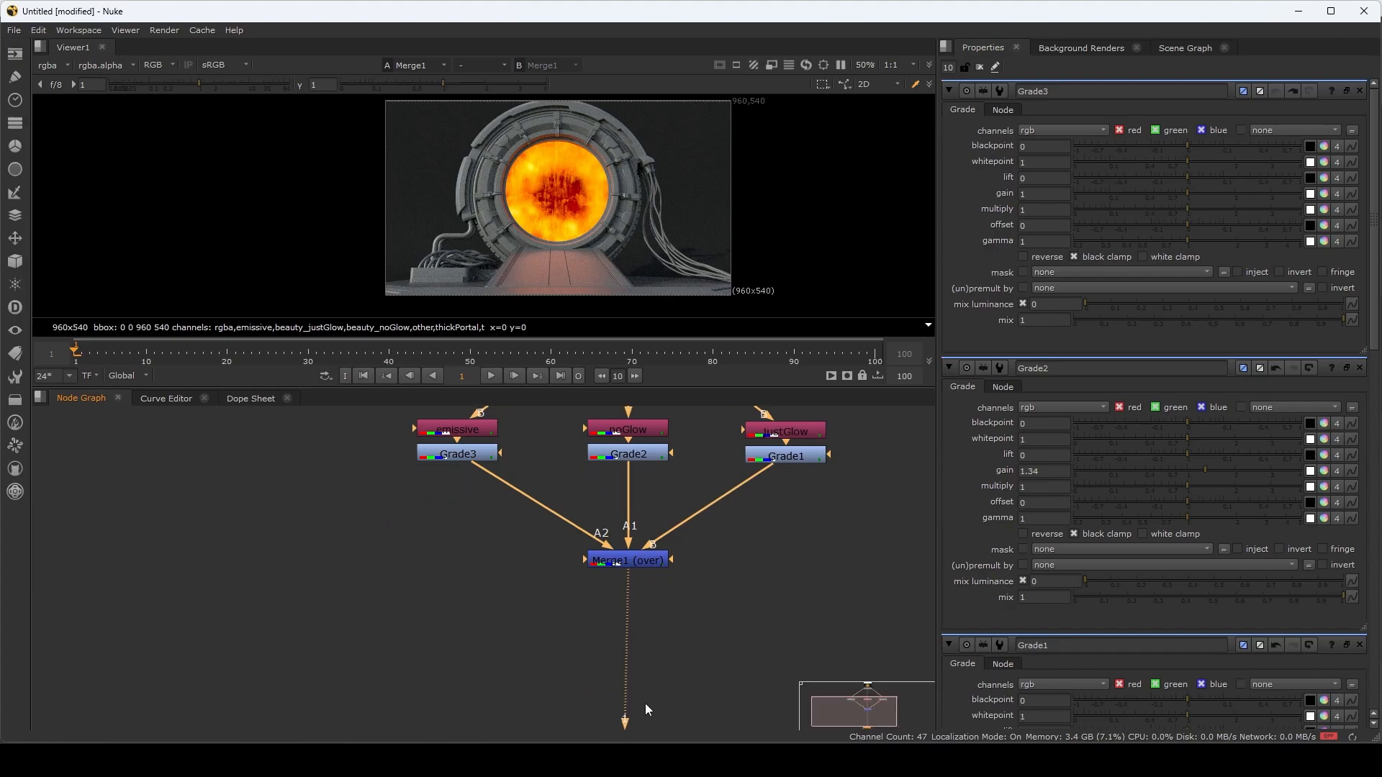
click(792, 460)
click(685, 660)
middle_drag(683, 661, 650, 673)
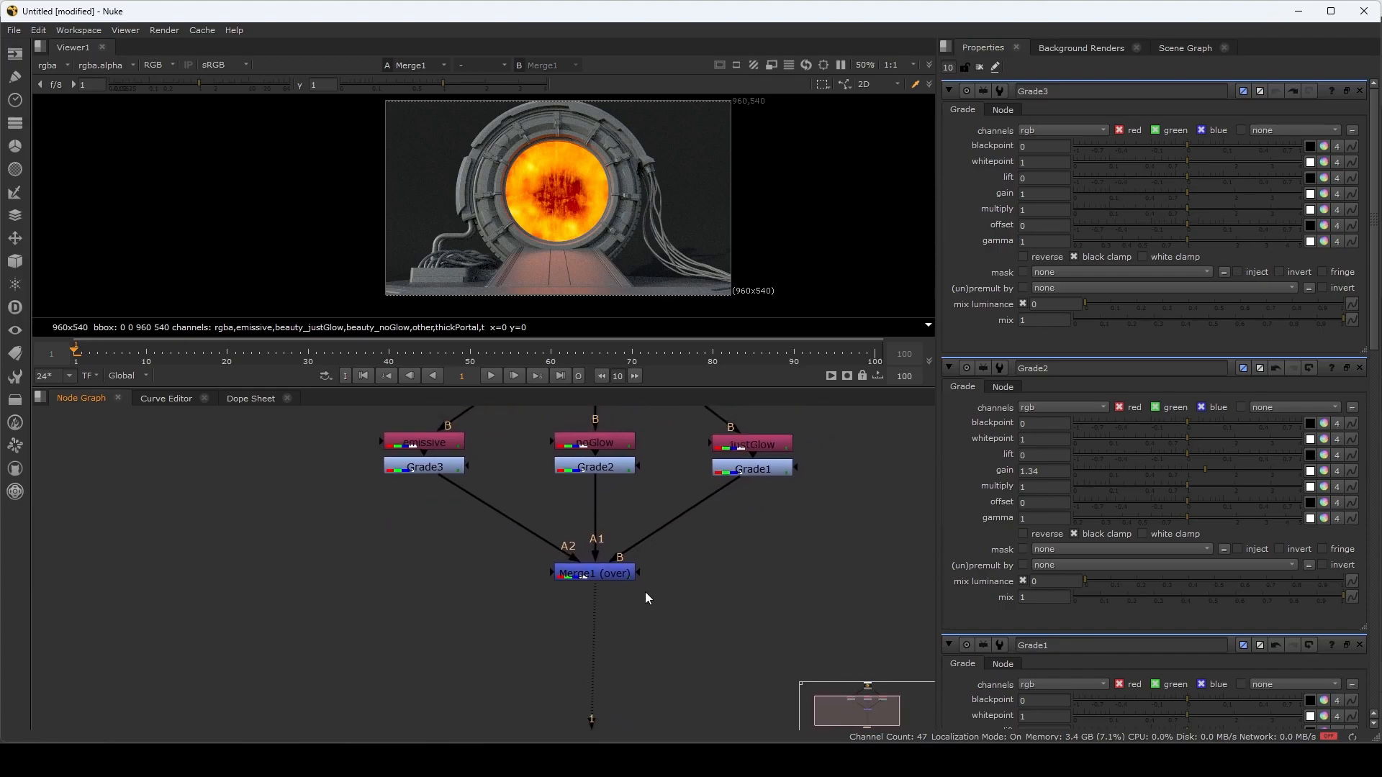
click(410, 465)
click(594, 466)
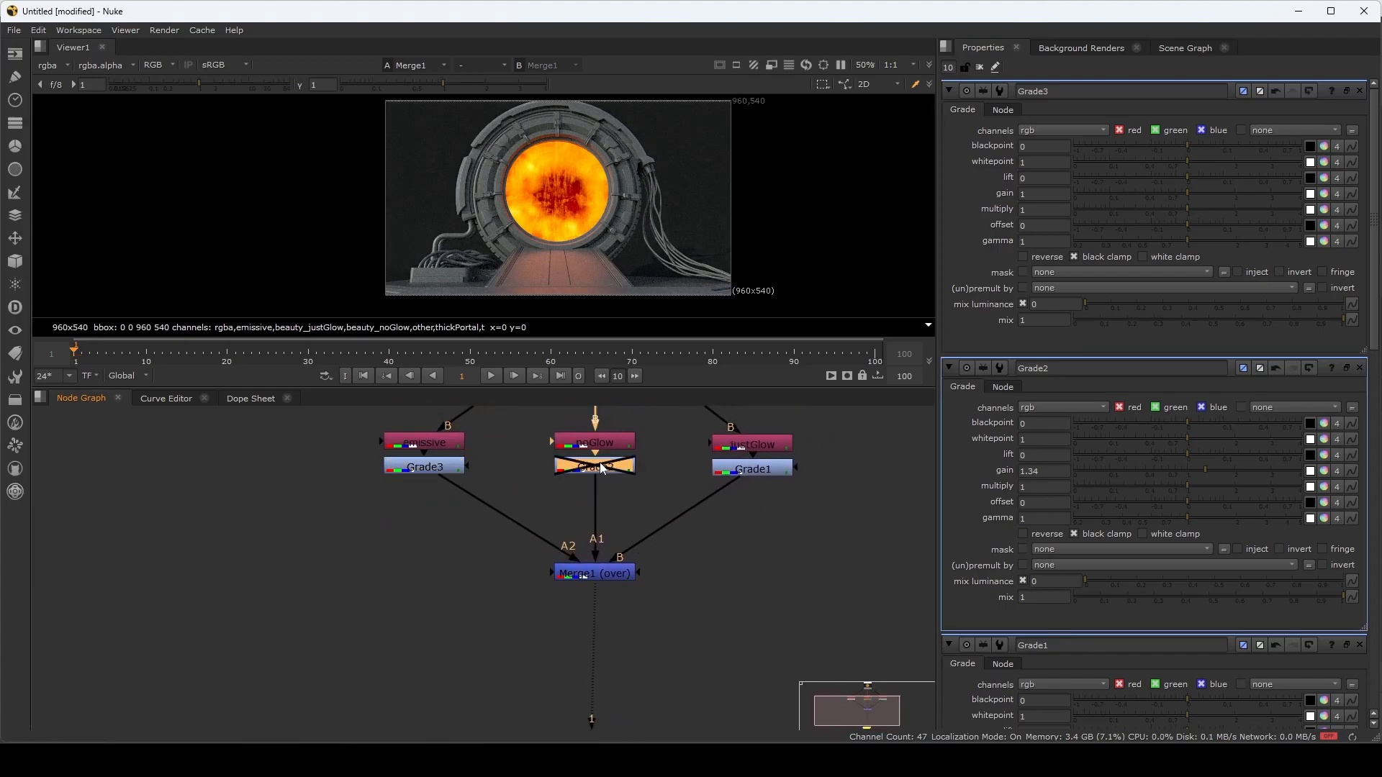
- Reset the gain of Grade2 to 1 and set the gain of Grade1 to 2.04
double_click(600, 472)
click(1185, 191)
click(778, 472)
double_click(778, 472)
click(1247, 193)
mouse_move(1246, 192)
mouse_down()
mouse_move(1205, 191)
mouse_move(1241, 193)
mouse_up()
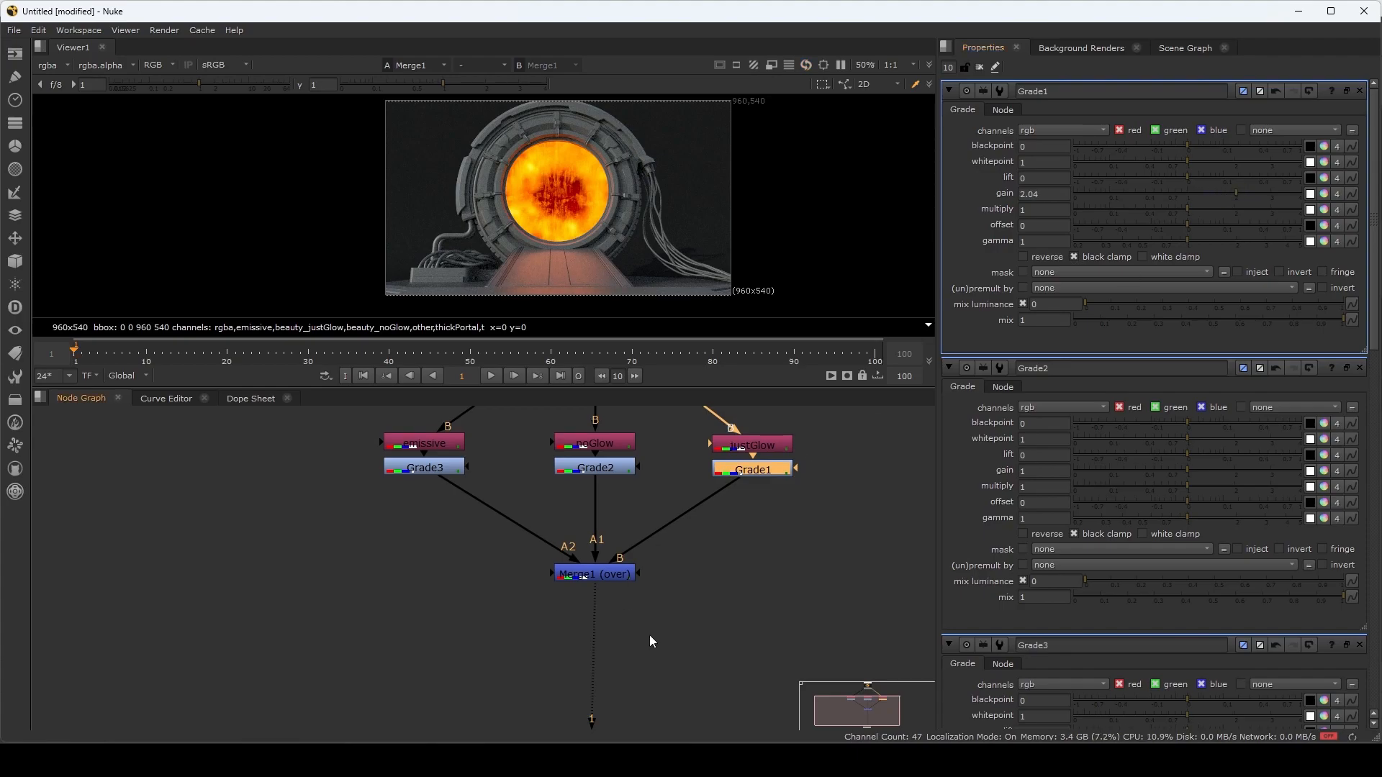
- Add a Glow node after Merge1 and move it slightly below the merge
middle_drag(649, 635, 640, 655)
middle_drag(488, 596, 451, 599)
click(612, 565)
key(Tab)
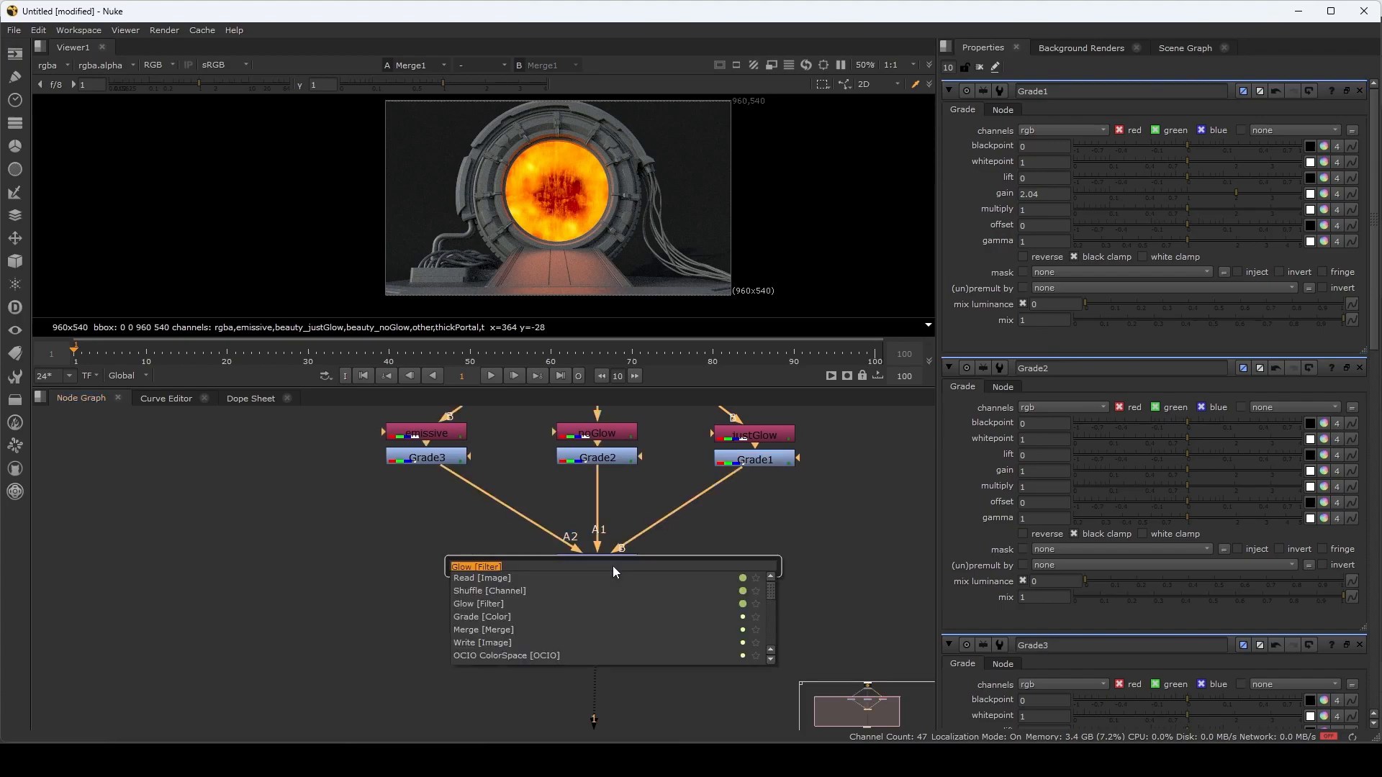
text(glow)
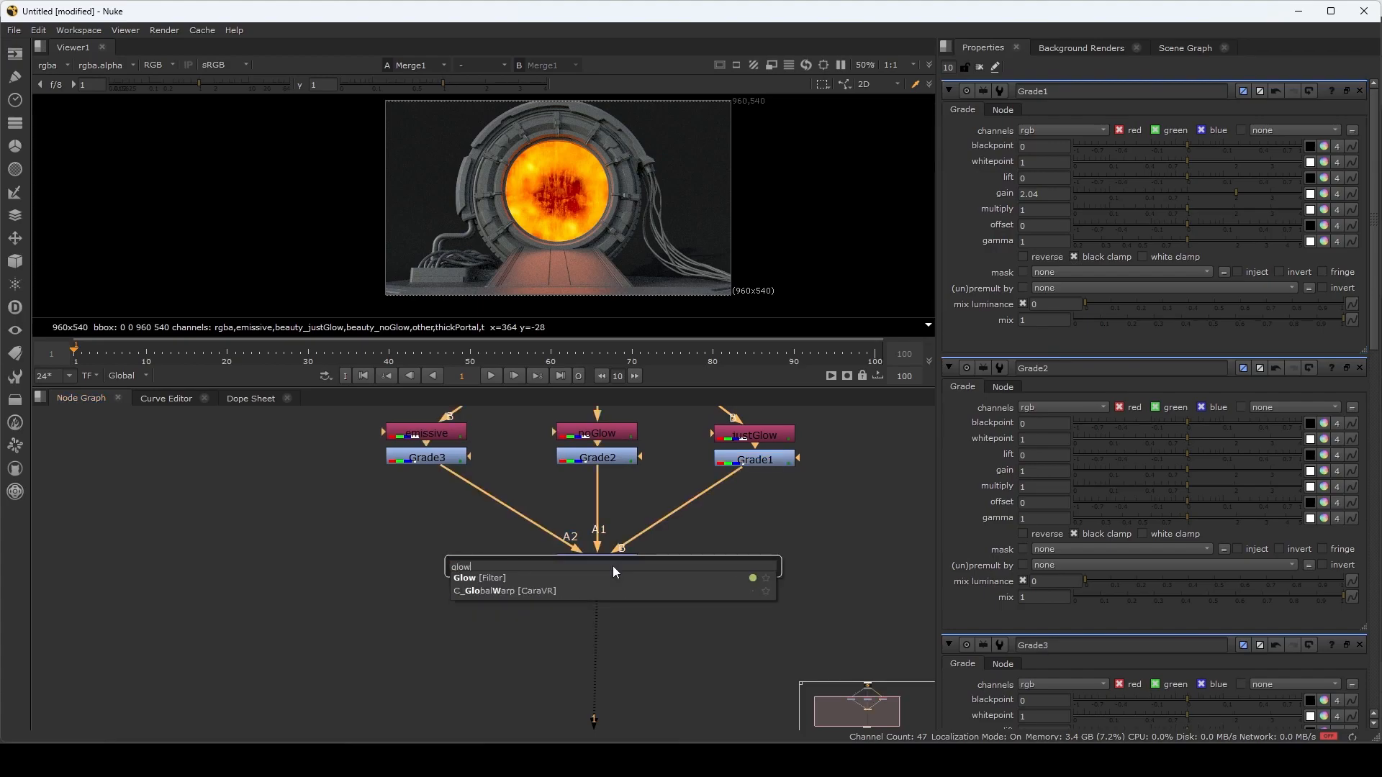
key(Return)
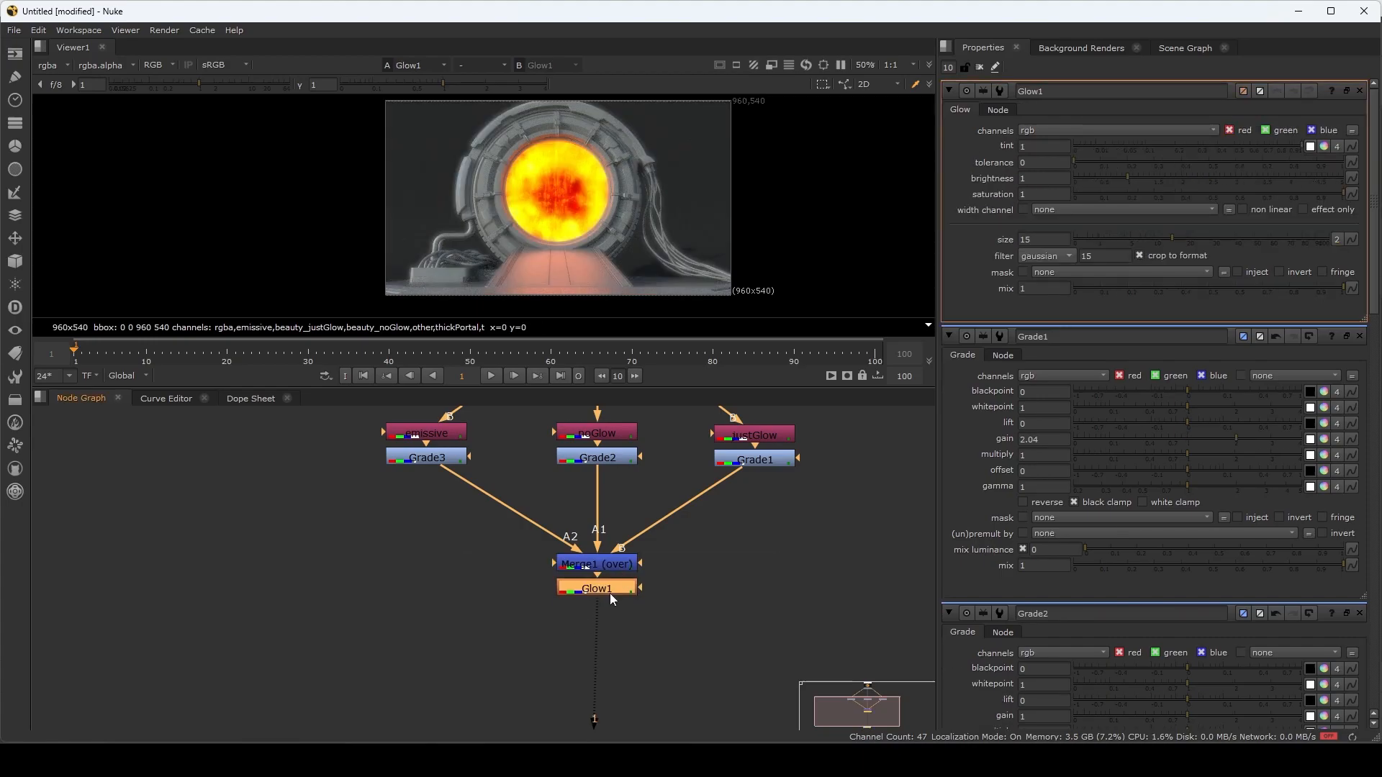
drag(609, 591, 607, 613)
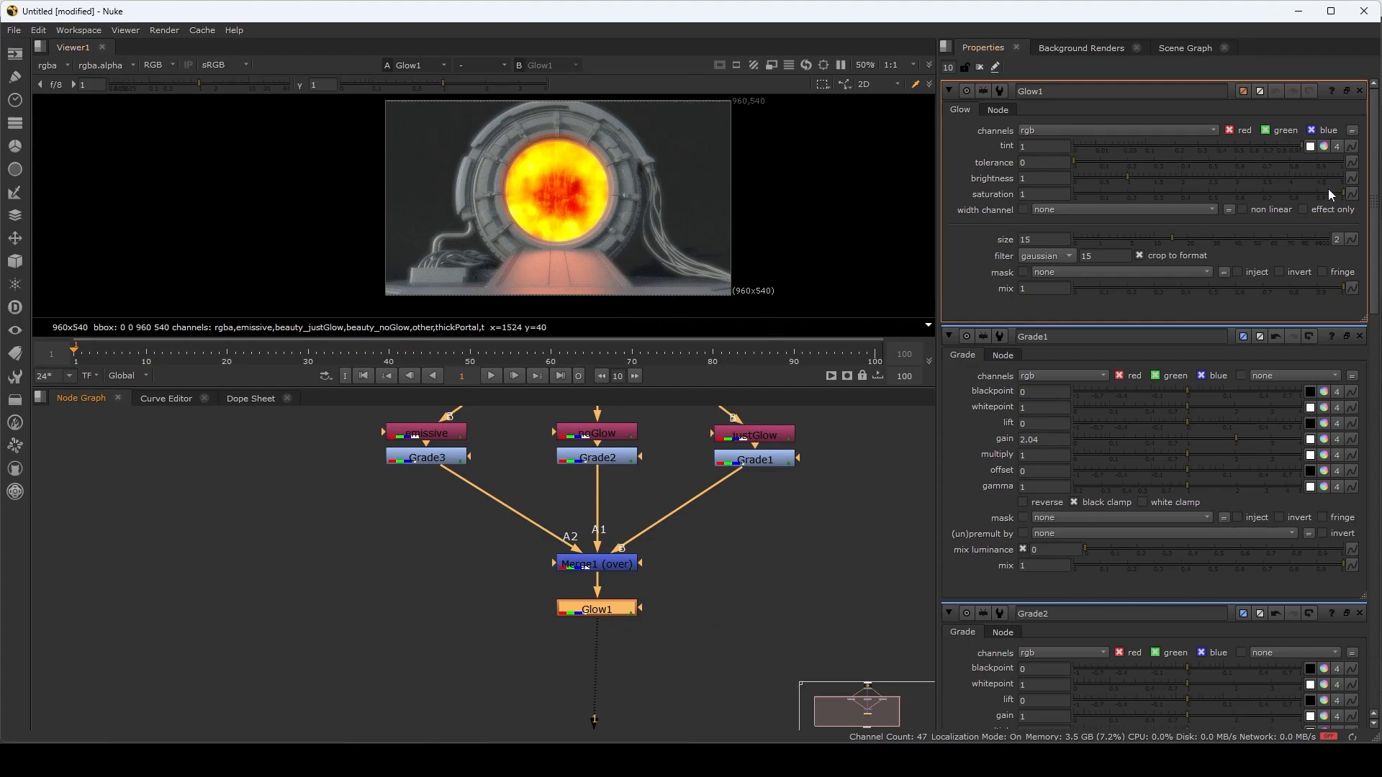
- Toggle effect only on Glow1 and compare its output with Merge1 in the viewer
click(1303, 209)
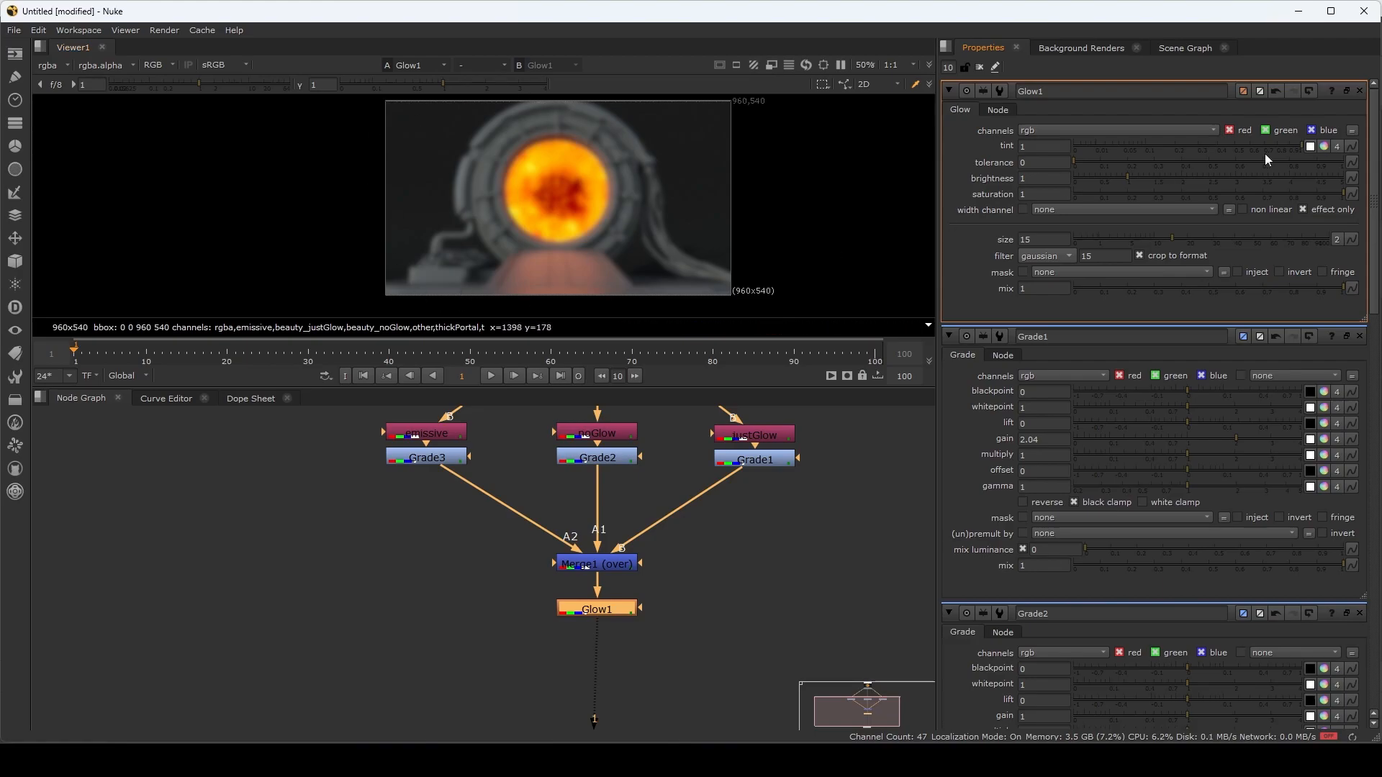
click(624, 559)
key(1)
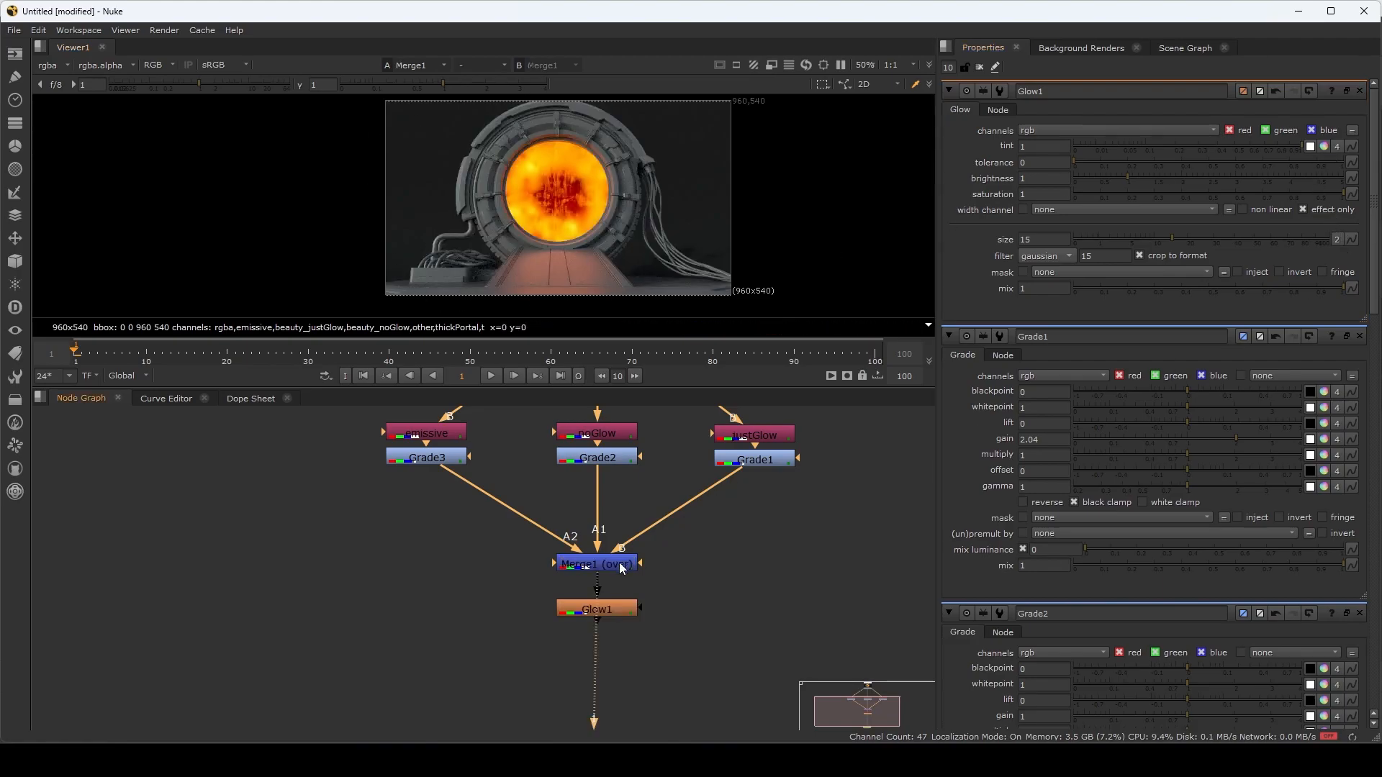
click(624, 608)
key(1)
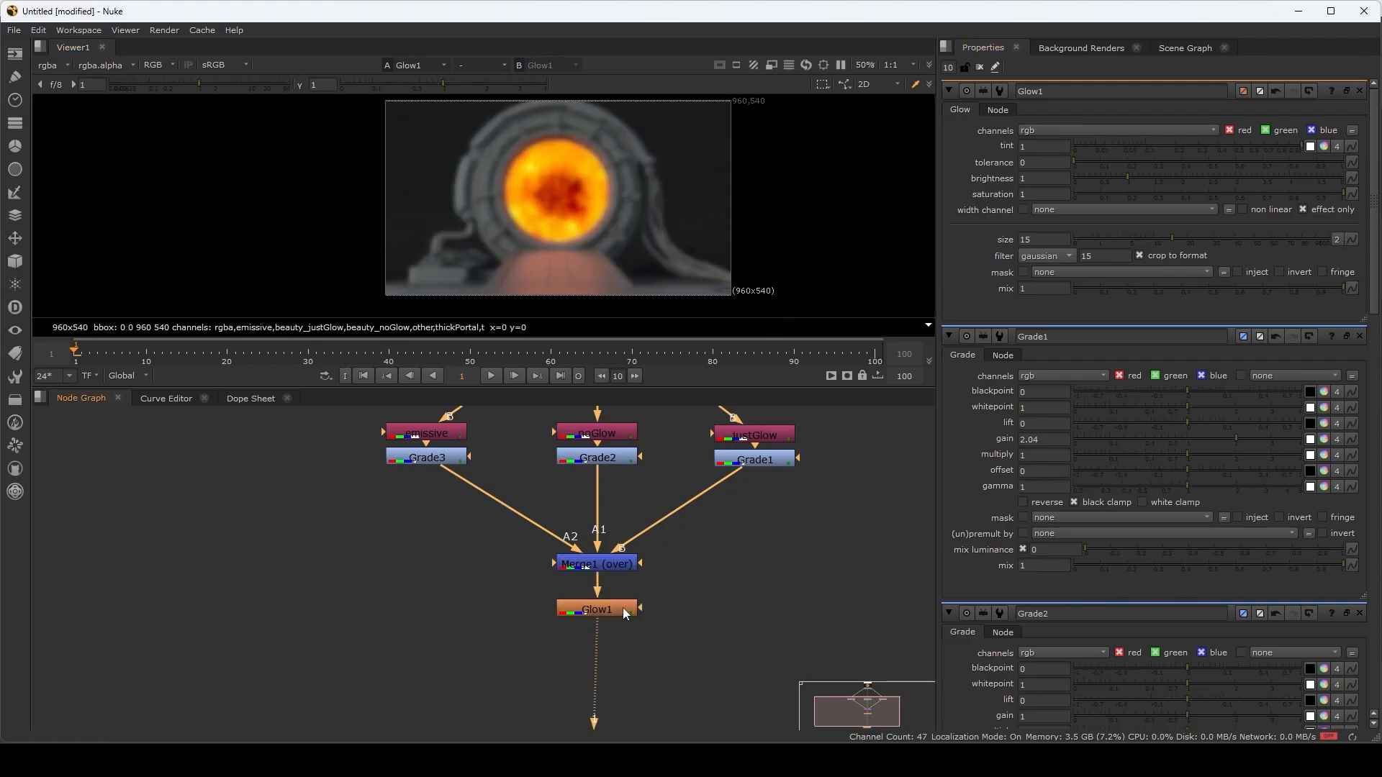
click(1302, 210)
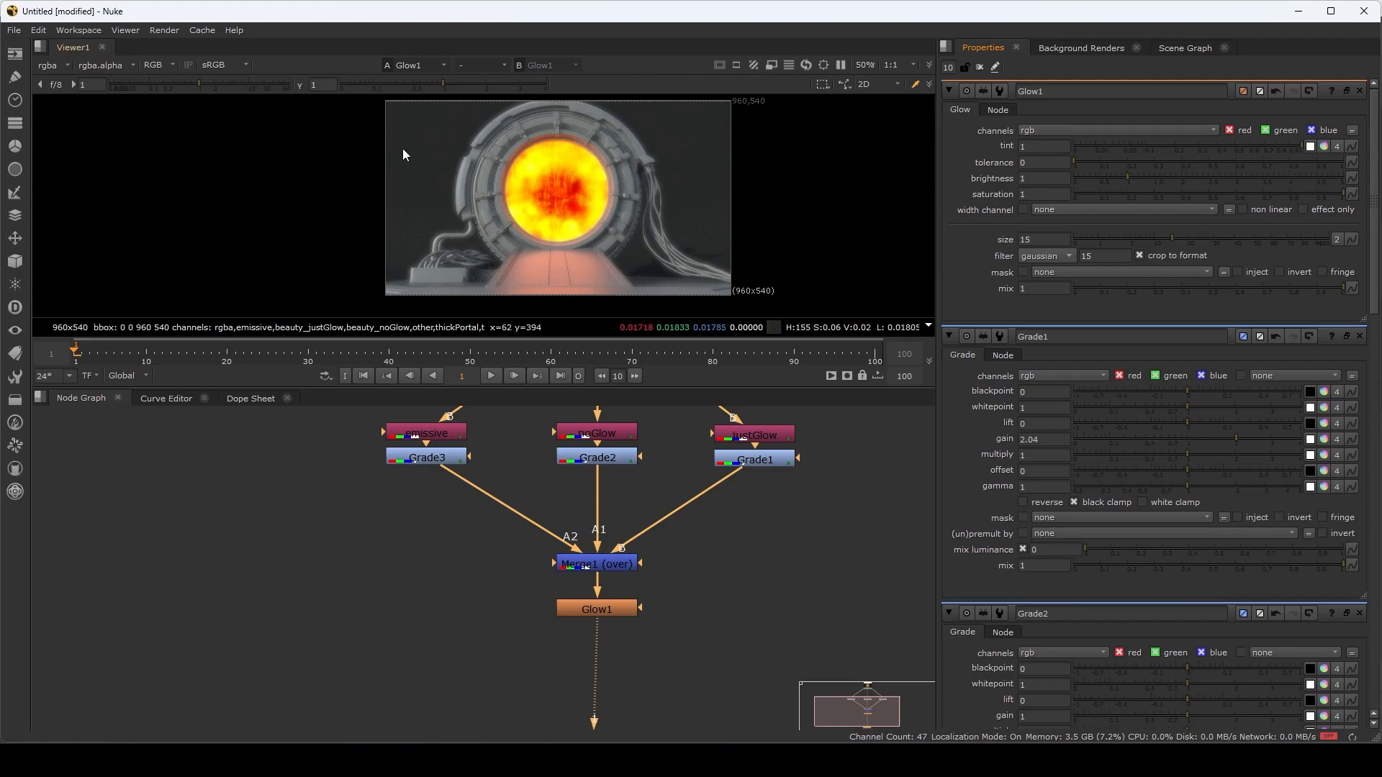
drag(607, 609, 609, 617)
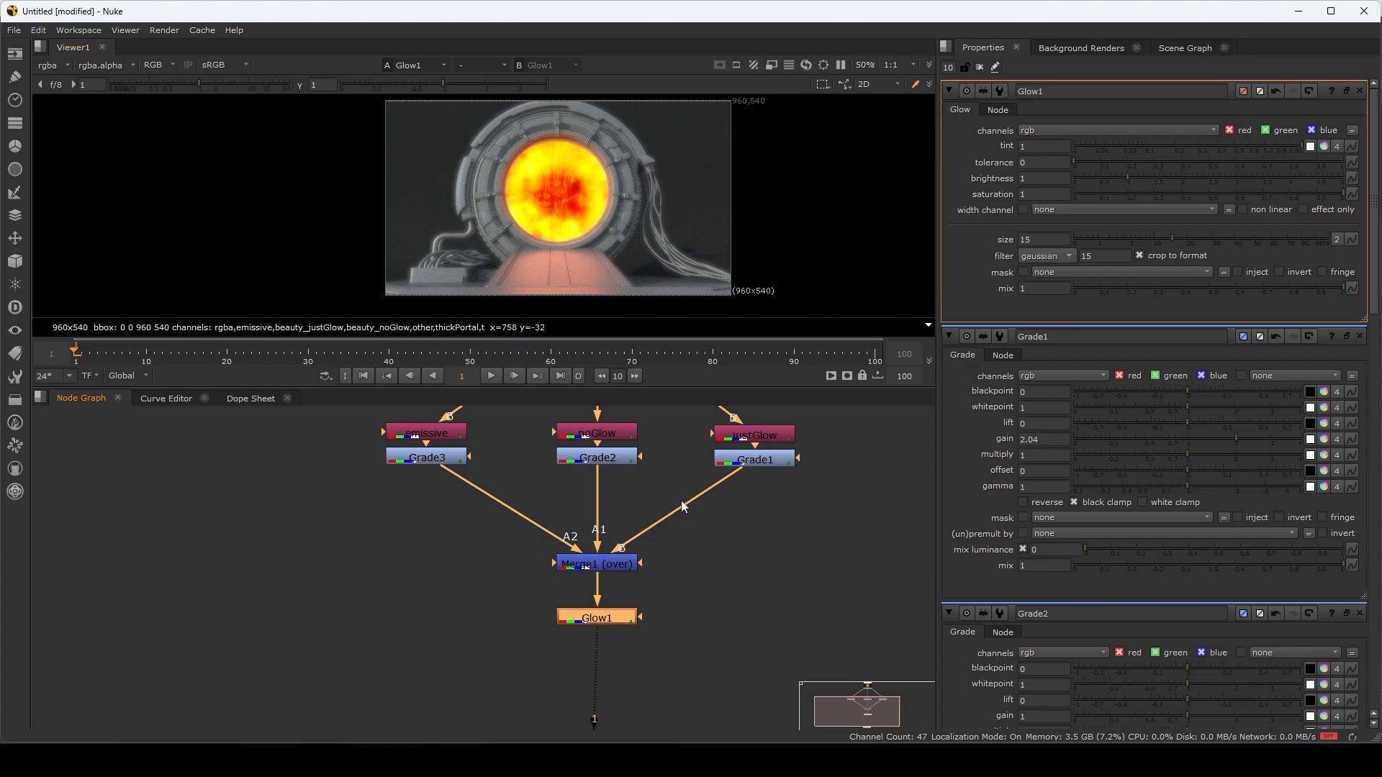
- Try a magenta tint on Glow1 with the colour wheel and restore the white tint
middle_drag(708, 632, 715, 633)
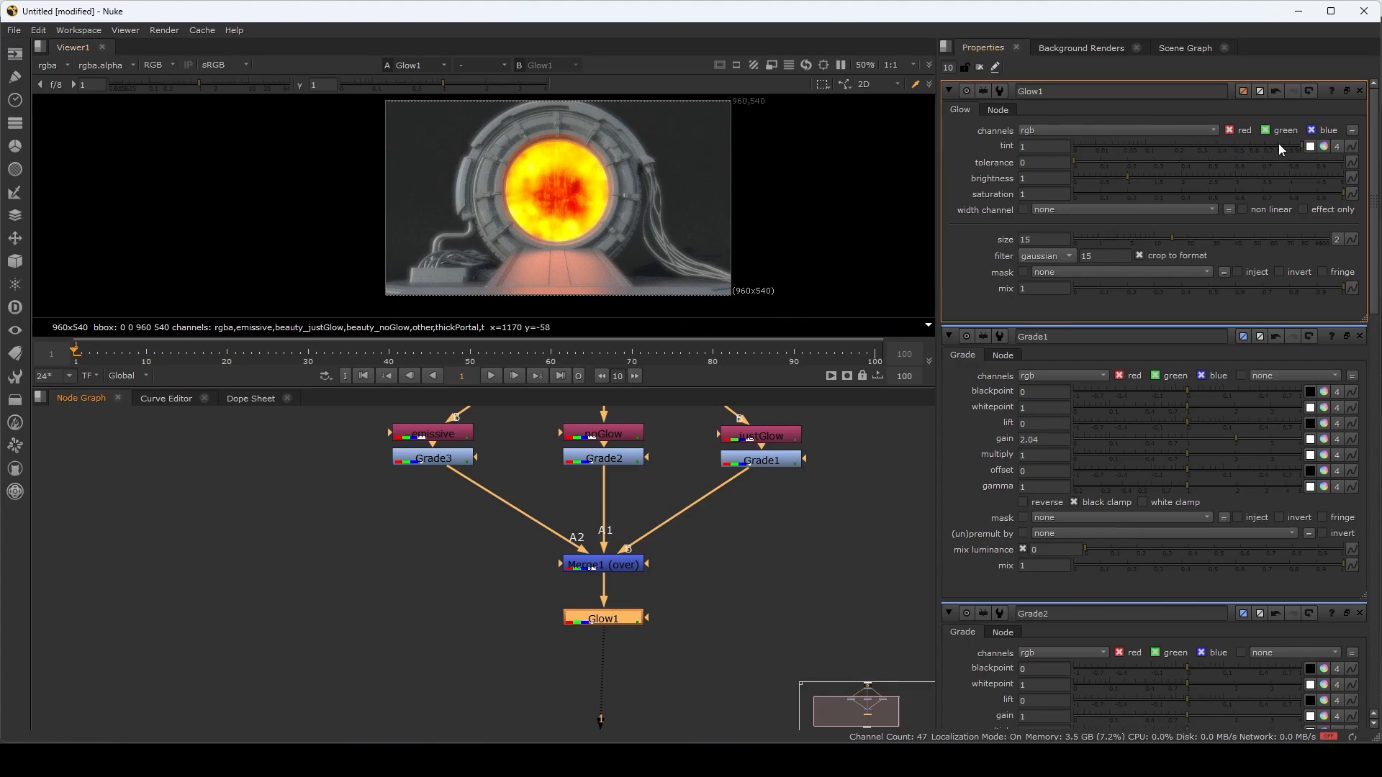
click(1323, 146)
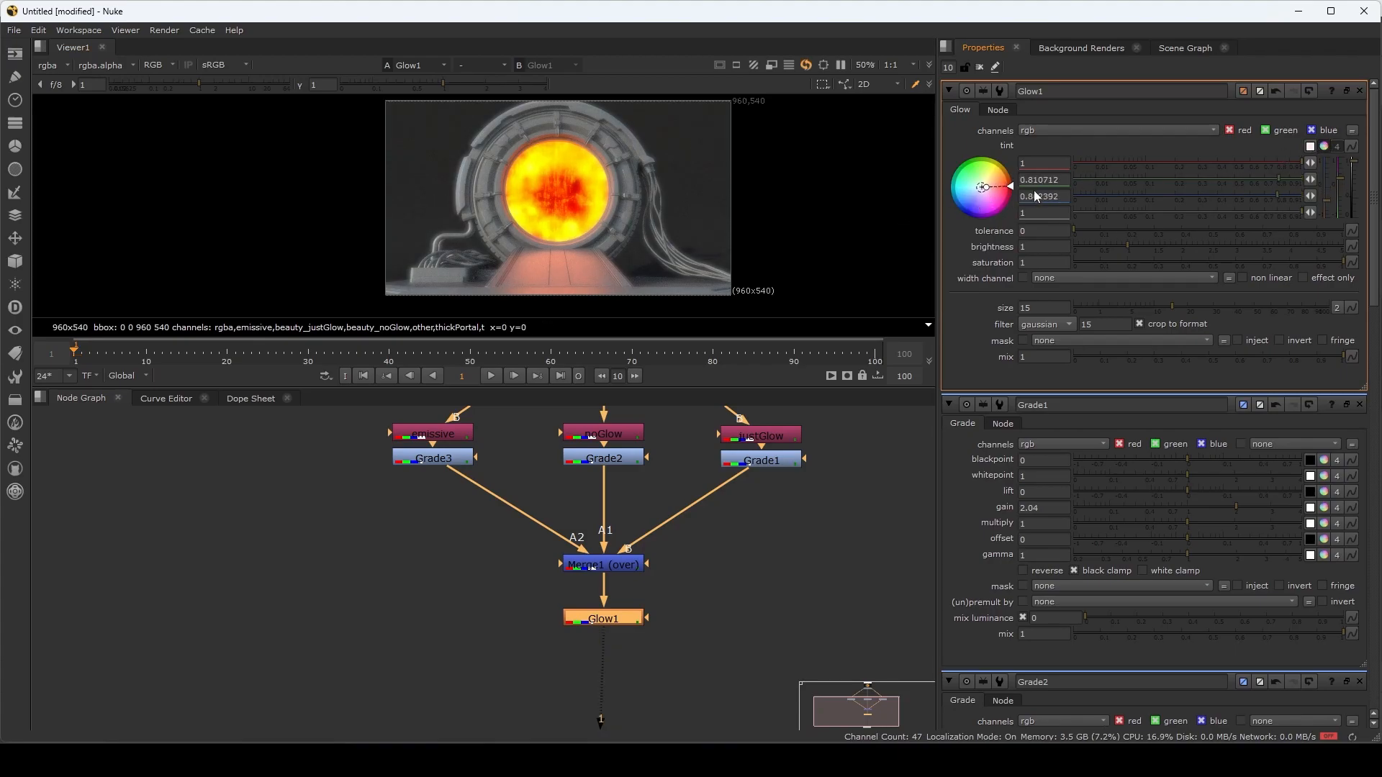
click(999, 197)
mouse_move(1164, 282)
mouse_down()
mouse_move(1221, 97)
mouse_move(1065, 403)
mouse_up()
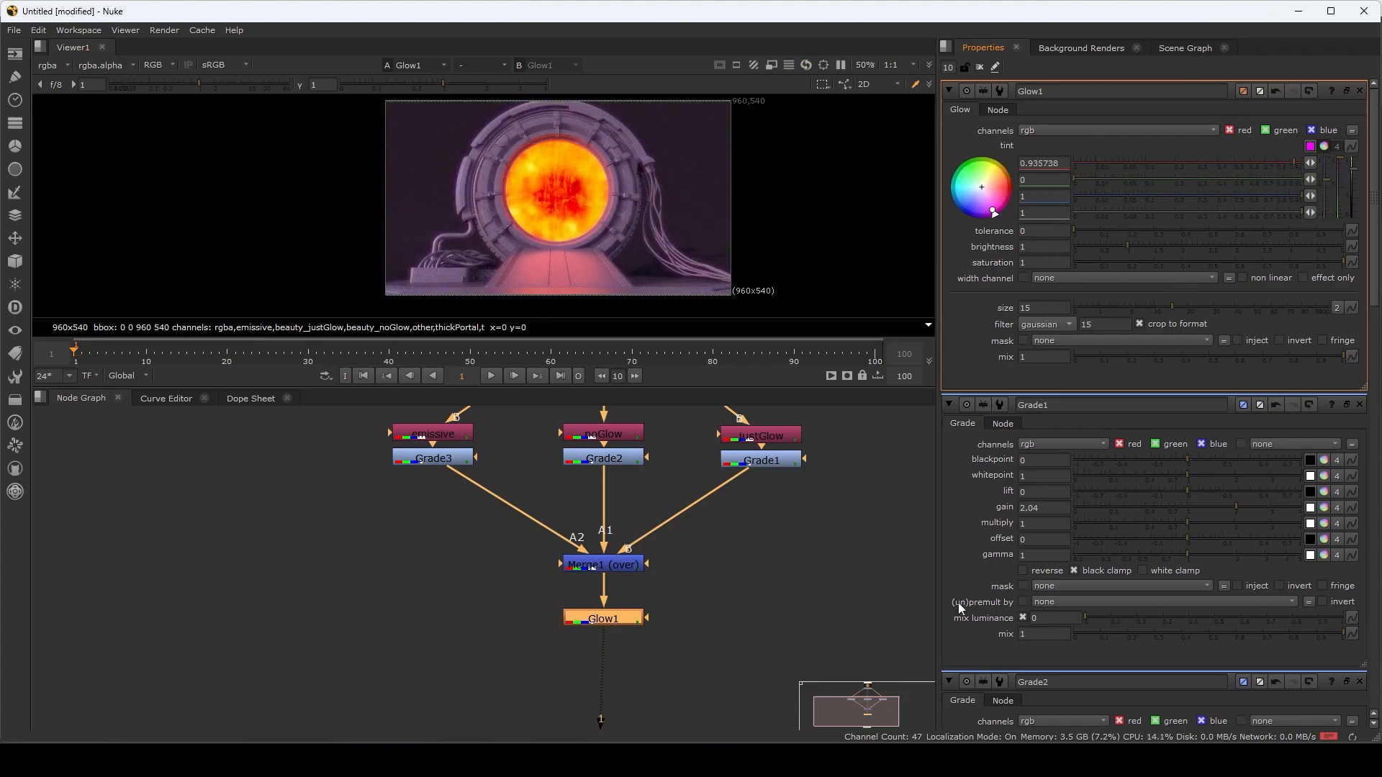
key(ctrl+z)
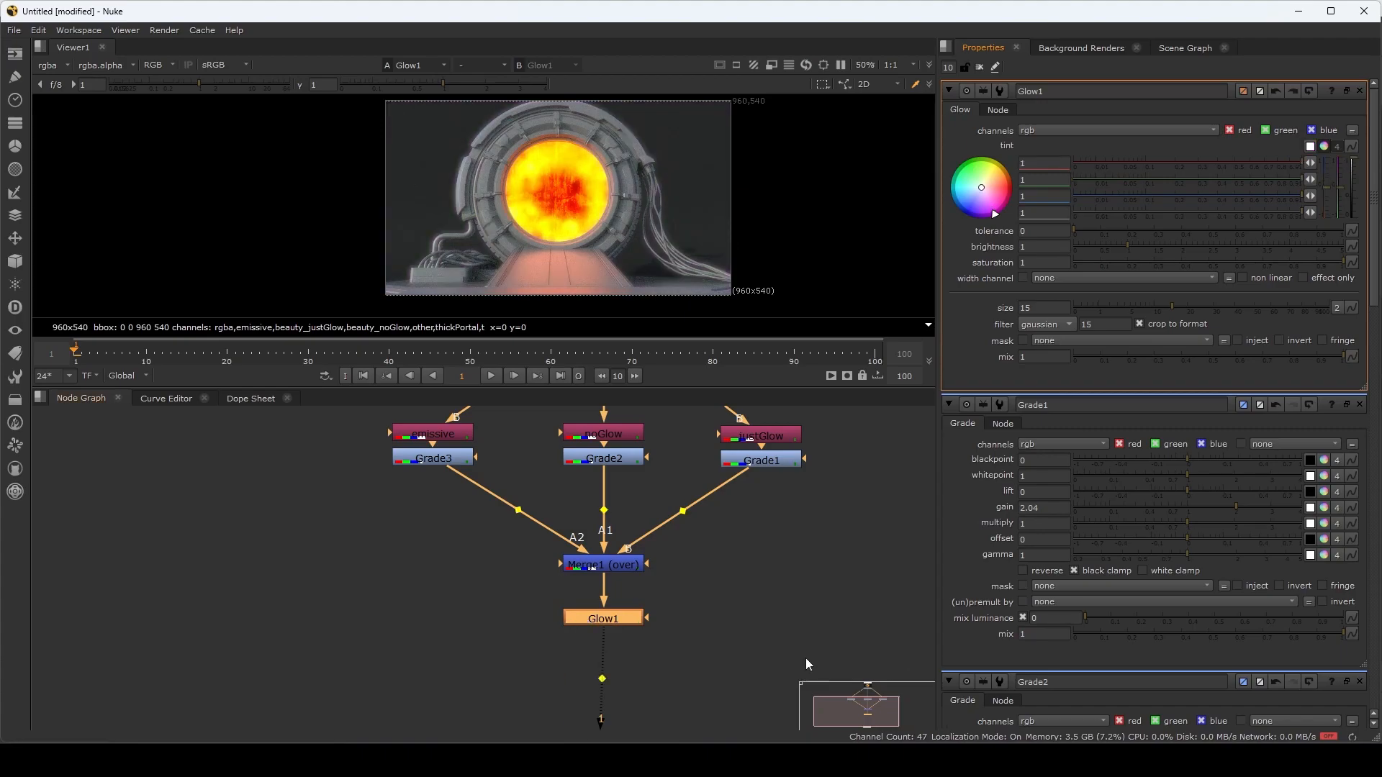
click(1310, 146)
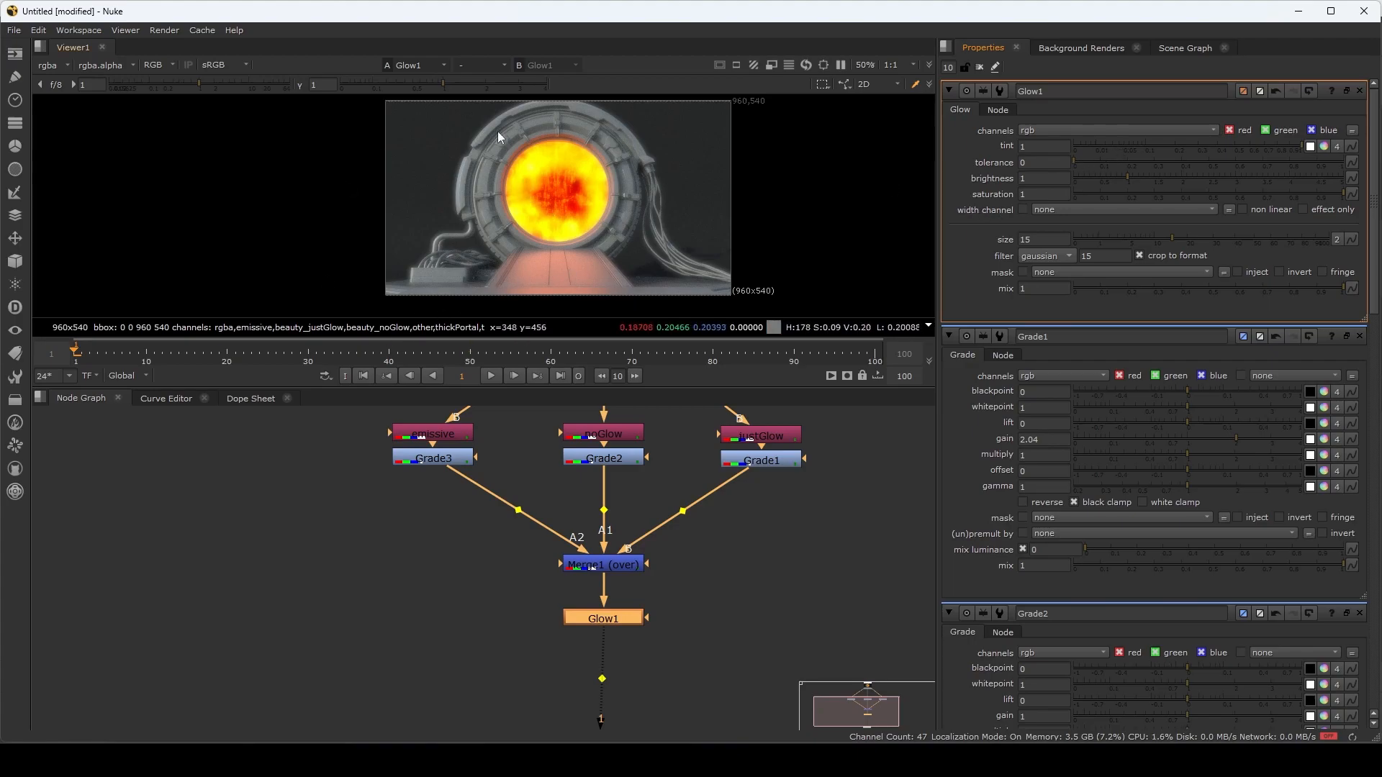
- Try Glow1 with tolerance 0.46, brightness 1.74, saturation 1 and size 30, previewing it with effect only
drag(1112, 159, 1227, 158)
drag(1160, 152, 1187, 159)
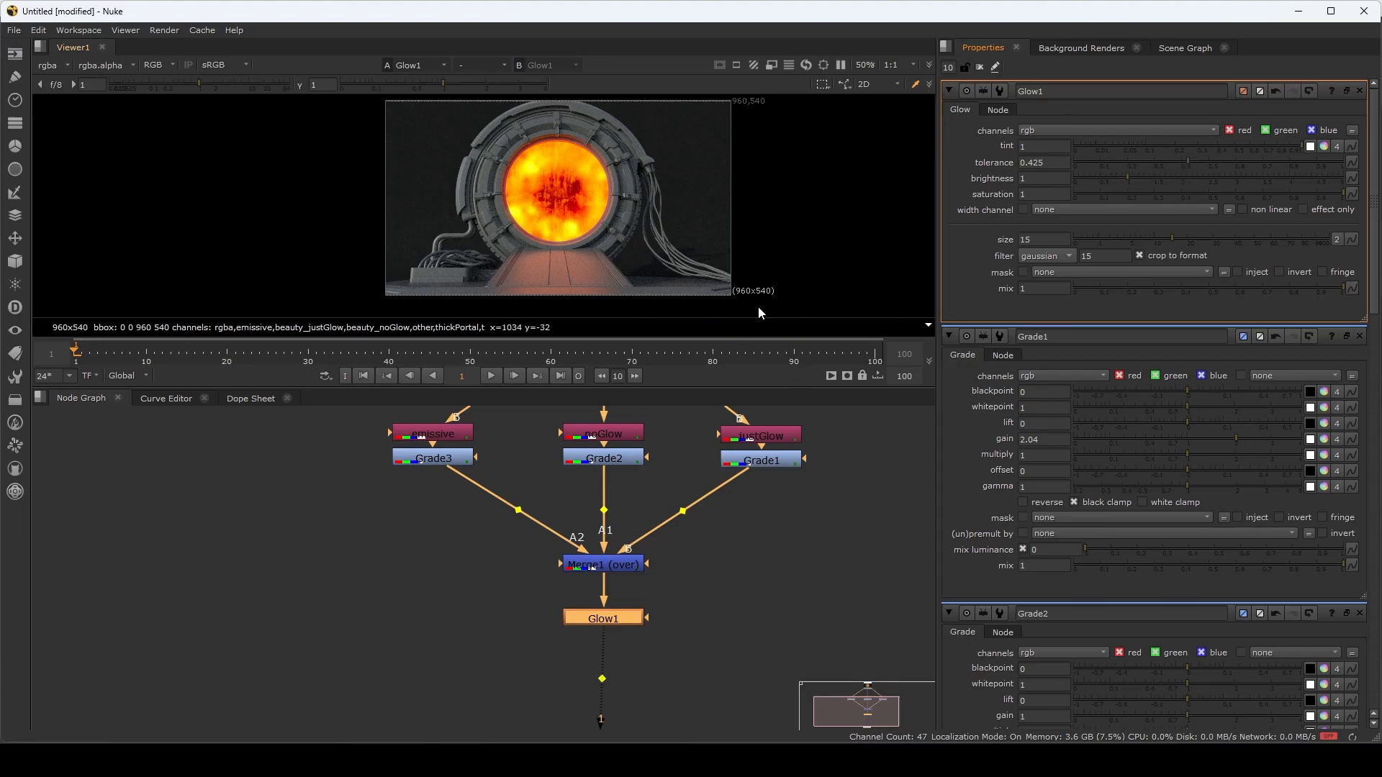
drag(1129, 176, 1343, 192)
click(1302, 209)
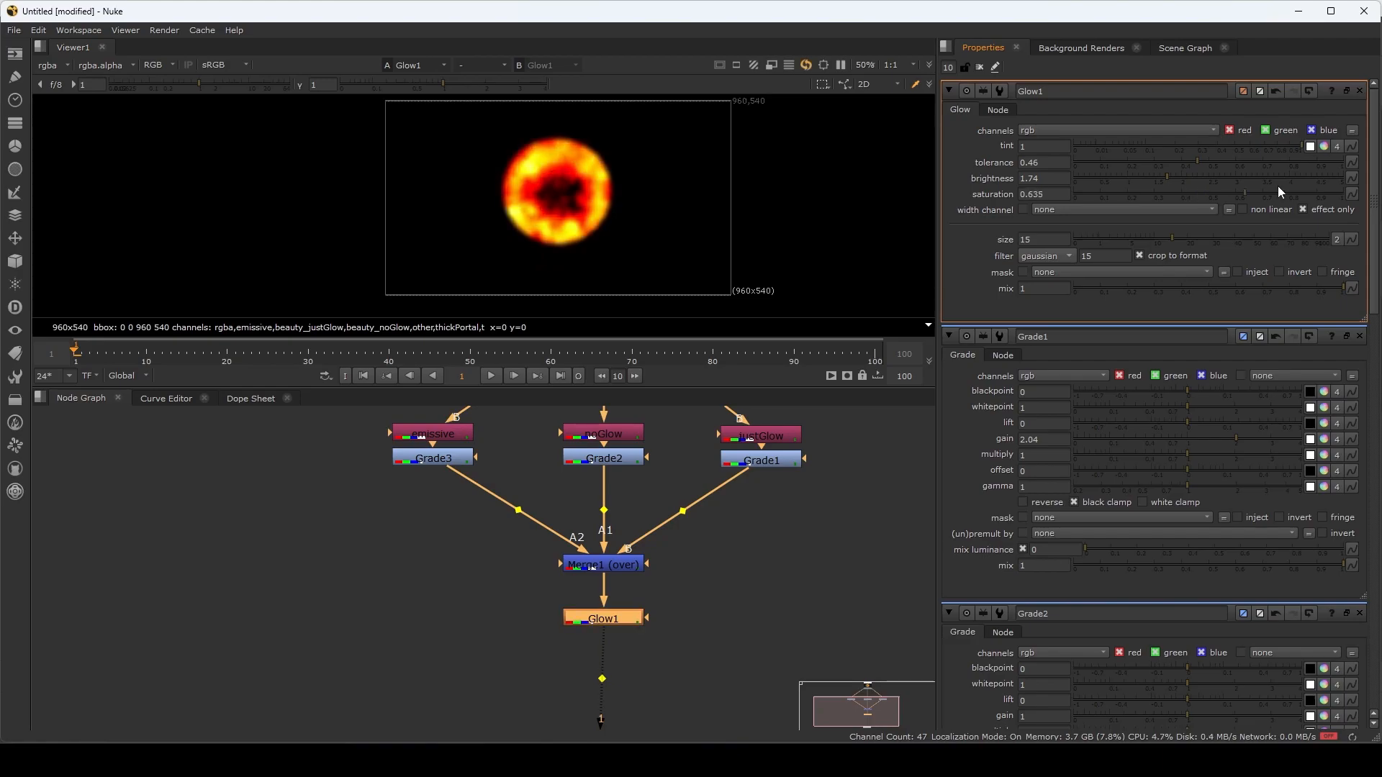
drag(1165, 232, 1213, 235)
drag(1267, 288, 1357, 289)
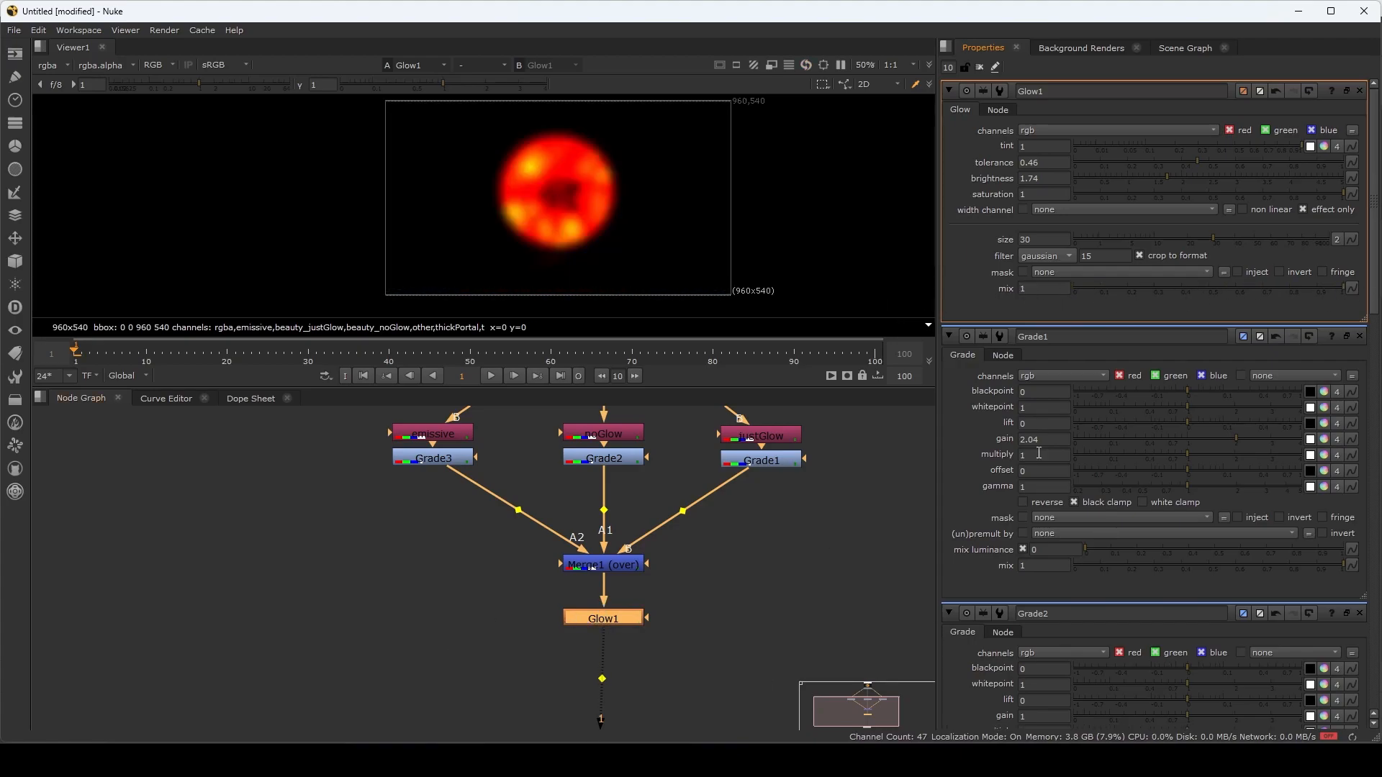
click(1301, 210)
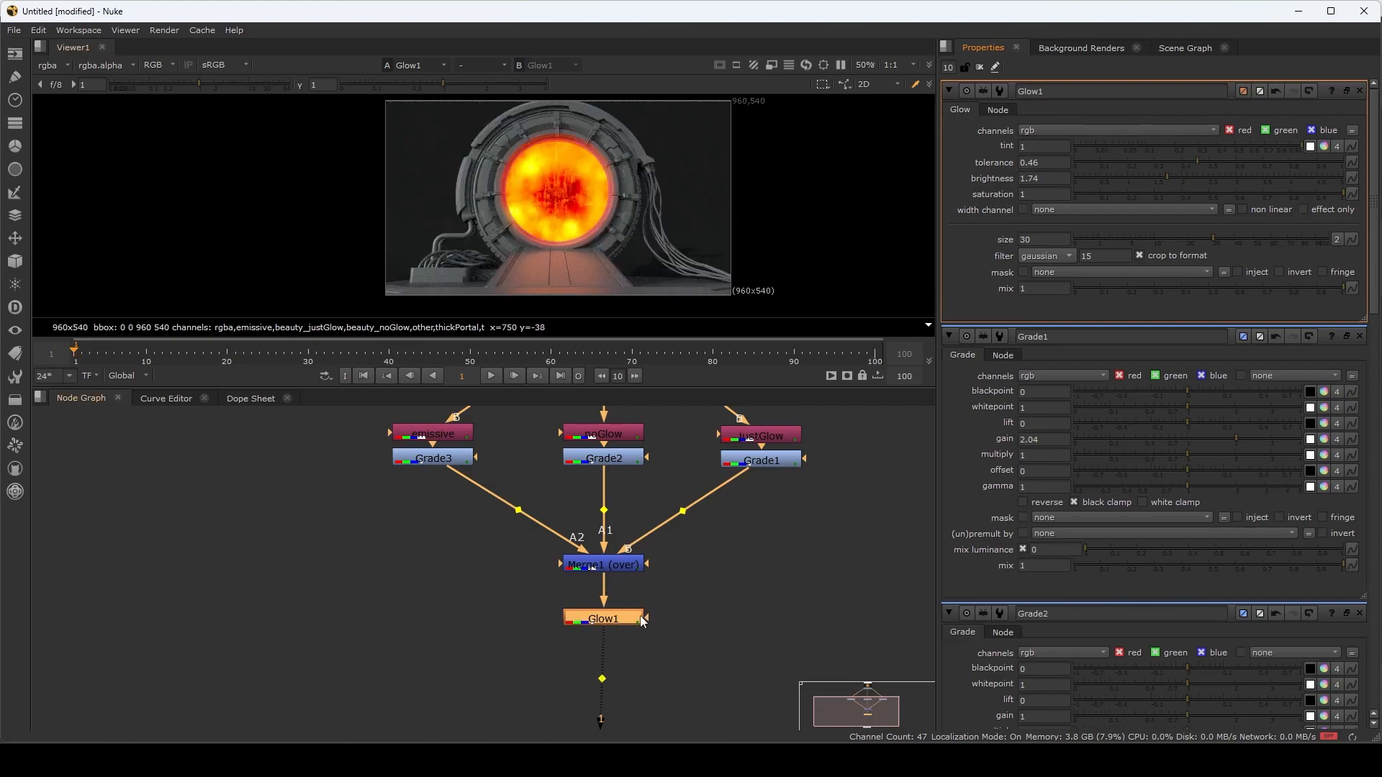
- Delete the Glow node after Merge1 and add a new Glow node fed by Grade3 on the emissive branch
key(Delete)
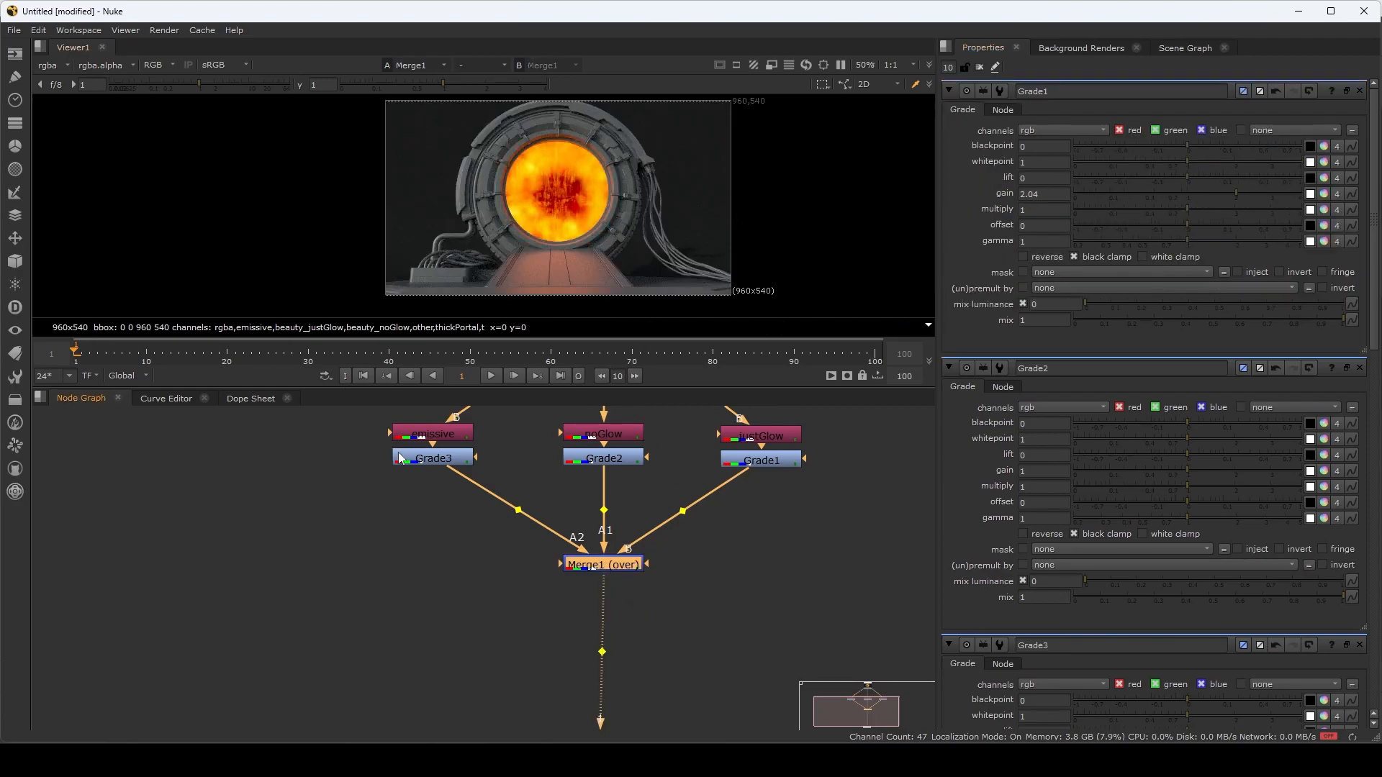
click(390, 560)
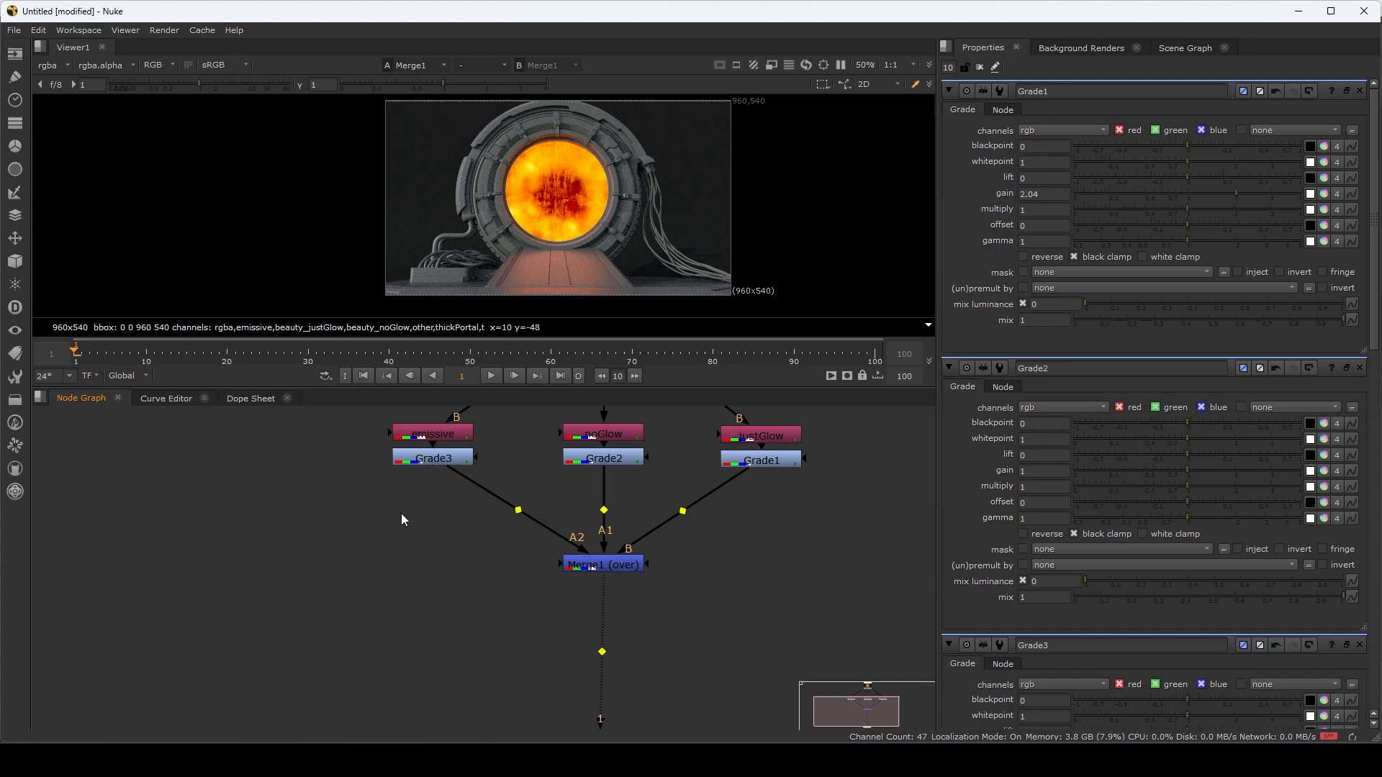
key(Tab)
text(Glow)
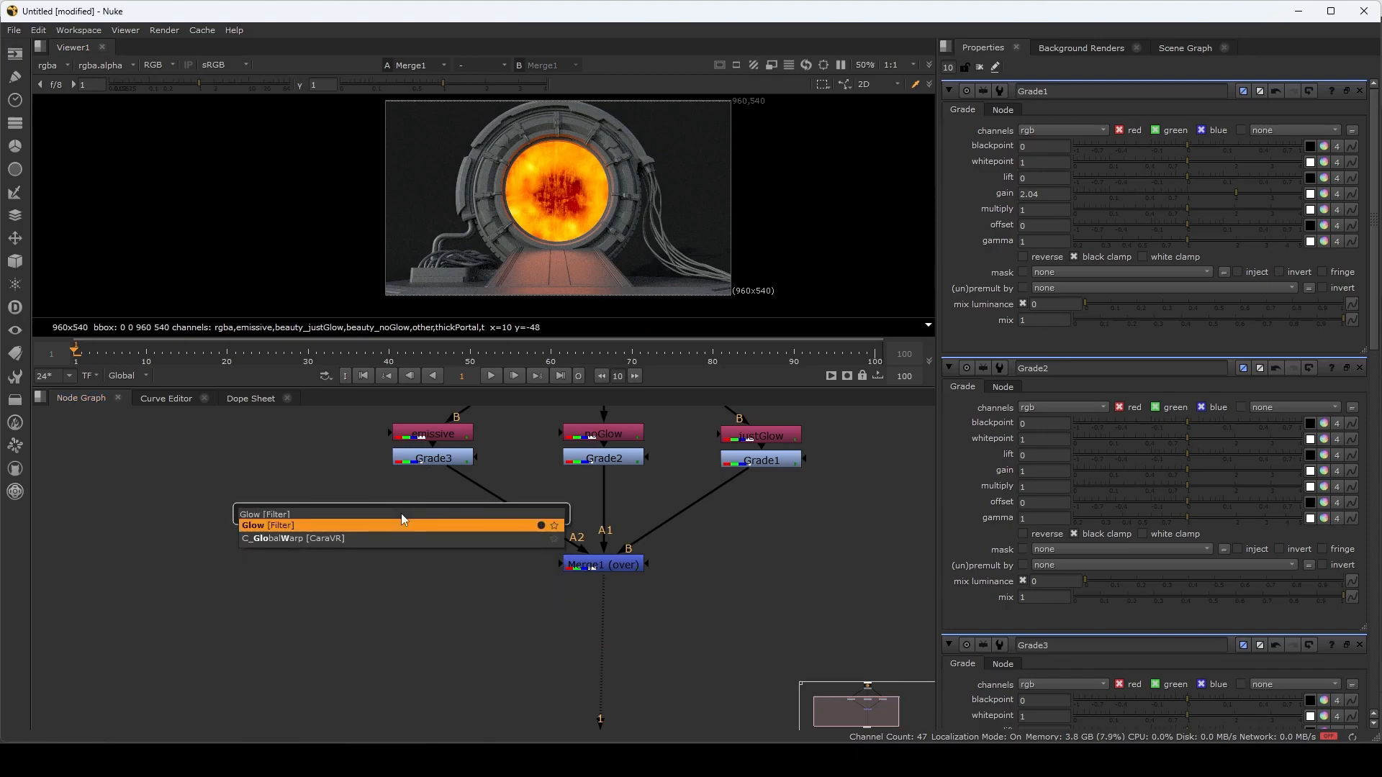
key(Return)
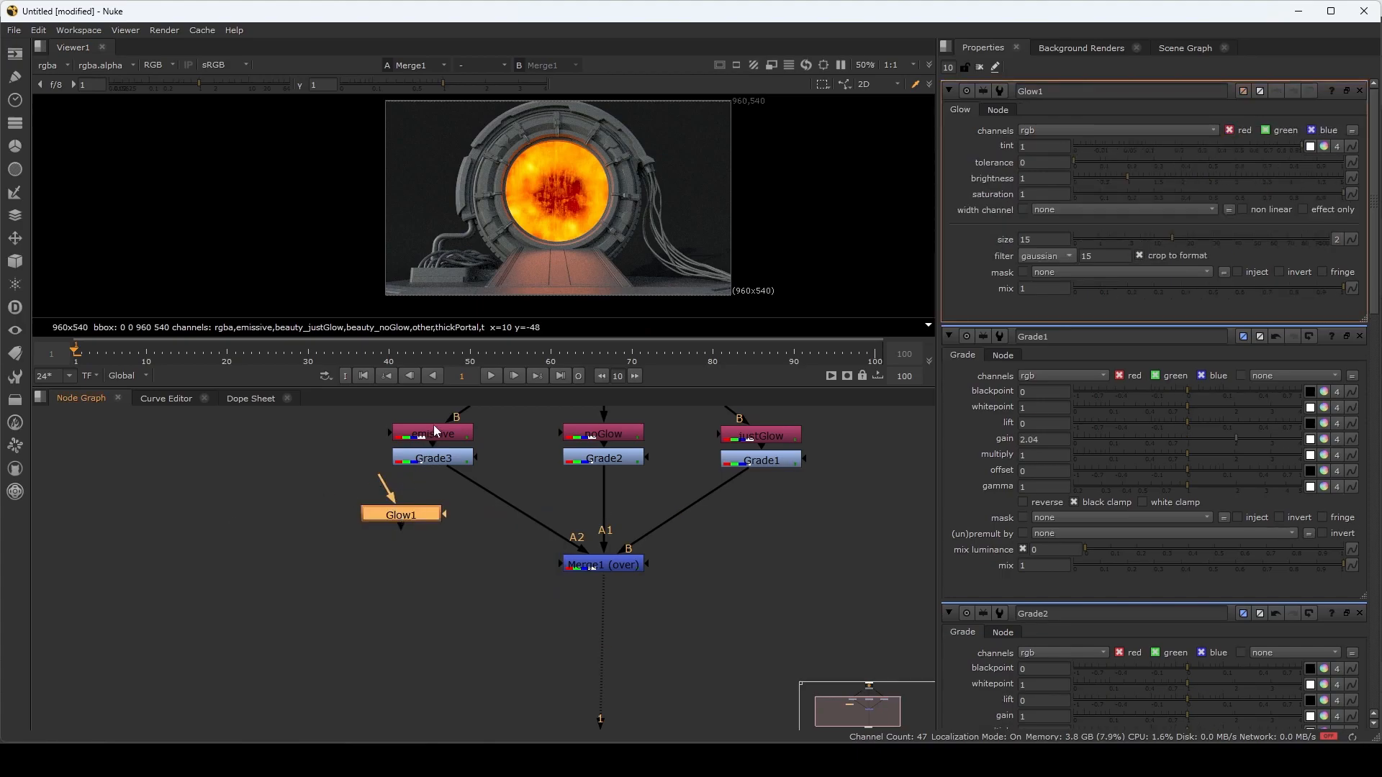
click(432, 458)
key(1)
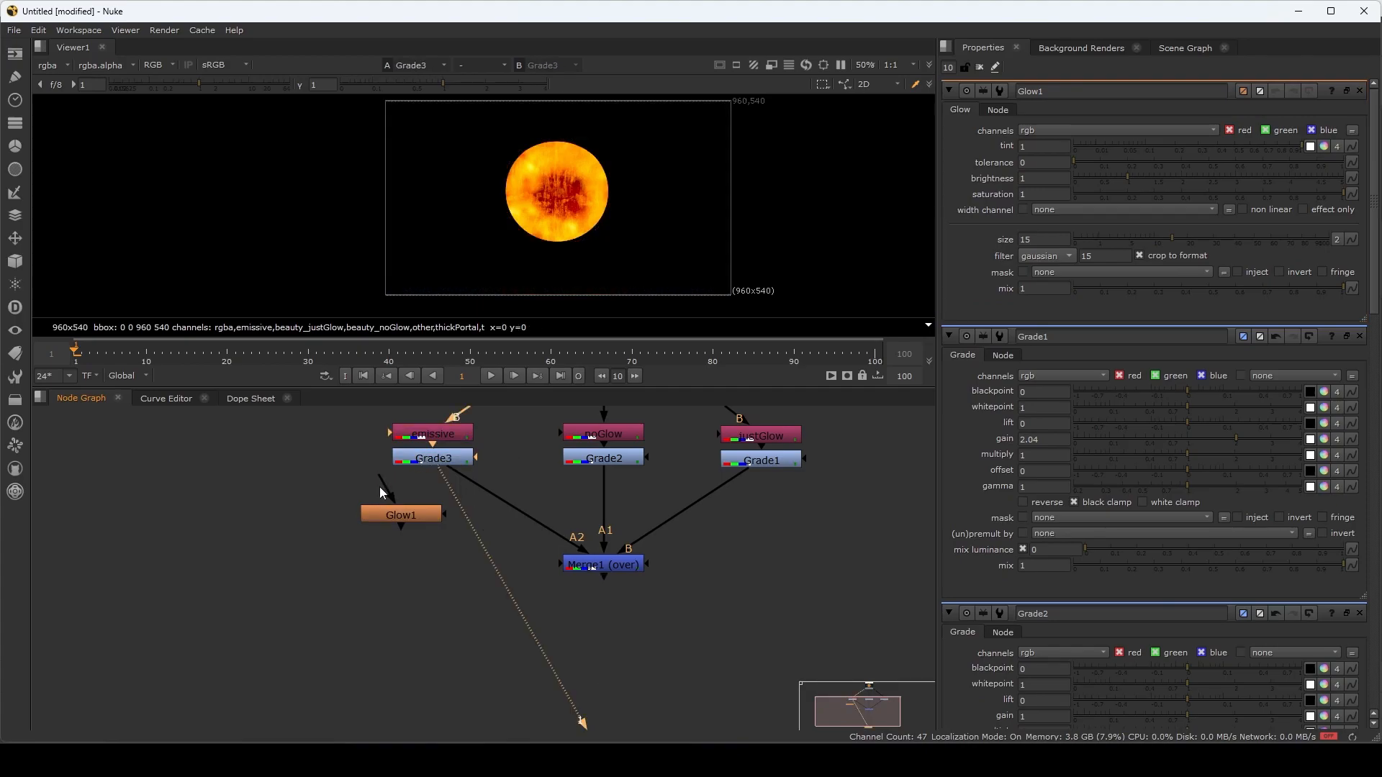
drag(412, 515, 432, 461)
drag(449, 522, 443, 508)
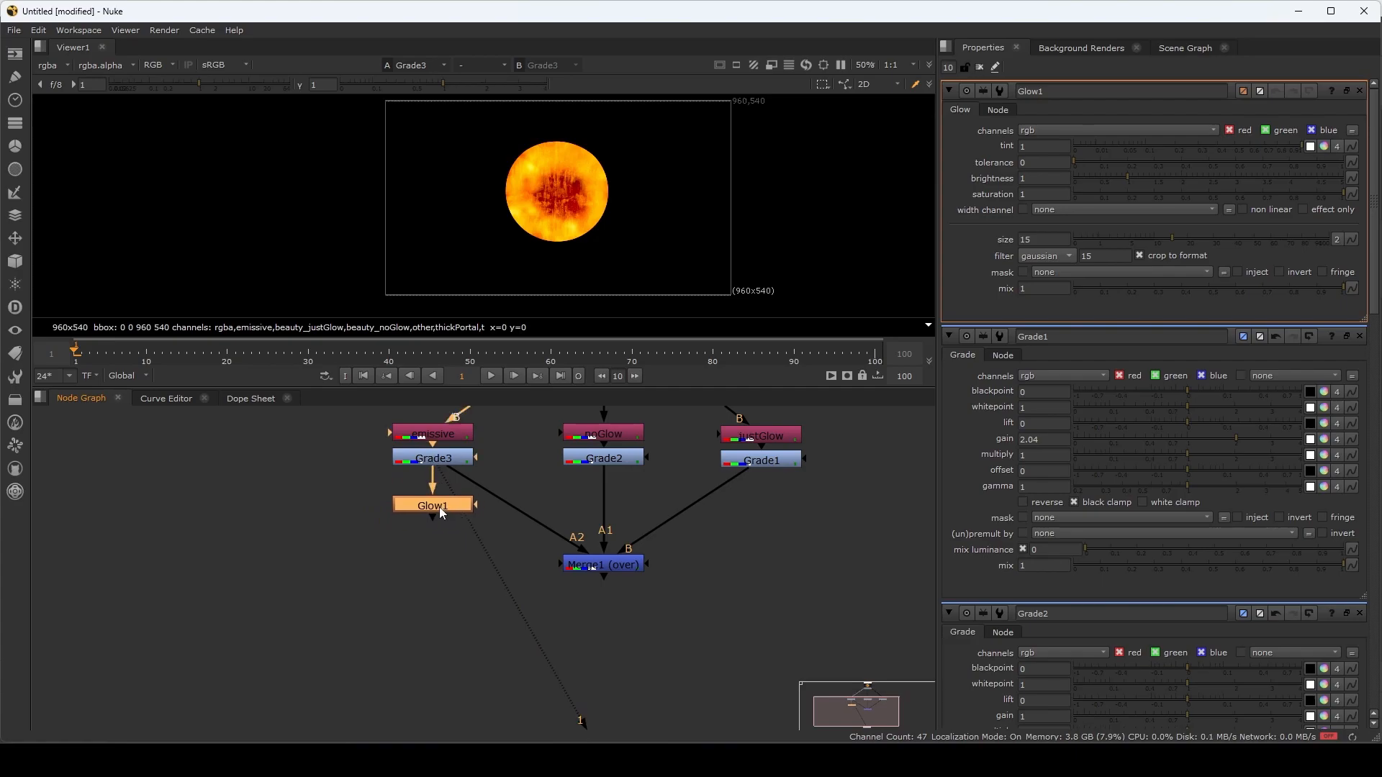
- Delete Grade2 from the noGlow branch and view the noGlow output
click(608, 459)
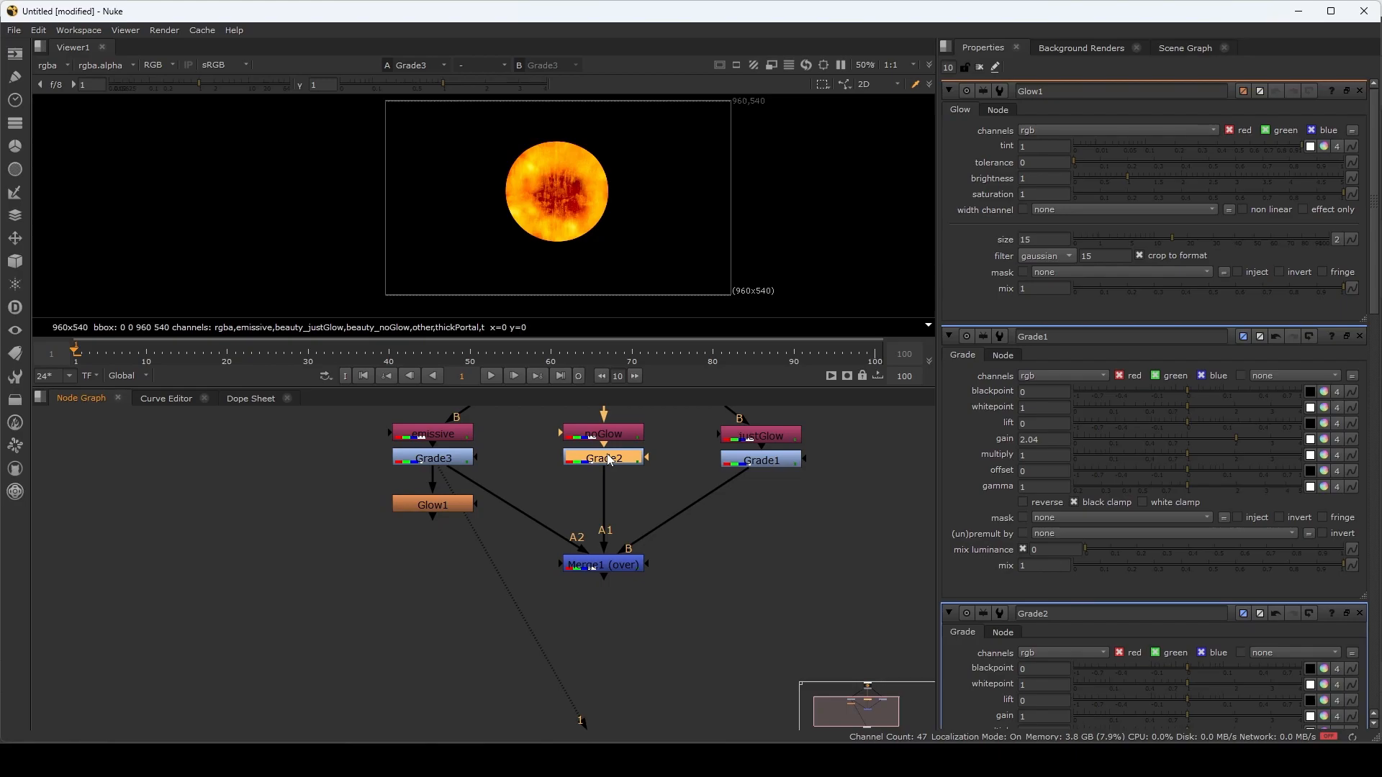
key(Delete)
key(1)
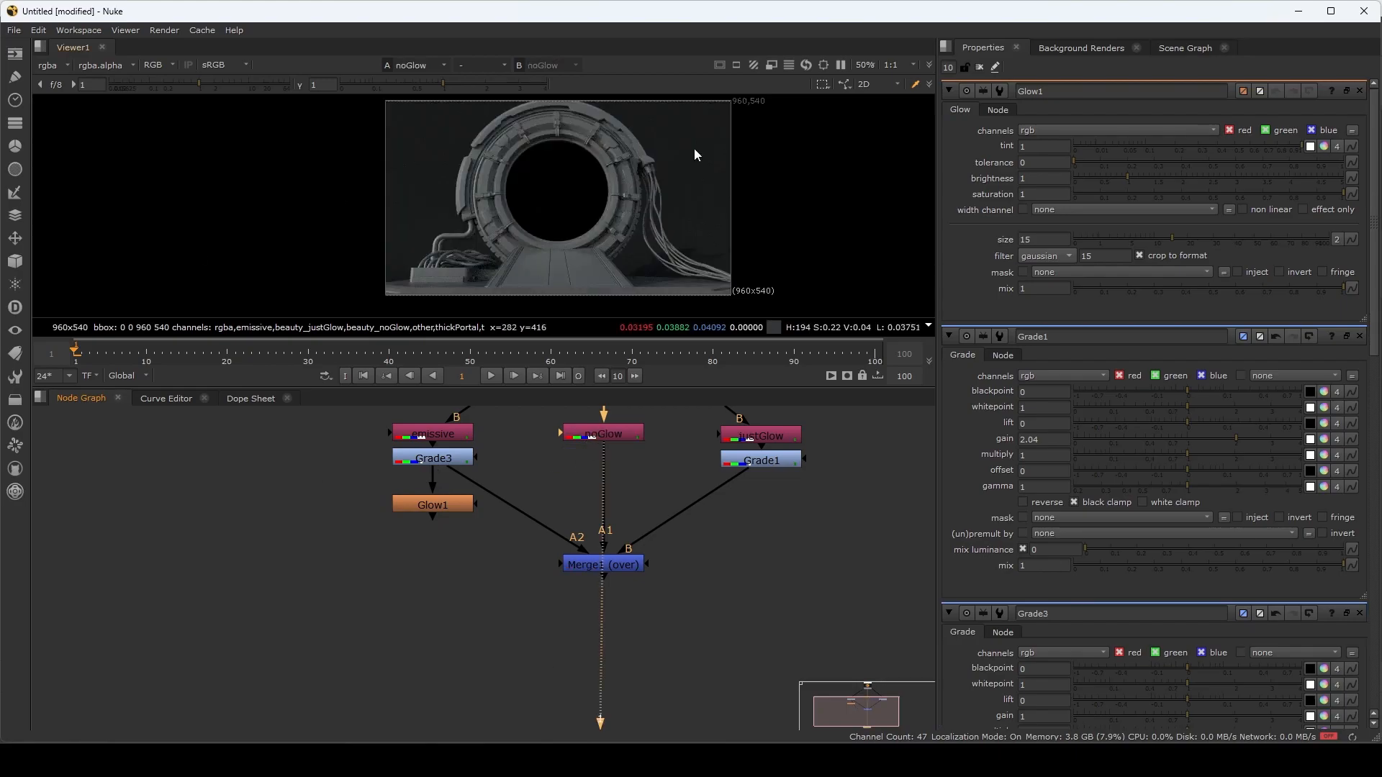
- Compare the emissive branch before and after the glow by viewing Grade3 and Glow1
click(453, 500)
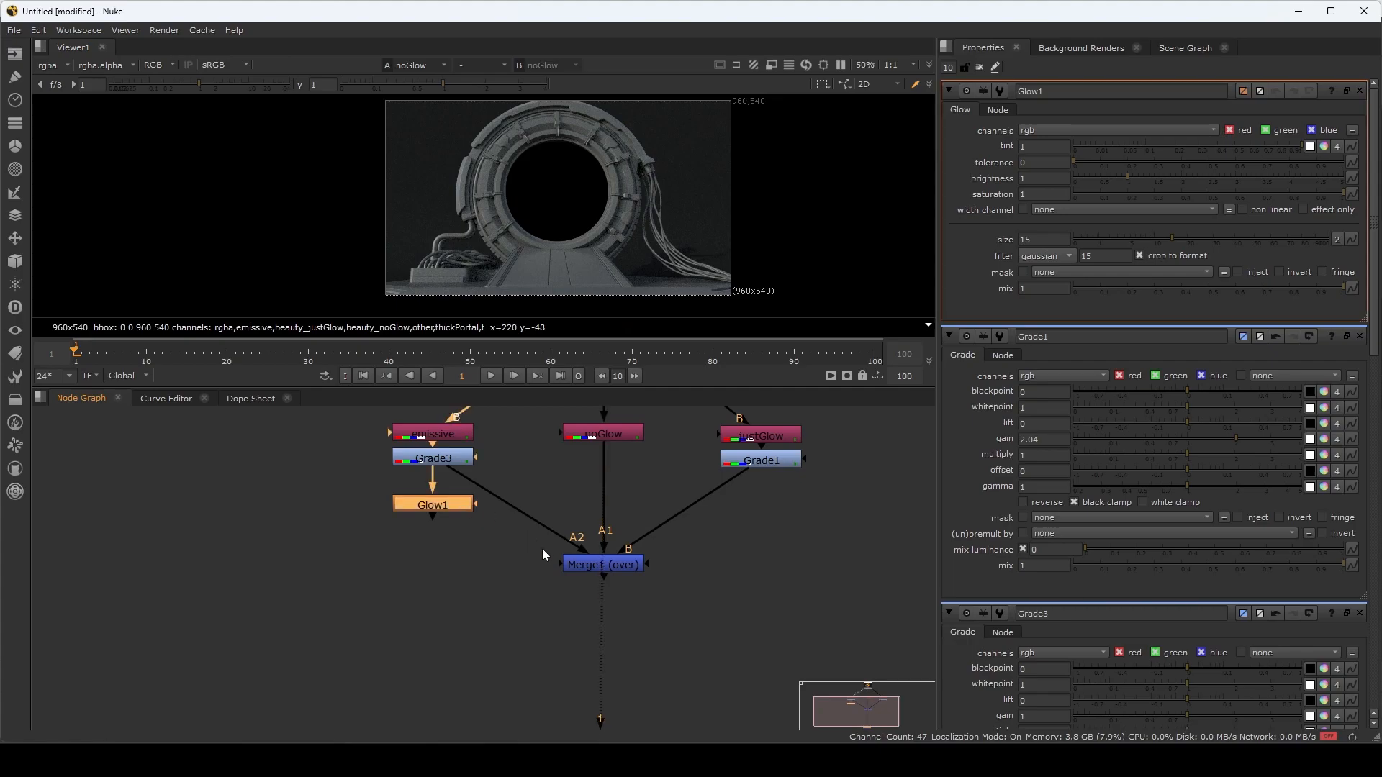
key(1)
click(429, 459)
key(1)
click(456, 502)
key(1)
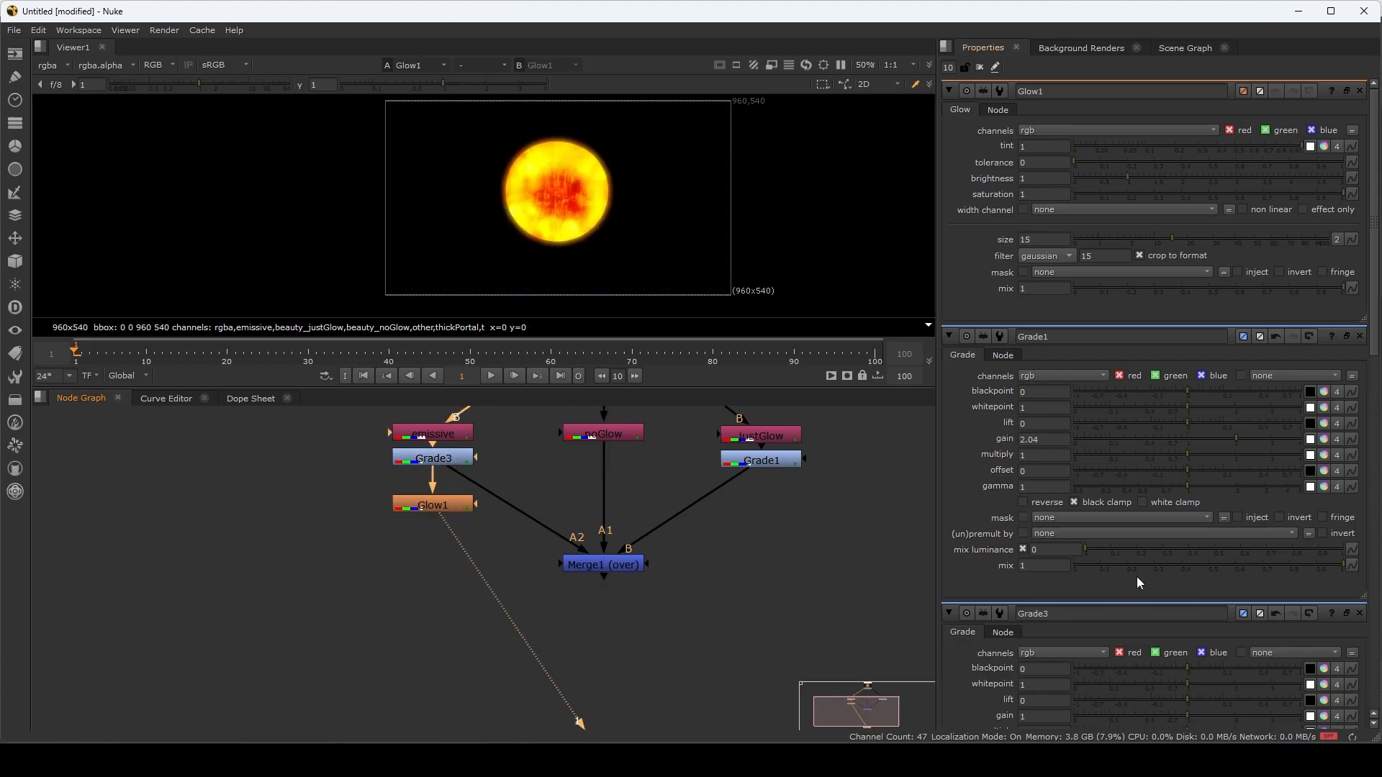
- Add a second Merge node below Merge1, connect its A input to Glow1 and move Glow1 lower in the graph
middle_drag(612, 616, 609, 545)
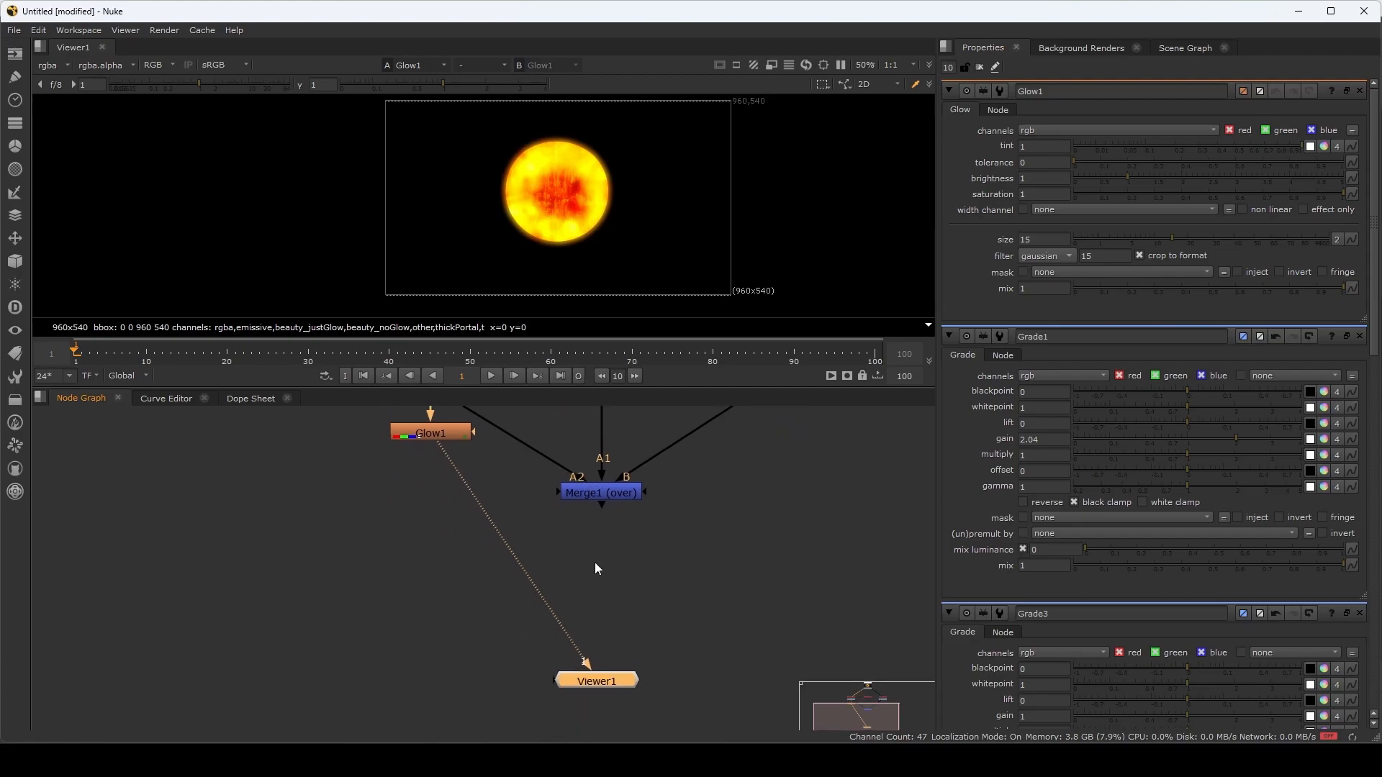
click(606, 495)
key(1)
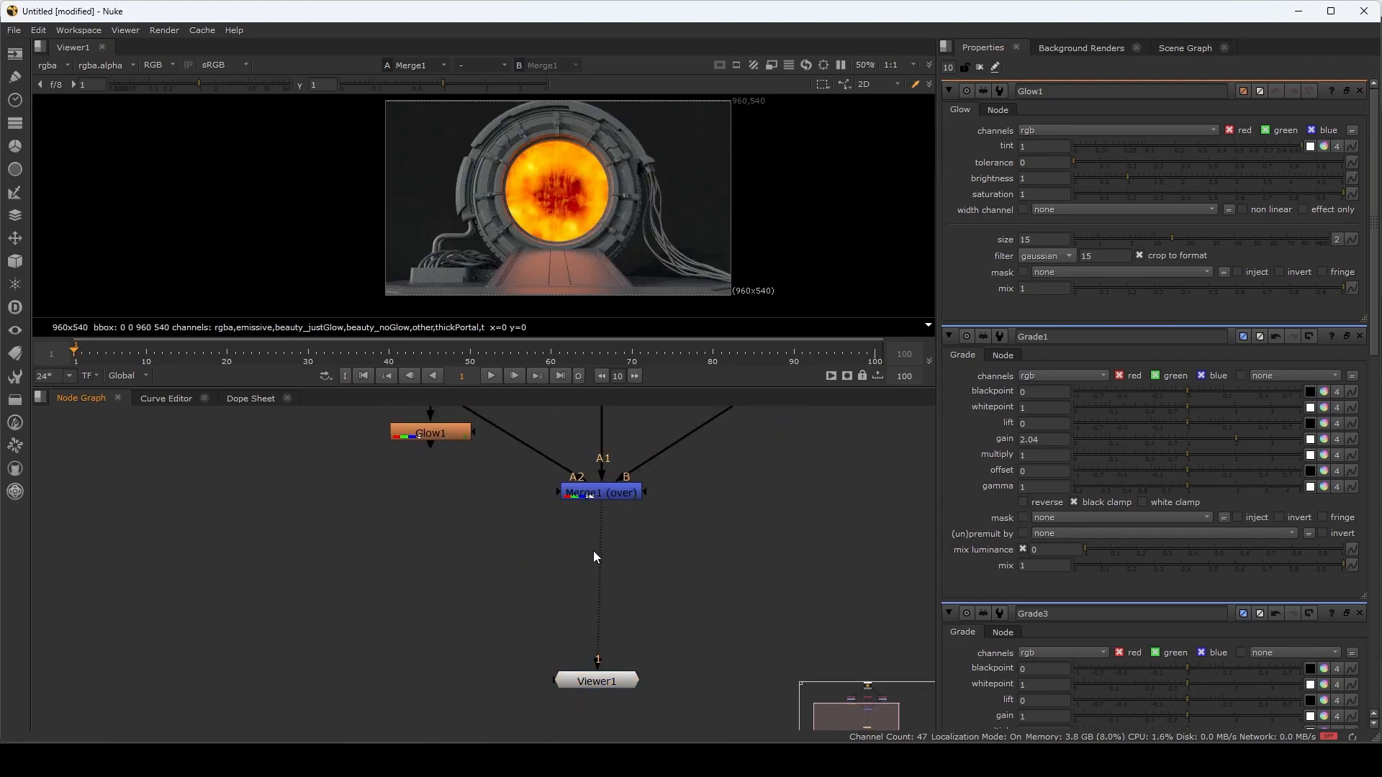
key(Tab)
text(me)
key(Return)
drag(595, 557, 546, 562)
drag(602, 493, 602, 495)
drag(566, 557, 443, 434)
key(1)
middle_drag(449, 519, 425, 607)
drag(420, 521, 423, 600)
- View Merge1, Grade3, Glow1 and Merge2 in turn to check the glow's contribution to the final image
click(613, 584)
key(1)
click(606, 651)
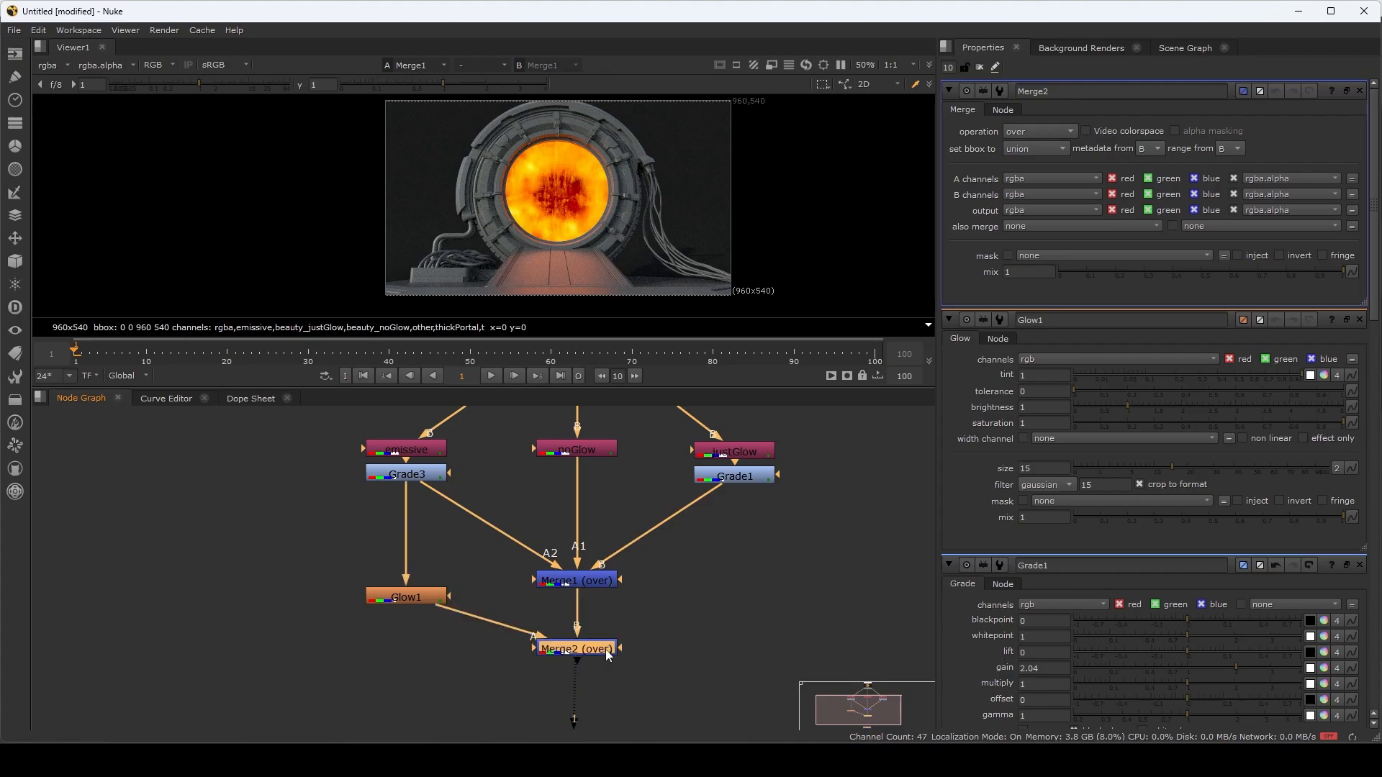
click(424, 474)
key(1)
click(407, 597)
key(1)
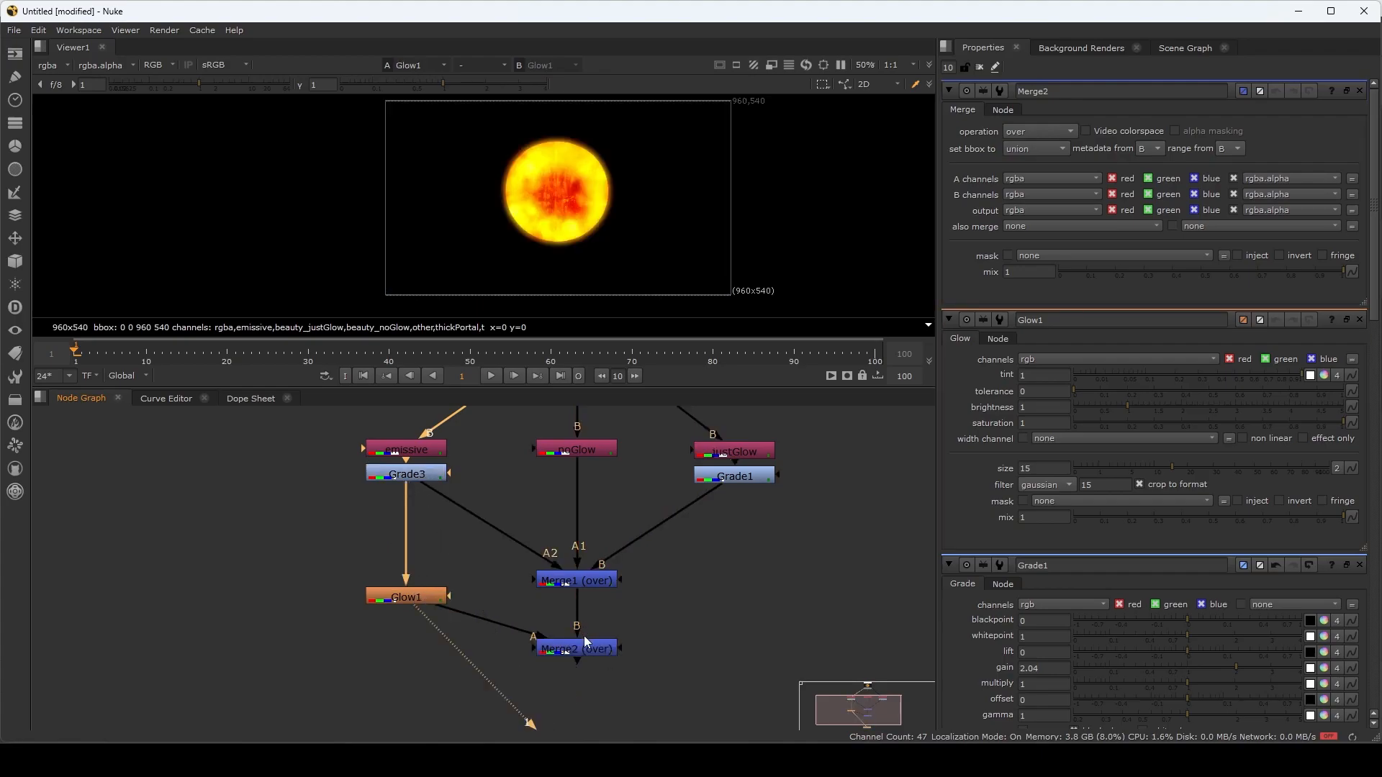
click(594, 650)
key(1)
middle_drag(644, 615, 662, 521)
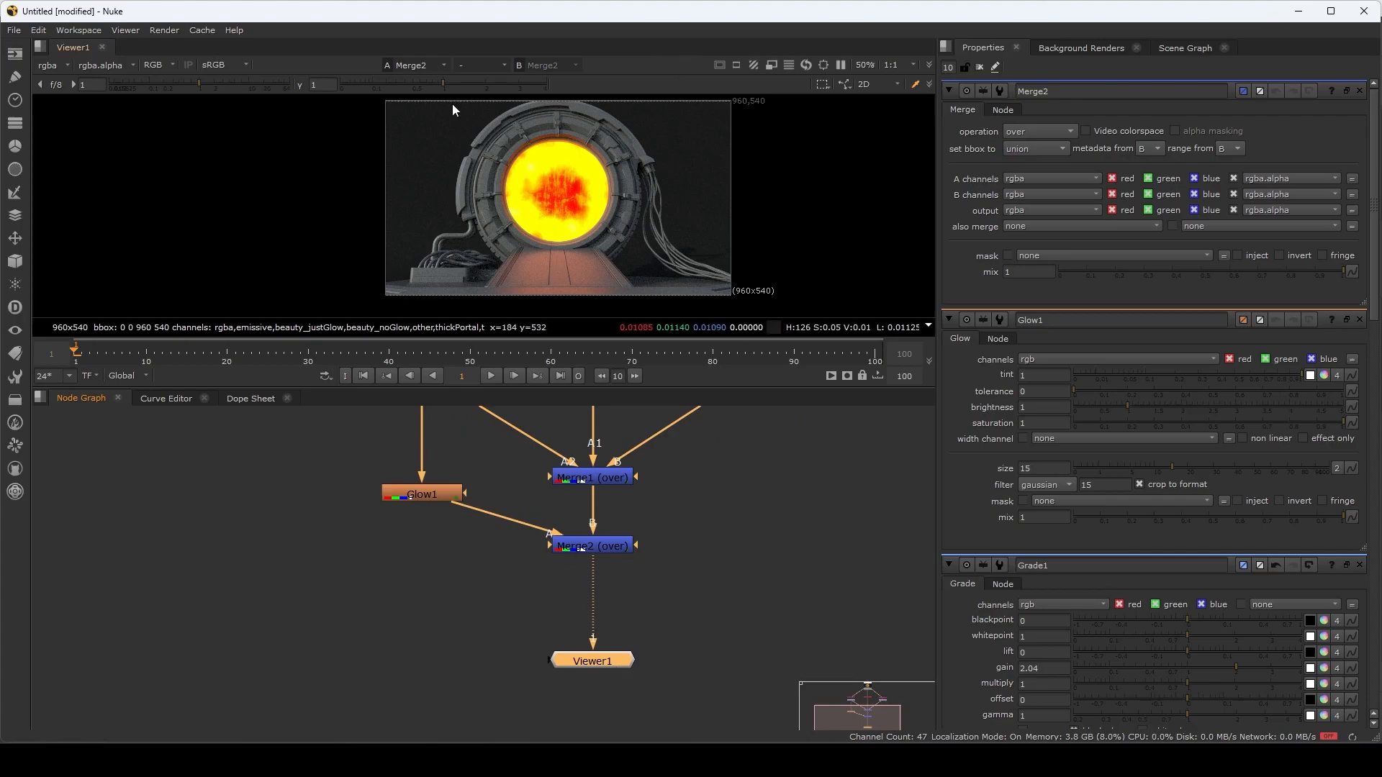
- View Glow1, Grade3 and Glow1 again to compare the emissive pass with and without the glow
middle_drag(432, 498, 441, 632)
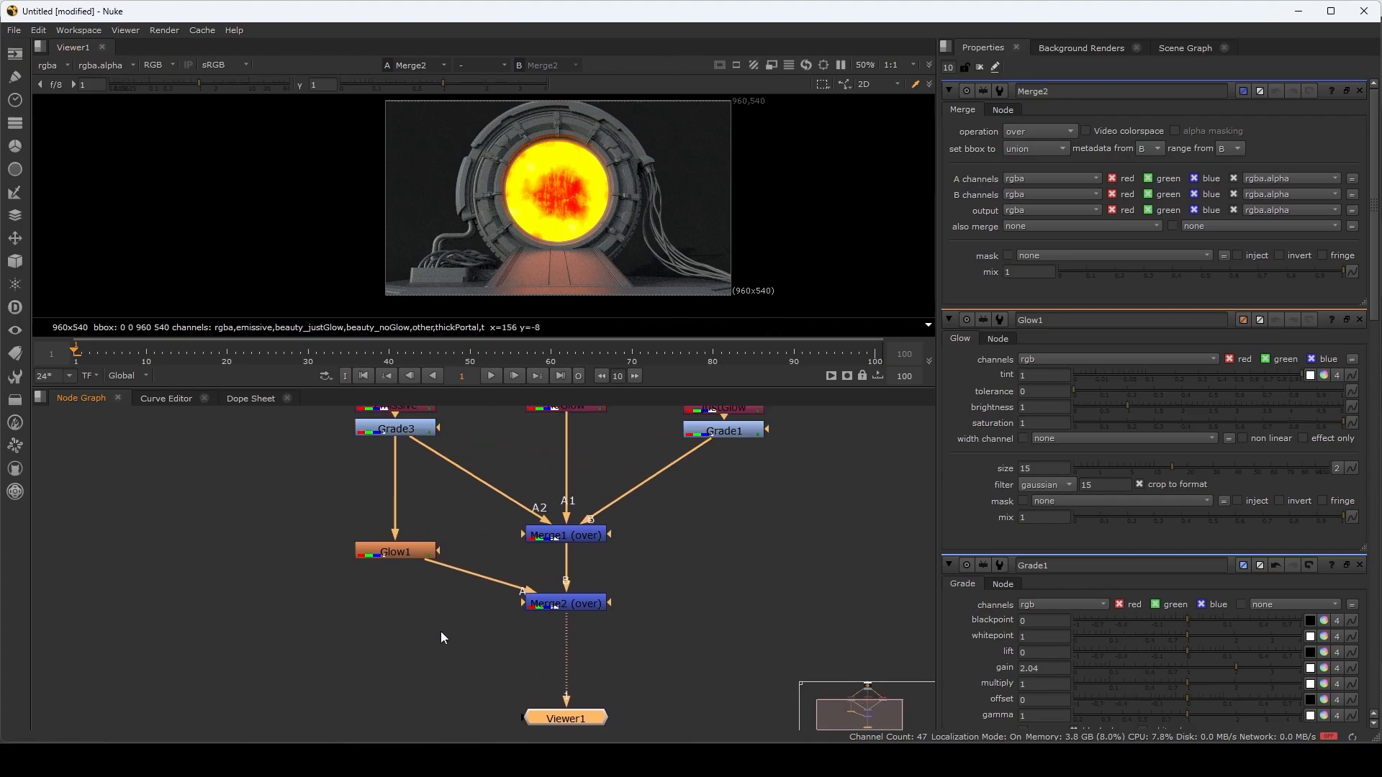
double_click(409, 549)
key(1)
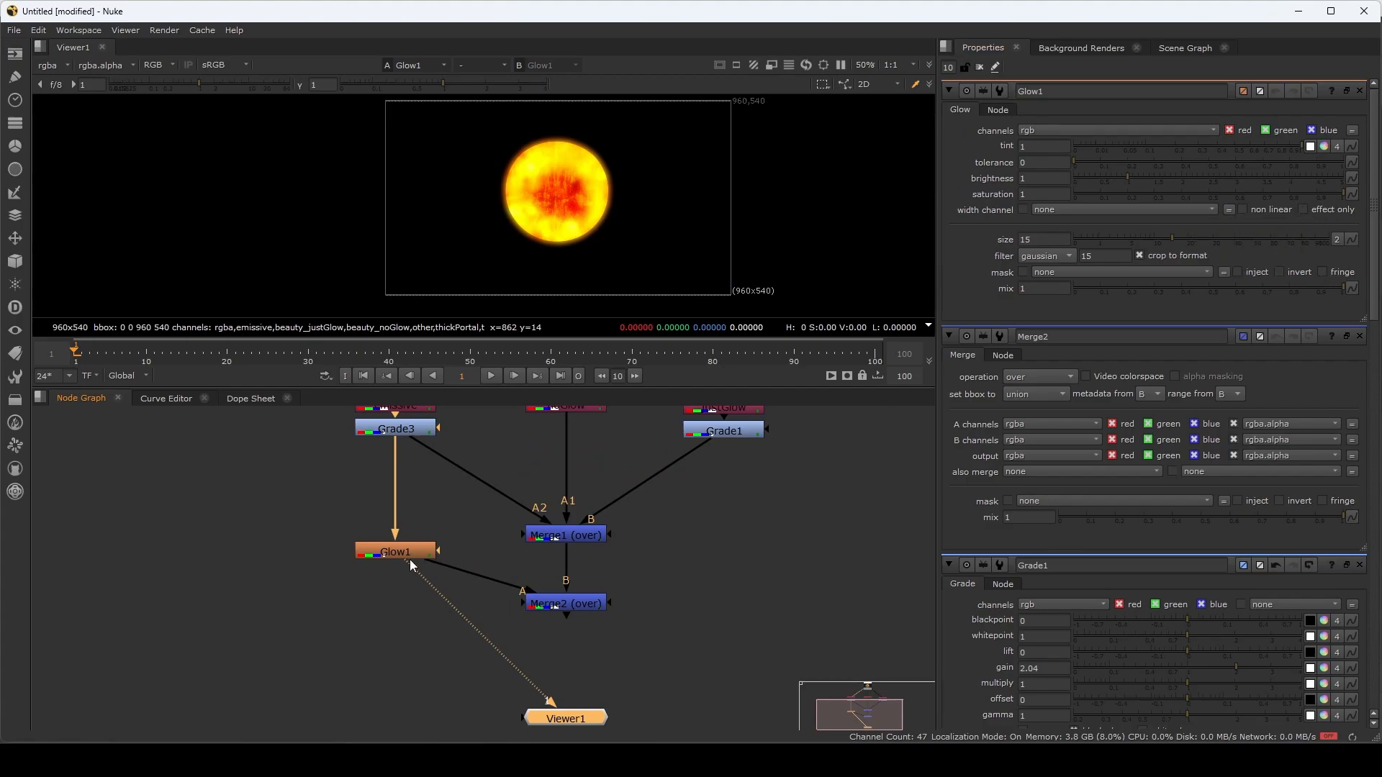
click(411, 428)
key(1)
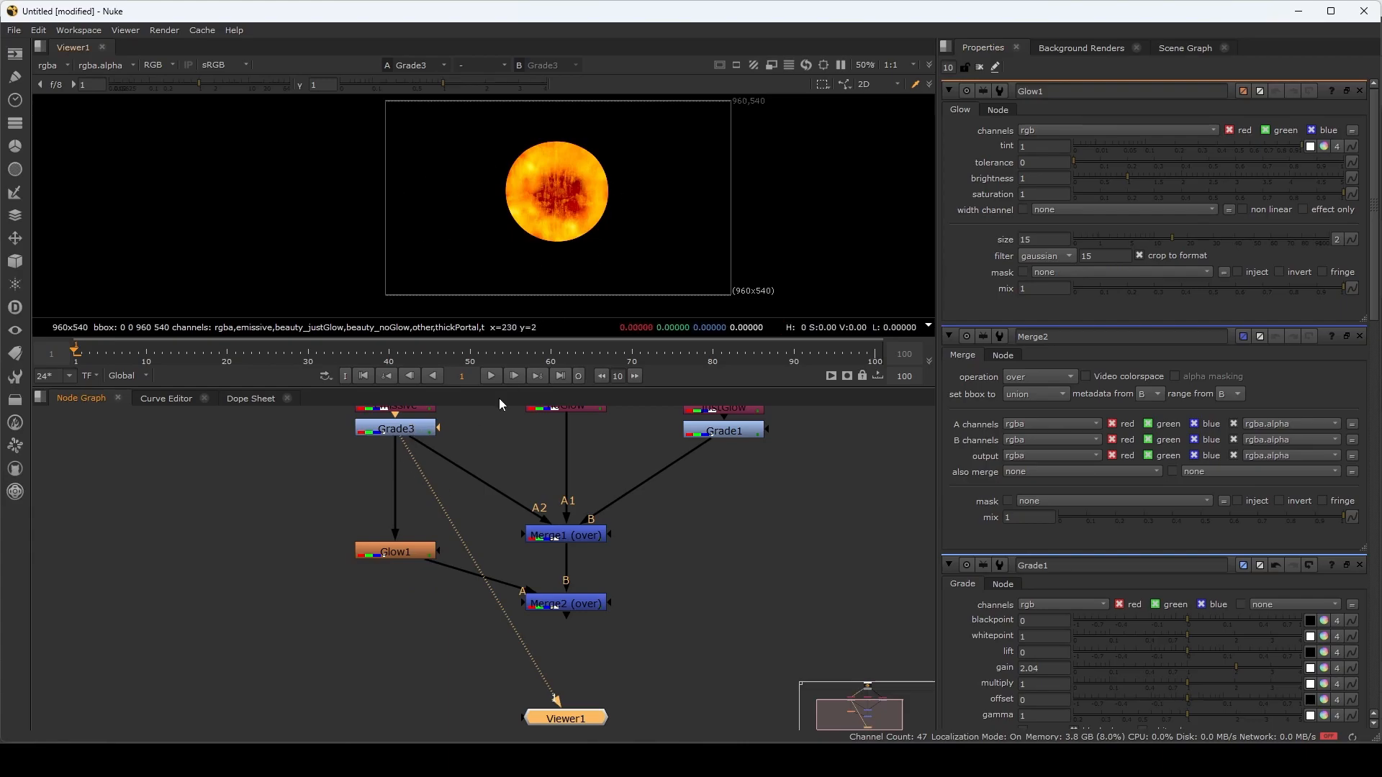
click(425, 546)
key(1)
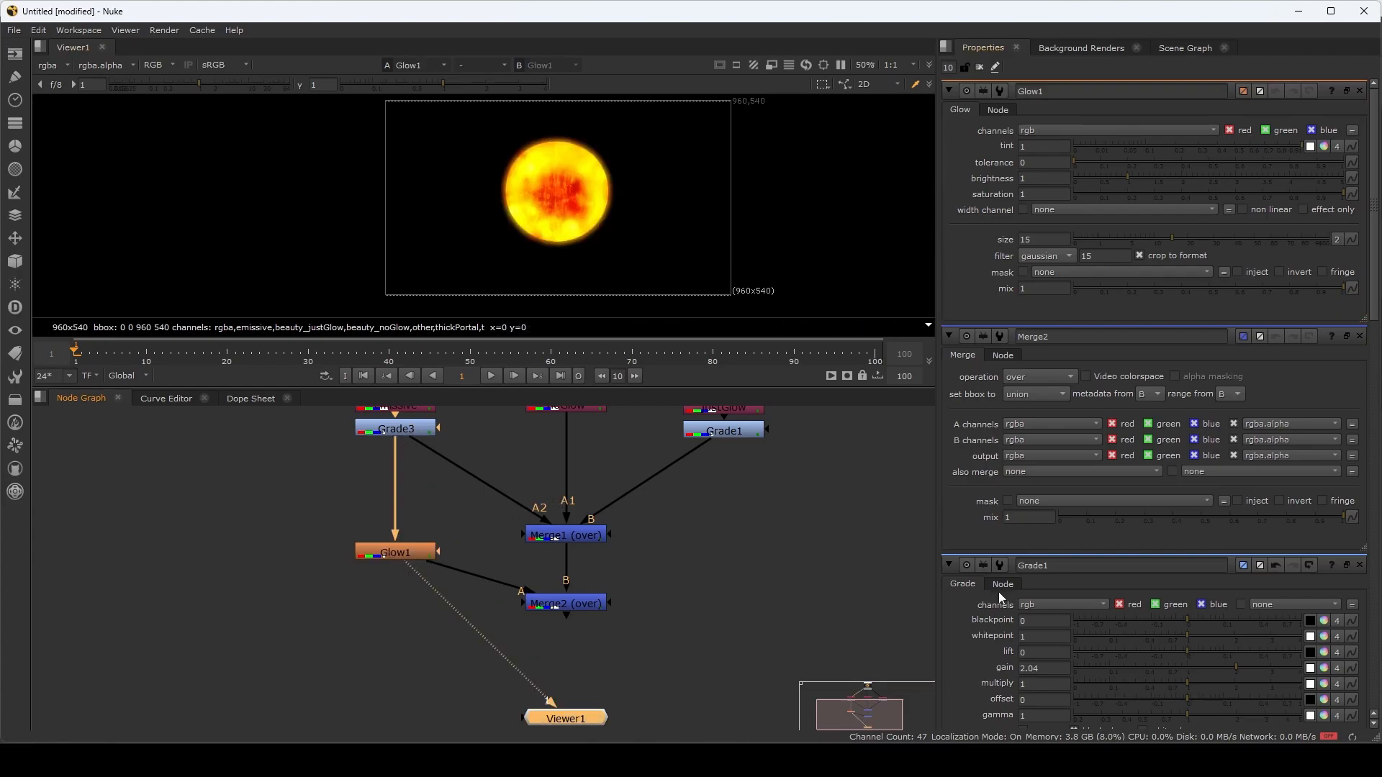
- Enable effect only on Glow1, then compare Grade3, Glow1 and Merge2 in the viewer
click(1302, 210)
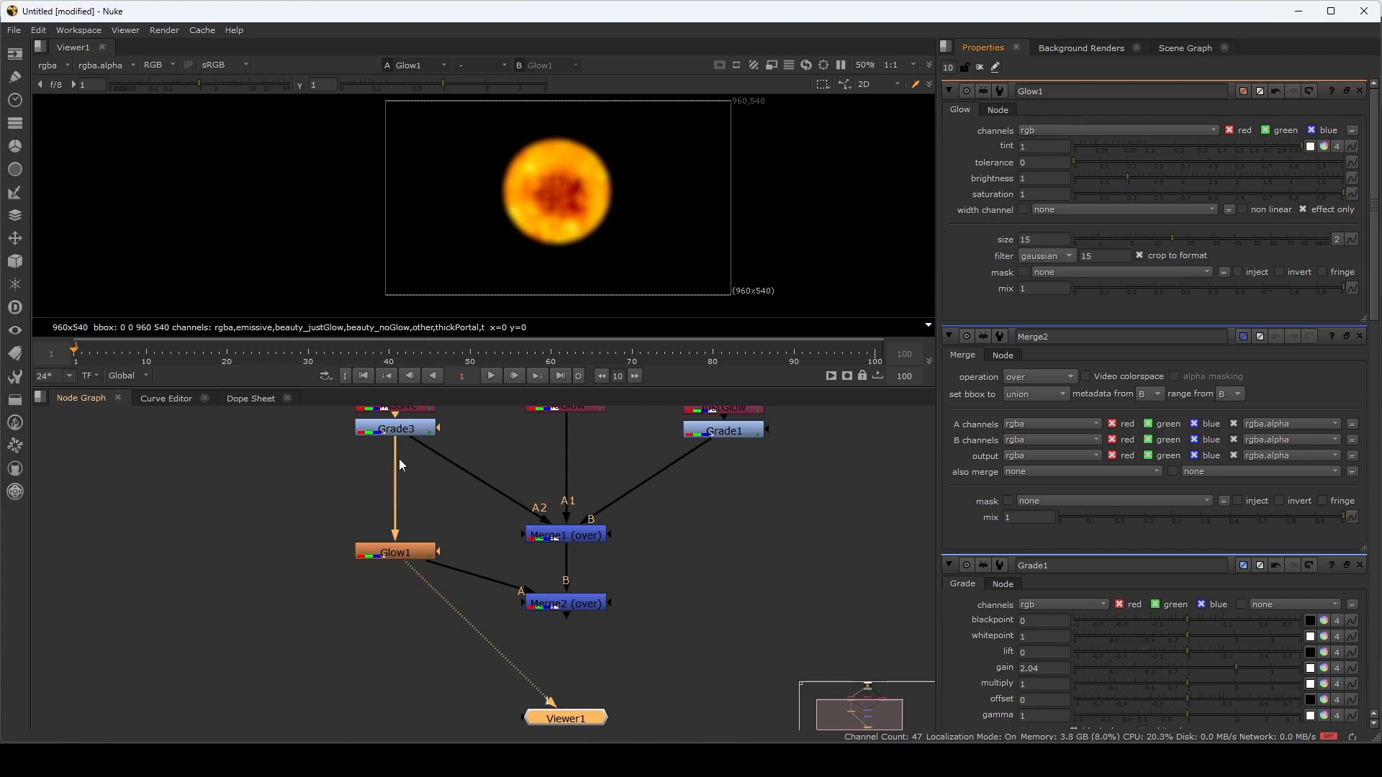
click(412, 429)
key(1)
click(413, 549)
key(1)
click(572, 604)
key(1)
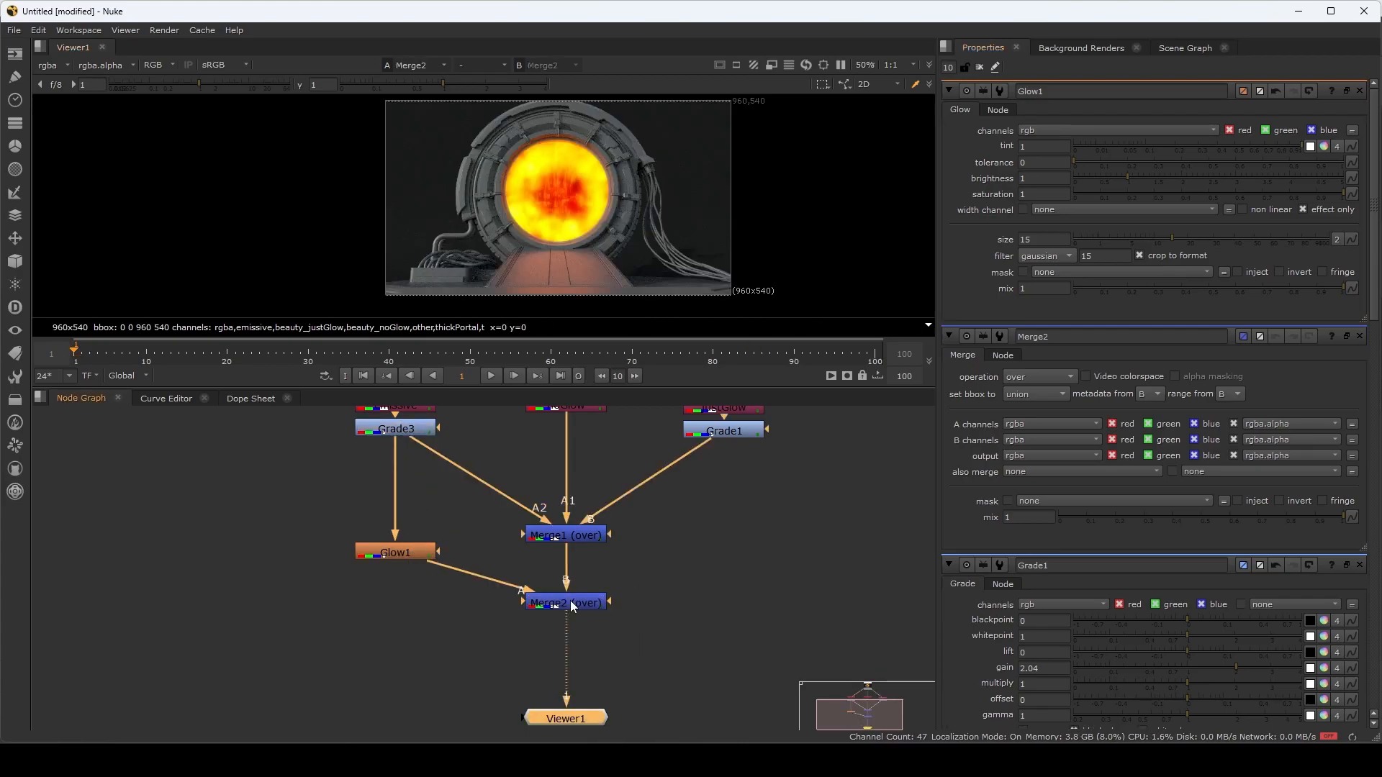
- Disable and re-enable Merge2 repeatedly to check the glow's effect on the composite
key(d)
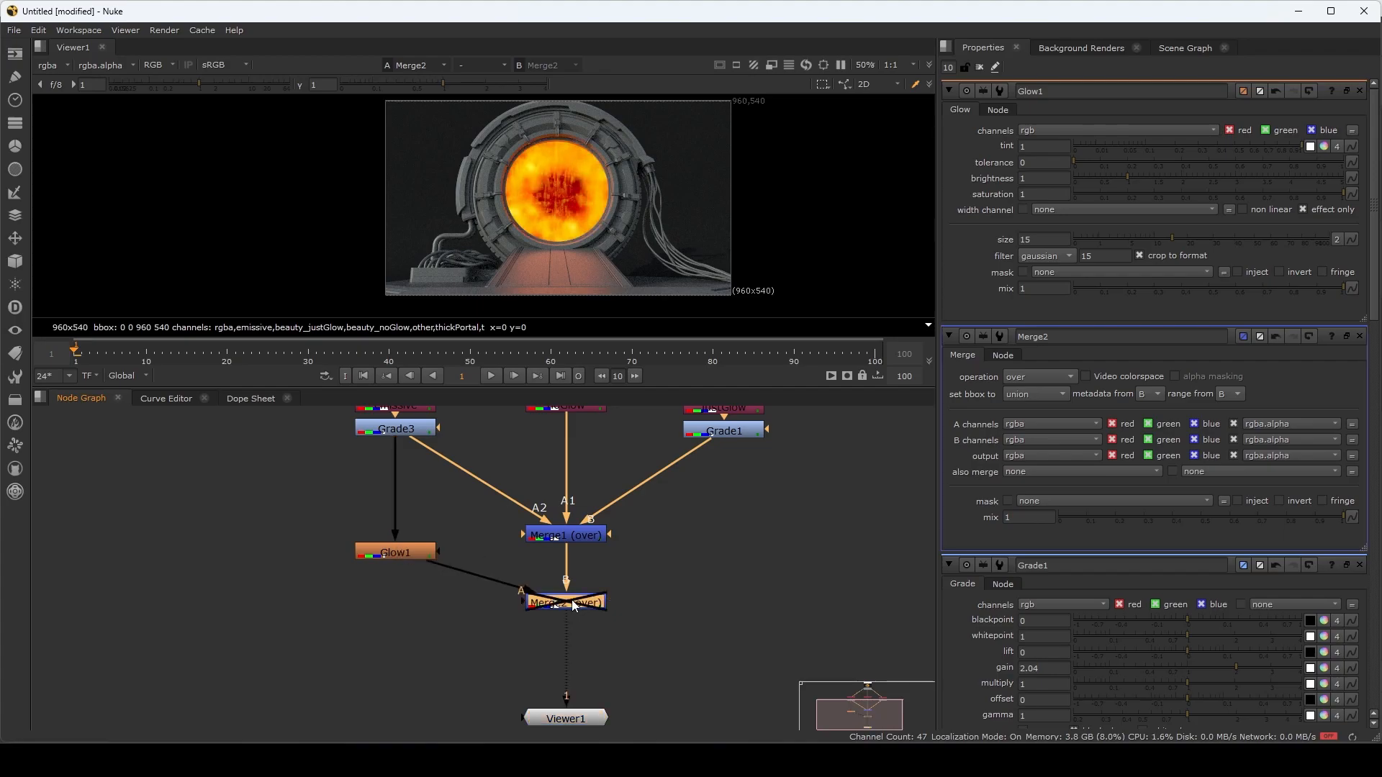
key(d)
key(d)
key(d)
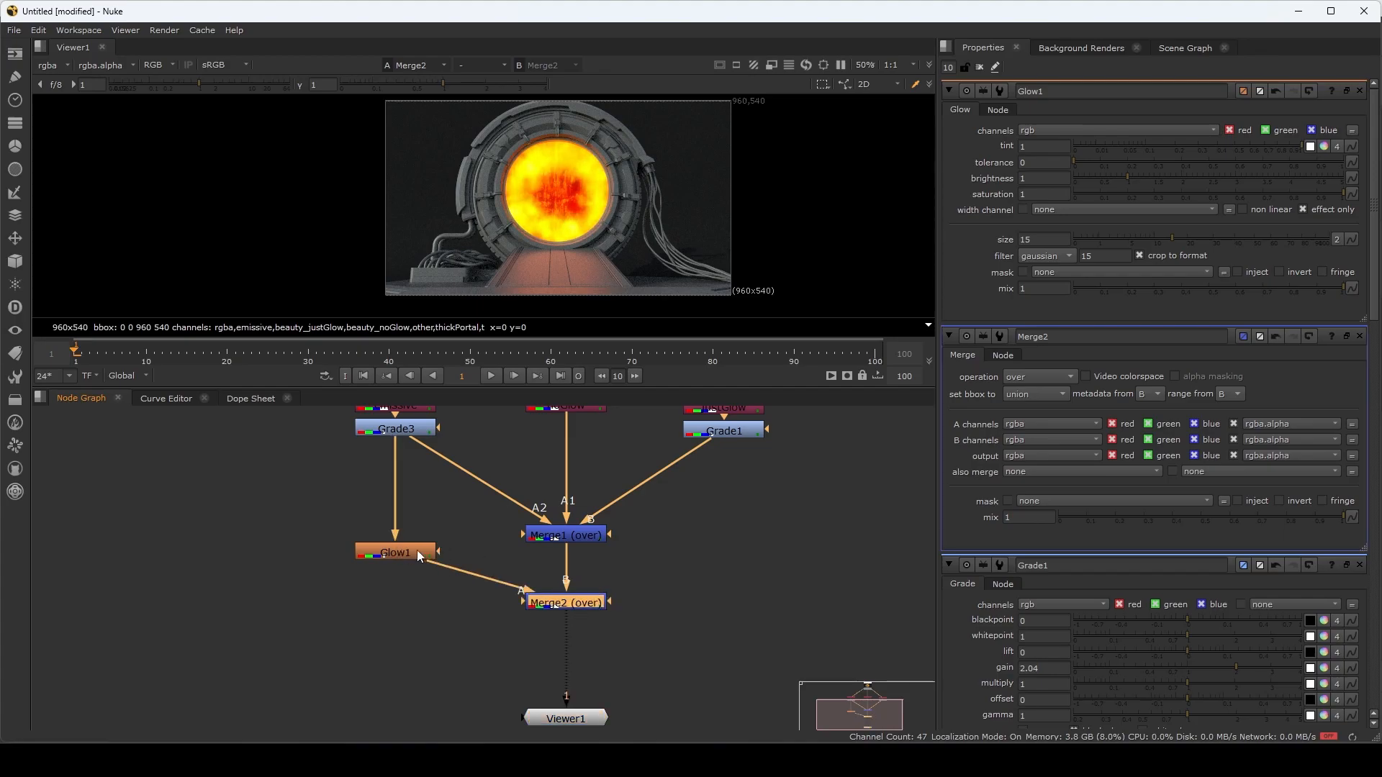
- Set Glow1's tolerance to 0.71 and brightness to 1.9, then test the glow strength with Merge2's mix, ending at 1
click(419, 555)
click(1305, 209)
click(1302, 206)
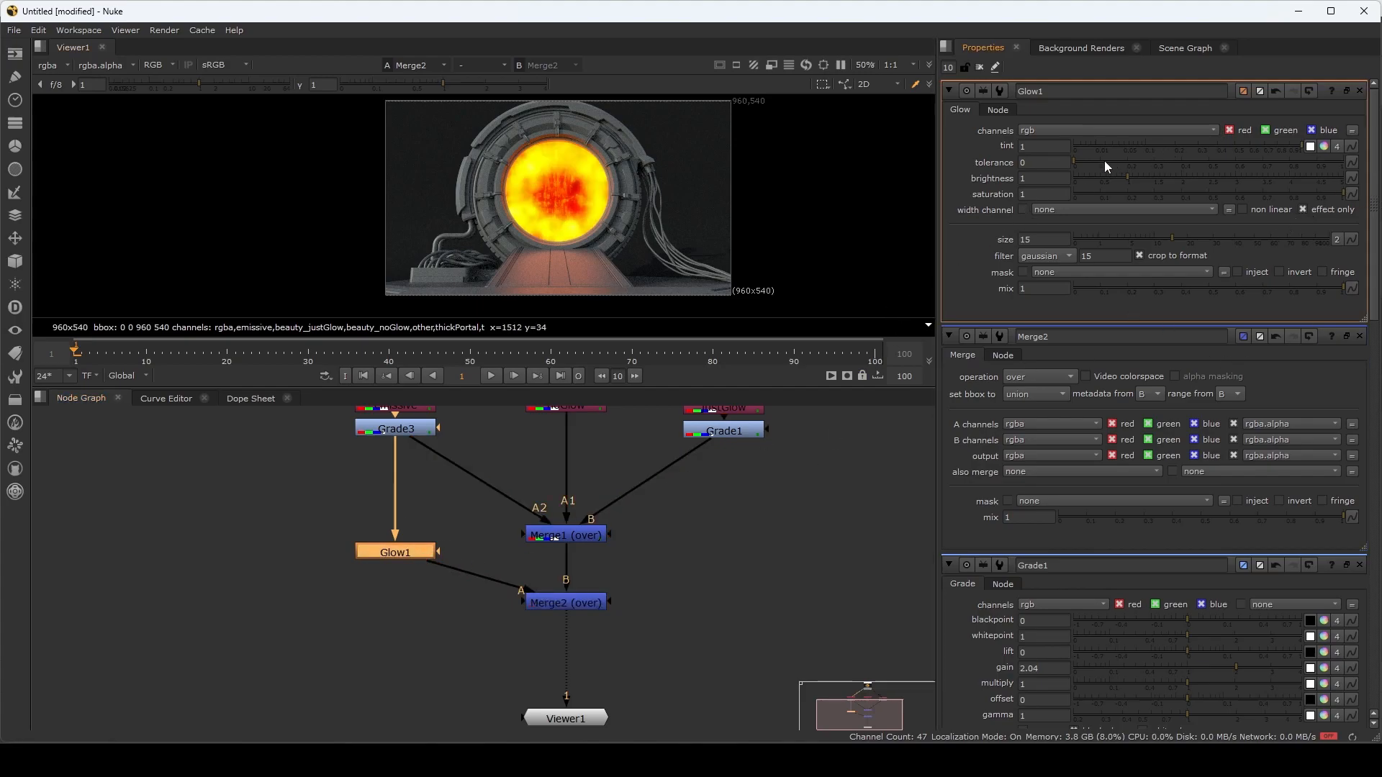
drag(1093, 161, 1264, 154)
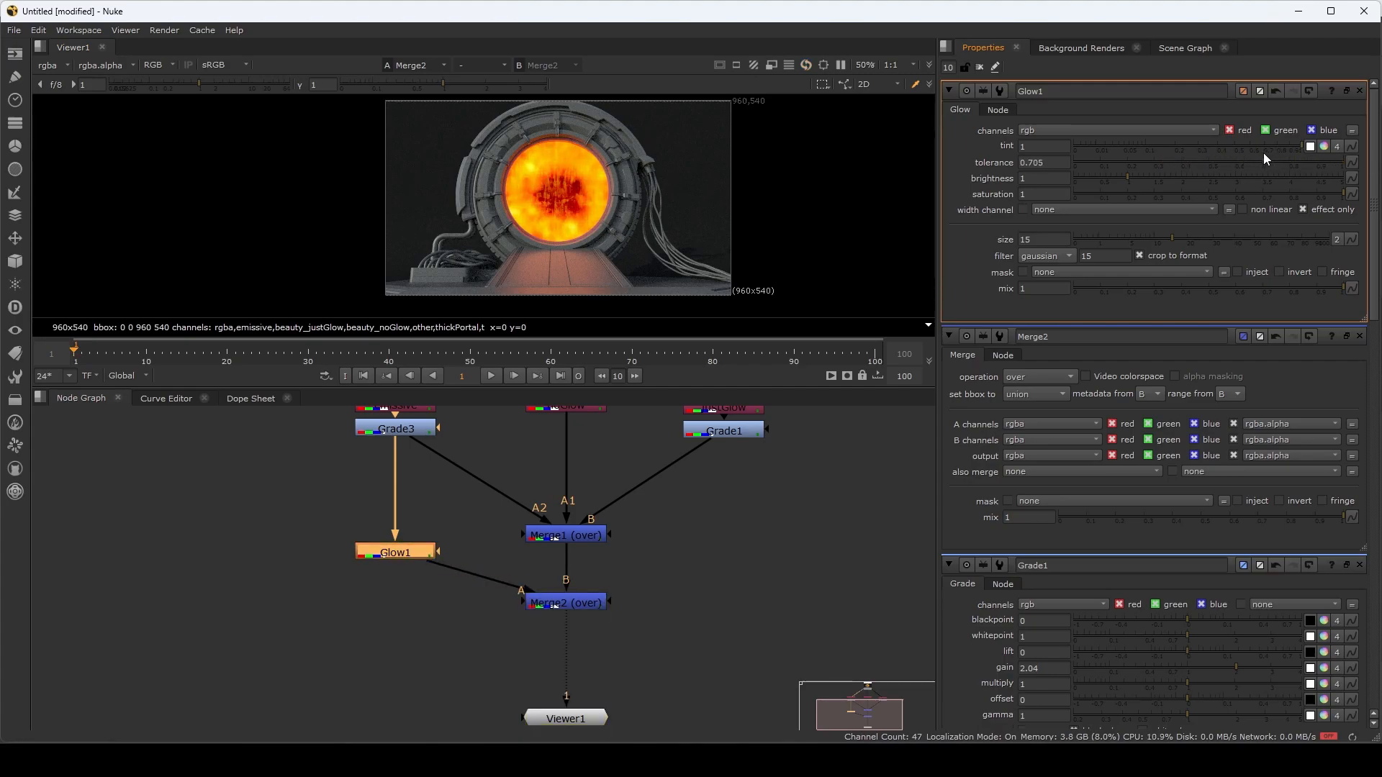
drag(1125, 176, 1188, 173)
double_click(565, 603)
drag(1249, 270, 1357, 280)
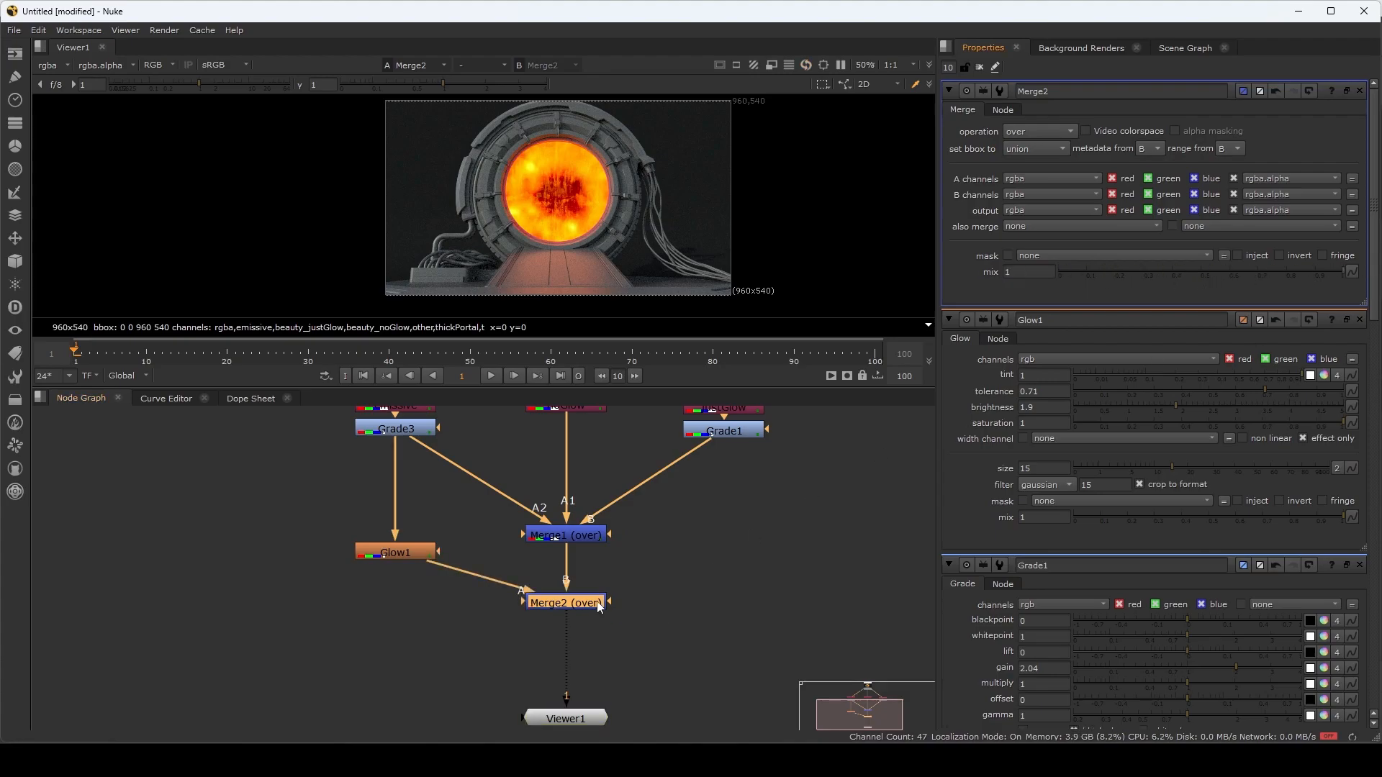
- Set Glow1's size to 49.5, brightness to 0.74 and saturation to 0.715
double_click(415, 556)
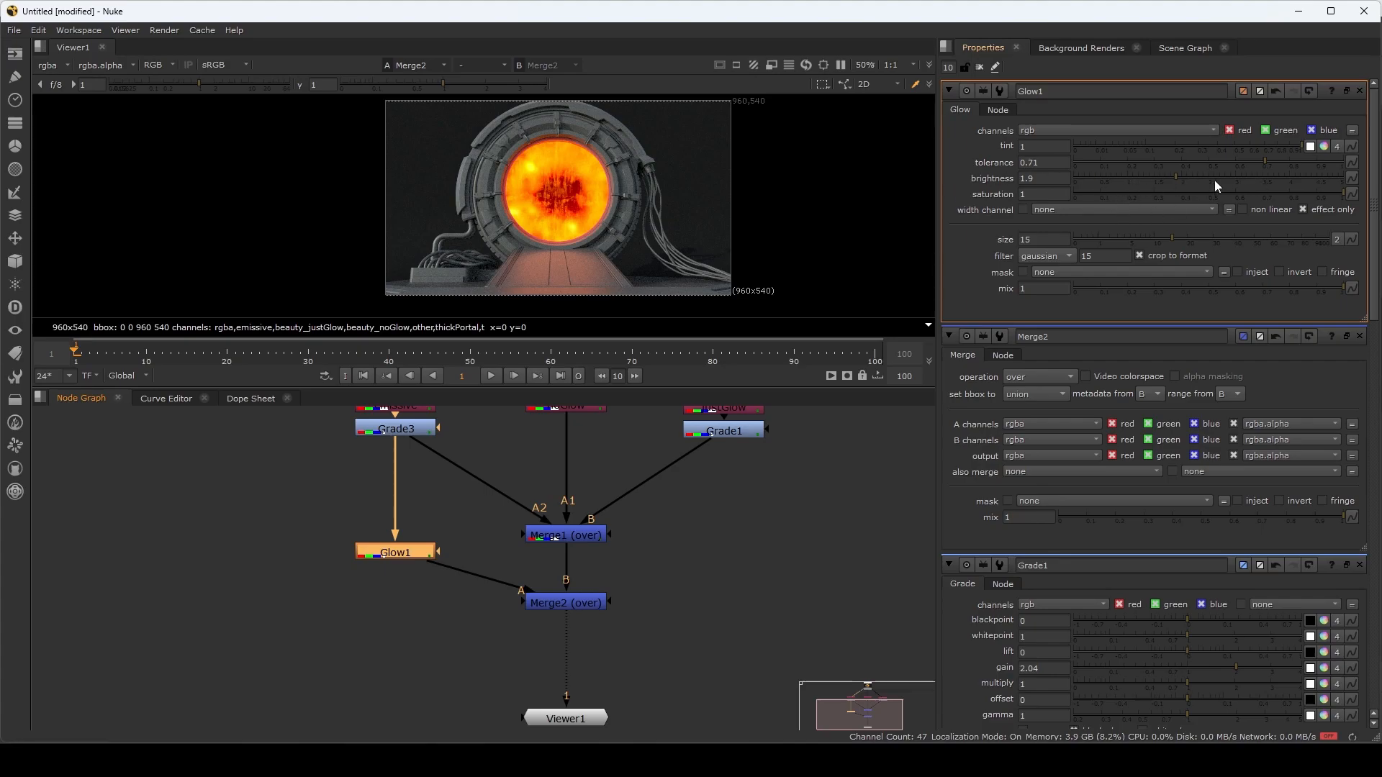
drag(1173, 237, 1229, 234)
drag(1323, 191, 1110, 179)
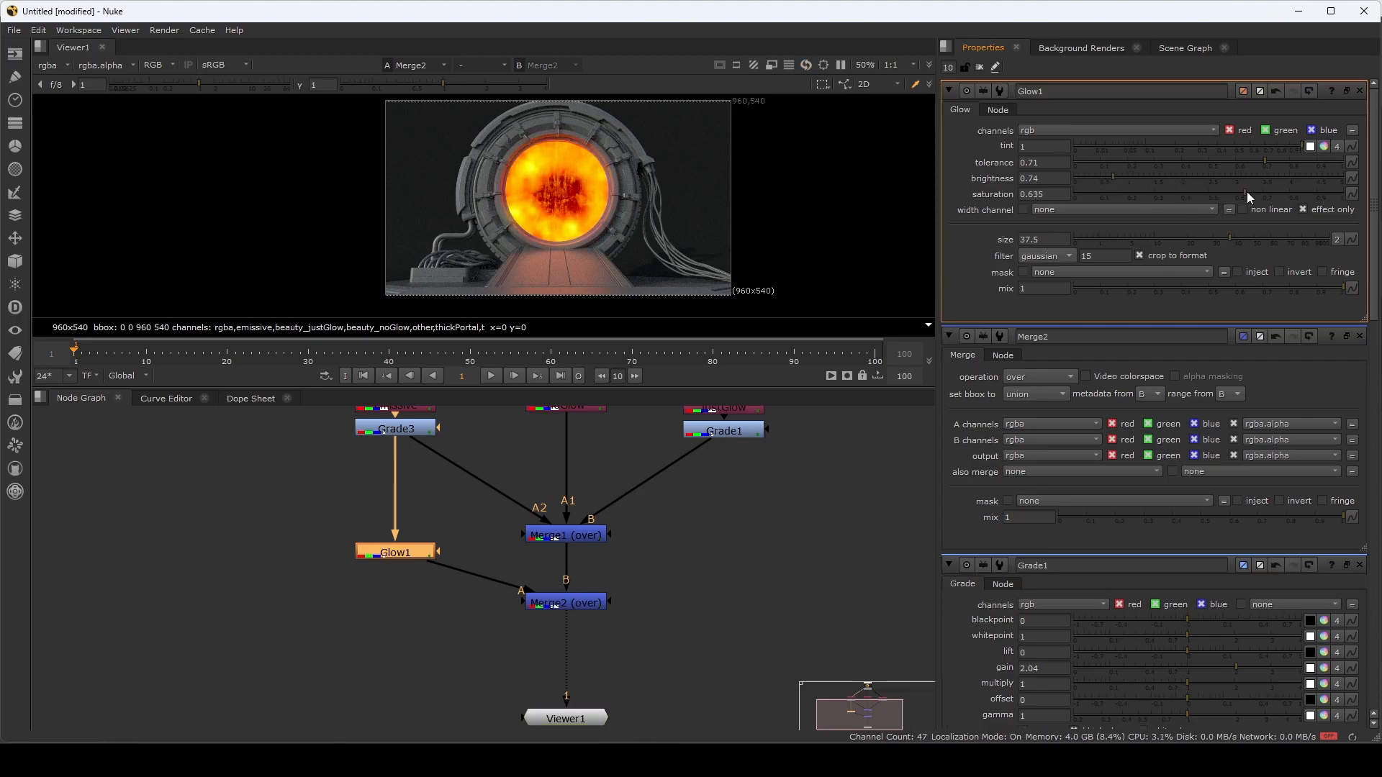
click(1267, 191)
drag(1229, 236, 1271, 235)
- Add a third Merge node and insert it between Merge2 and Viewer1
middle_drag(293, 527, 408, 525)
click(714, 596)
key(Tab)
text(merge)
key(Return)
drag(817, 608, 702, 674)
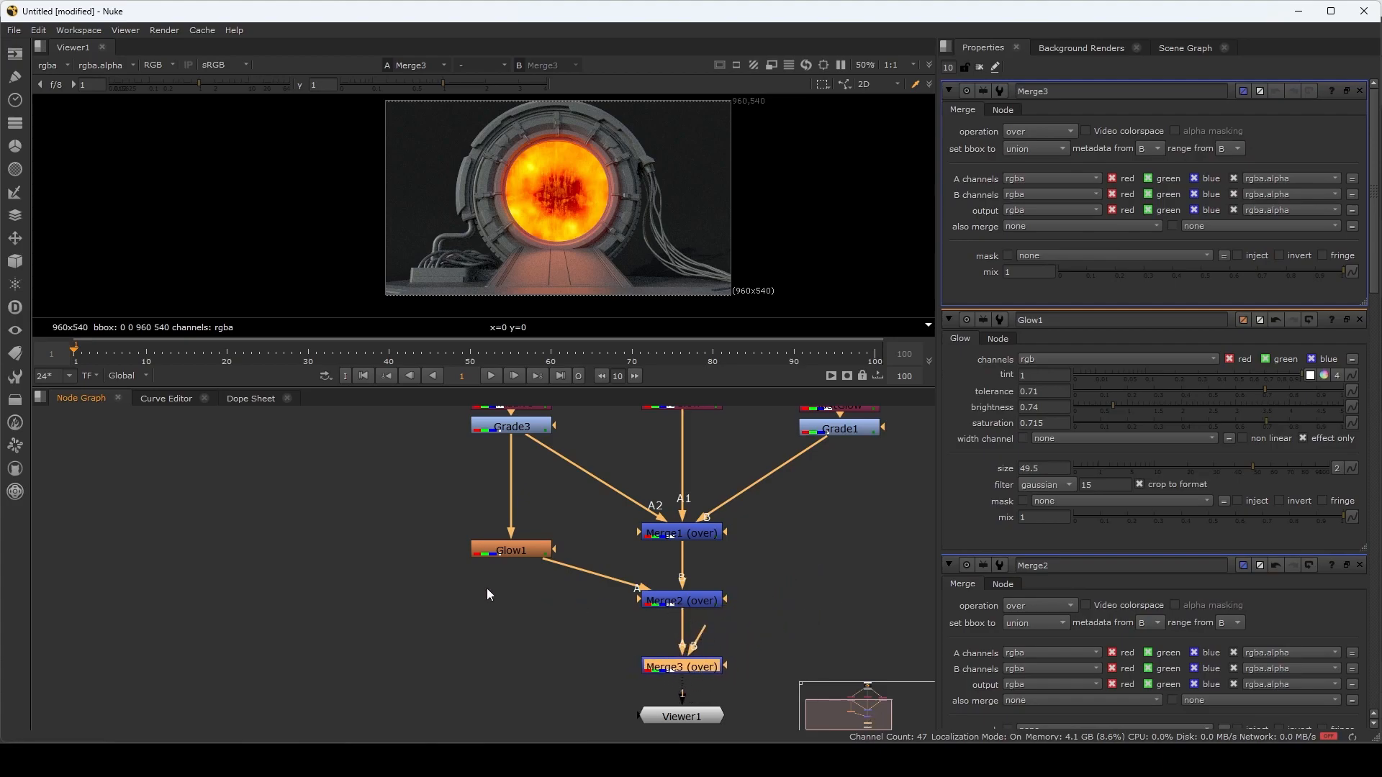
- Add a second Glow node beside Glow1 and connect its input to Grade3
click(387, 585)
key(Tab)
text(glow)
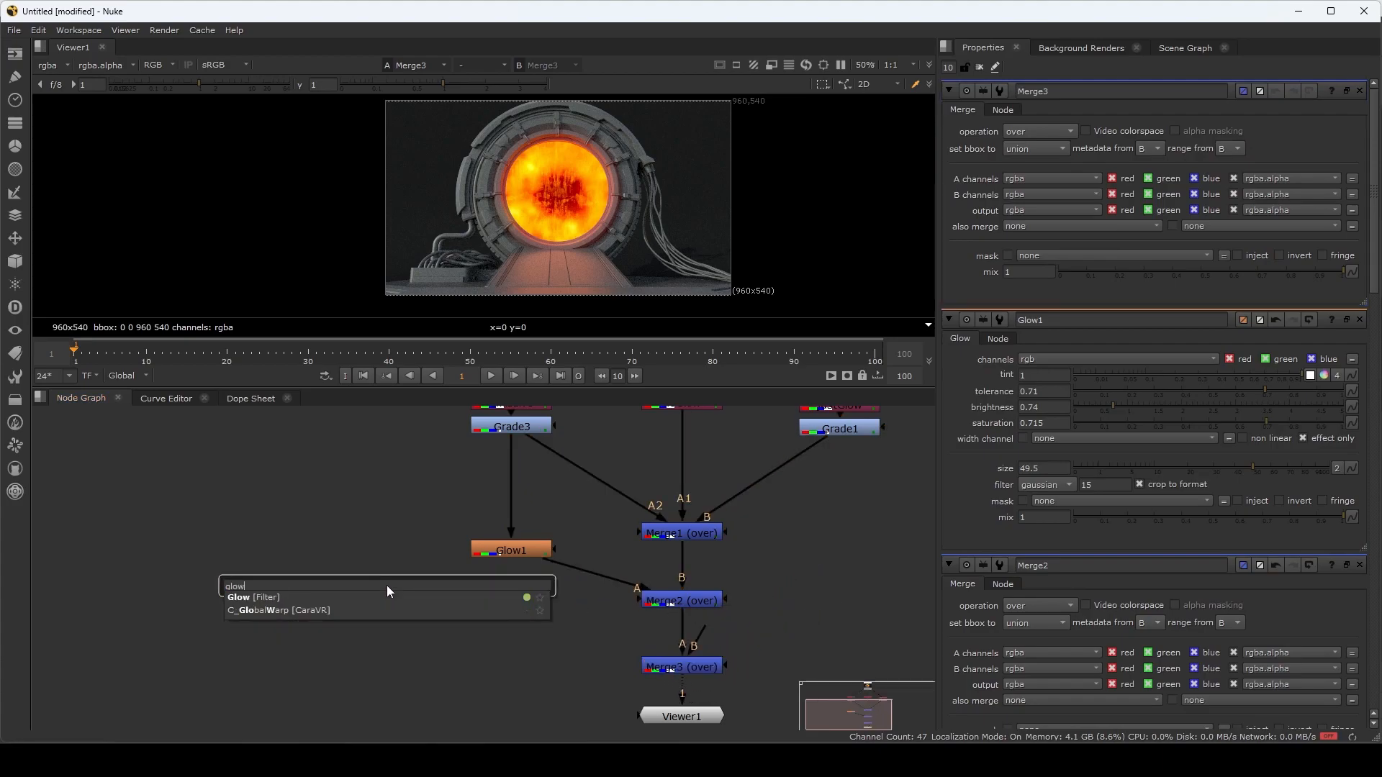
key(Return)
key(ctrl)
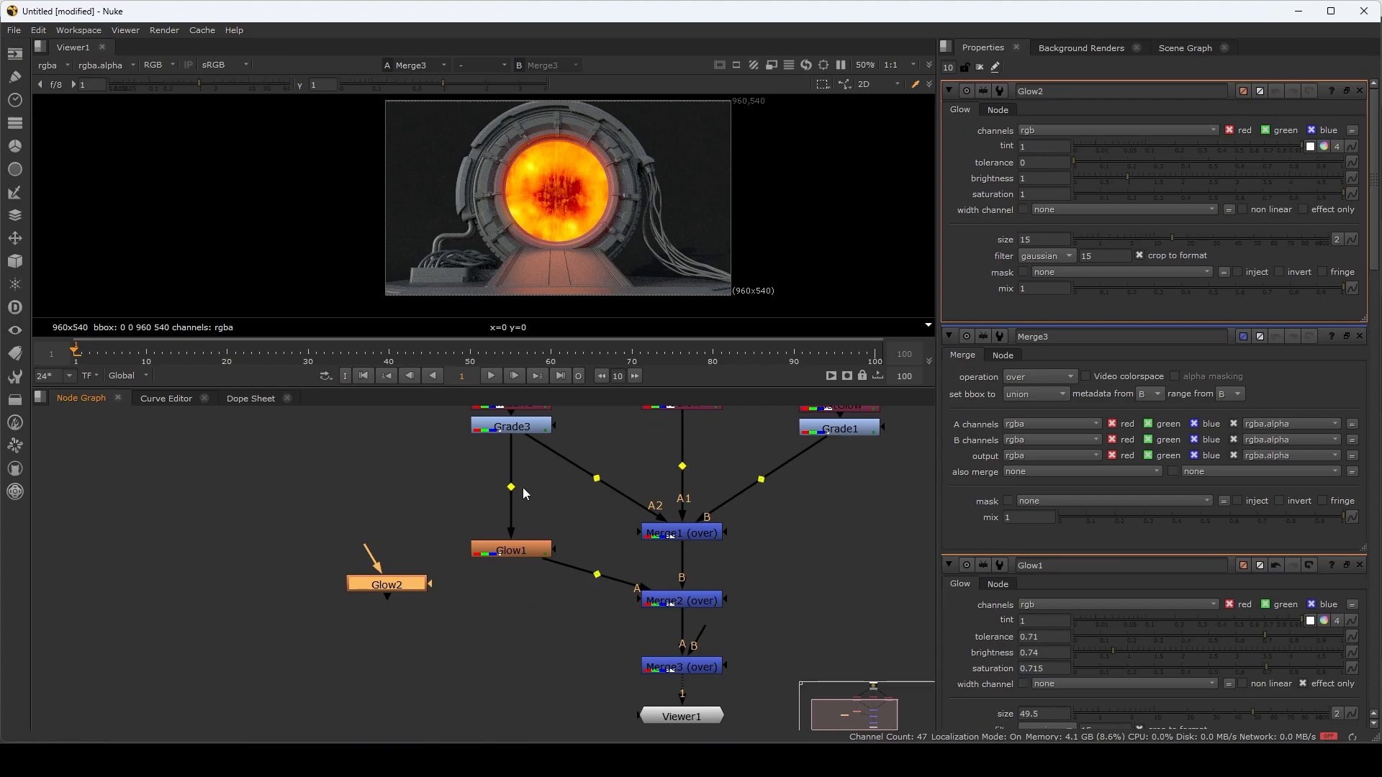
drag(372, 558, 502, 426)
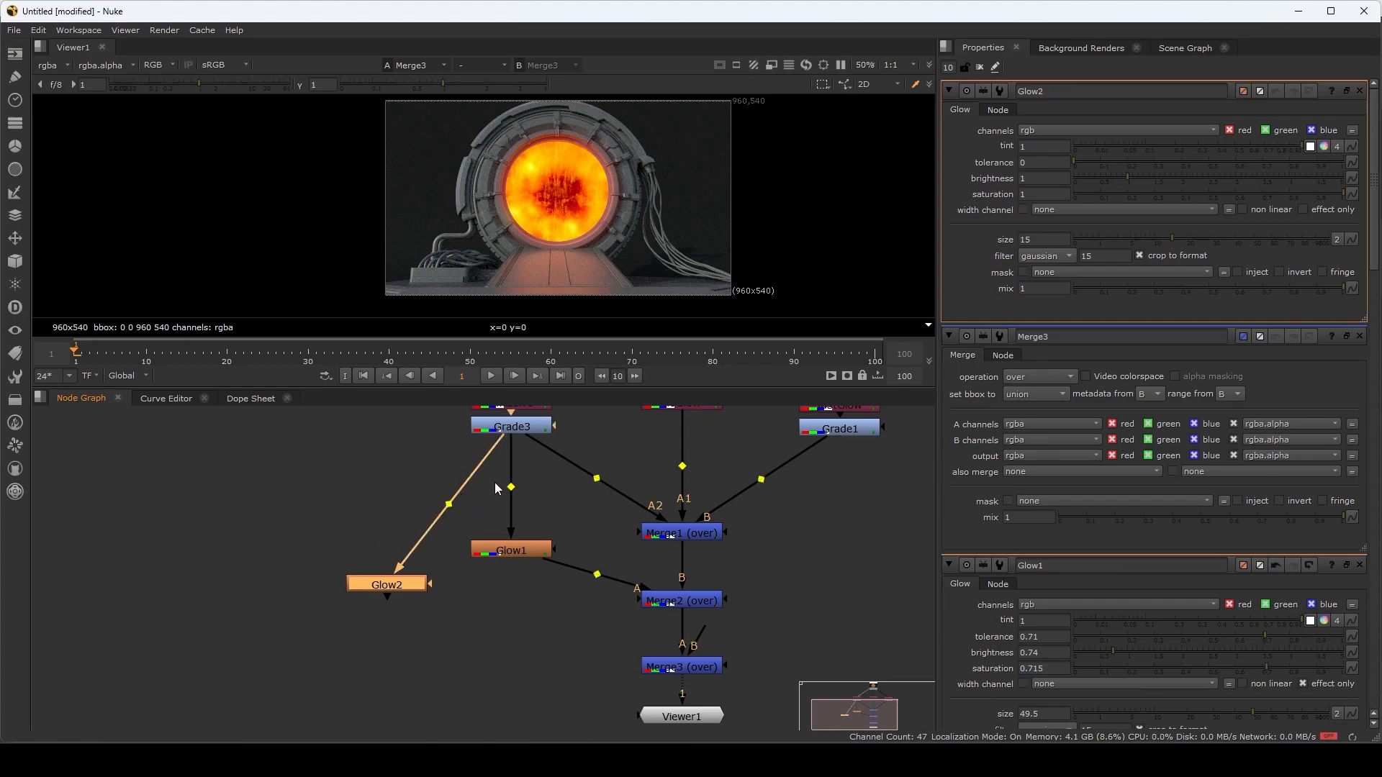
- Insert dots in the Grade3-to-Glow2 and Glow1-to-Merge2 connections and place them so the lines run at right angles
ctrl+drag(449, 504, 389, 431)
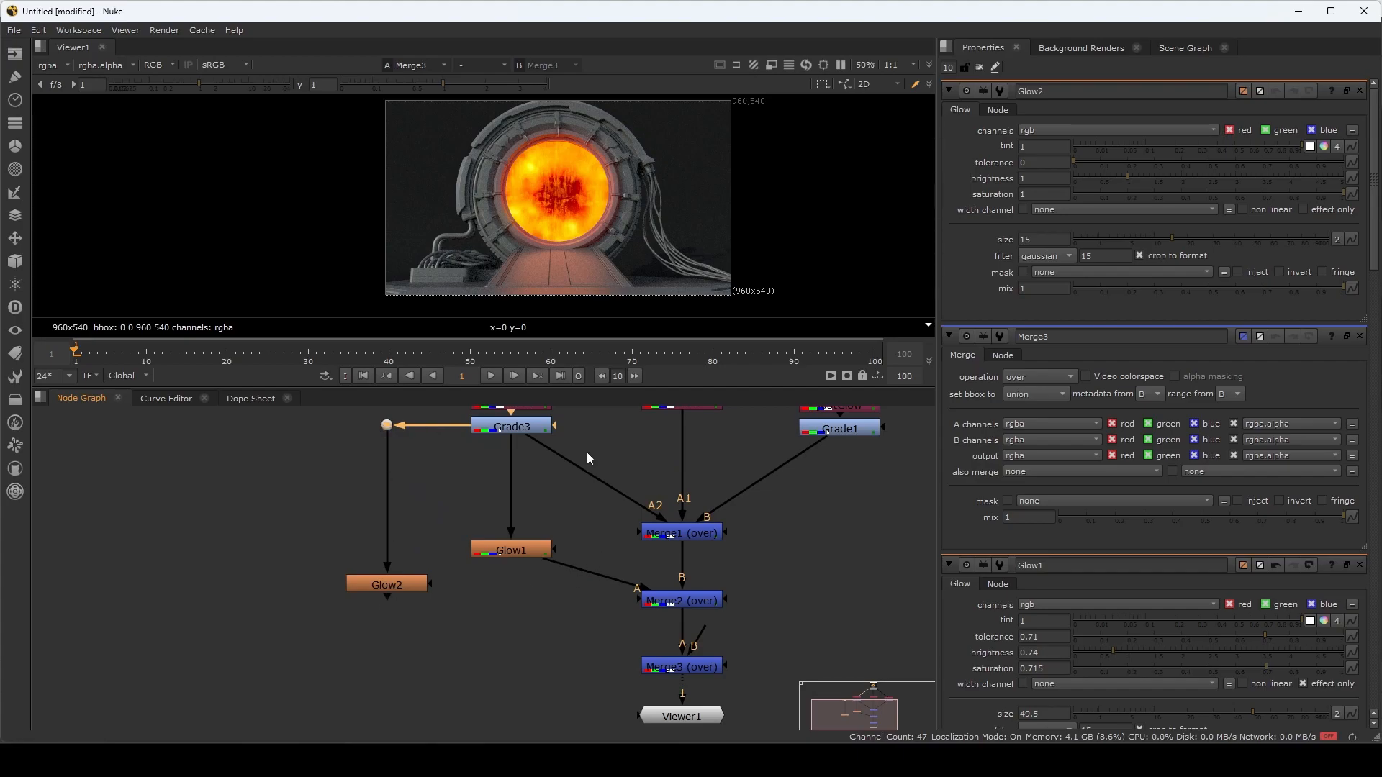
ctrl+click(594, 573)
drag(595, 572, 511, 599)
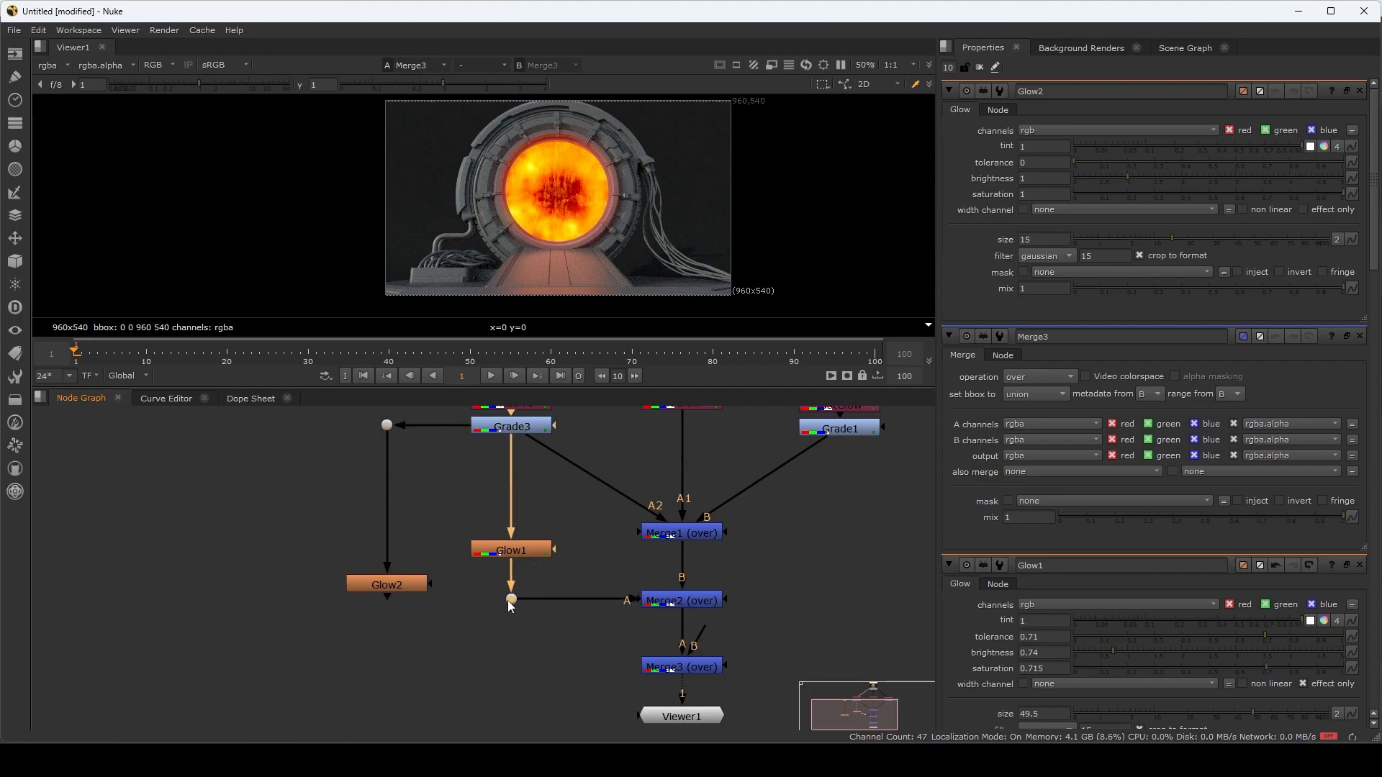
- Lower Glow2 to Merge3's level, connect Merge3's B input to Glow2 and open Merge3's properties
drag(410, 591, 401, 684)
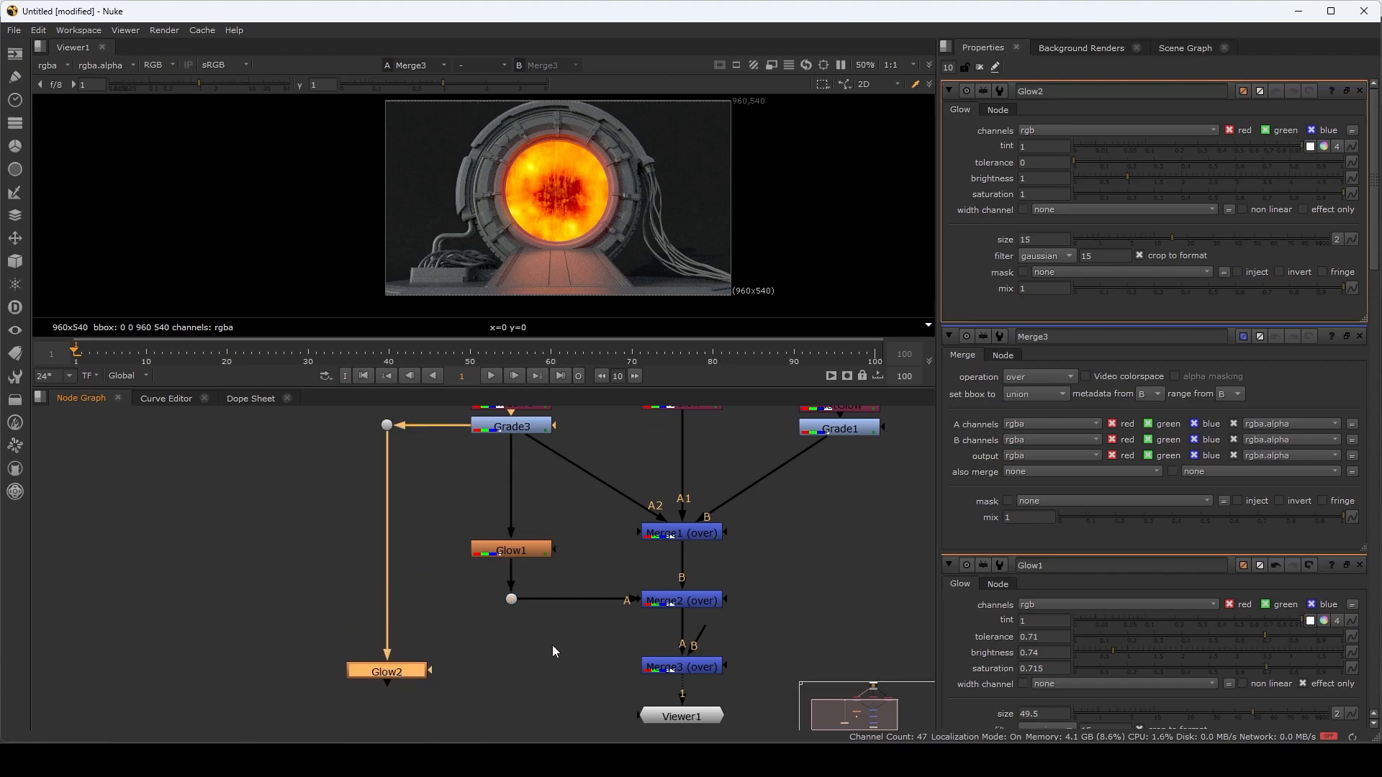
middle_drag(553, 650, 551, 634)
drag(703, 610, 400, 659)
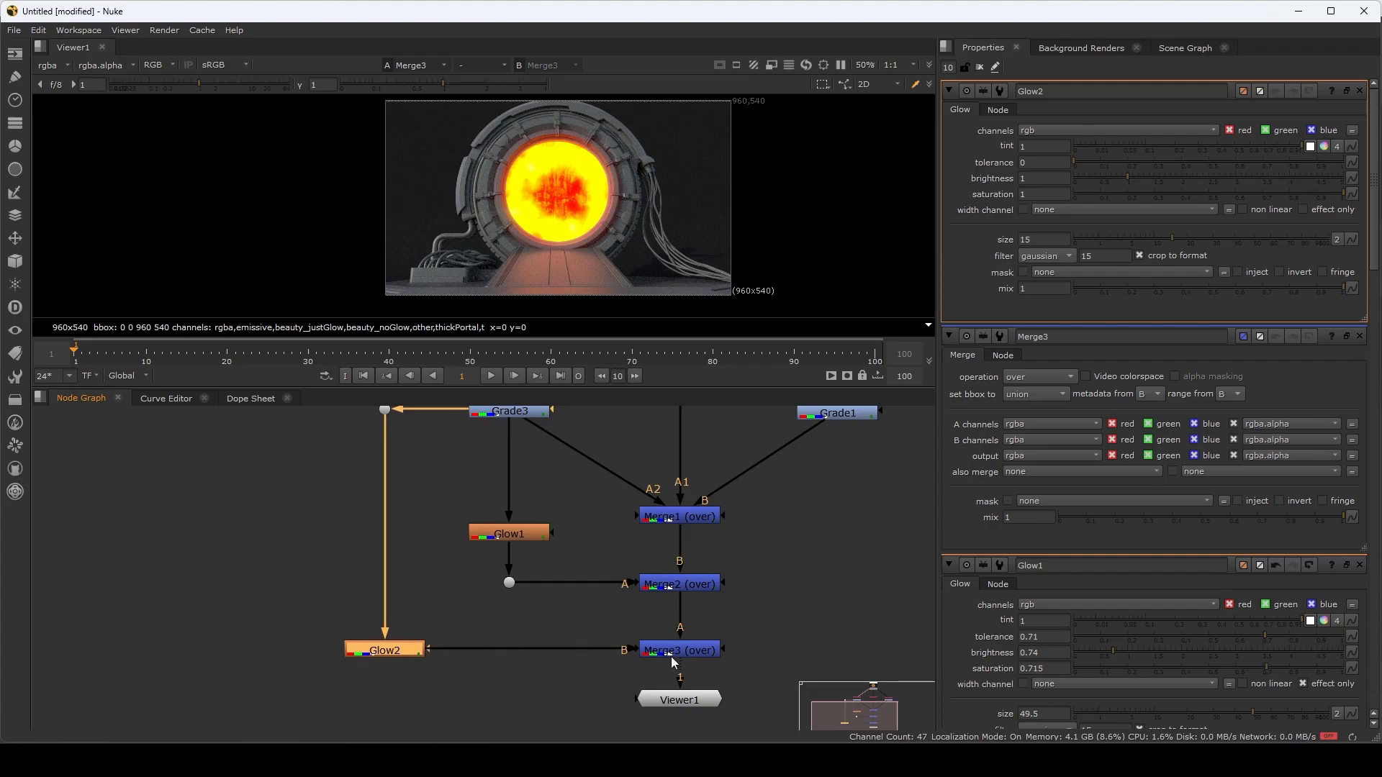
double_click(695, 649)
- Enable effect only on Glow2, set its tolerance to 0.86 and brightness to 2.02, and adjust its size
double_click(408, 650)
click(1303, 207)
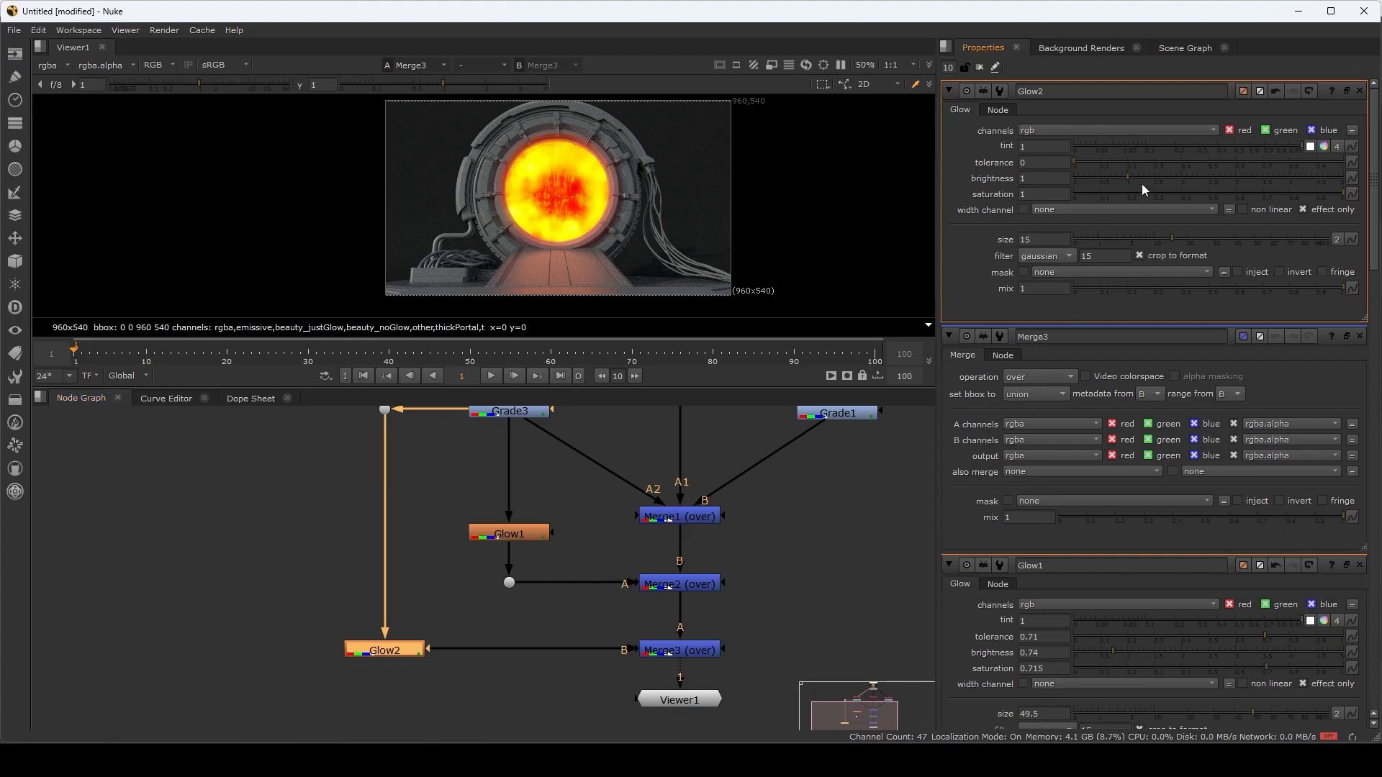
drag(1077, 161, 1312, 161)
drag(1125, 173, 1182, 175)
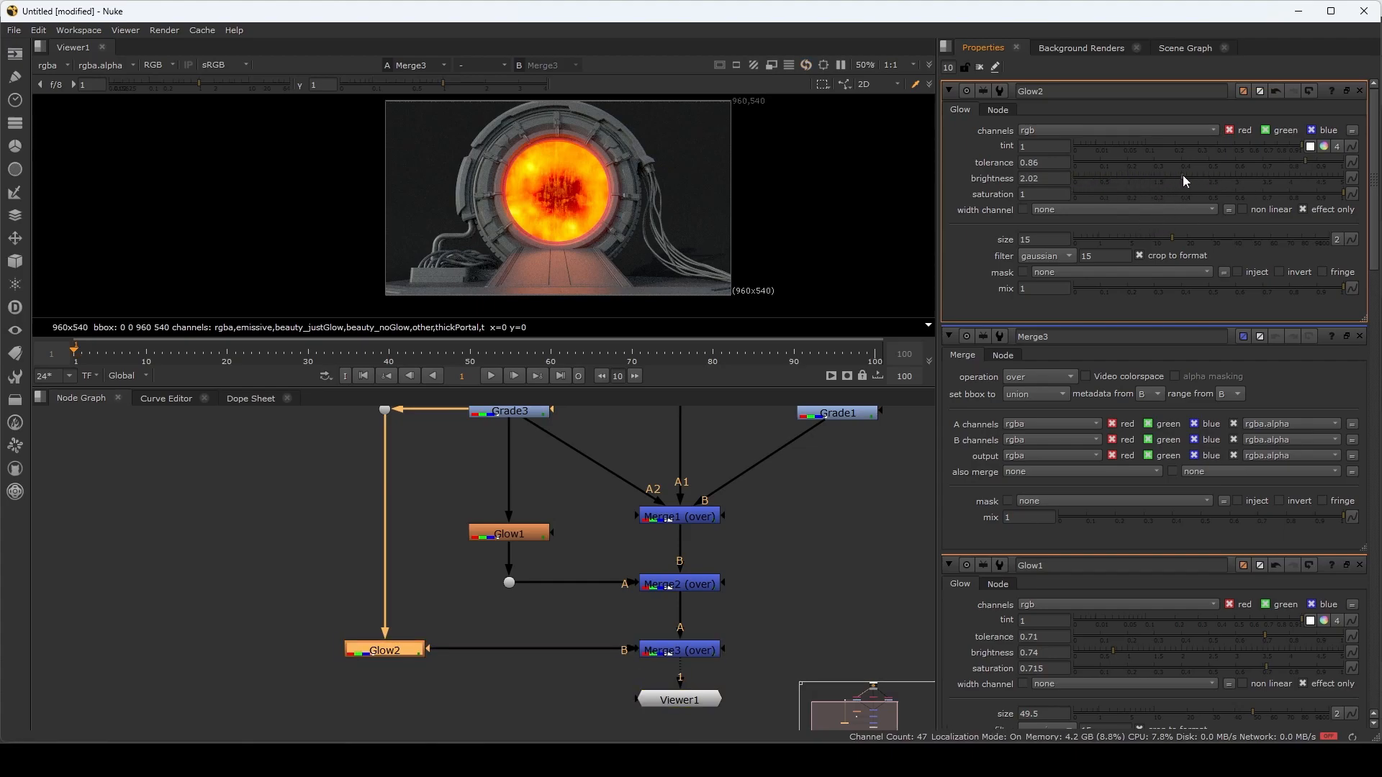
drag(1181, 238, 1124, 243)
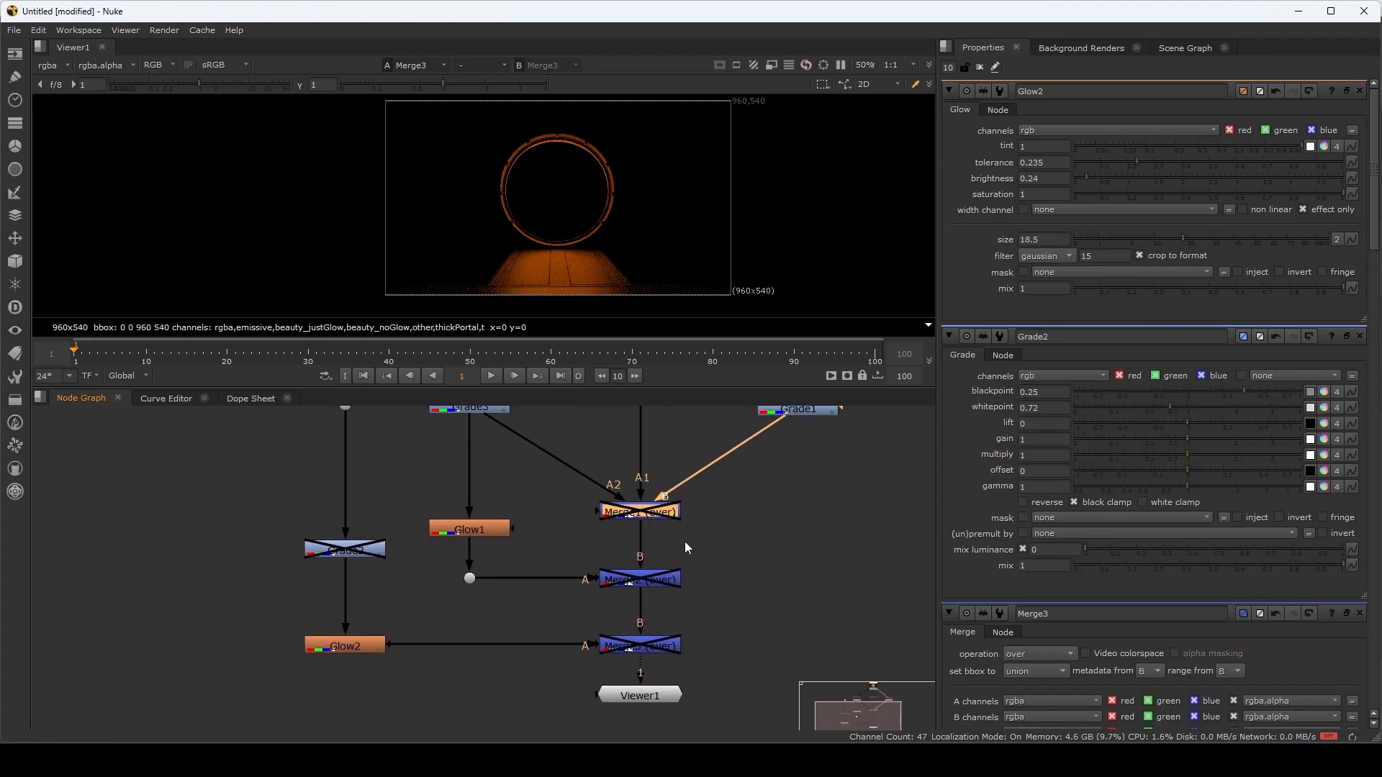
- Re-enable the disabled Merge1, Merge2 and Merge3 nodes
key(d)
click(644, 579)
key(d)
click(644, 645)
key(d)
- Move Grade3 onto the emissive-to-Merge1 branch, feed both glow branches directly from emissive, and align the Glow2 dot with emissive
middle_drag(558, 483, 552, 560)
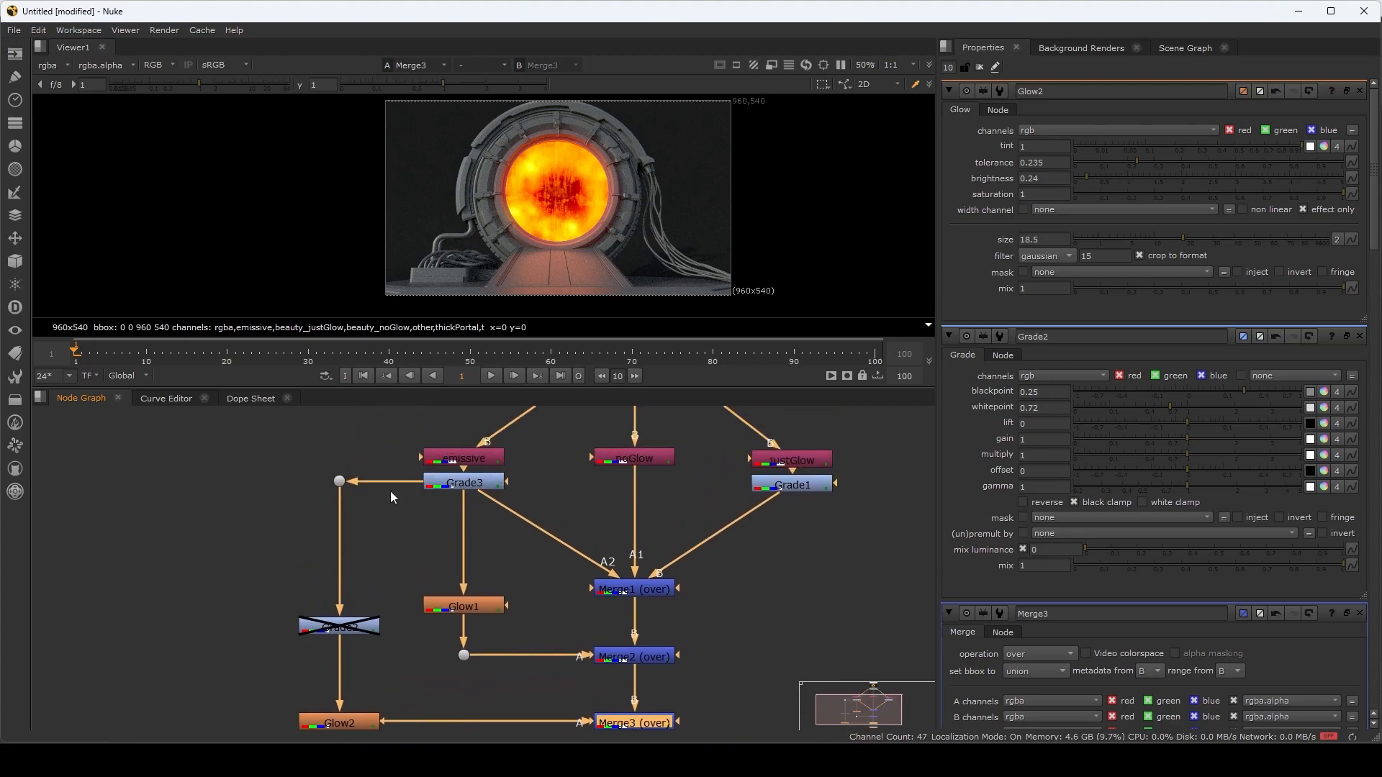
drag(416, 482, 575, 525)
drag(339, 481, 339, 457)
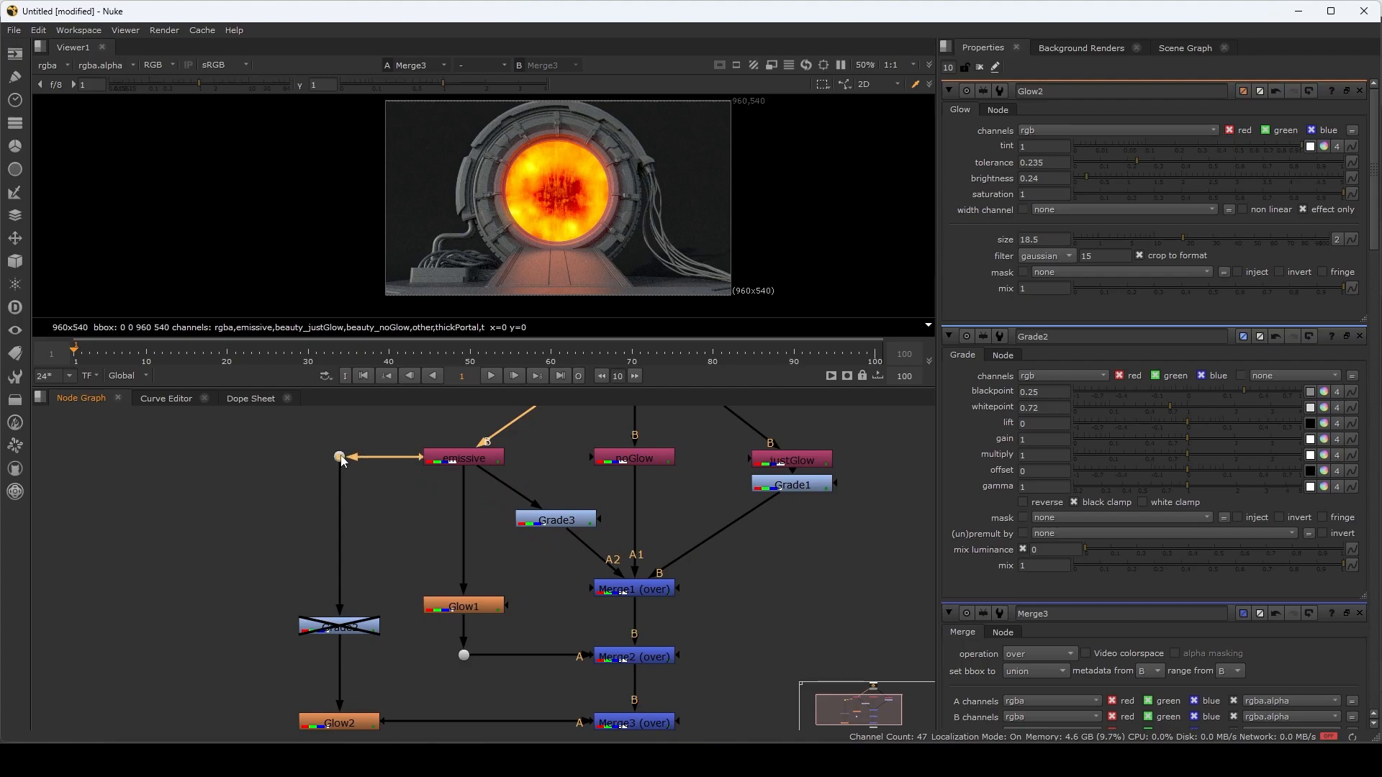
- Delete the disabled Grade node above Glow2
middle_drag(460, 615, 486, 564)
click(388, 574)
key(Delete)
- View Merge1 and set Grade3's gamma to 1.02 and gain to 0.48
middle_drag(580, 561, 555, 631)
click(637, 608)
key(1)
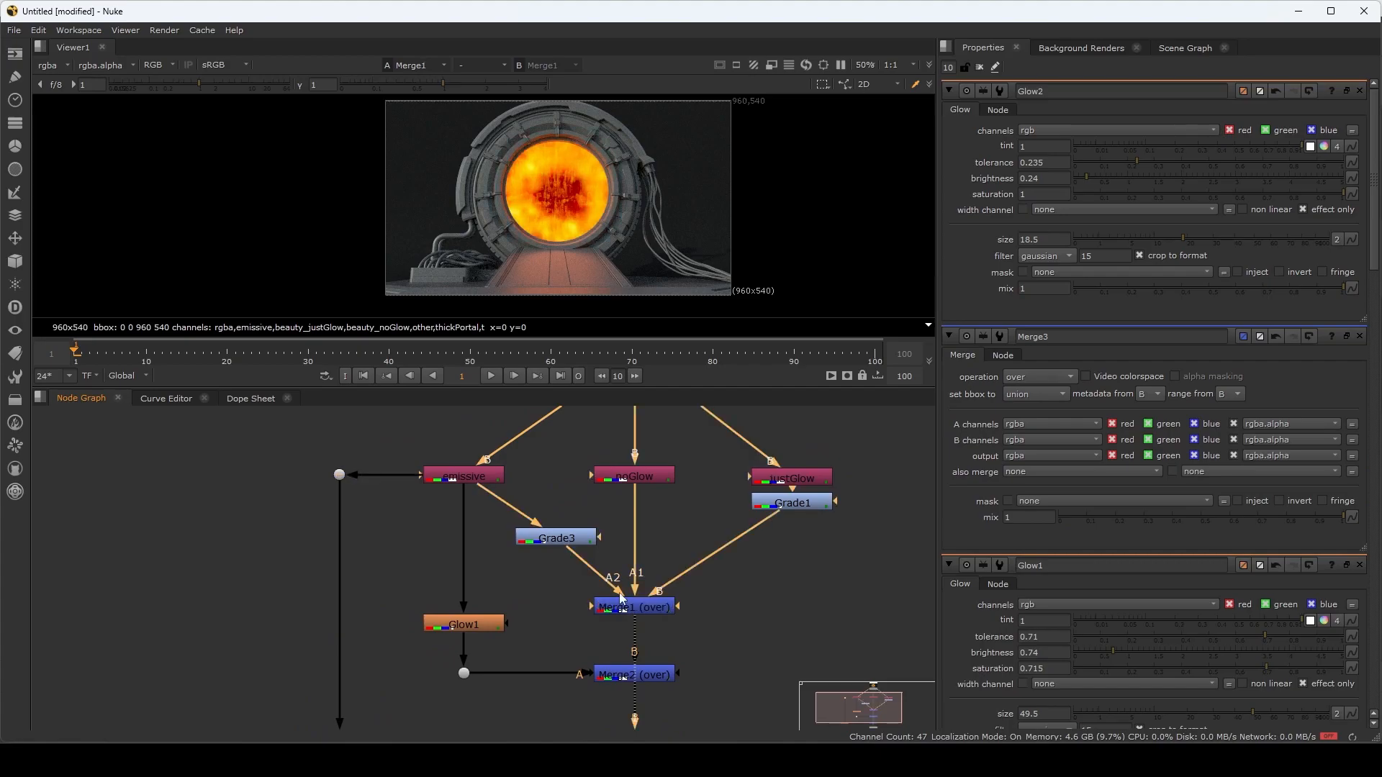
click(563, 541)
drag(568, 533, 567, 543)
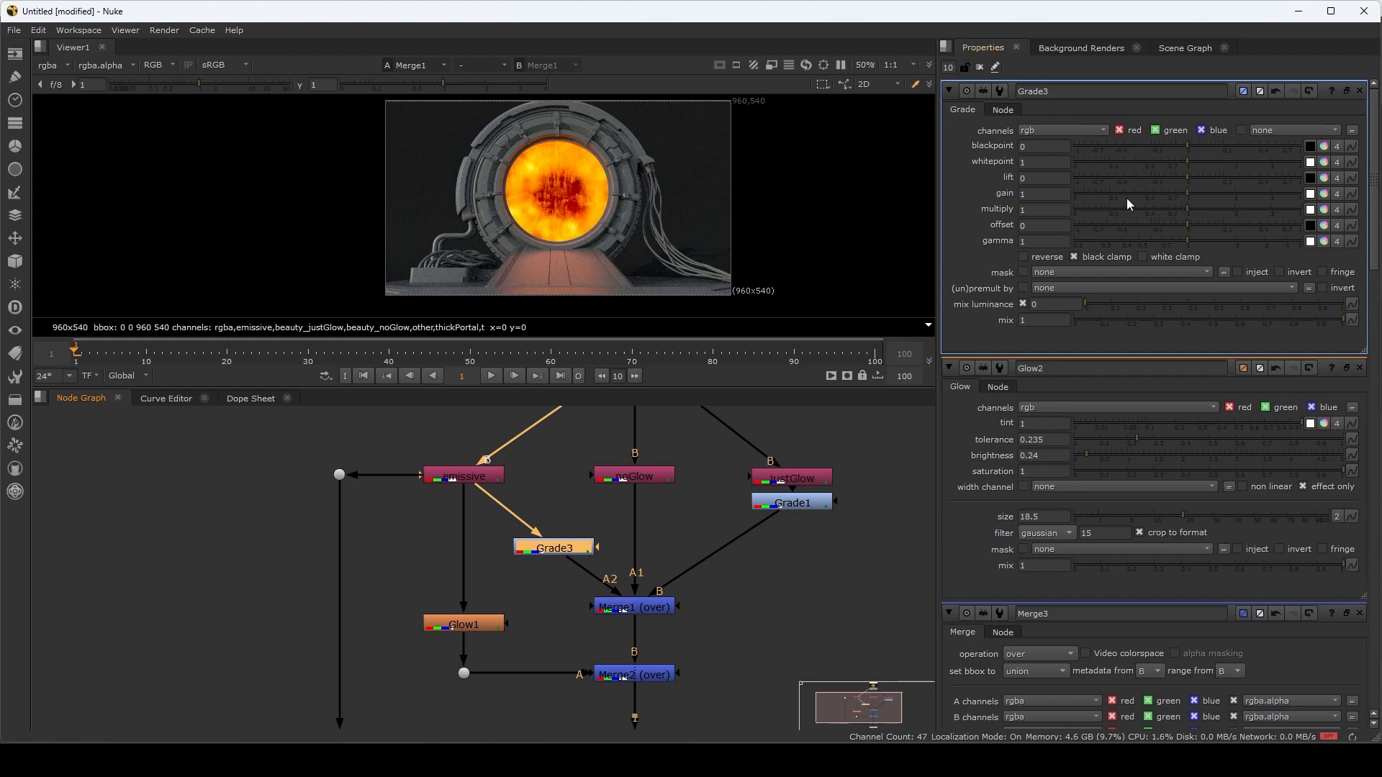
drag(1185, 241, 1151, 195)
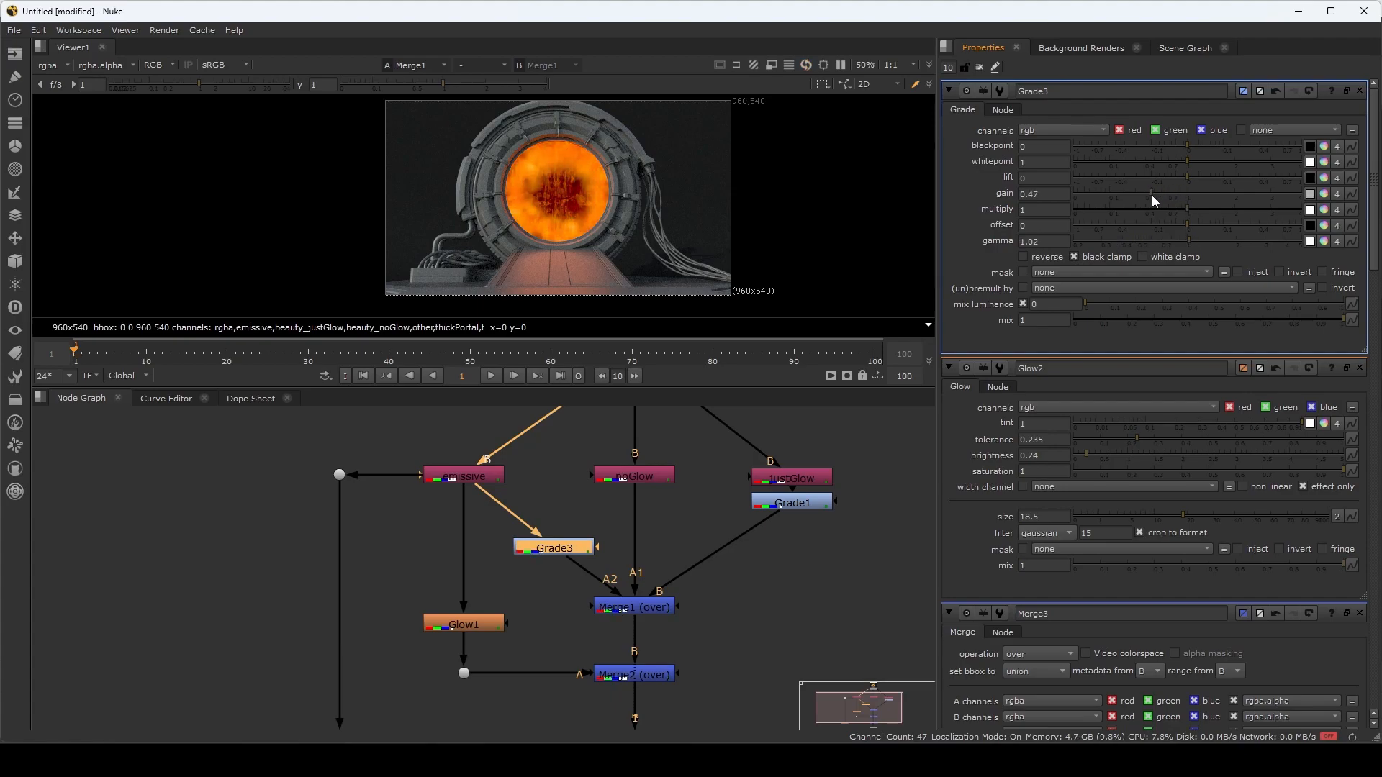
- View Merge3 and fine-tune Grade3's gain against the full glow composite, settling on 0.48
middle_drag(734, 588, 714, 456)
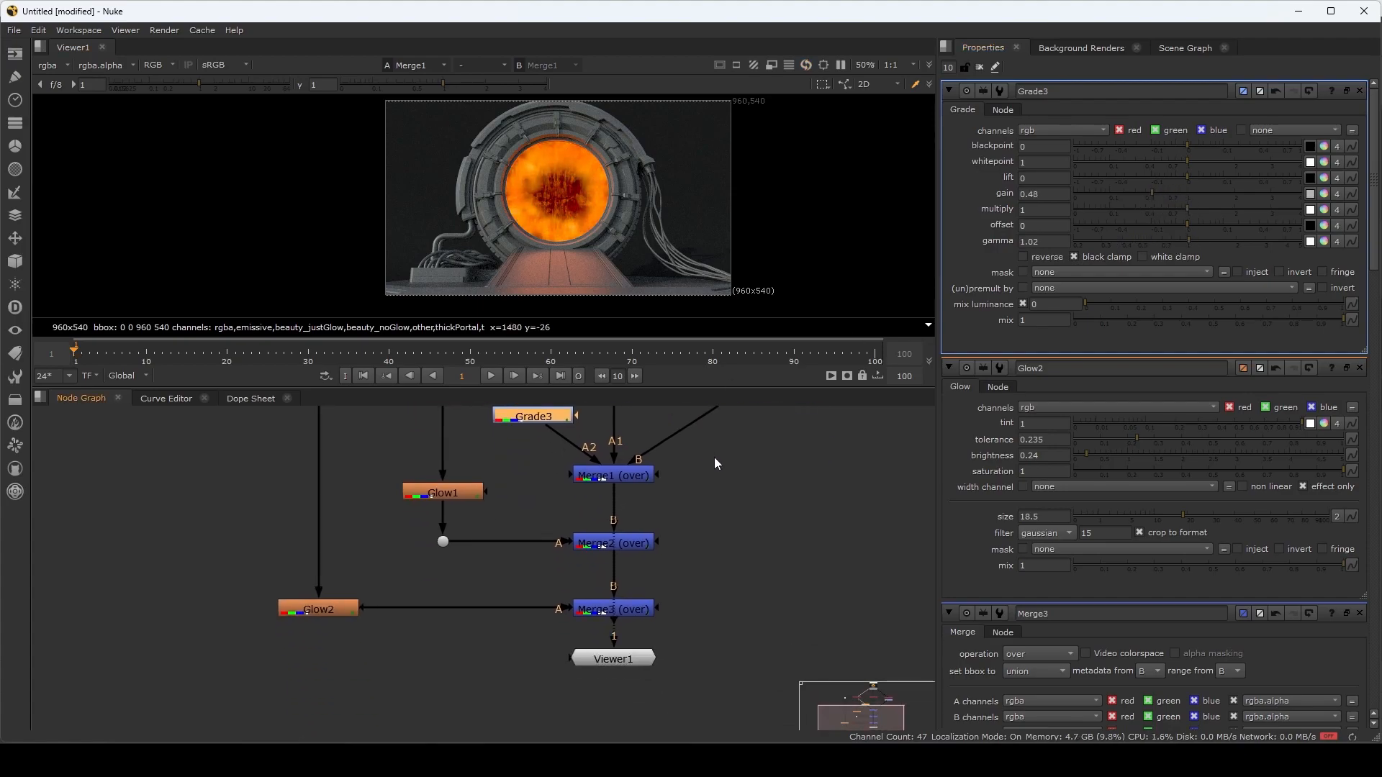
click(623, 611)
key(1)
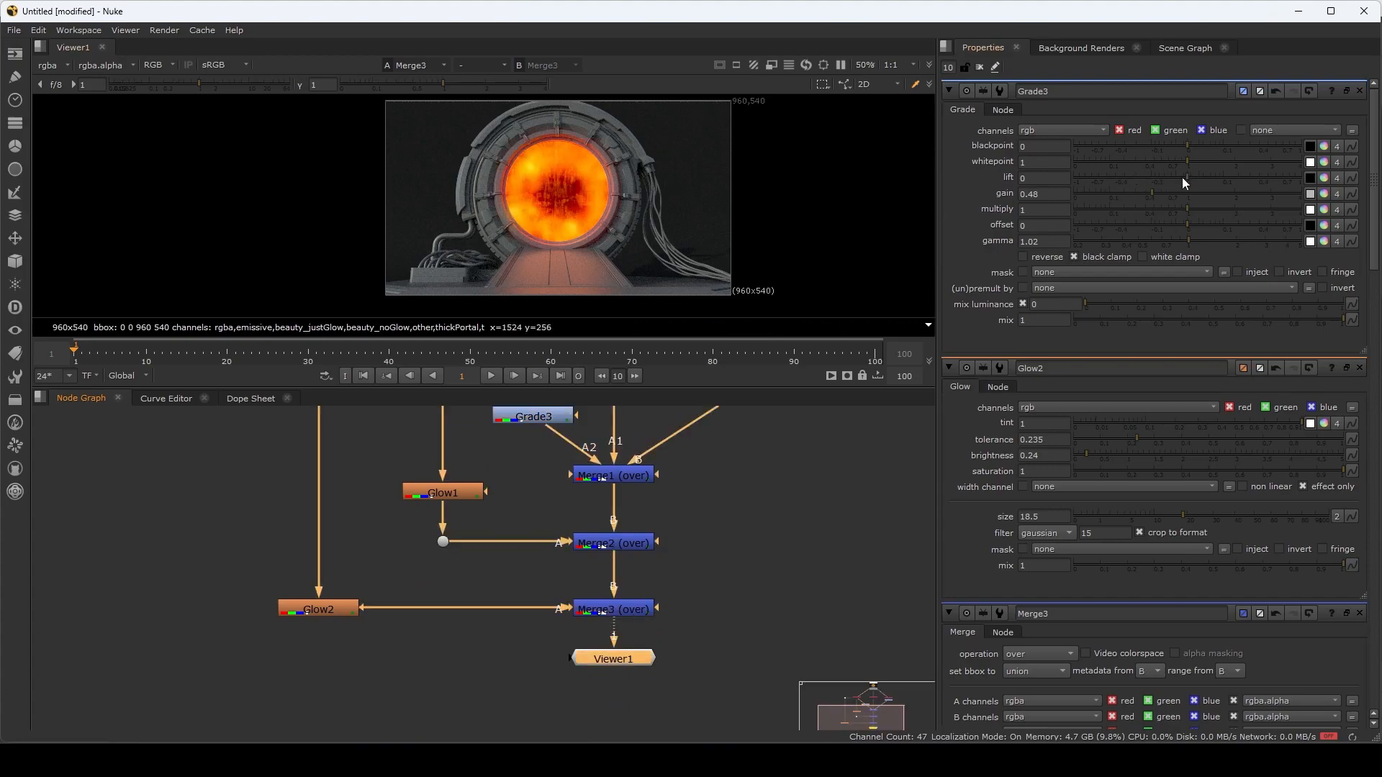
mouse_move(1142, 192)
mouse_down()
mouse_move(1194, 191)
mouse_move(1120, 197)
mouse_move(1174, 209)
mouse_move(1143, 210)
mouse_move(1155, 210)
mouse_up()
middle_drag(503, 506, 520, 508)
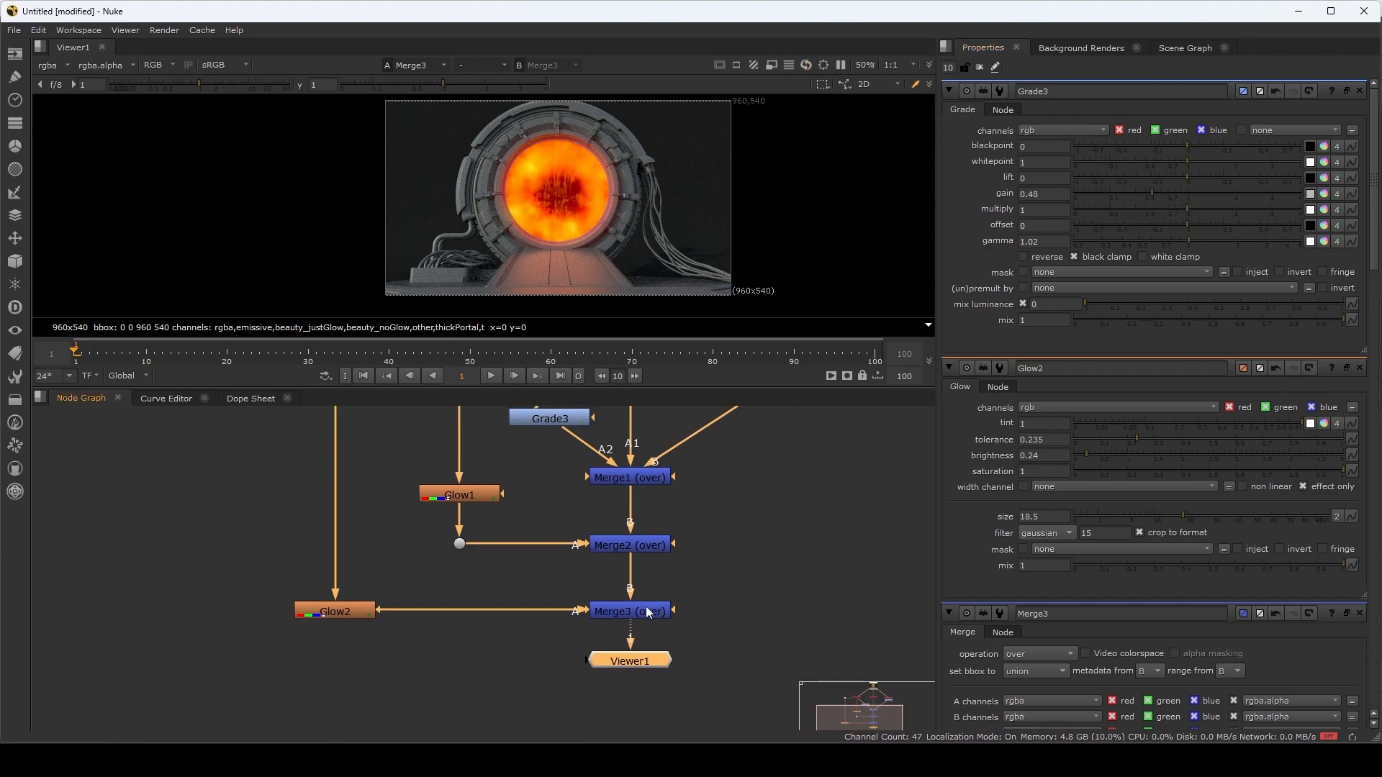
- Set Glow1's mix to 0.385 and Glow2's mix to 0.815
double_click(472, 495)
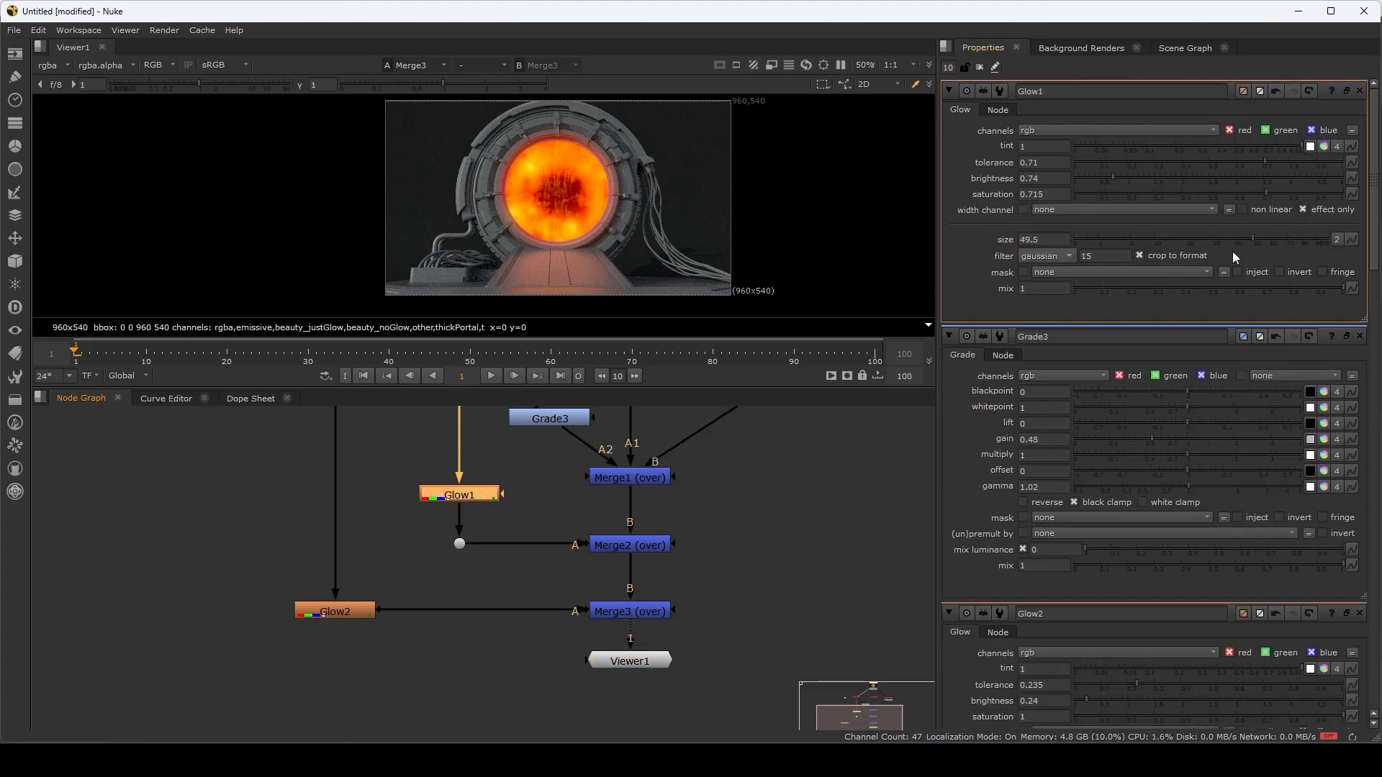
drag(1289, 286, 1189, 292)
double_click(333, 613)
click(1284, 289)
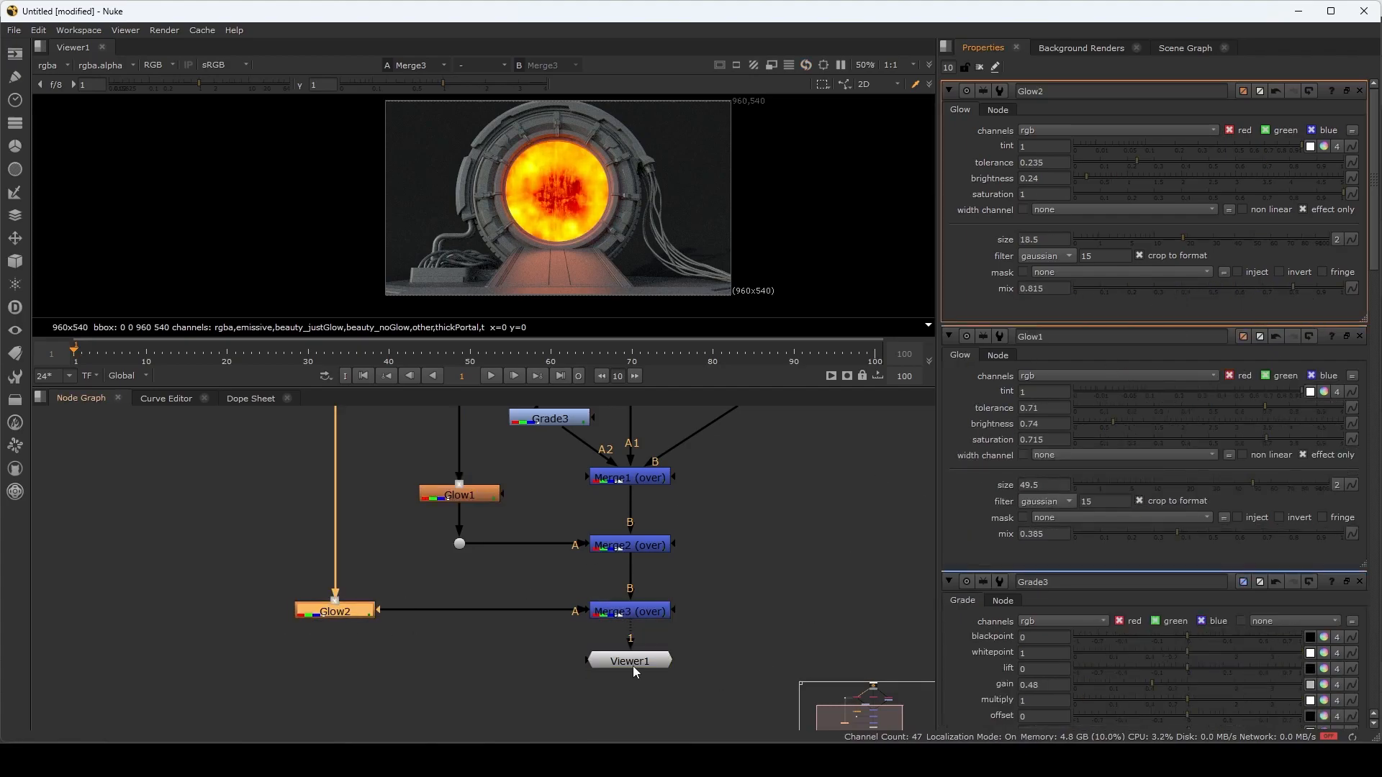
- Set Grade3's gain to 0.045 and shift the node slightly away from Merge1 in the node graph
scroll(745, 576, up, 3)
double_click(536, 543)
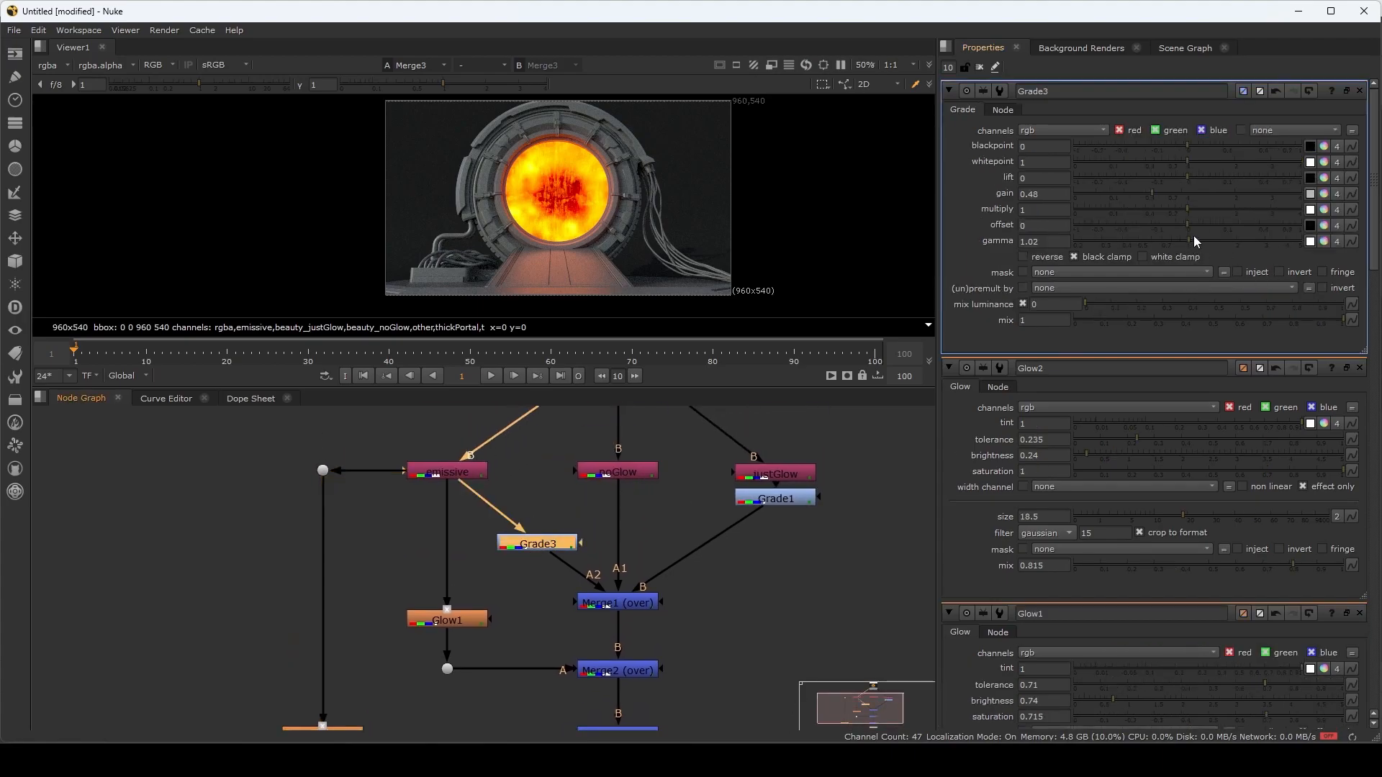
click(1095, 192)
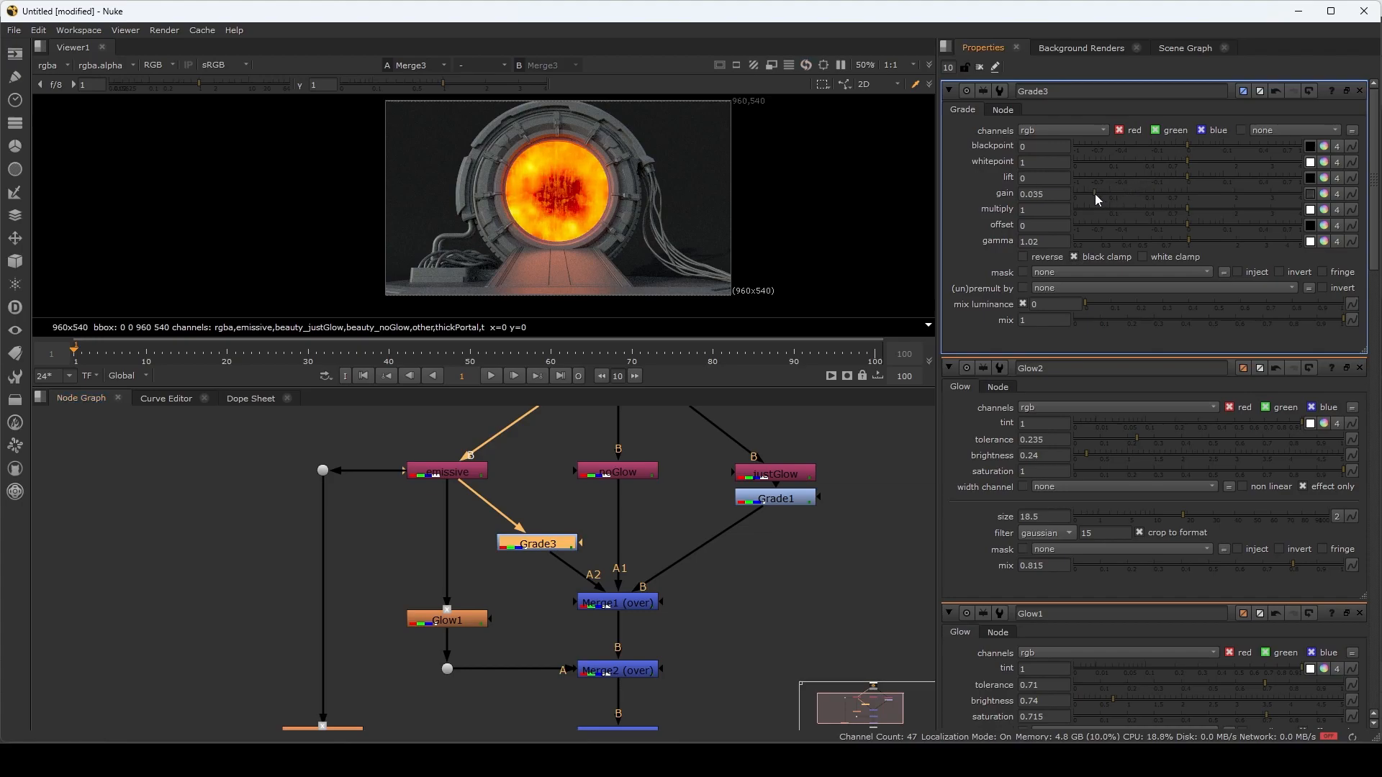
drag(1092, 195, 1098, 196)
middle_drag(746, 576, 724, 512)
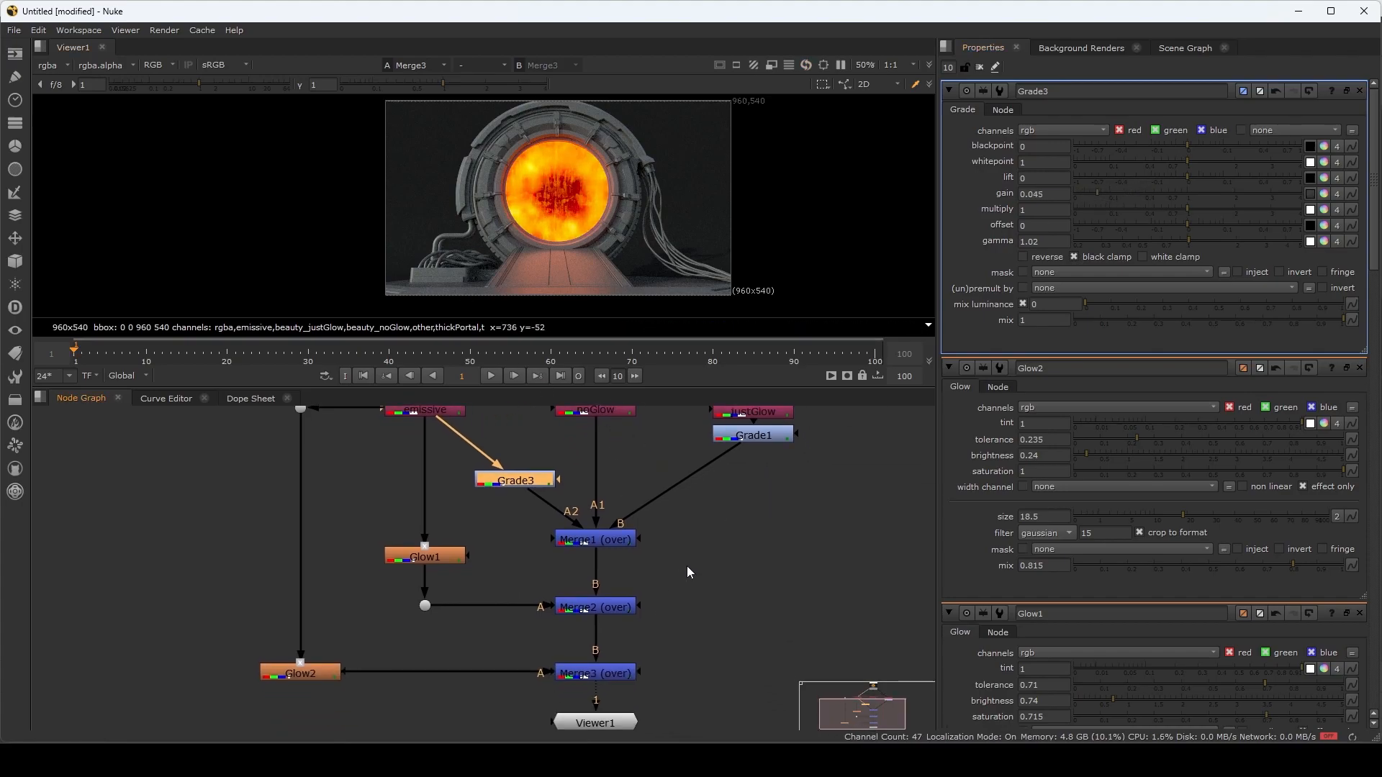
middle_drag(685, 566, 749, 590)
mouse_move(570, 508)
mouse_down()
mouse_move(552, 518)
mouse_move(557, 505)
mouse_up()
middle_drag(769, 627, 767, 541)
drag(740, 427, 645, 487)
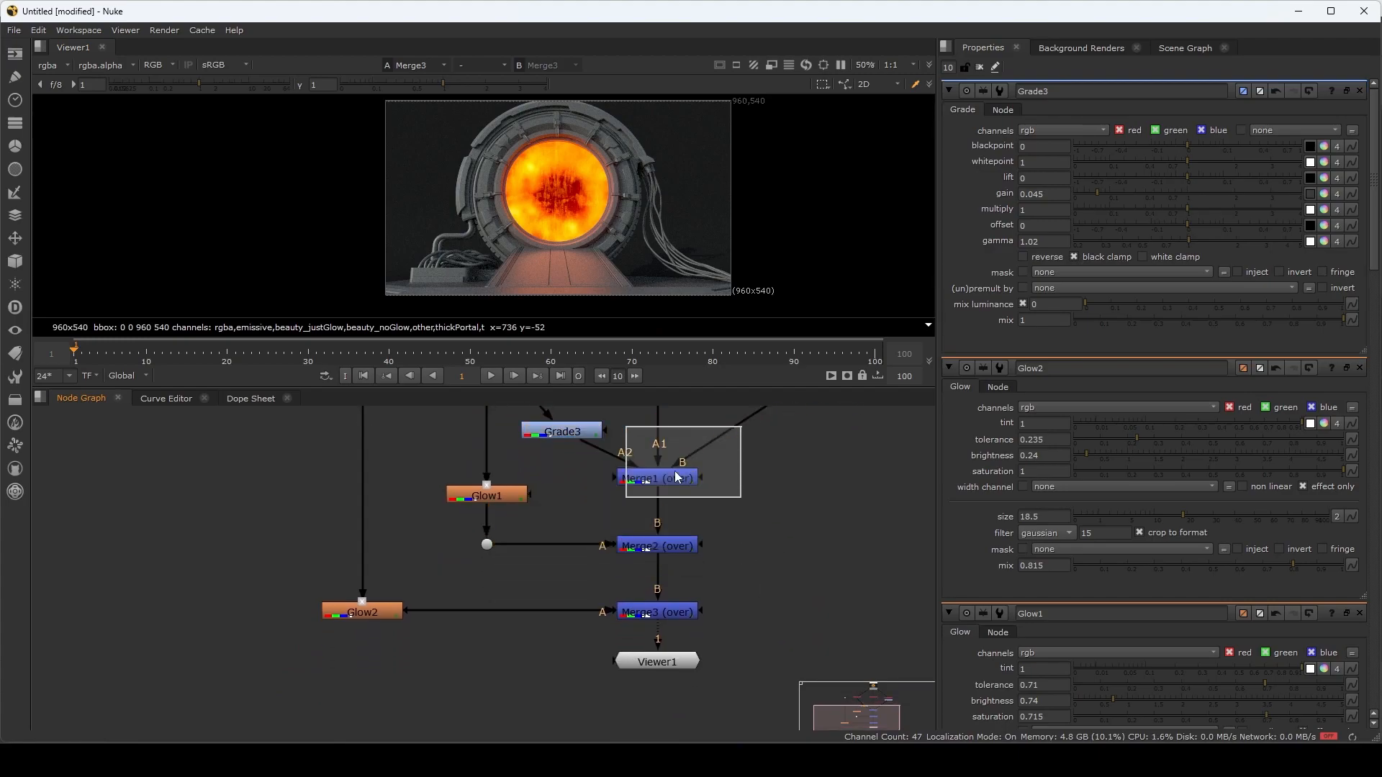
click(562, 432)
shift+click(657, 546)
shift+click(684, 615)
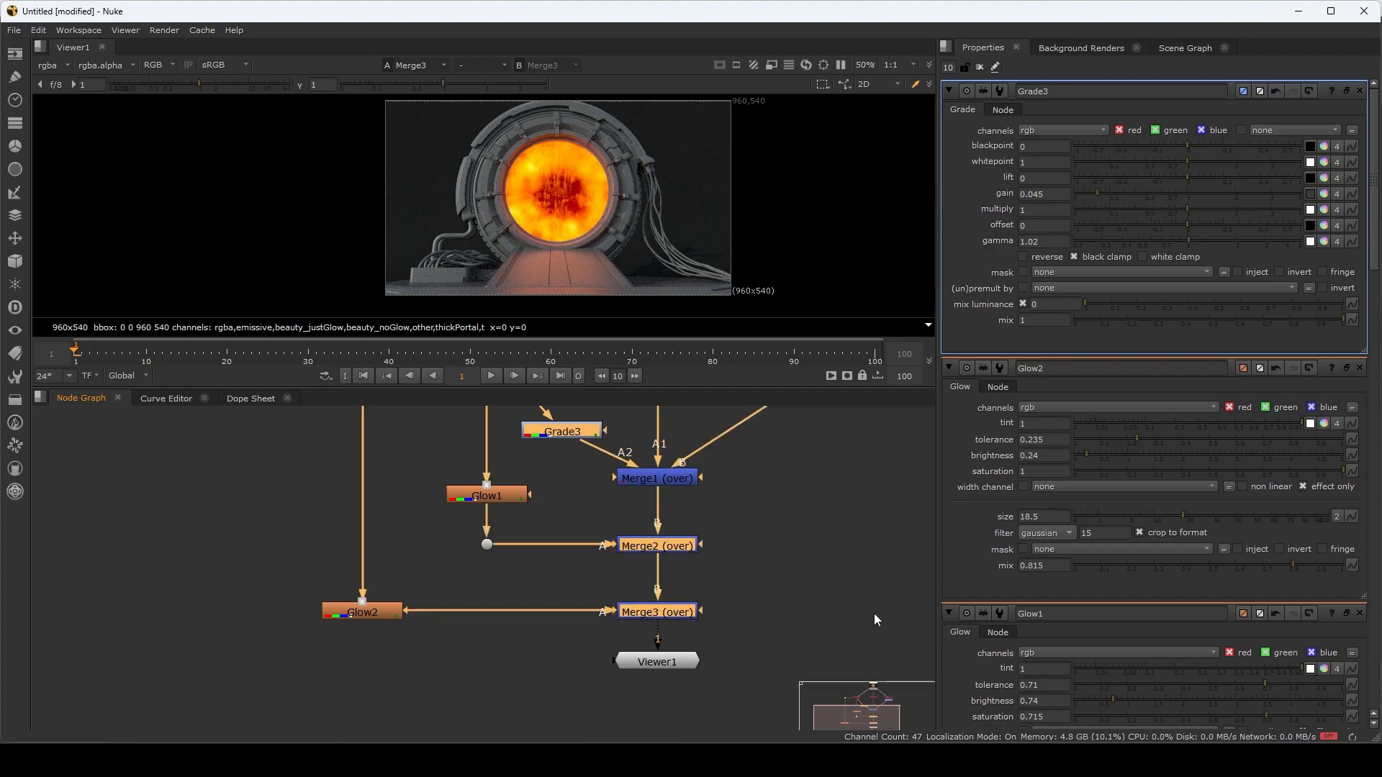
scroll(720, 194, down, 2)
scroll(724, 215, up, 1)
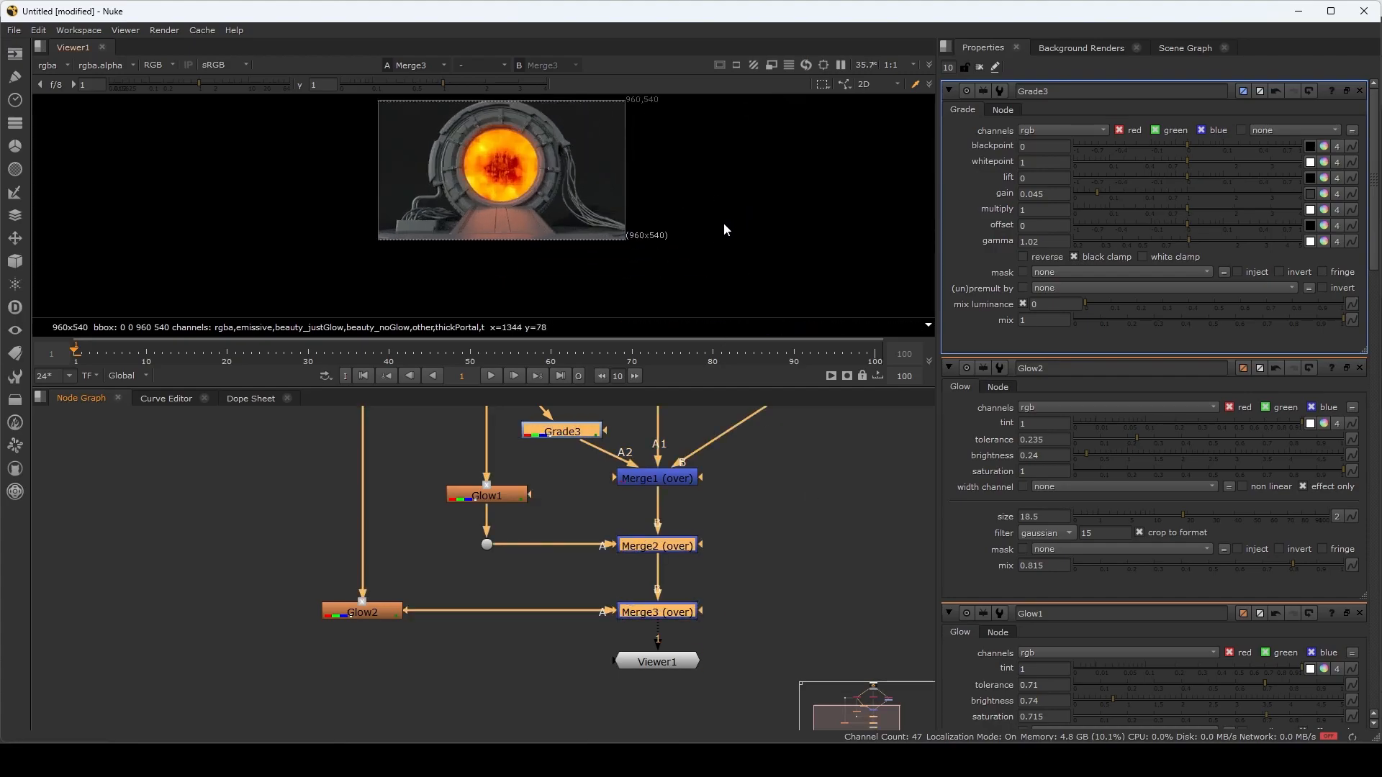
middle_drag(851, 478, 843, 589)
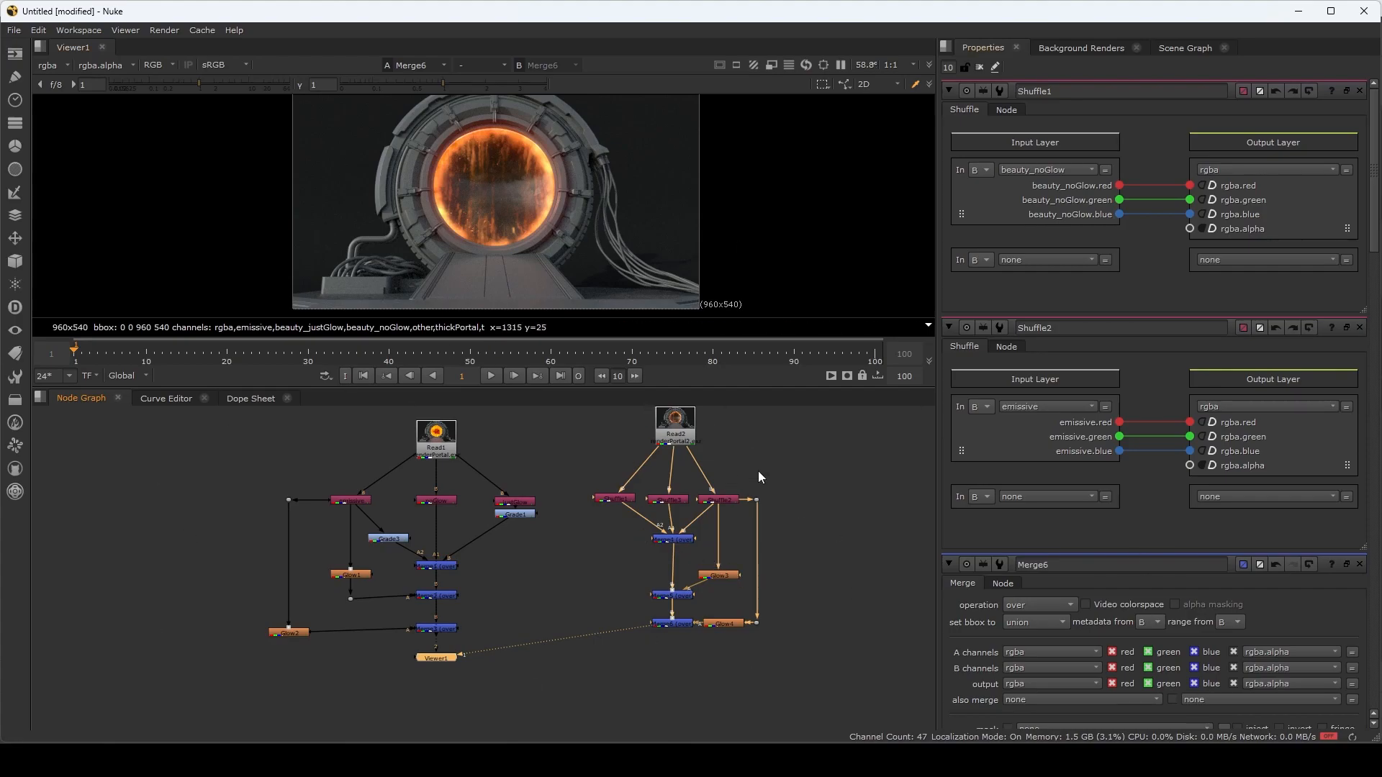
- Tidy the Read2 branch by lowering its final merge, glow and dot, and aligning the upper glow node beside its merge
drag(680, 623, 753, 658)
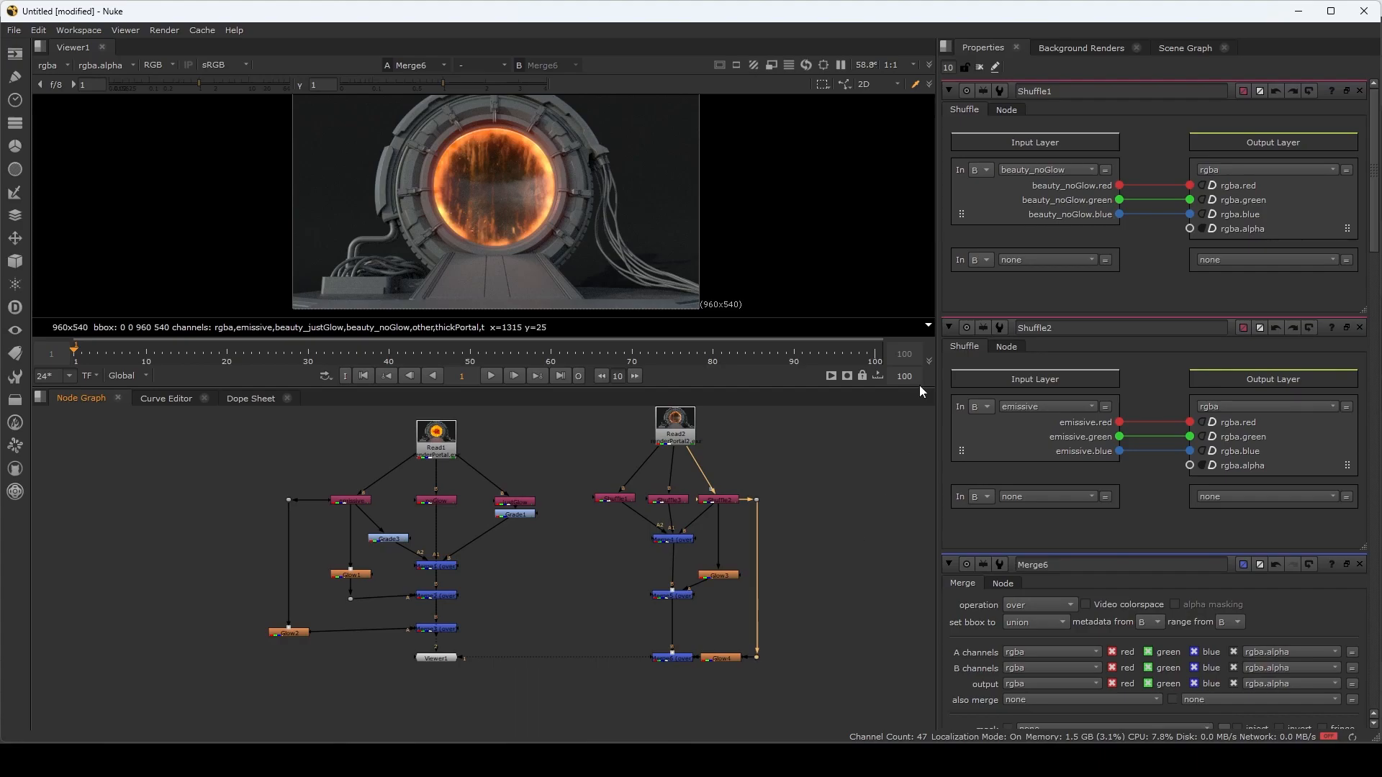
drag(720, 576, 727, 596)
click(803, 608)
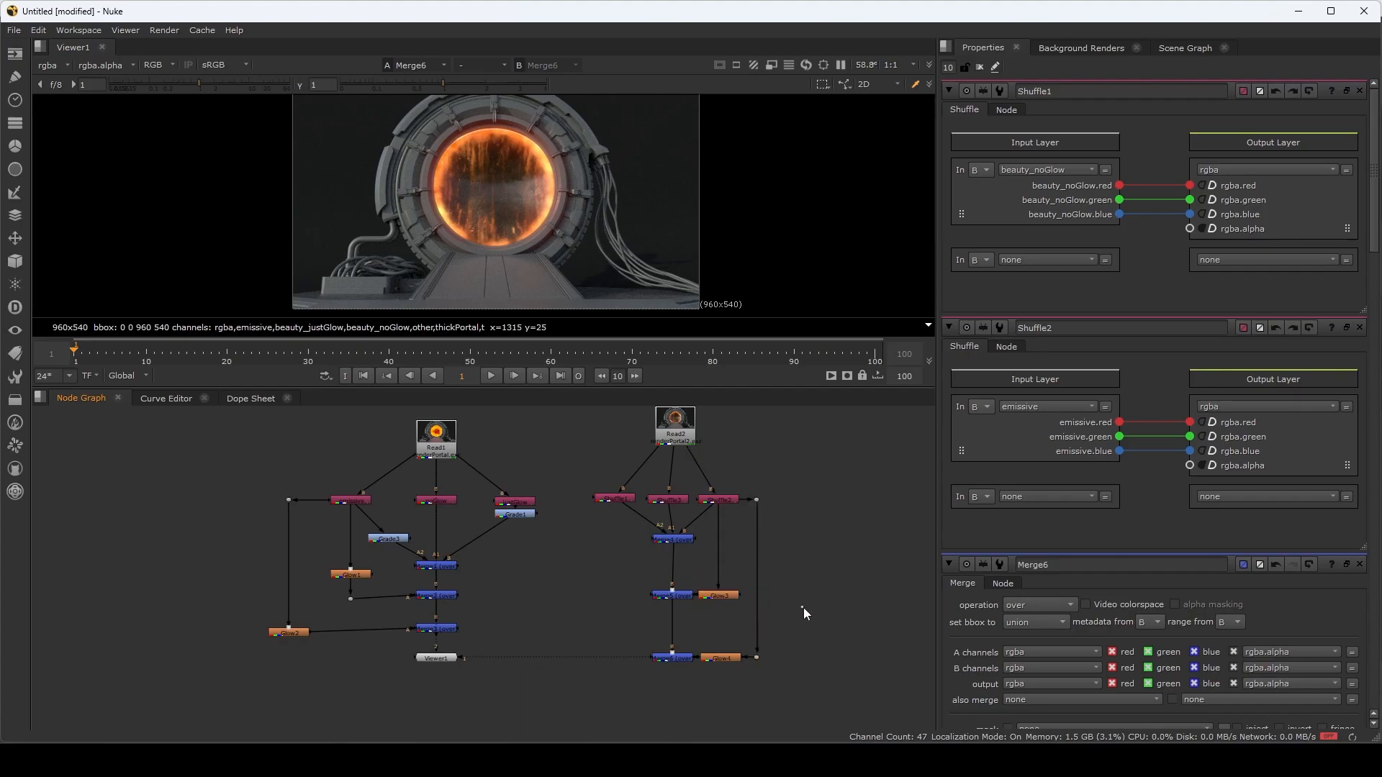
- View Read2's properties and browse the files available to replace its source render
double_click(675, 432)
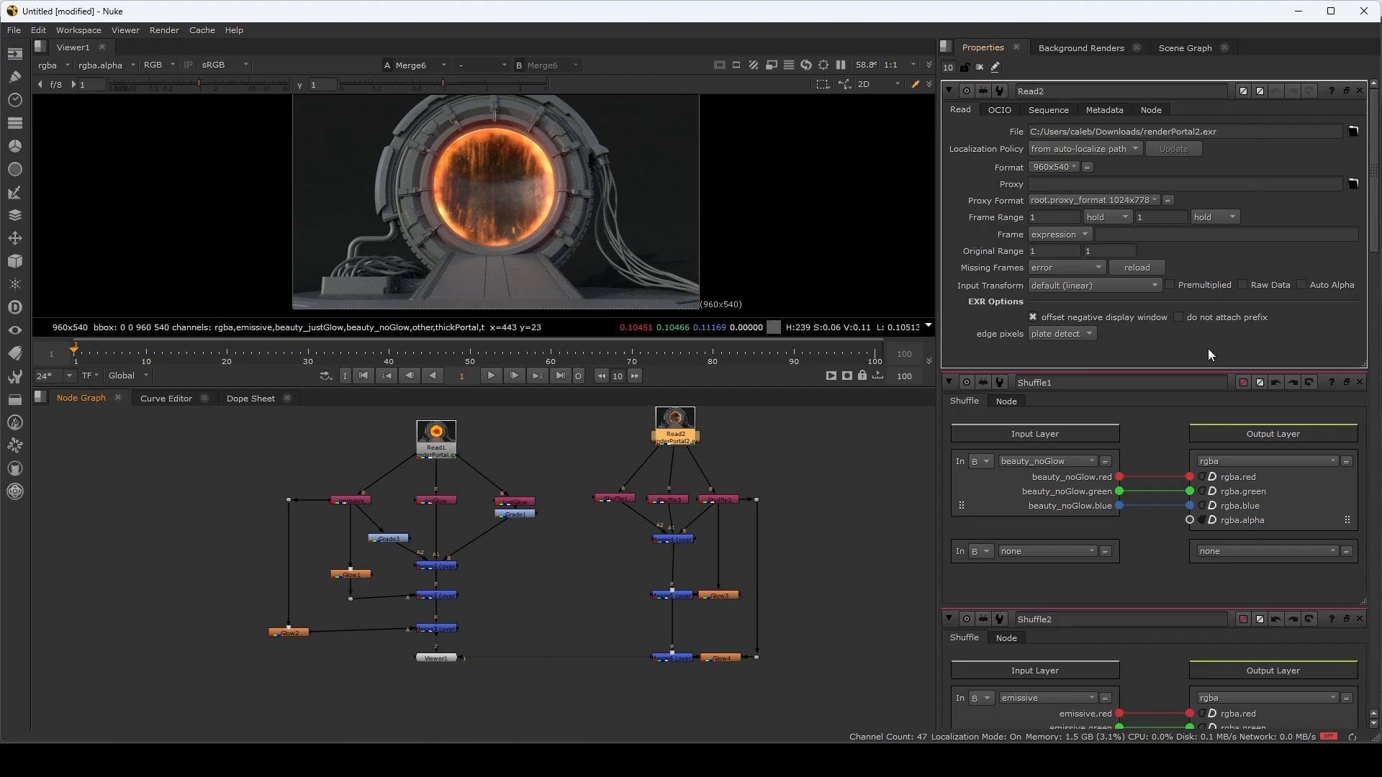
click(1352, 131)
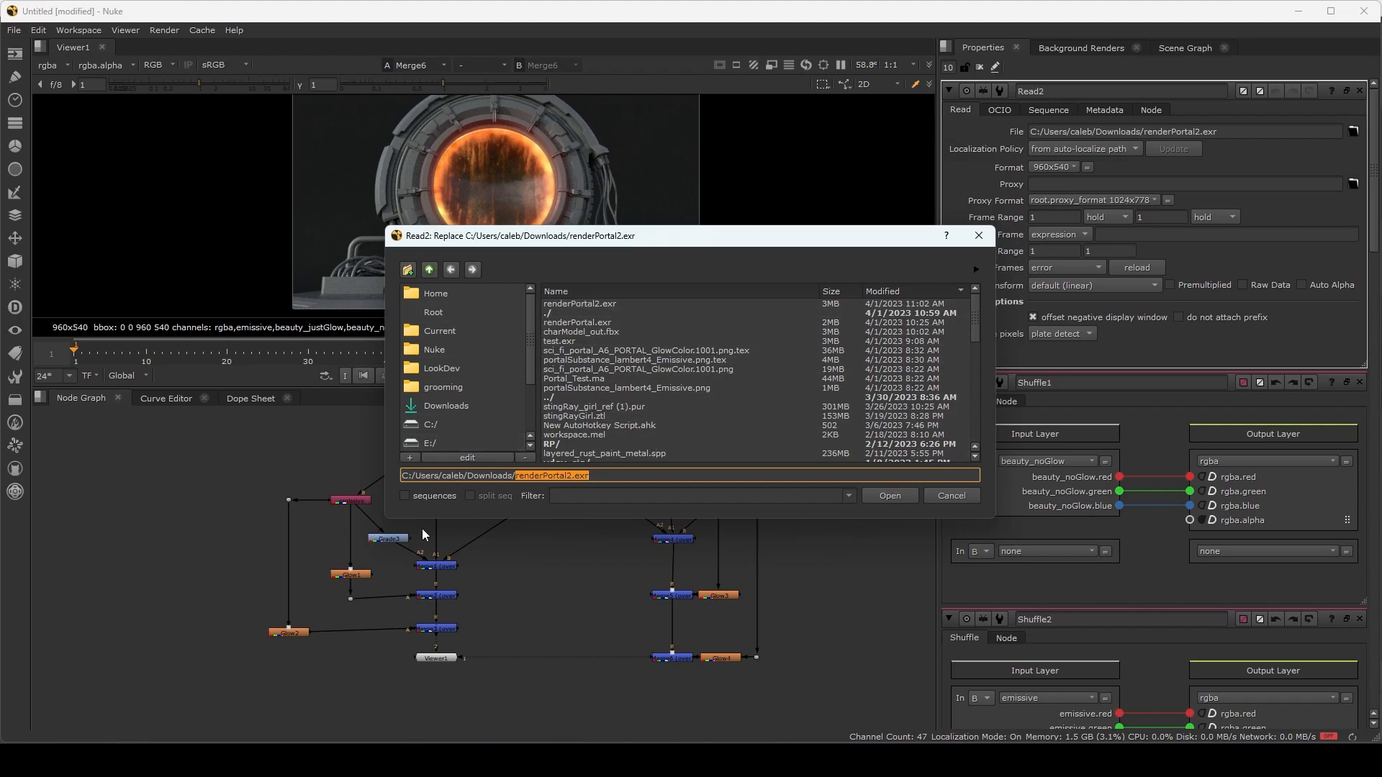
click(914, 496)
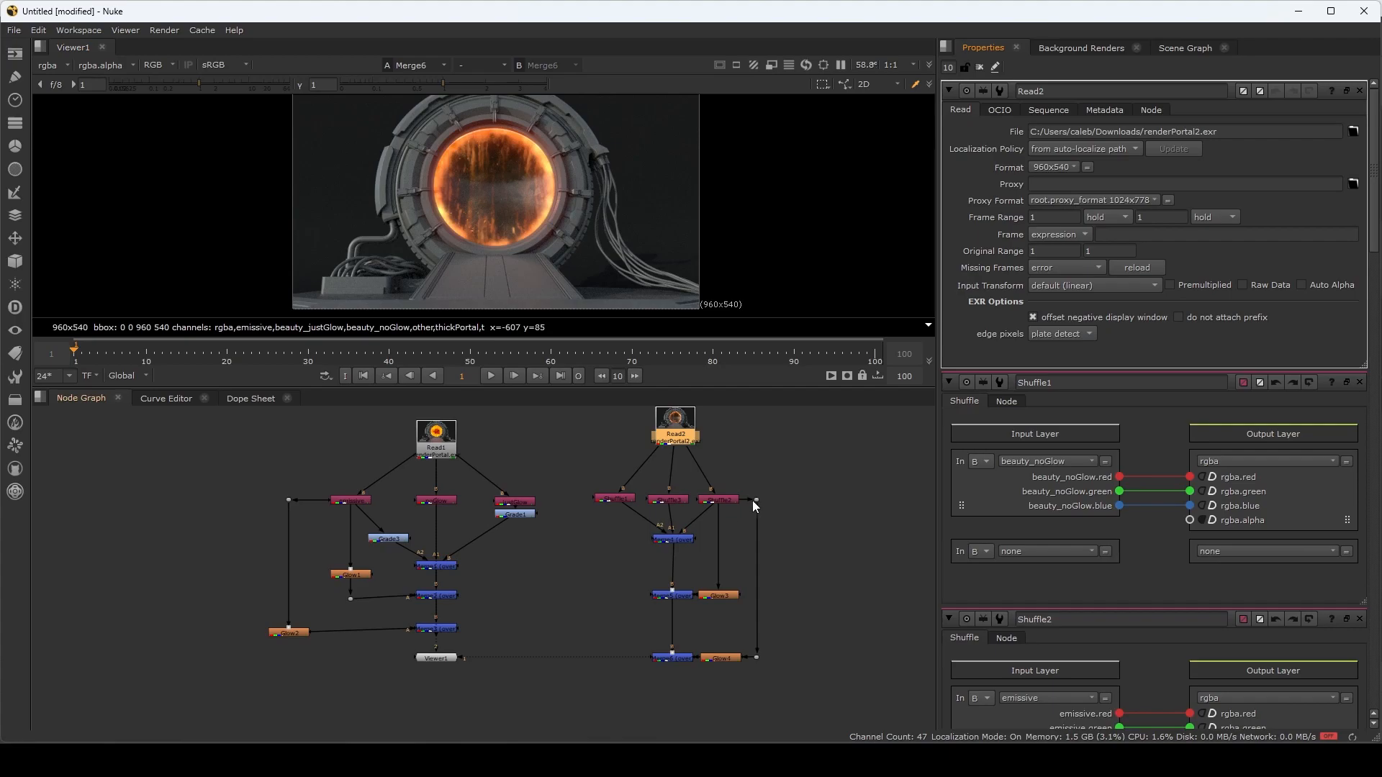
- Add a Write node, connect it beneath Merge6 at the end of the Read2 branch, and view its output
click(598, 685)
key(Tab)
text(write)
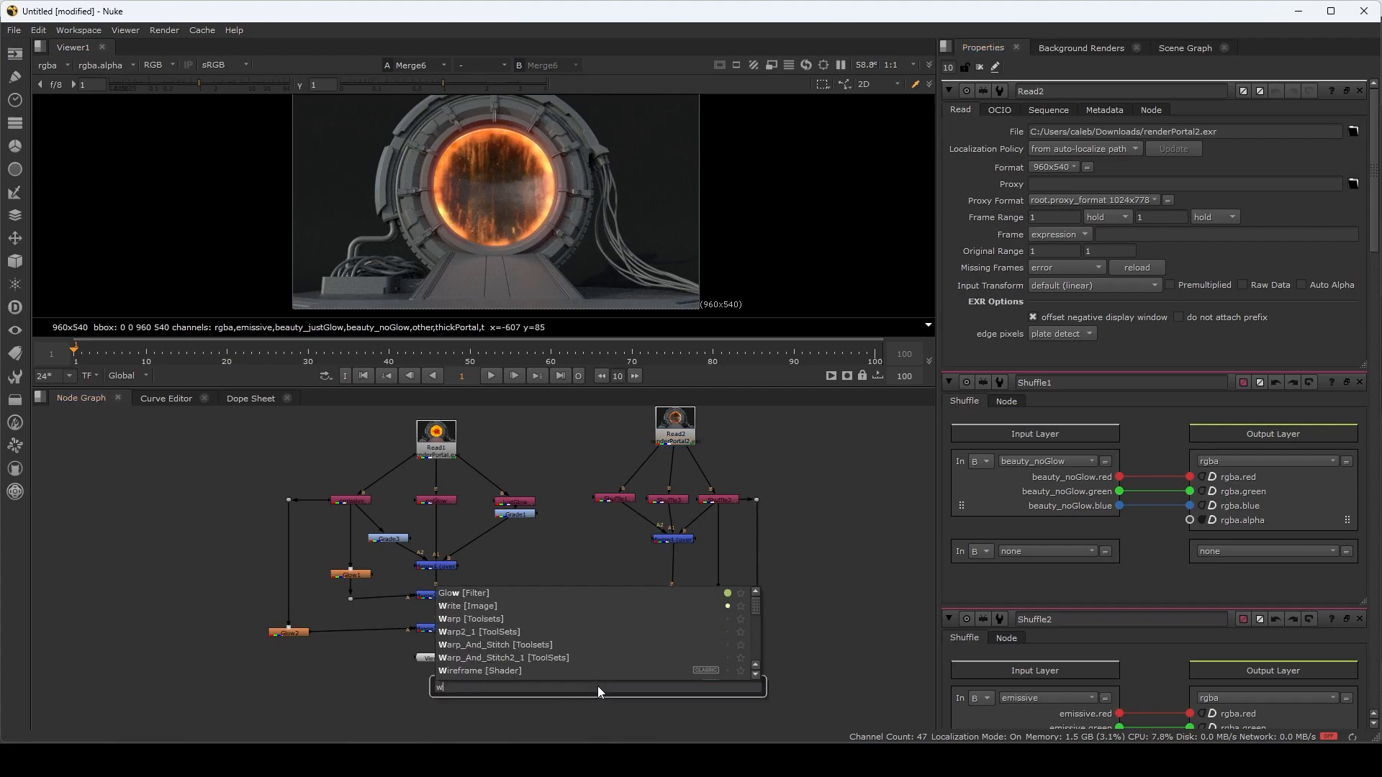
key(Return)
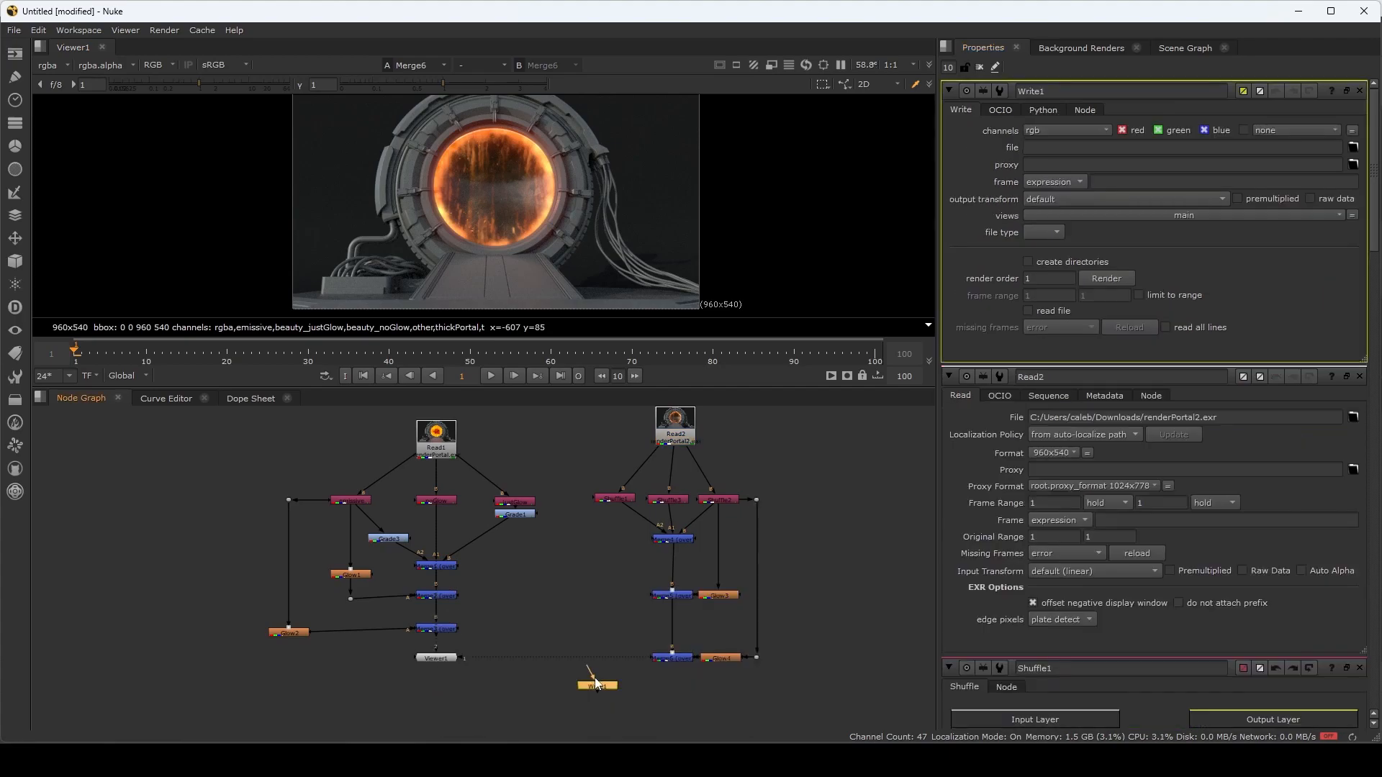
drag(596, 677, 698, 684)
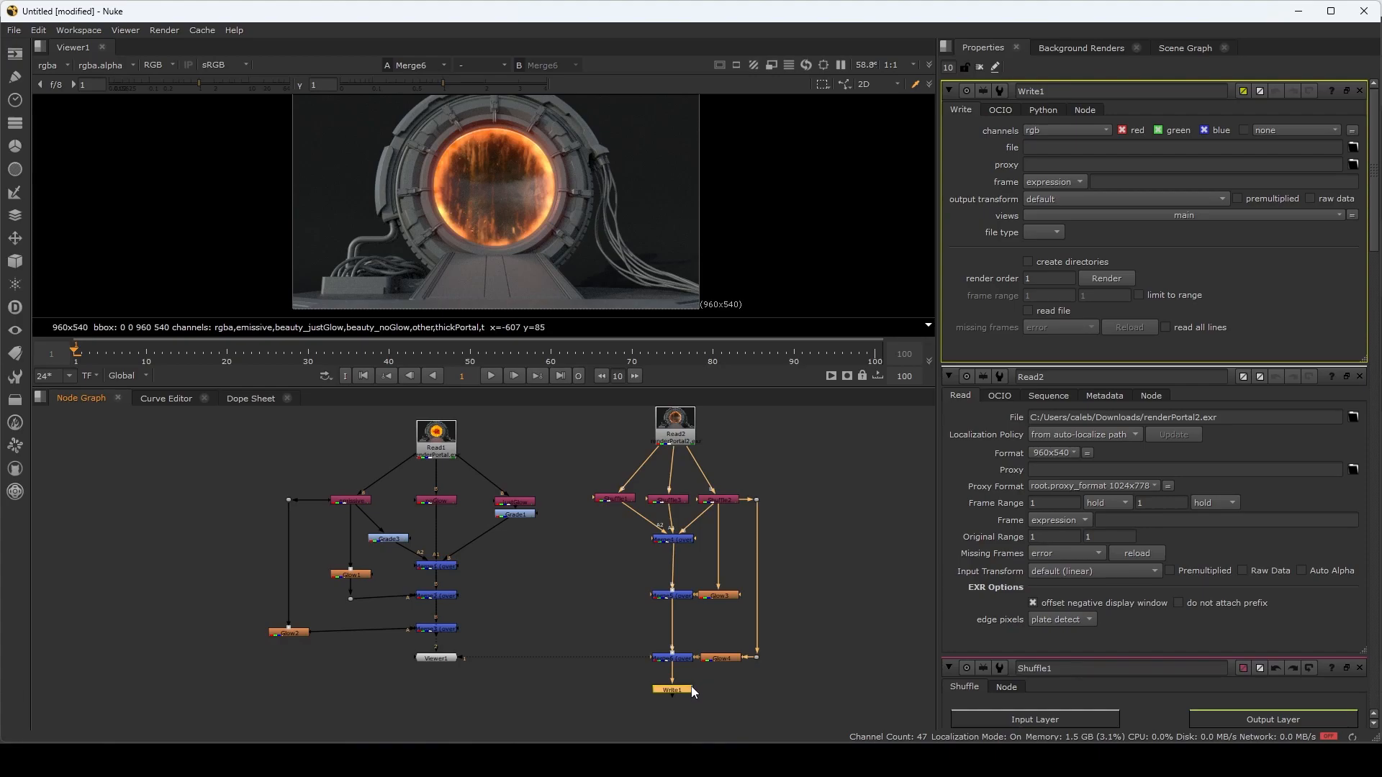
key(1)
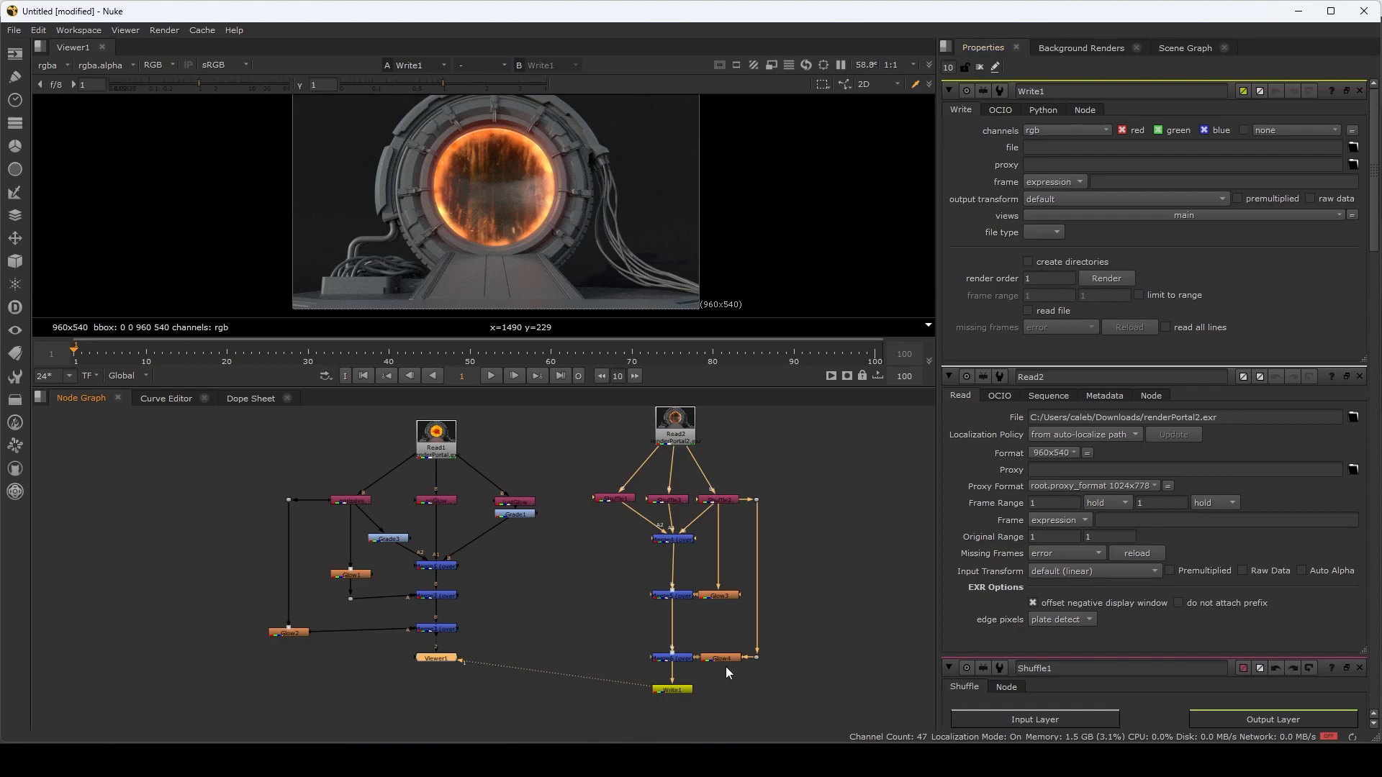
click(682, 690)
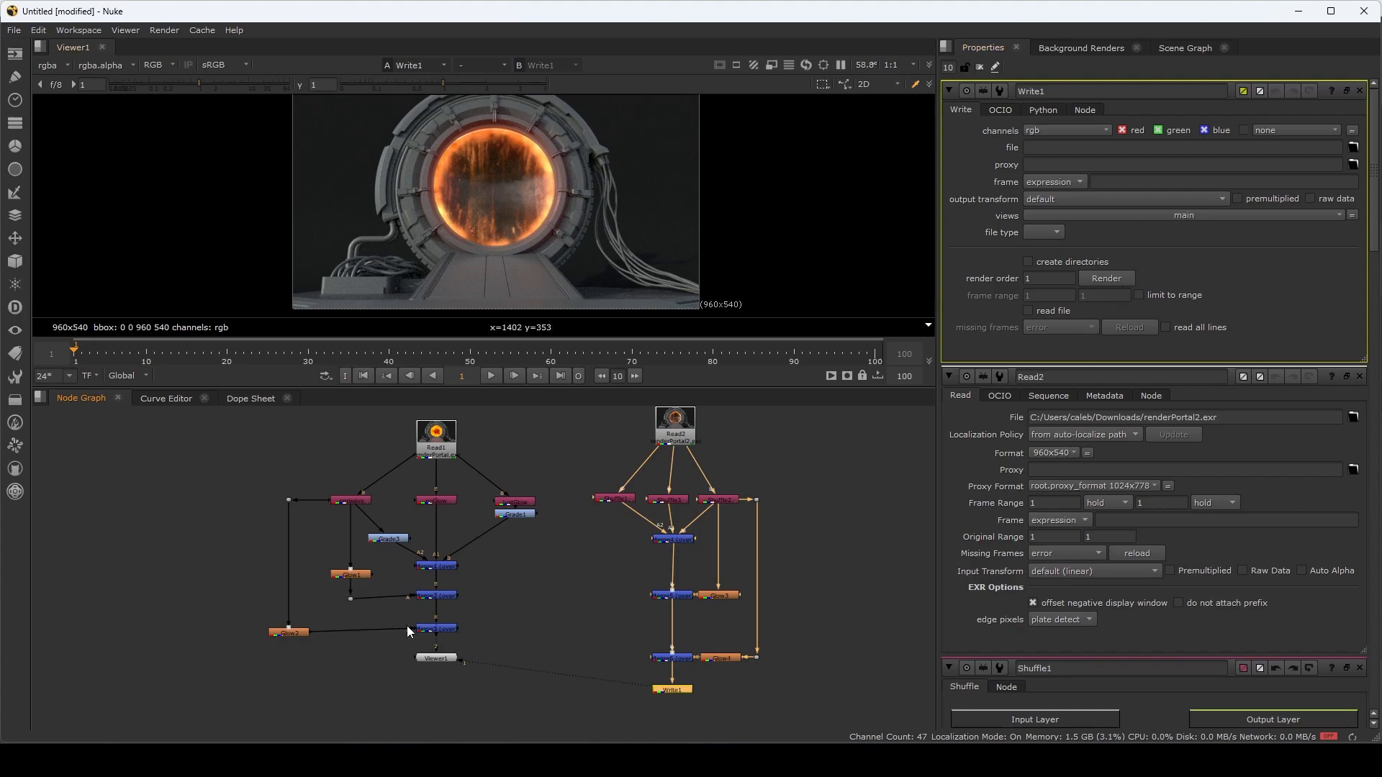
click(806, 655)
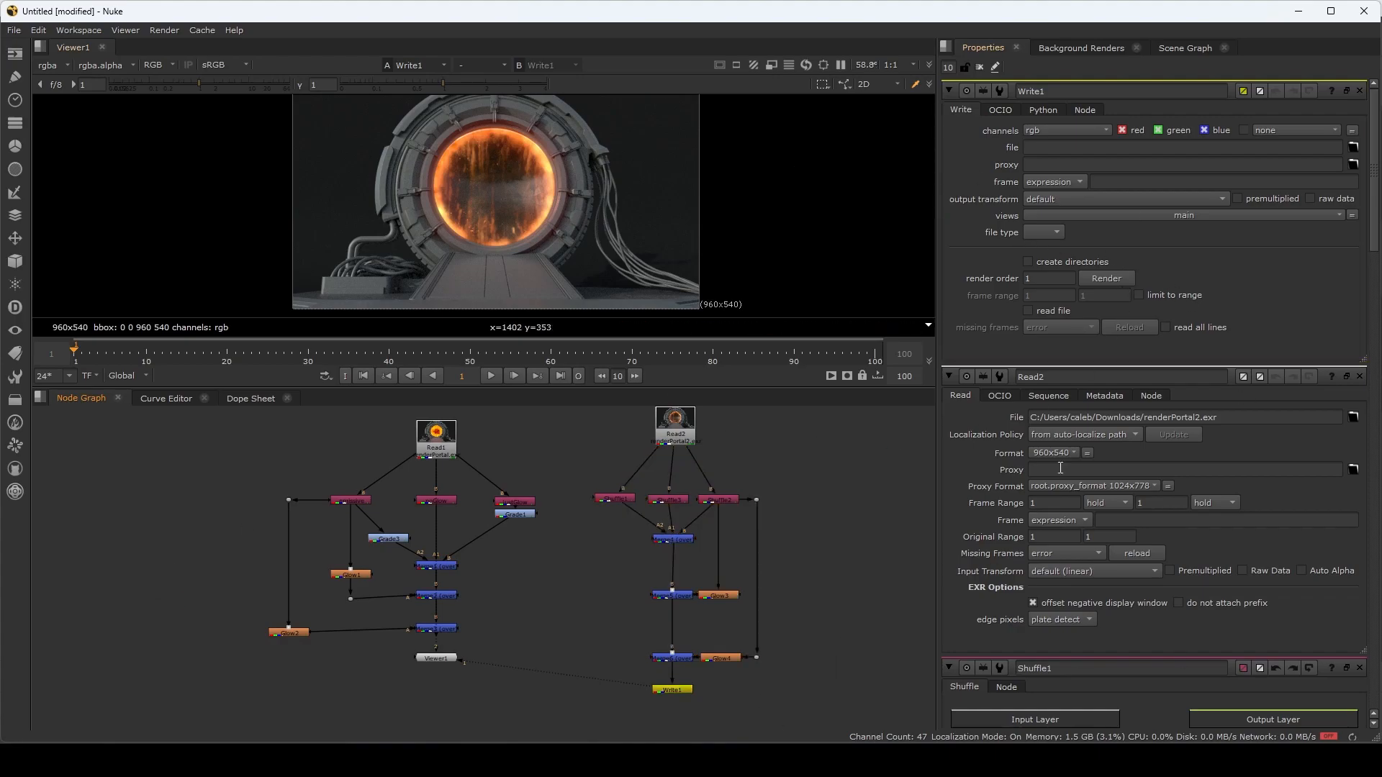